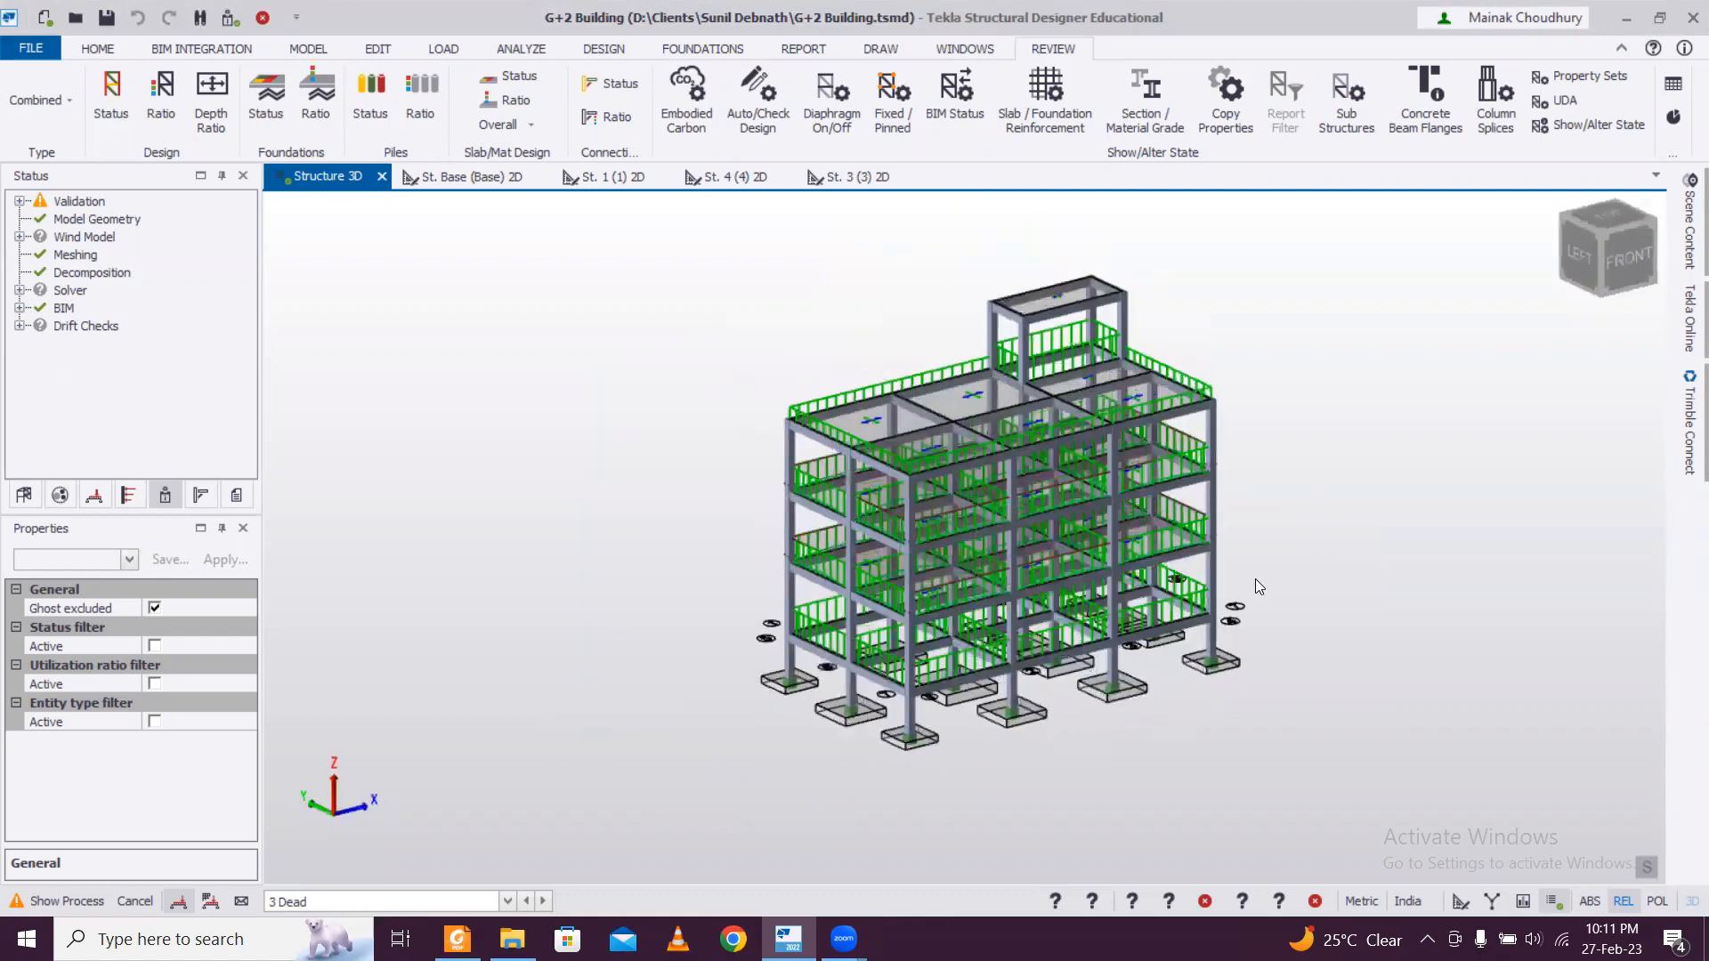
scroll(1255, 578, "up", 1)
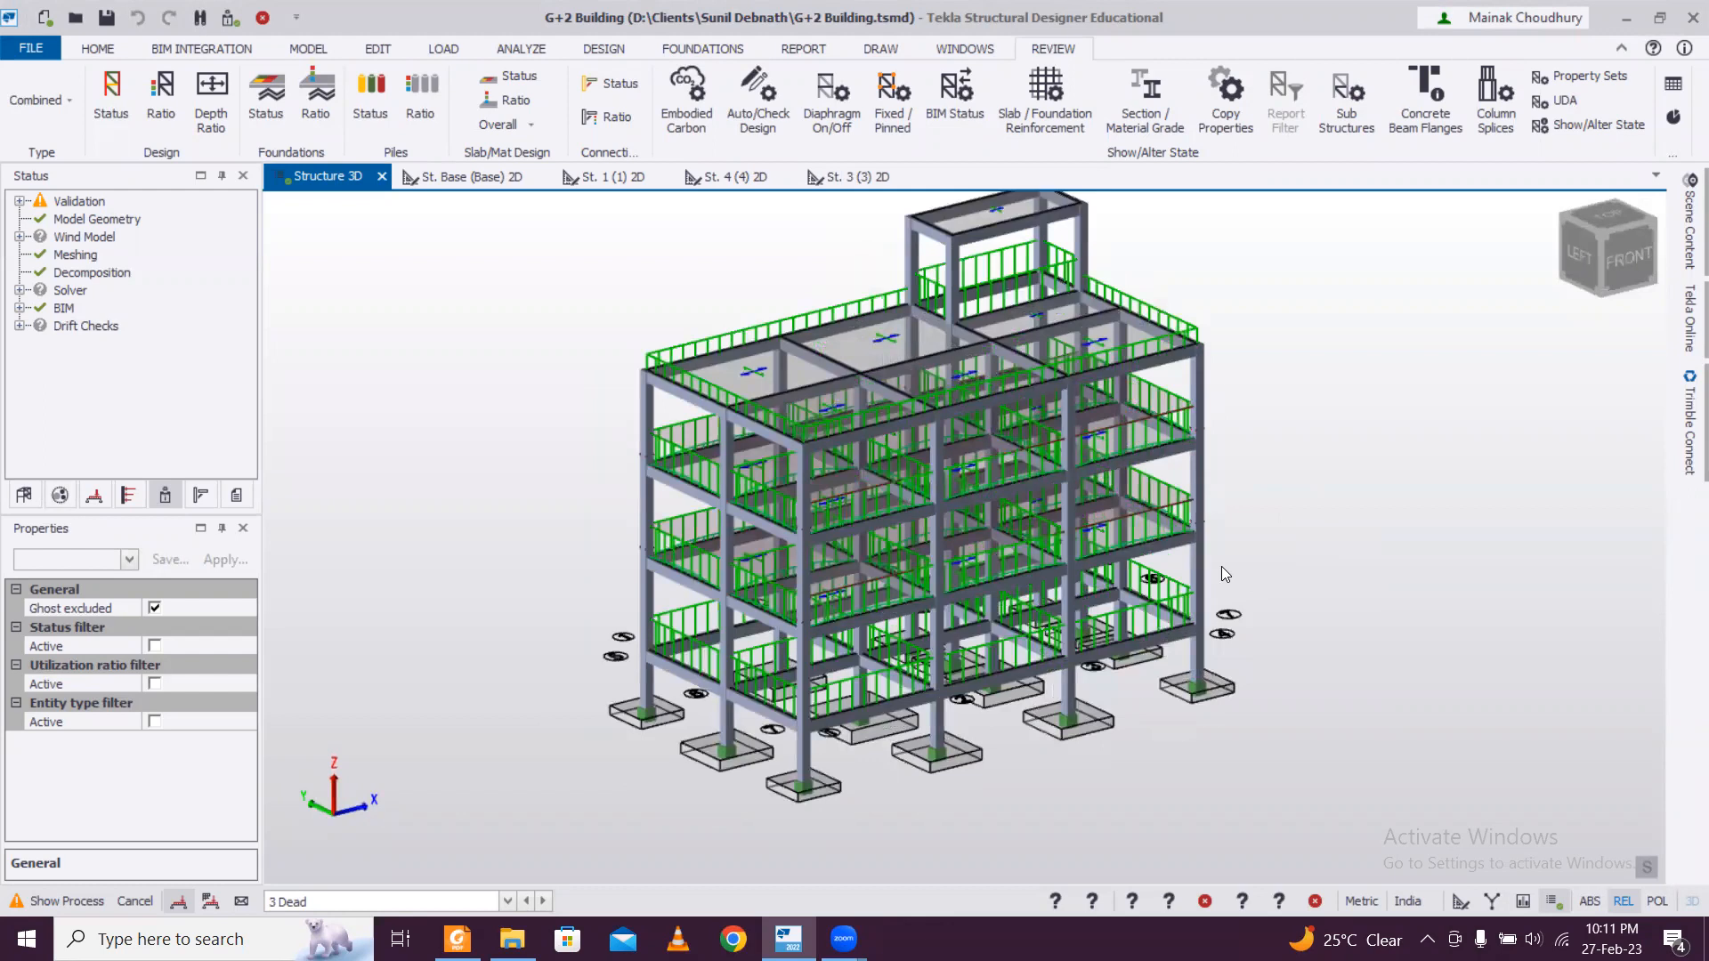
scroll(1222, 568, "down", 2)
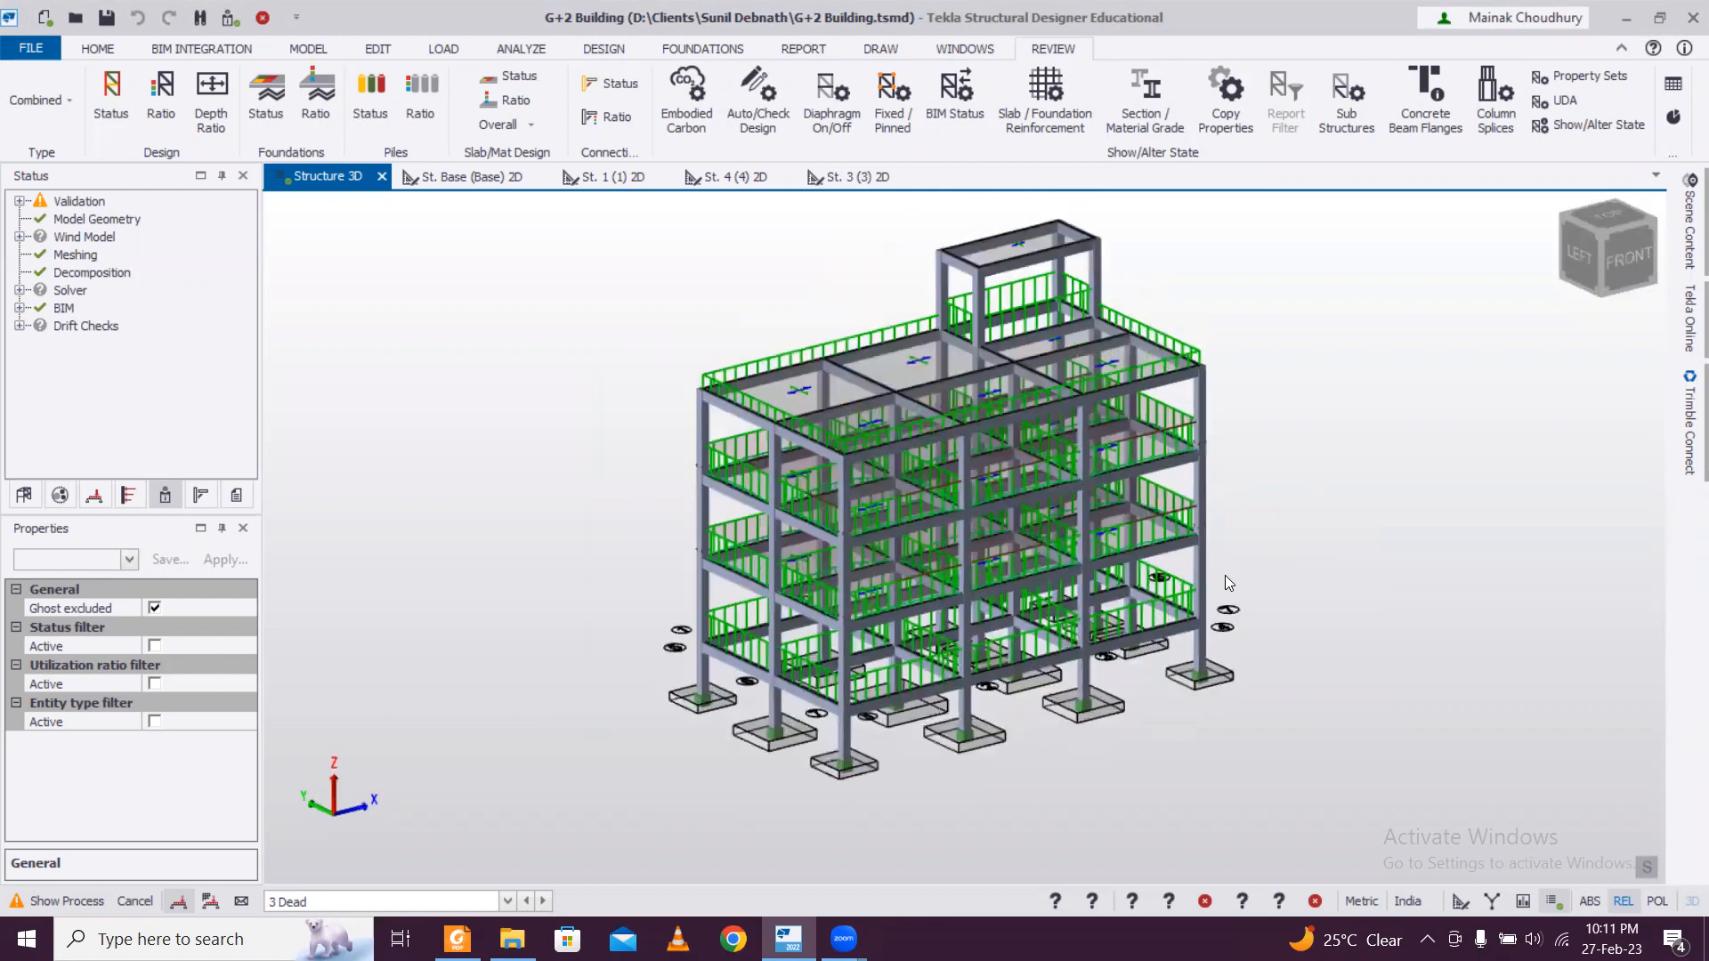
scroll(1307, 581, "up", 2)
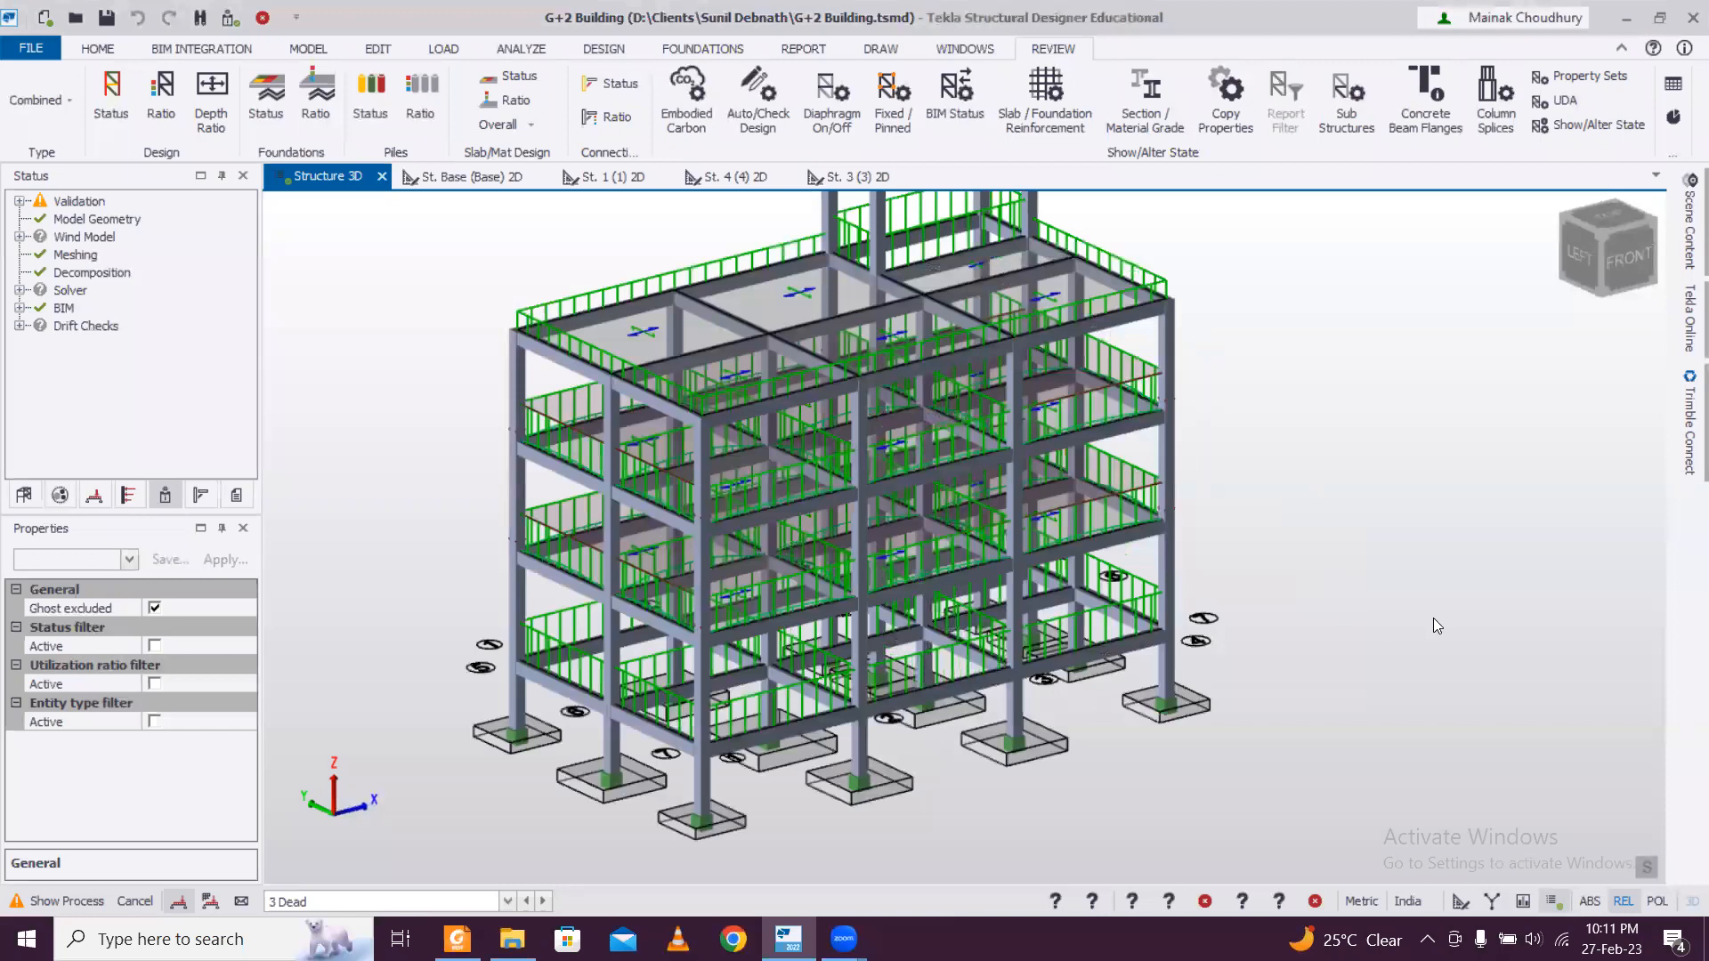
right_click_drag(472, 530, 1101, 642)
right_click_drag(1239, 642, 1315, 610)
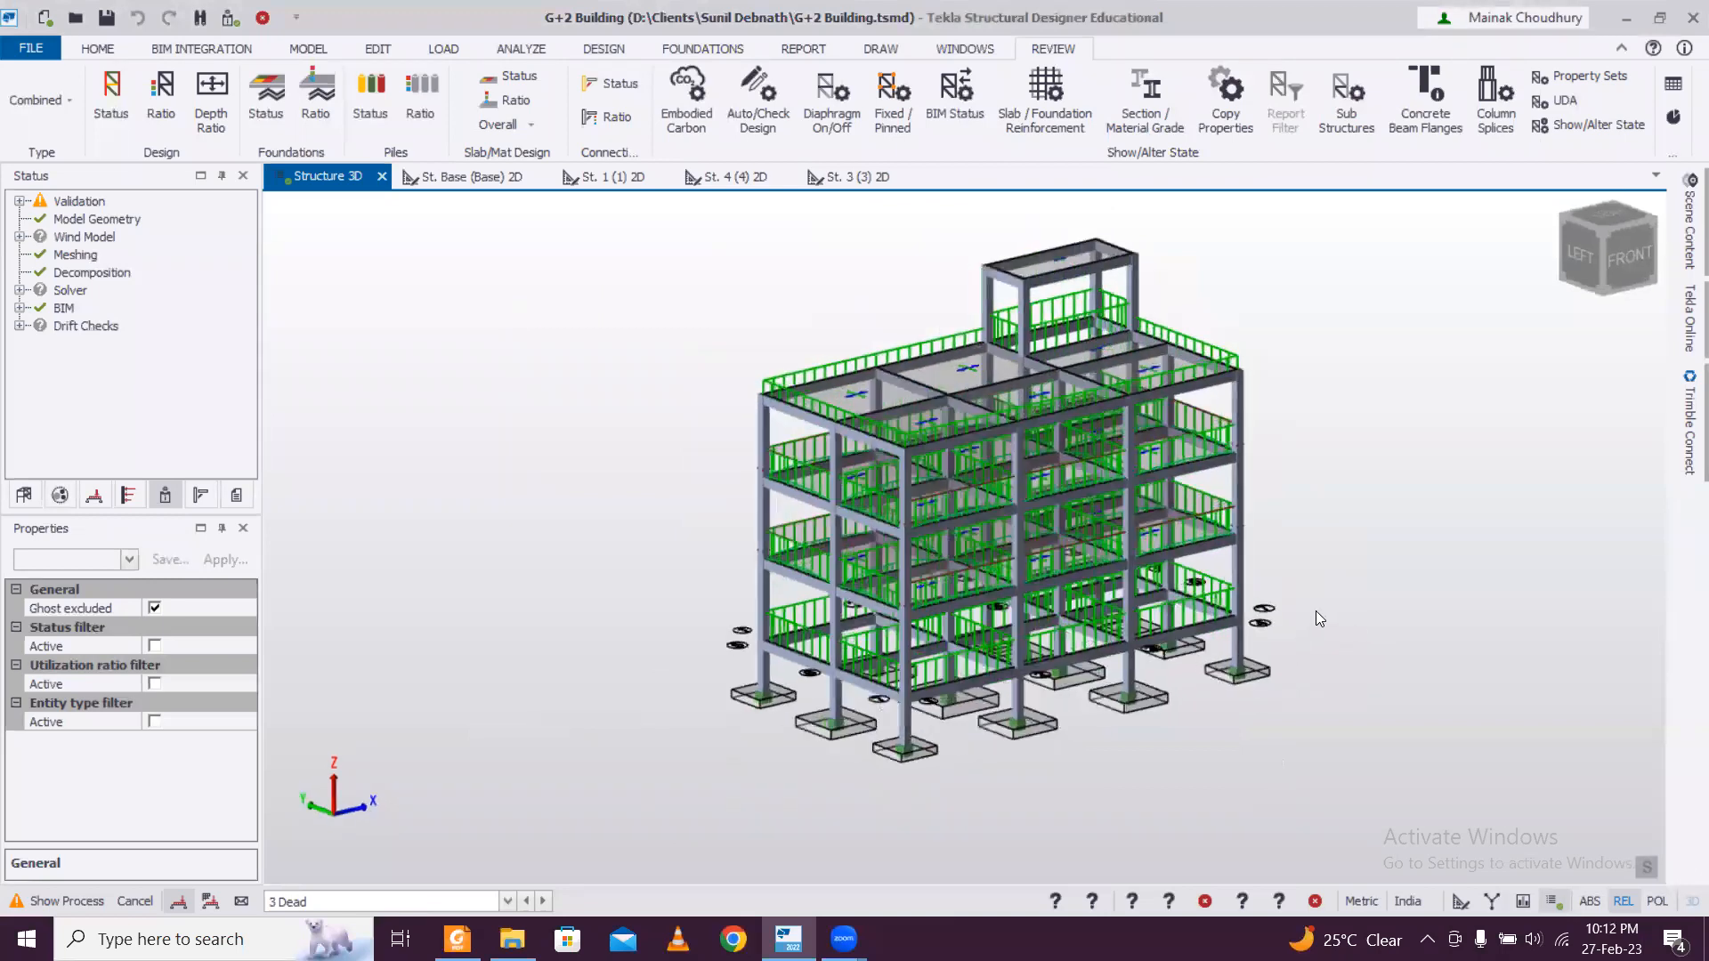
Create a rectangular wall panel over the building's front face from (0, 0, 0) to the roof-level corner (14.825, 0, 9) m.
left_click(312, 48)
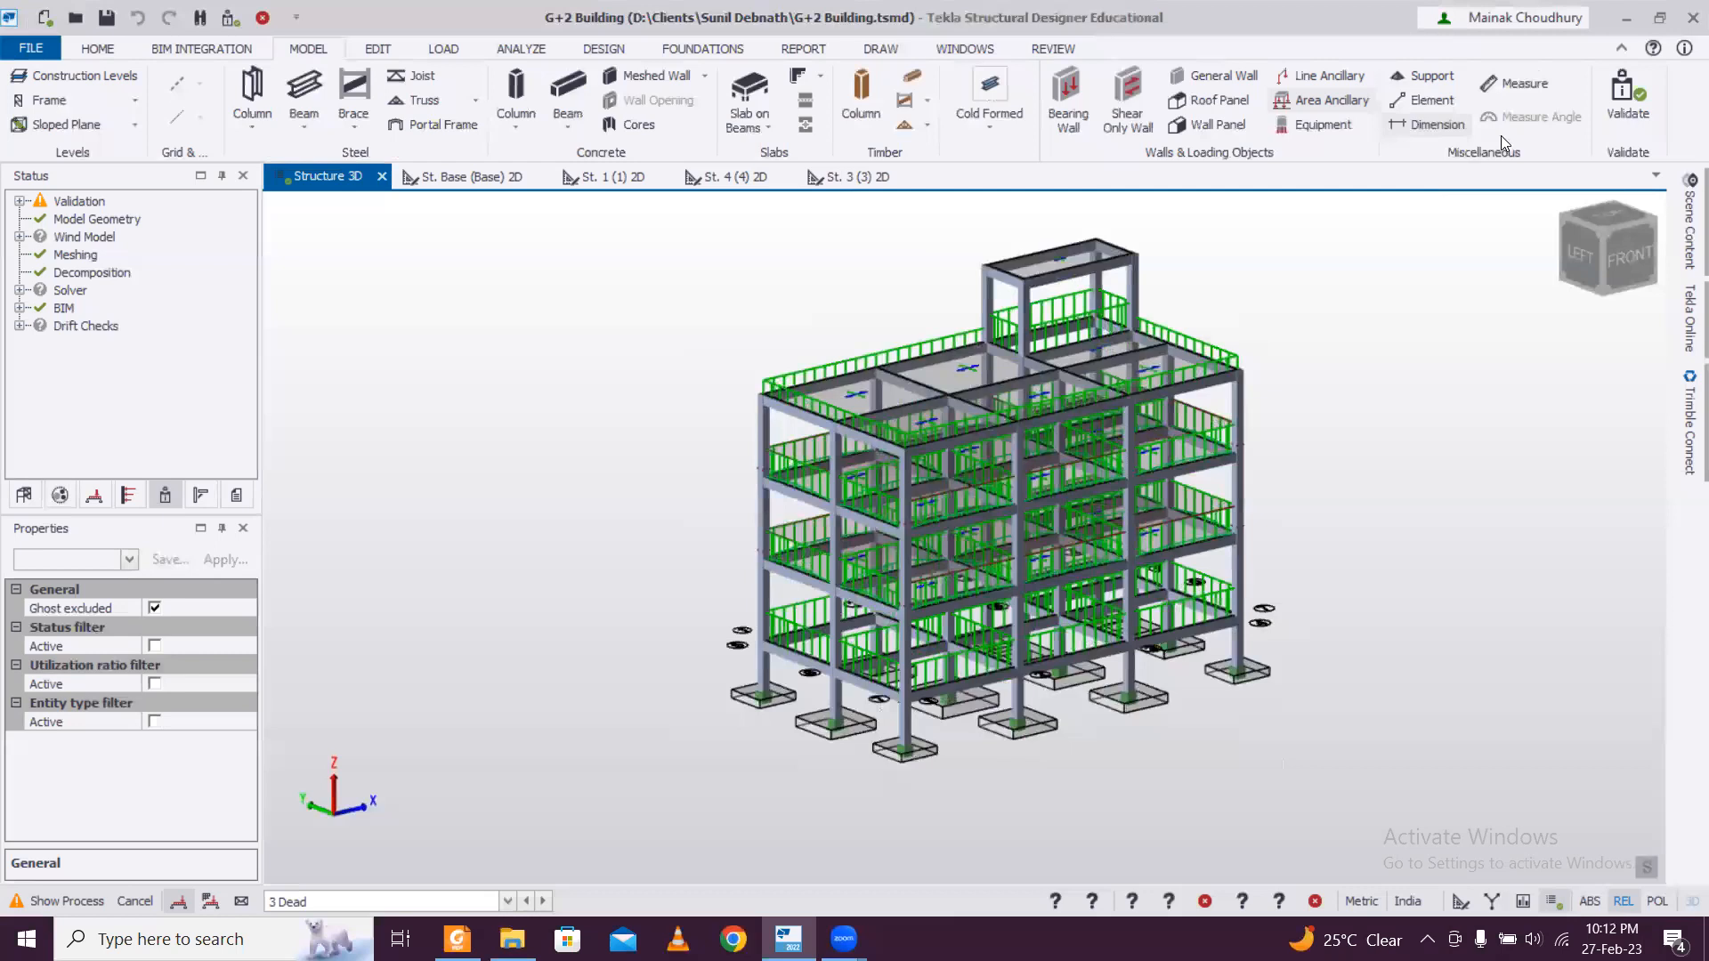
left_click(1308, 124)
mouse_move(1436, 407)
right_mouse_down()
mouse_move(930, 449)
mouse_move(713, 443)
mouse_move(781, 428)
mouse_move(1303, 466)
mouse_move(1461, 392)
right_mouse_up()
right_click_drag(613, 445, 1352, 464)
mouse_move(726, 472)
right_mouse_down()
mouse_move(633, 455)
mouse_move(956, 489)
mouse_move(1261, 397)
mouse_move(1095, 454)
mouse_move(630, 458)
mouse_move(746, 488)
mouse_move(1222, 486)
mouse_move(1077, 541)
mouse_move(725, 483)
right_mouse_up()
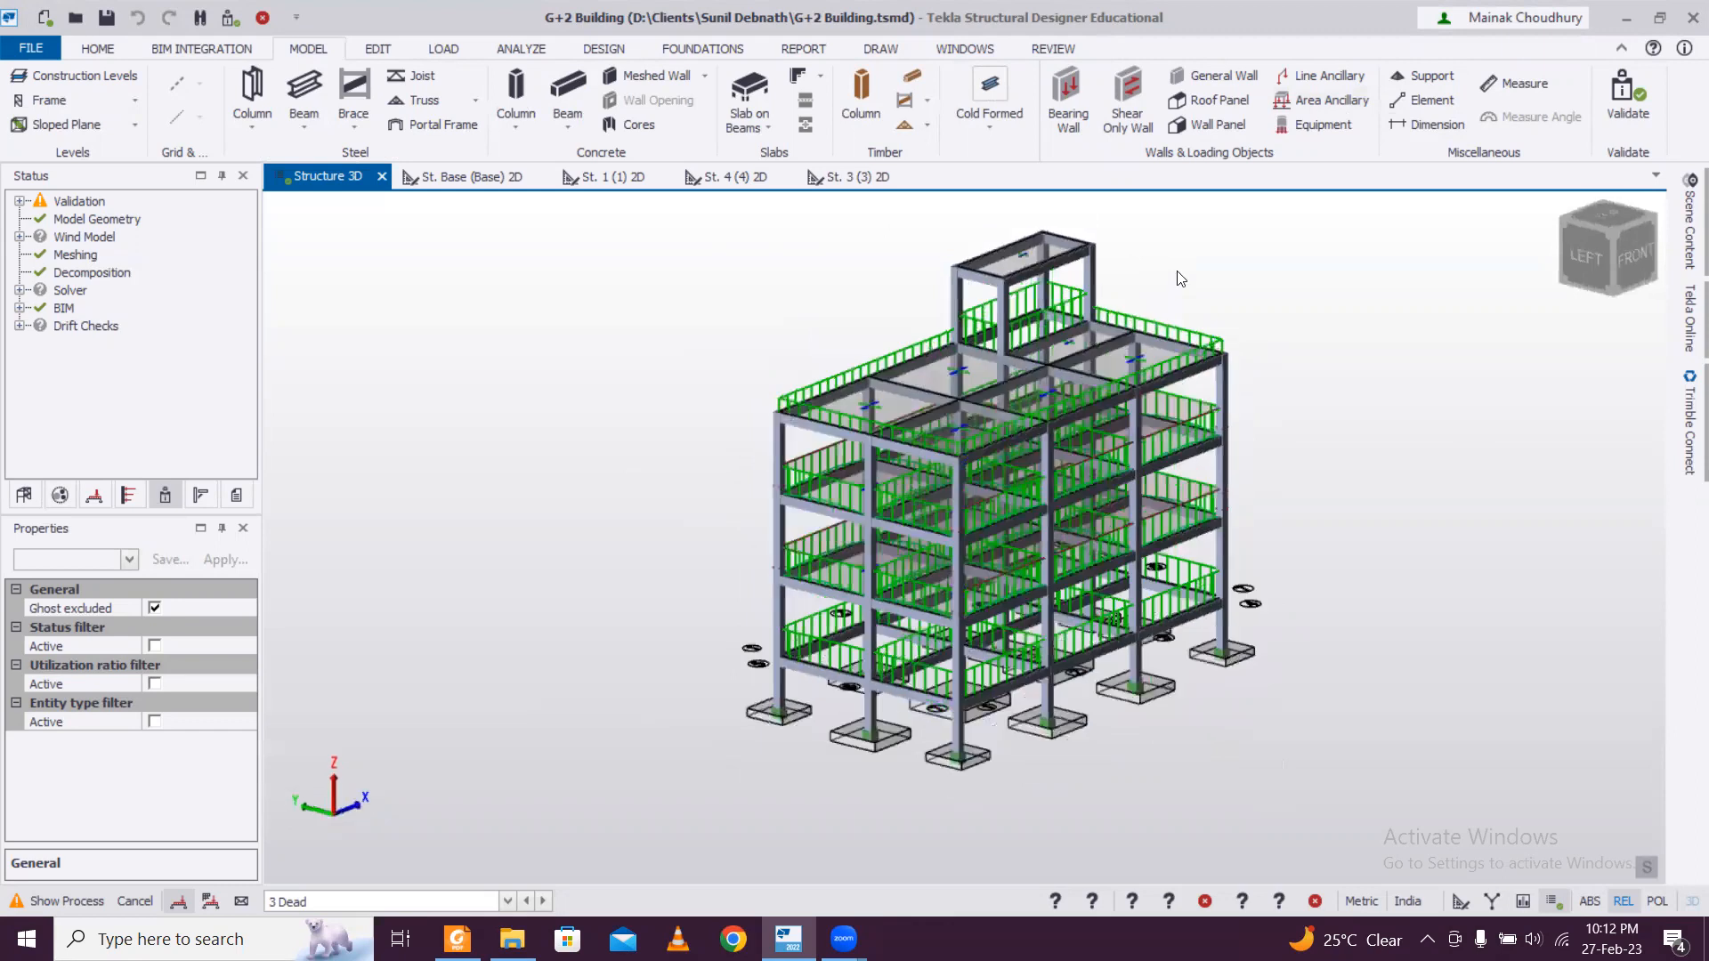
right_click_drag(910, 534, 1223, 125)
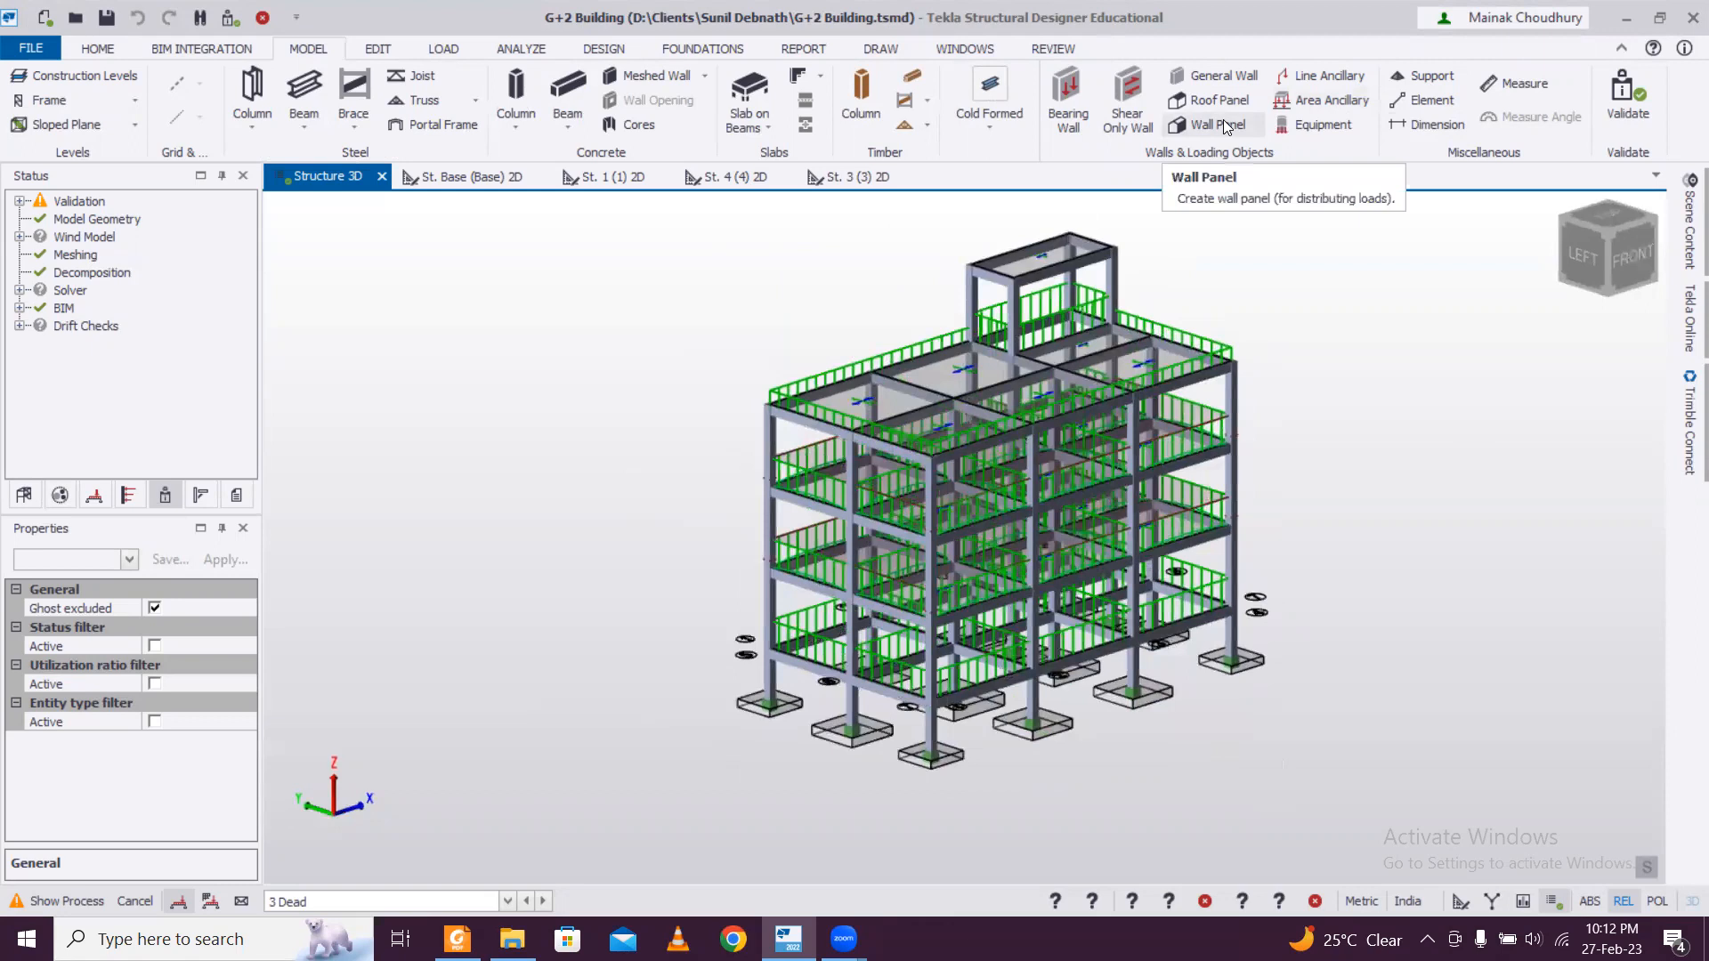
left_click(1223, 122)
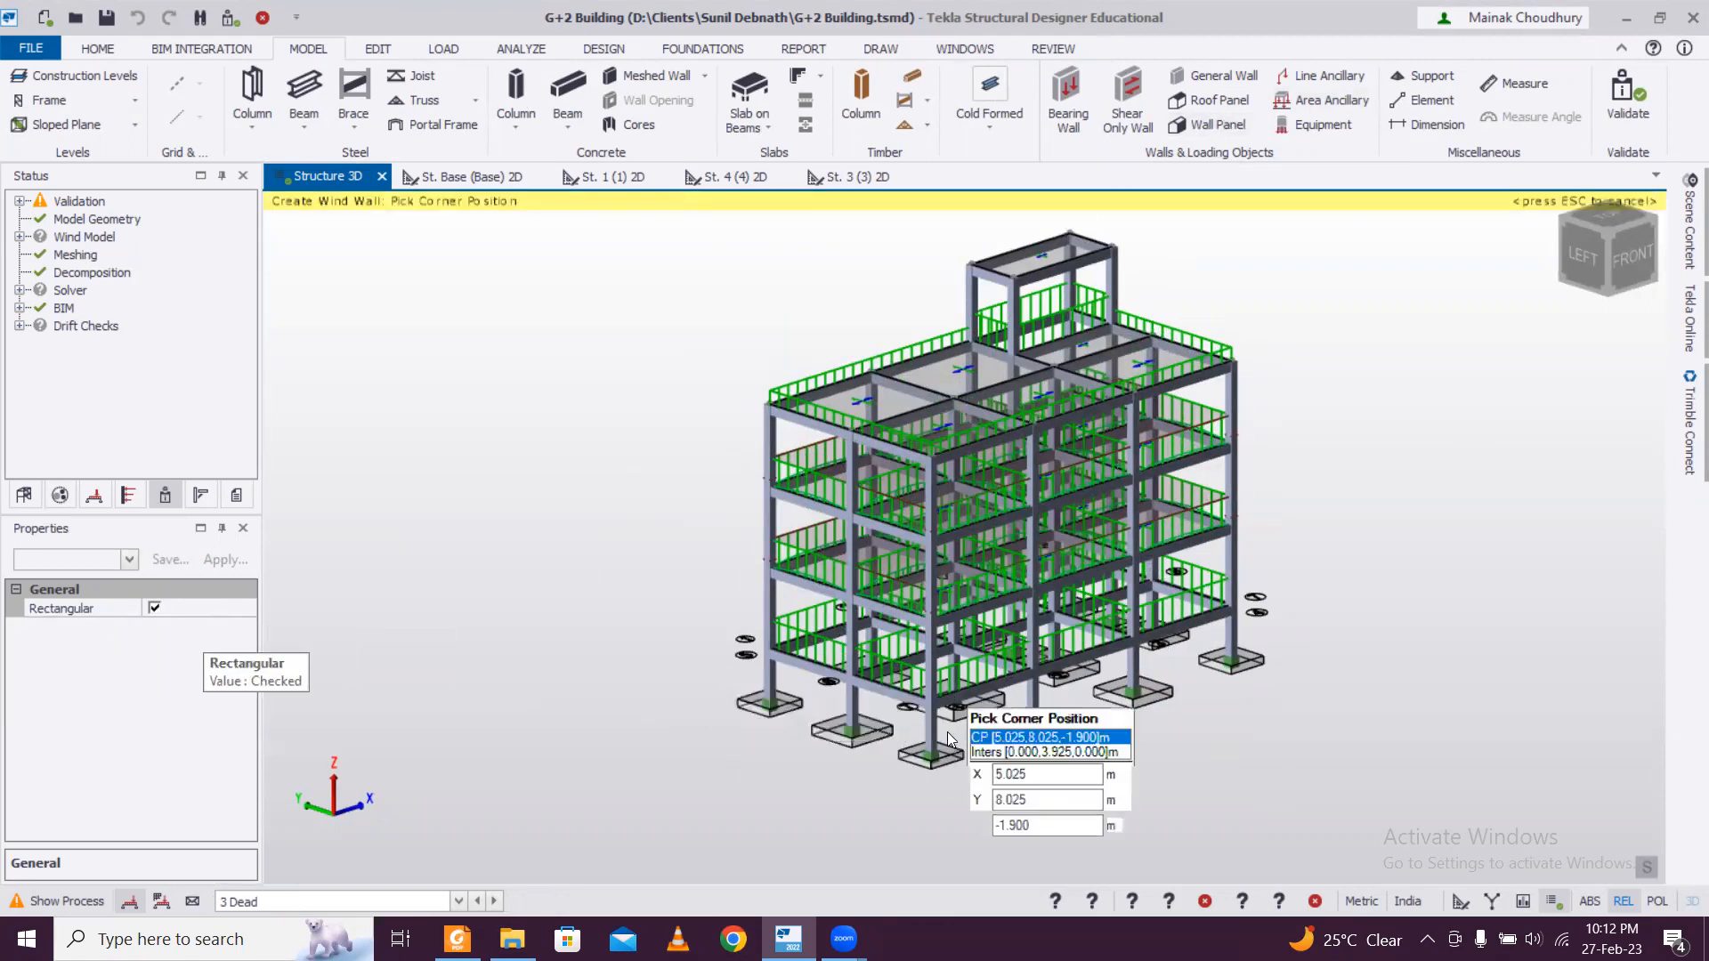
right_click_drag(1348, 711, 762, 700)
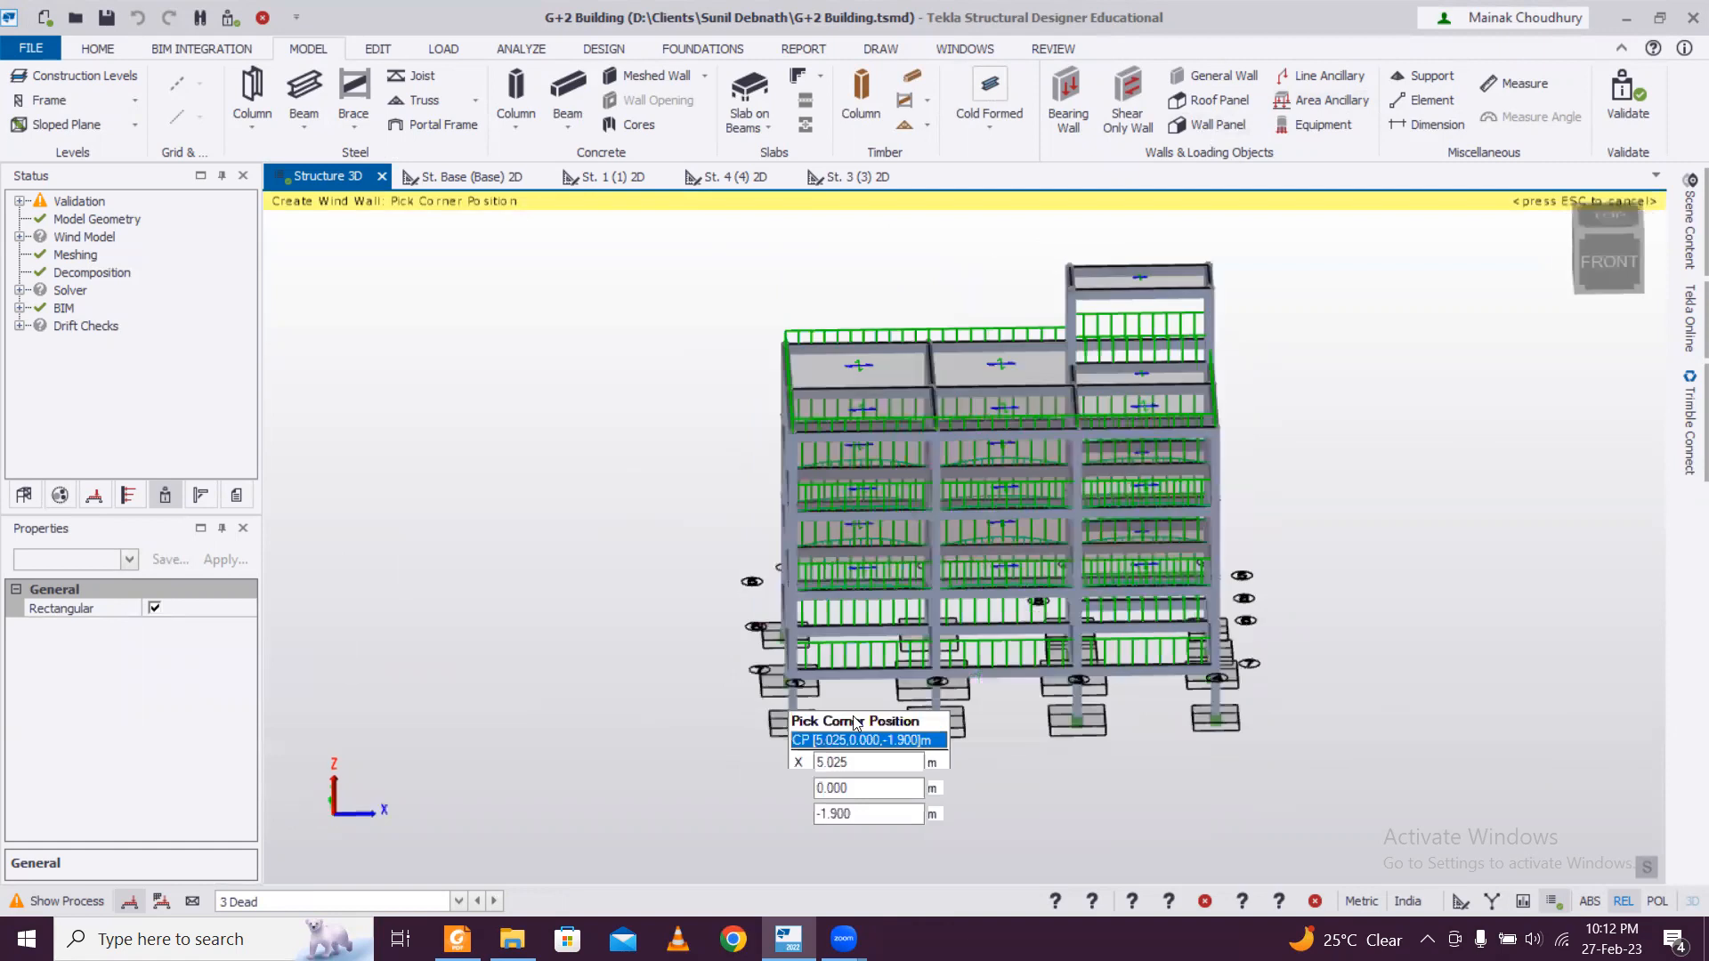
scroll(776, 539, "up", 4)
scroll(792, 582, "up", 3)
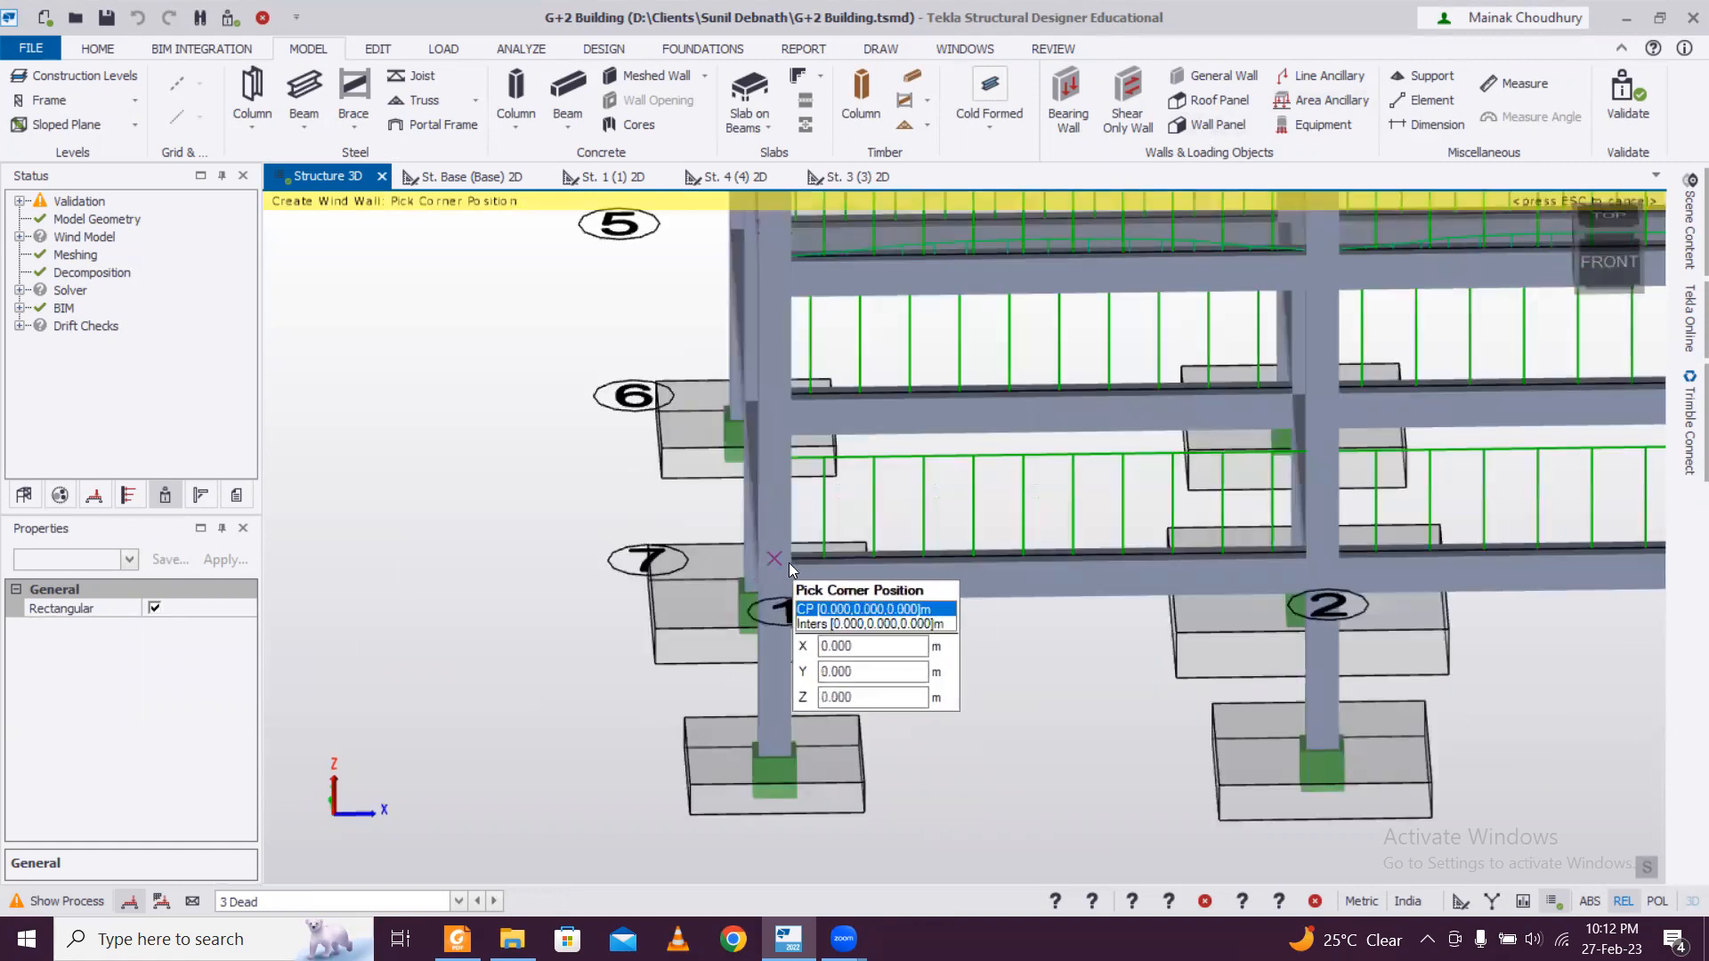
right_click_drag(986, 632, 682, 454)
left_click(700, 463)
scroll(782, 452, "down", 4)
middle_click_drag(1188, 514, 906, 510)
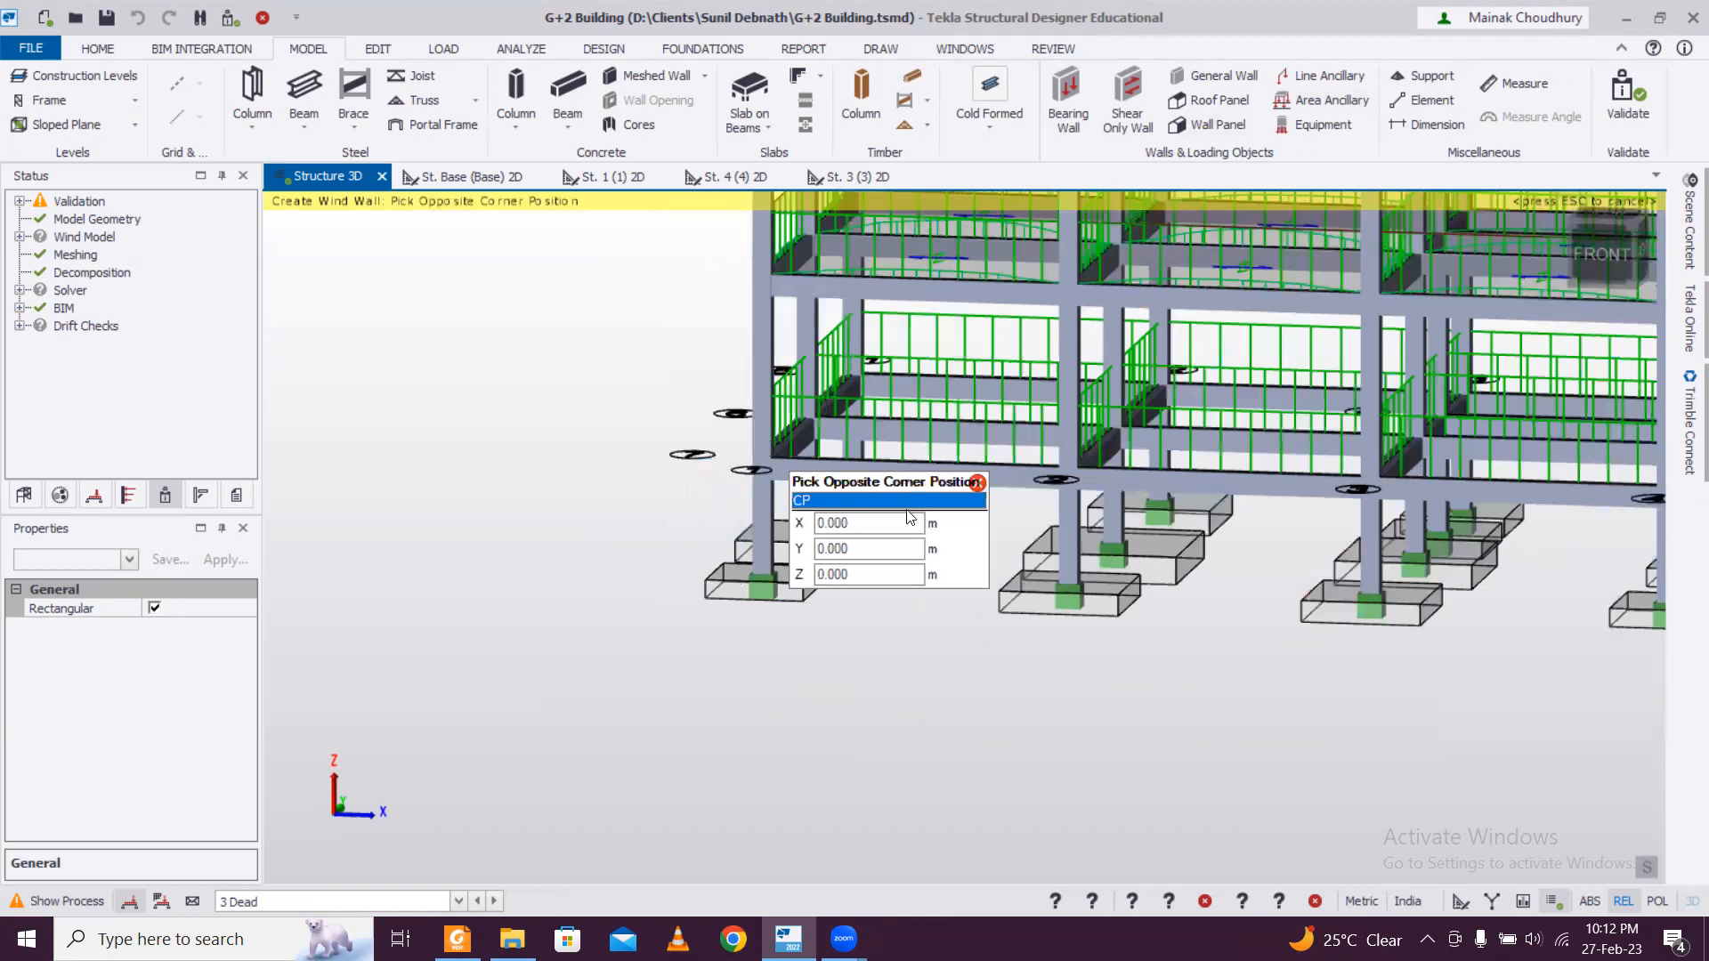
scroll(1202, 491, "up", 3)
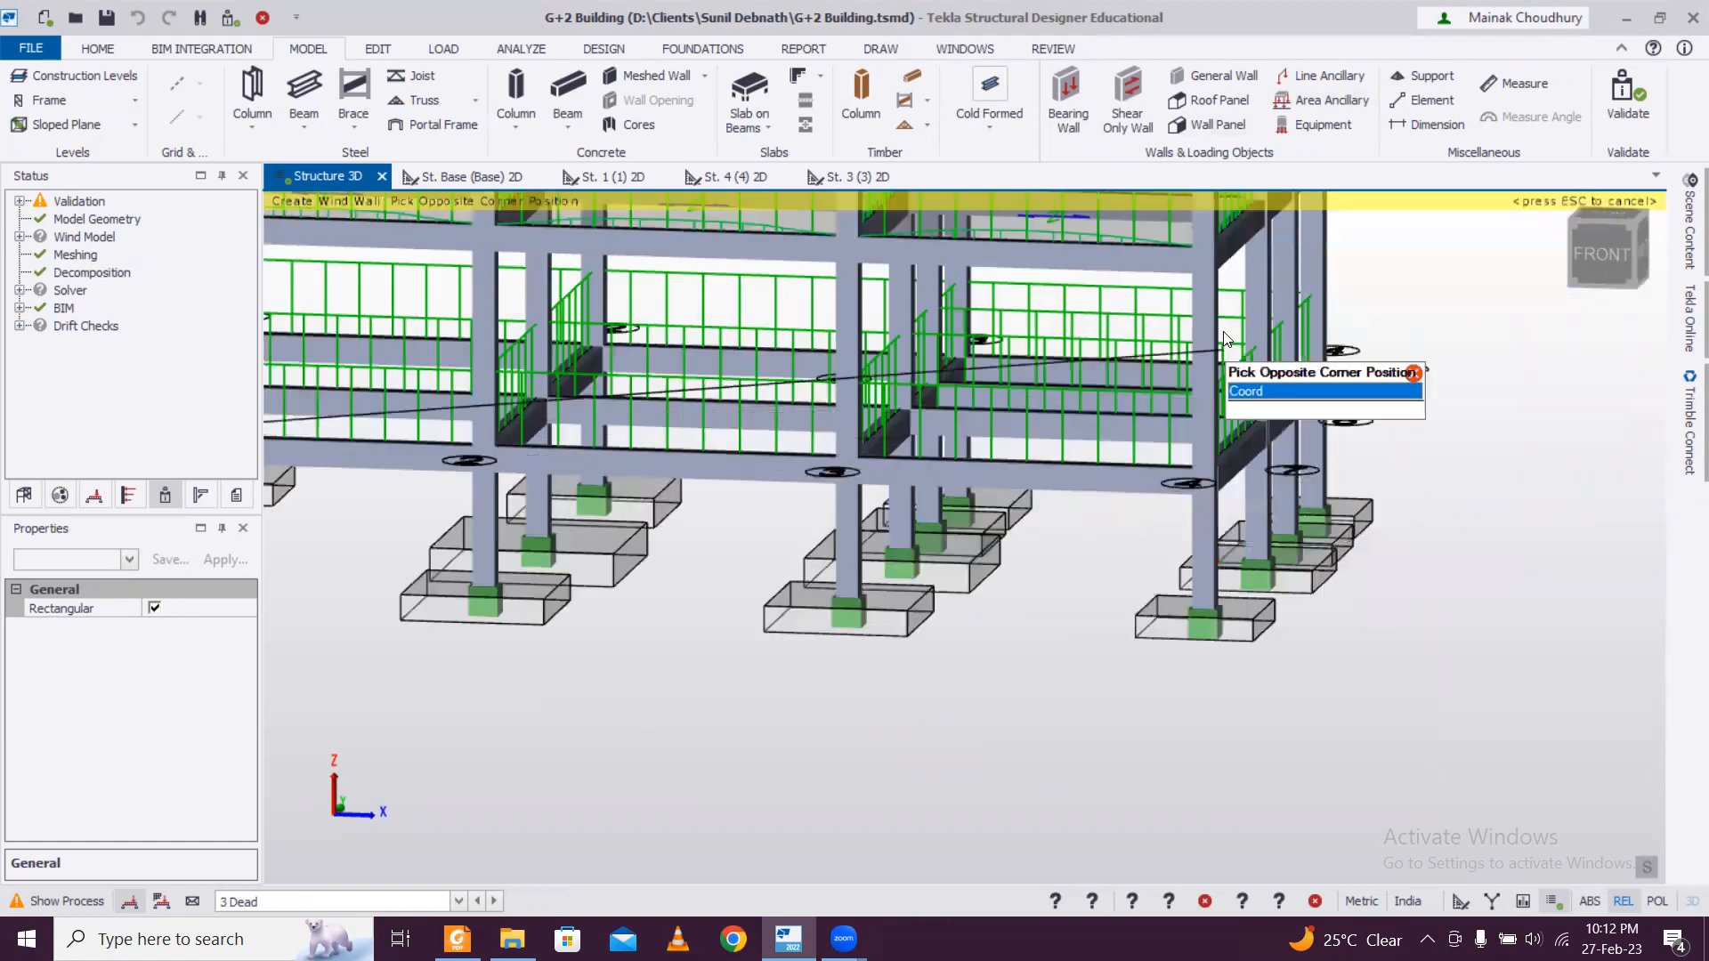
scroll(1161, 381, "down", 4)
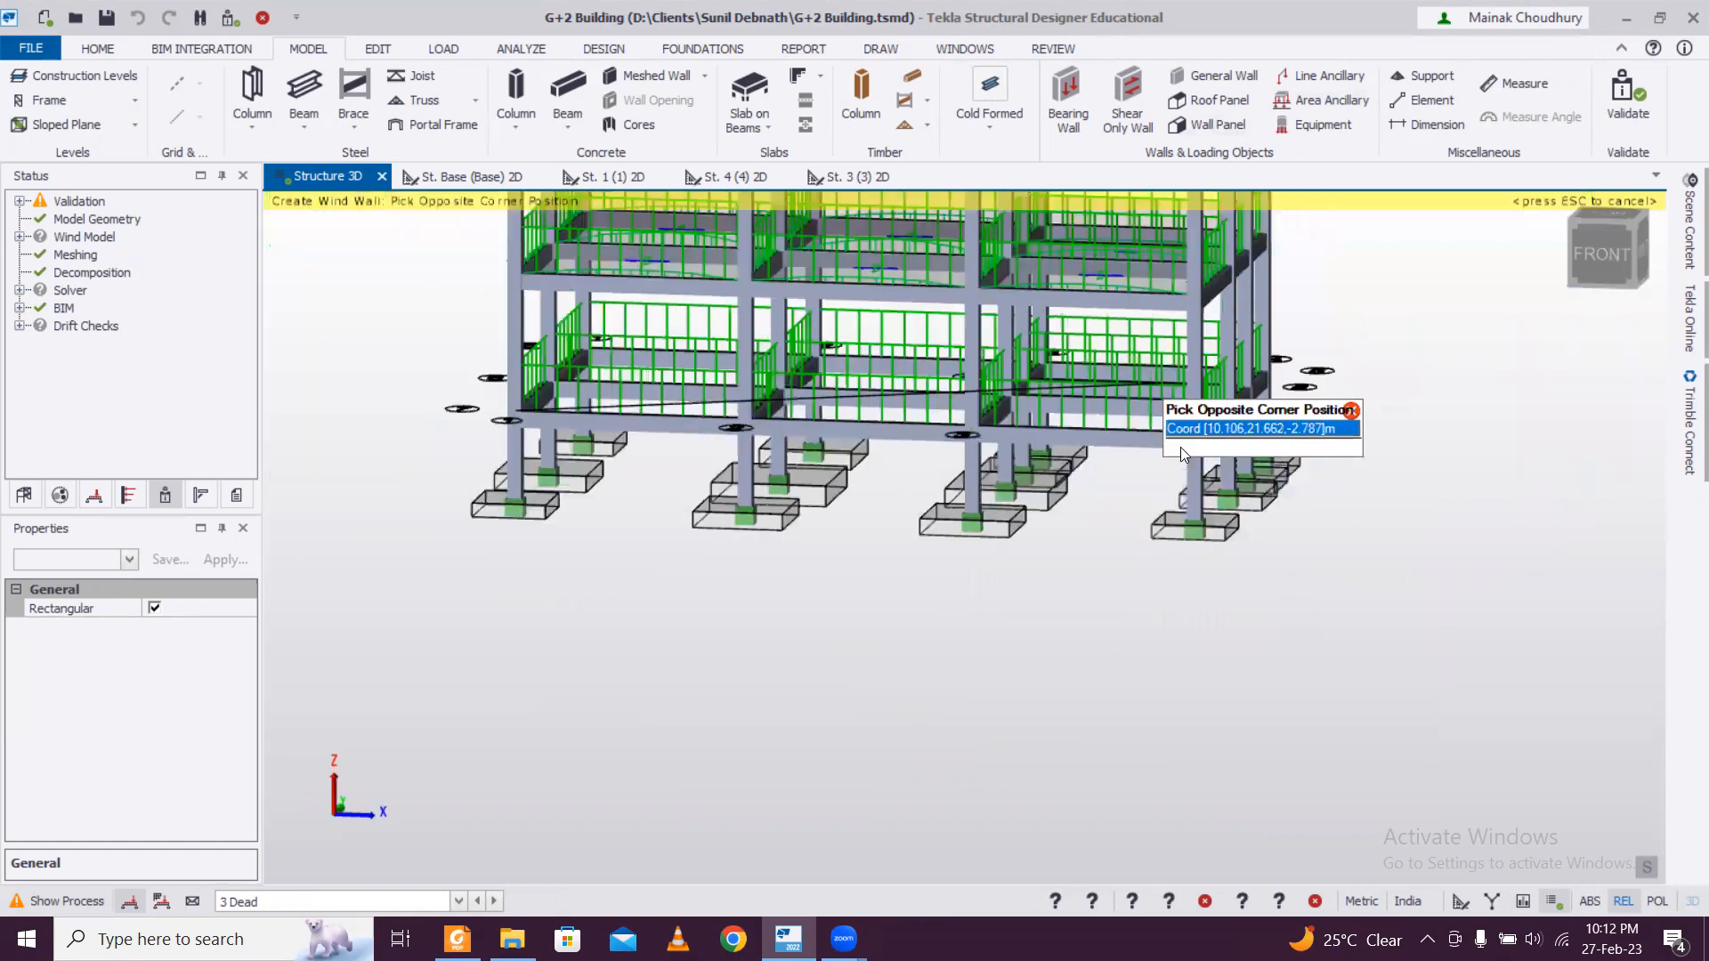
scroll(1180, 436, "up", 1)
middle_click_drag(1183, 374, 1172, 524)
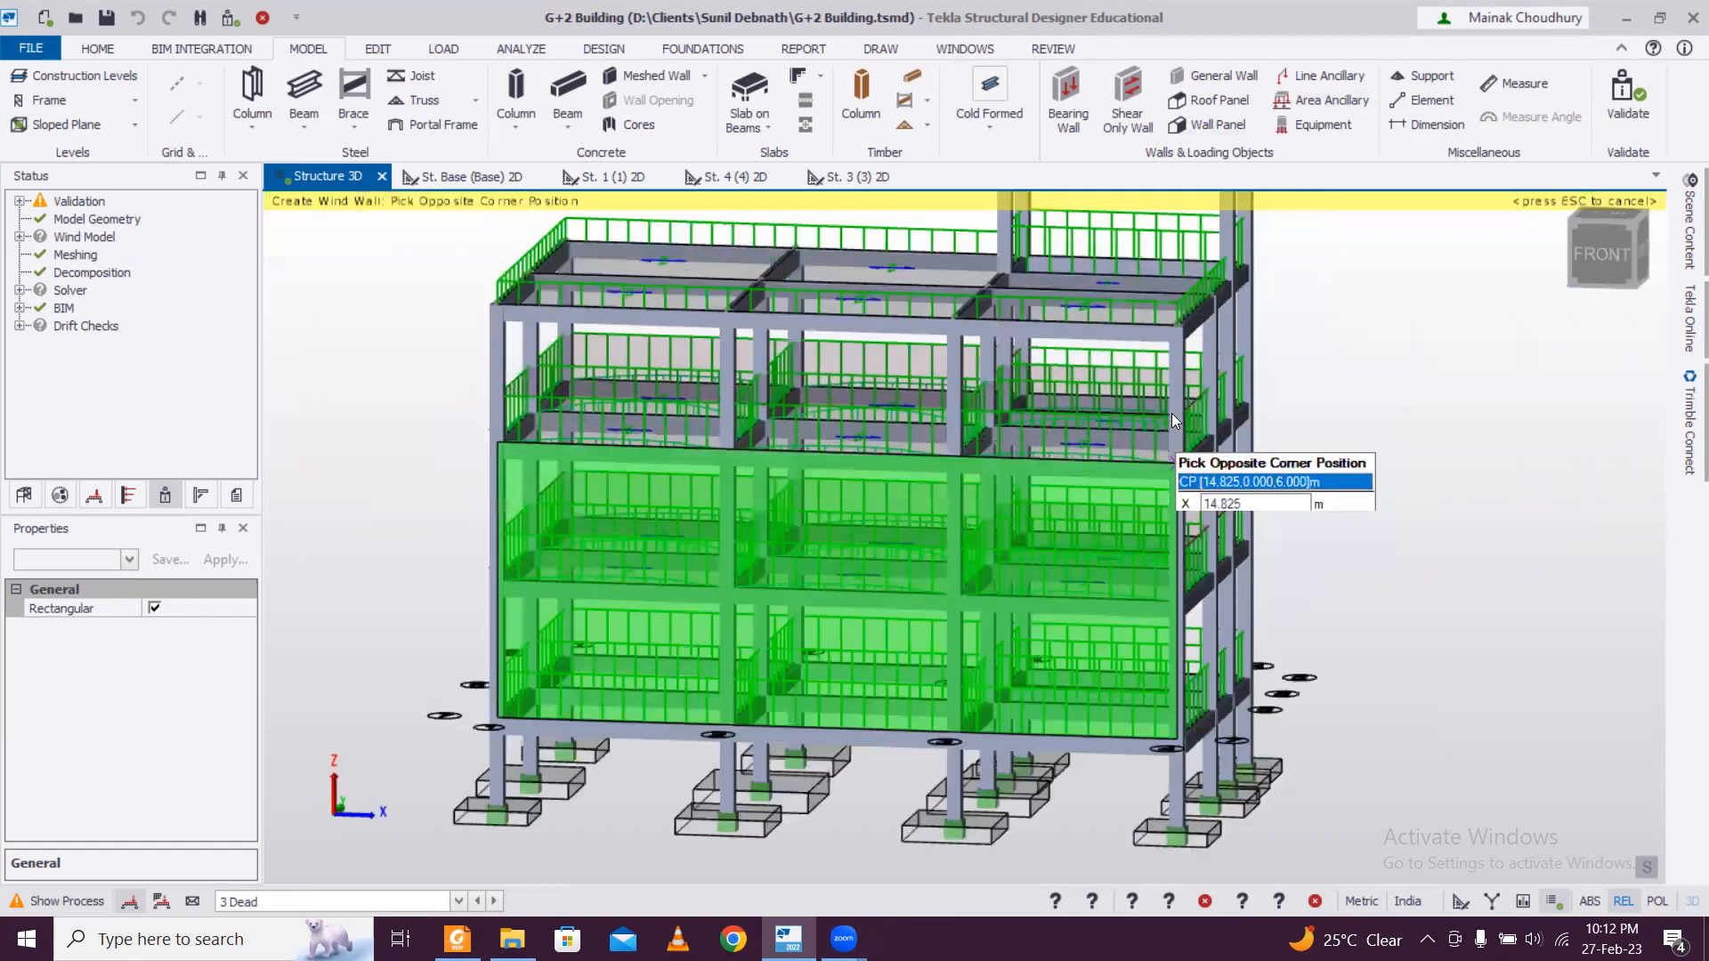
left_click(1170, 334)
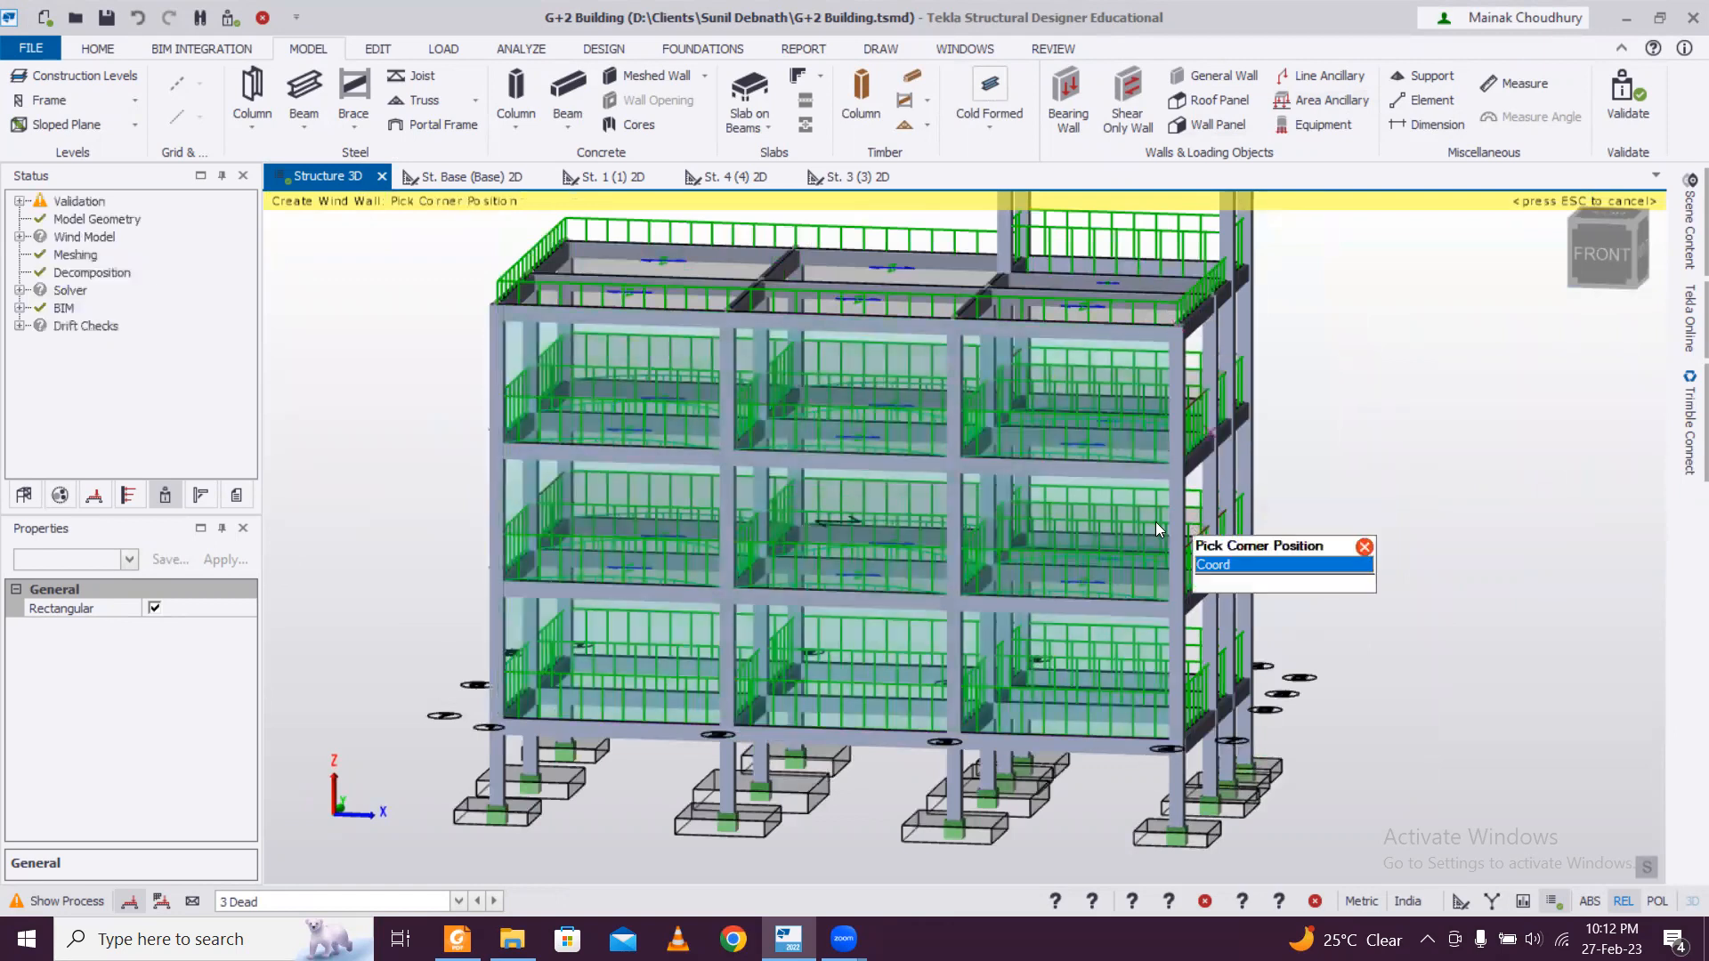
Create a wall panel over the right face from its base corner on the front to the roof-level corner (14.825, 8.025, 9) m.
scroll(1155, 522, "down", 2)
right_click_drag(1345, 558, 883, 577)
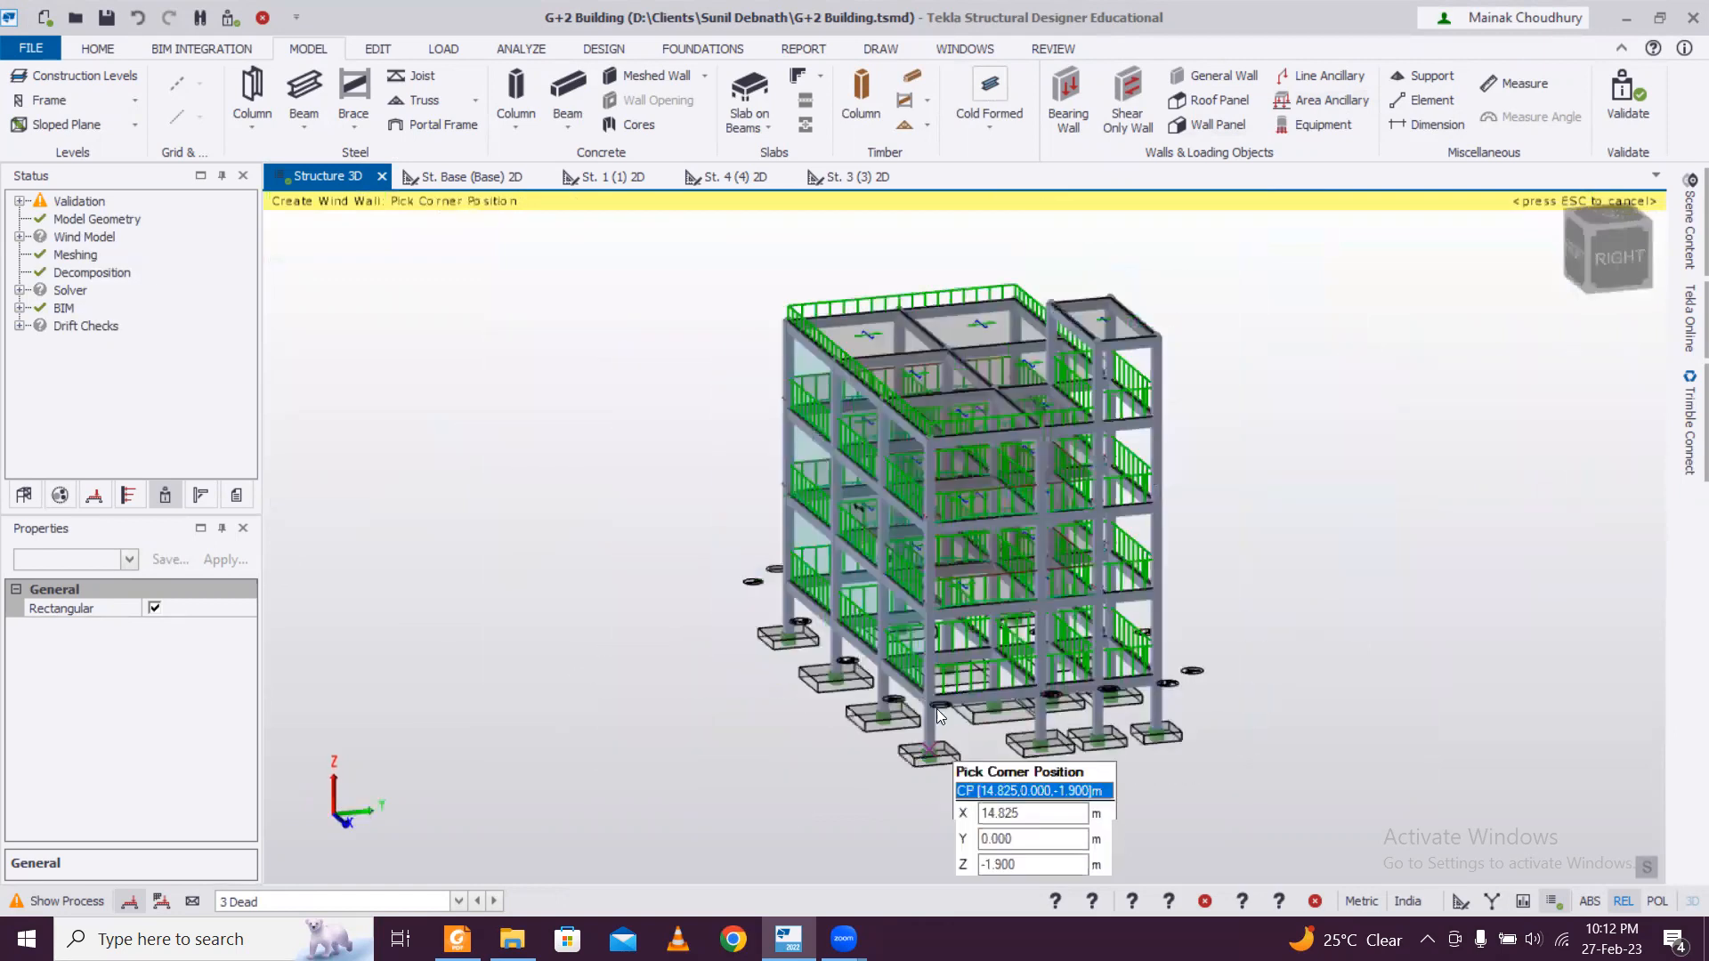
scroll(937, 708, "up", 3)
left_click(915, 664)
scroll(1226, 310, "down", 2)
scroll(1159, 524, "up", 2)
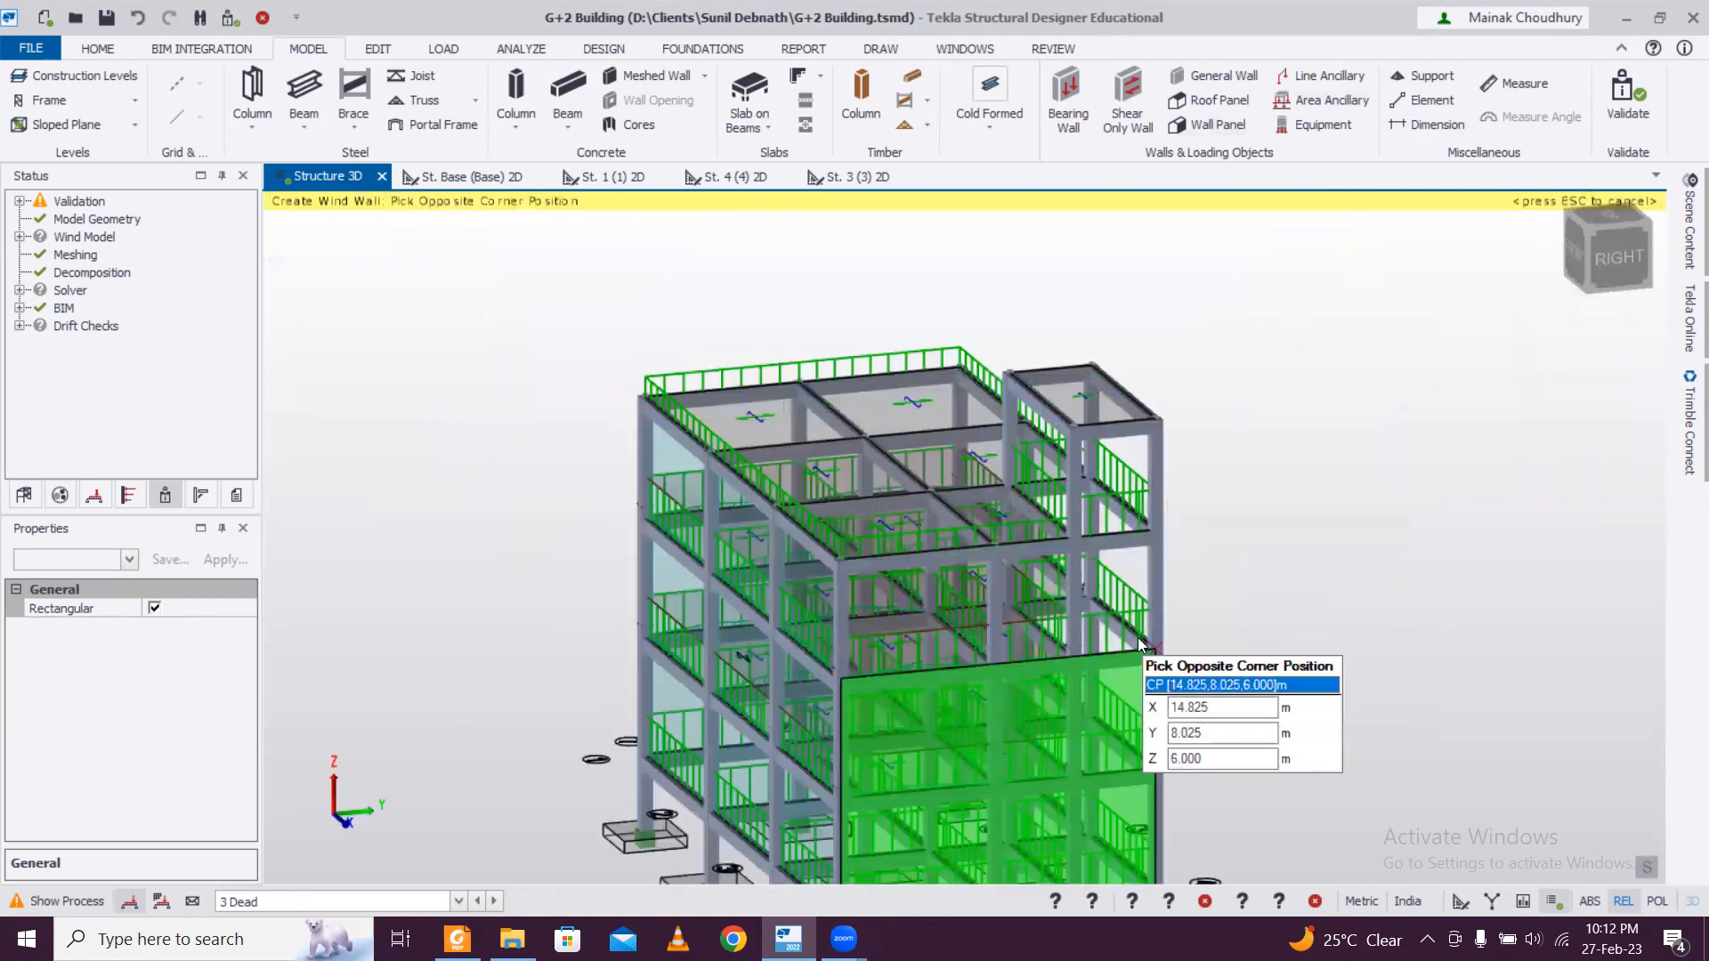
left_click(1154, 549)
Create a wall panel over the back face from base corner (14.825, 8.025, 0) m to the opposite roof-level corner.
scroll(1104, 614, "down", 3)
right_click_drag(1148, 649, 788, 693)
right_click_drag(1164, 730, 783, 732)
scroll(785, 729, "up", 5)
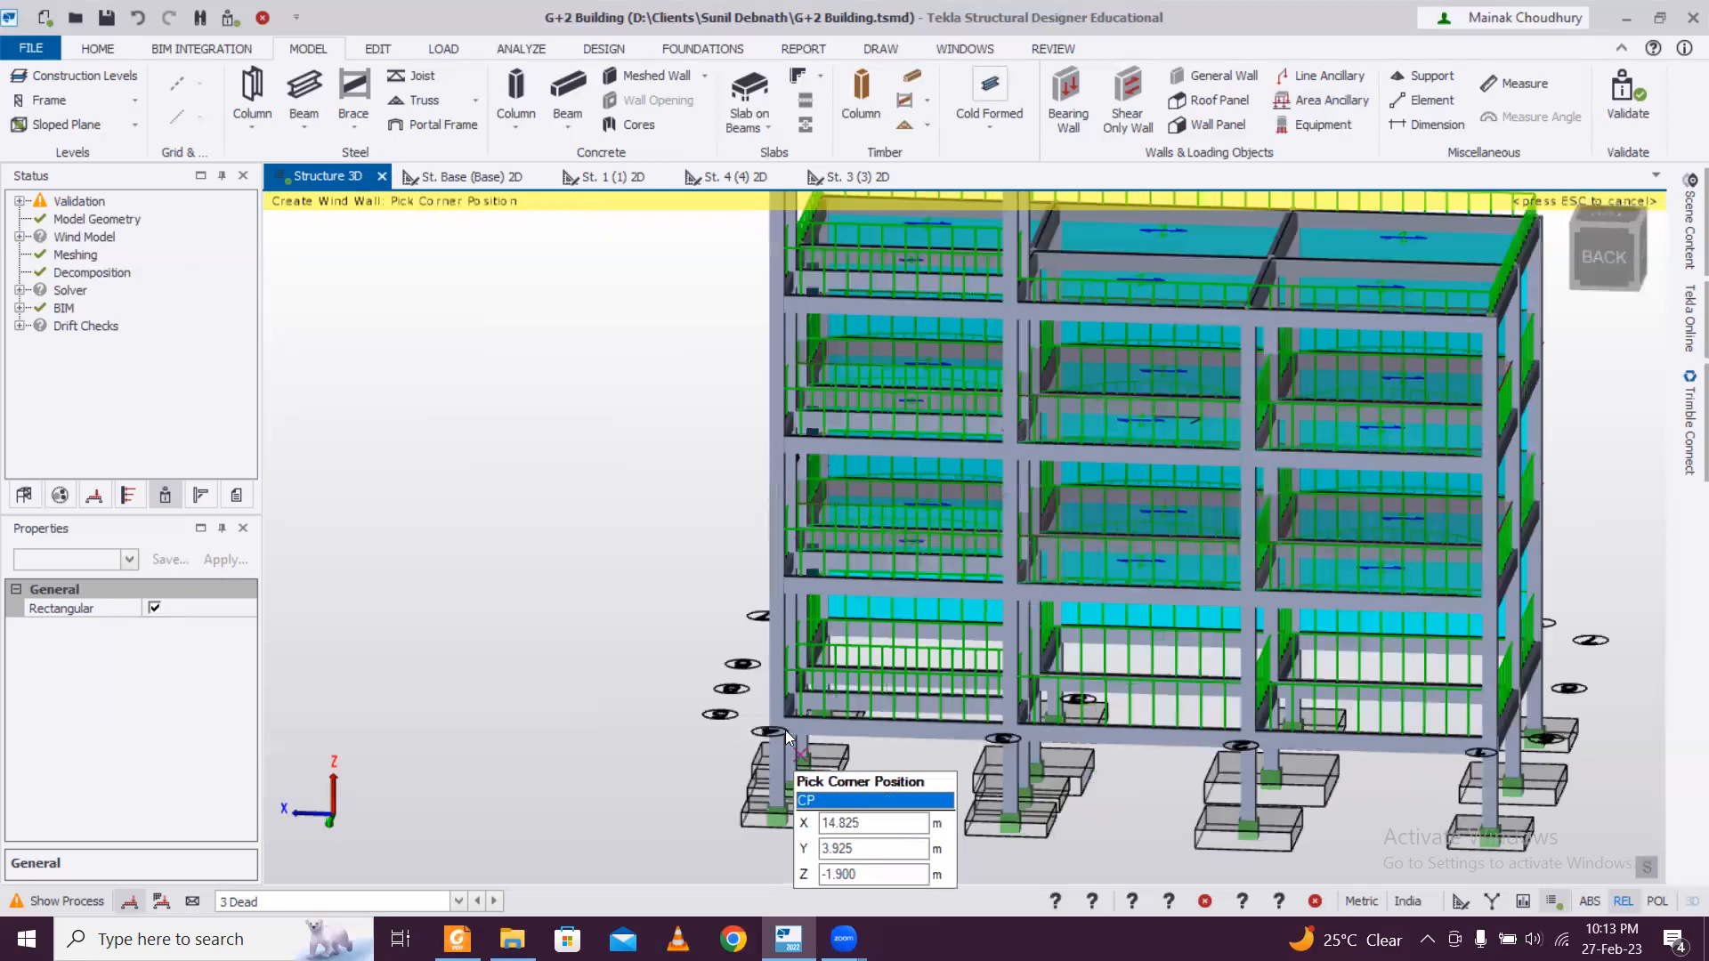
scroll(776, 687, "up", 2)
left_click(775, 685)
scroll(762, 677, "down", 1)
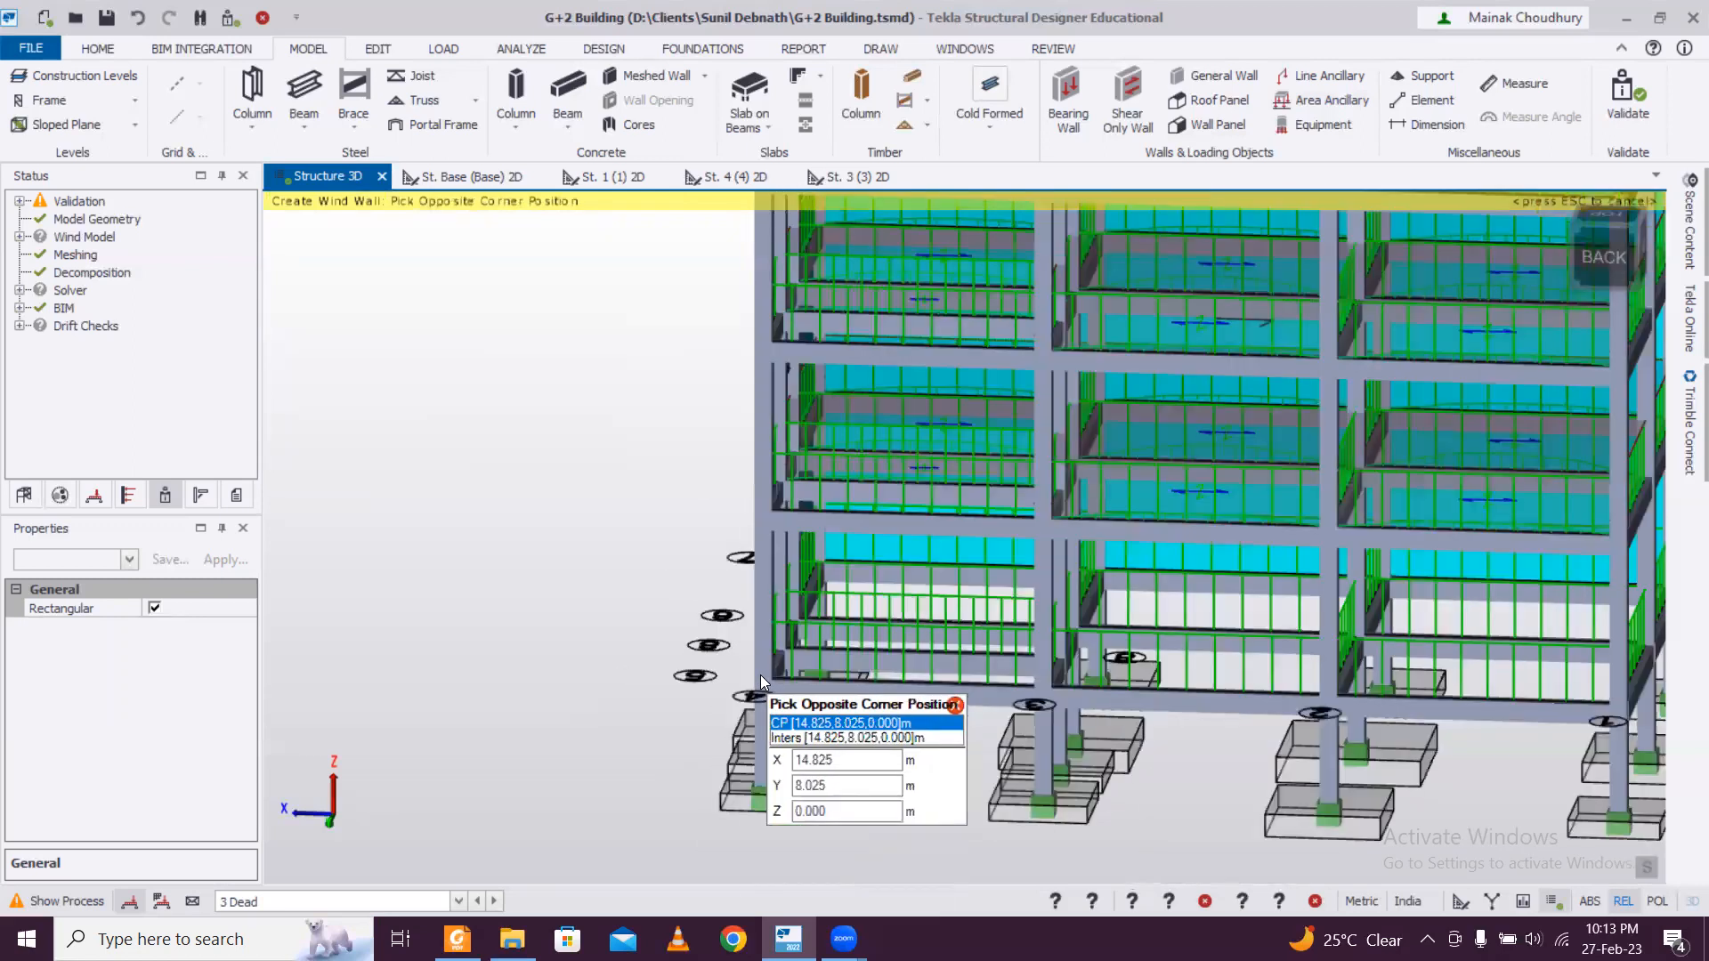
scroll(1344, 349, "down", 3)
left_click(1352, 345)
Create a wall panel over the left face from its back base corner to the roof-level corner (0, 0, 9) m and end the command.
scroll(1380, 455, "down", 3)
right_click_drag(1308, 520, 974, 574)
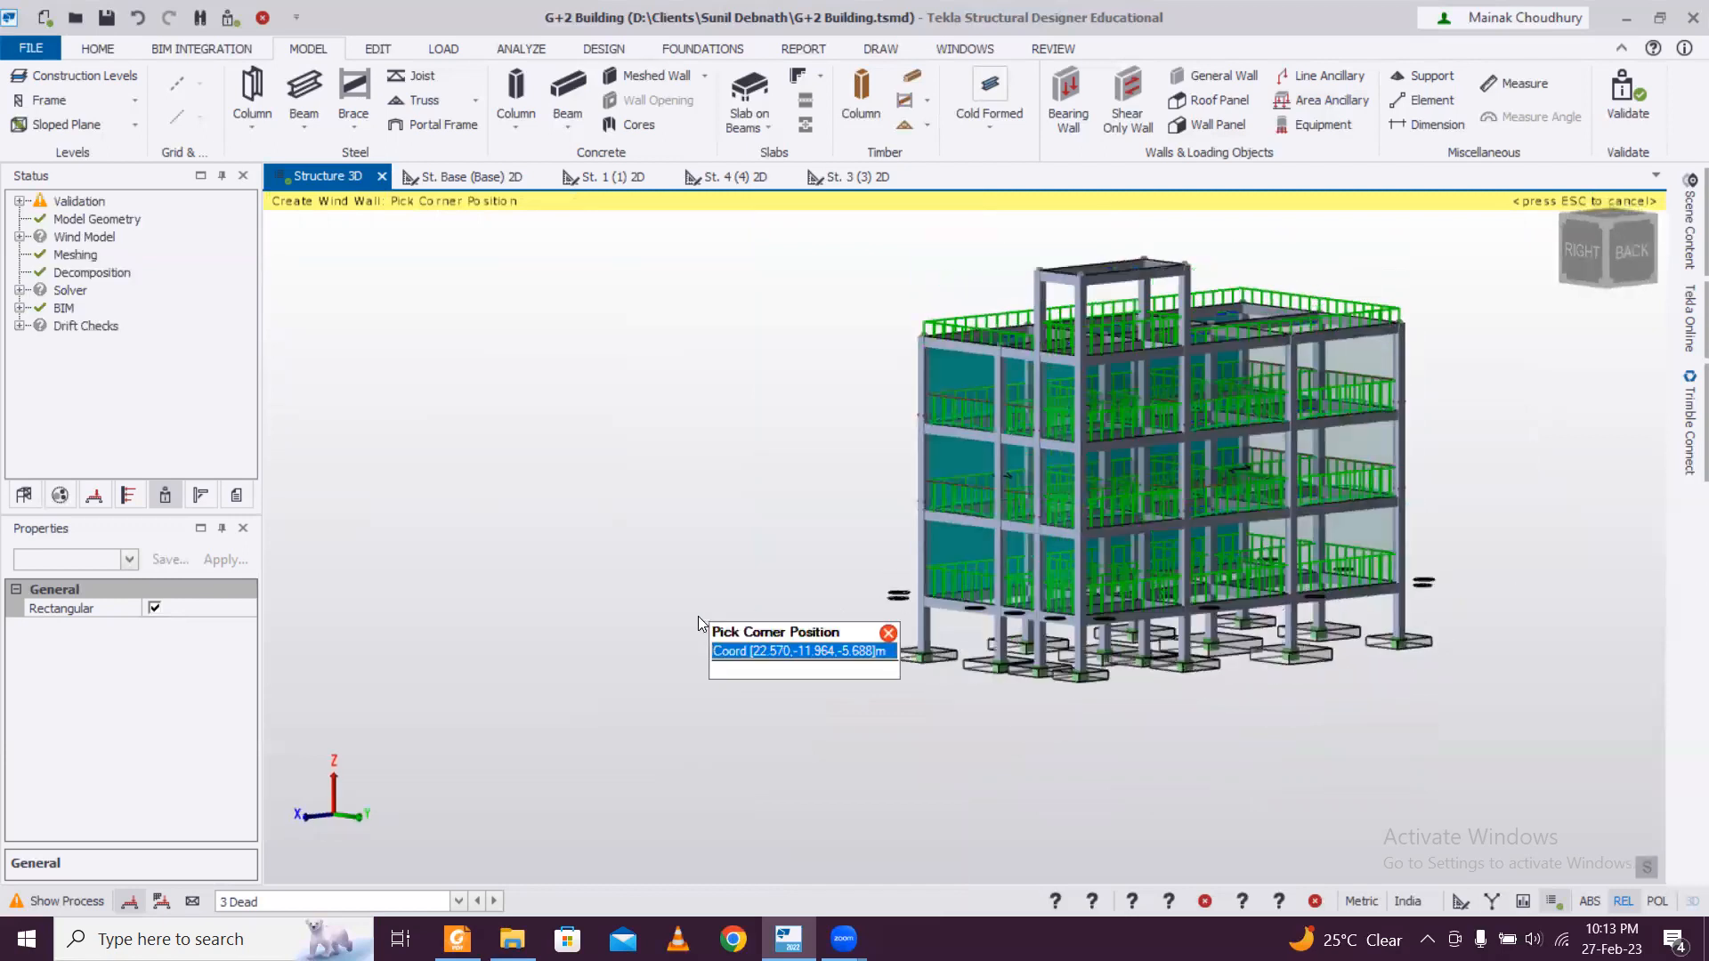
right_click_drag(1512, 710, 1015, 695)
scroll(1187, 685, "up", 3)
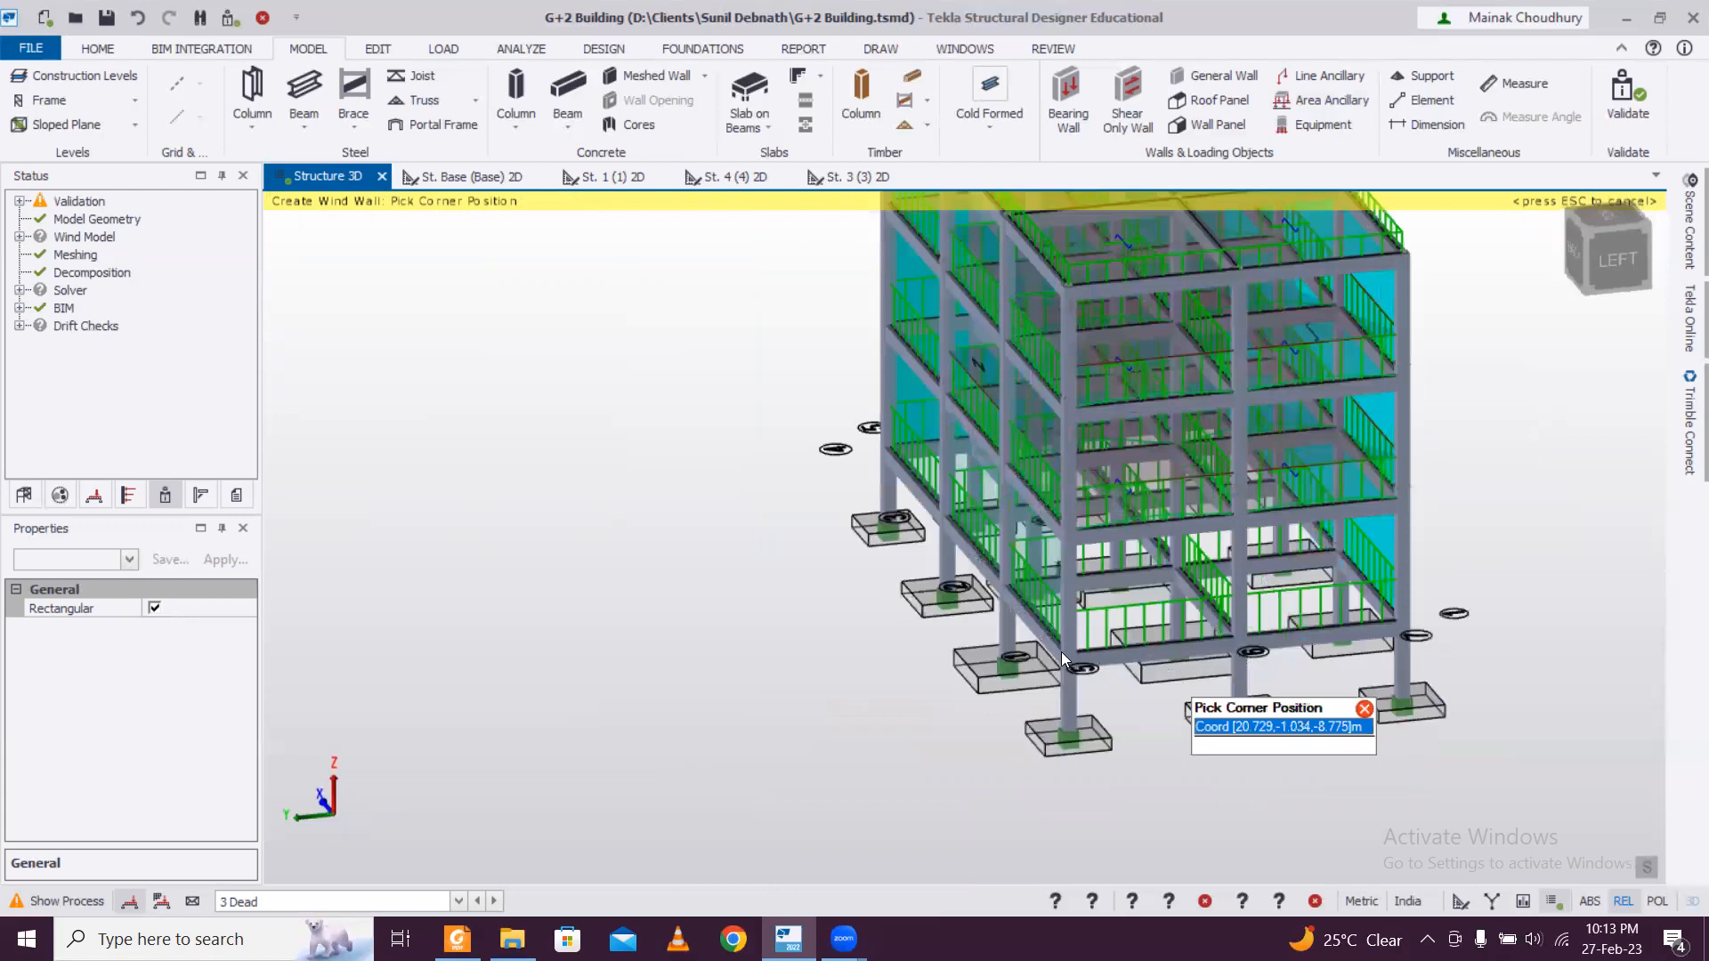
left_click(1066, 653)
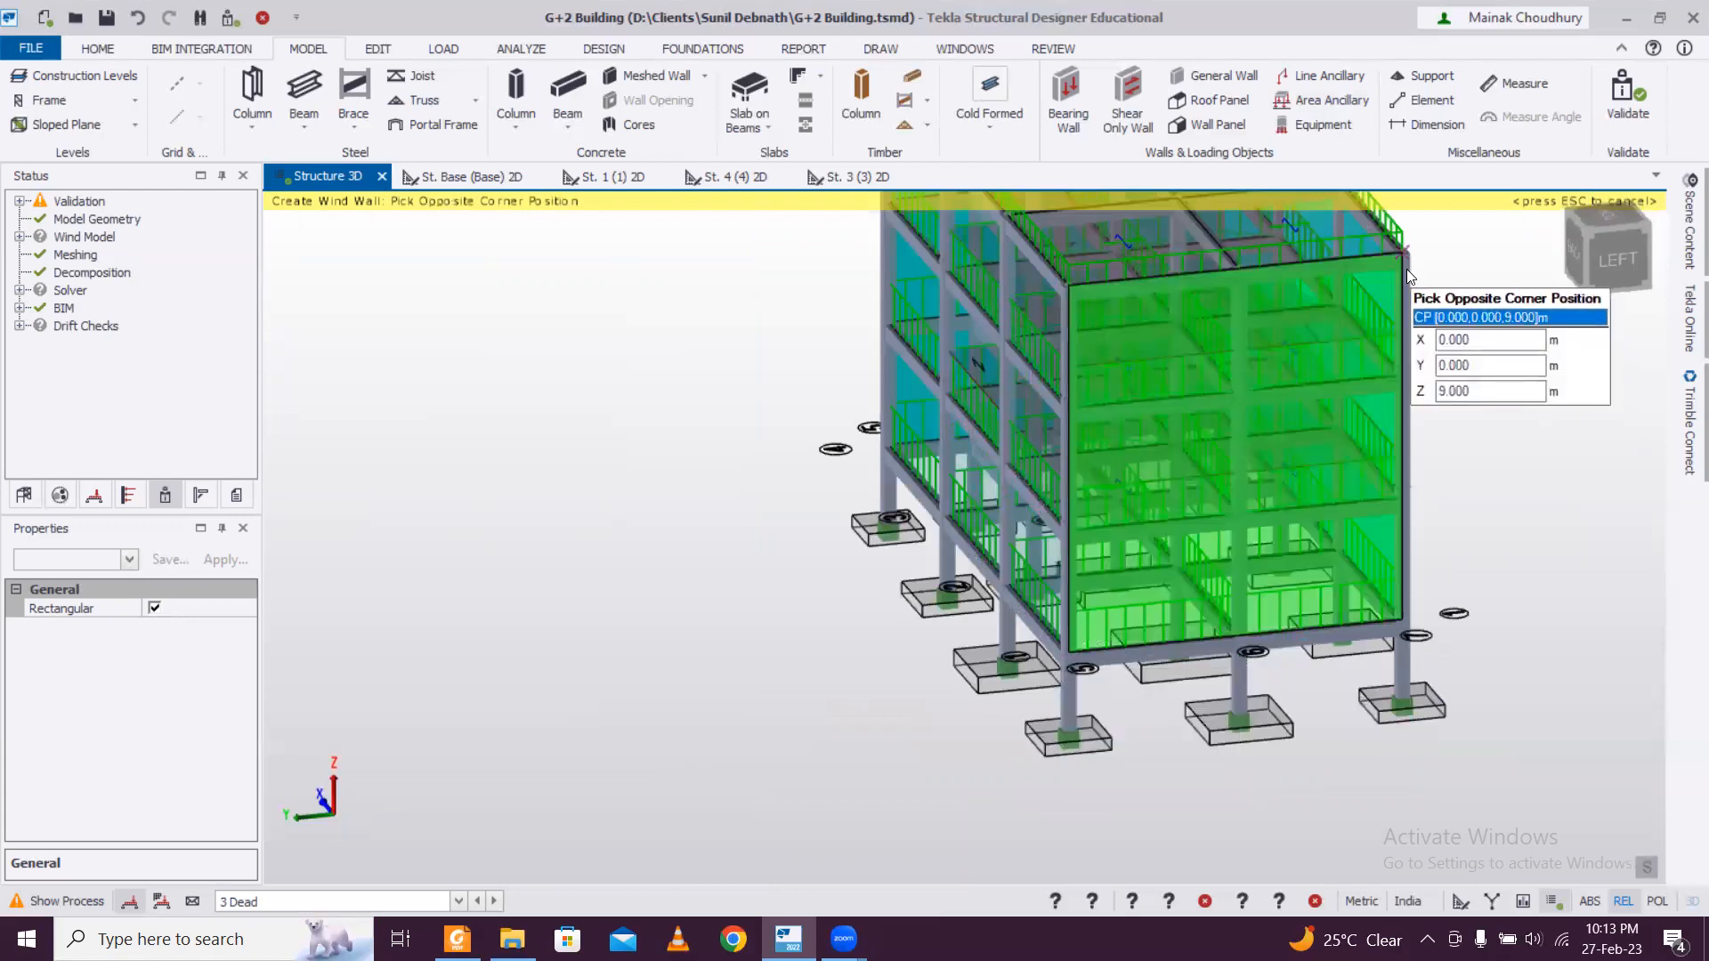
key("Escape")
key("Escape")
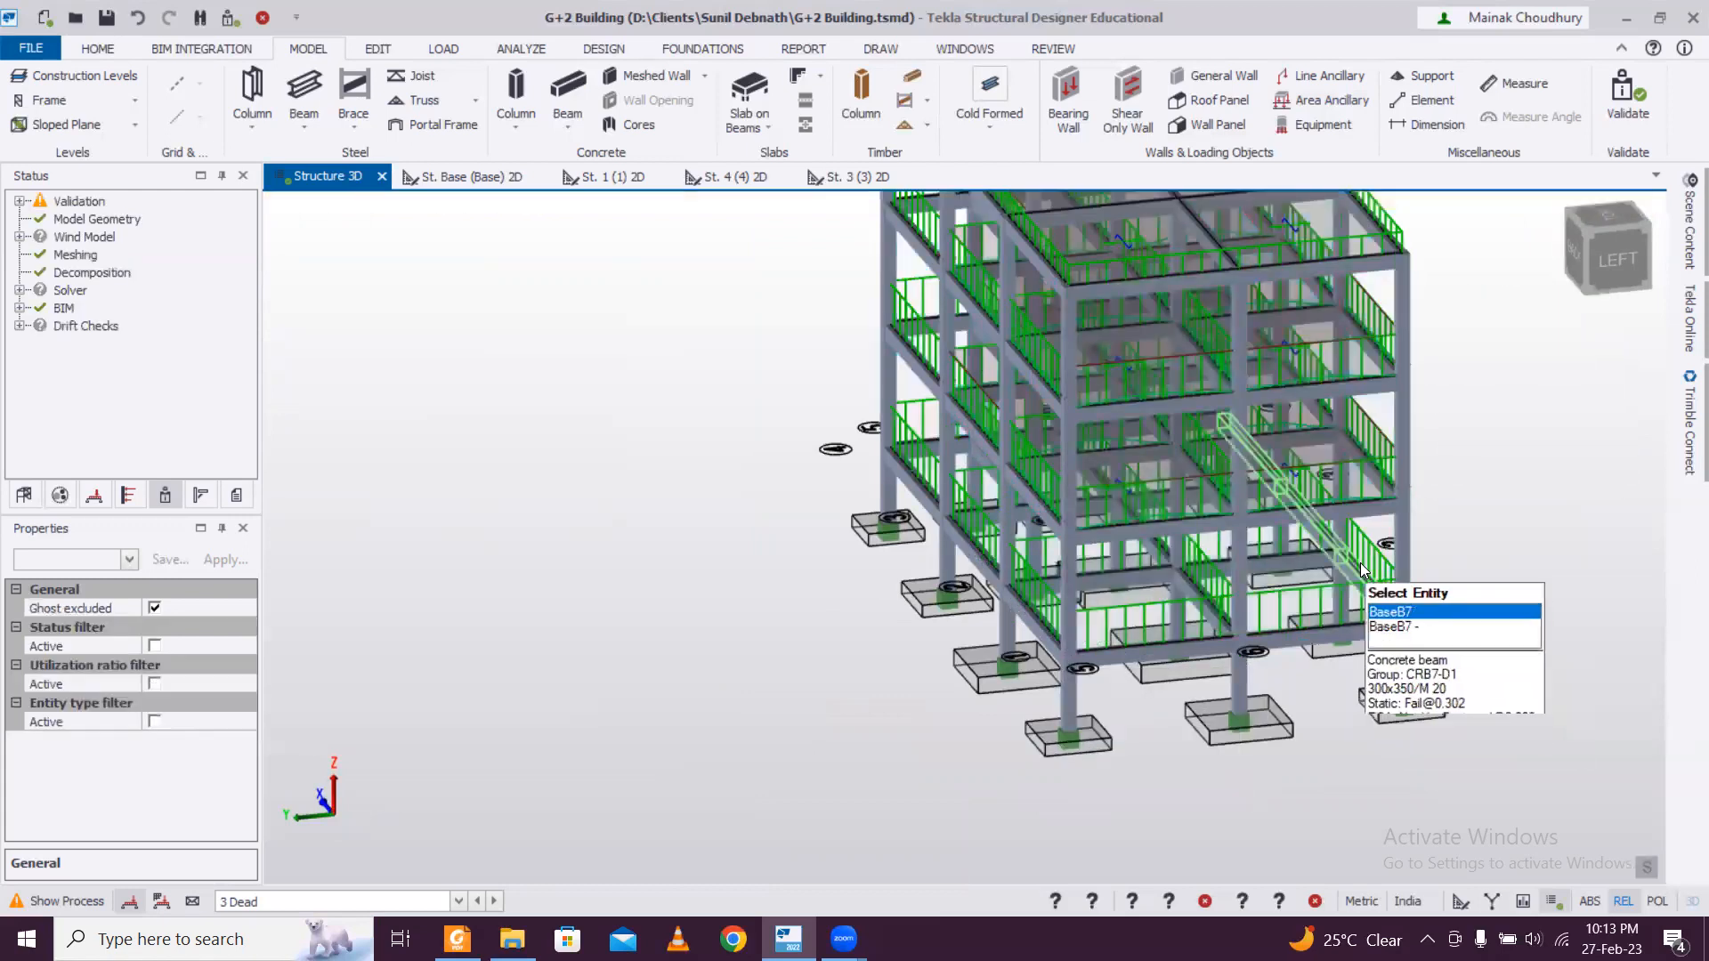
Set the displayed loadcase to none so the applied loads are hidden in the 3D view.
mouse_move(1681, 227)
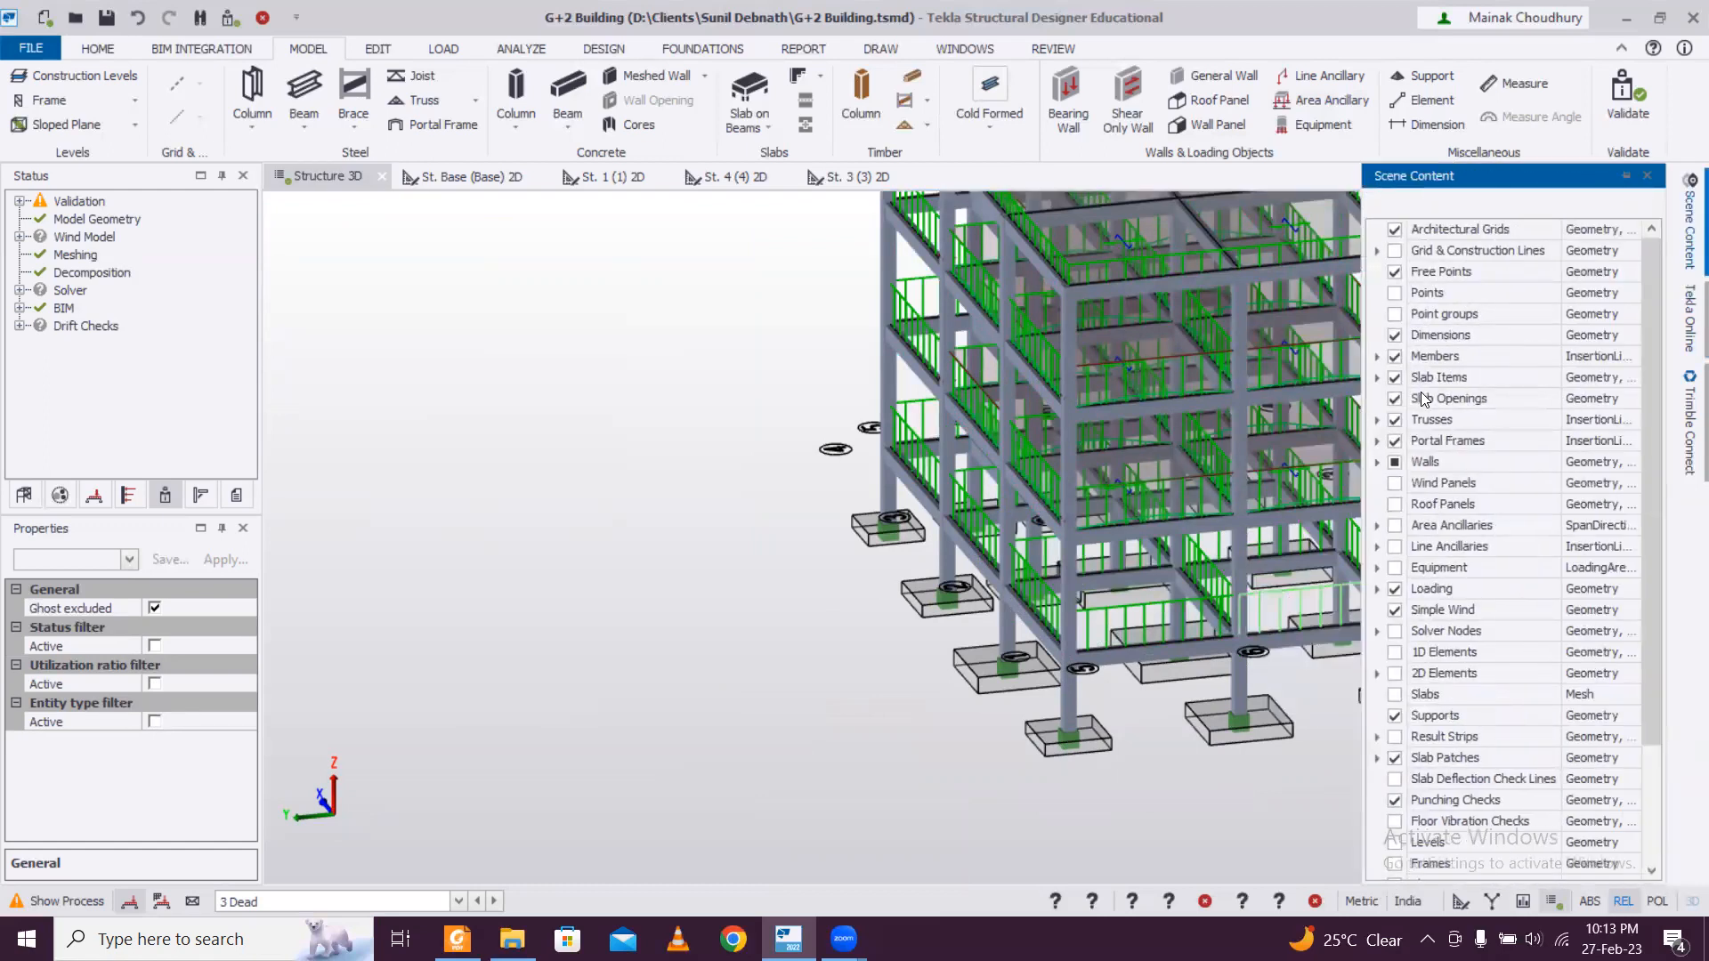
left_click(383, 897)
left_click(319, 890)
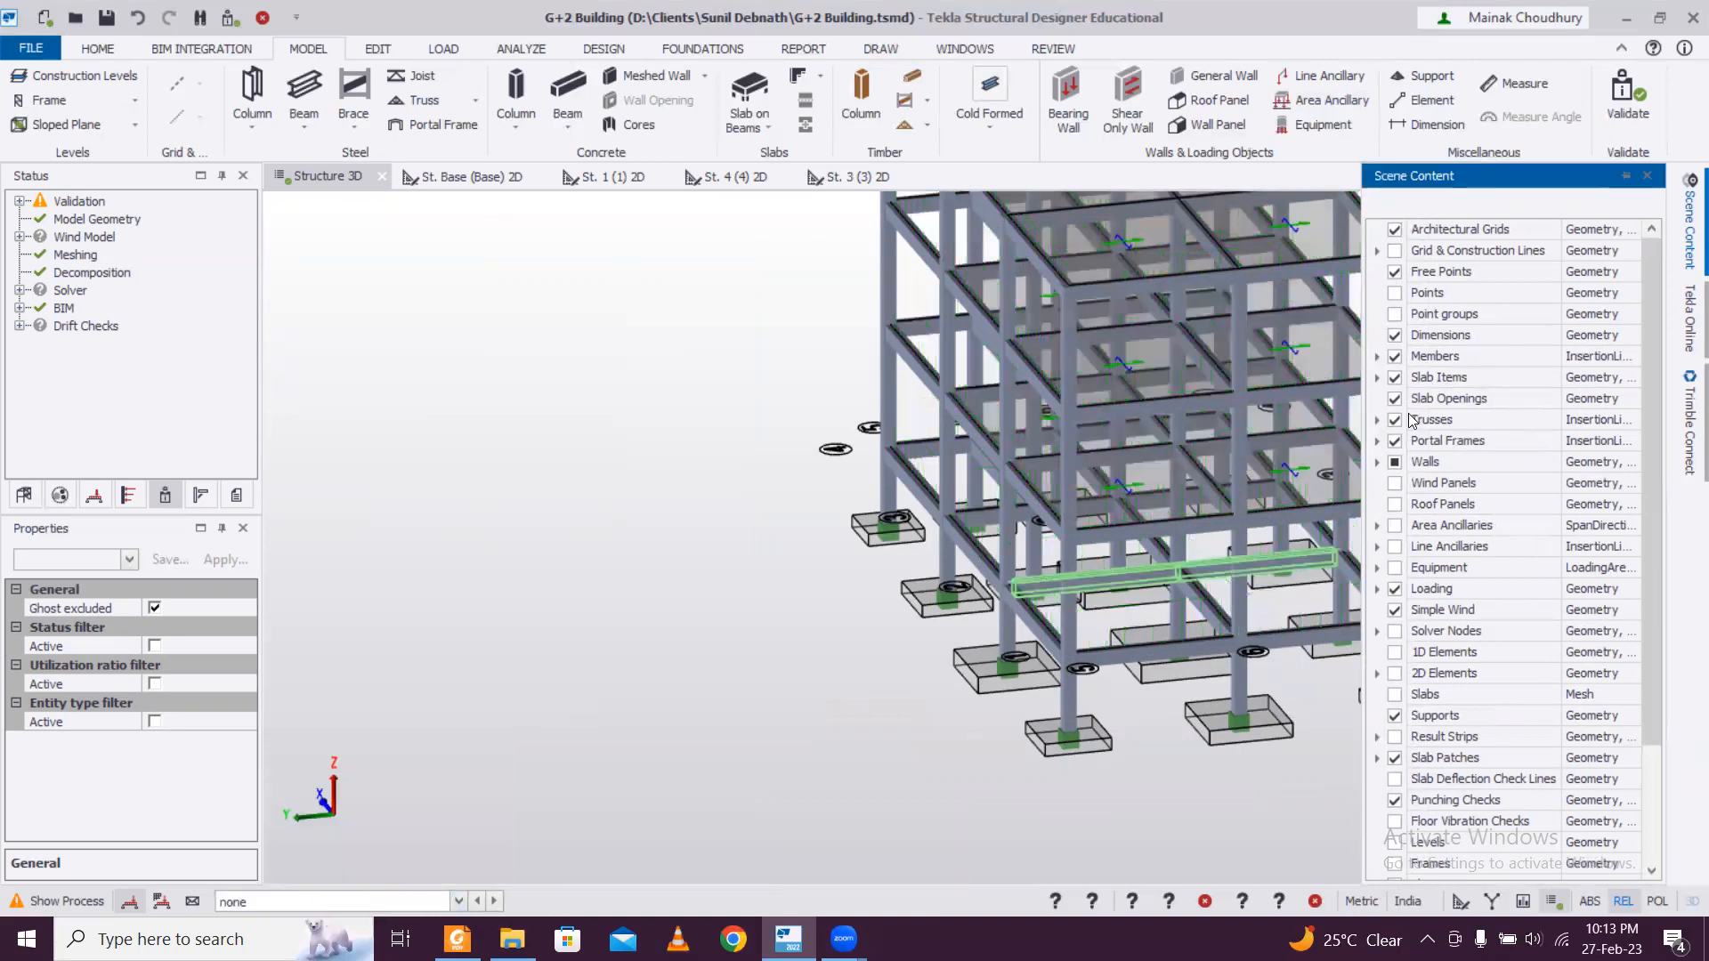
Hide the slab items and show the wind panels in the 3D view.
left_click(1395, 378)
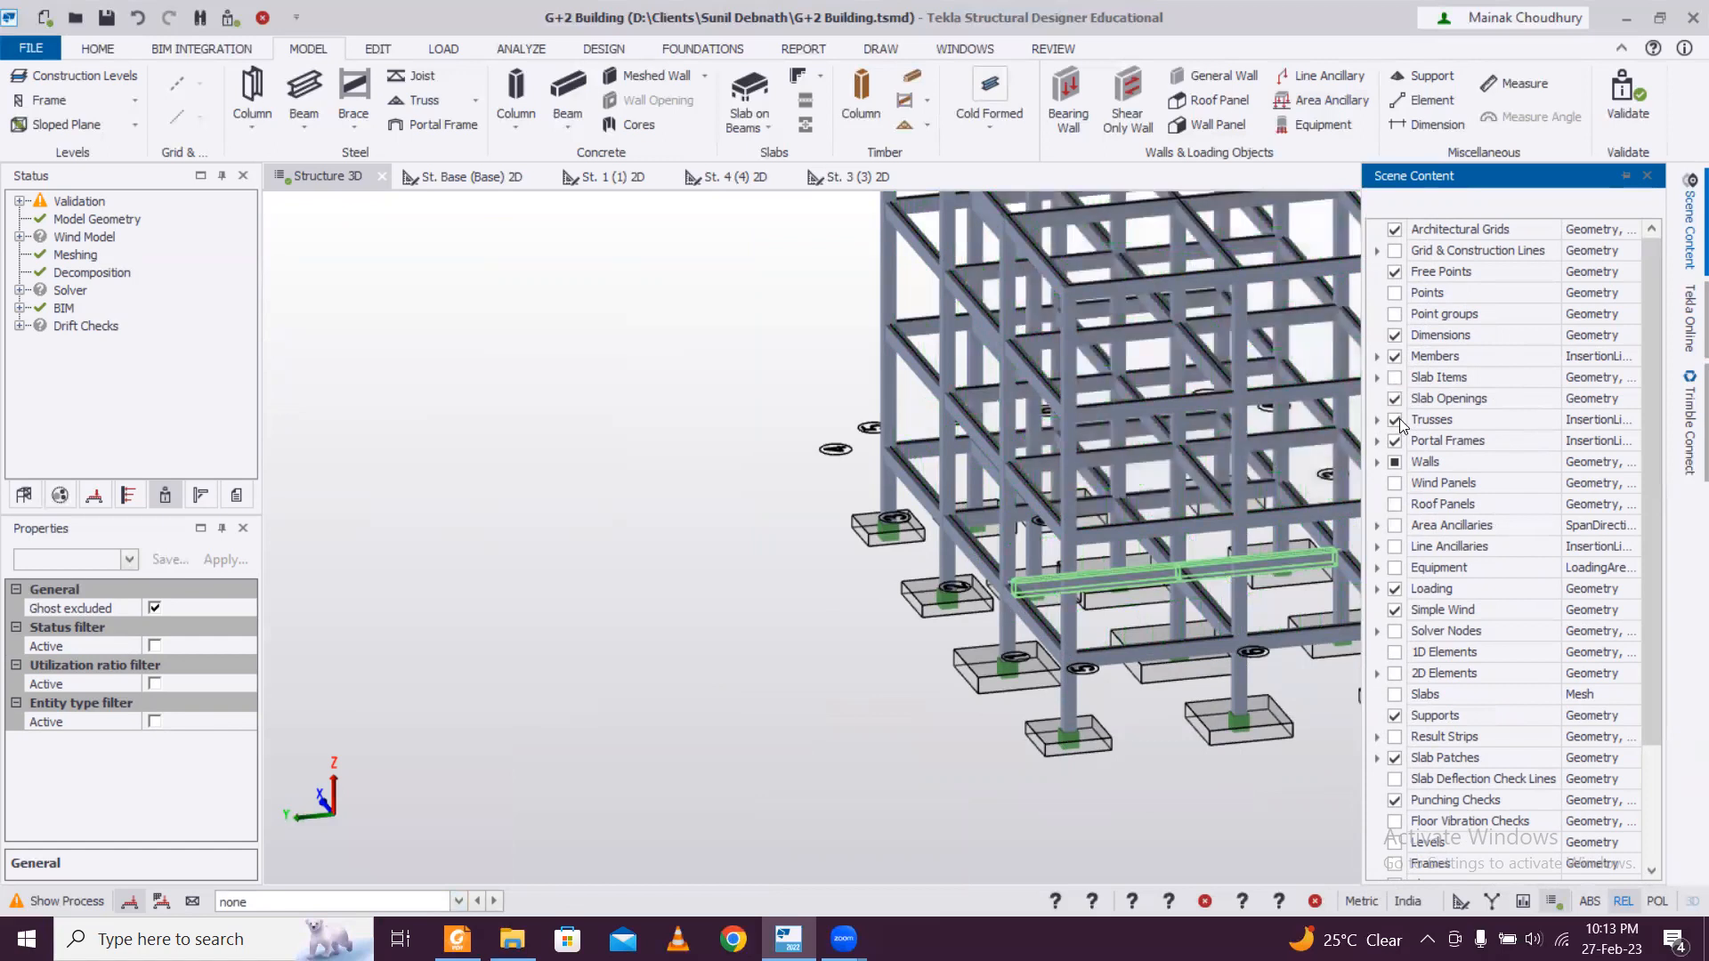
left_click(1395, 483)
scroll(1068, 683, "down", 5)
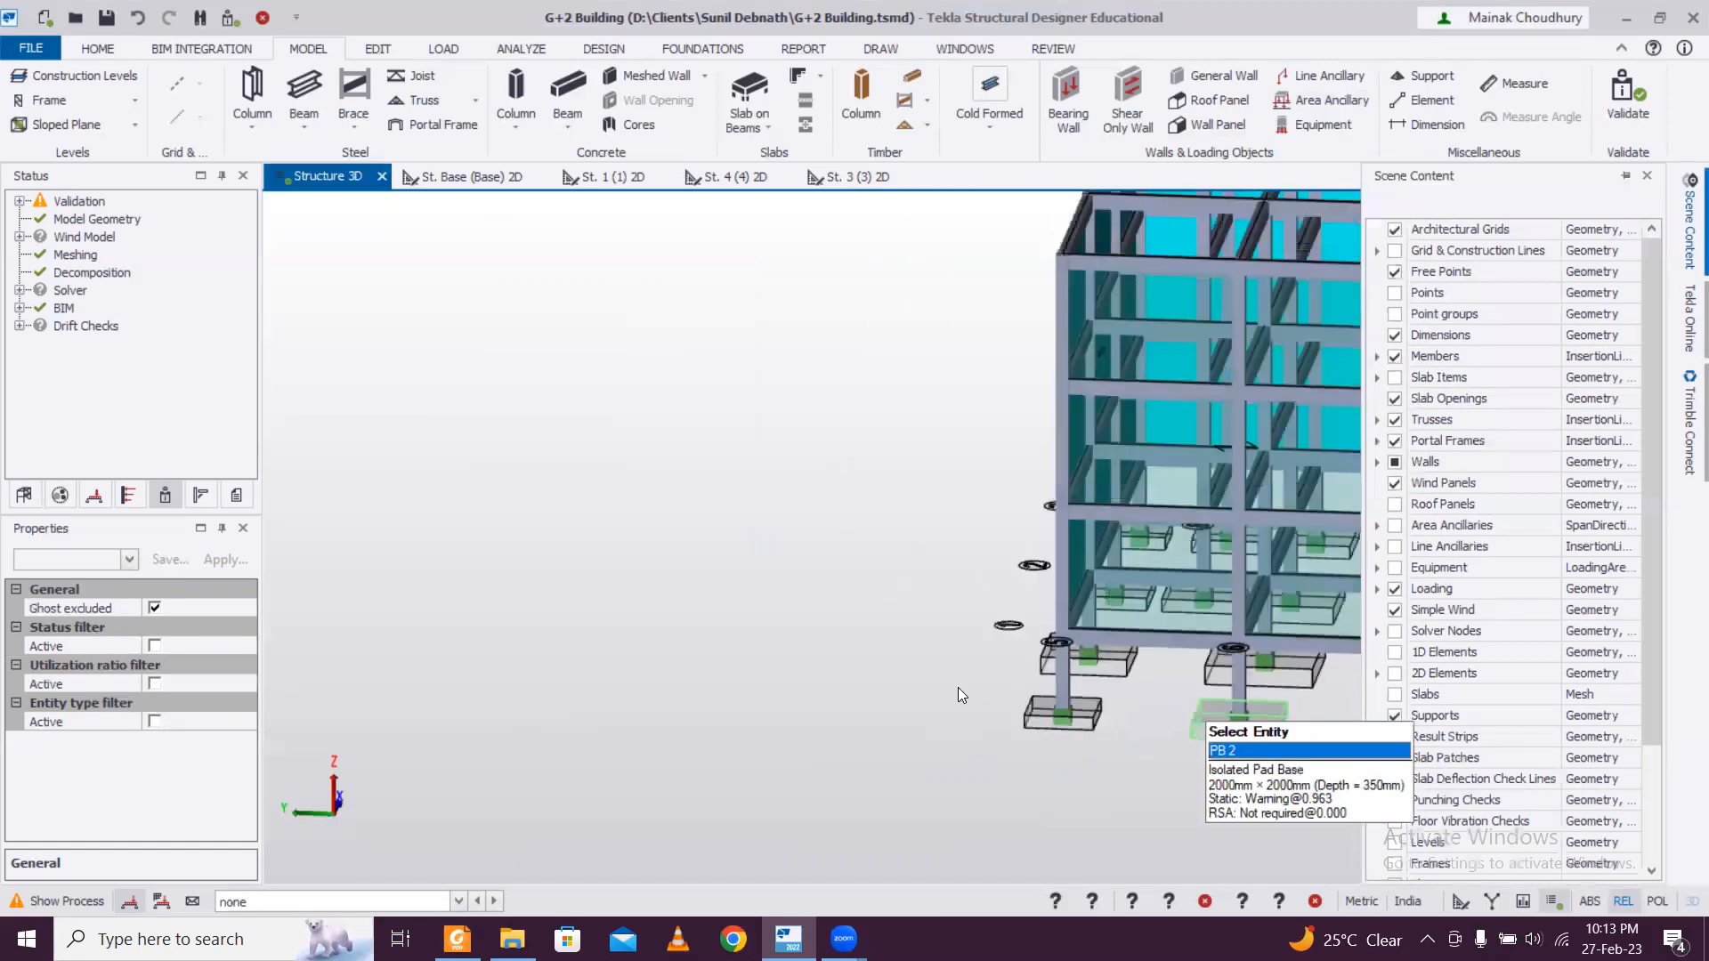
Check the properties of the wall panels around the building, including the UDA fields, and clear the selection.
left_click(1111, 516)
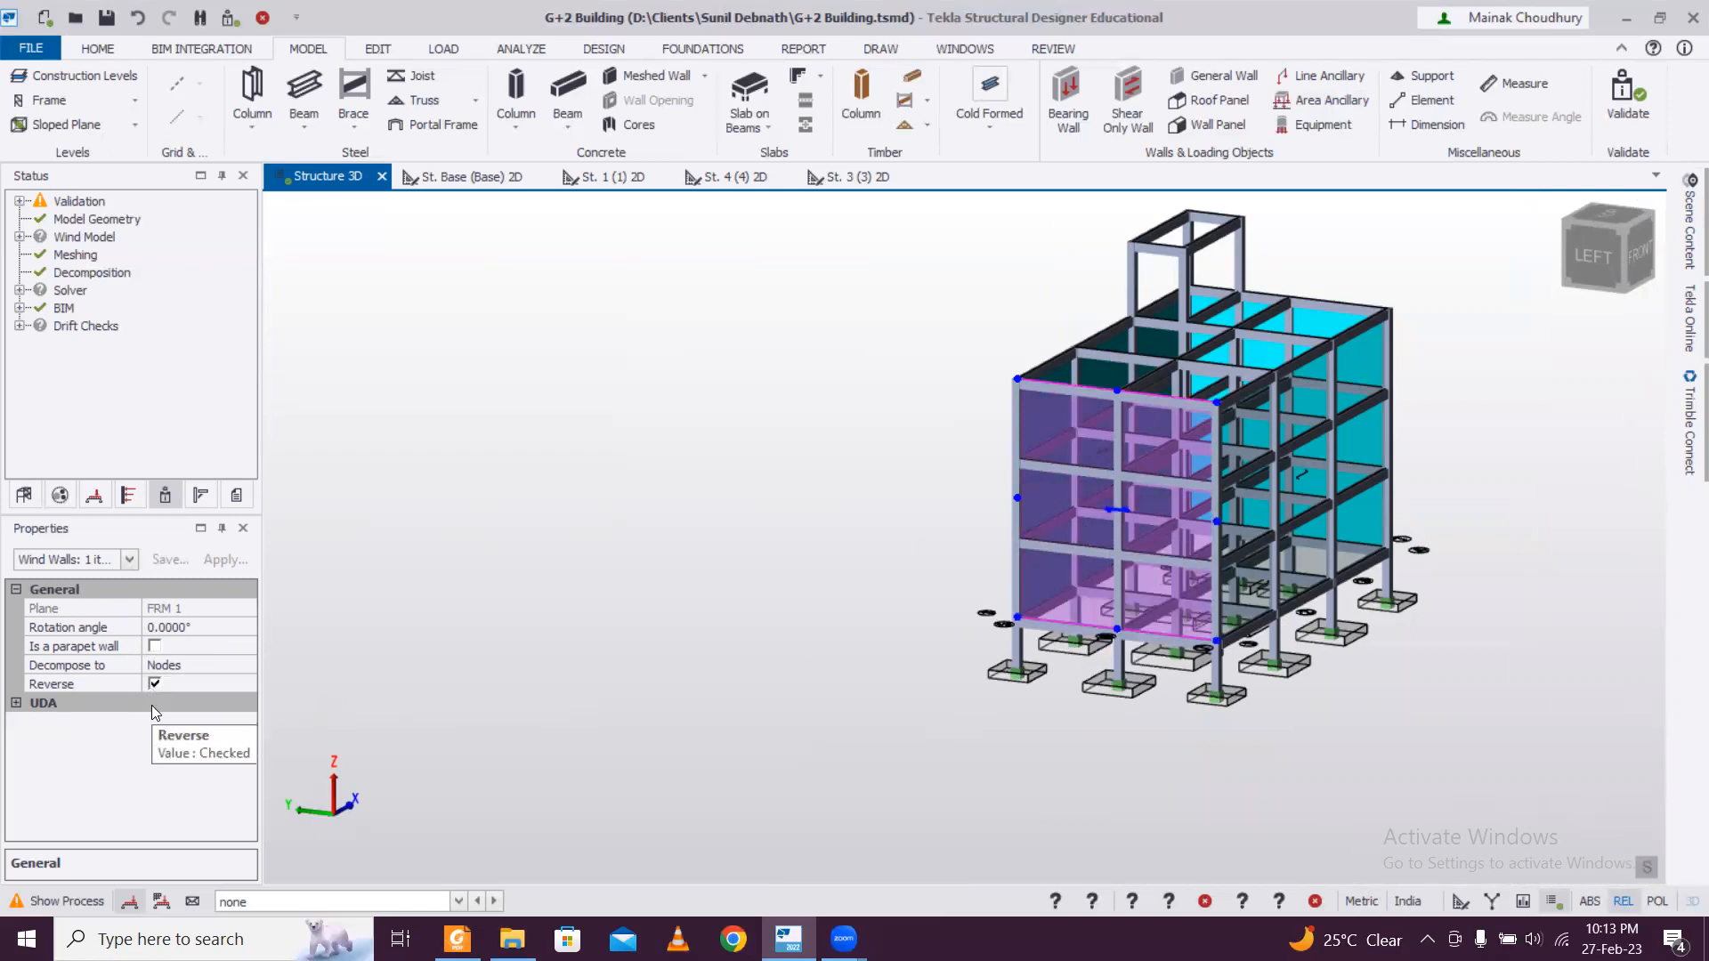
left_click(17, 702)
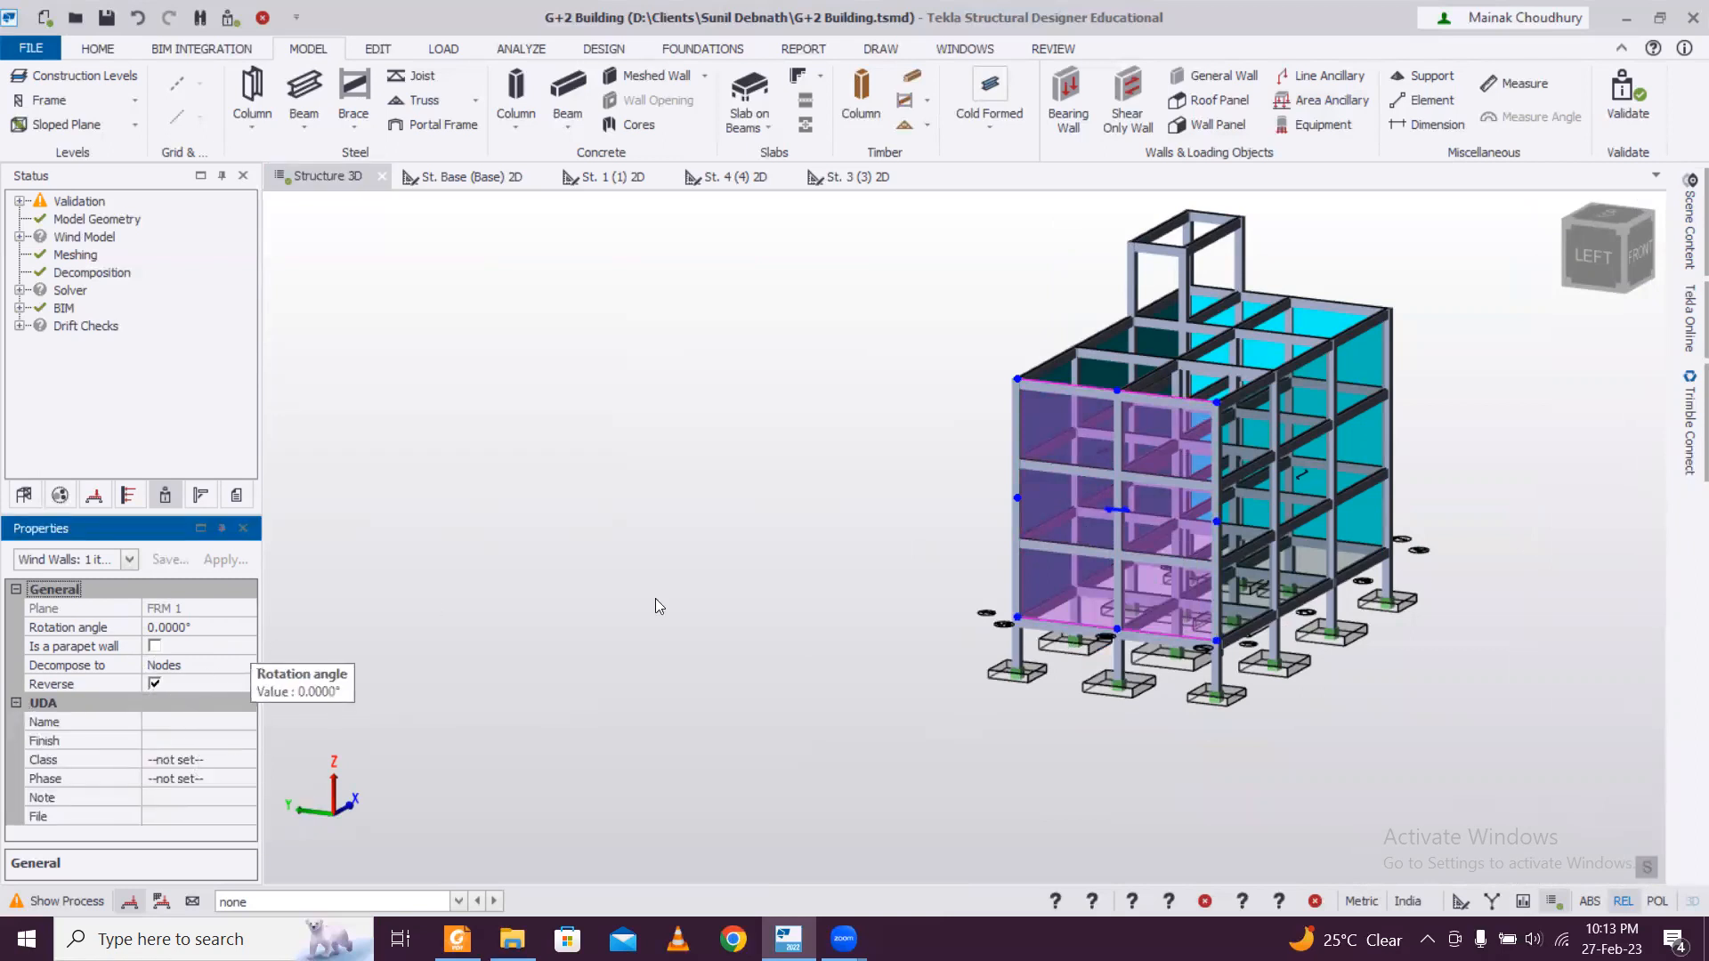
scroll(650, 598, "down", 1)
right_click_drag(1154, 687, 1006, 702)
left_click(1191, 574)
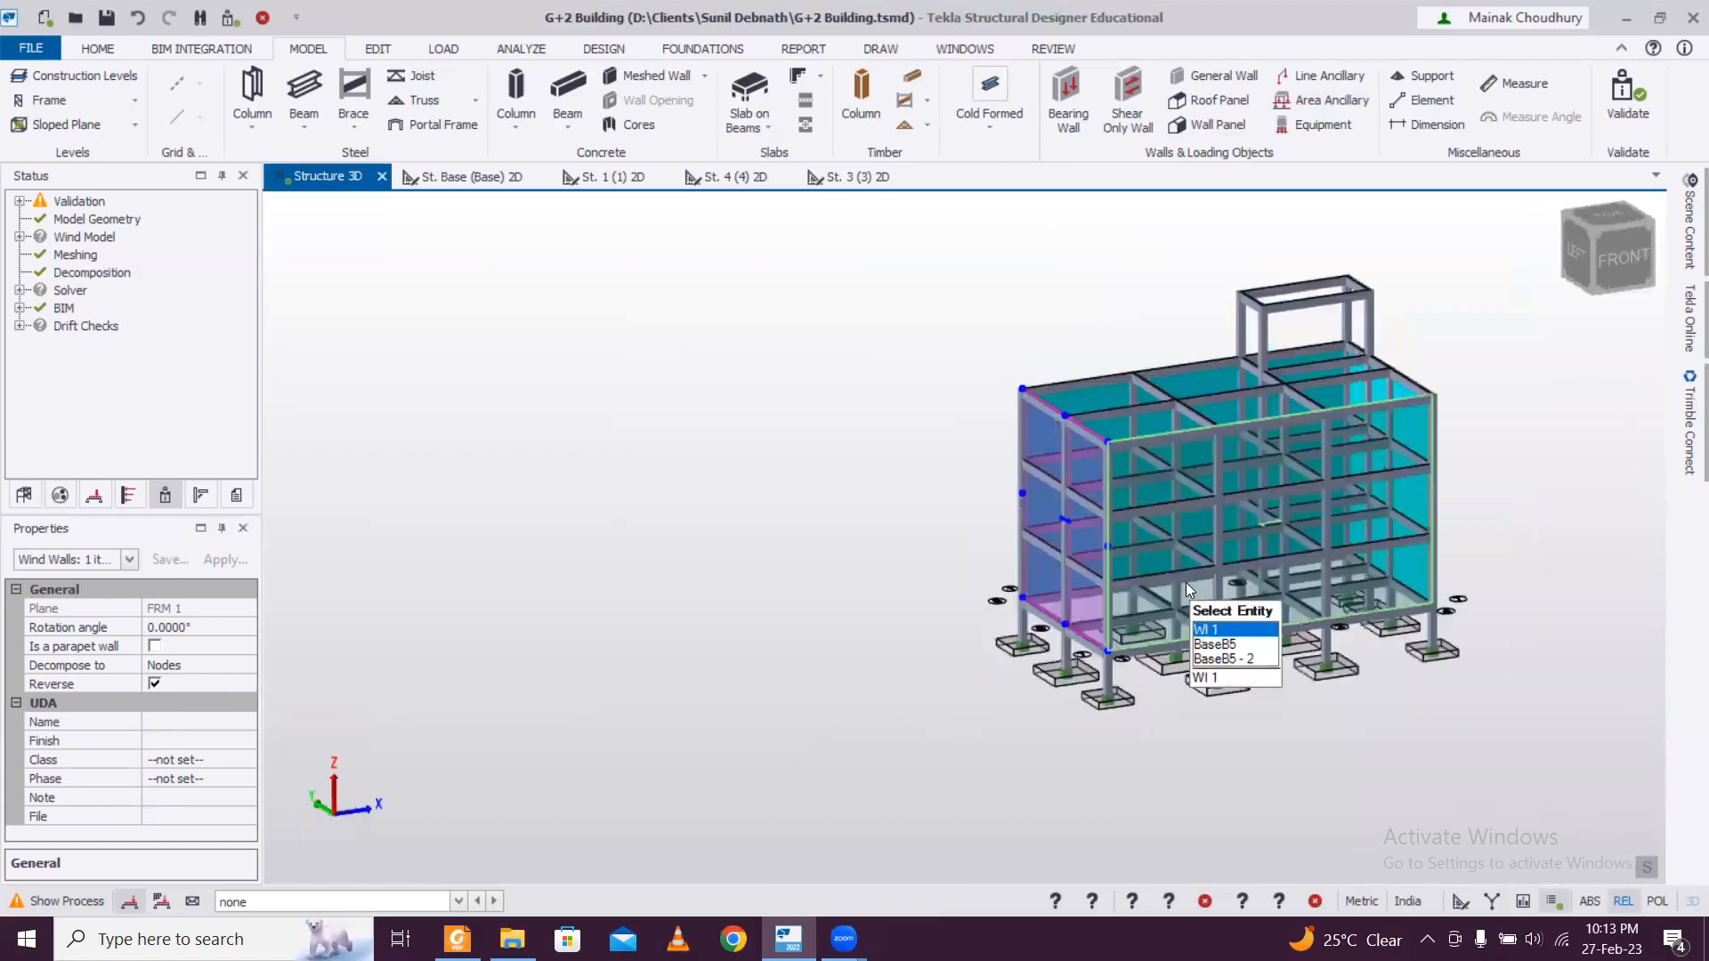
right_click_drag(1380, 717, 1131, 687)
left_click(1434, 609)
right_click_drag(1370, 678, 1239, 669)
right_click(1464, 690)
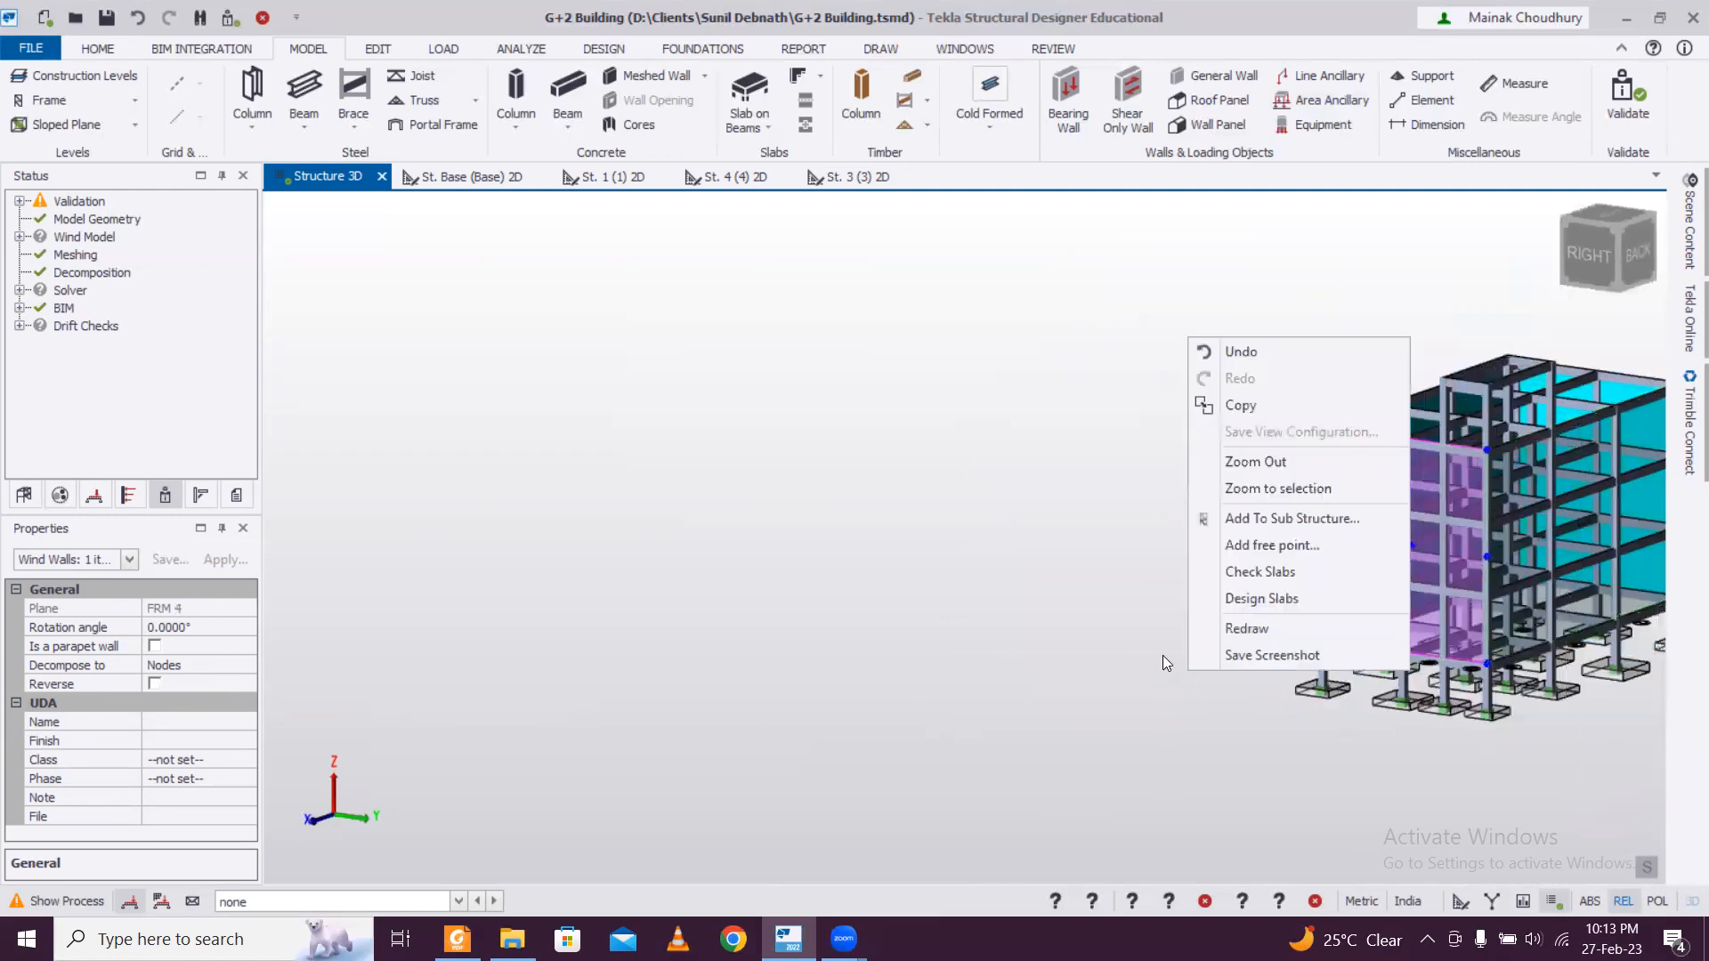
left_click(1442, 774)
key("Escape")
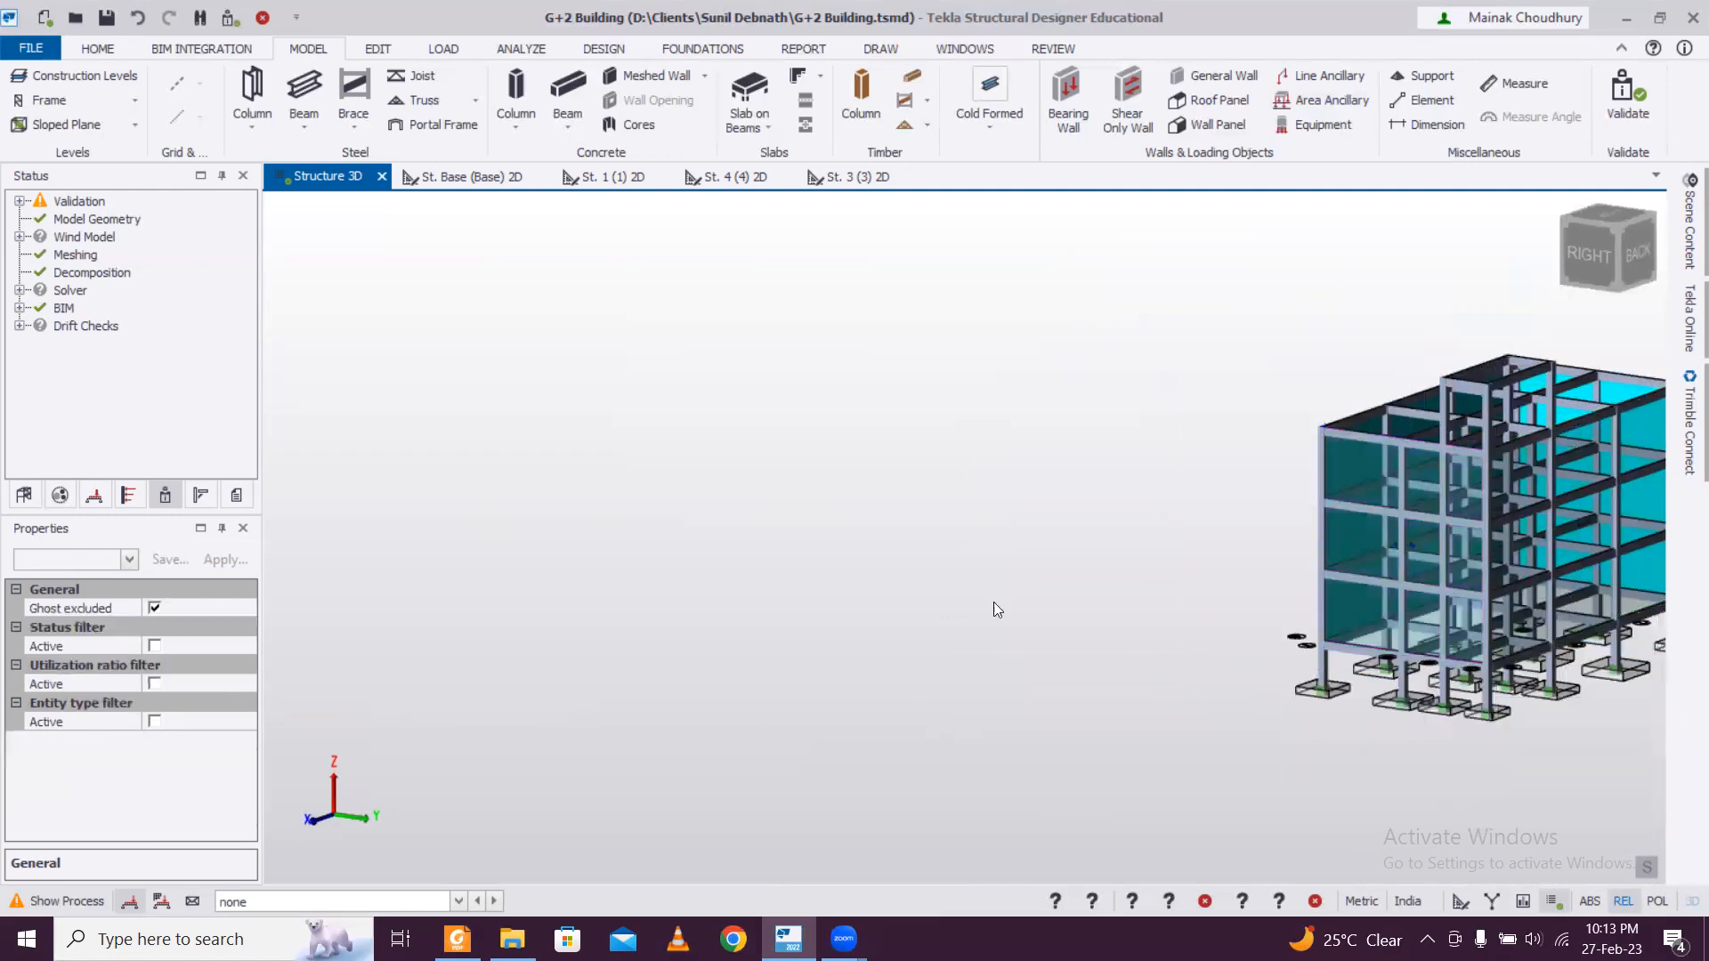
Validate the model with the new wall panels from the load commands.
right_click_drag(1164, 650, 1319, 620)
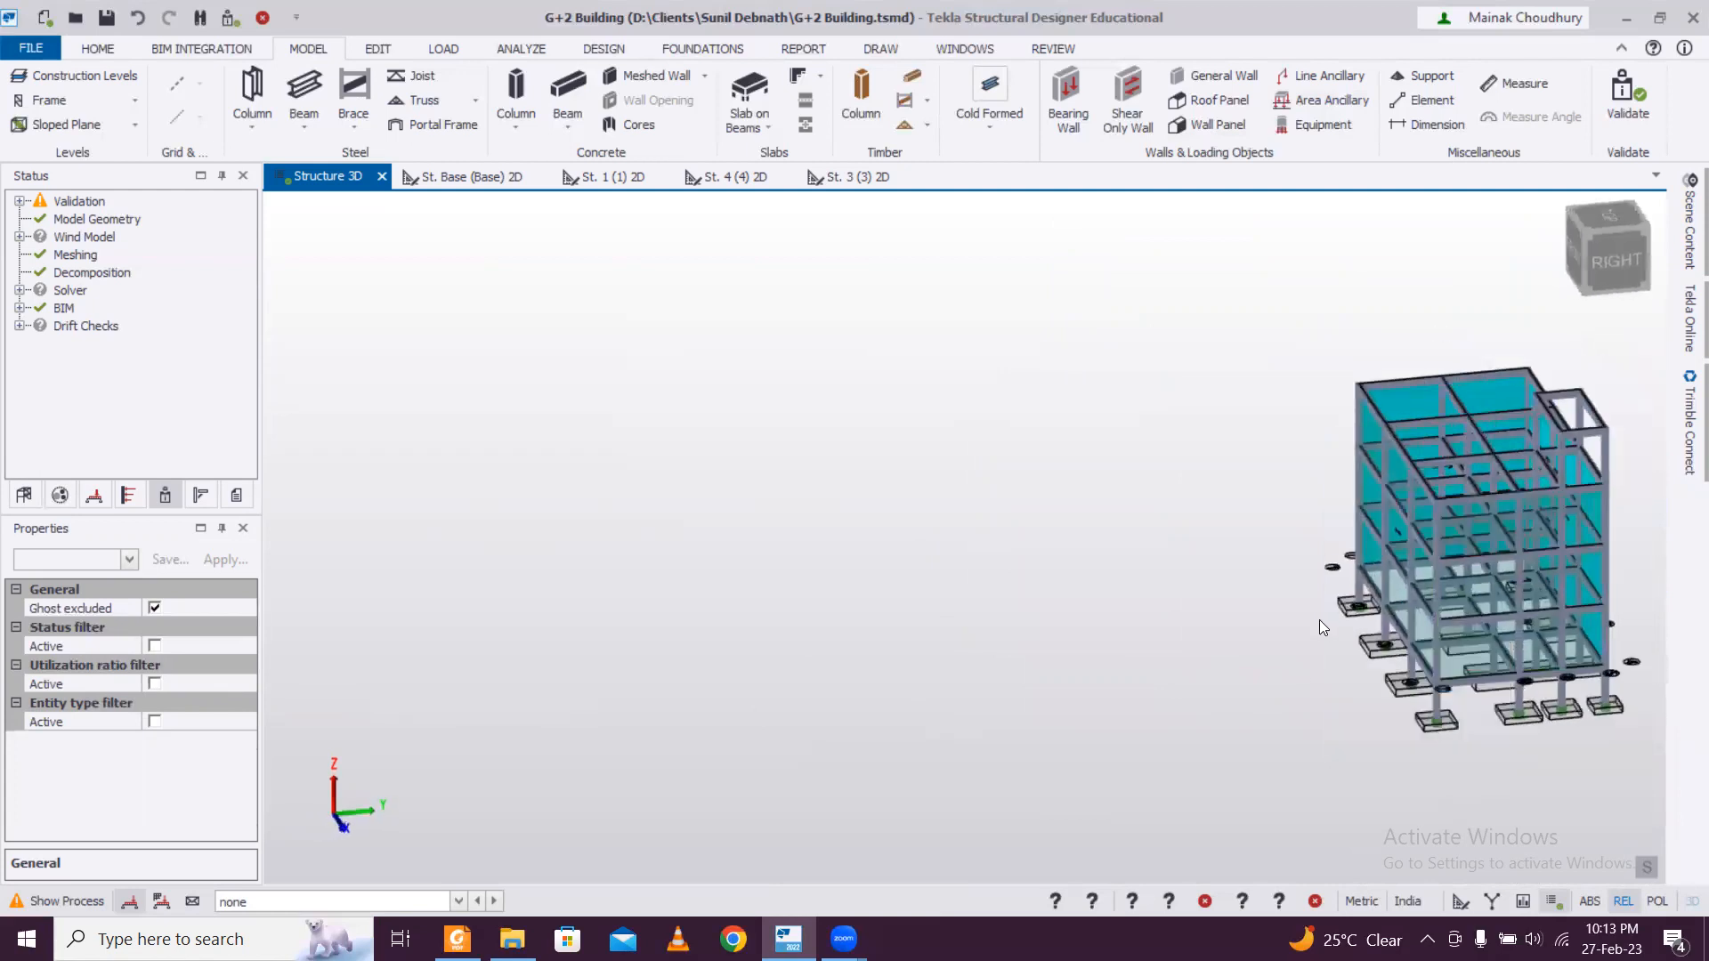
middle_click_drag(1319, 620, 758, 583)
left_click(434, 51)
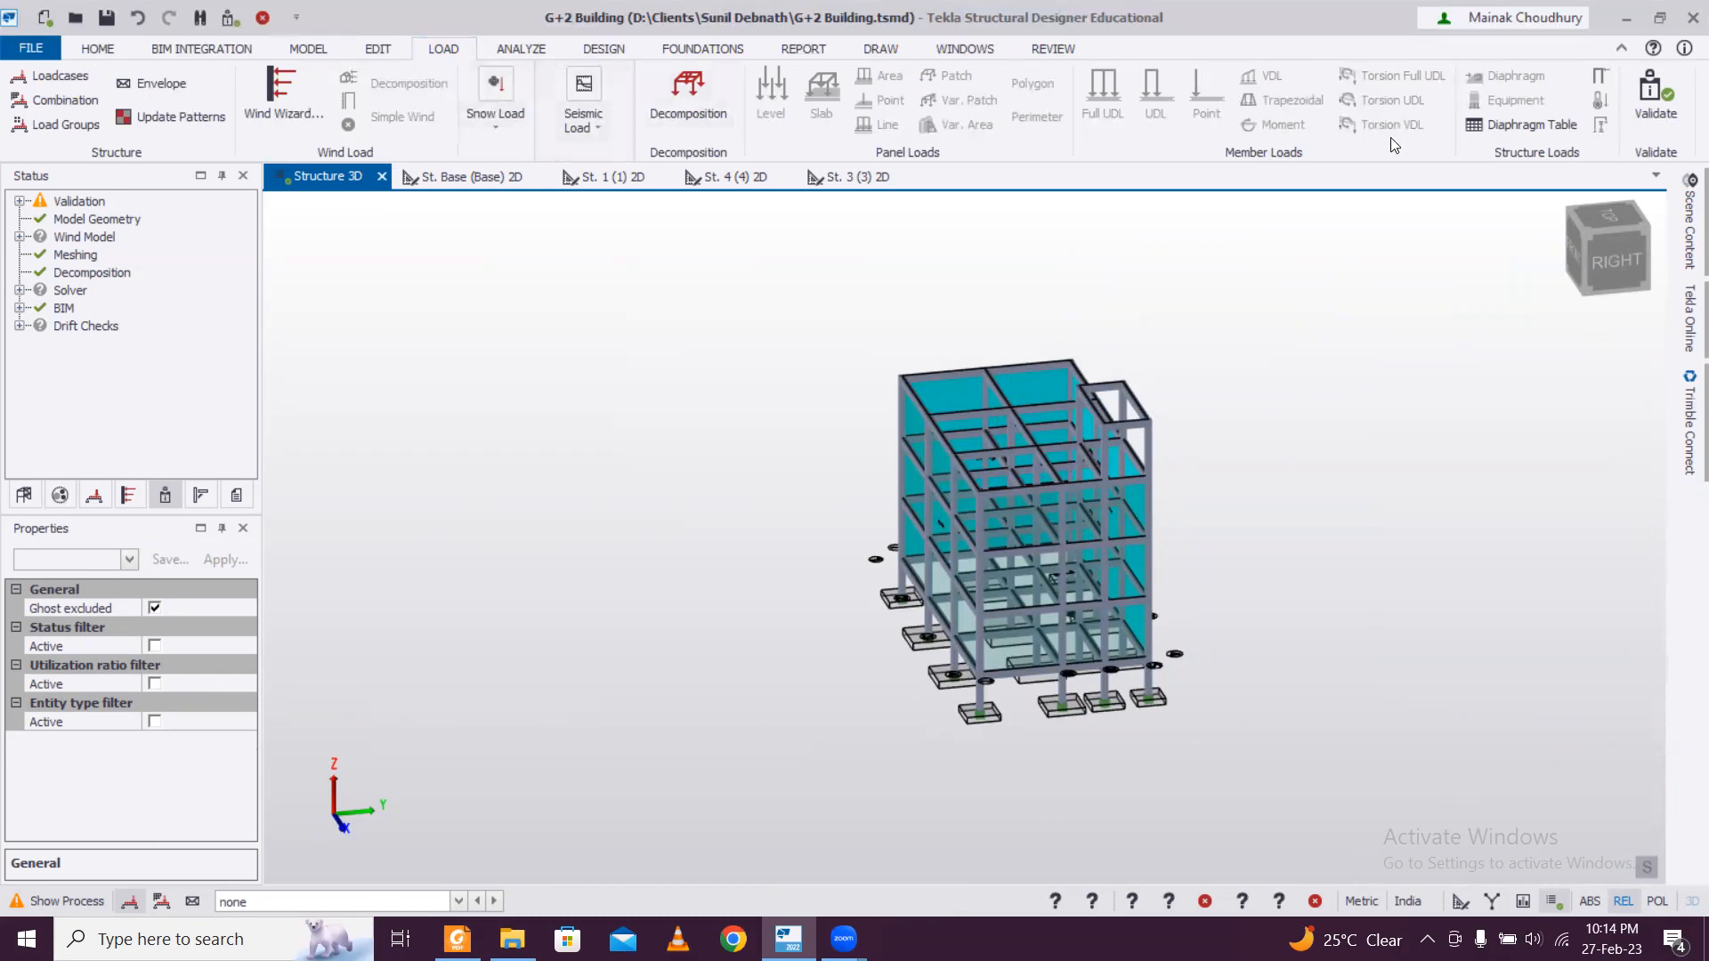
left_click(1634, 109)
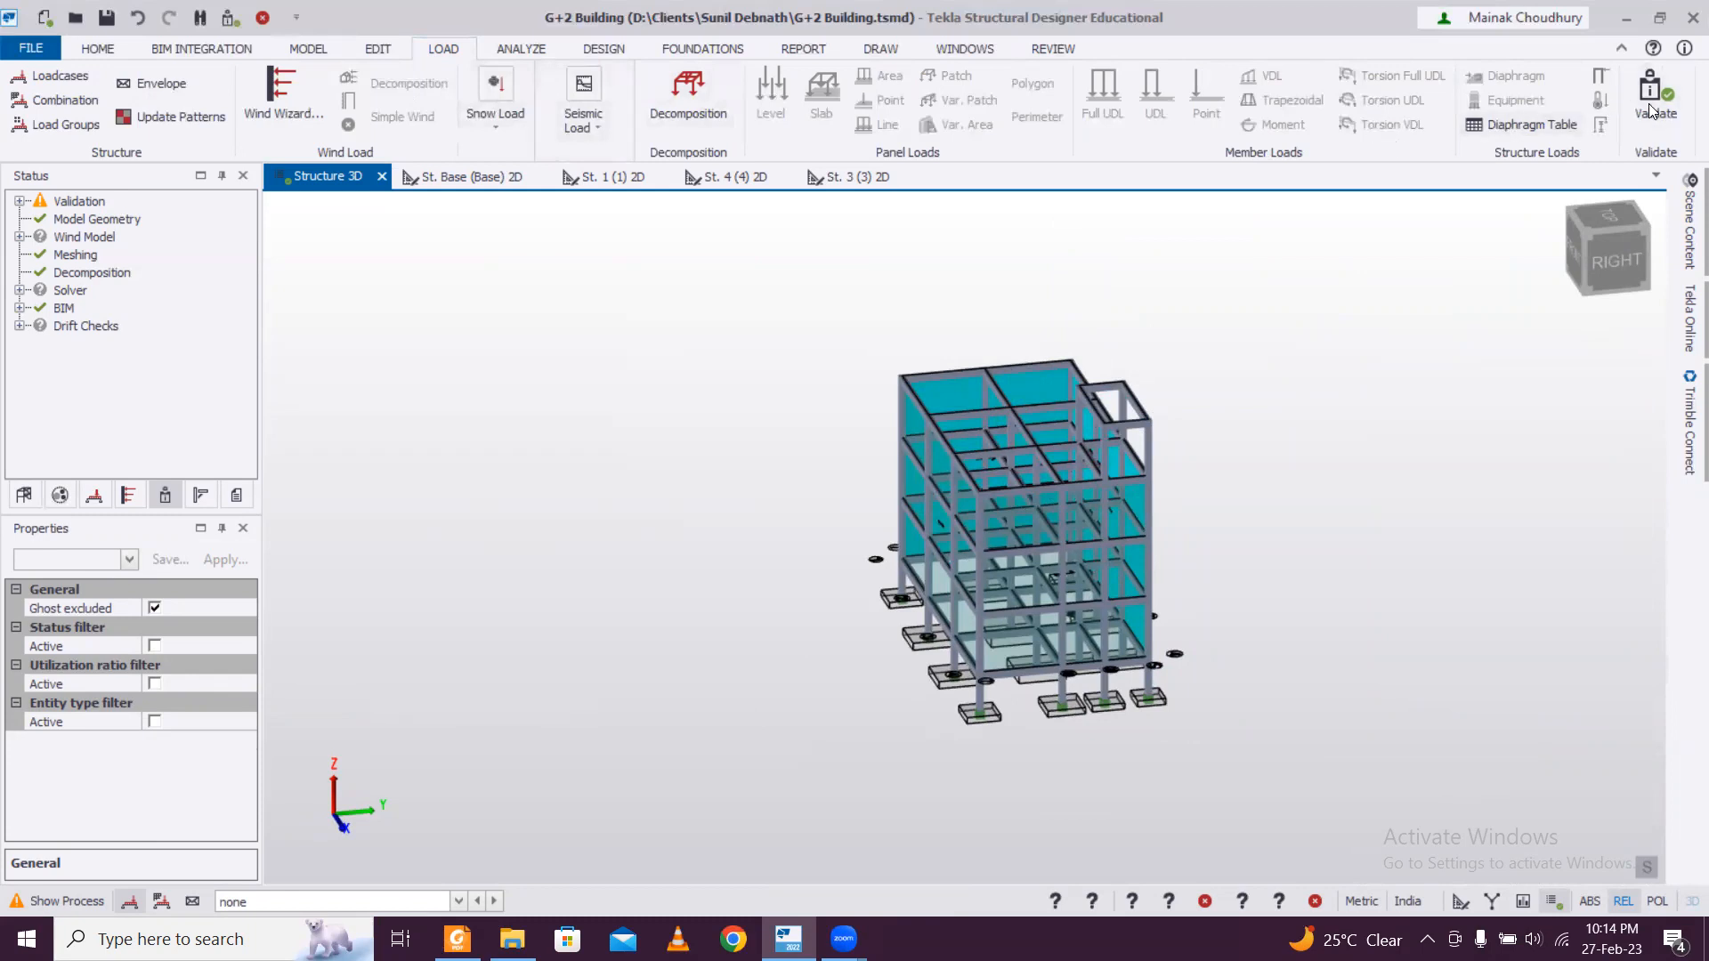
Start the Wind Wizard with Worst Case Data and exclude topography from the wind options.
left_click(20, 216)
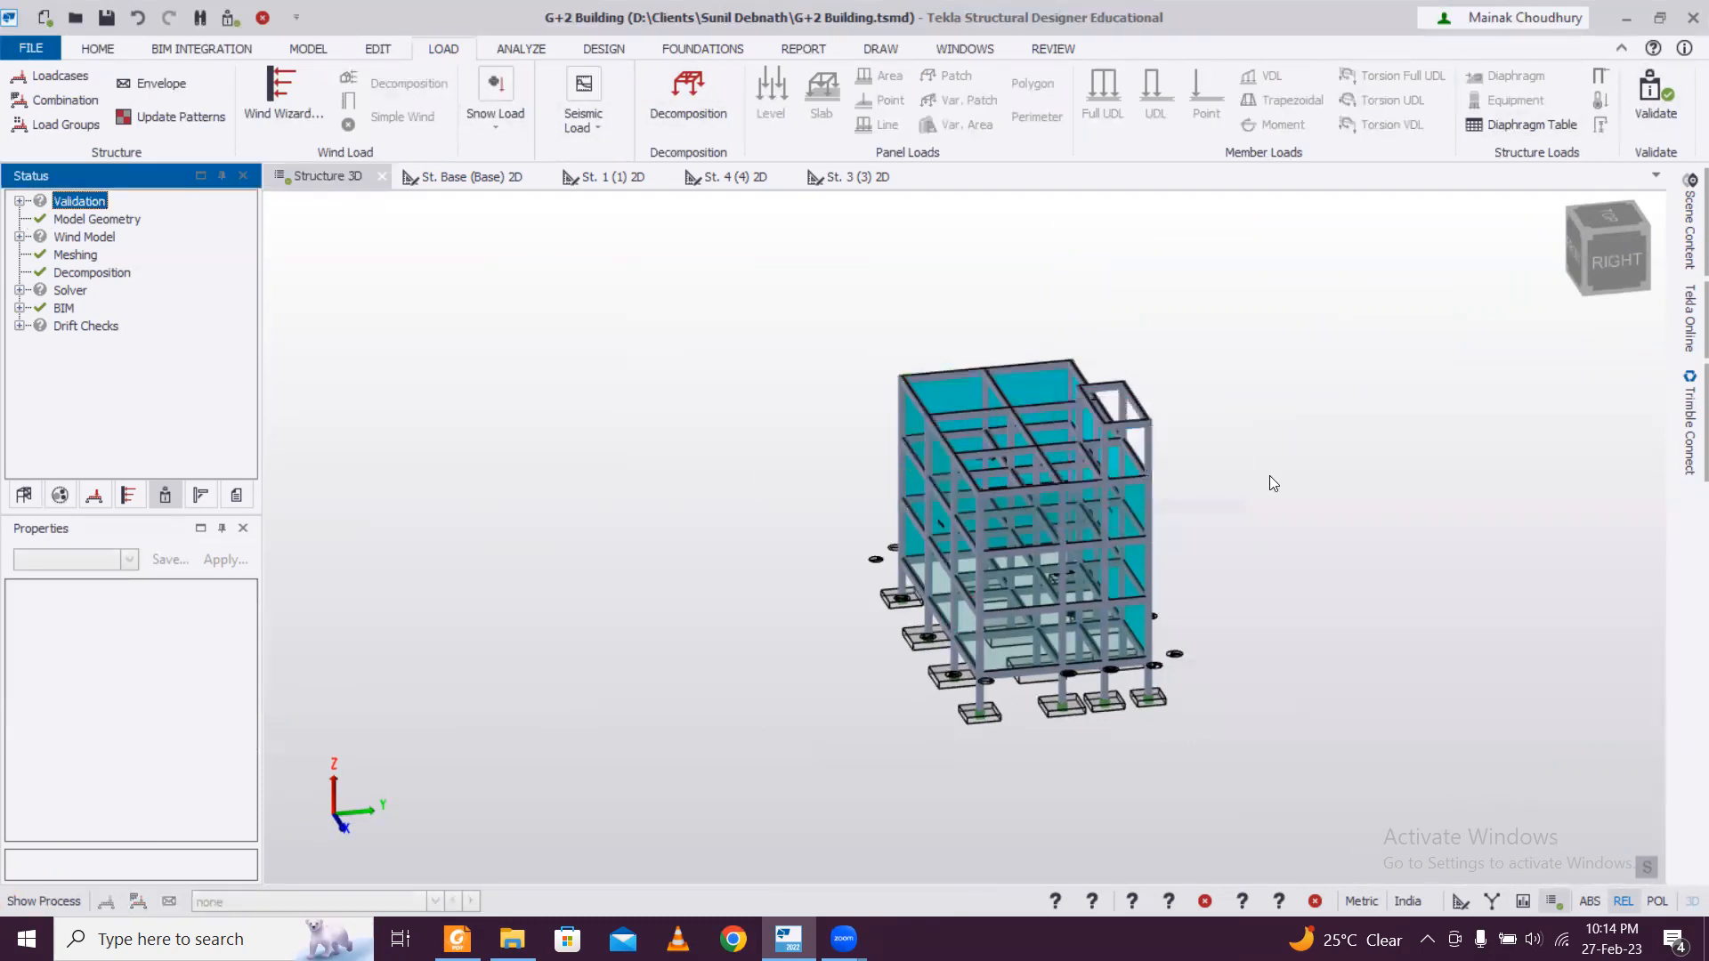
right_click_drag(1308, 474, 897, 421)
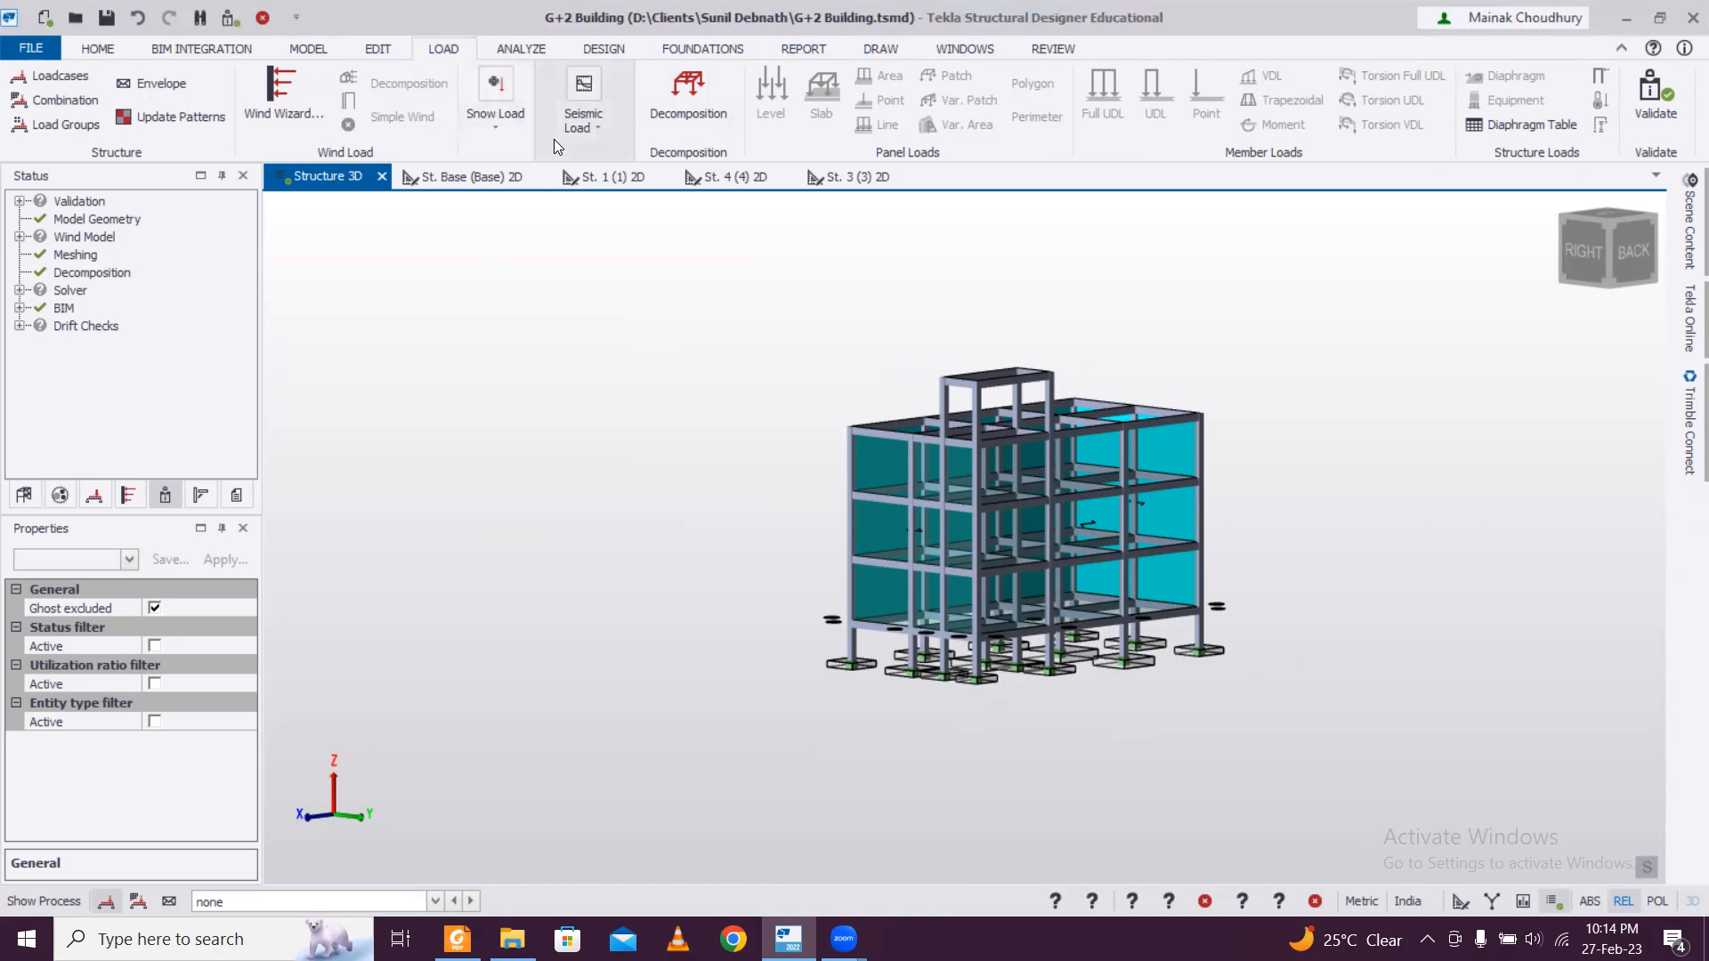
left_click(263, 102)
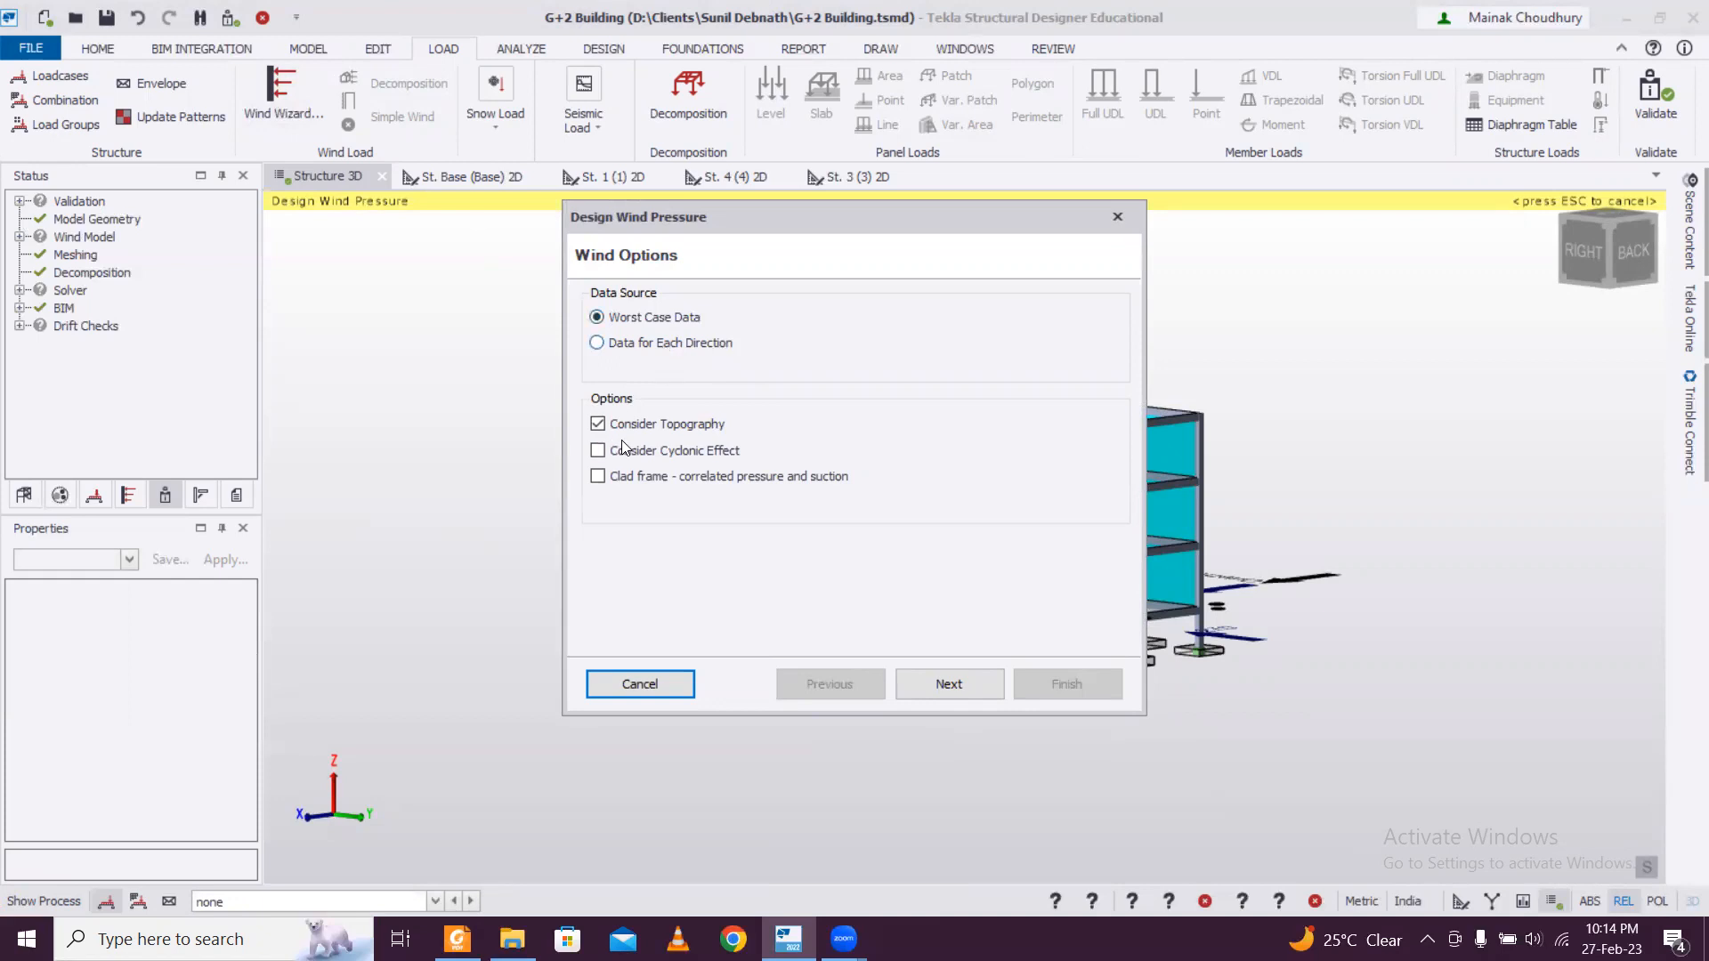
left_click(597, 425)
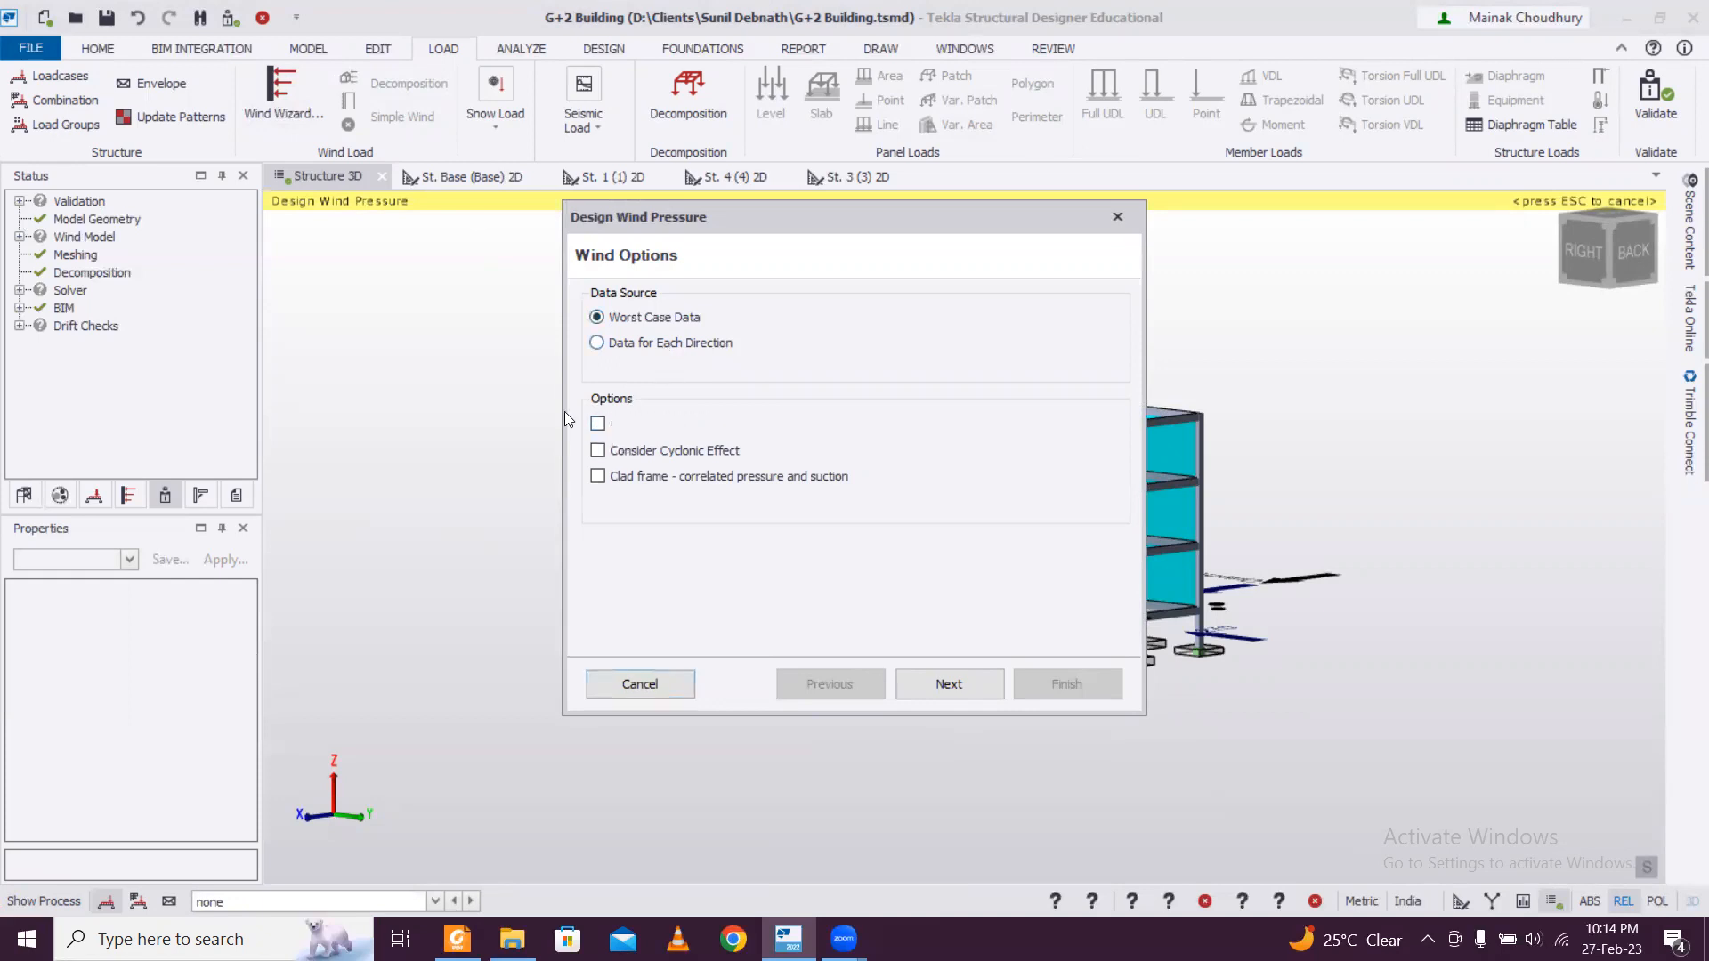
left_click(927, 682)
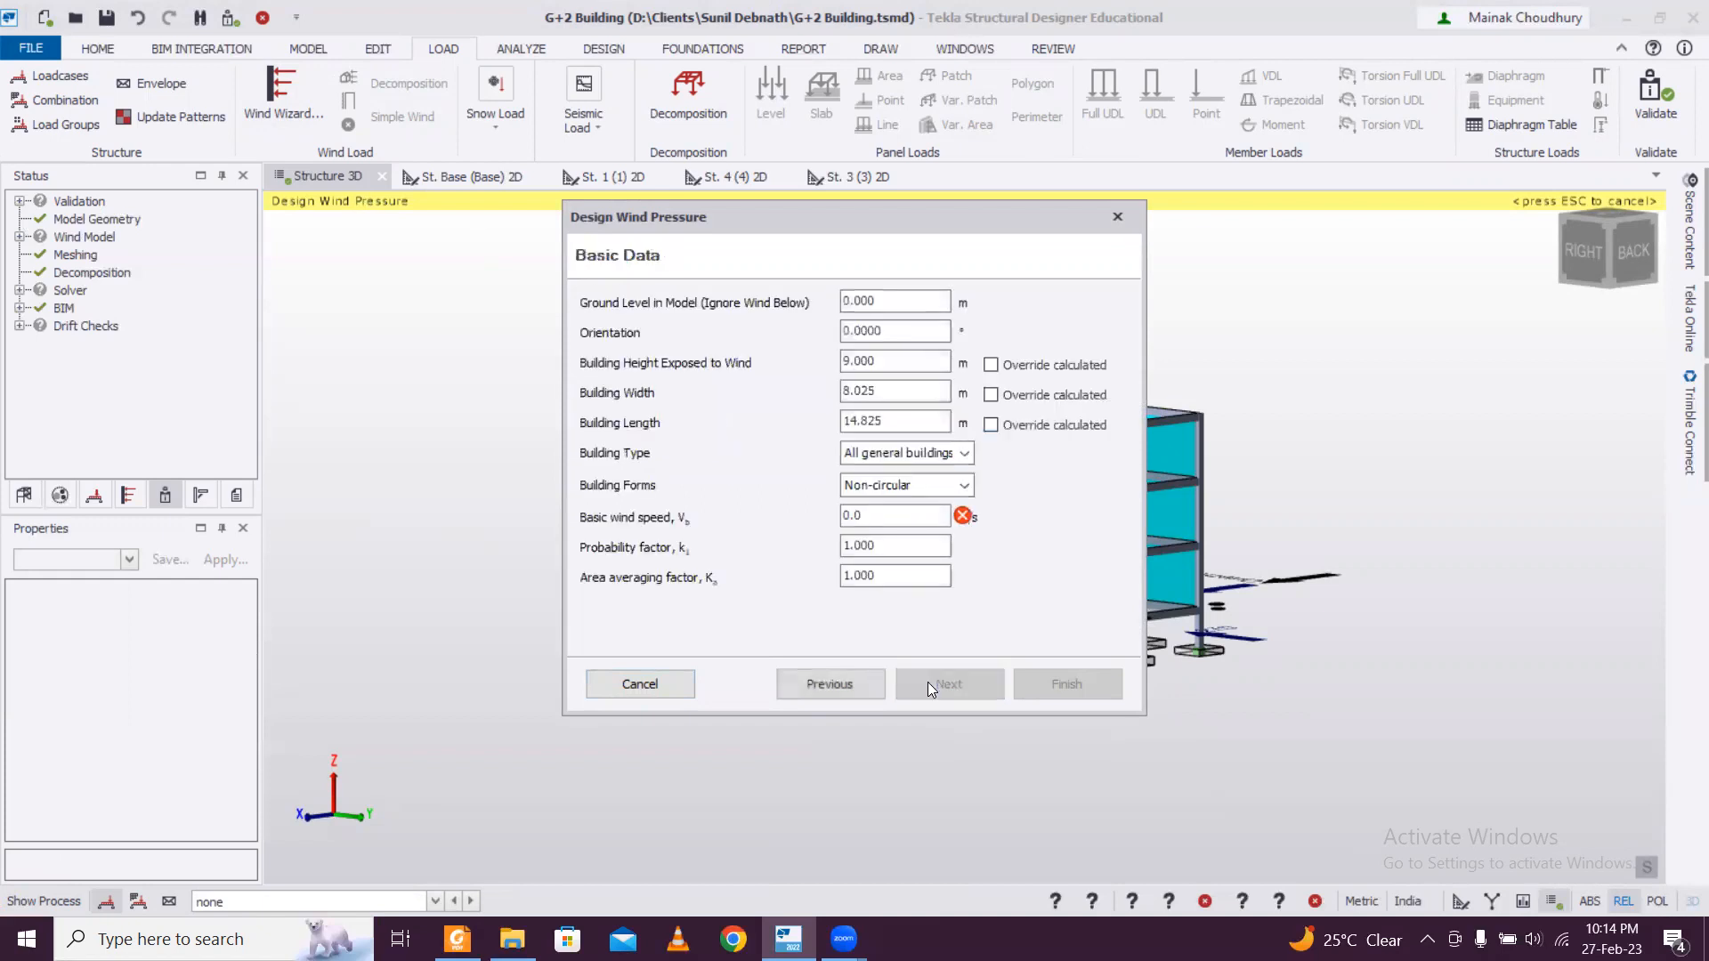
Set the basic wind speed to 55 m/s in the basic wind data and proceed to the terrain settings.
left_click(895, 300)
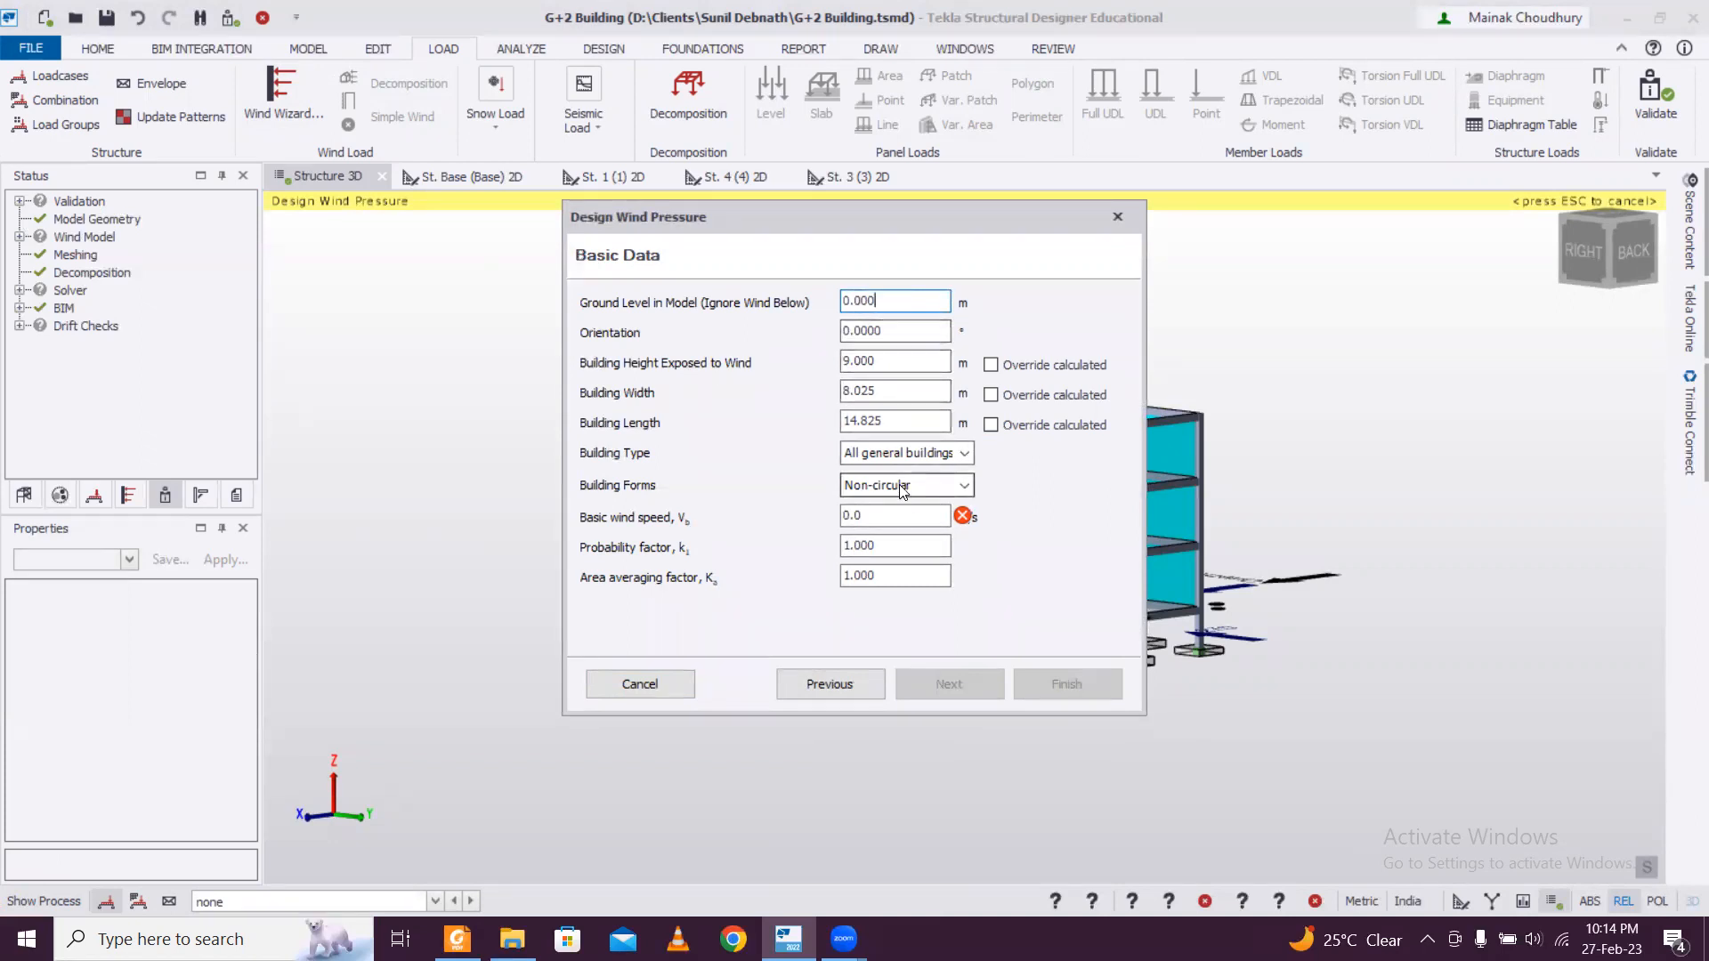
left_click(890, 513)
left_click_drag(833, 508, 771, 491)
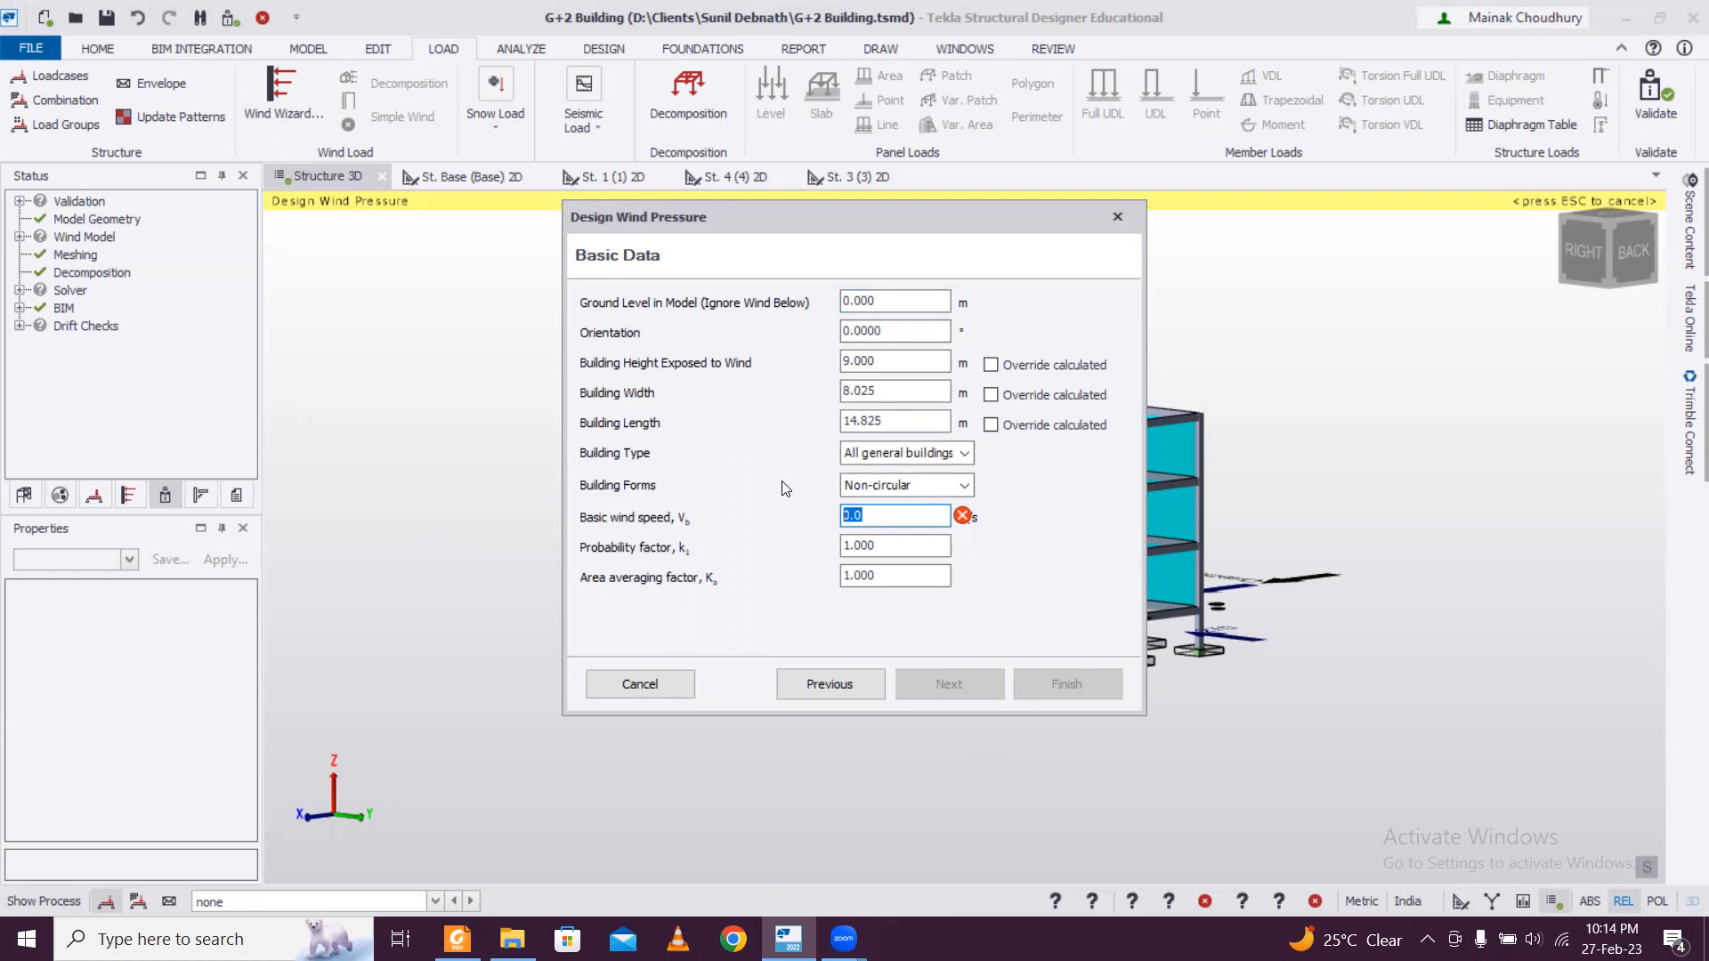
type("55")
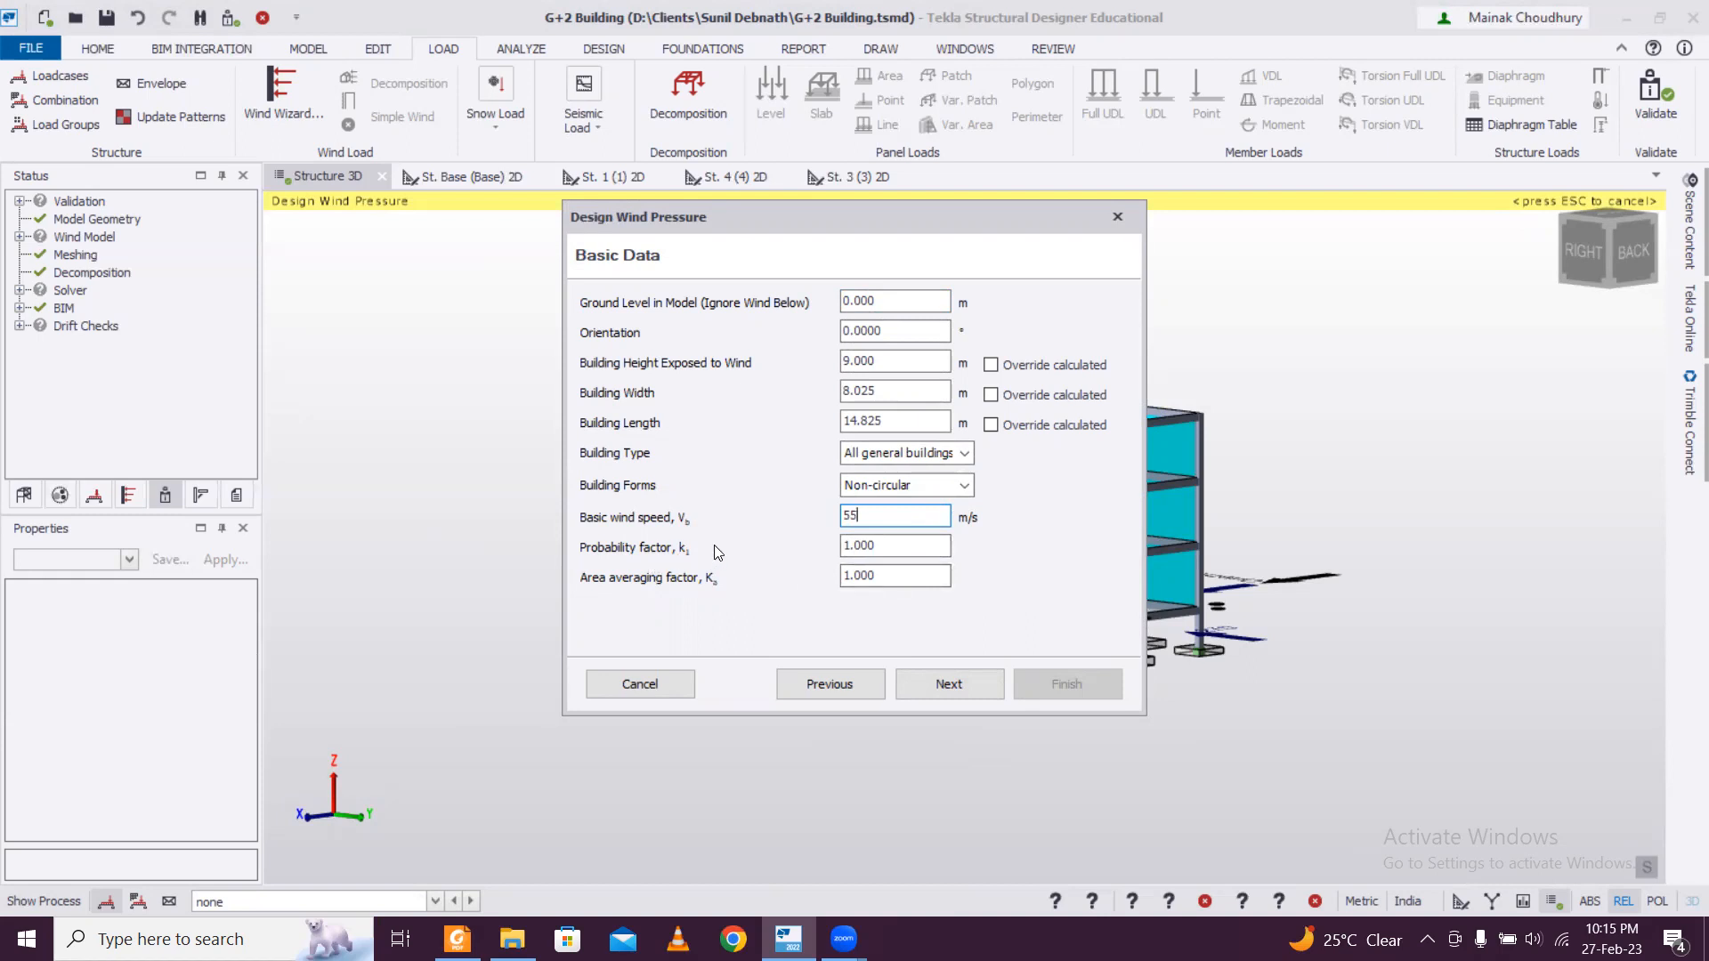
left_click(949, 676)
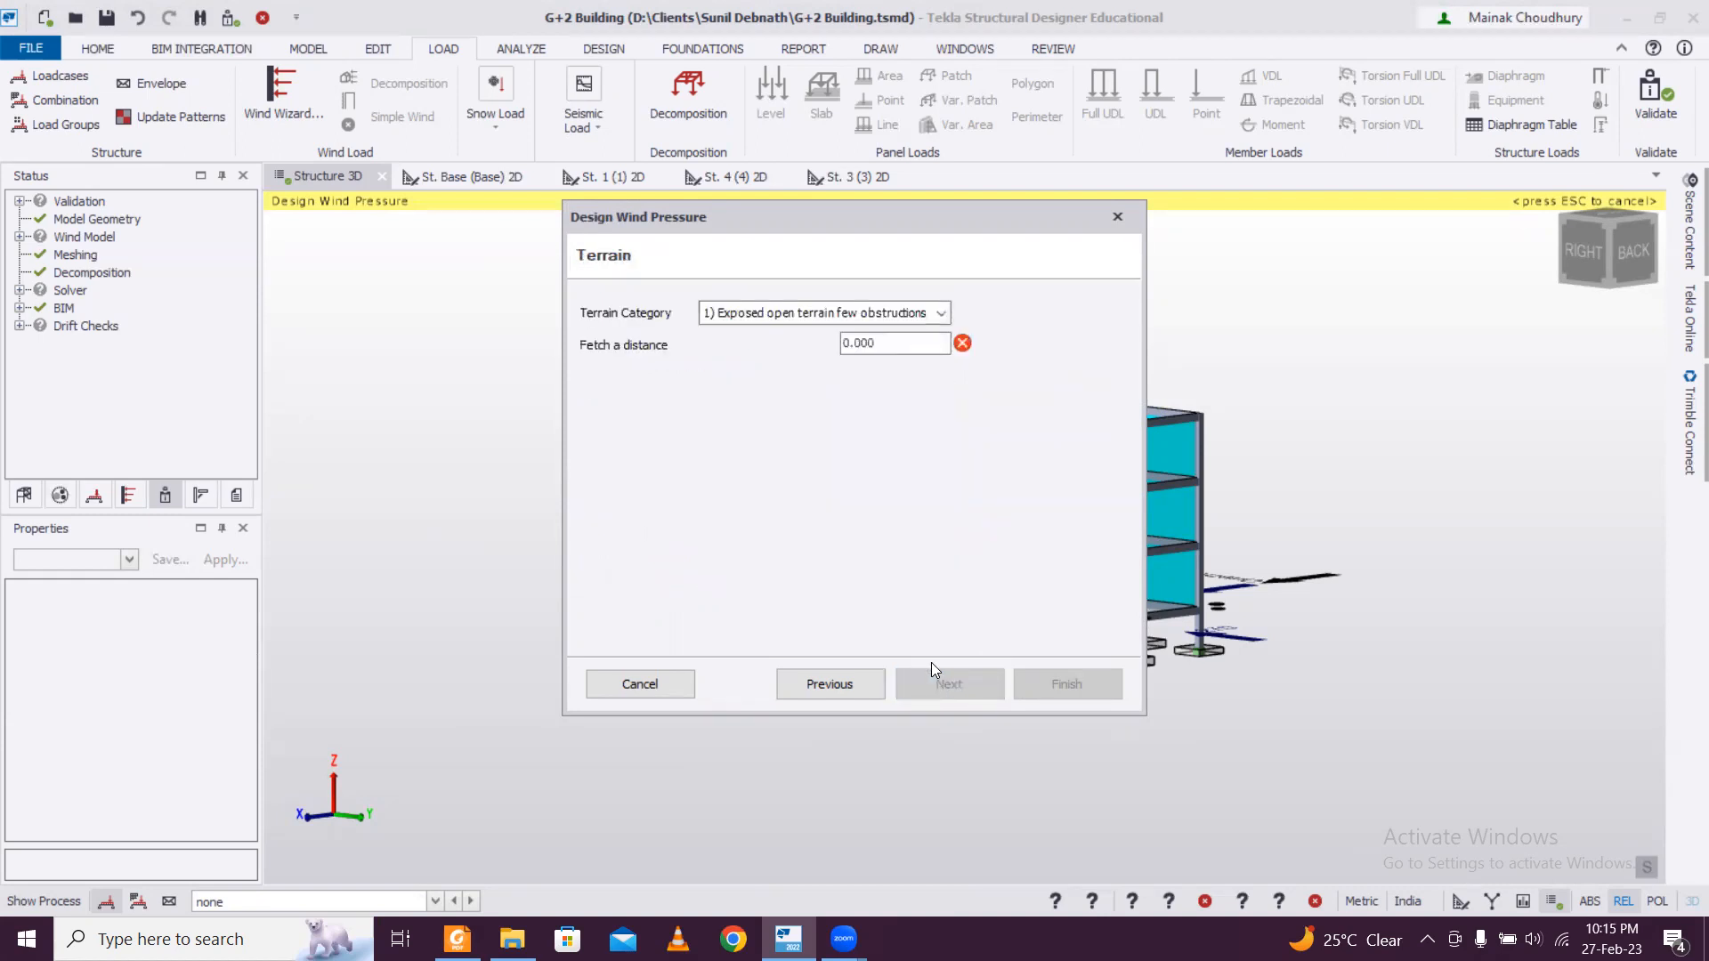
Set the terrain category to 2) Open terrain scattered obstructions with a fetch distance of 5 m.
left_click(881, 313)
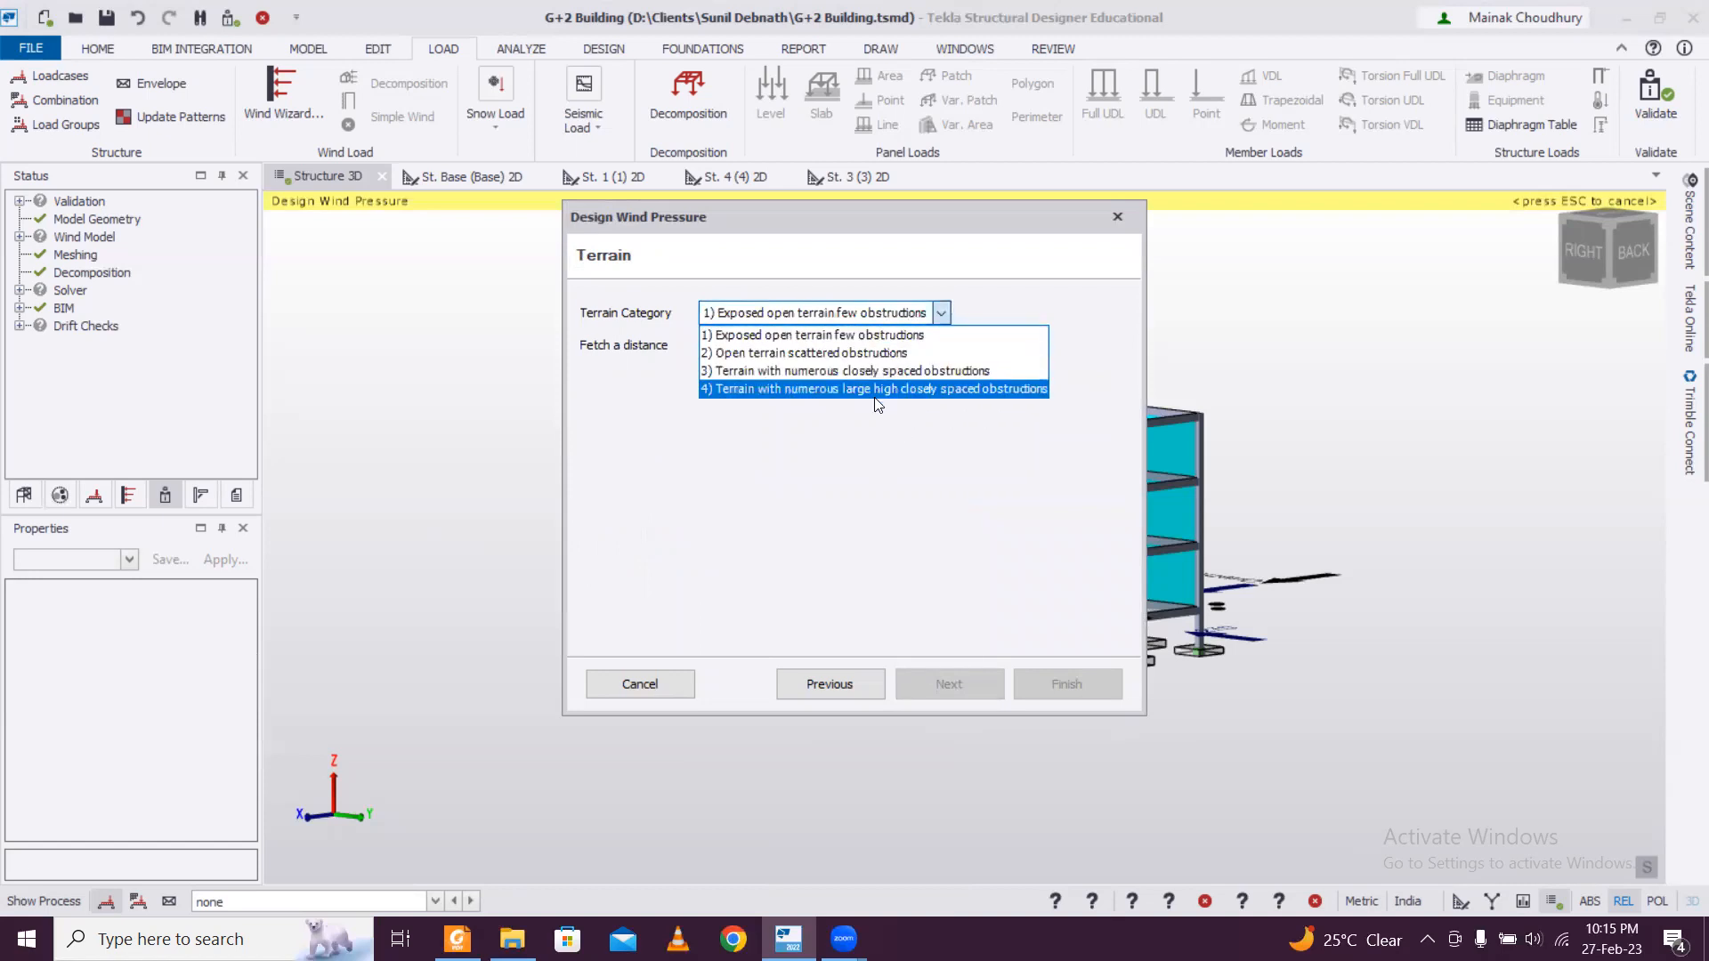
left_click(903, 354)
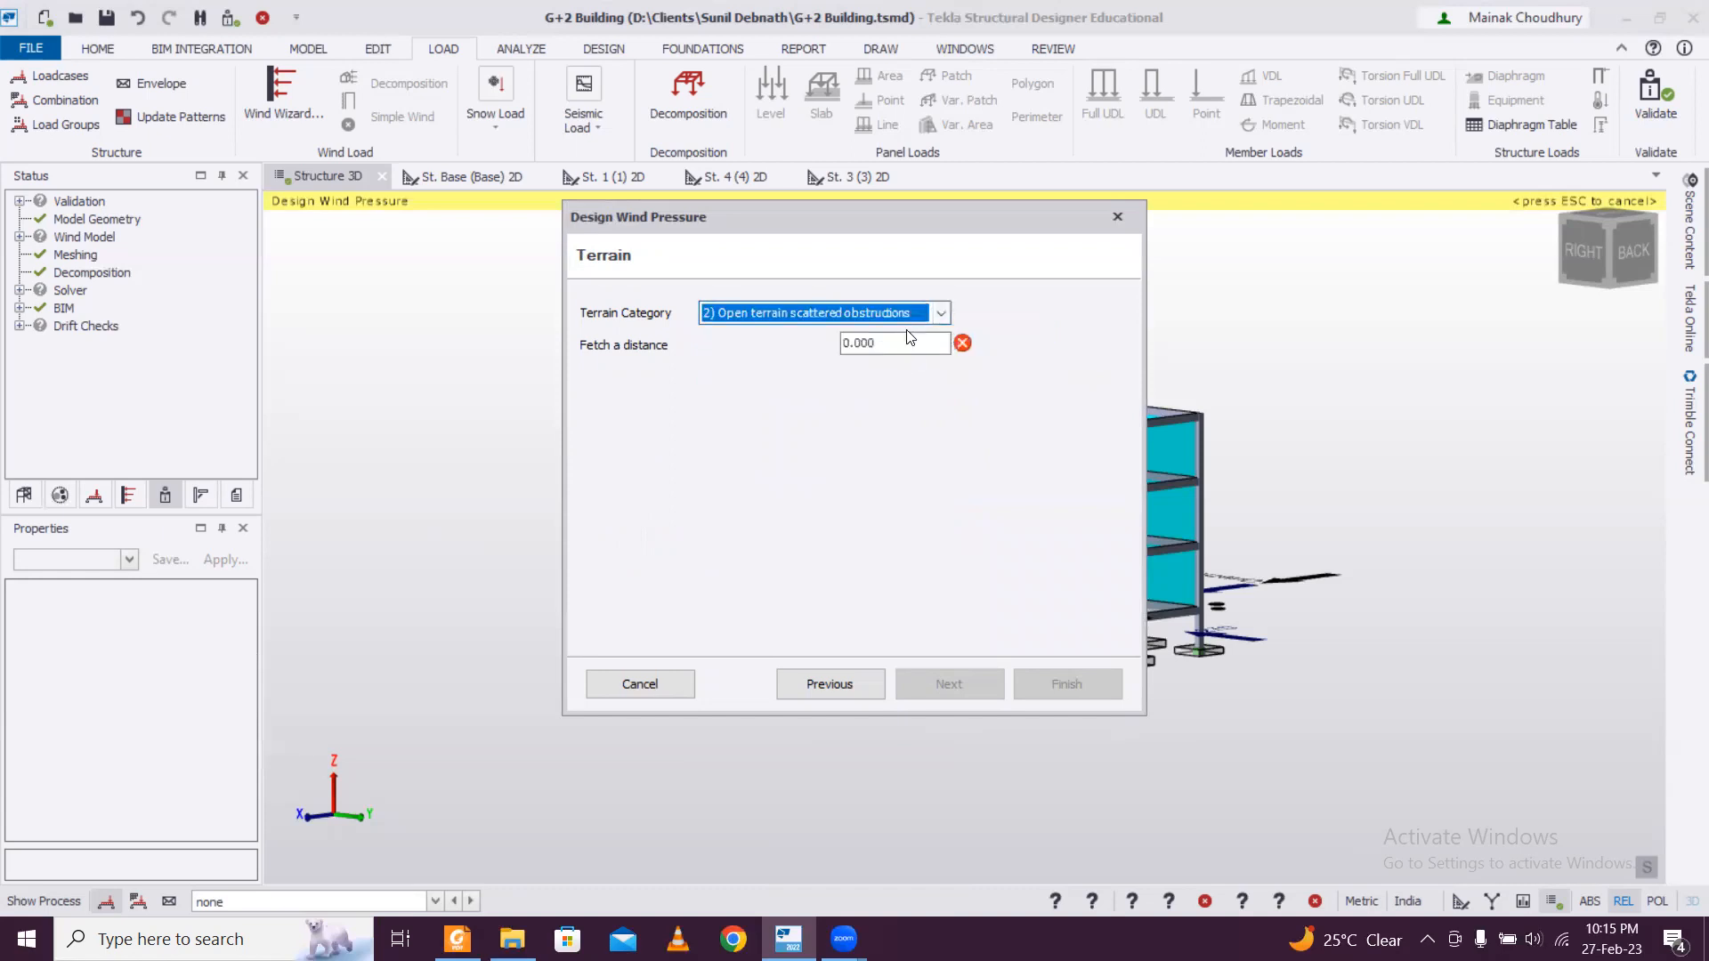
left_click(913, 314)
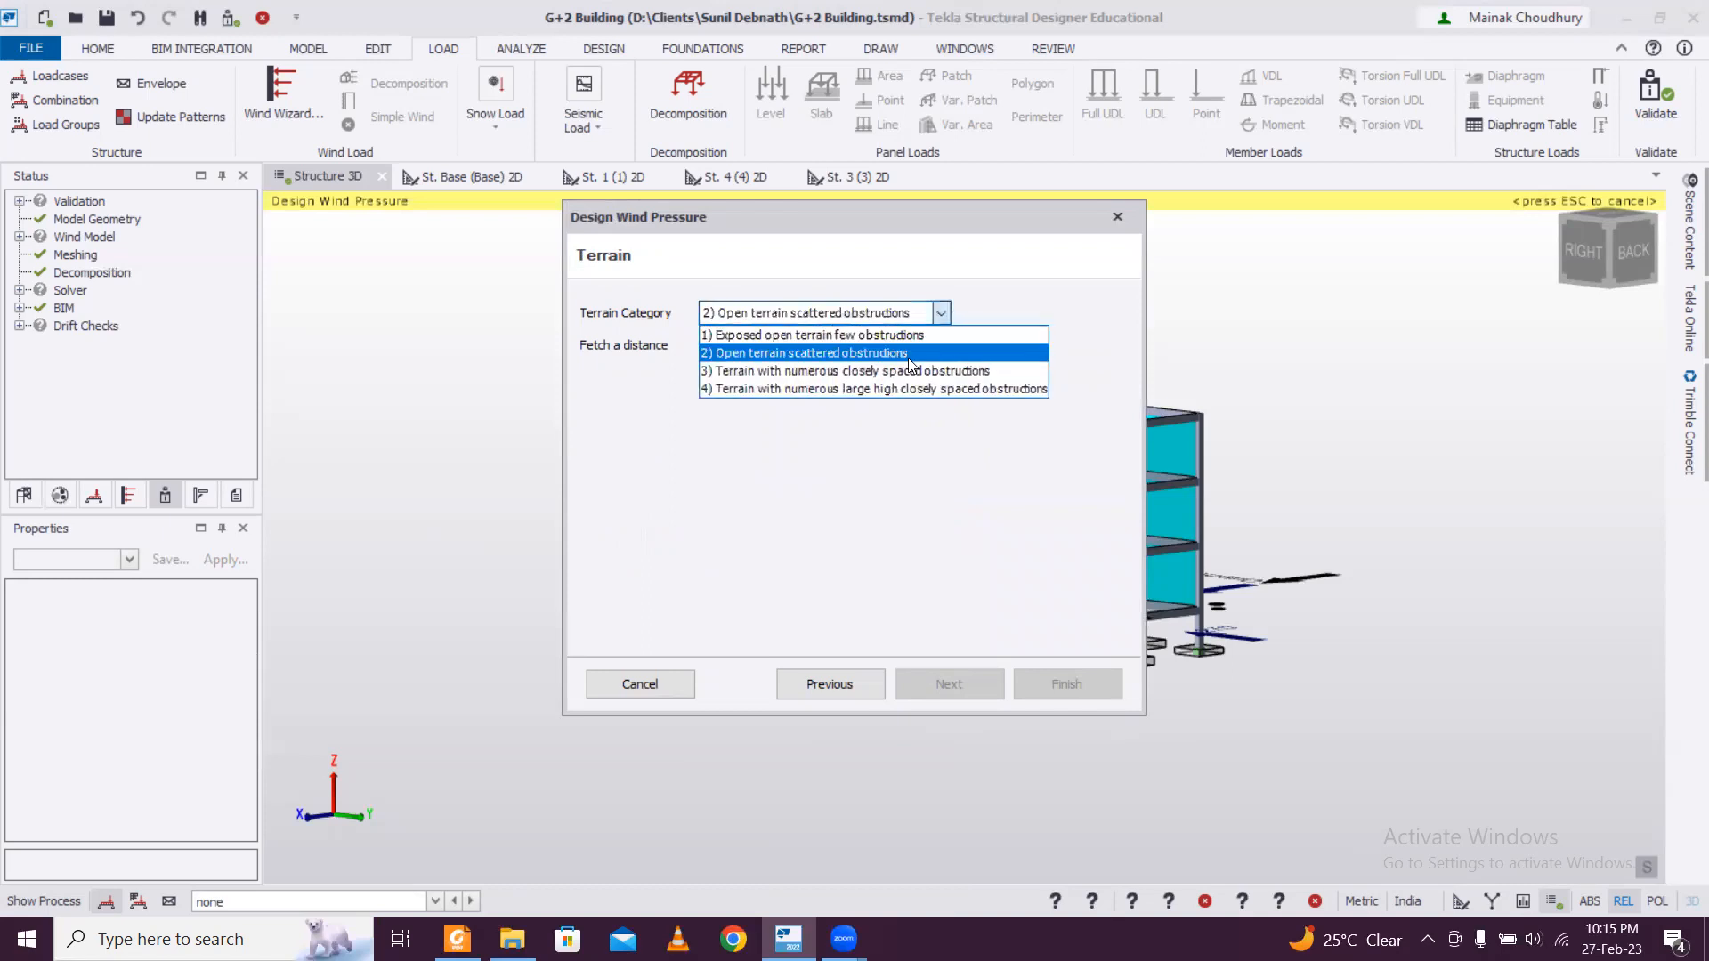
left_click(908, 354)
left_click(891, 314)
left_click(881, 353)
key("Tab")
type("5")
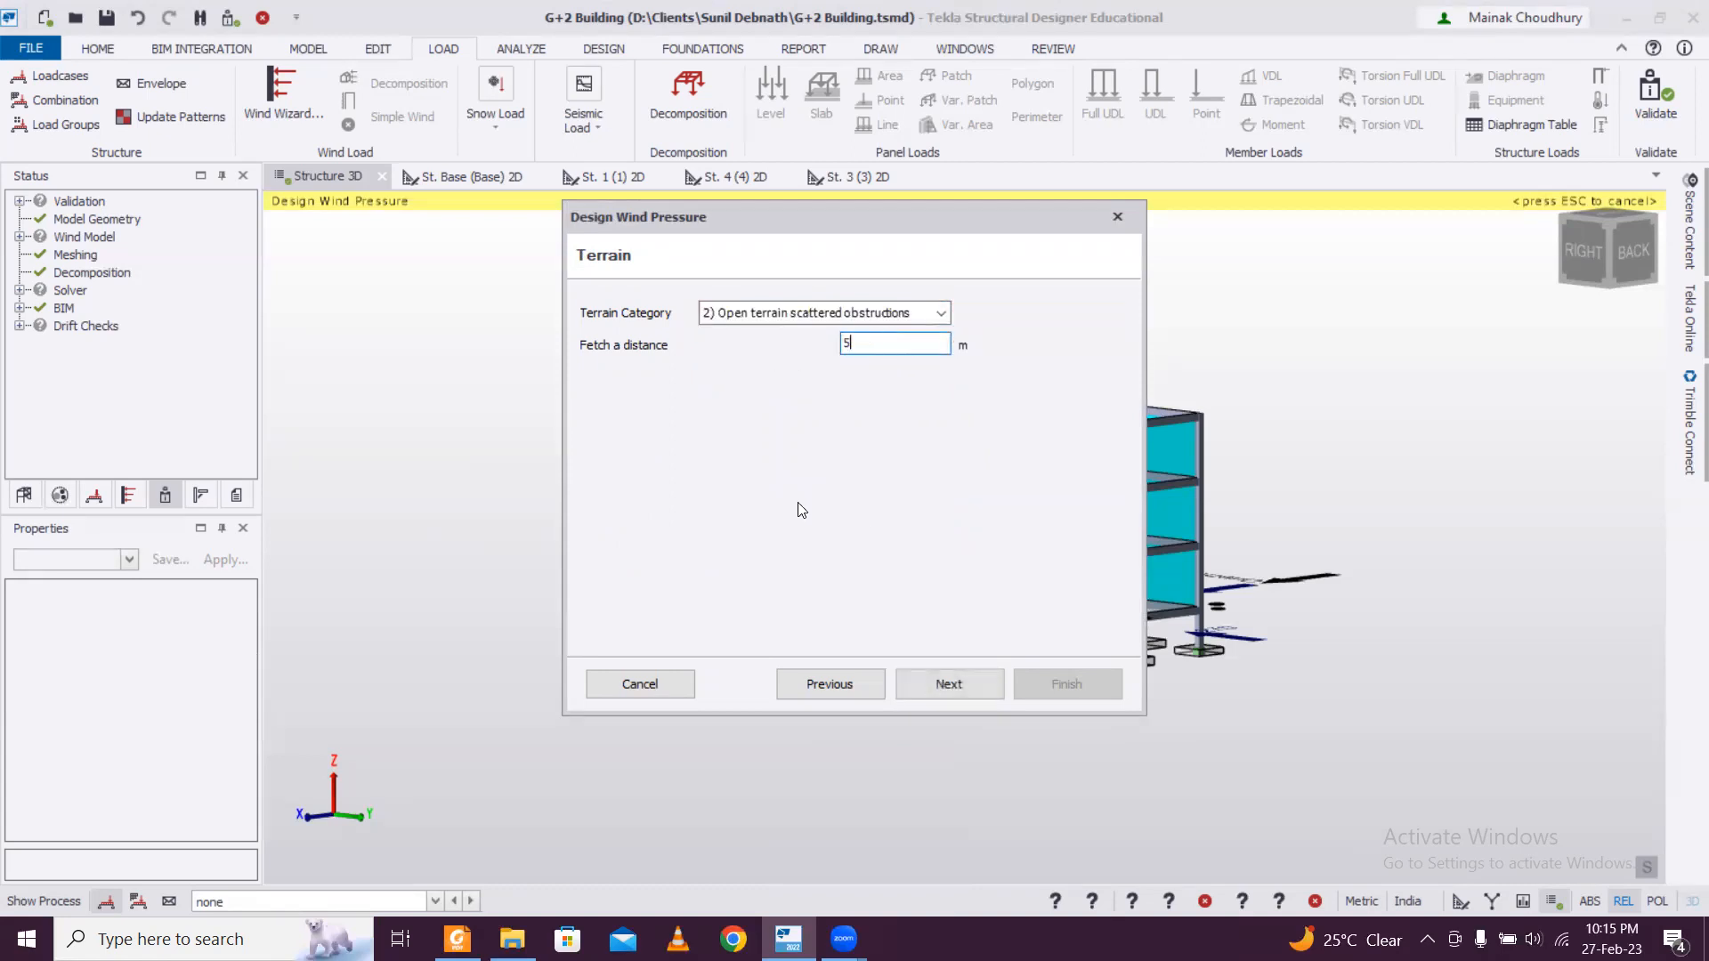
Accept the calculated wind pressure results for all directions and finish the Wind Wizard.
left_click_drag(957, 216, 623, 231)
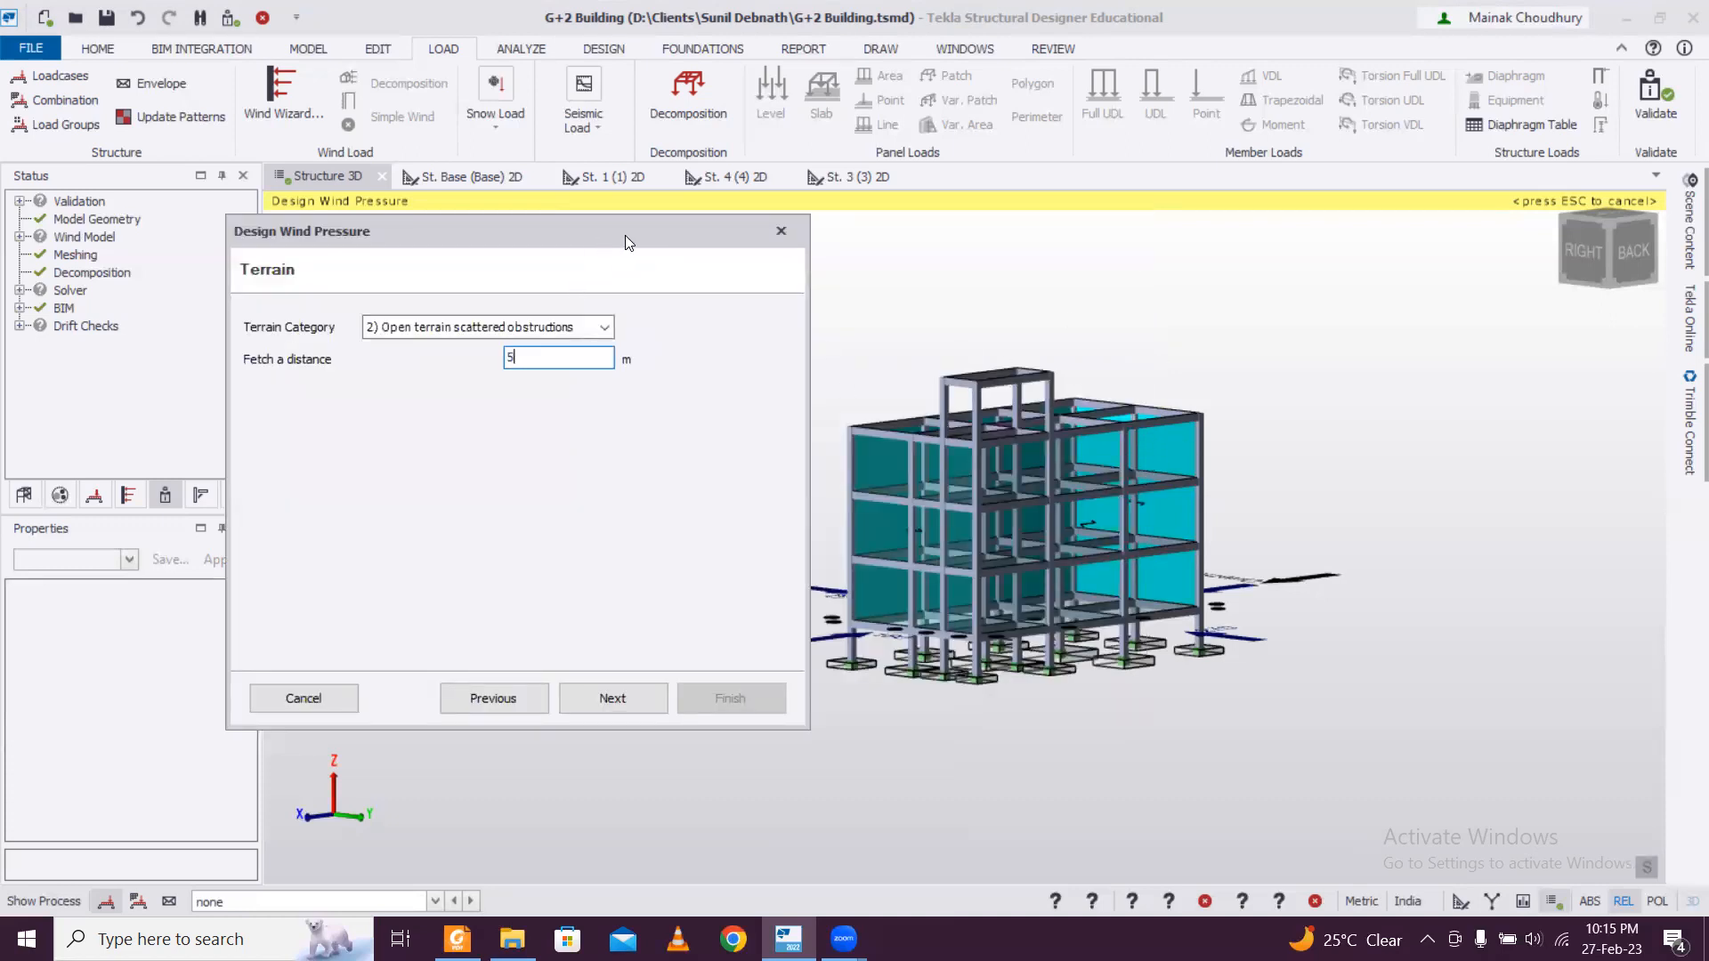
left_click_drag(625, 235, 903, 222)
left_click(884, 696)
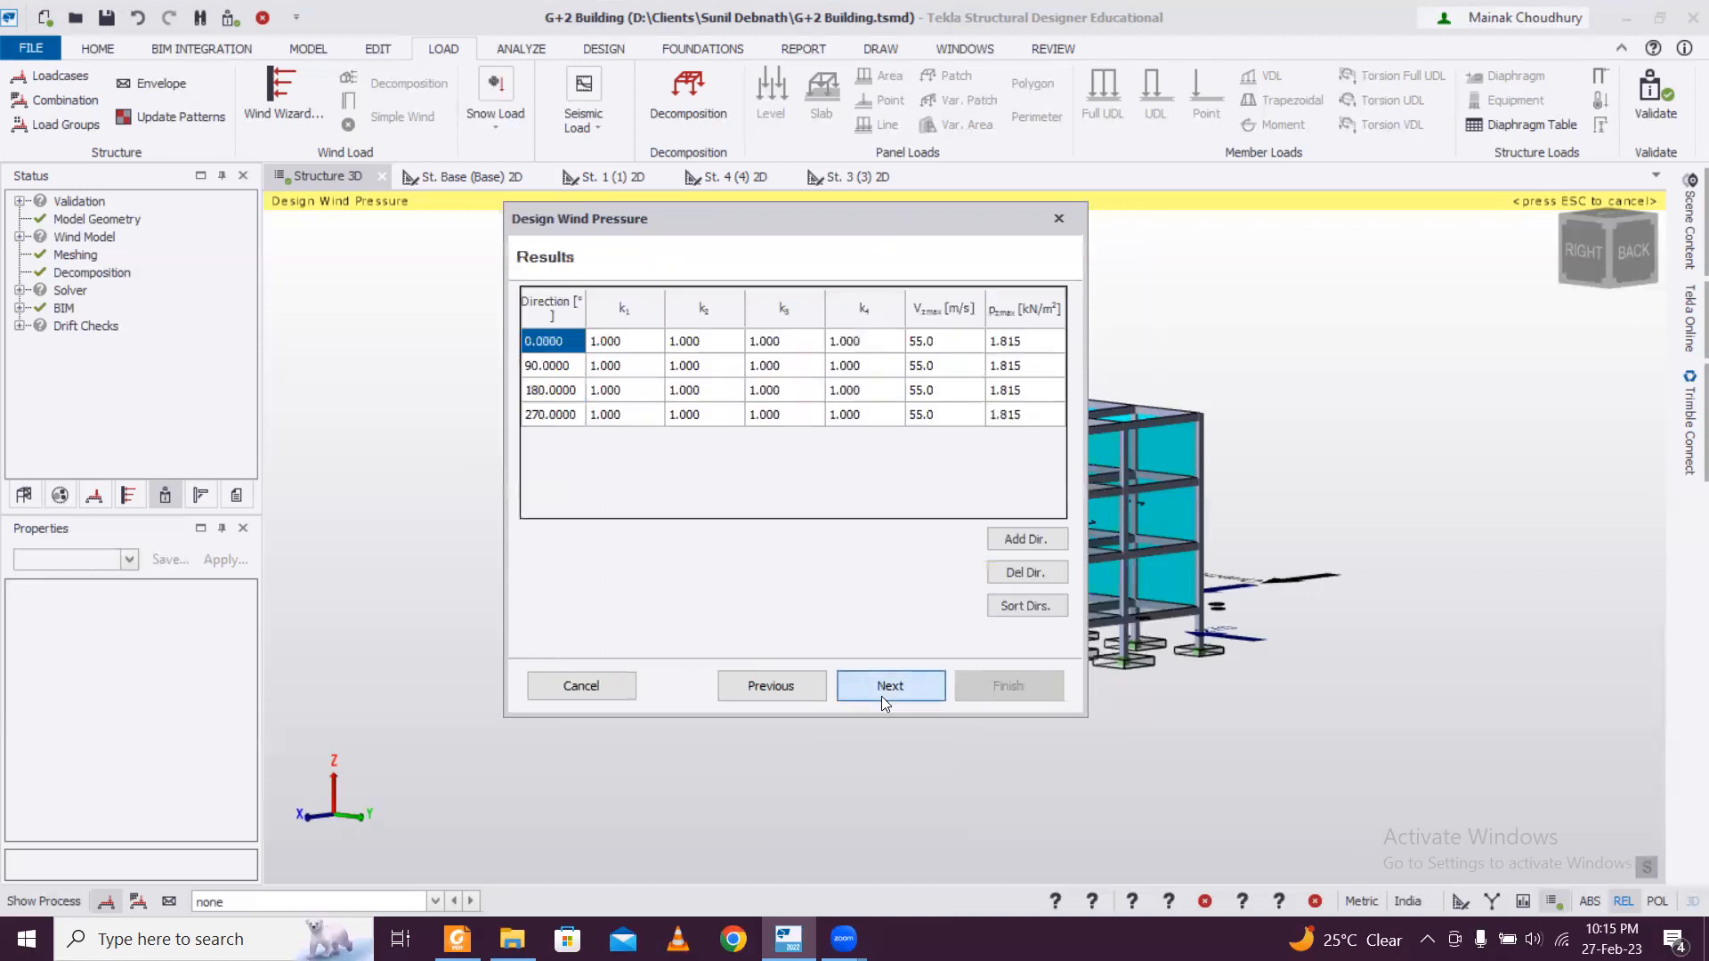
left_click(881, 695)
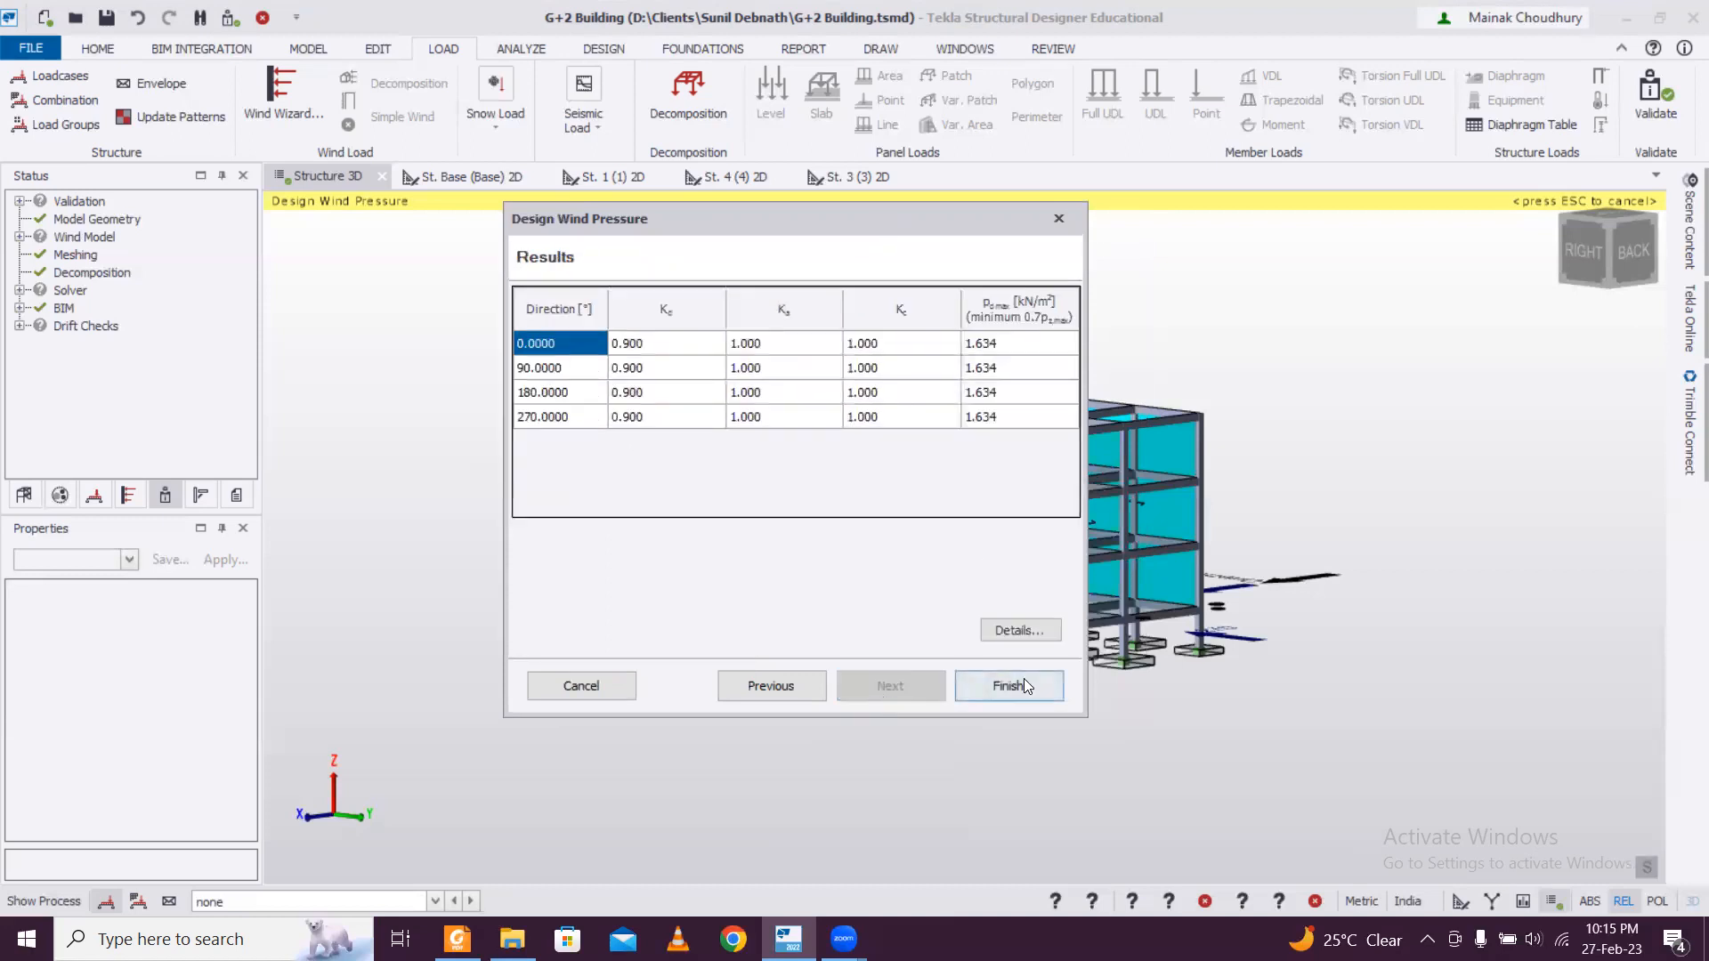
left_click(1024, 685)
middle_click_drag(655, 589, 691, 448)
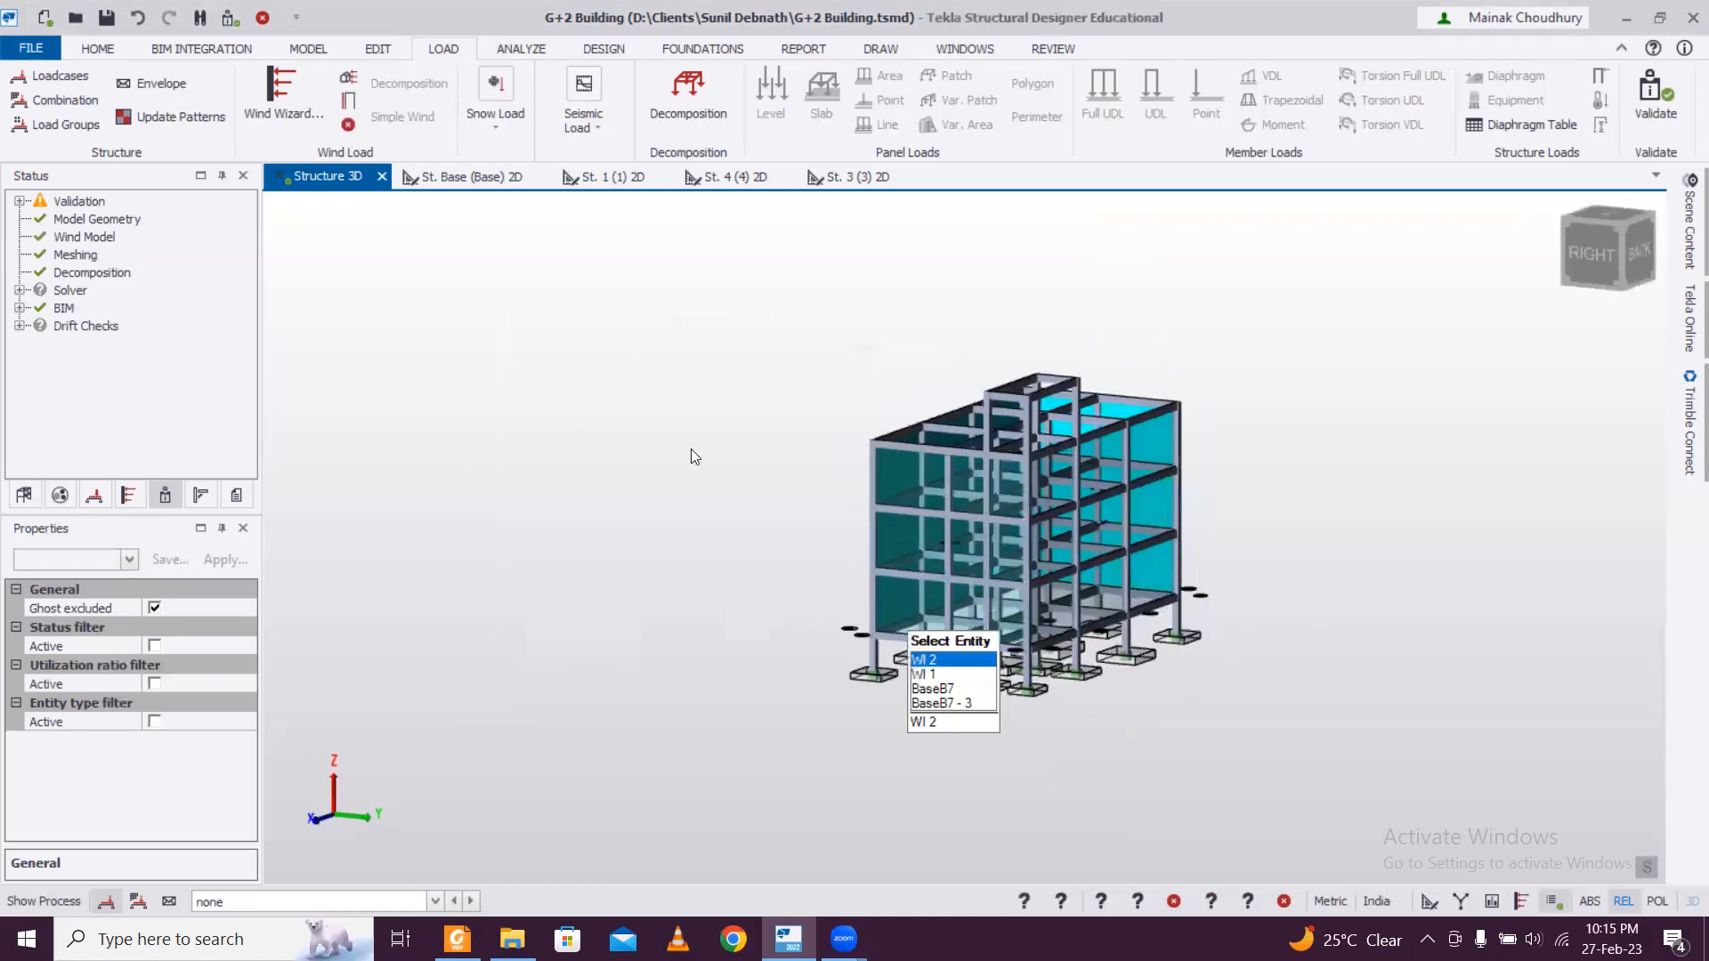
left_click(348, 100)
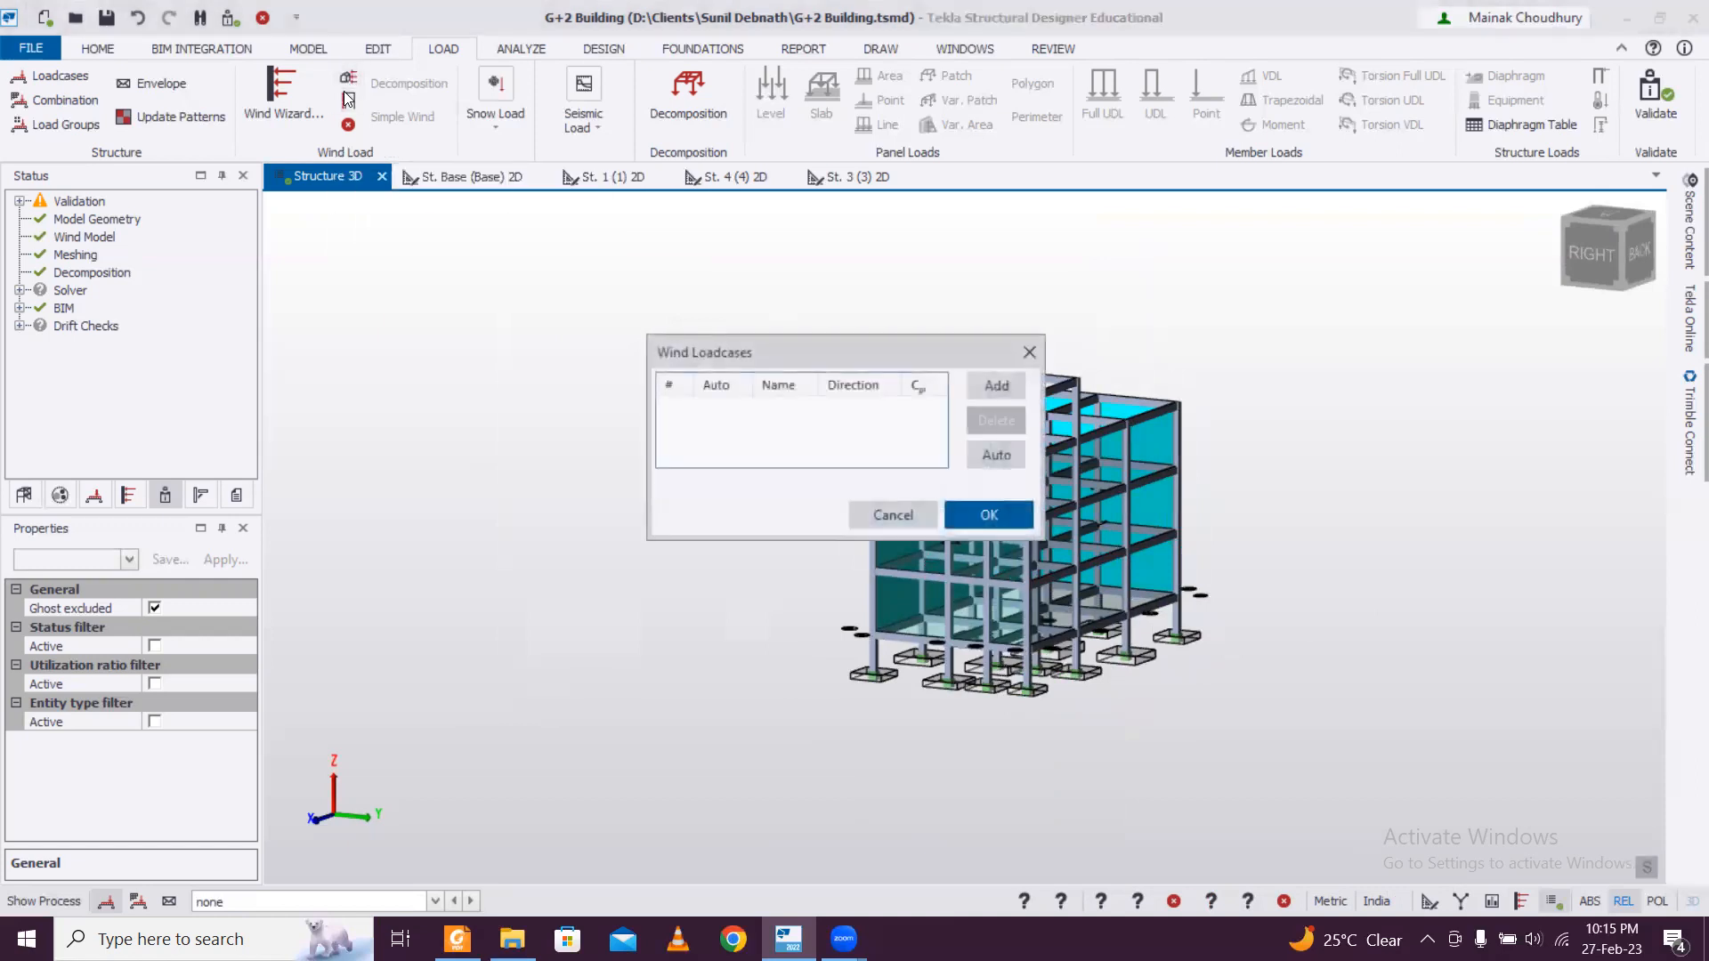
left_click(1028, 352)
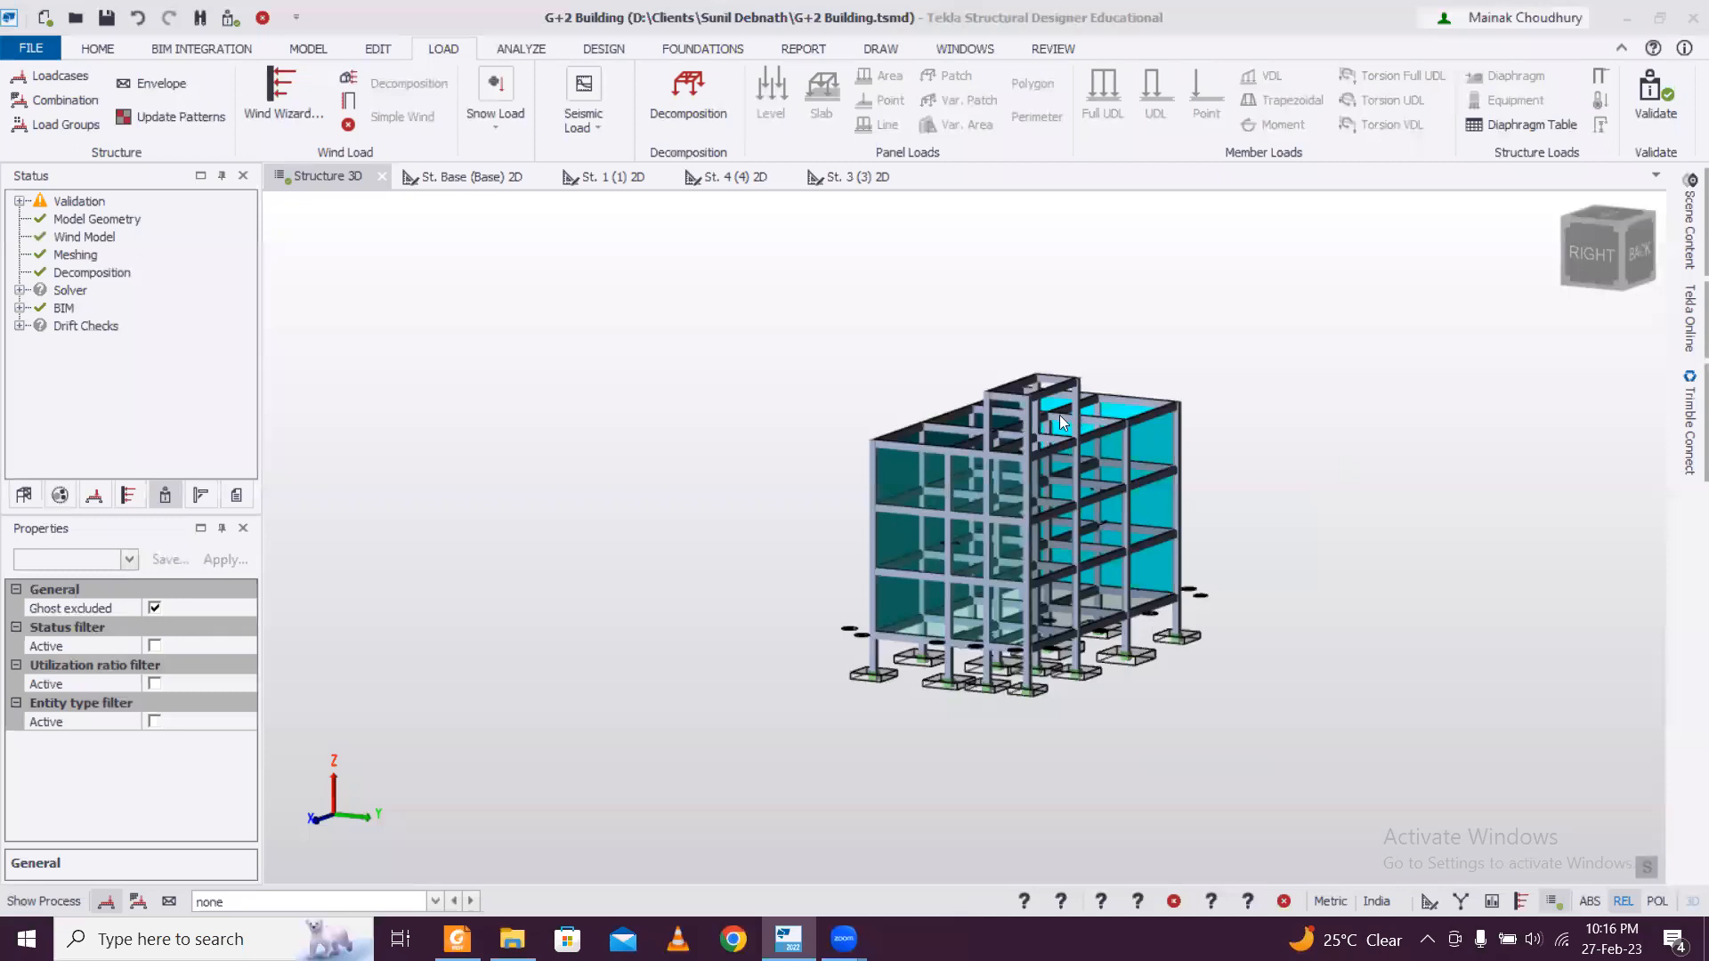
right_click_drag(1217, 547, 967, 568)
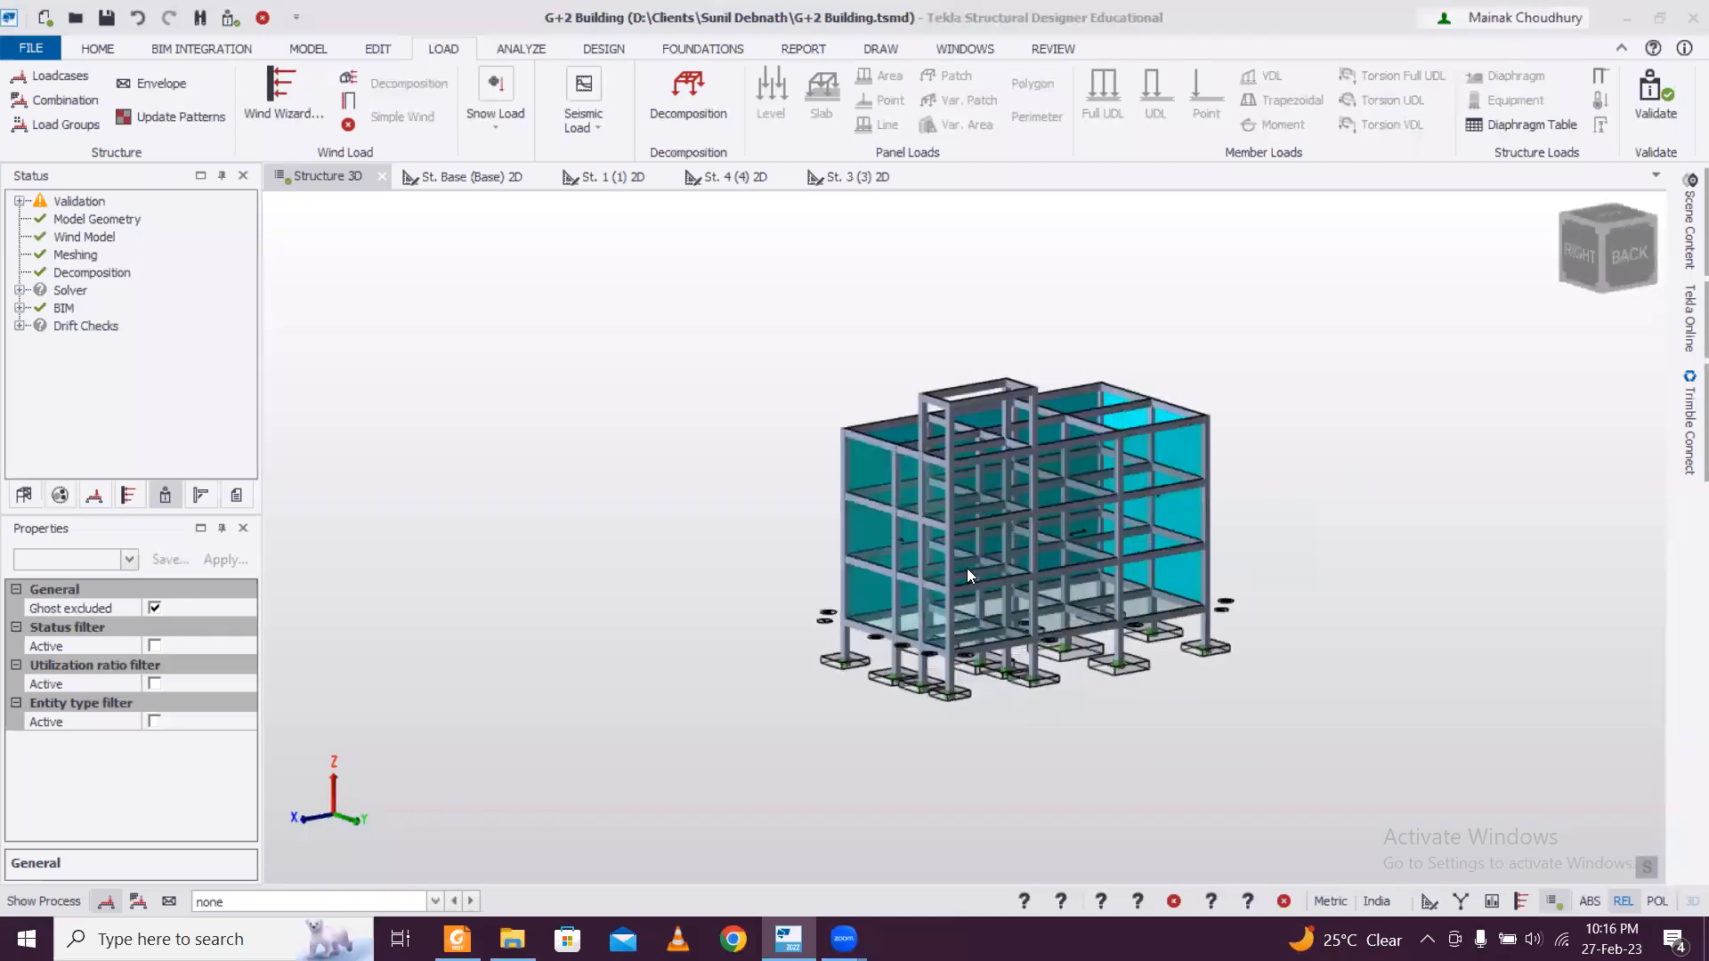
right_click_drag(765, 636, 1197, 619)
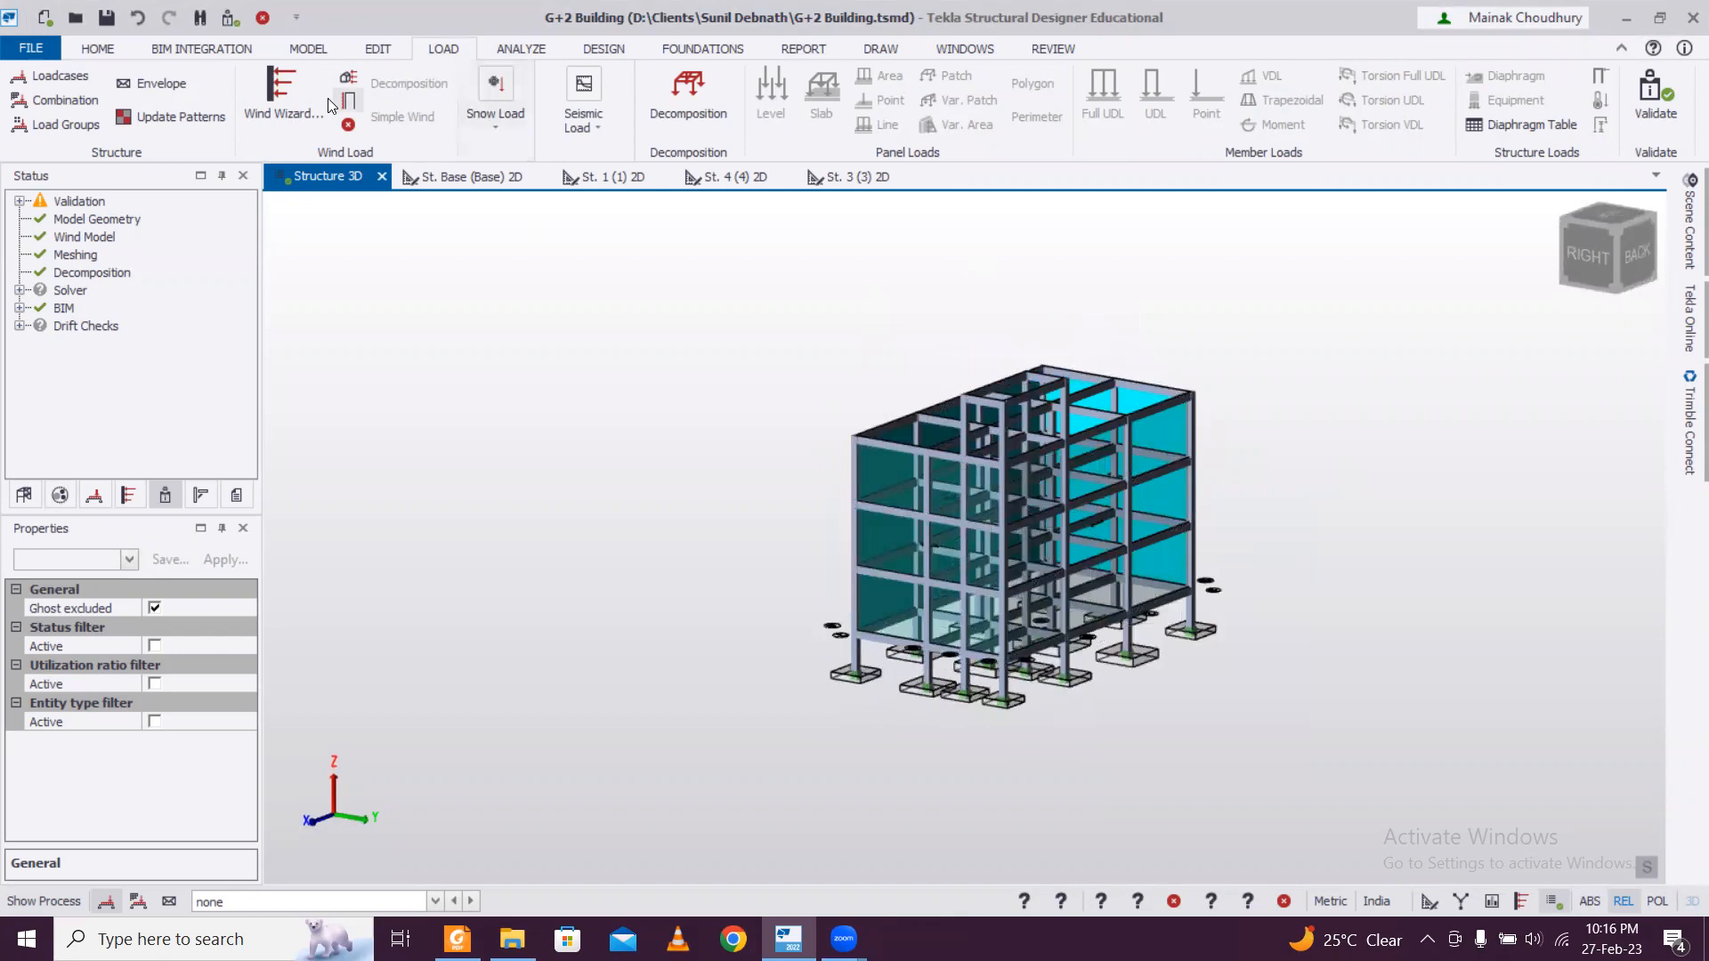
Try generating the wind loadcases automatically for directions 0, 90, 180 and 270 with Cpi -0.2 and 0.2, and delete them all.
left_click(349, 103)
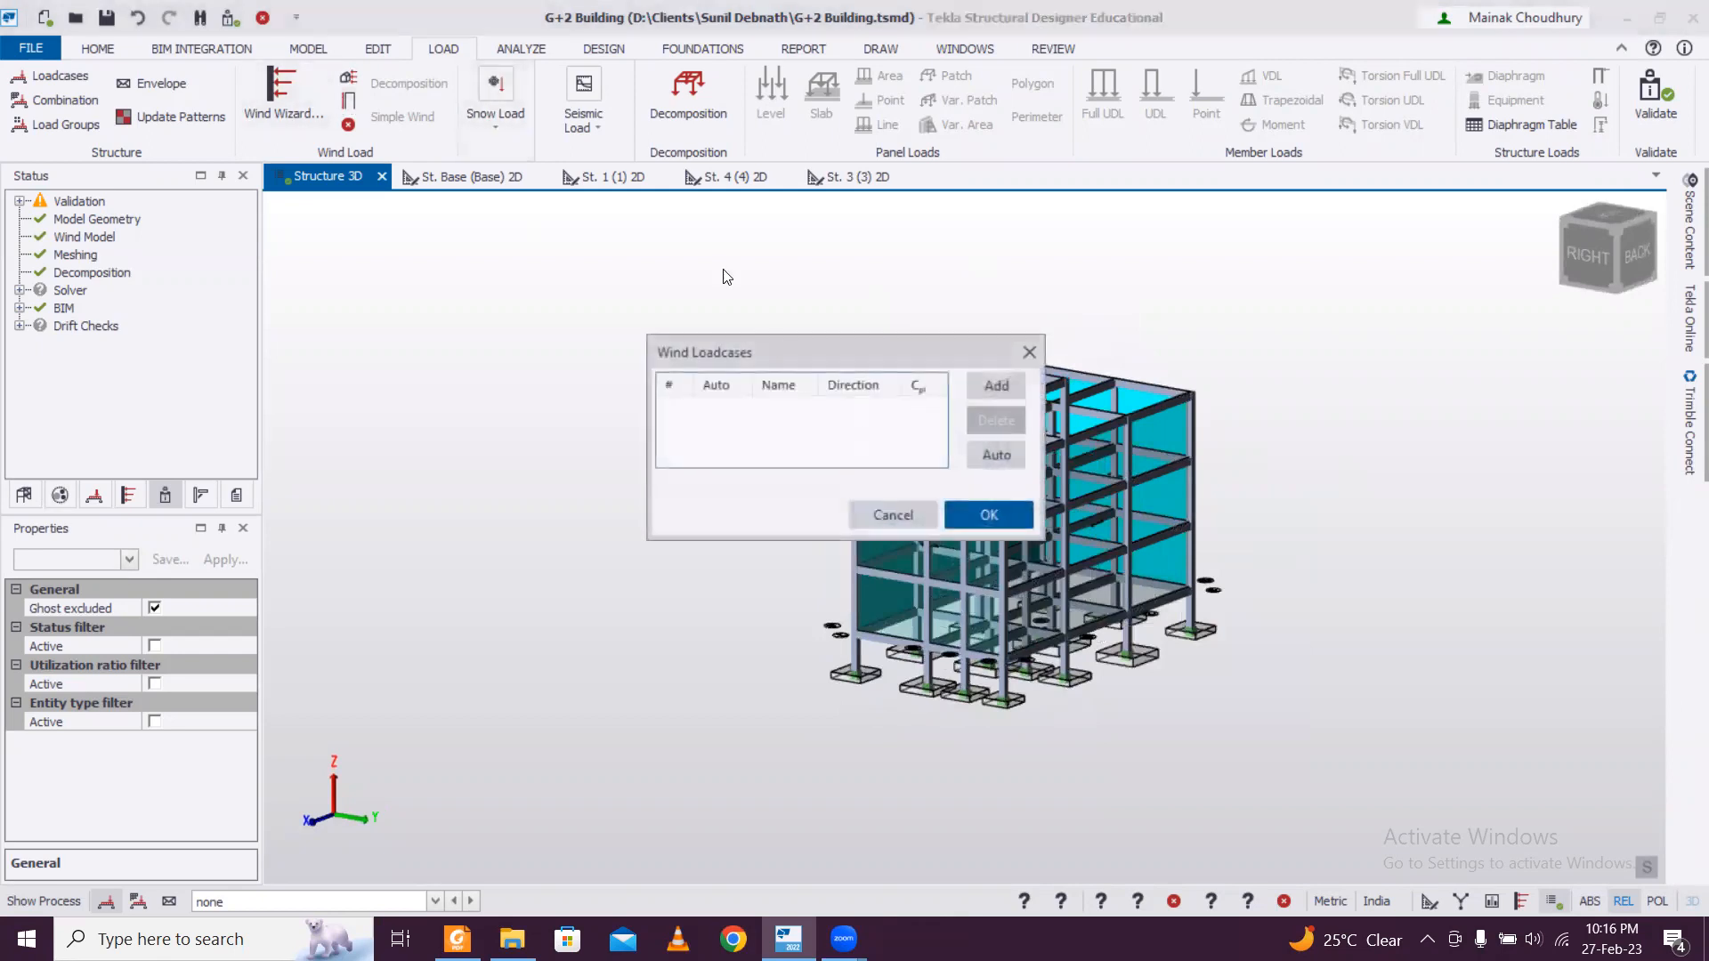
left_click(989, 459)
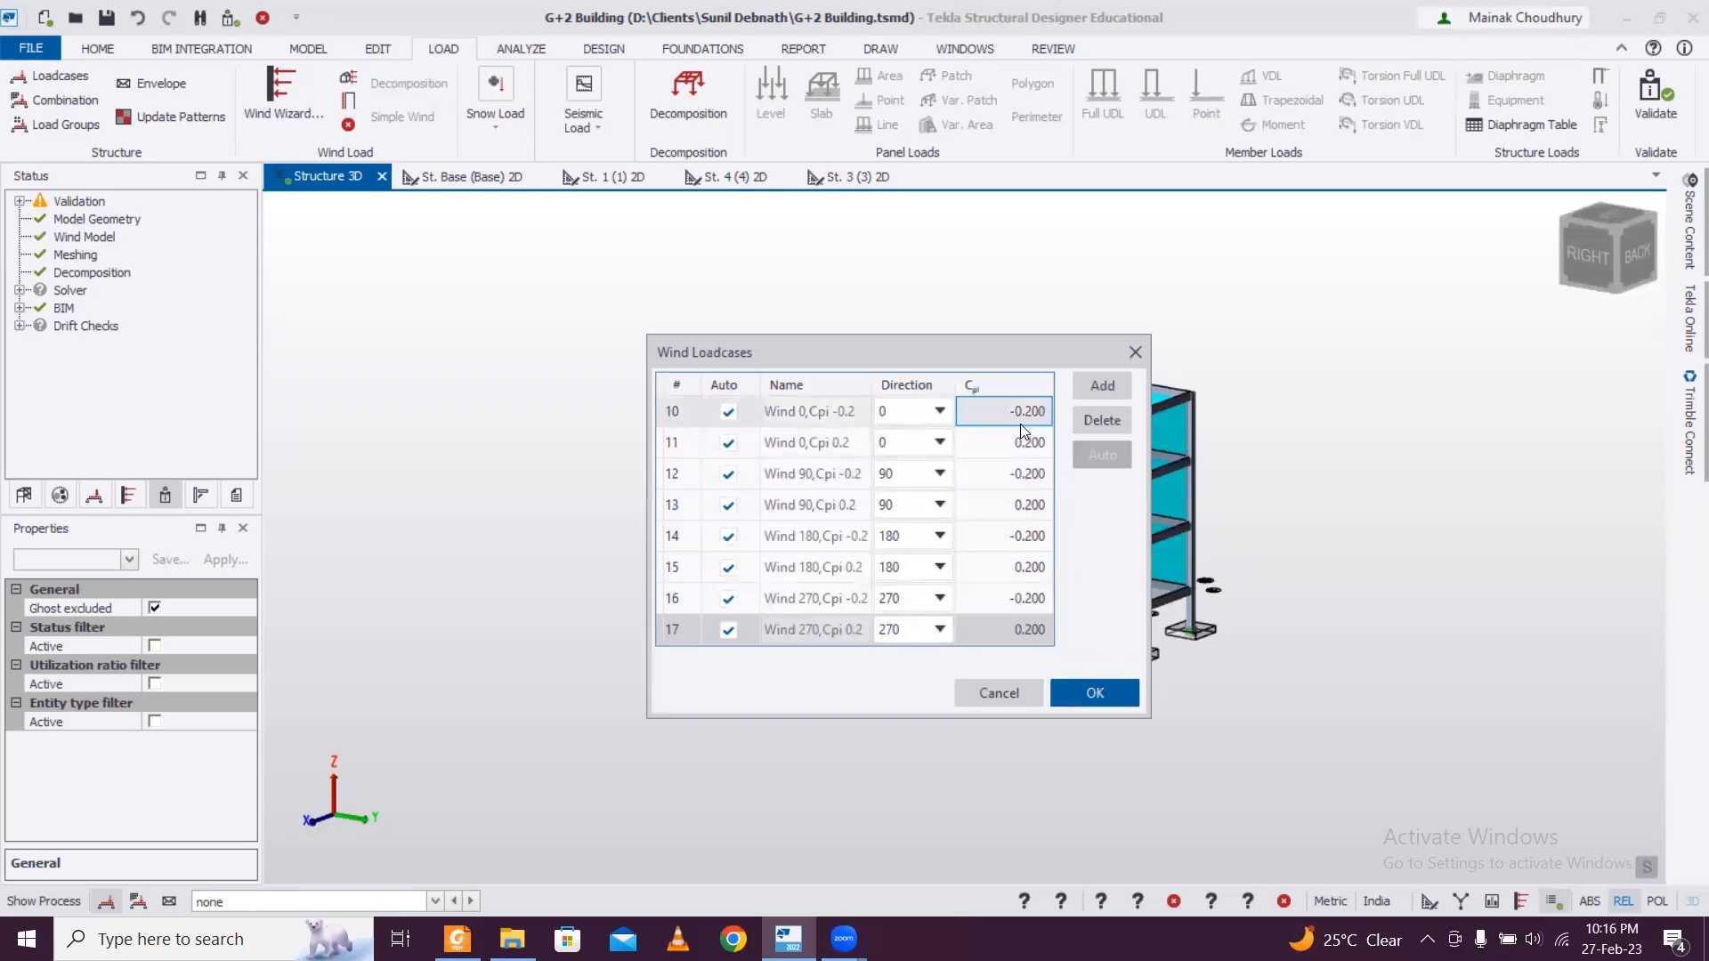
left_click(1115, 428)
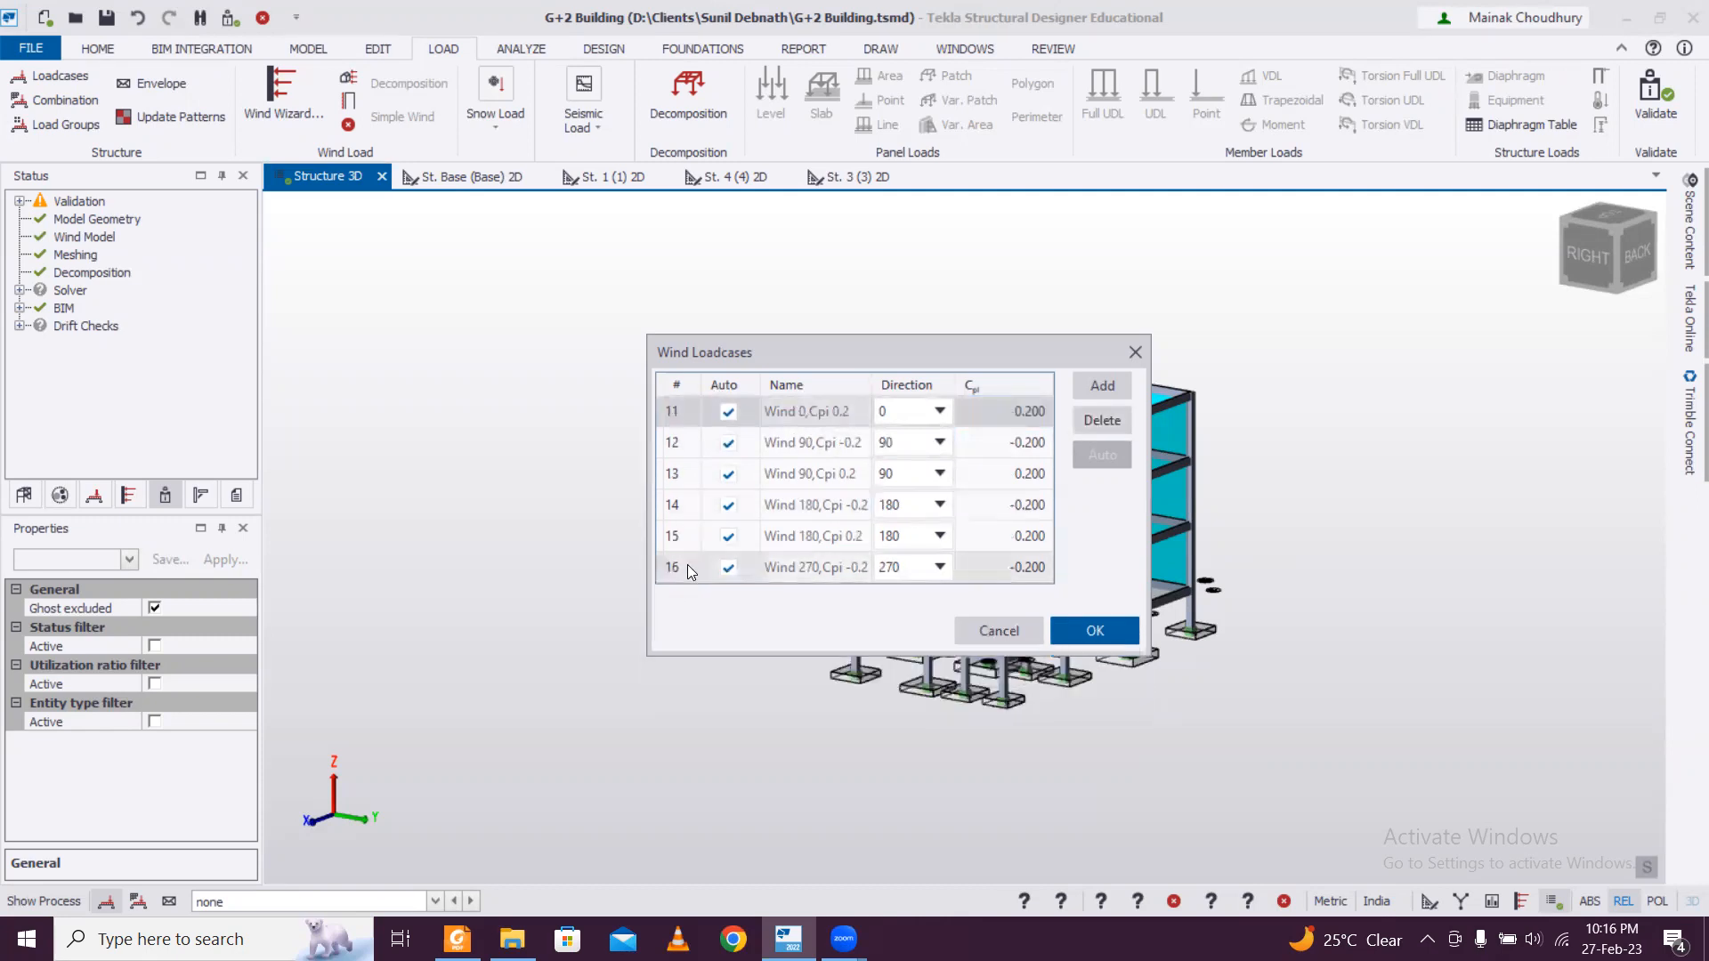
left_click(1104, 422)
left_click(1104, 422)
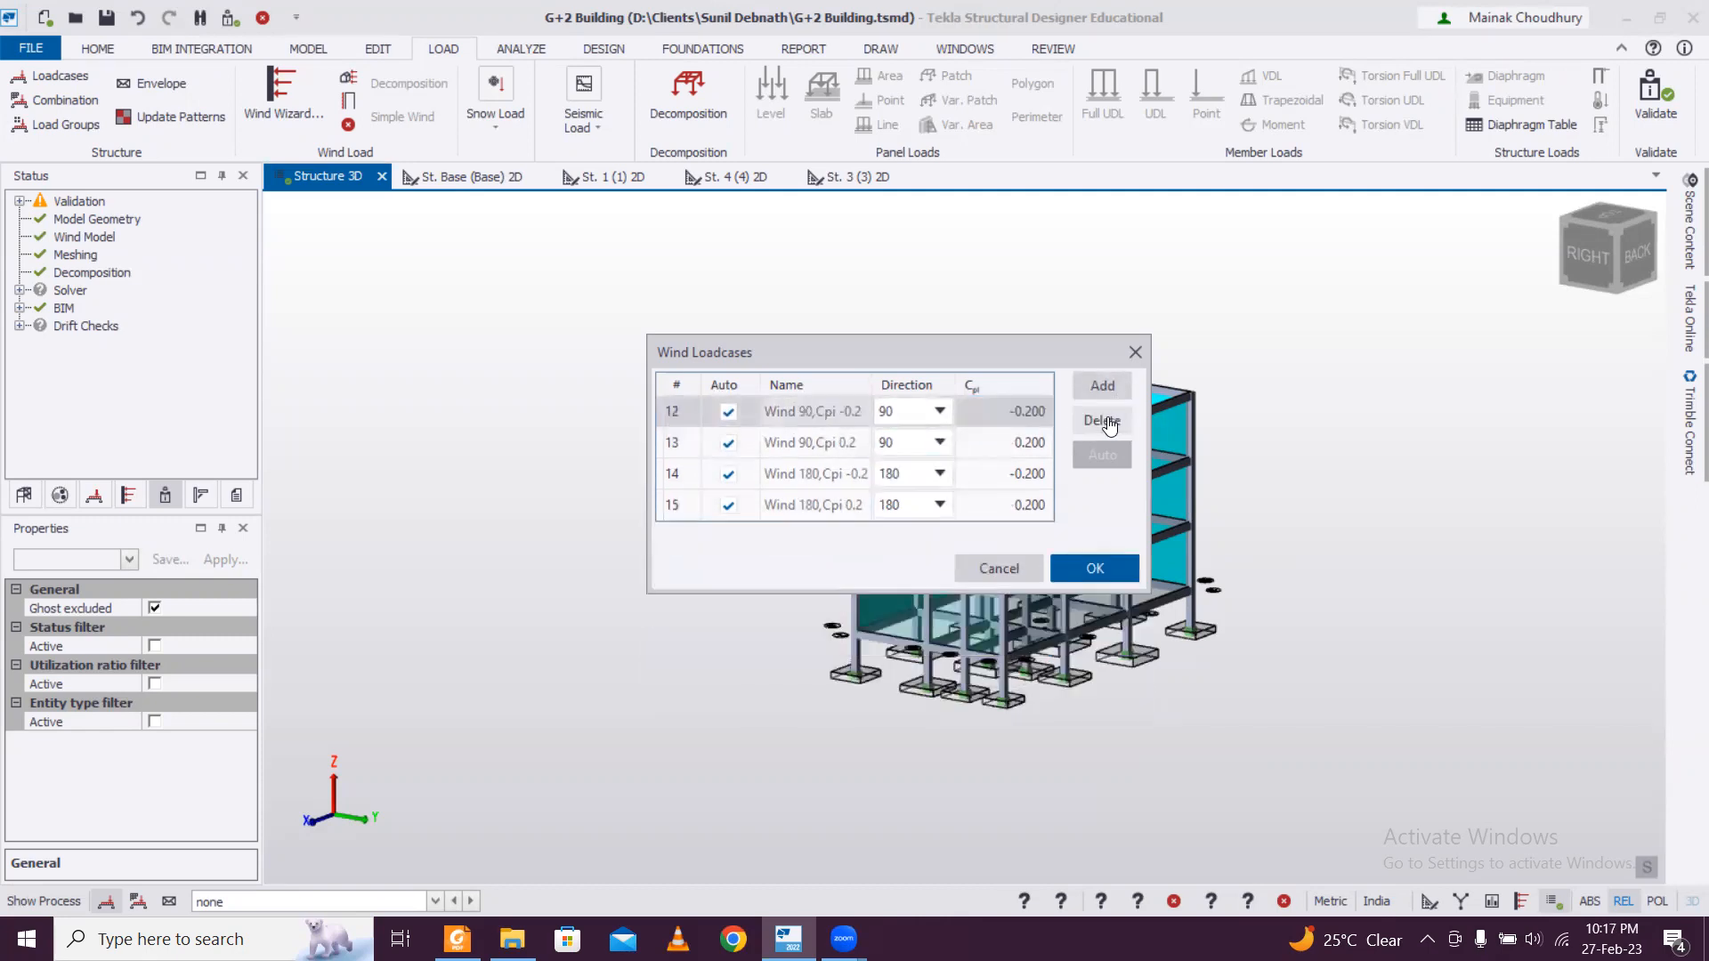
left_click(1107, 425)
left_click(1107, 426)
left_click(1108, 421)
left_click(1108, 422)
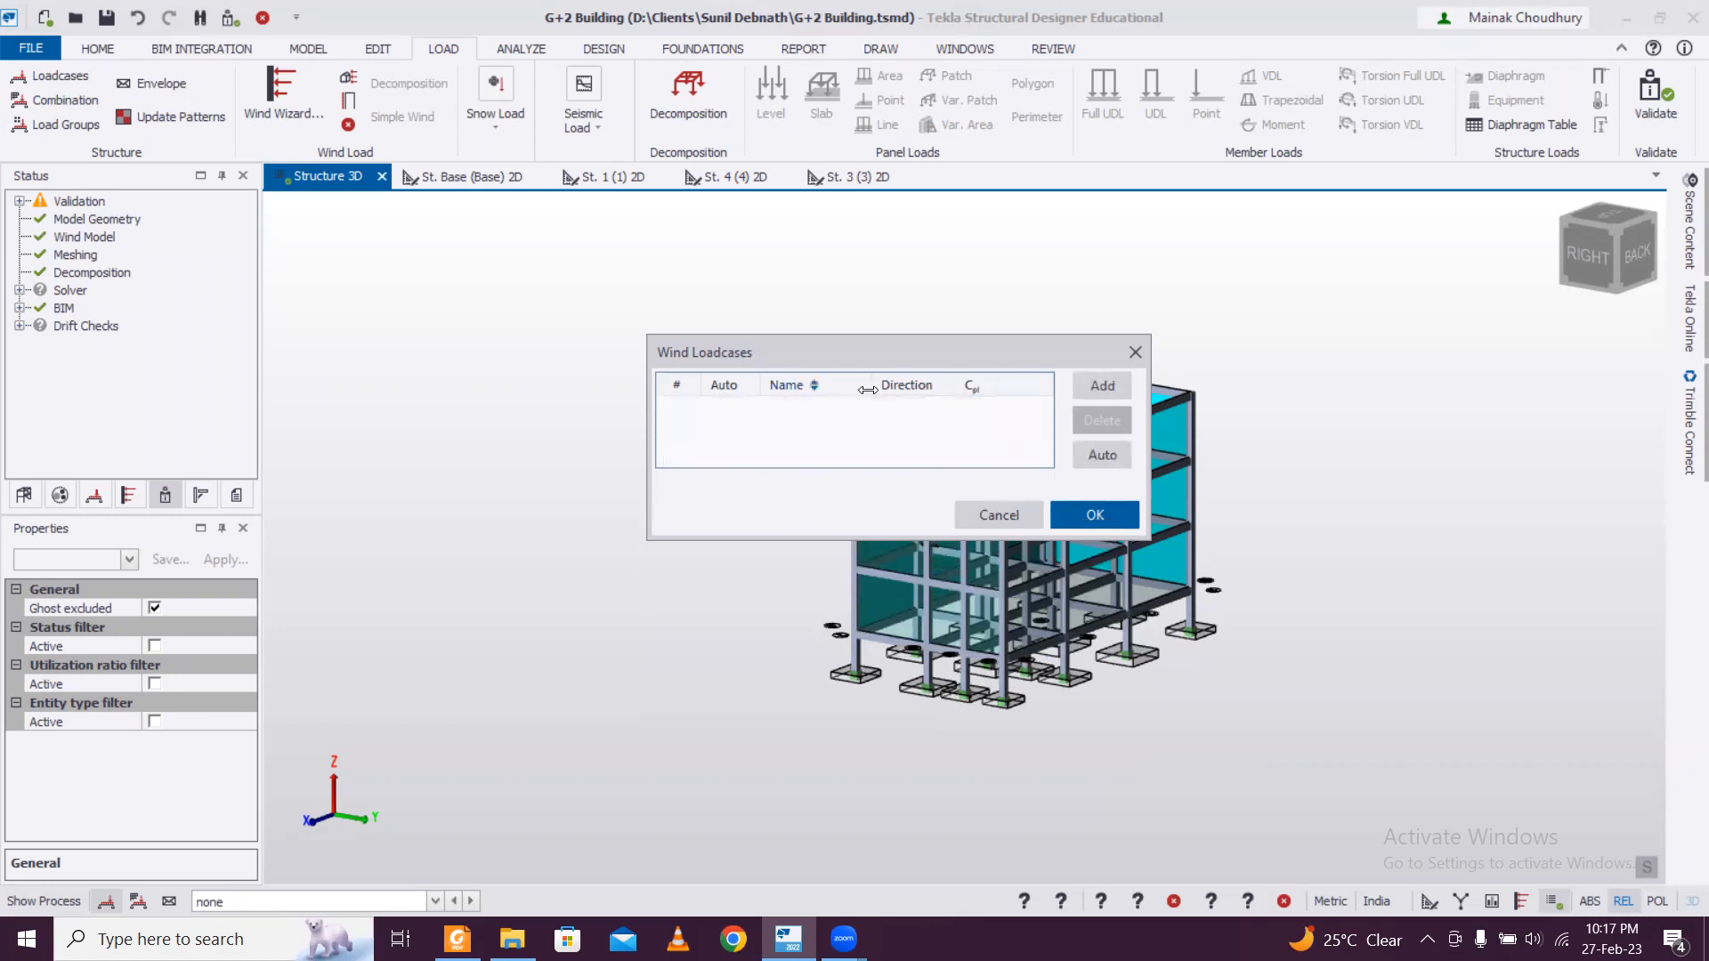
left_click_drag(888, 359, 443, 394)
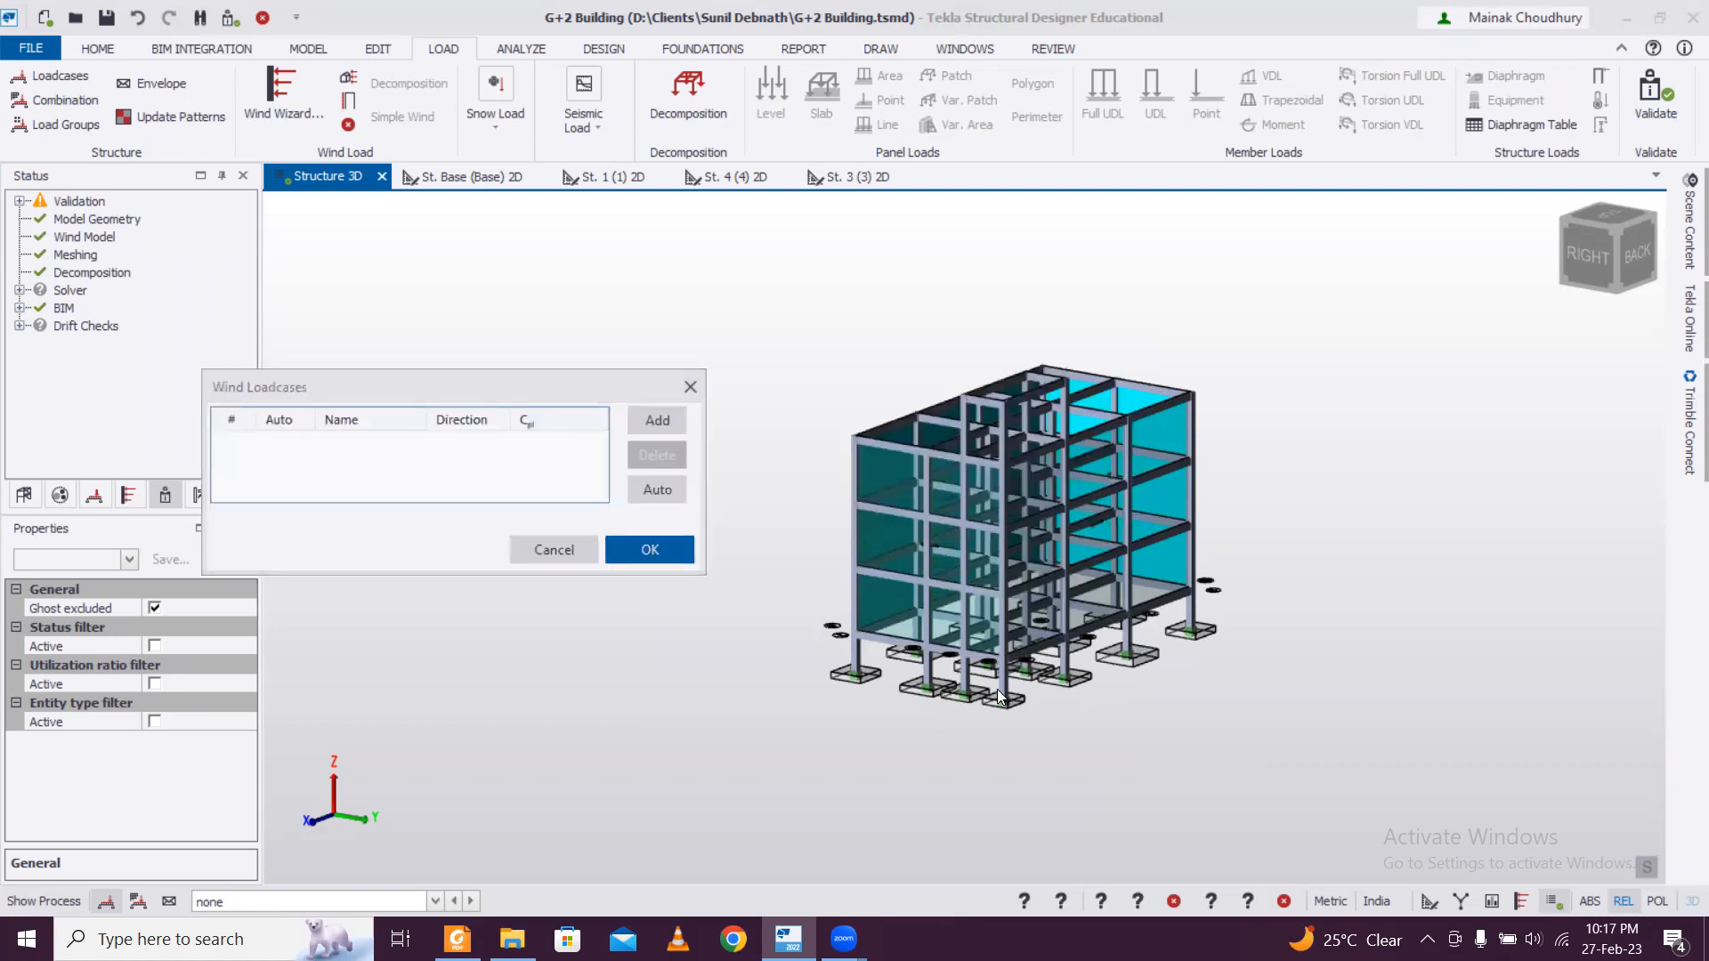
left_click(690, 388)
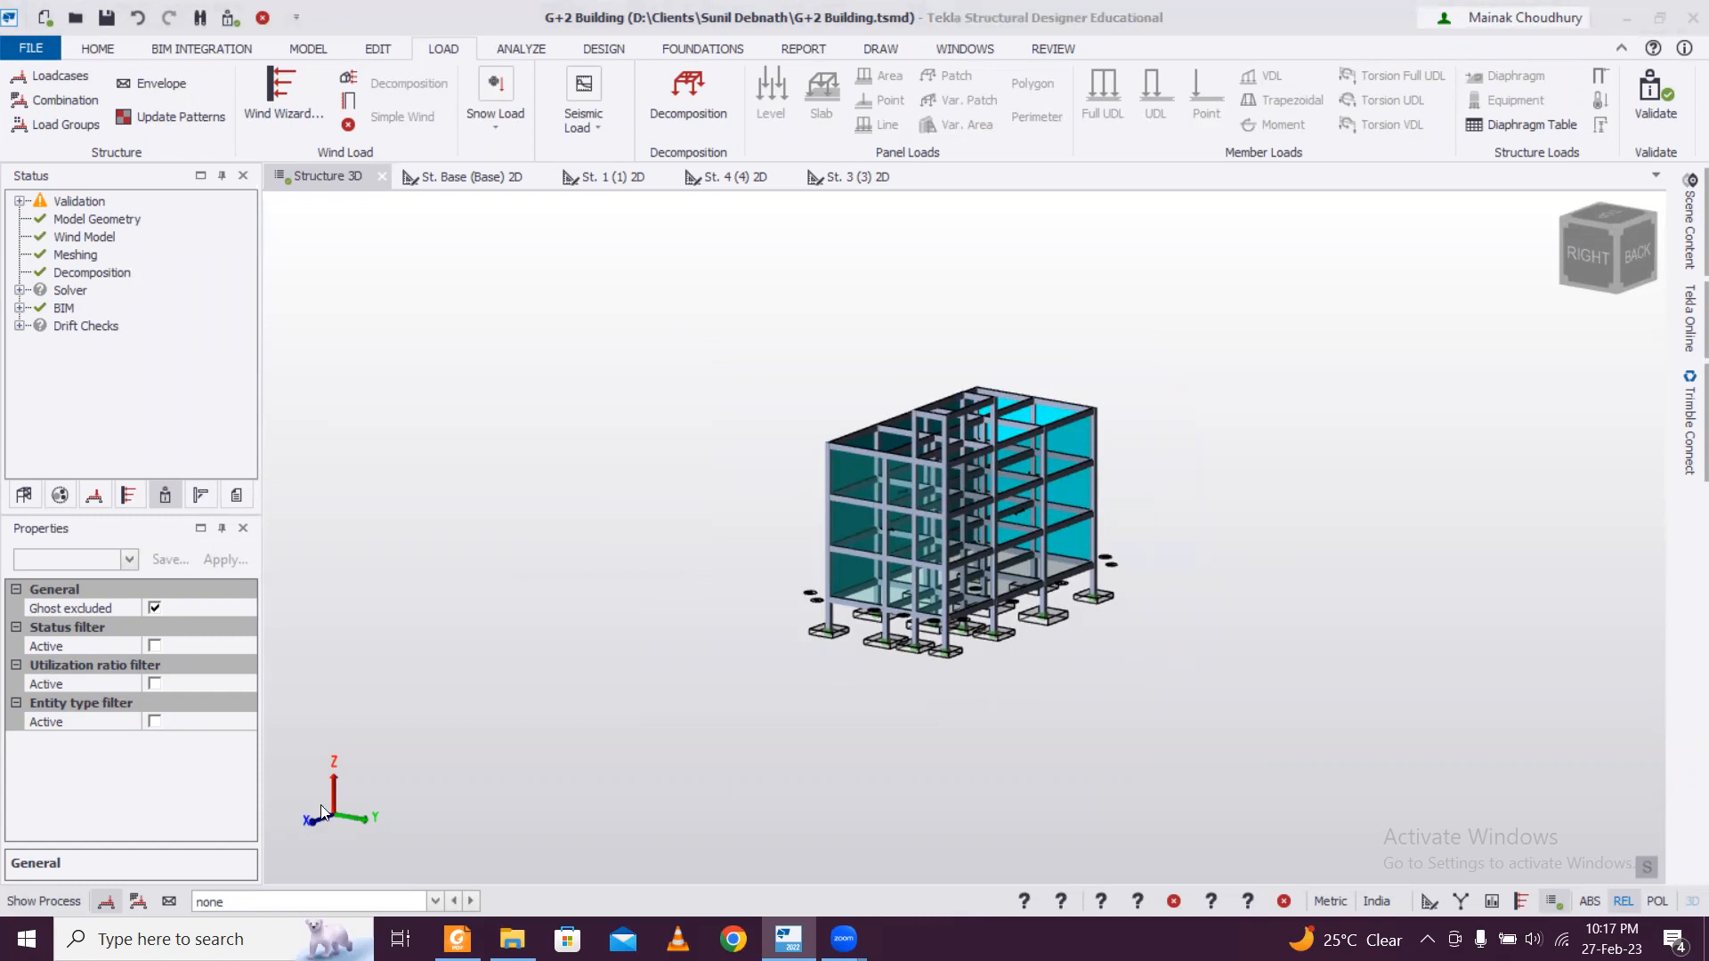
Select the wind wall on the FRM 7 face to check its orientation against the global axes.
right_click_drag(890, 690, 1223, 682)
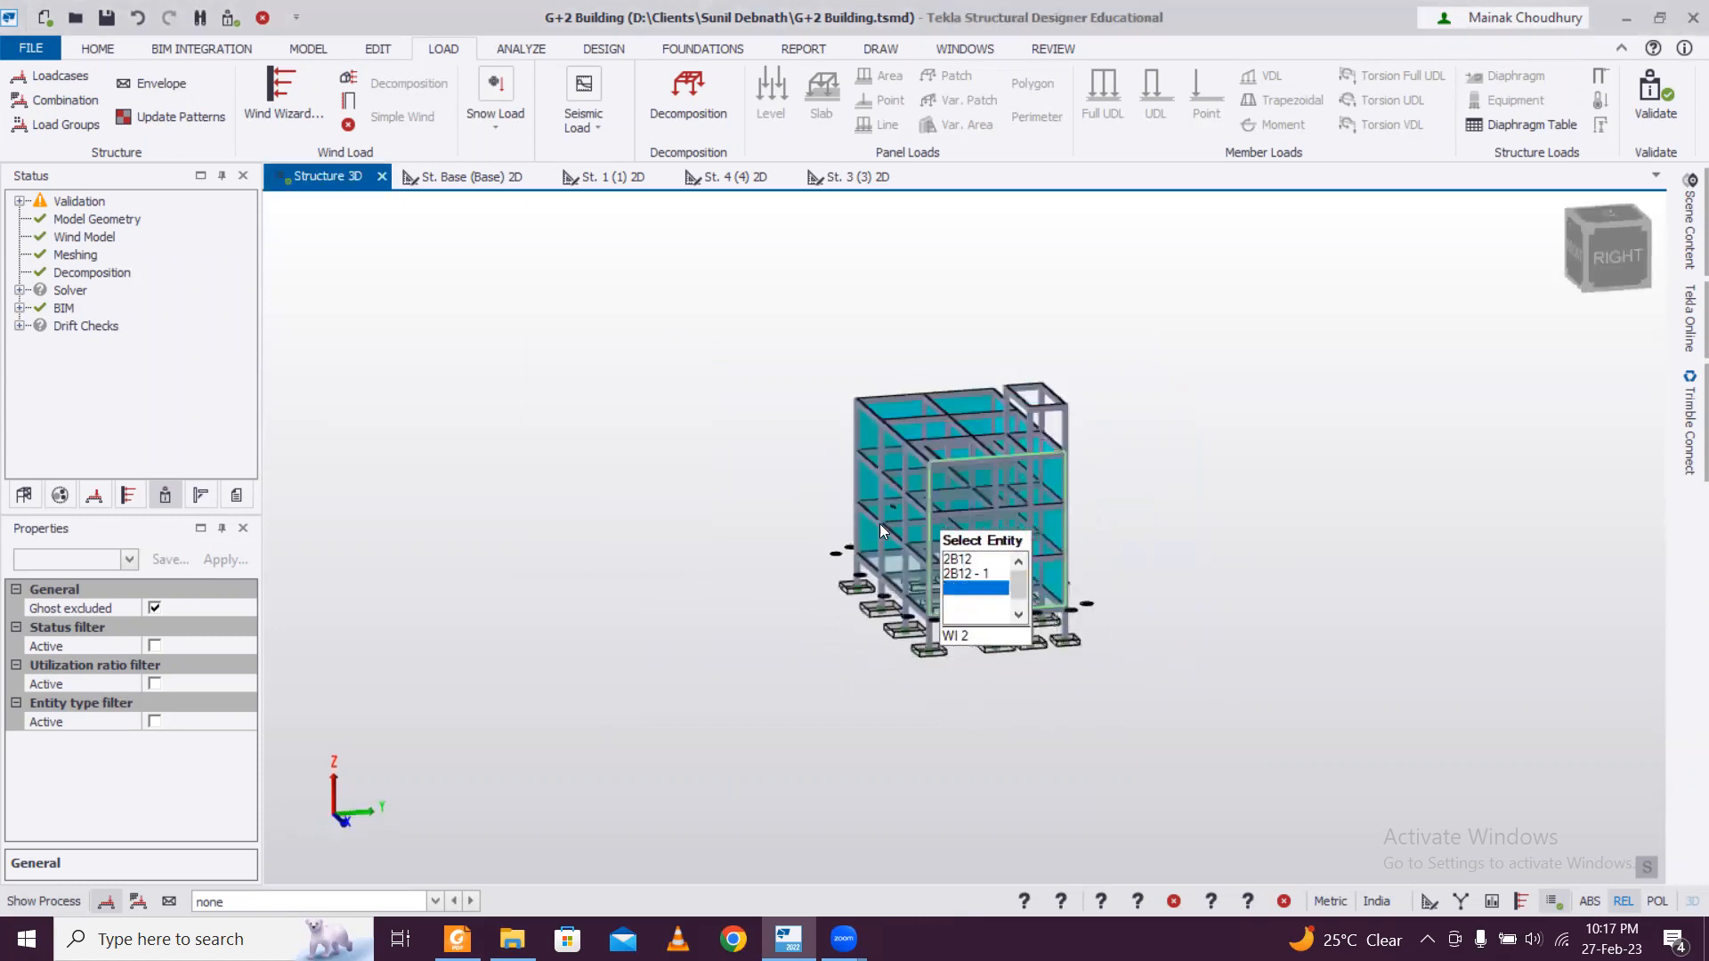
left_click(892, 513)
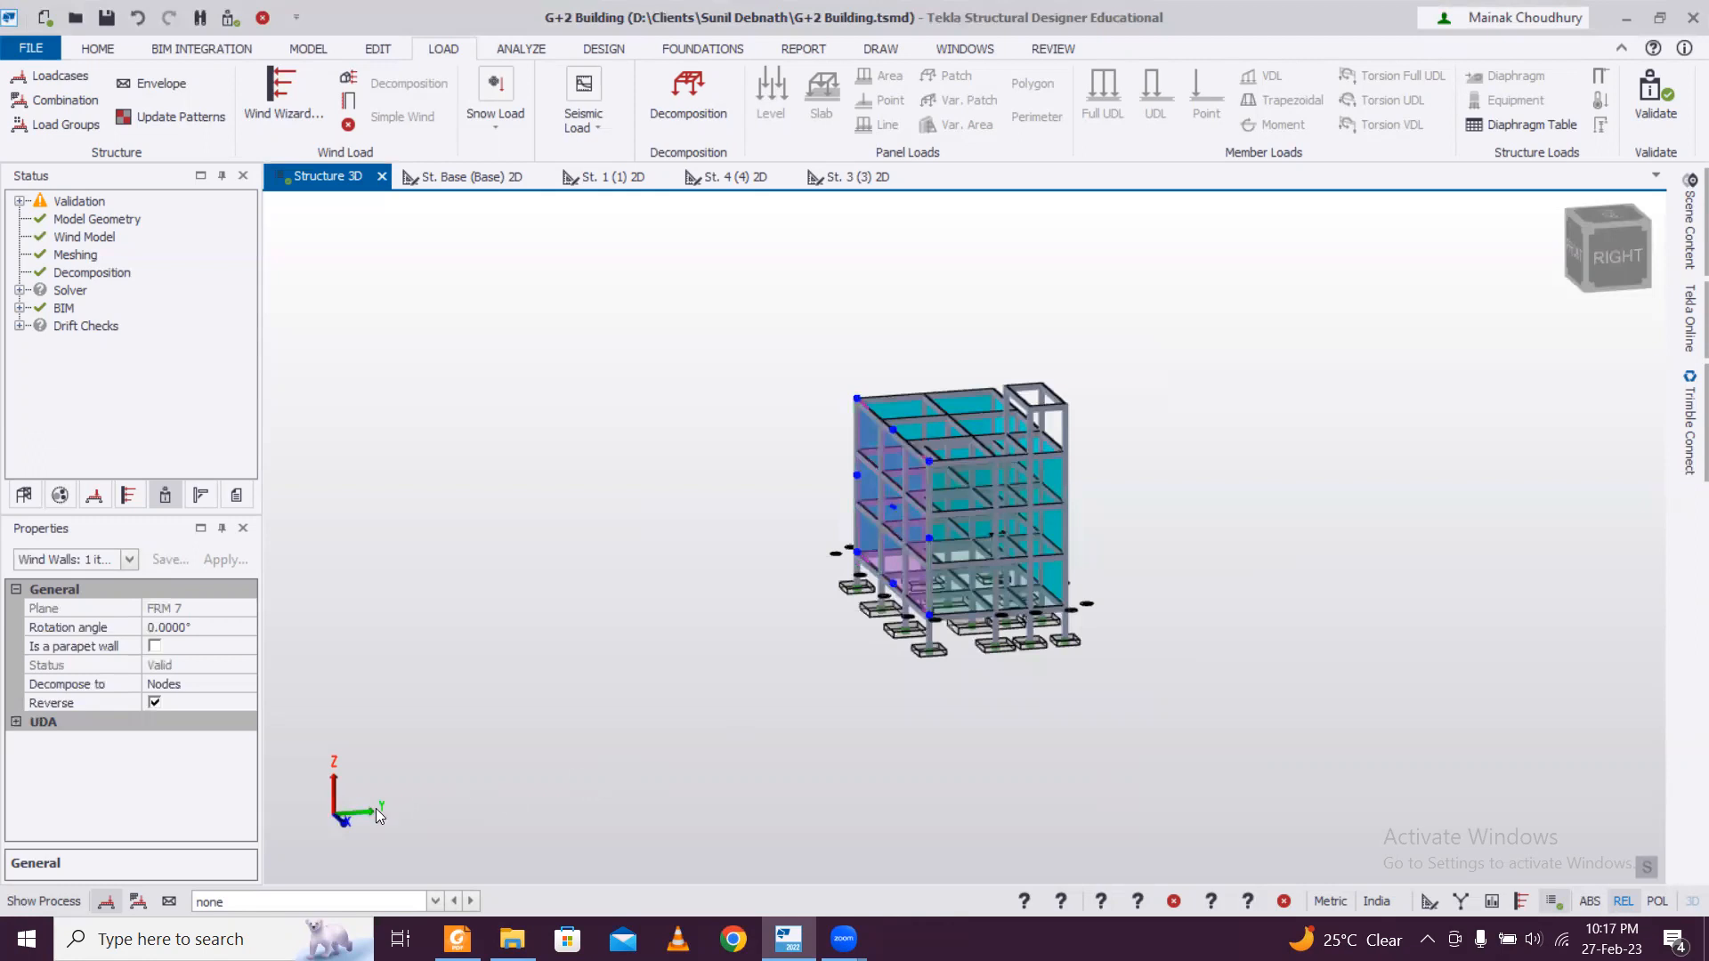
right_click_drag(1001, 650, 949, 689)
scroll(1023, 534, "up", 5)
right_click_drag(1112, 570, 1178, 507)
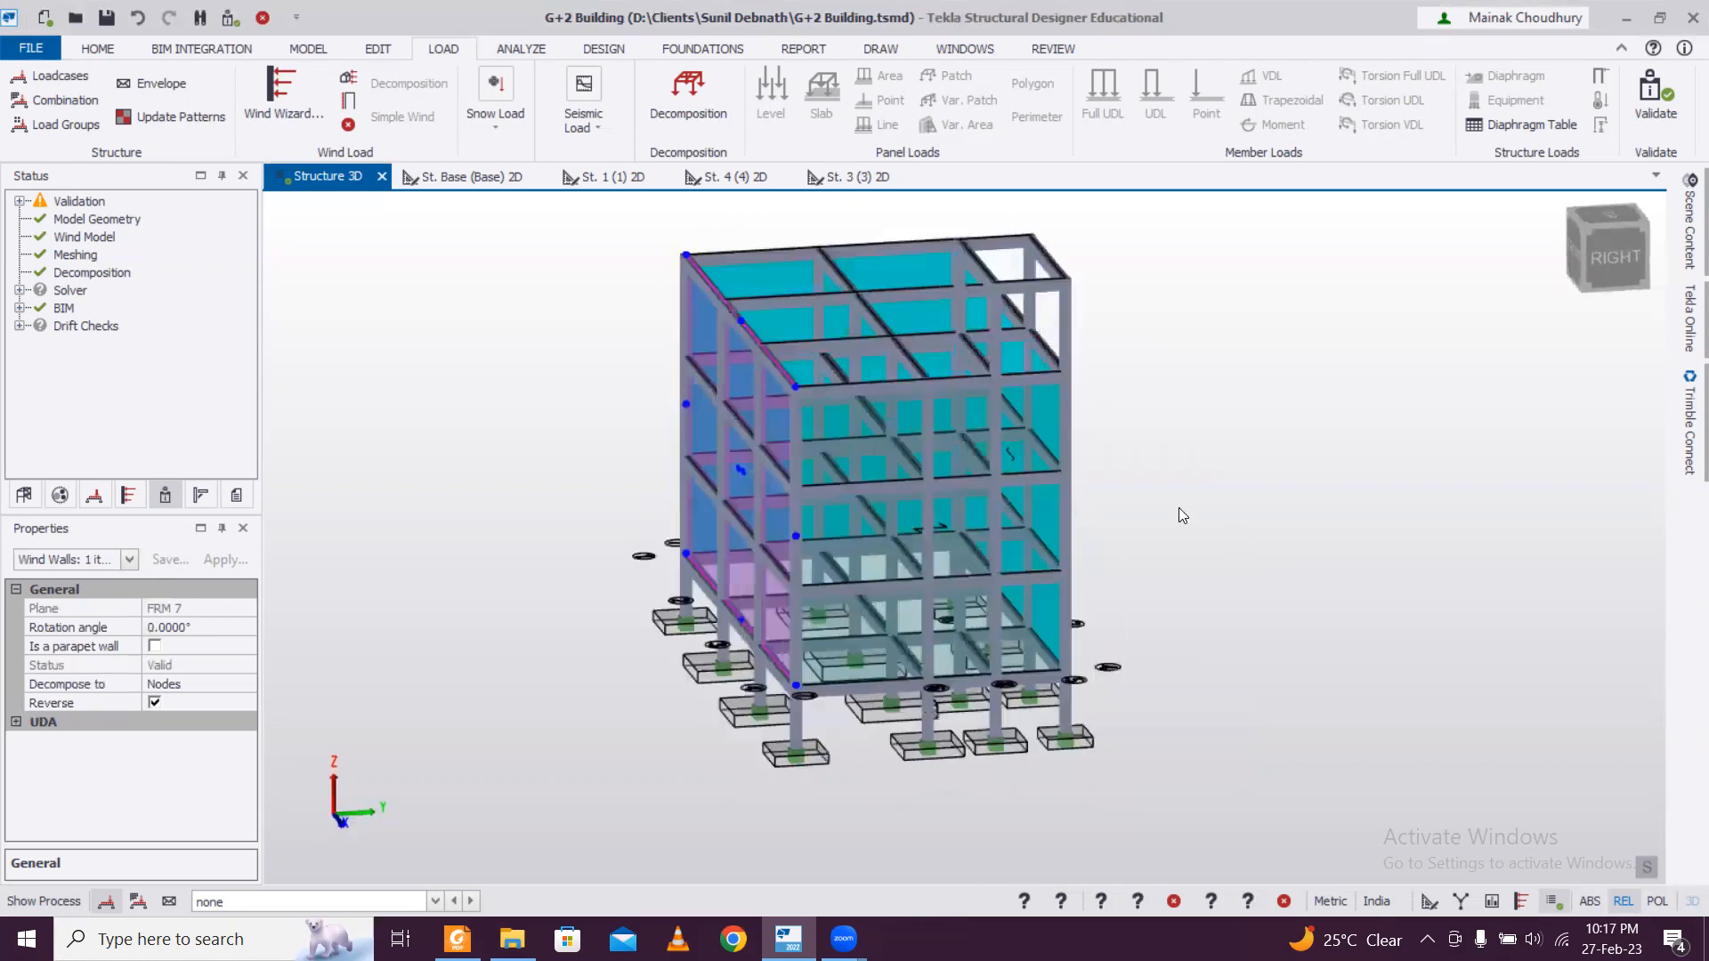
Add a wind loadcase for direction 0, turn off its automatic naming and replace the 0 in its name with X.
left_click(348, 100)
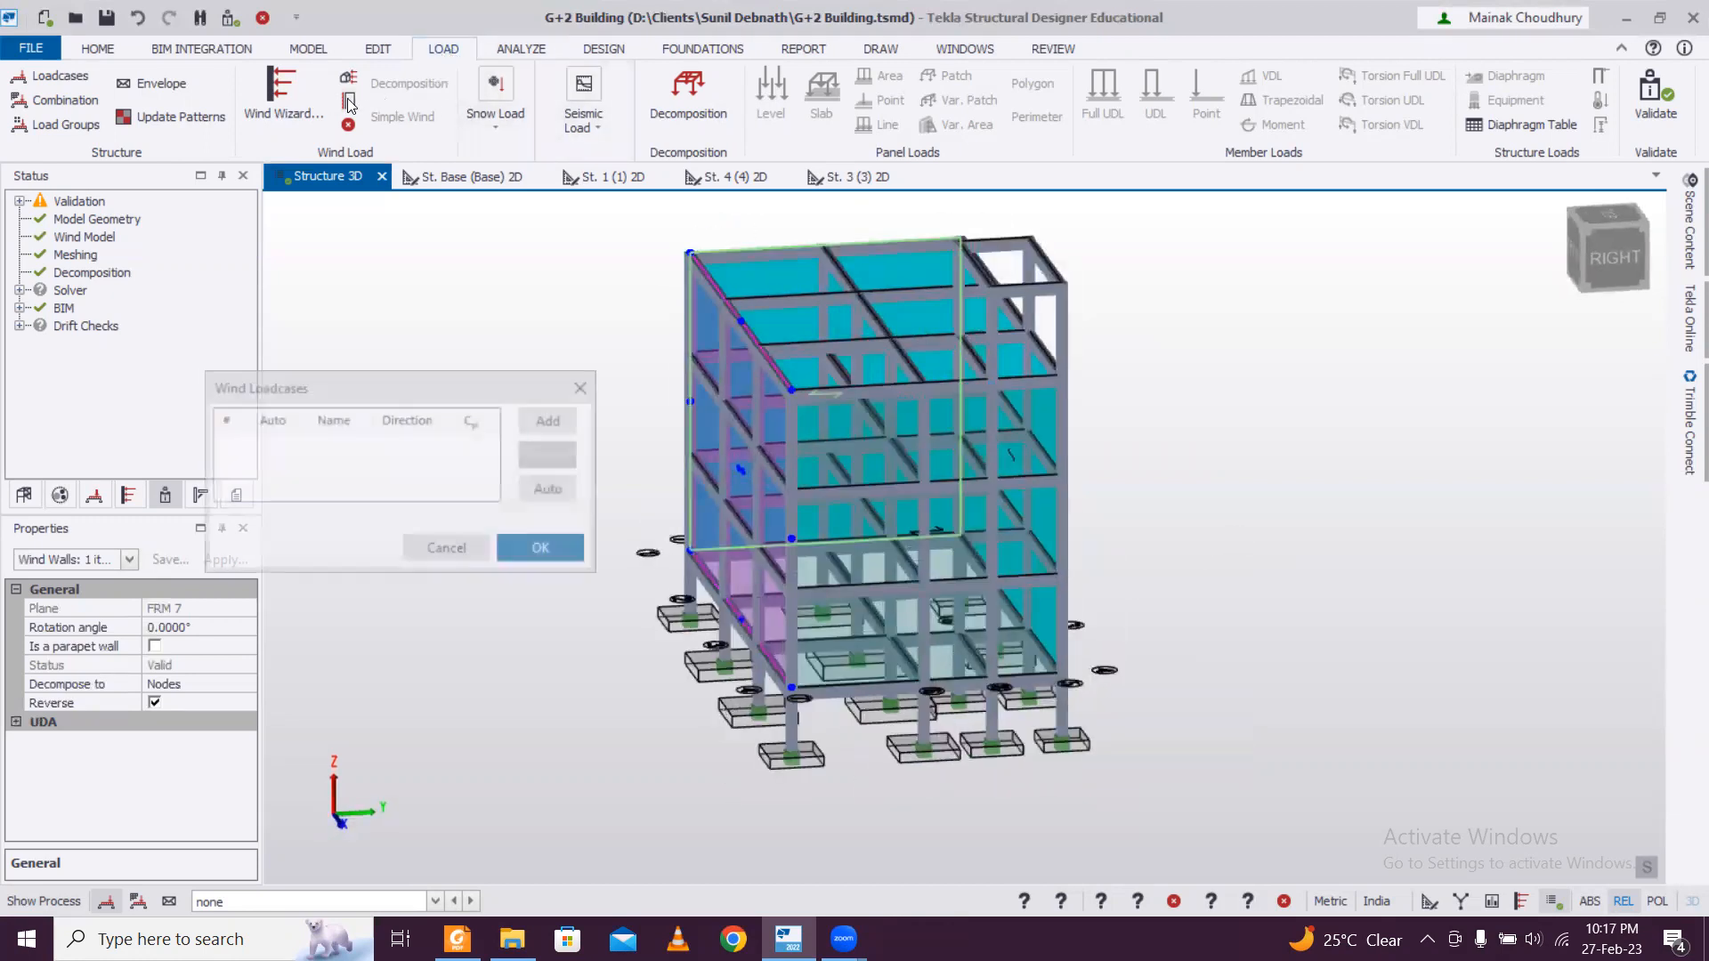
left_click(561, 423)
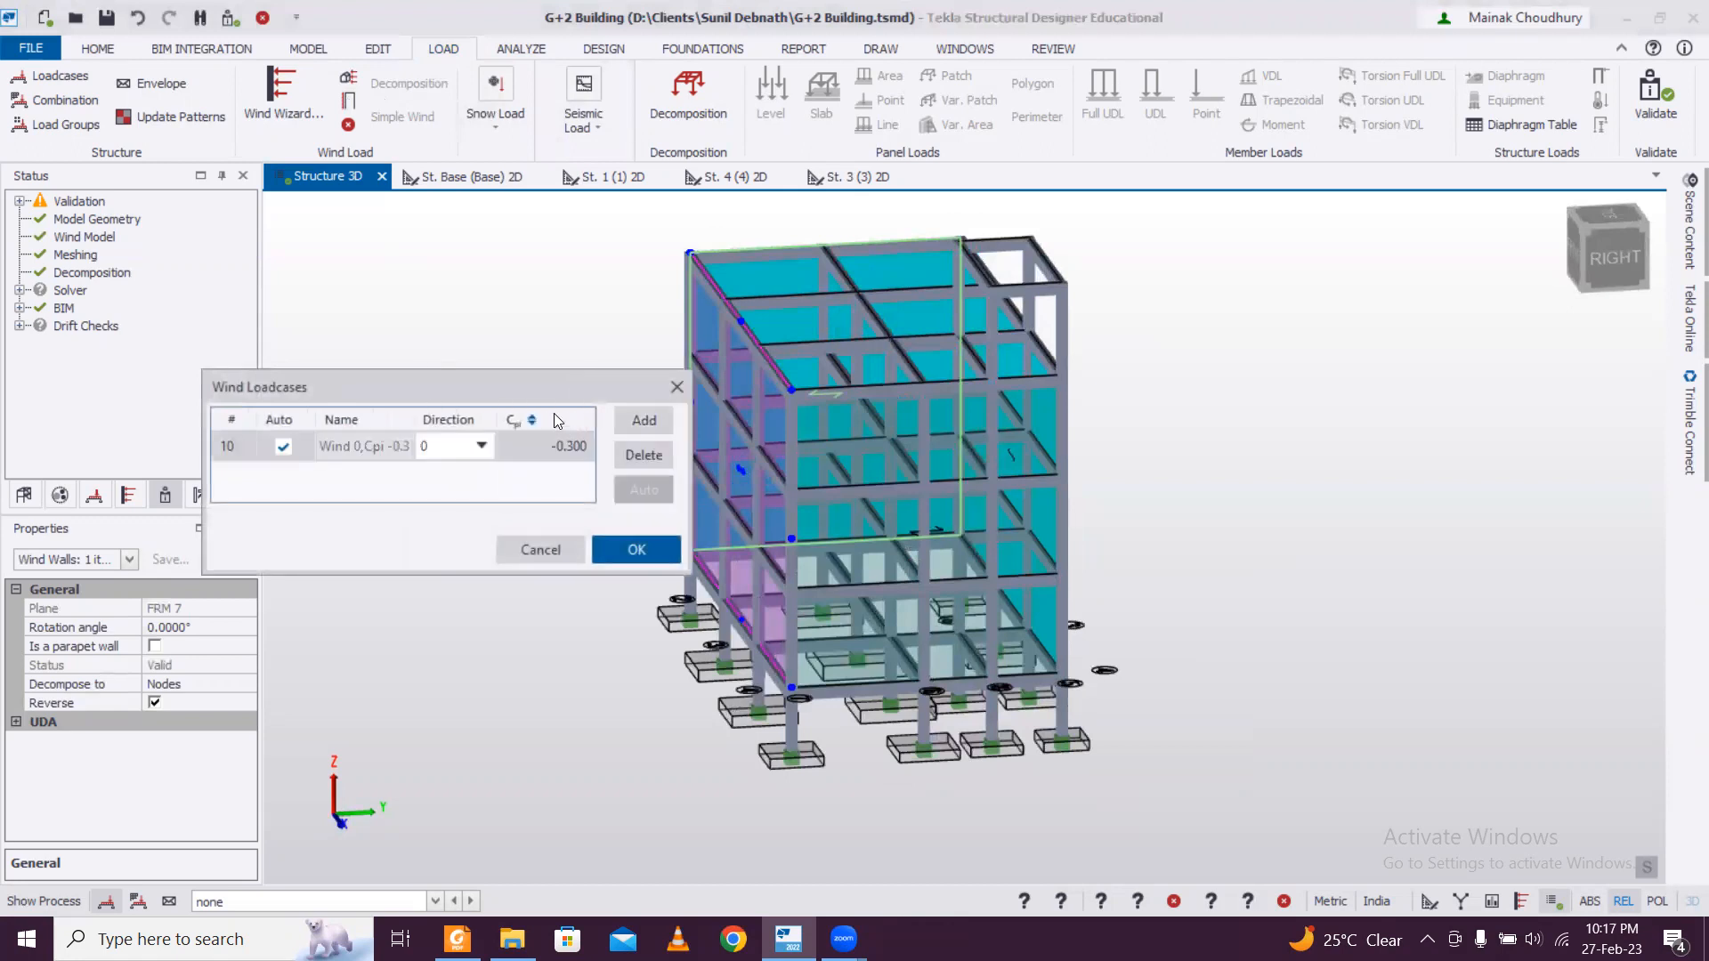
left_click(355, 445)
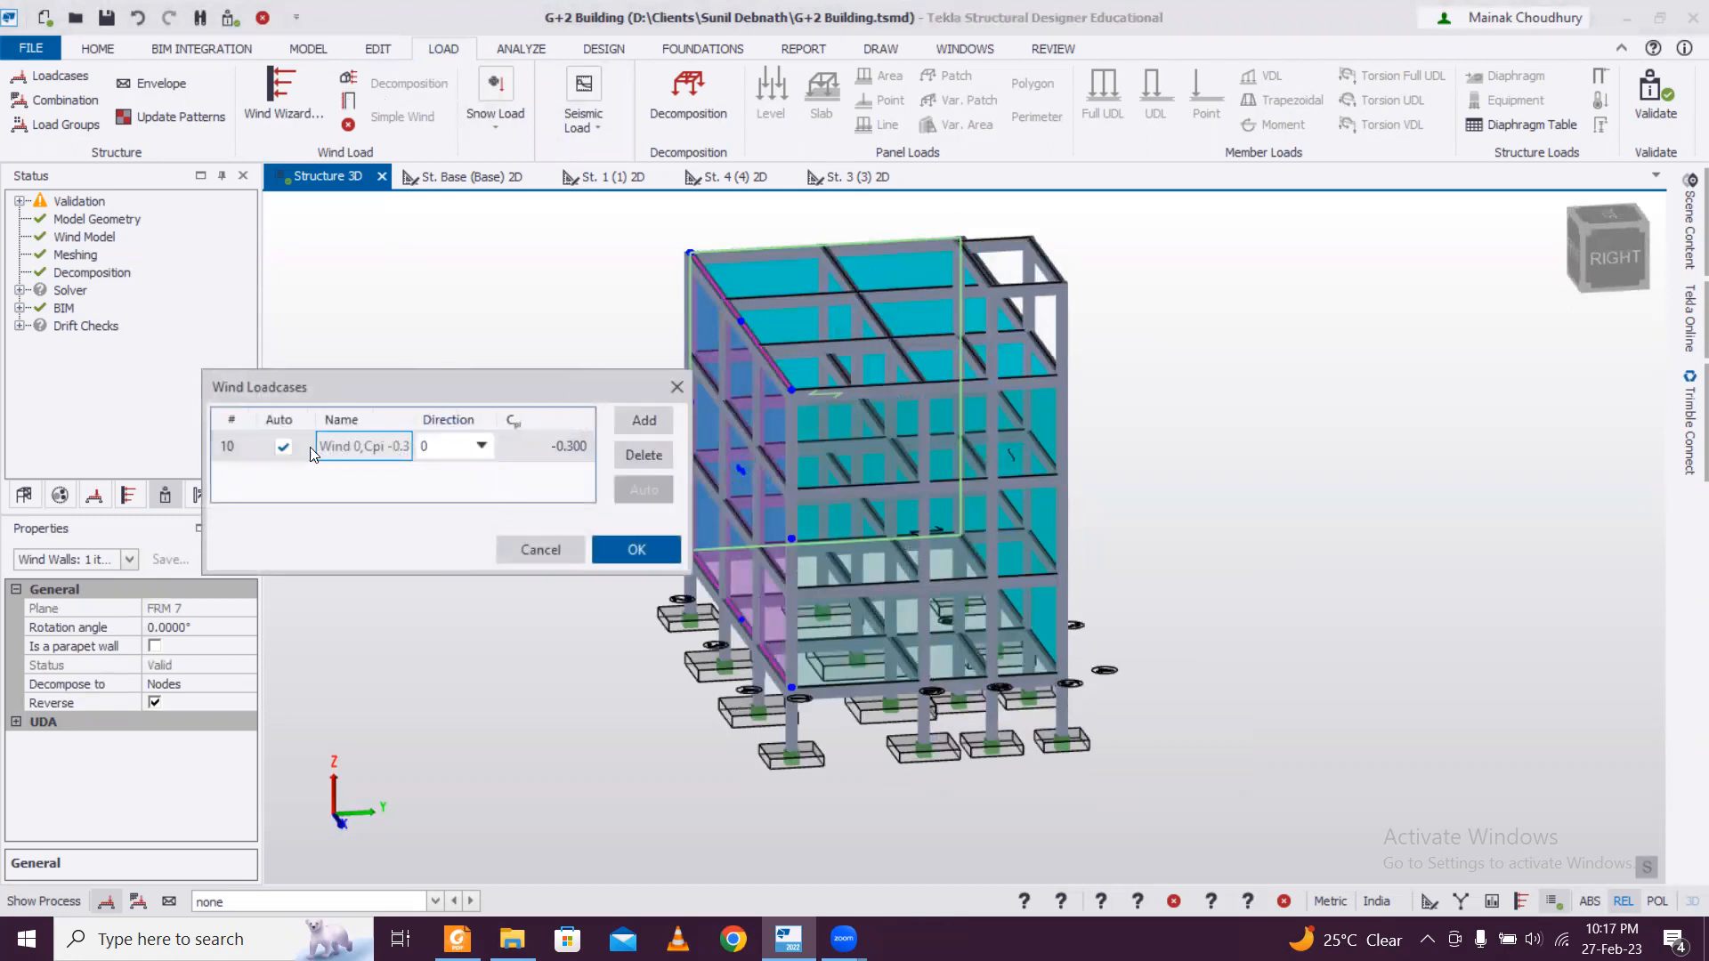
left_click(282, 447)
left_click(283, 448)
double_click(380, 449)
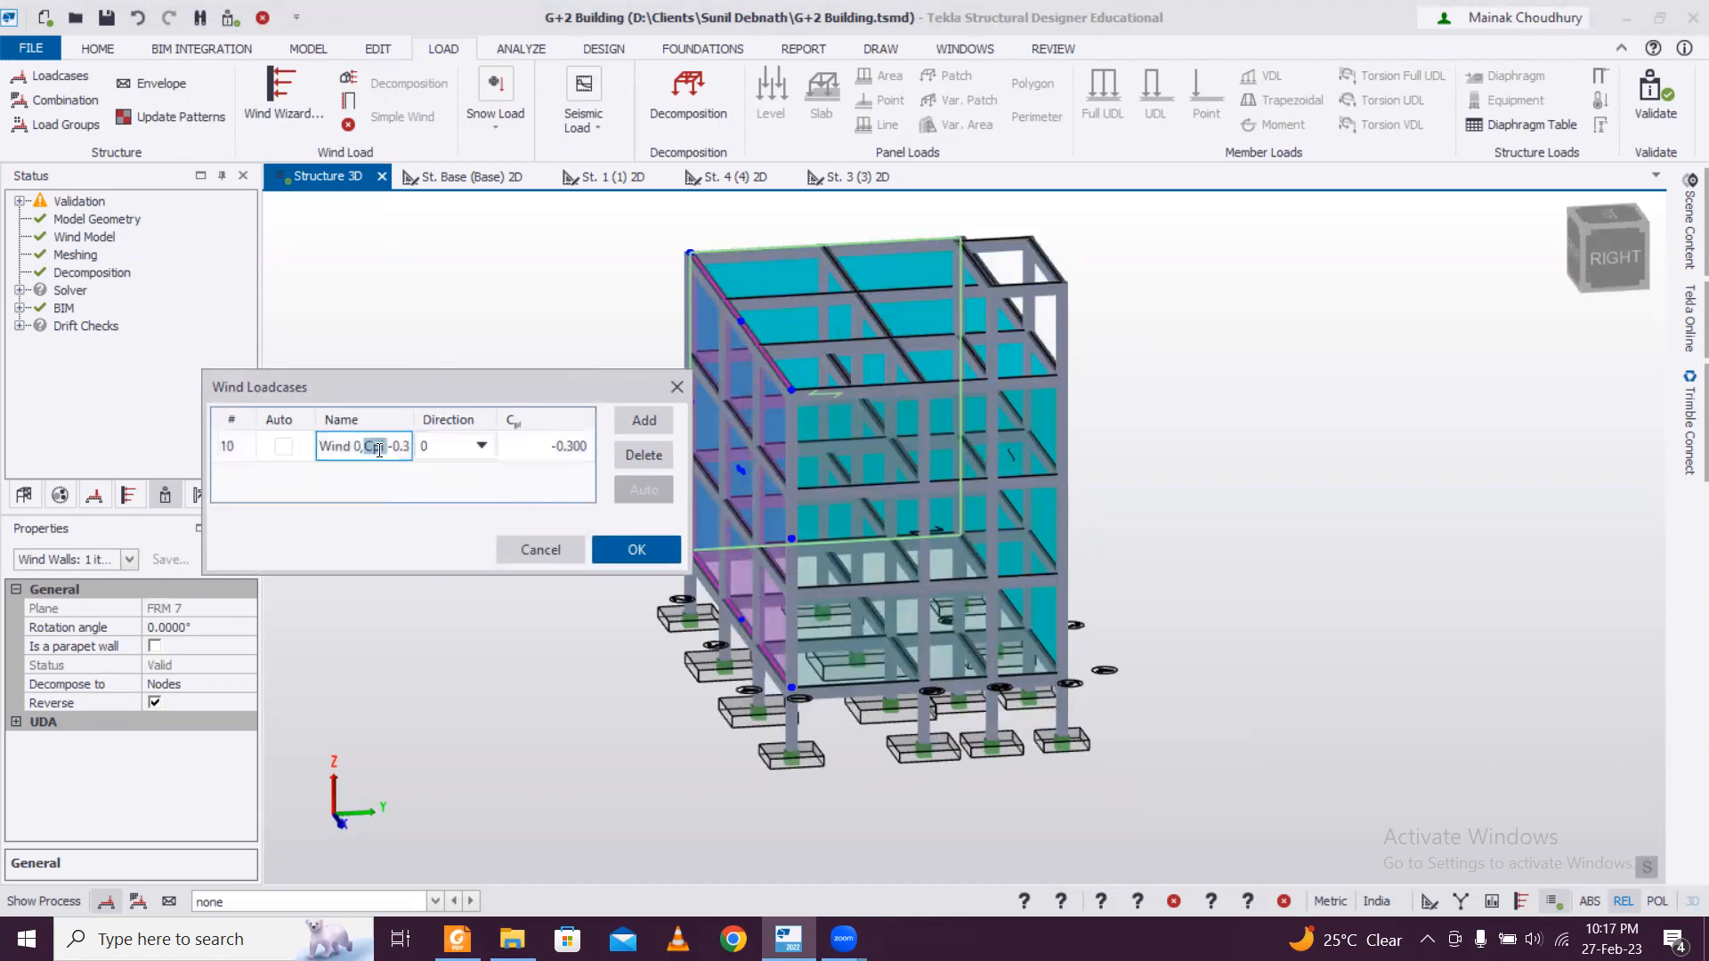
left_click_drag(360, 449, 352, 448)
type("X")
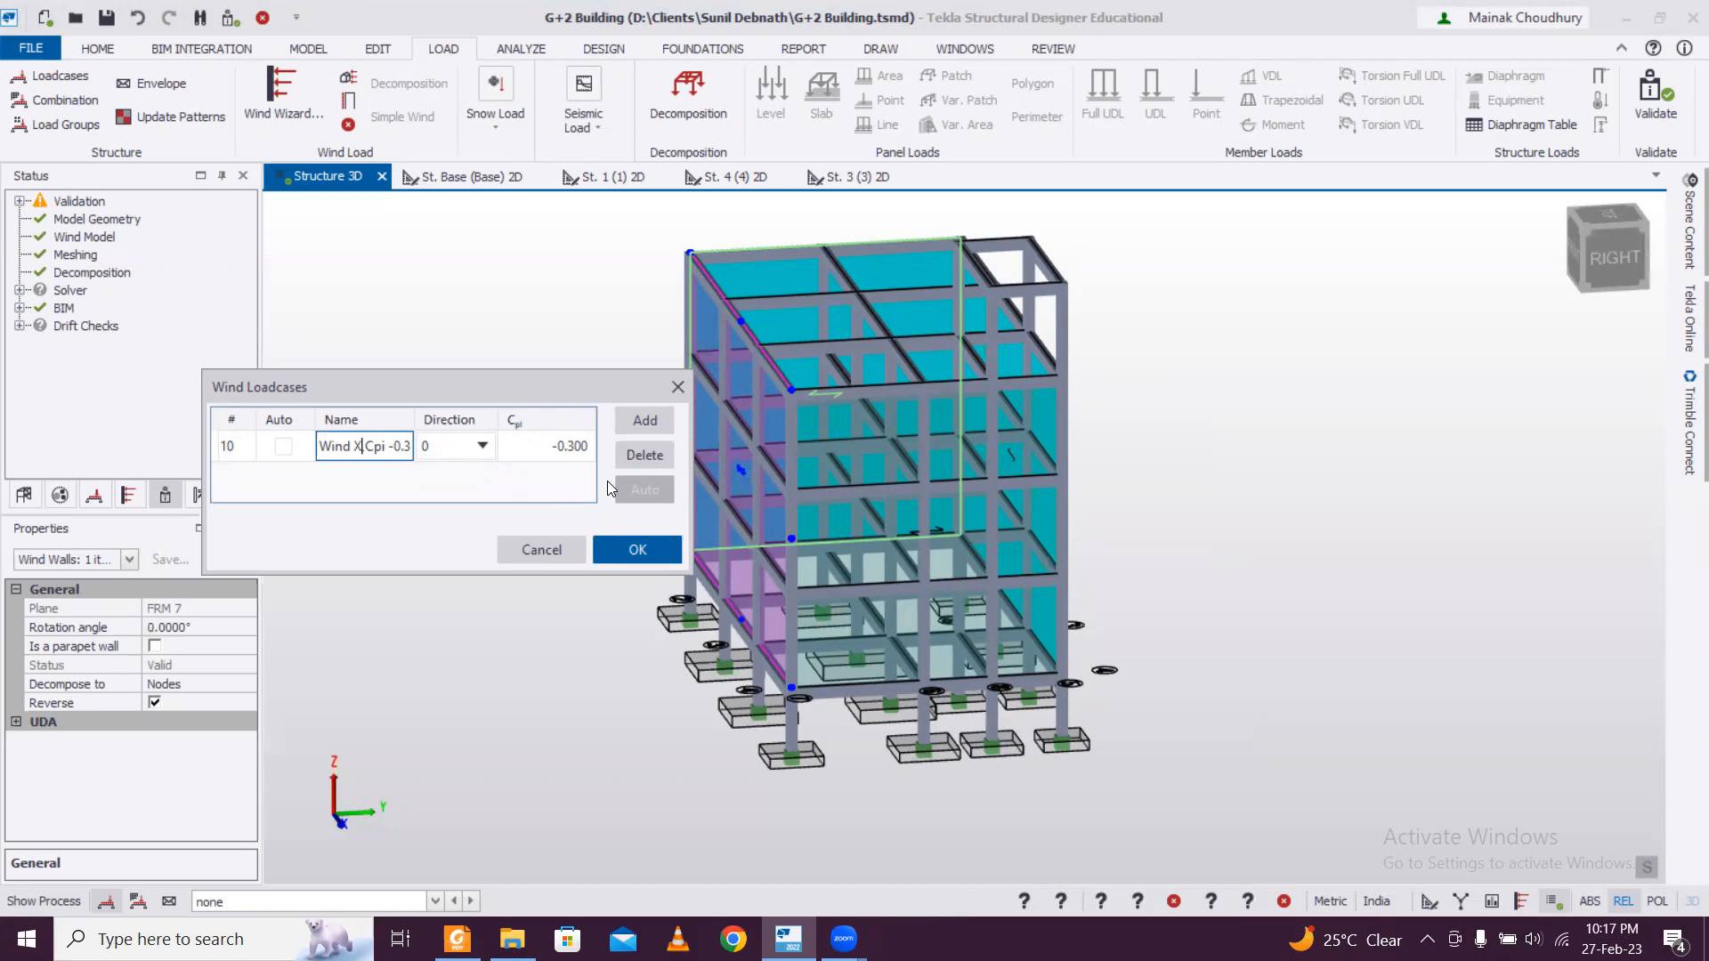
type(",")
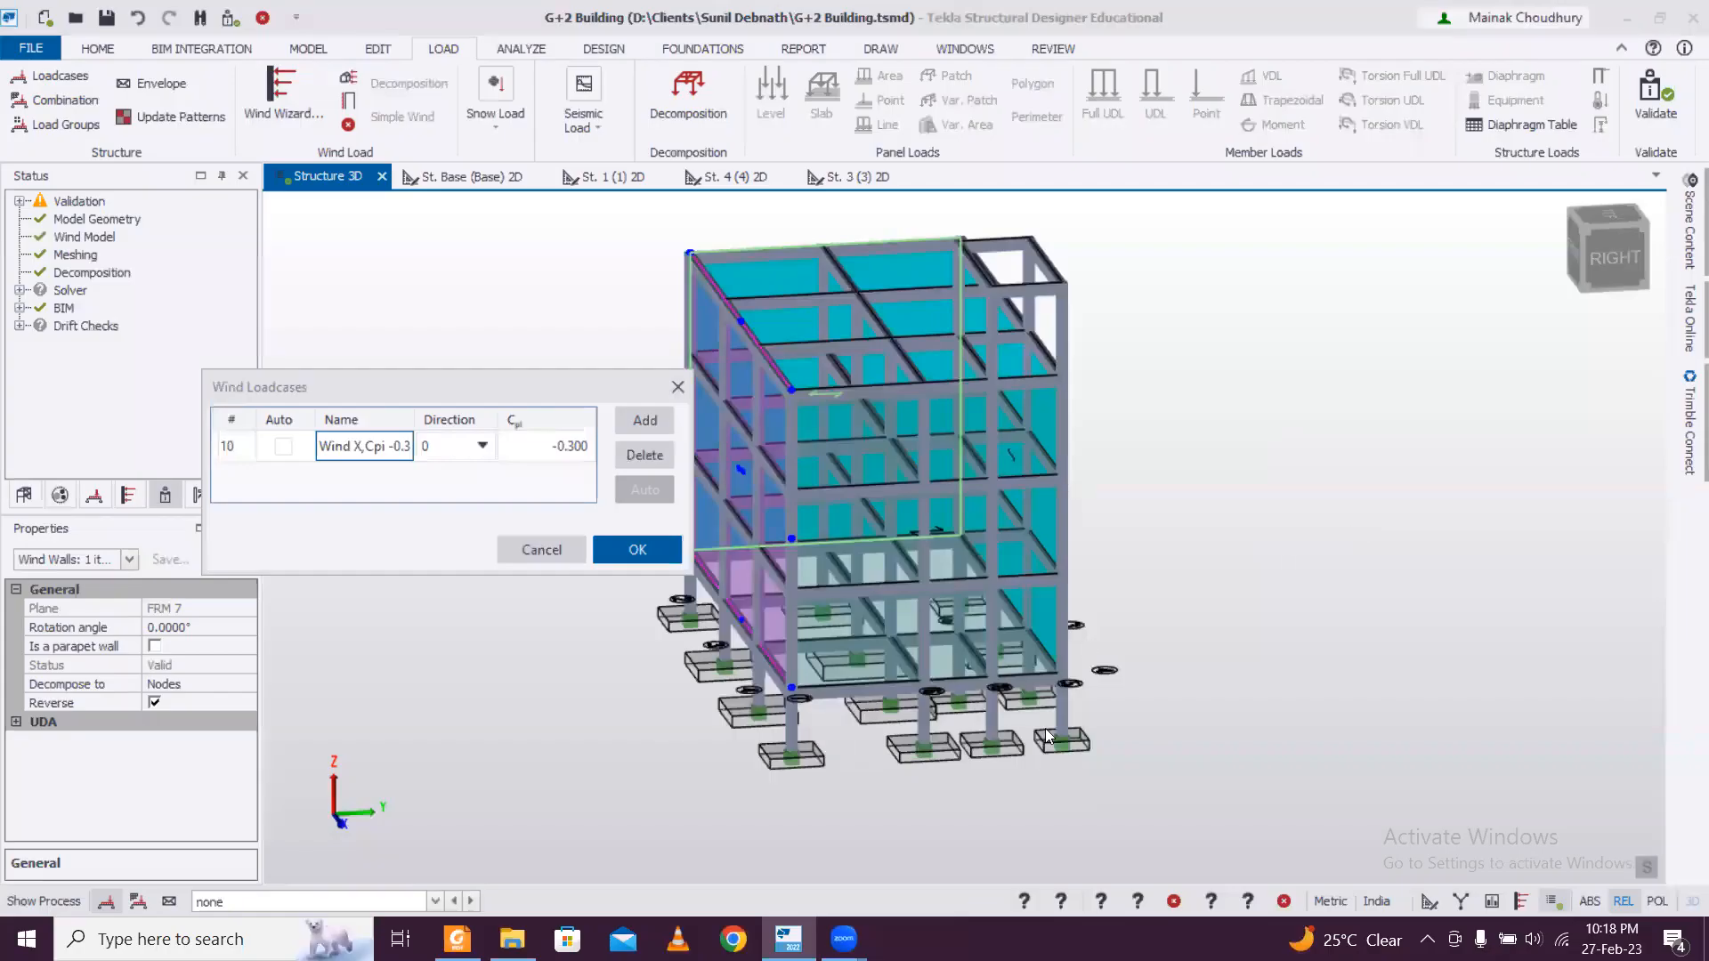
key("BackSpace")
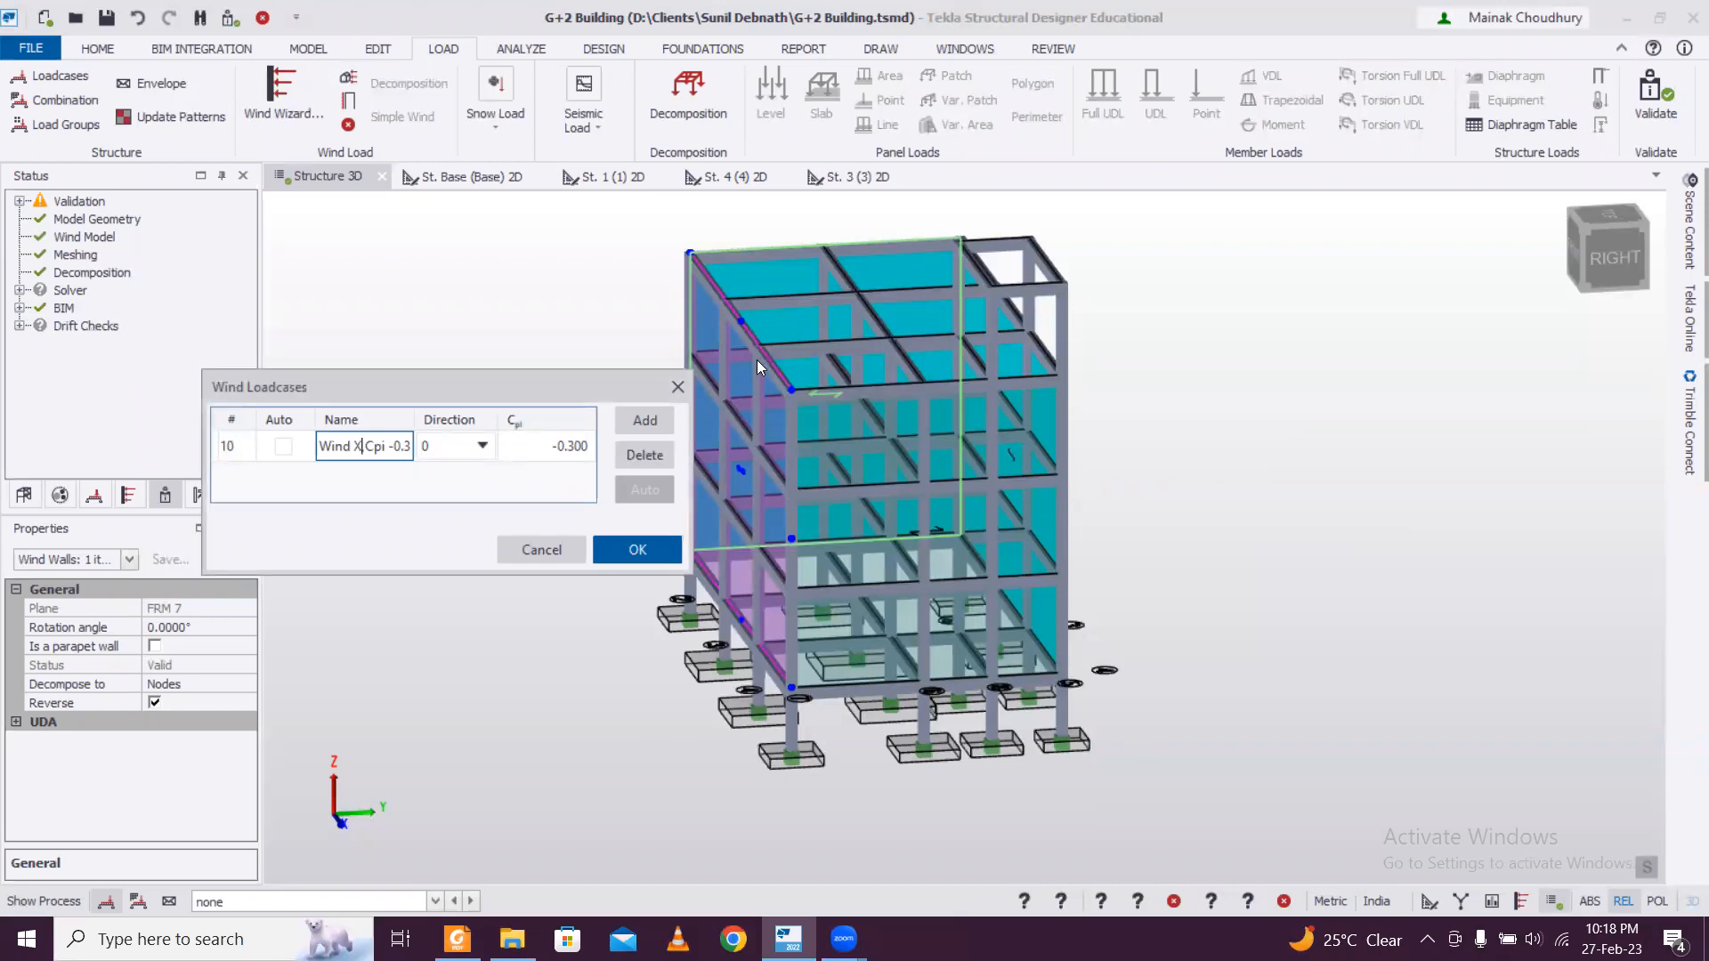
Set the Wind X loadcase's Cpi to 0.8 and shorten its name to "Wind X,Cpi".
key("Tab")
left_click(552, 448)
double_click(546, 451)
left_click_drag(547, 451, 709, 465)
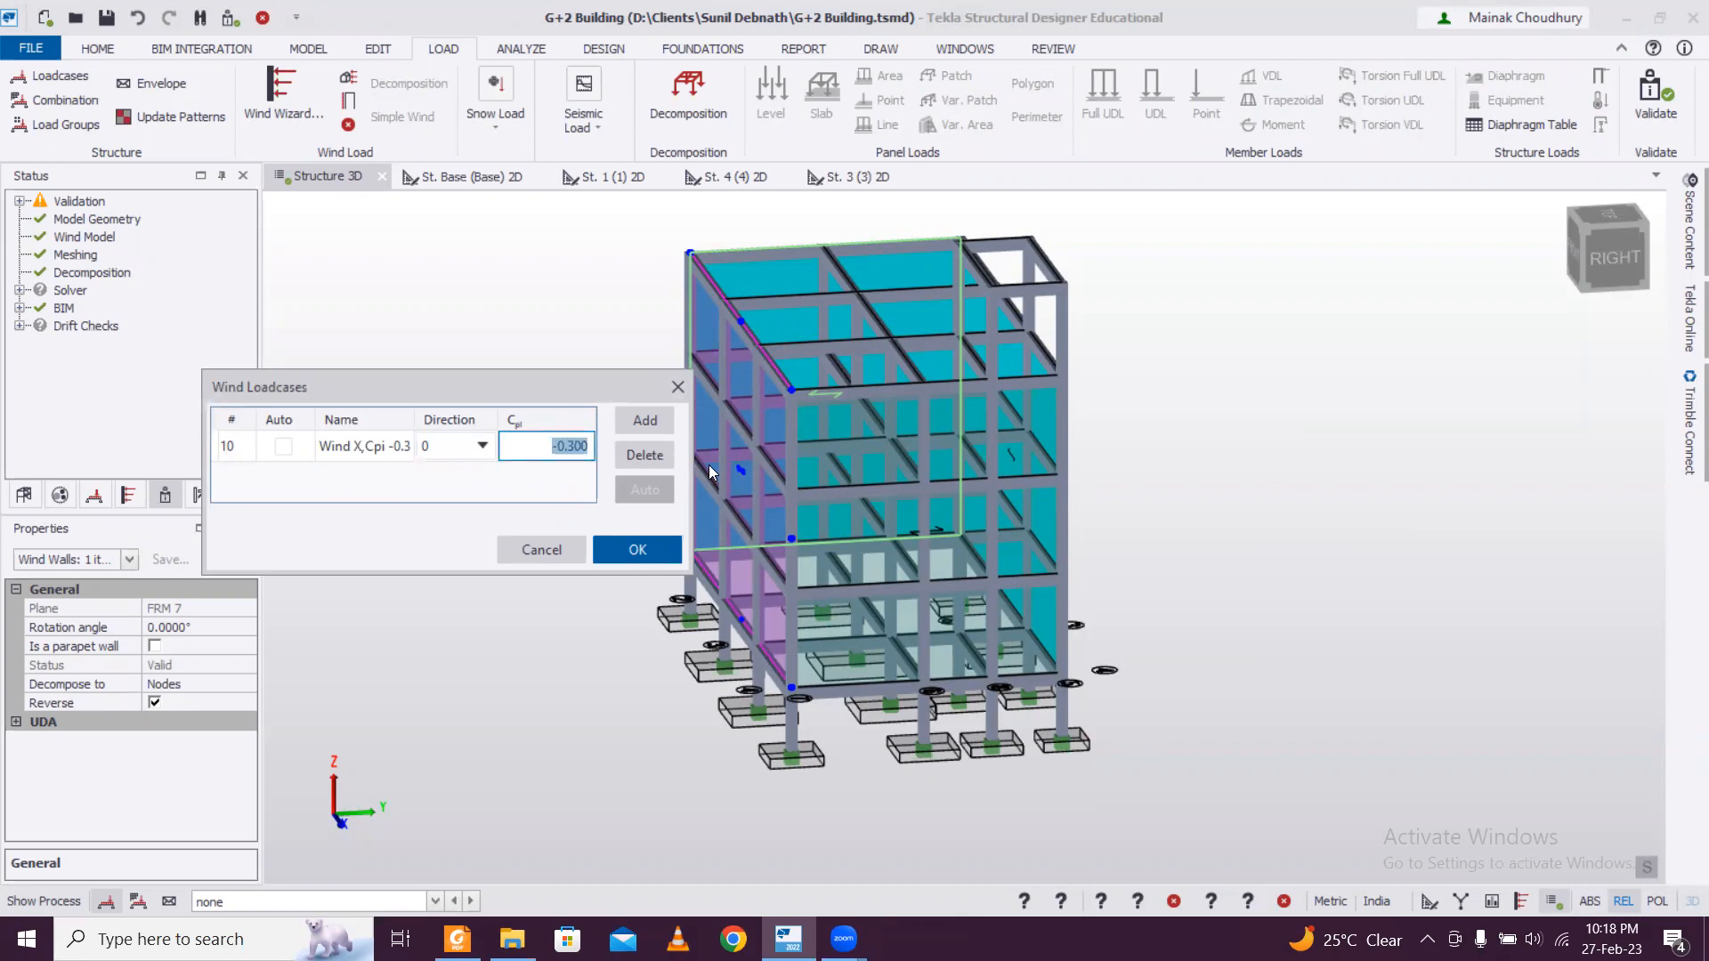
type("0.8")
left_click(392, 444)
left_click_drag(393, 445, 436, 450)
key("BackSpace")
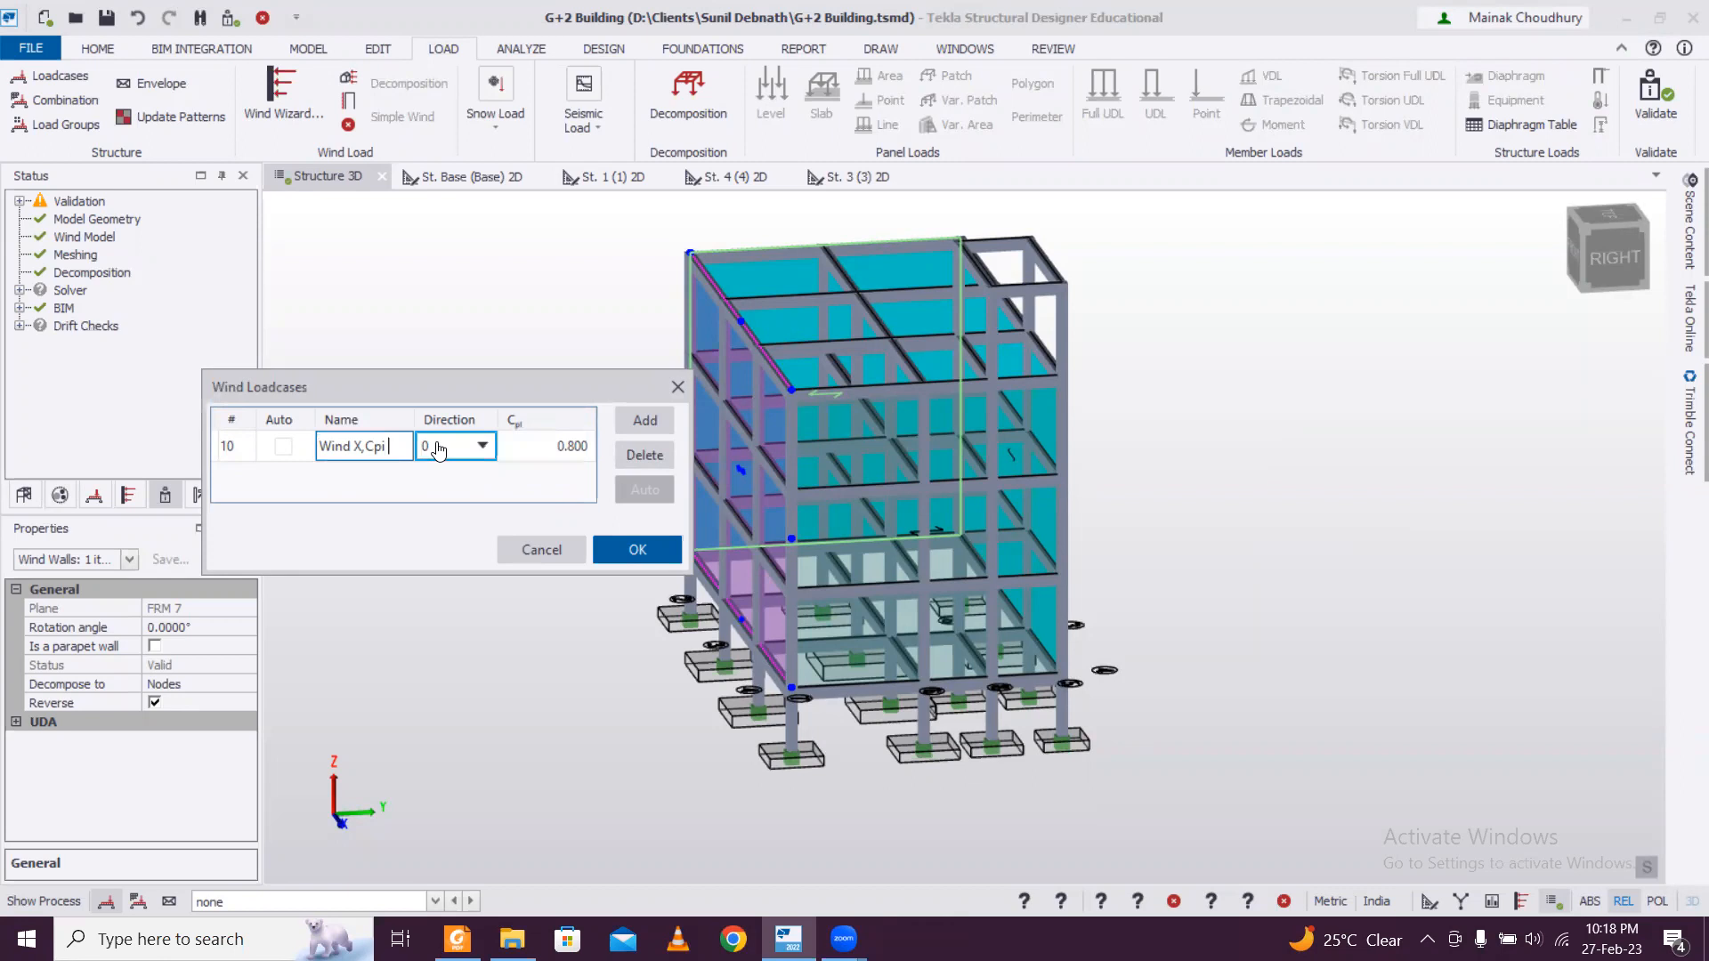
Add a second wind loadcase for direction 180 with Cpi 0.5 and turn off its automatic naming.
left_click(653, 430)
left_click(487, 479)
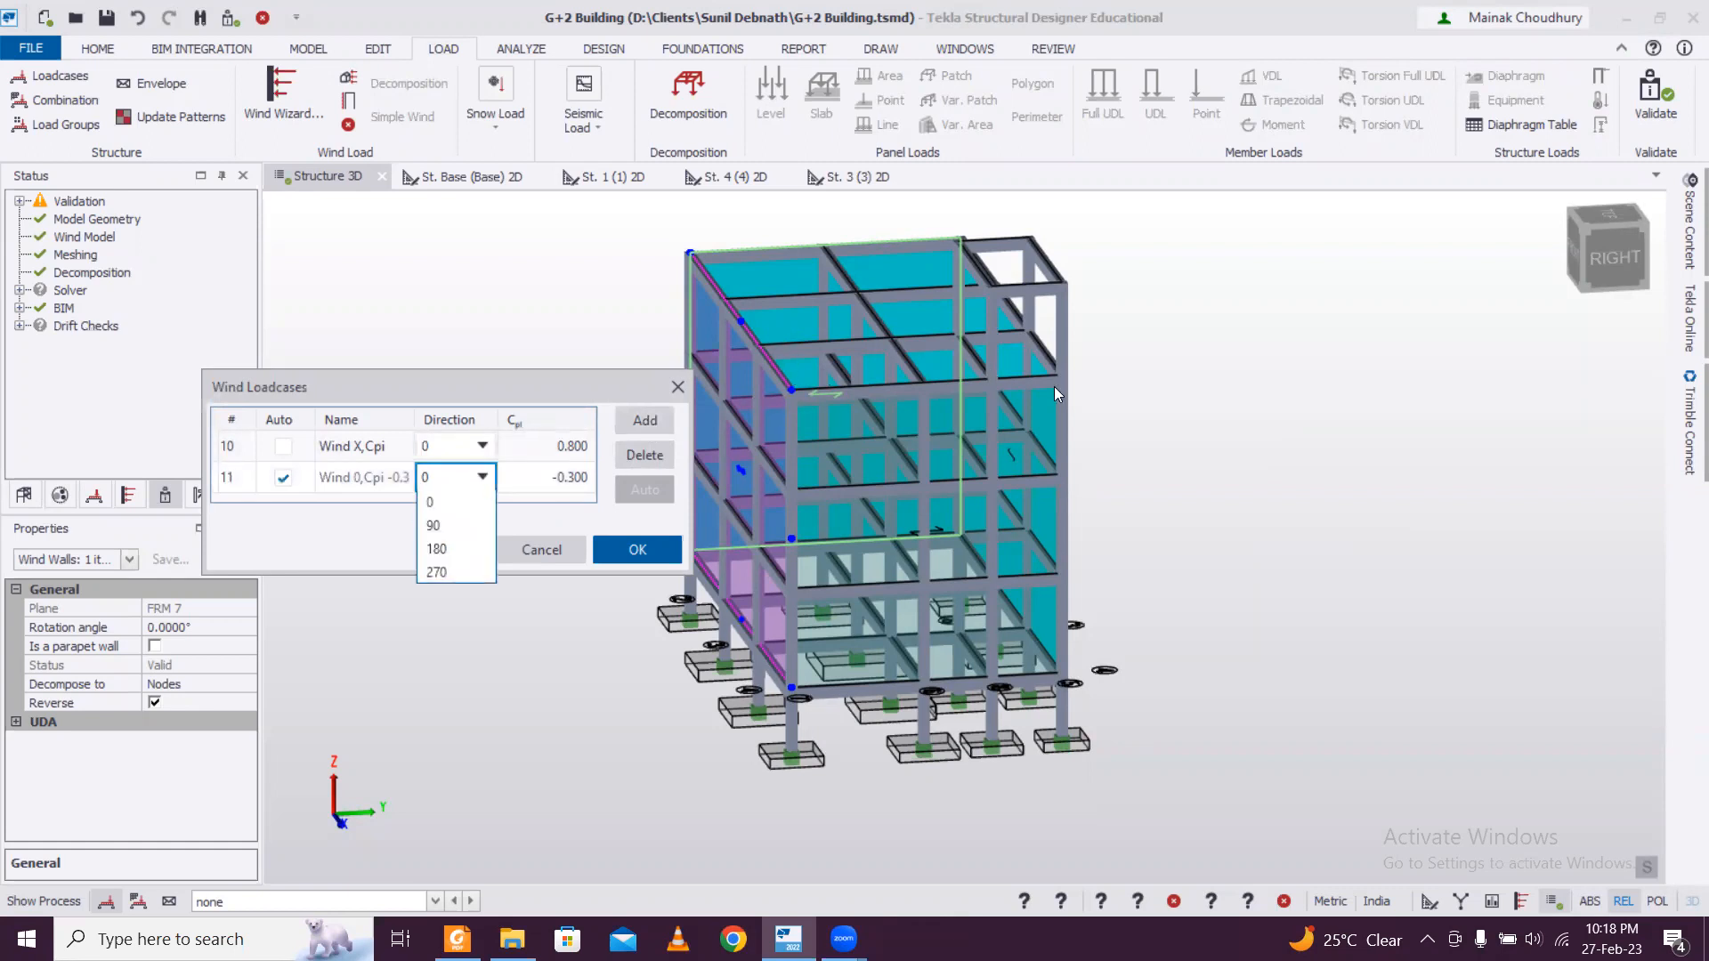
left_click(456, 550)
left_click(555, 477)
left_click(555, 477)
left_click_drag(556, 477, 683, 493)
type("0.5")
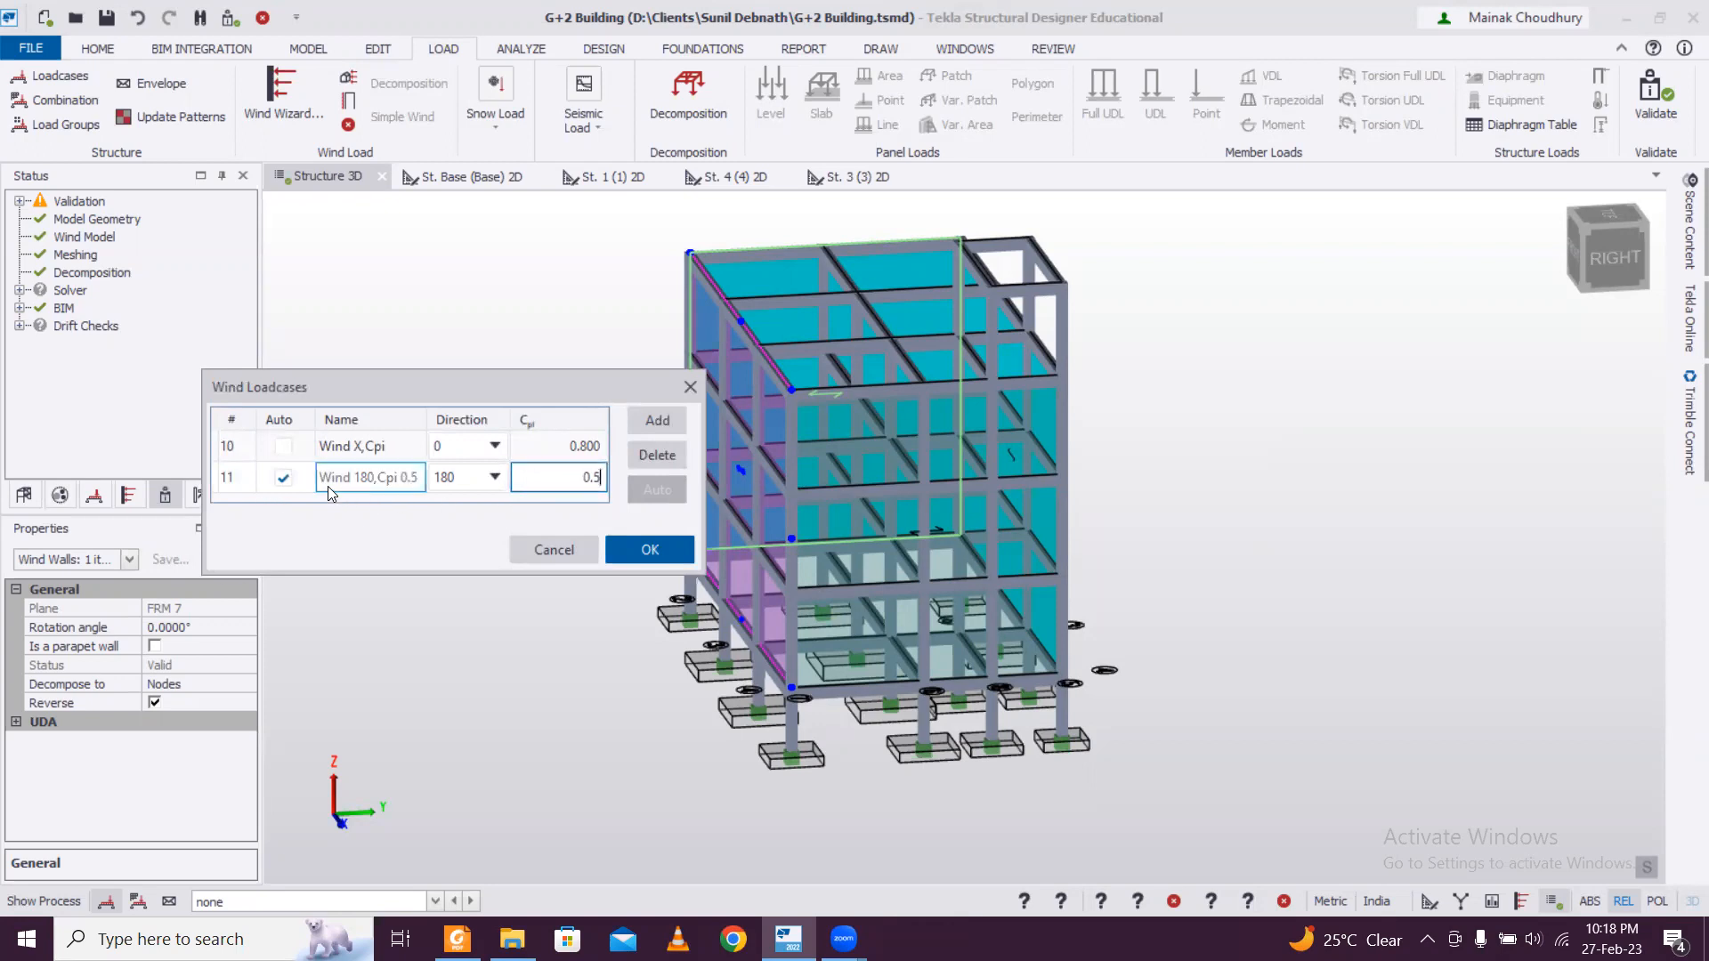
left_click(290, 481)
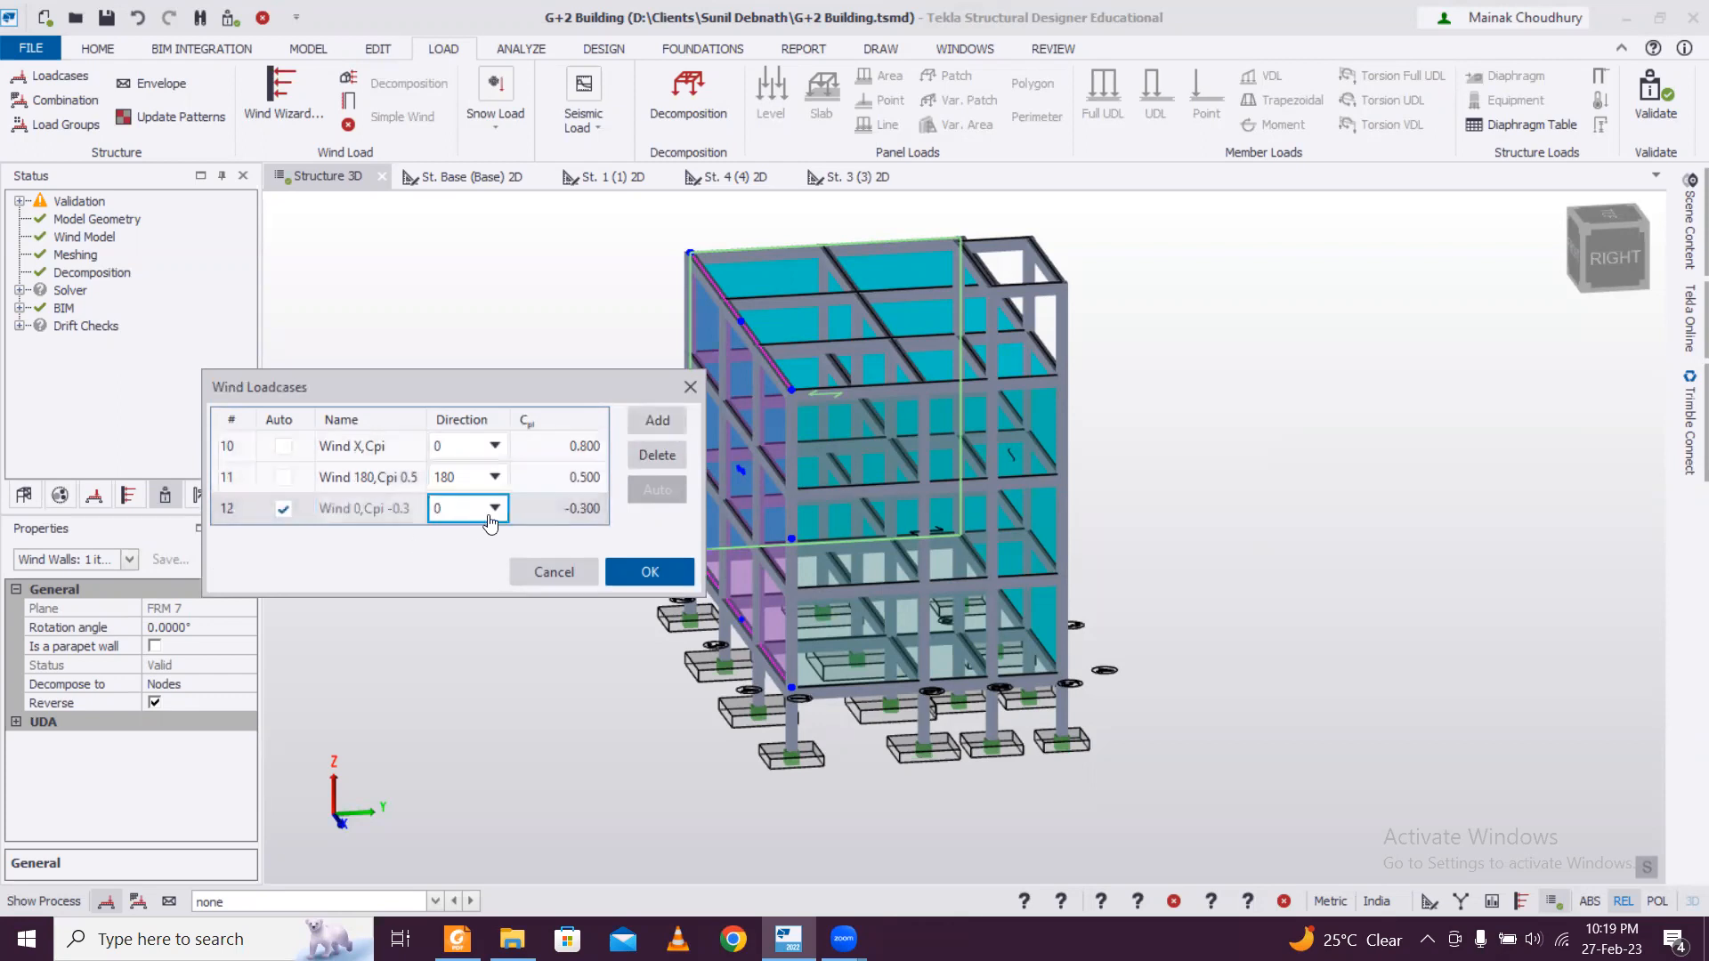
Add a third wind loadcase for direction 90 with Cpi 0.8, keeping its automatic name.
left_click(496, 514)
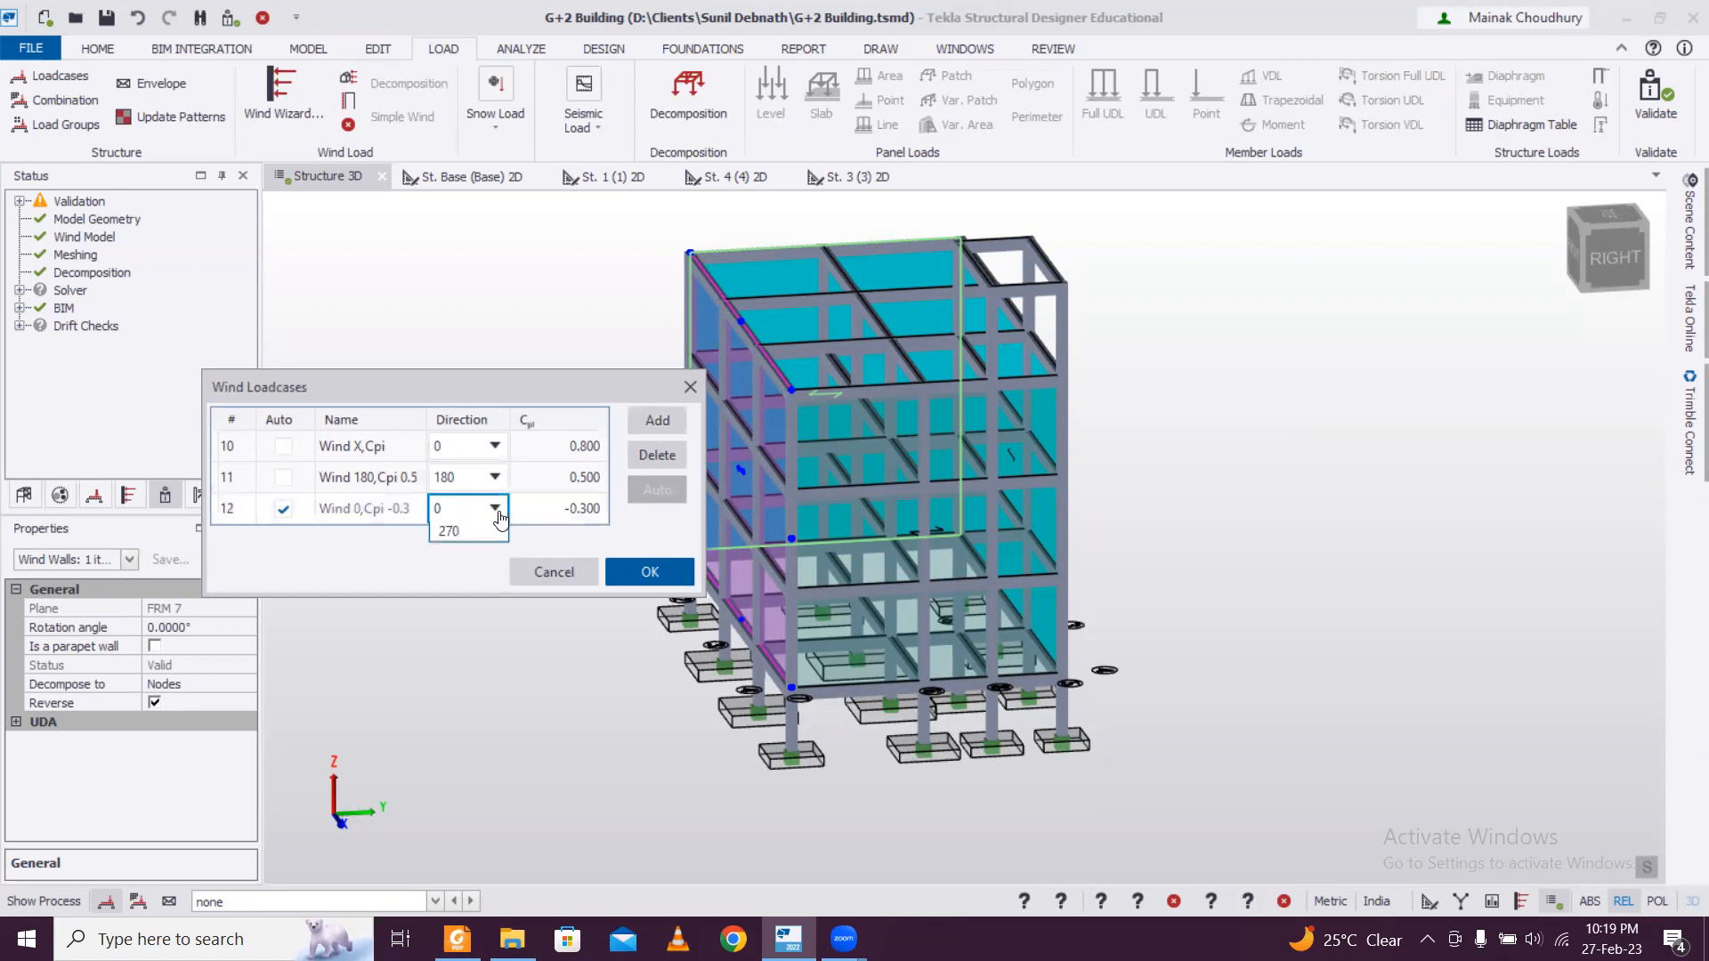
left_click(497, 512)
left_click(495, 514)
left_click(458, 552)
left_click(546, 517)
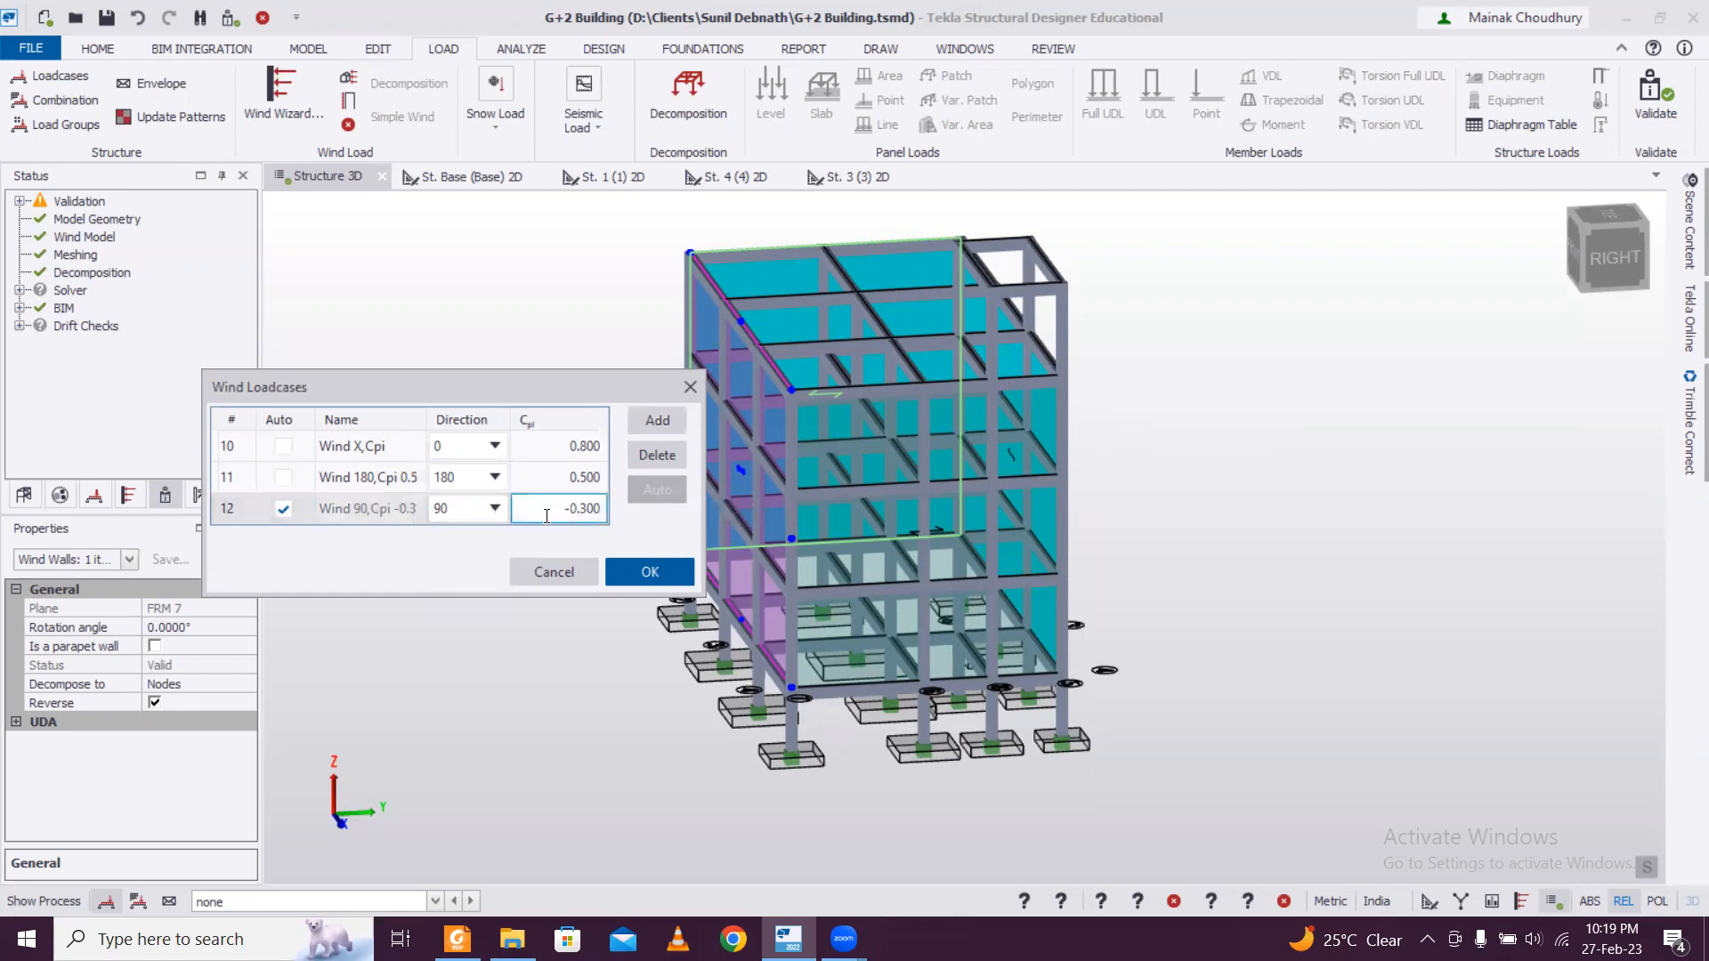
type("0.8")
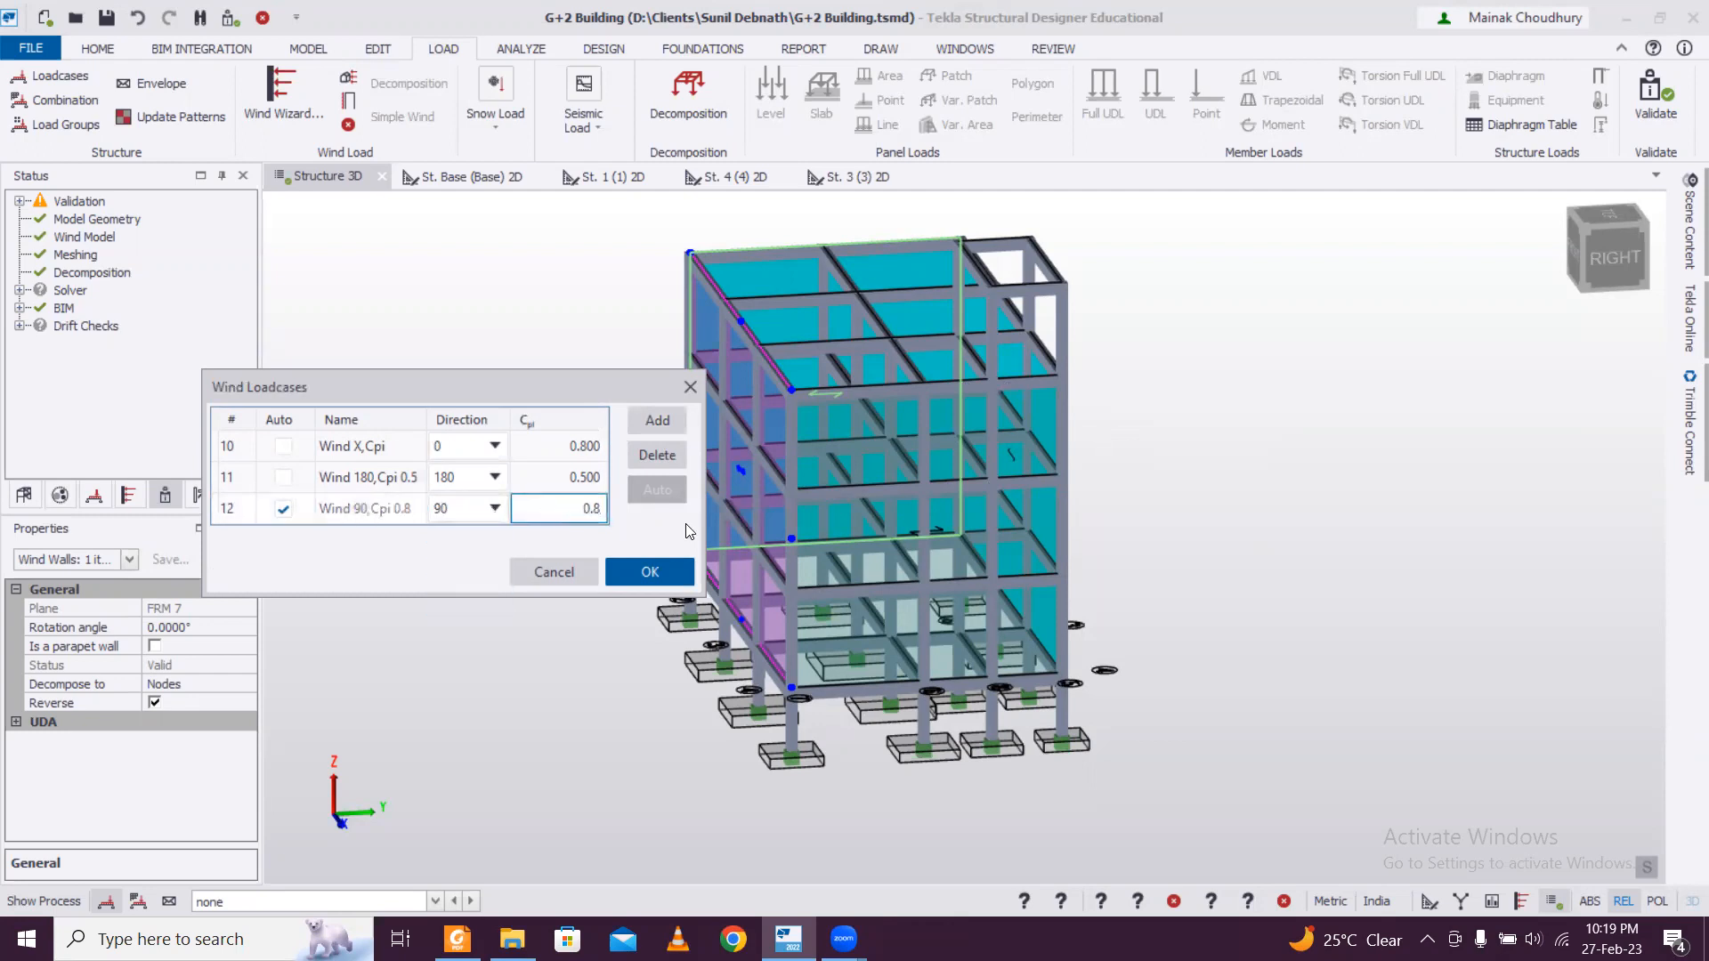
Add a fourth wind loadcase for direction 270 with Cpi 0.5 and accept the wind loadcases.
left_click(656, 424)
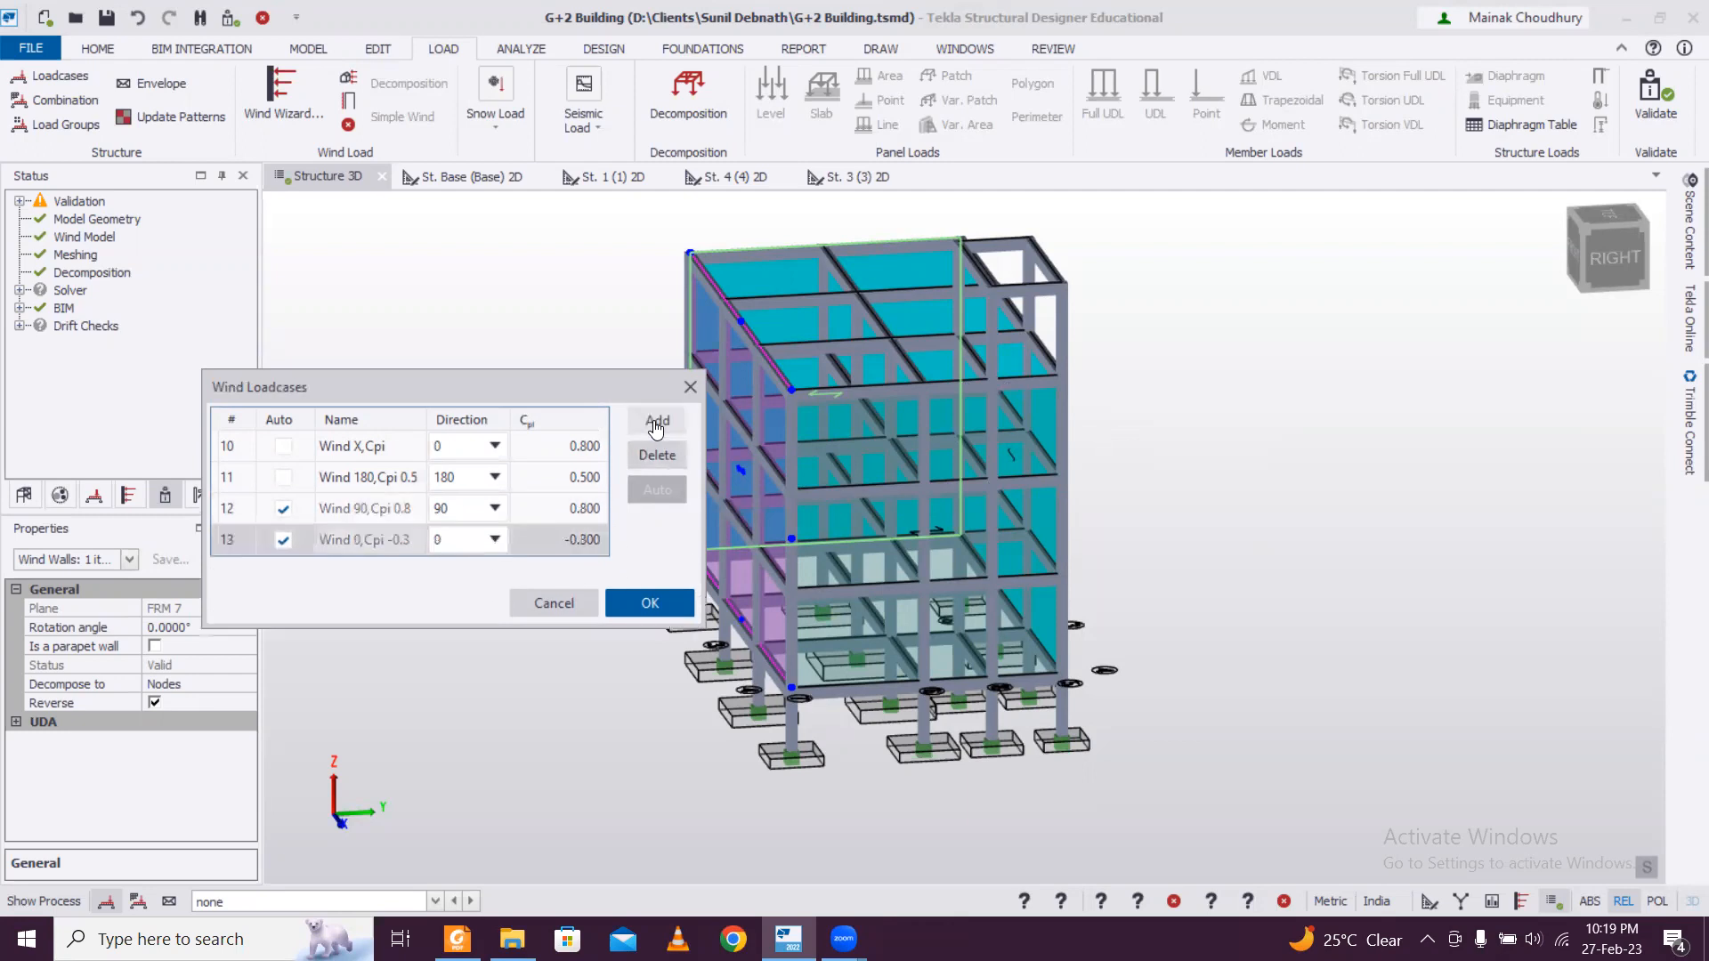
left_click(481, 539)
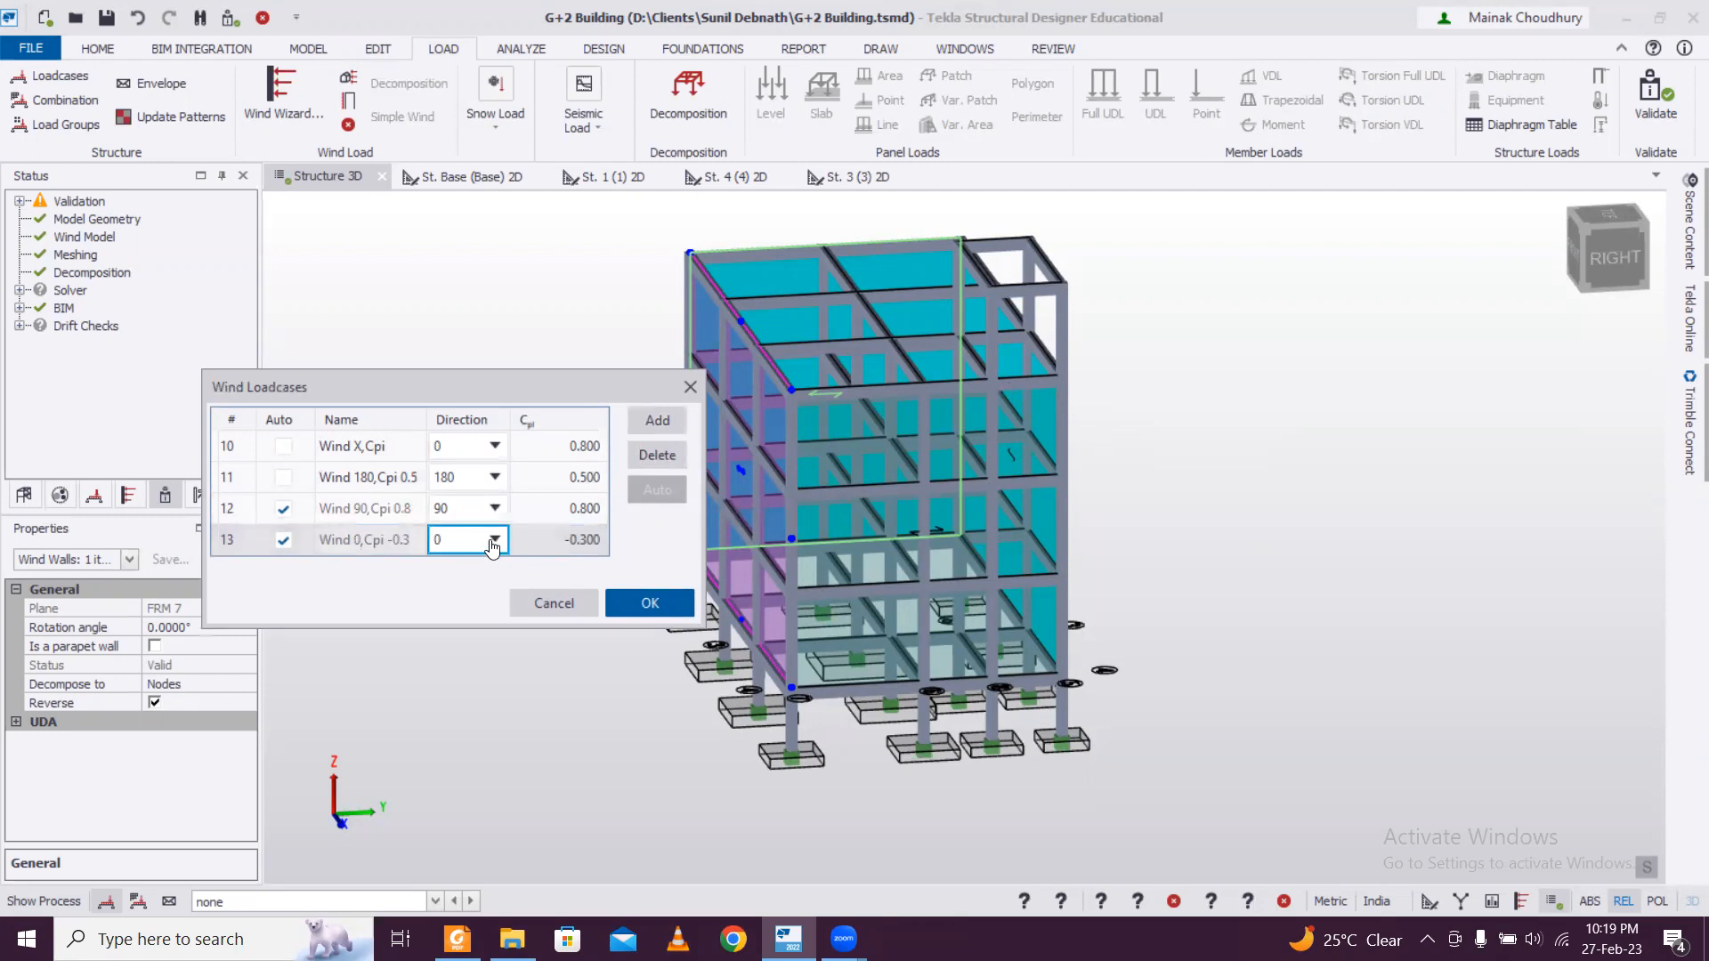
left_click(494, 539)
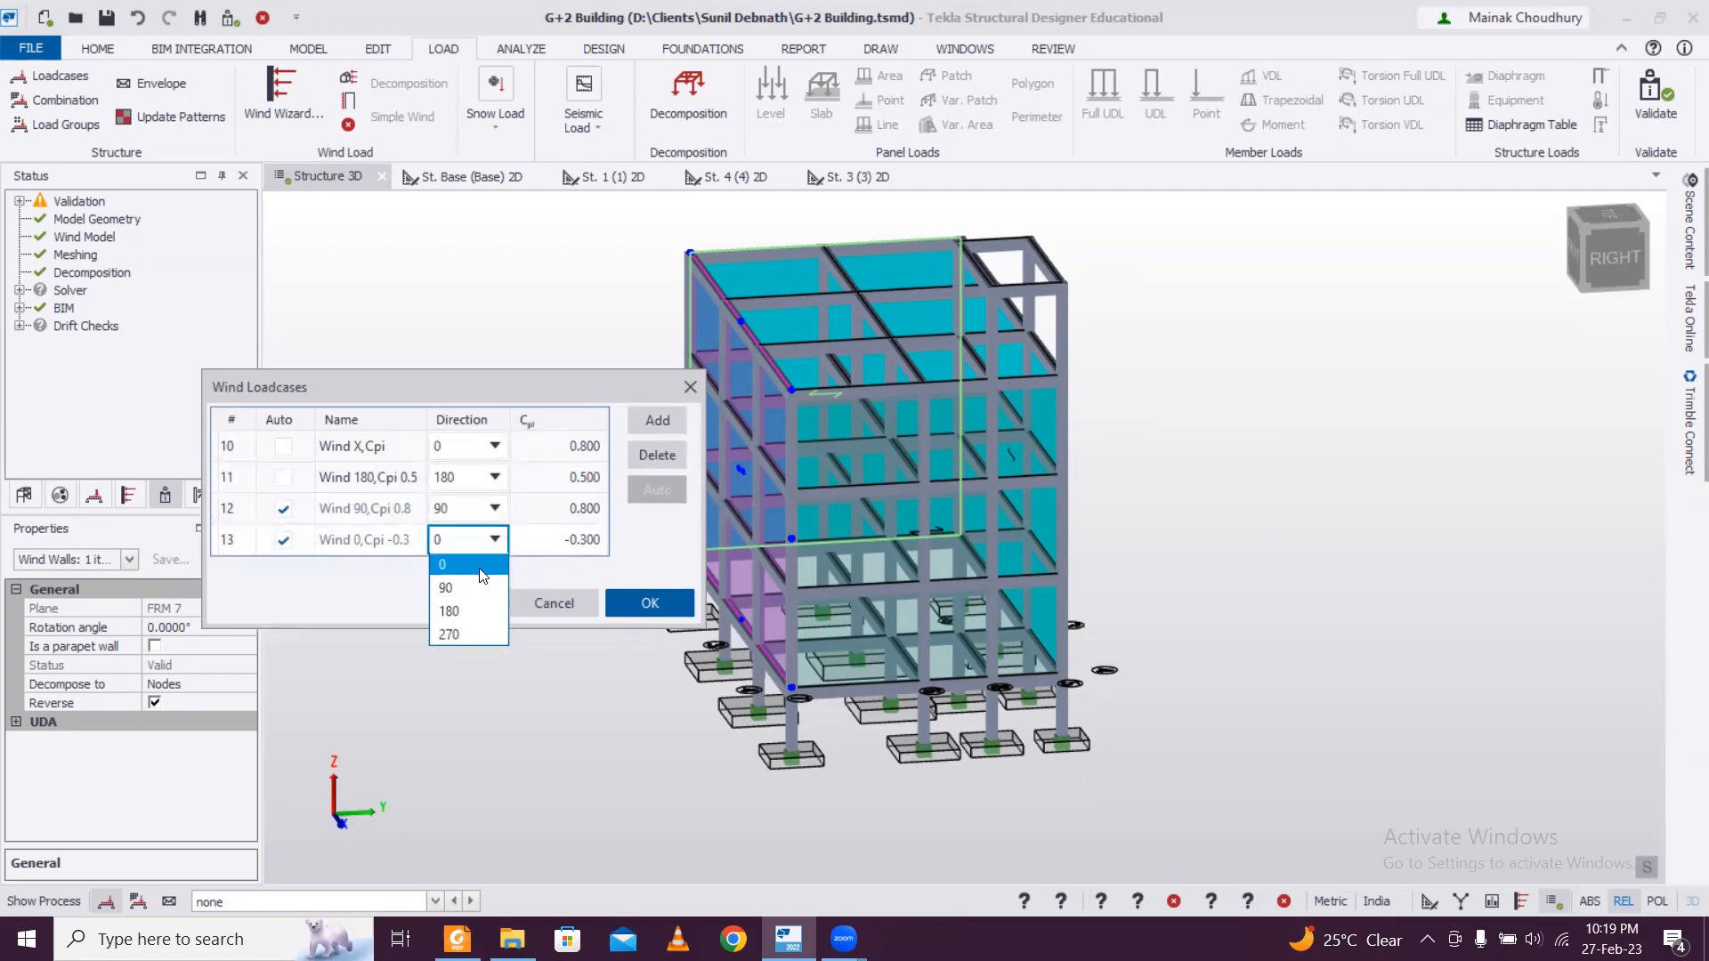
left_click(470, 634)
left_click(595, 543)
left_click_drag(551, 540, 690, 548)
type("0.5")
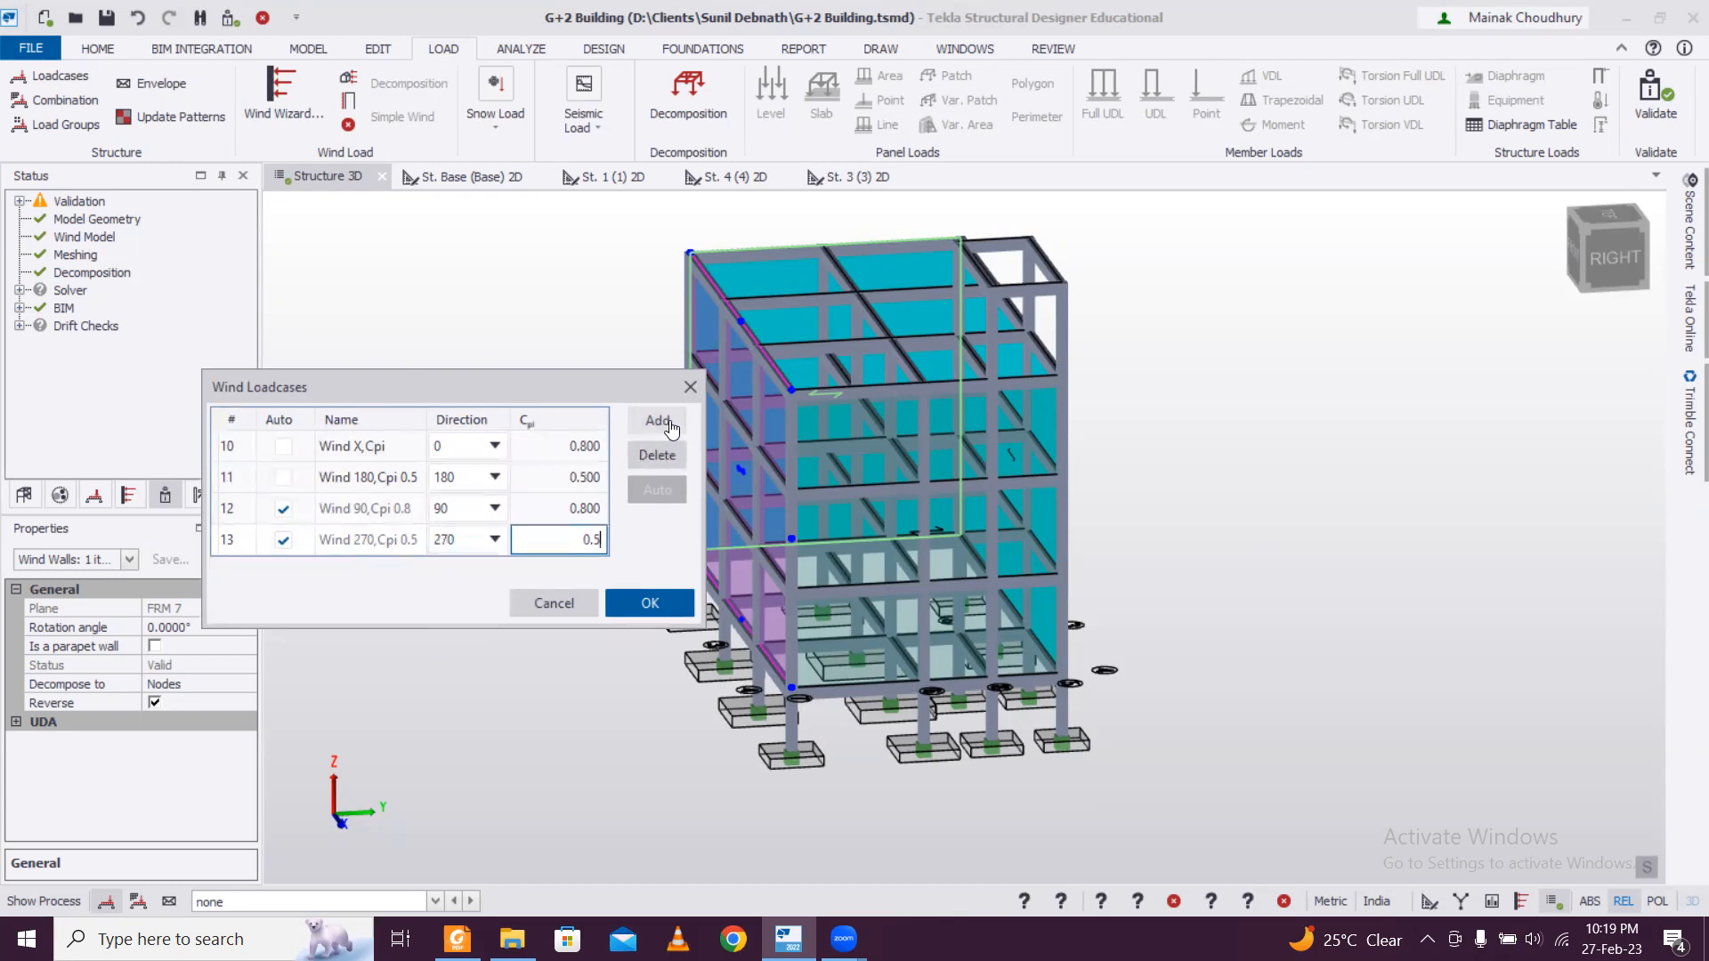
left_click(654, 605)
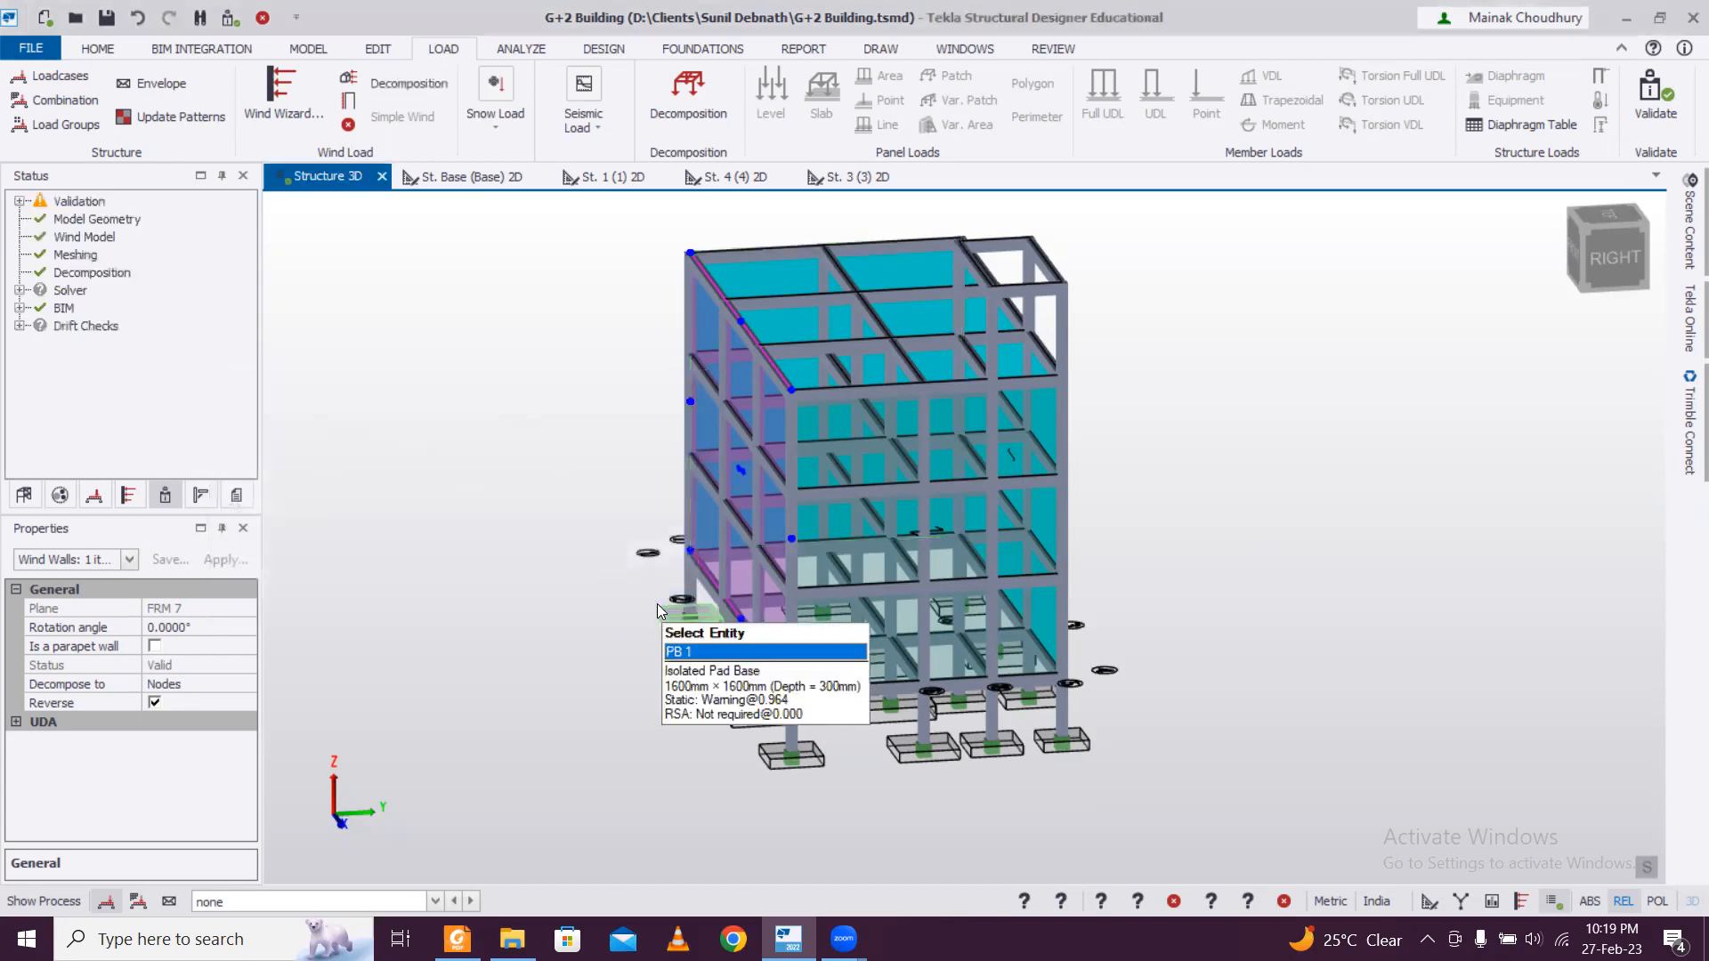
right_click_drag(1186, 601, 677, 559)
scroll(931, 569, "down", 1)
middle_click_drag(784, 548, 877, 607)
right_click_drag(619, 541, 755, 511)
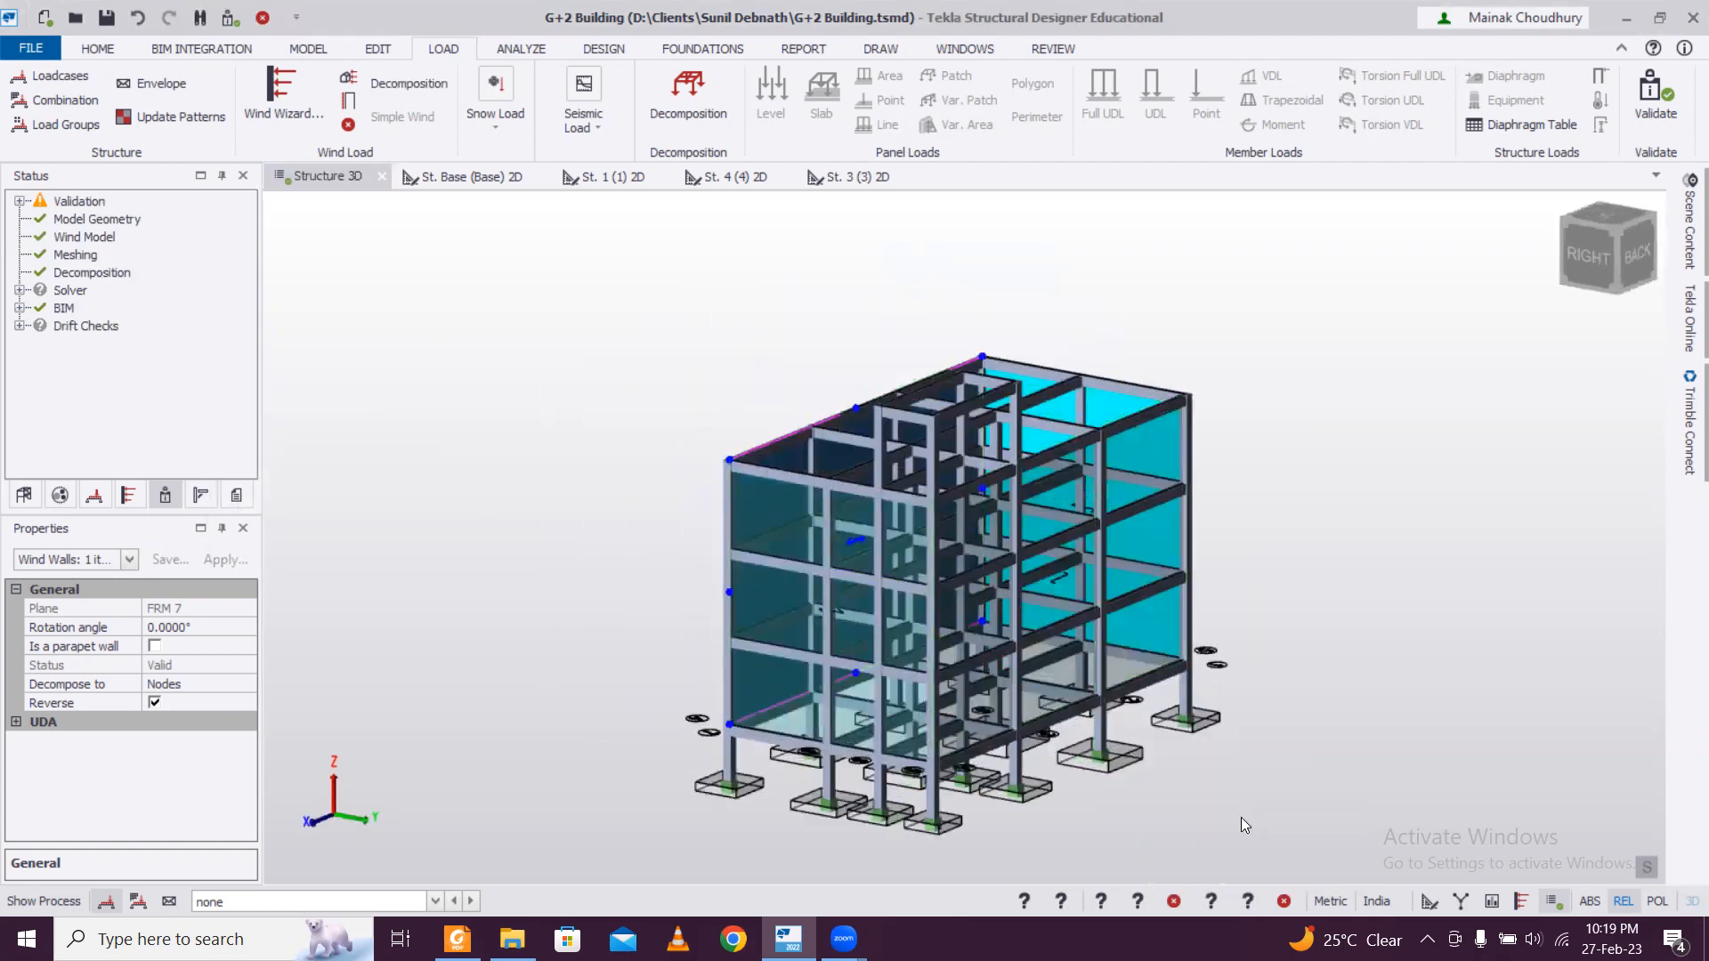
left_click(594, 558)
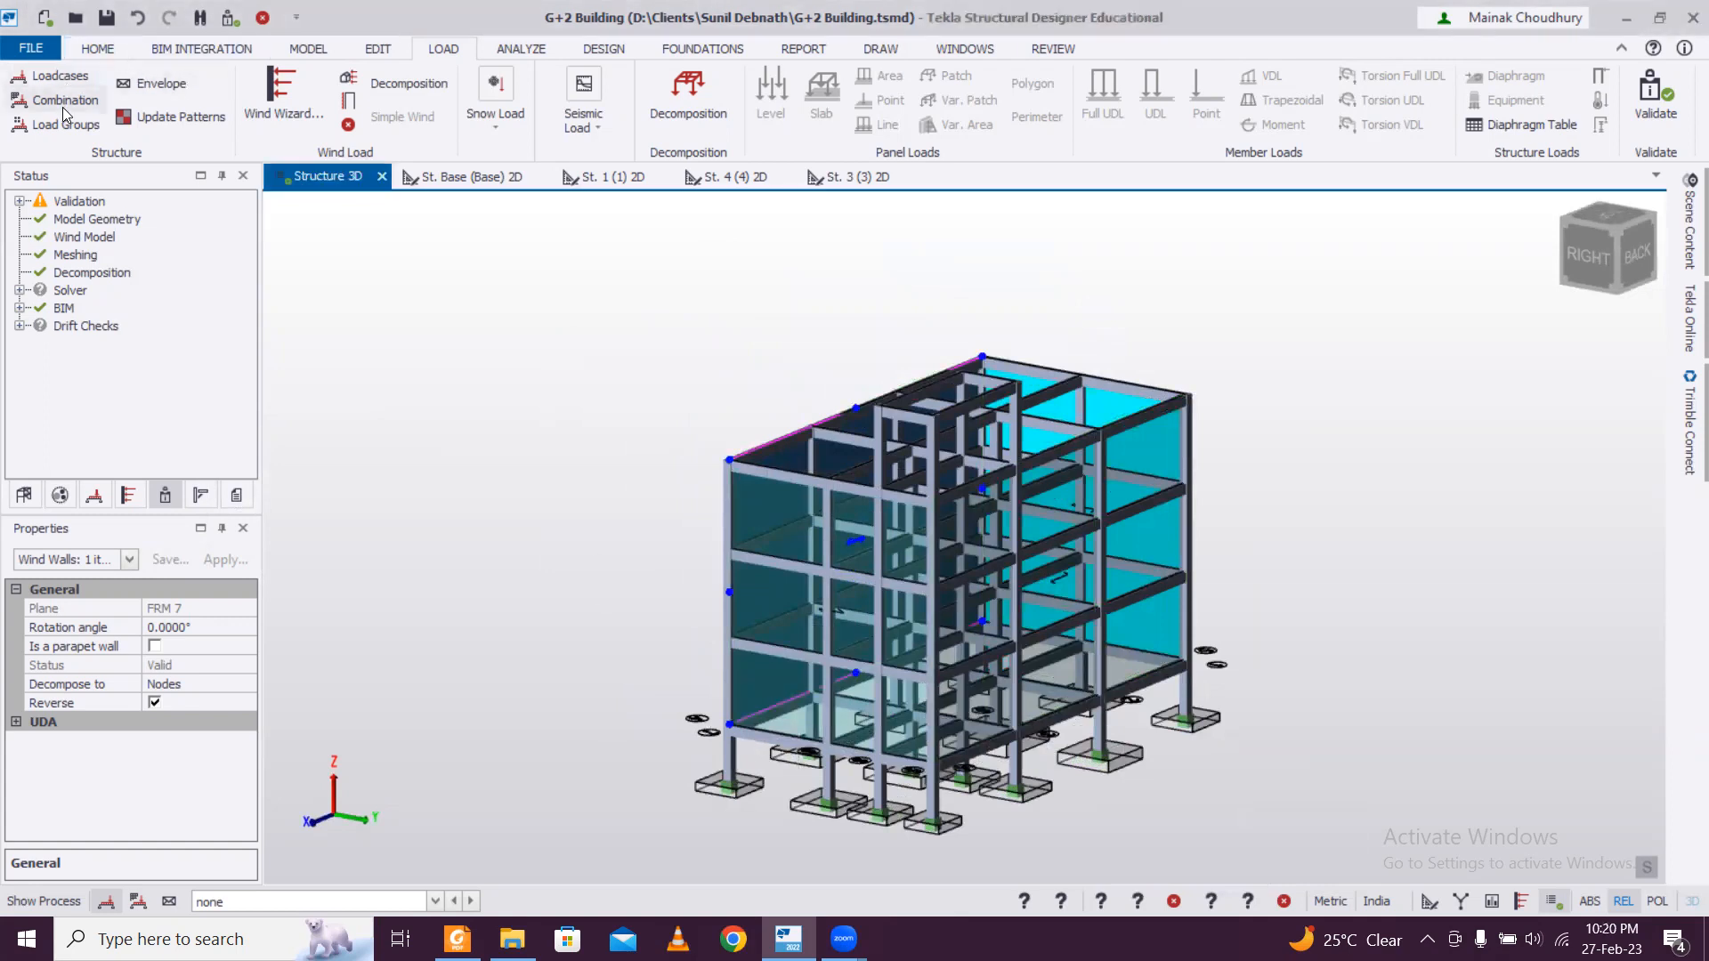
Generate the Operating load combinations with the default factors, deleting all previously generated ones, and accept the loading.
left_click(66, 103)
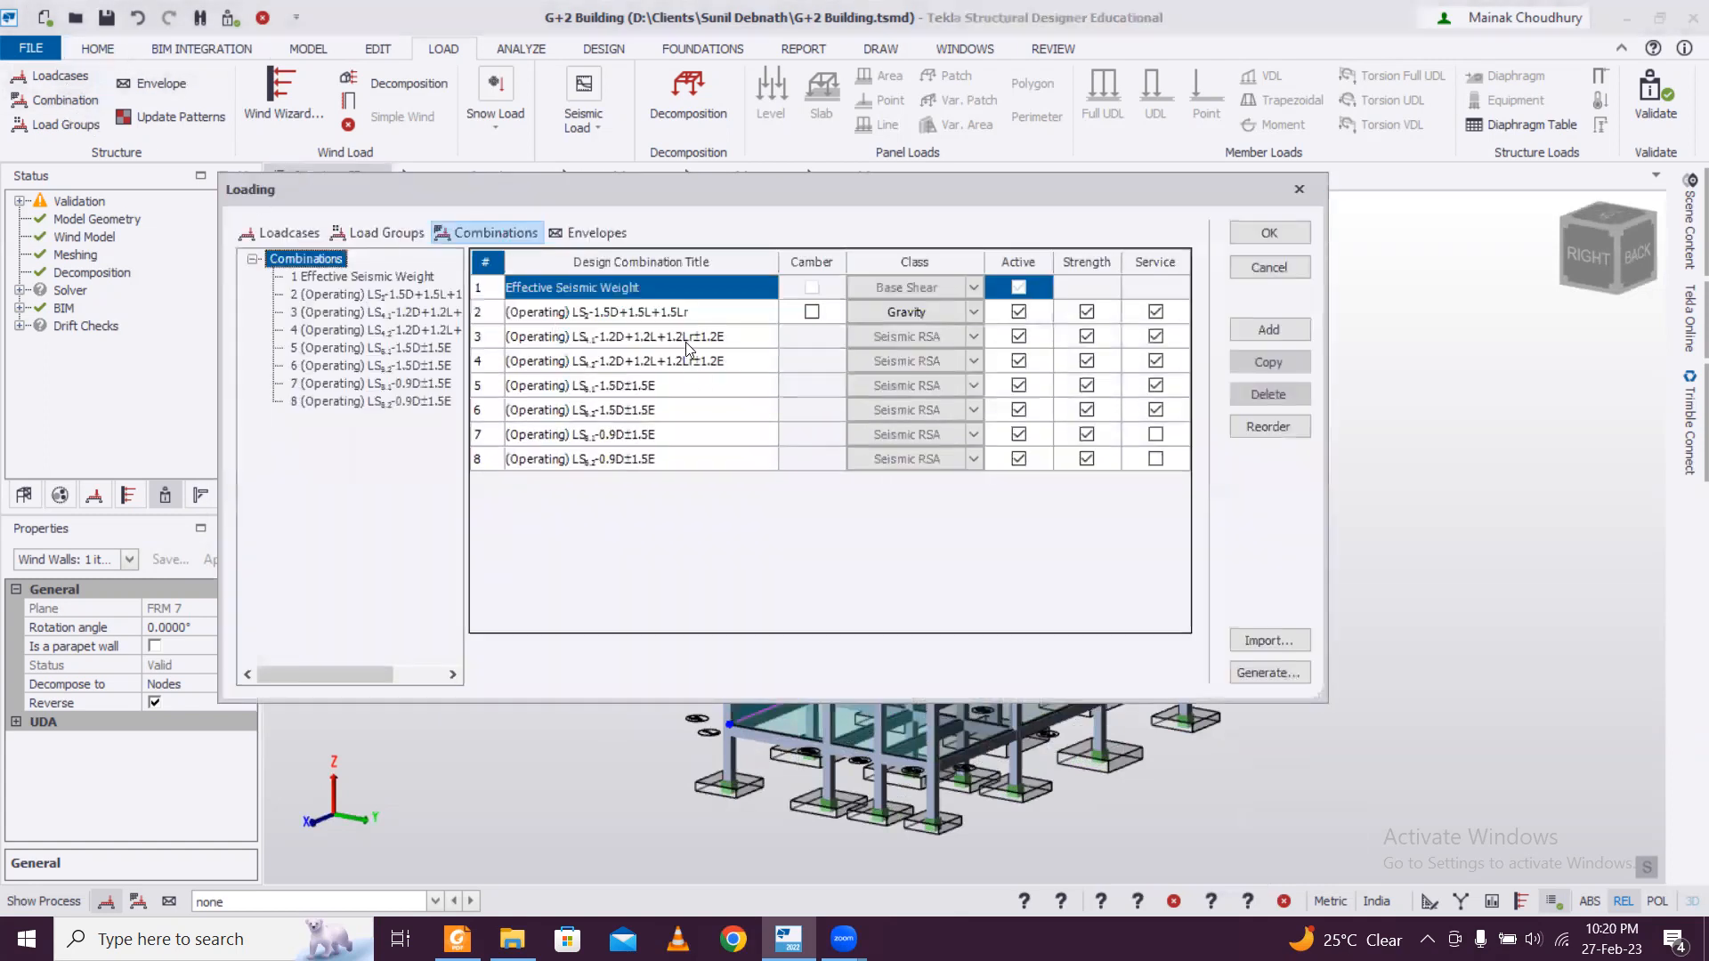
left_click(1278, 673)
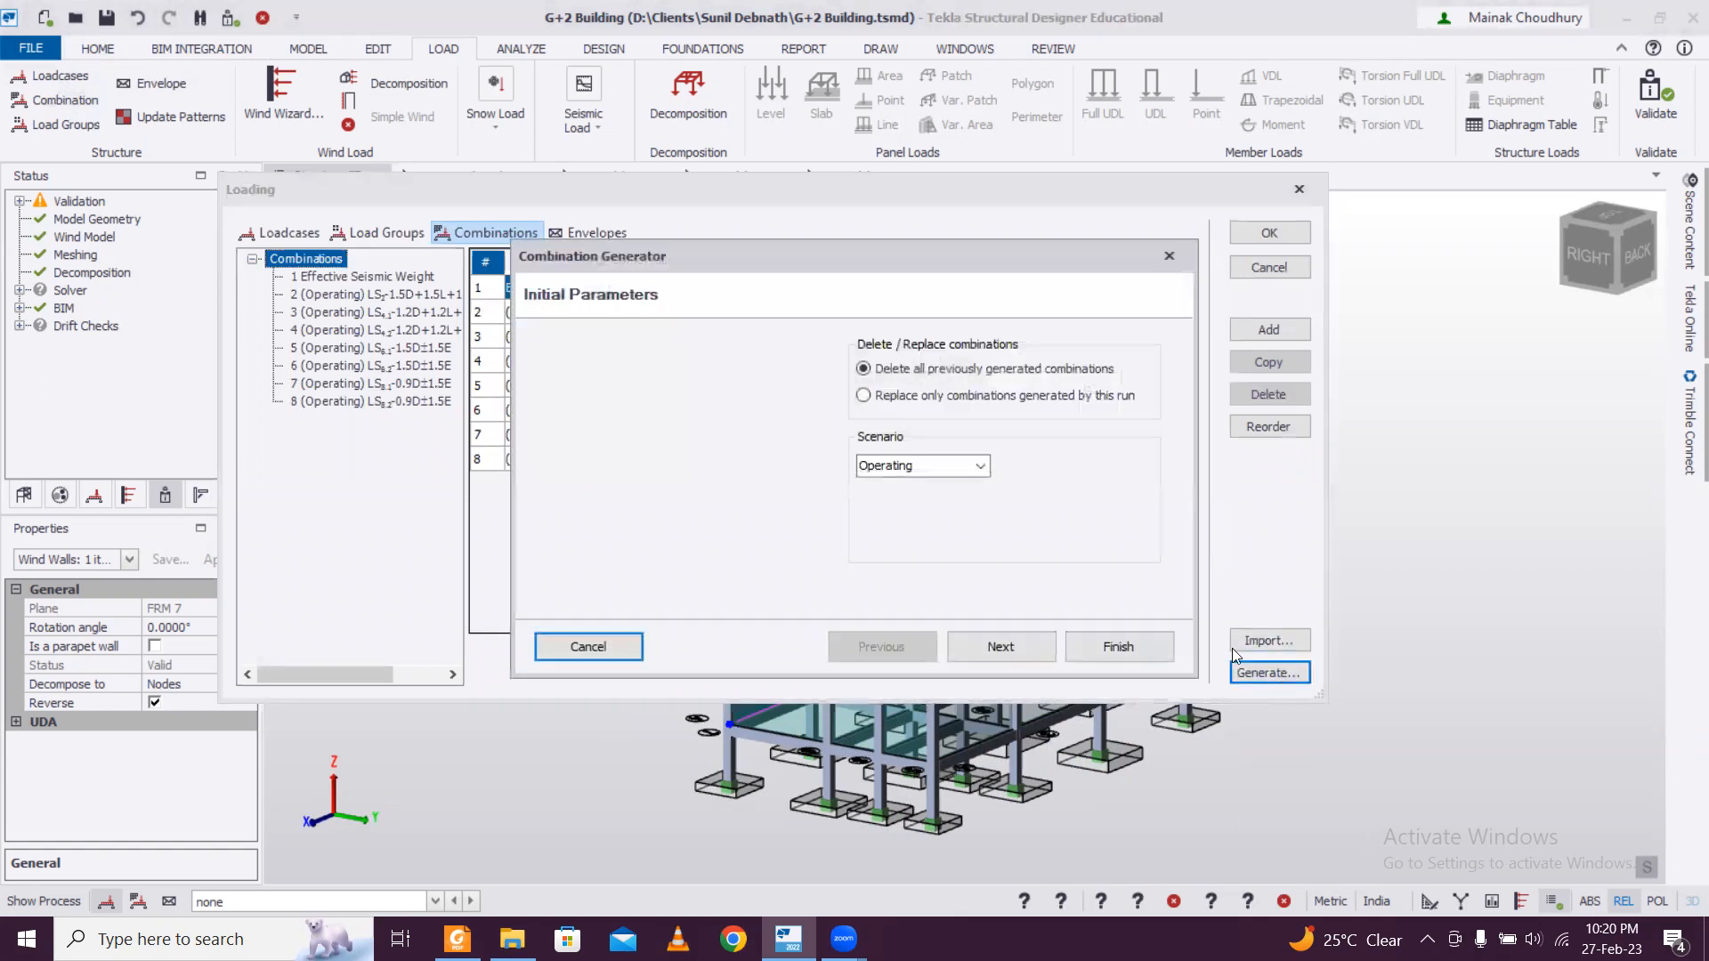
left_click(995, 644)
left_click(999, 643)
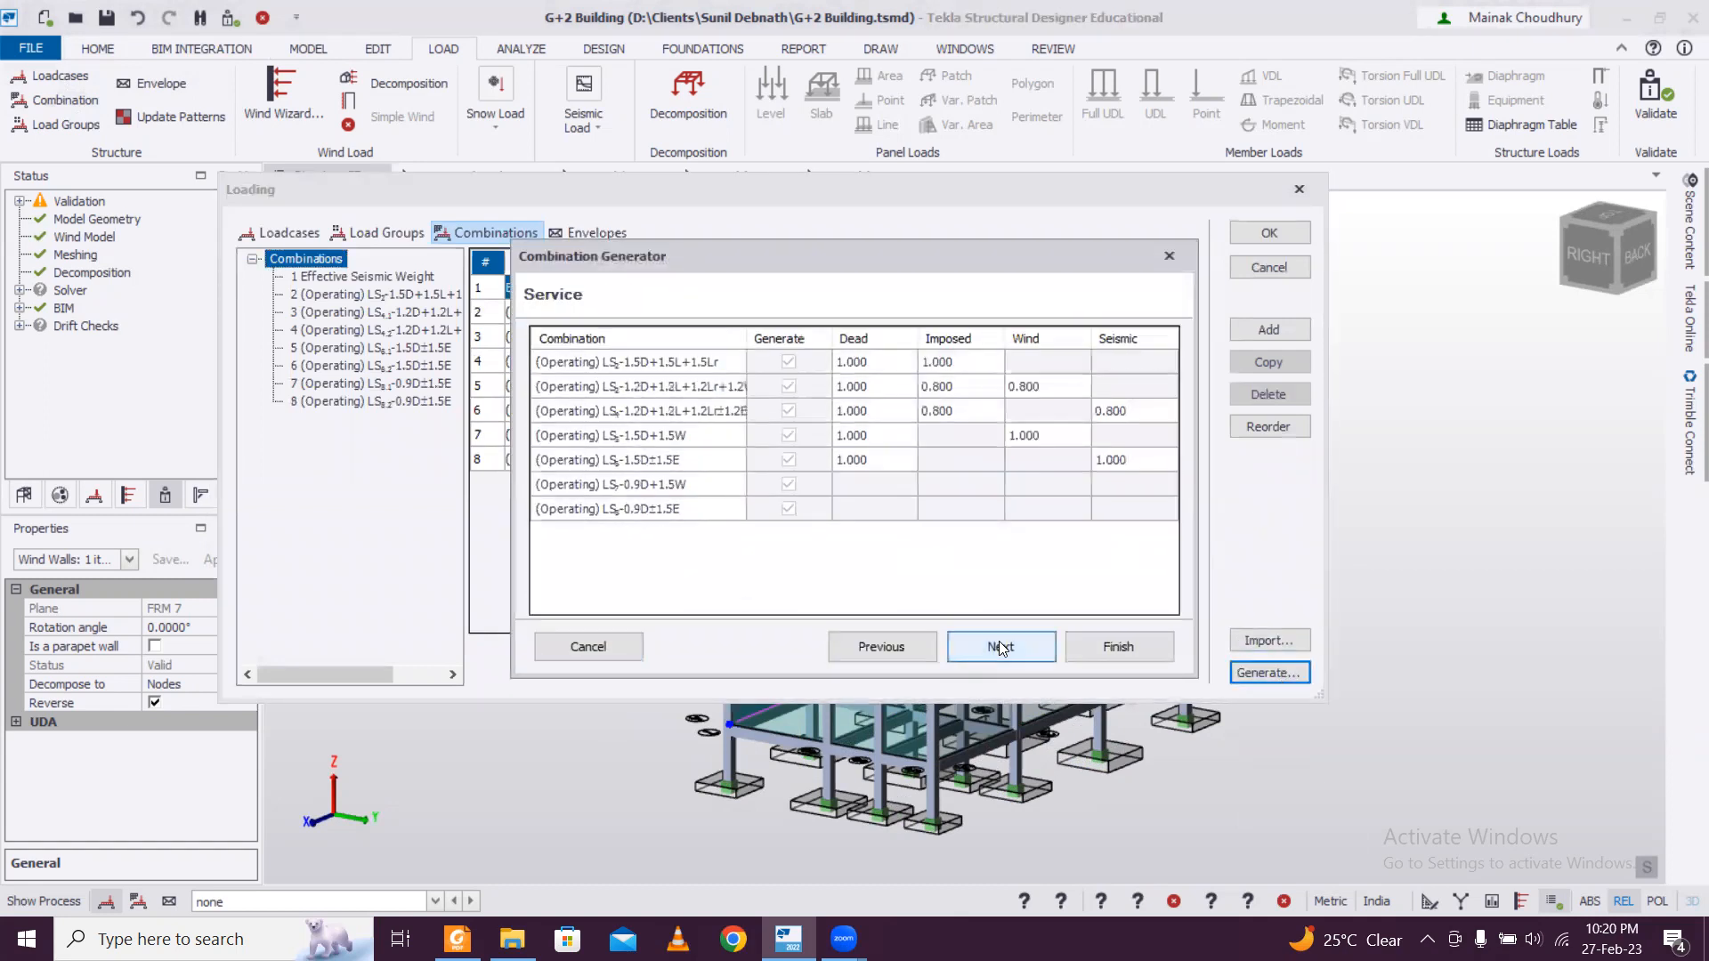
left_click(994, 649)
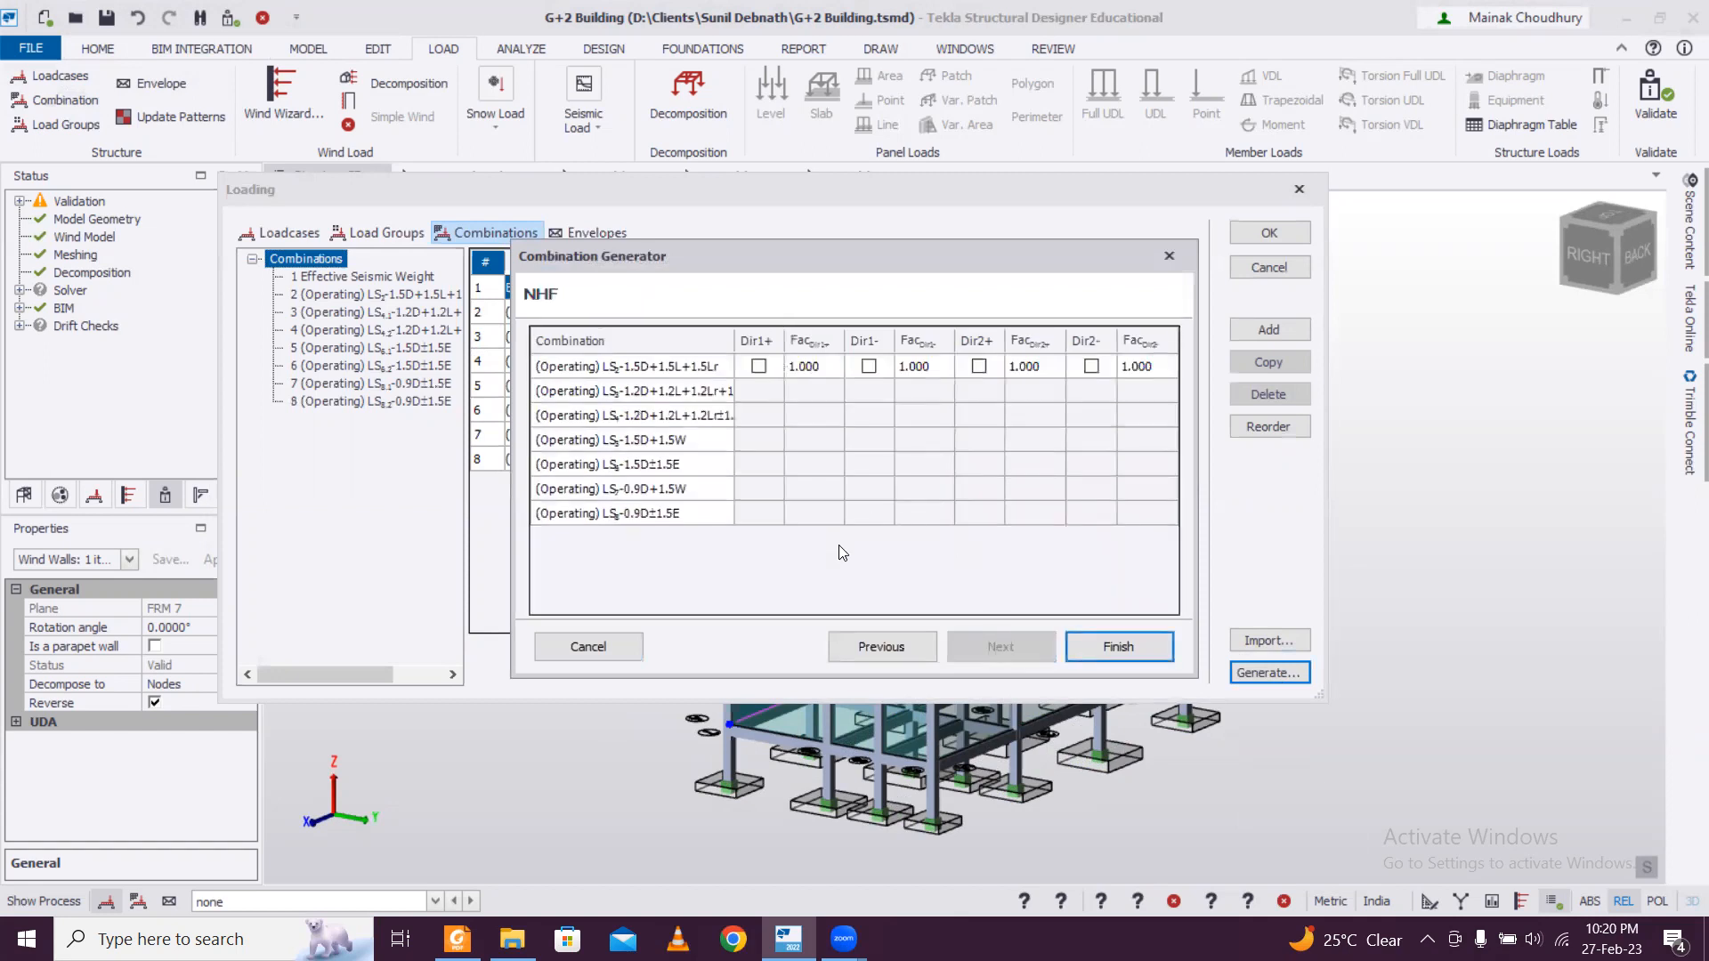
left_click(1144, 647)
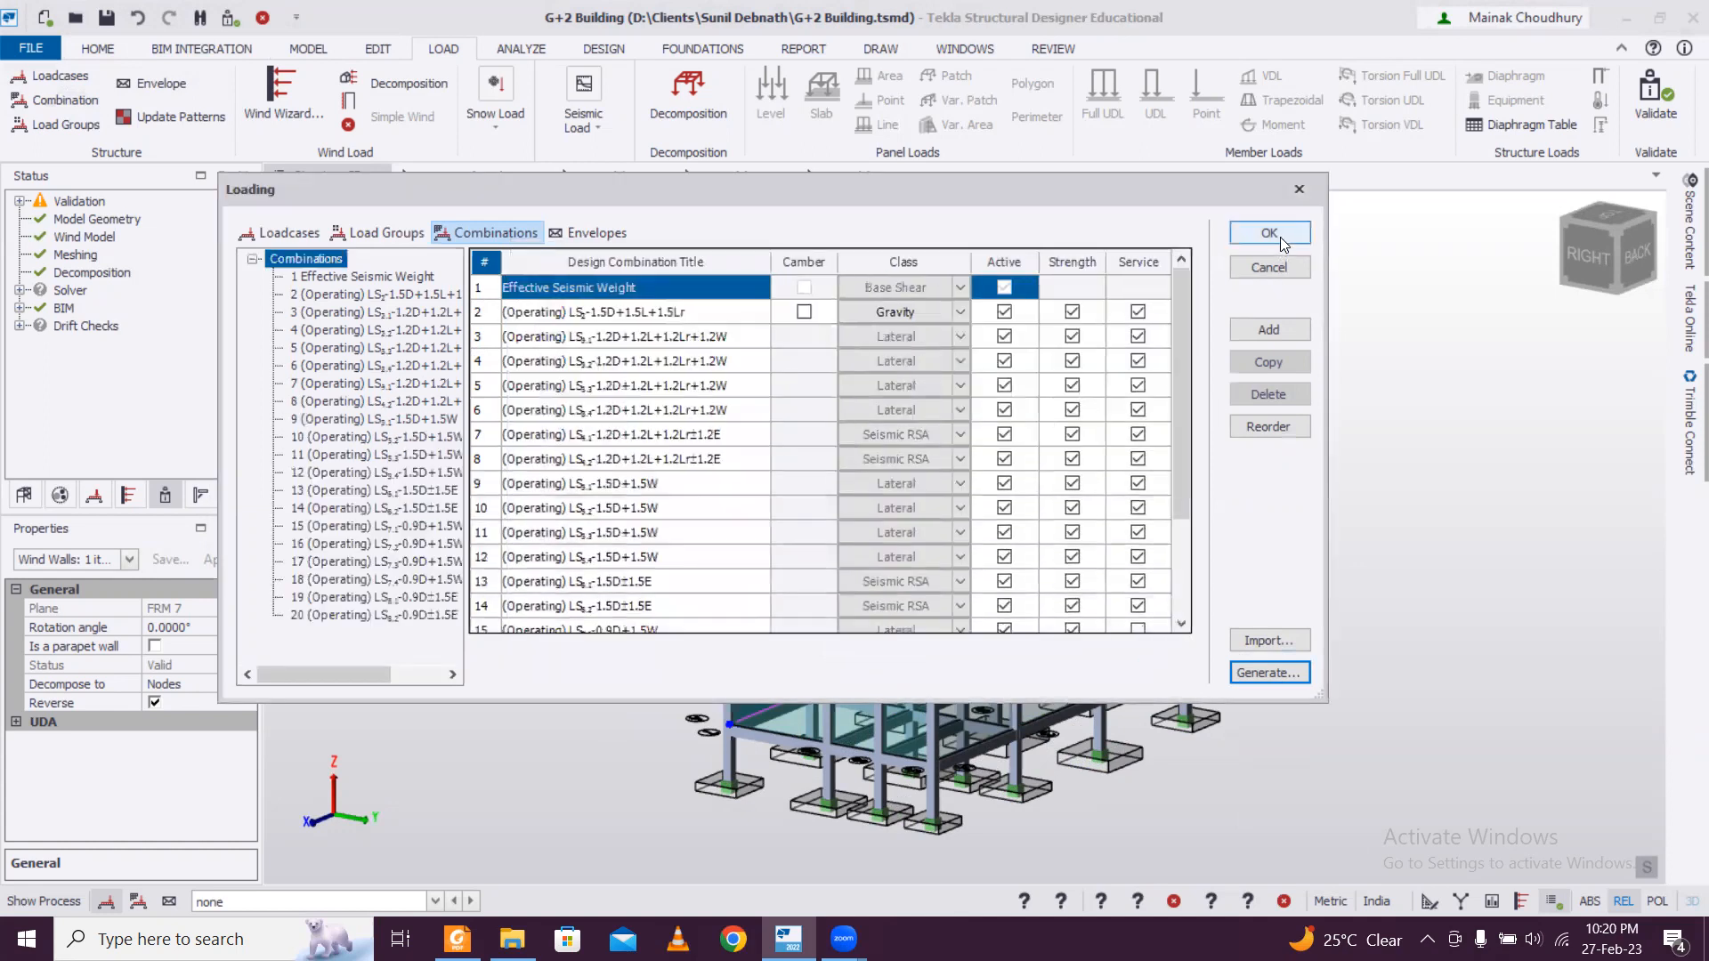
left_click(1272, 233)
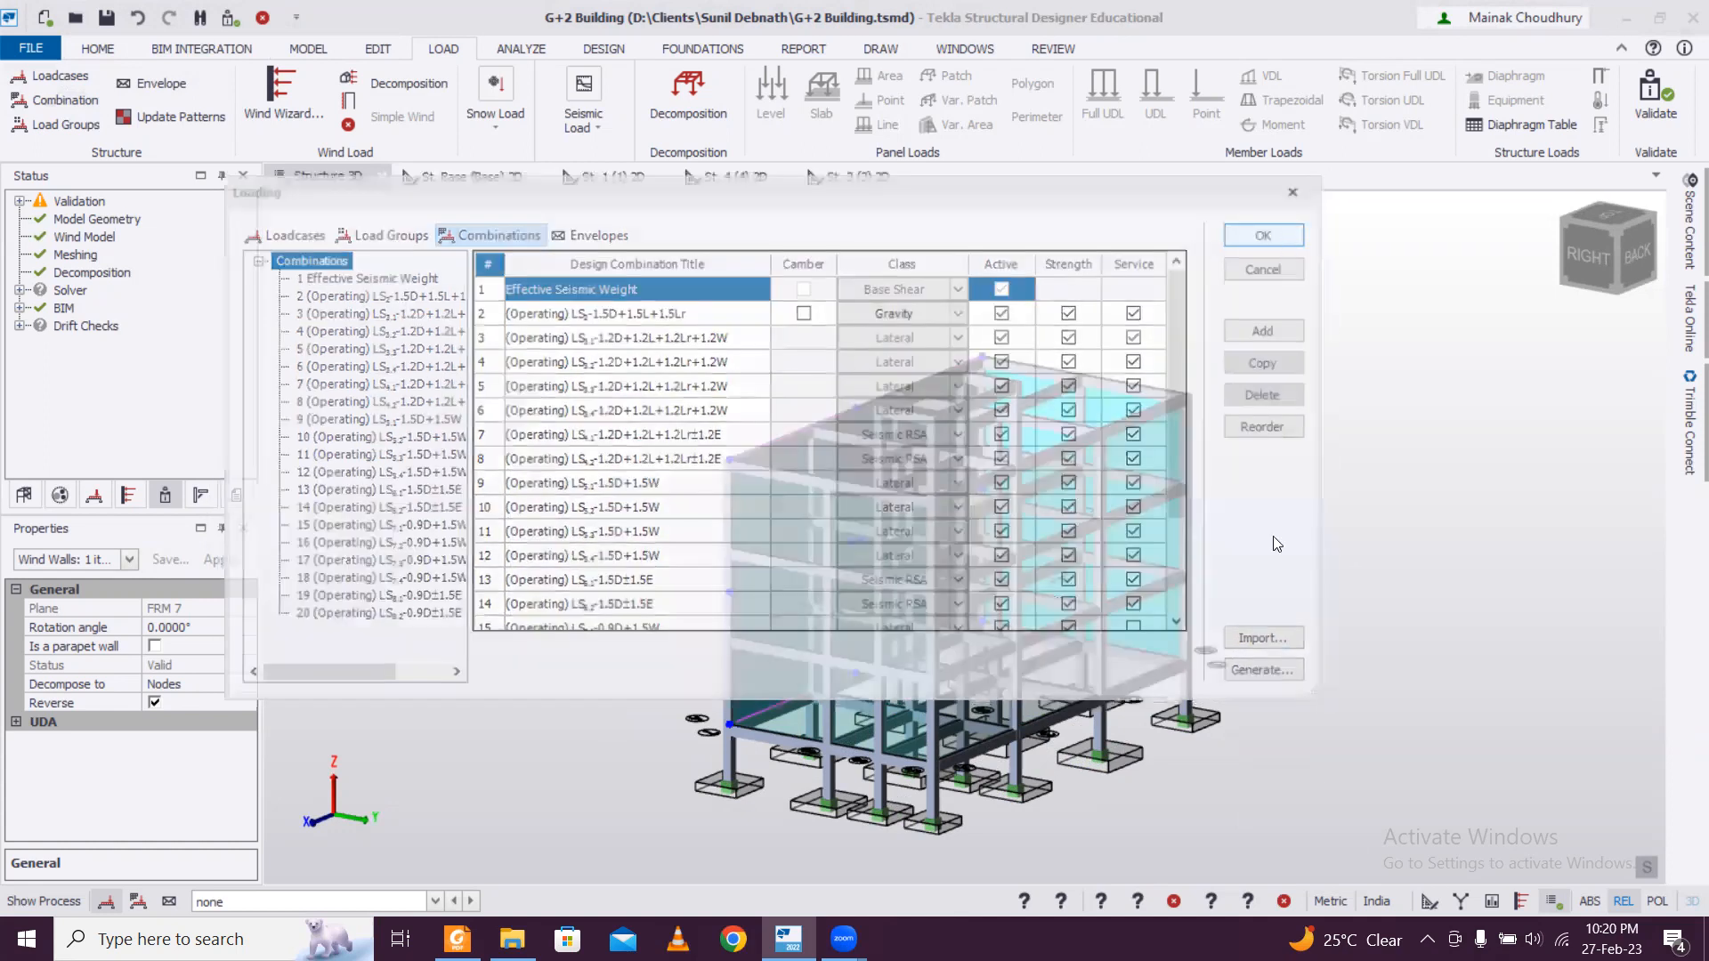
Run the static analysis and design of the building.
scroll(1171, 667, "down", 3)
scroll(1186, 691, "up", 4)
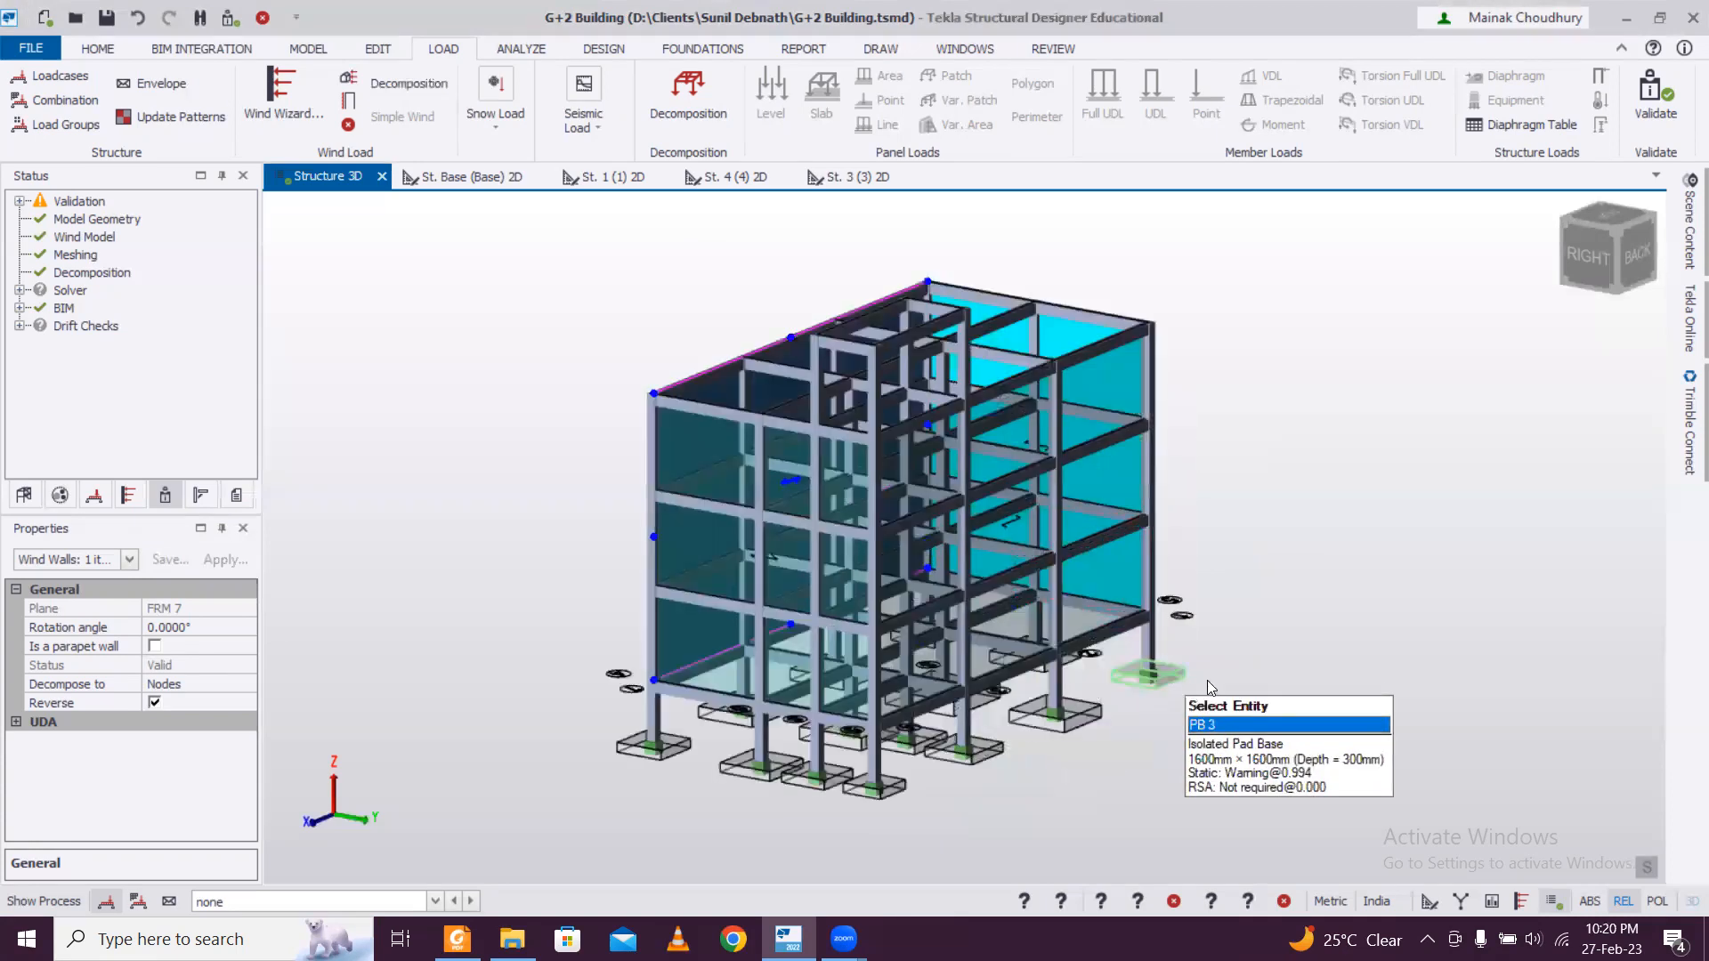
middle_click_drag(1219, 843, 1250, 745)
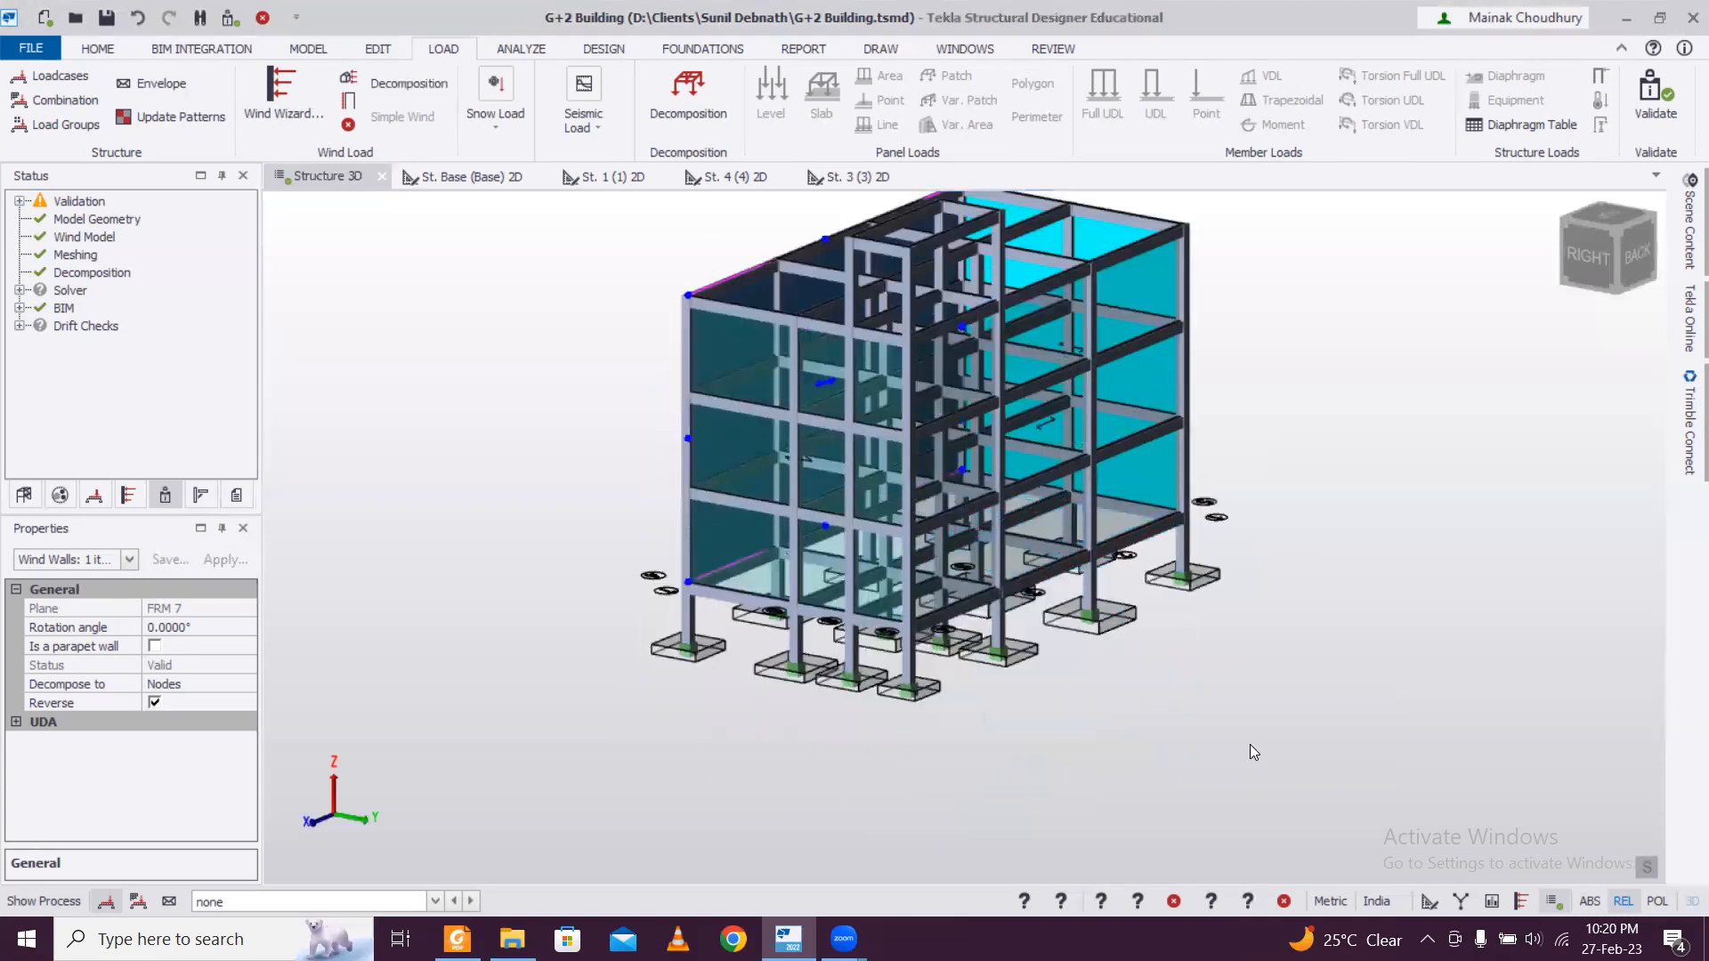
left_click(531, 52)
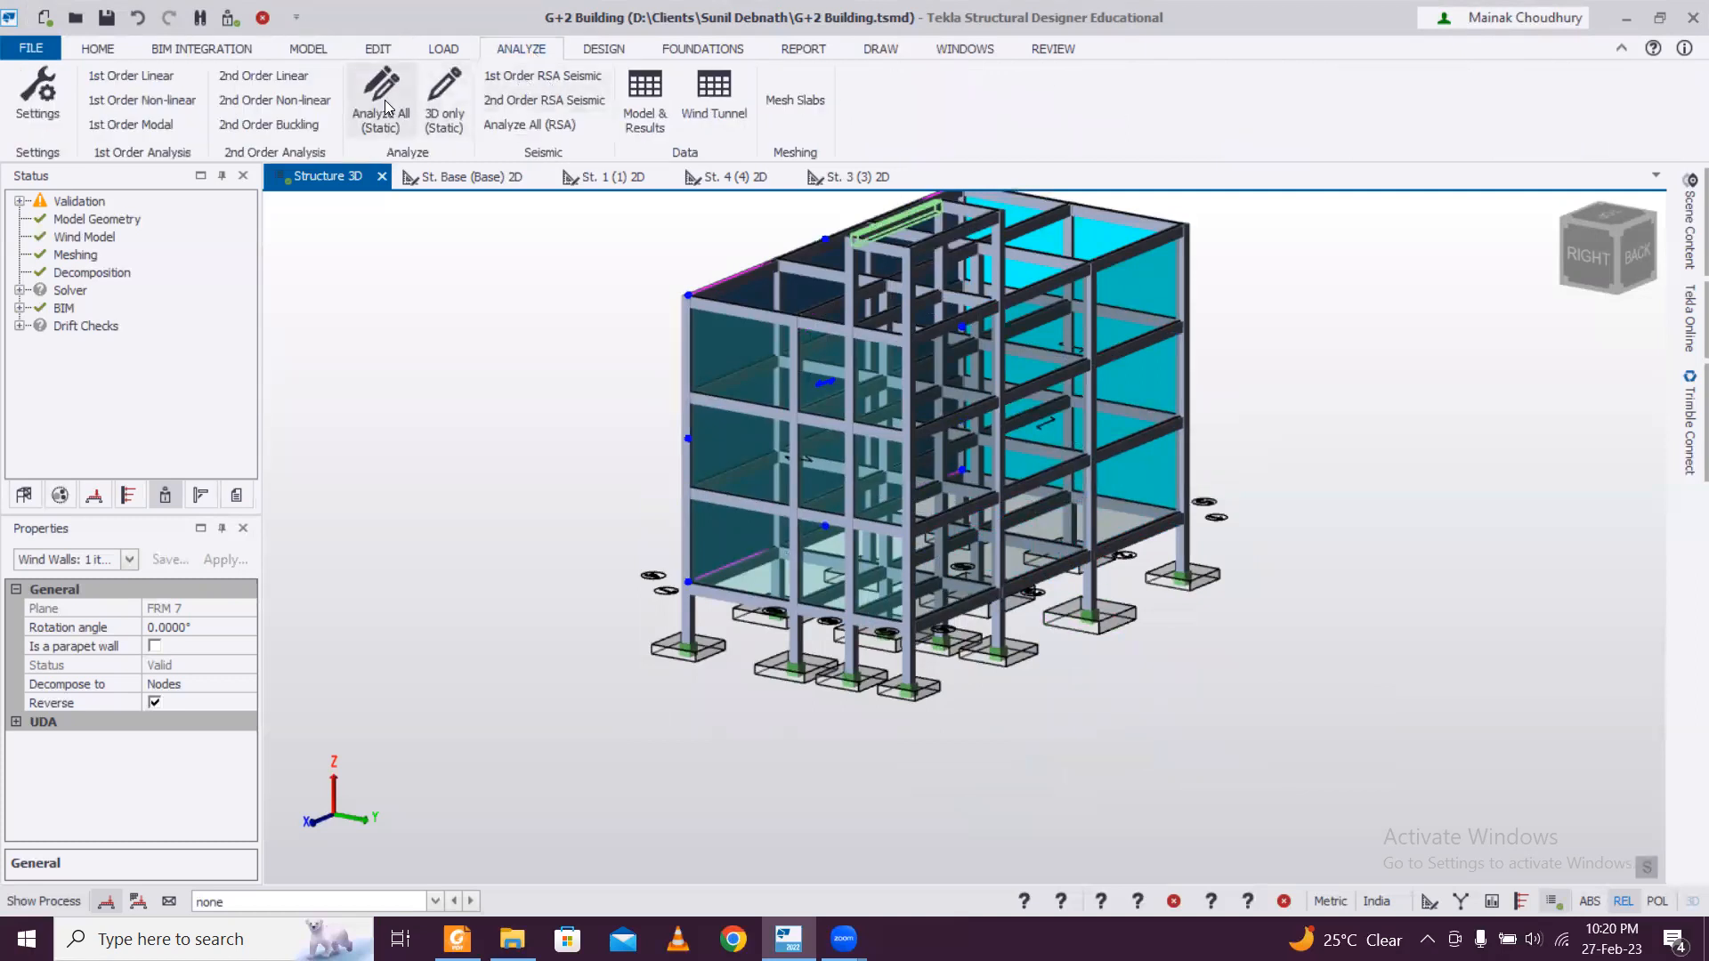
left_click(604, 49)
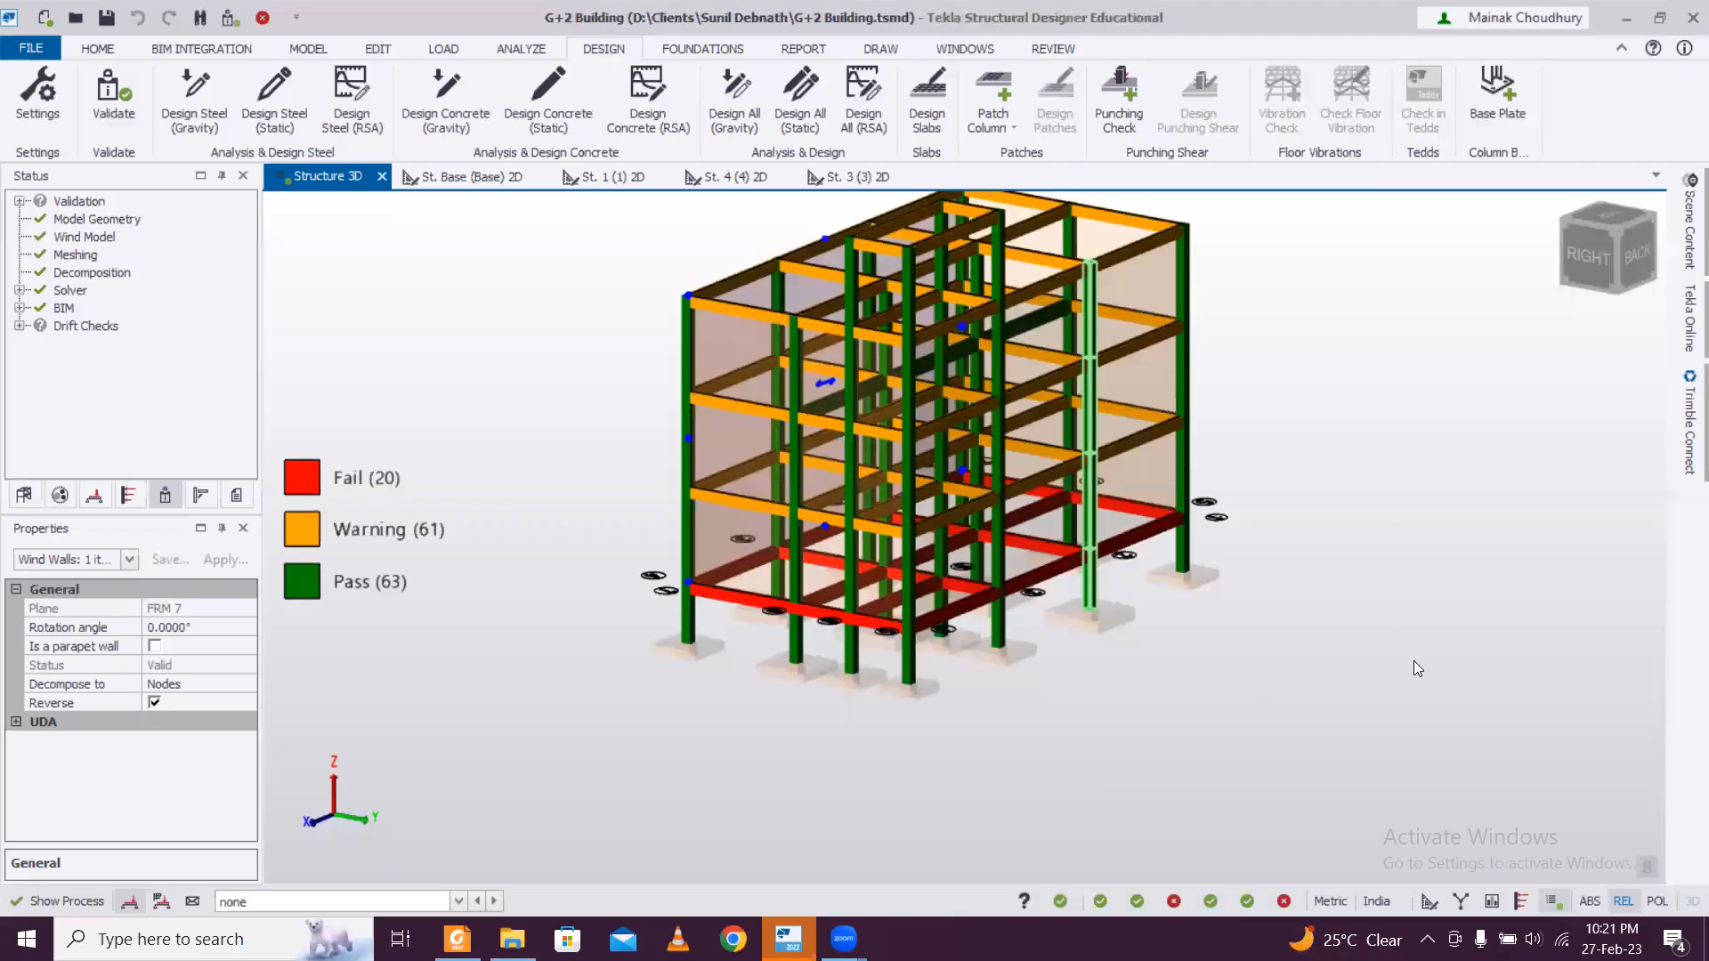
Inspect the design status of beams 1B5 and BaseB5 on the building's back face and select BaseB5.
middle_click_drag(1007, 691, 995, 650)
scroll(940, 559, "up", 5)
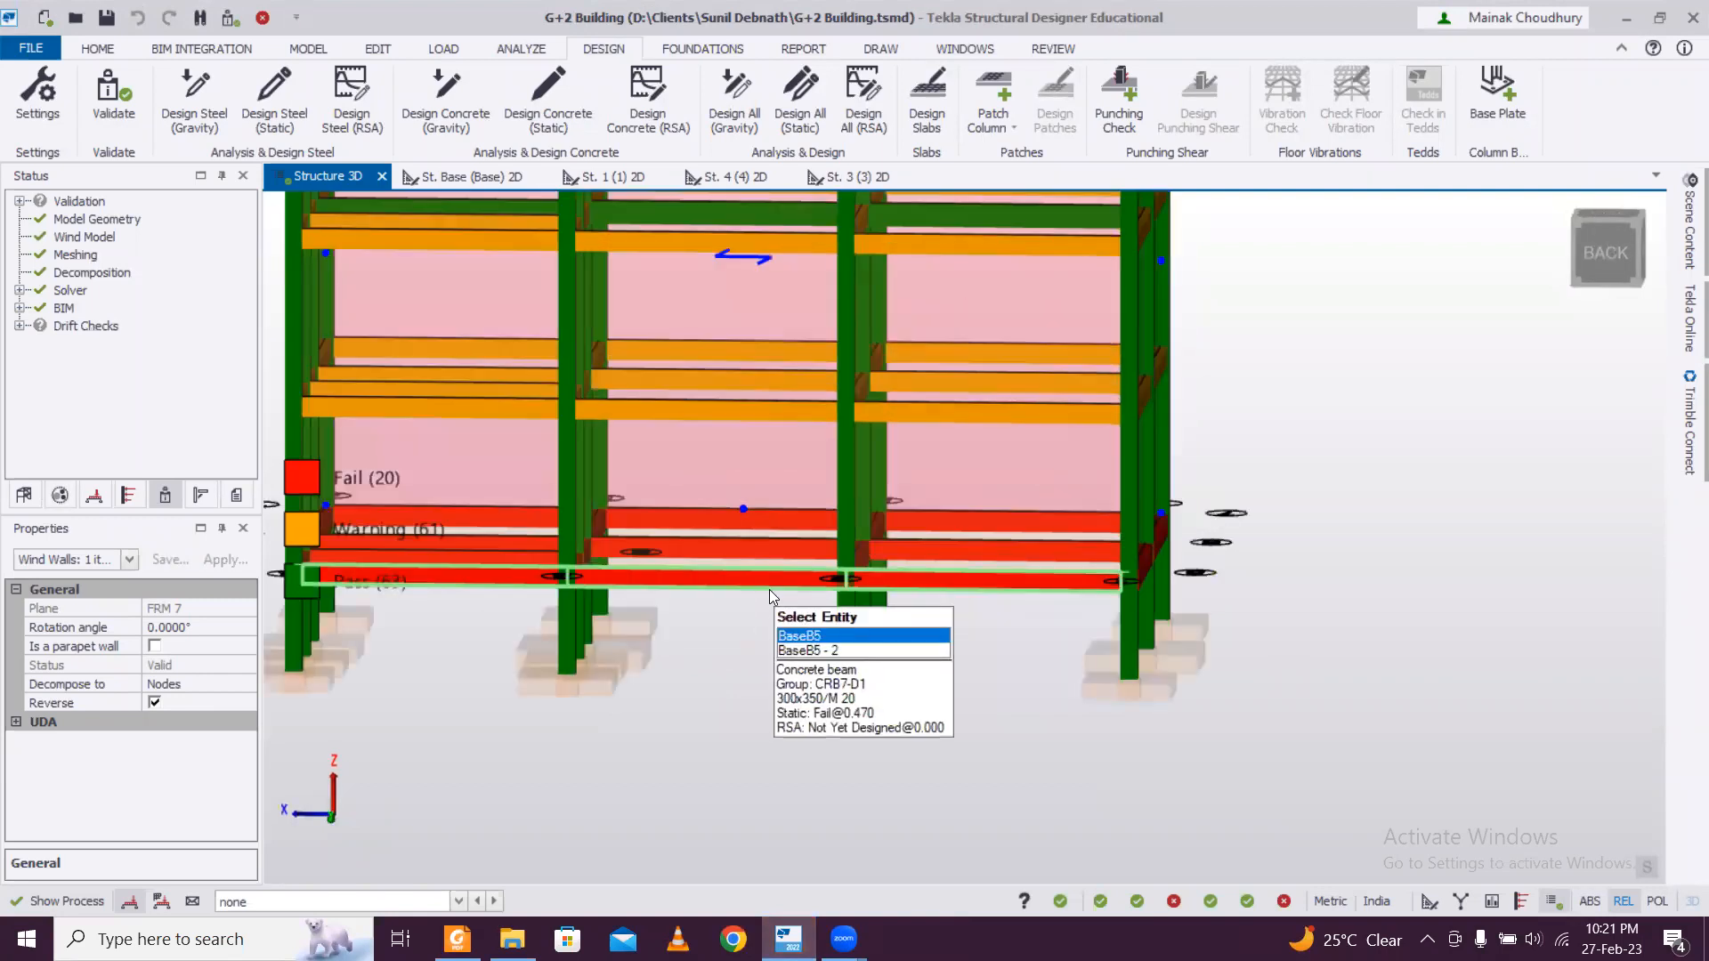
middle_click_drag(770, 590, 868, 588)
mouse_move(875, 395)
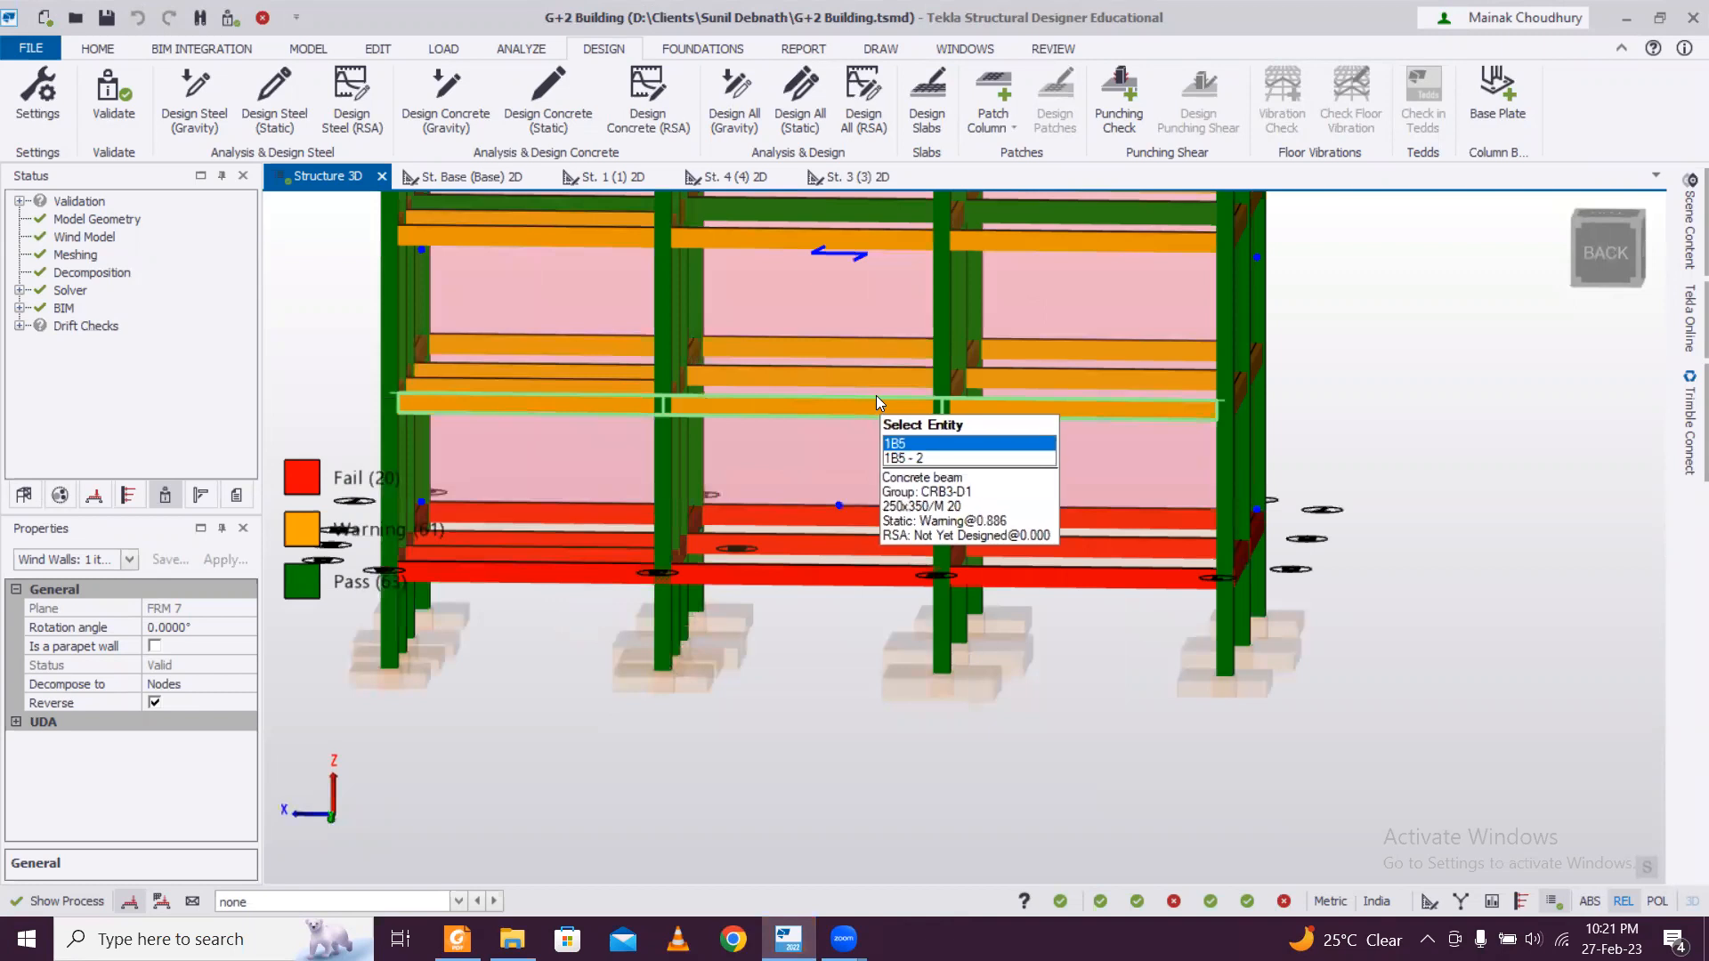
mouse_move(845, 577)
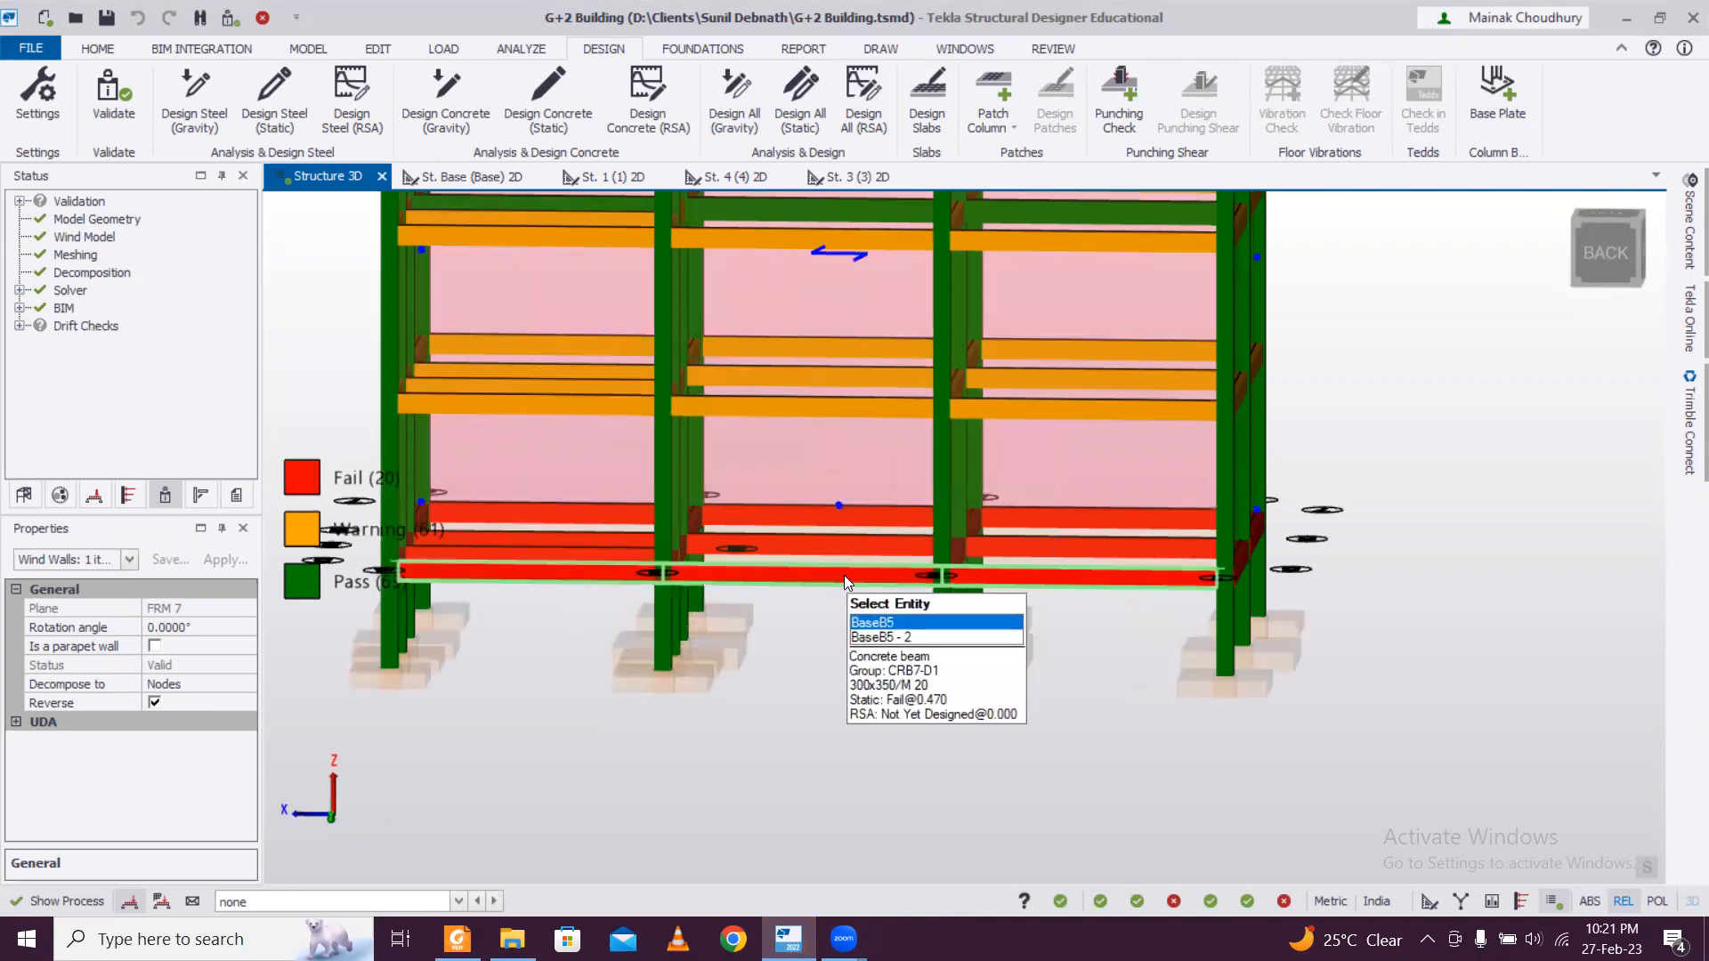
left_click(844, 575)
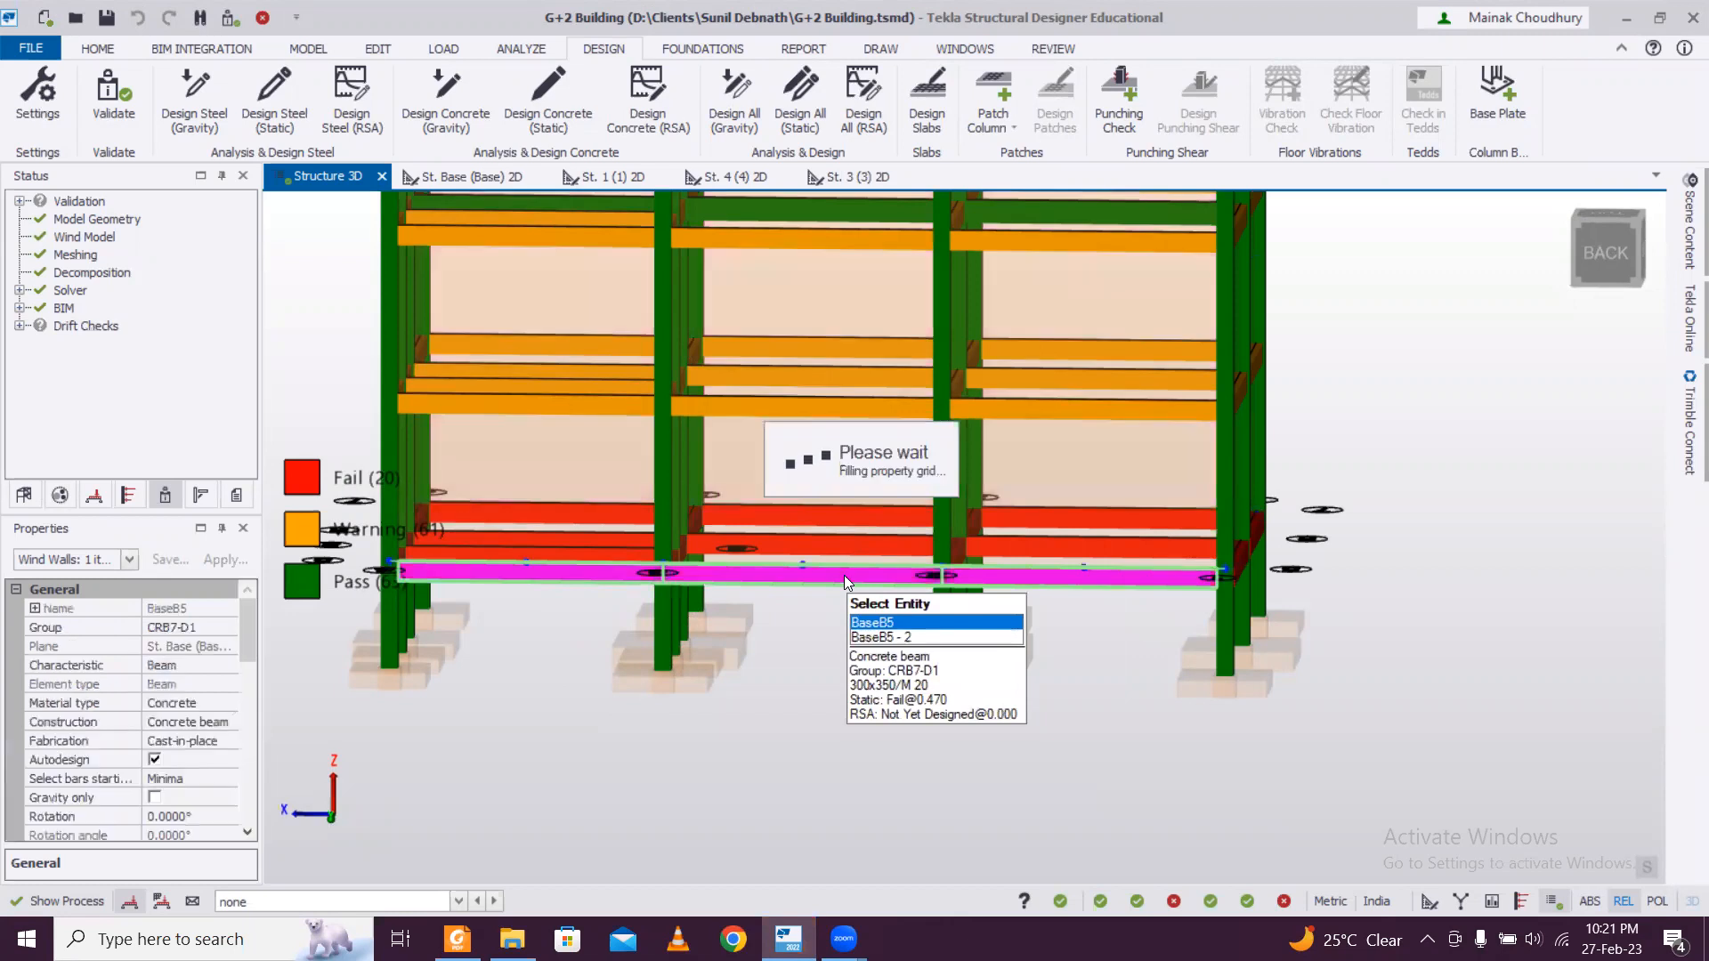
Run the static member design for BaseB5, examine the stirrup results of its first span, and close the results.
right_click(844, 575)
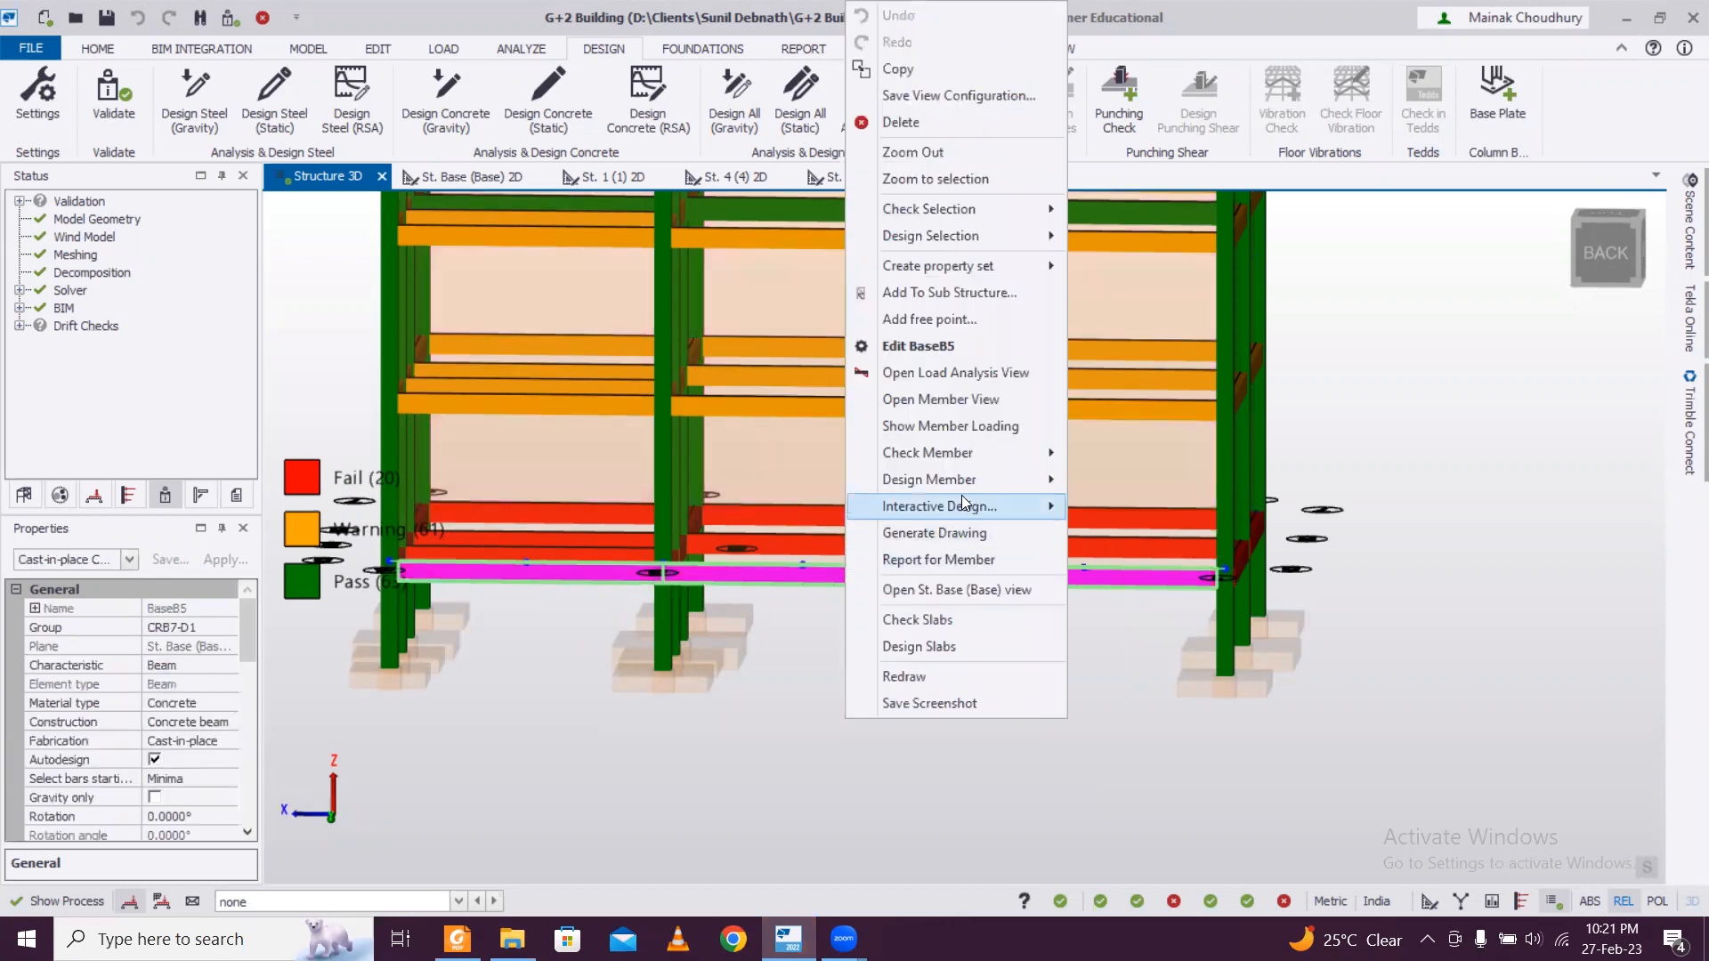
mouse_move(972, 480)
left_click(1102, 485)
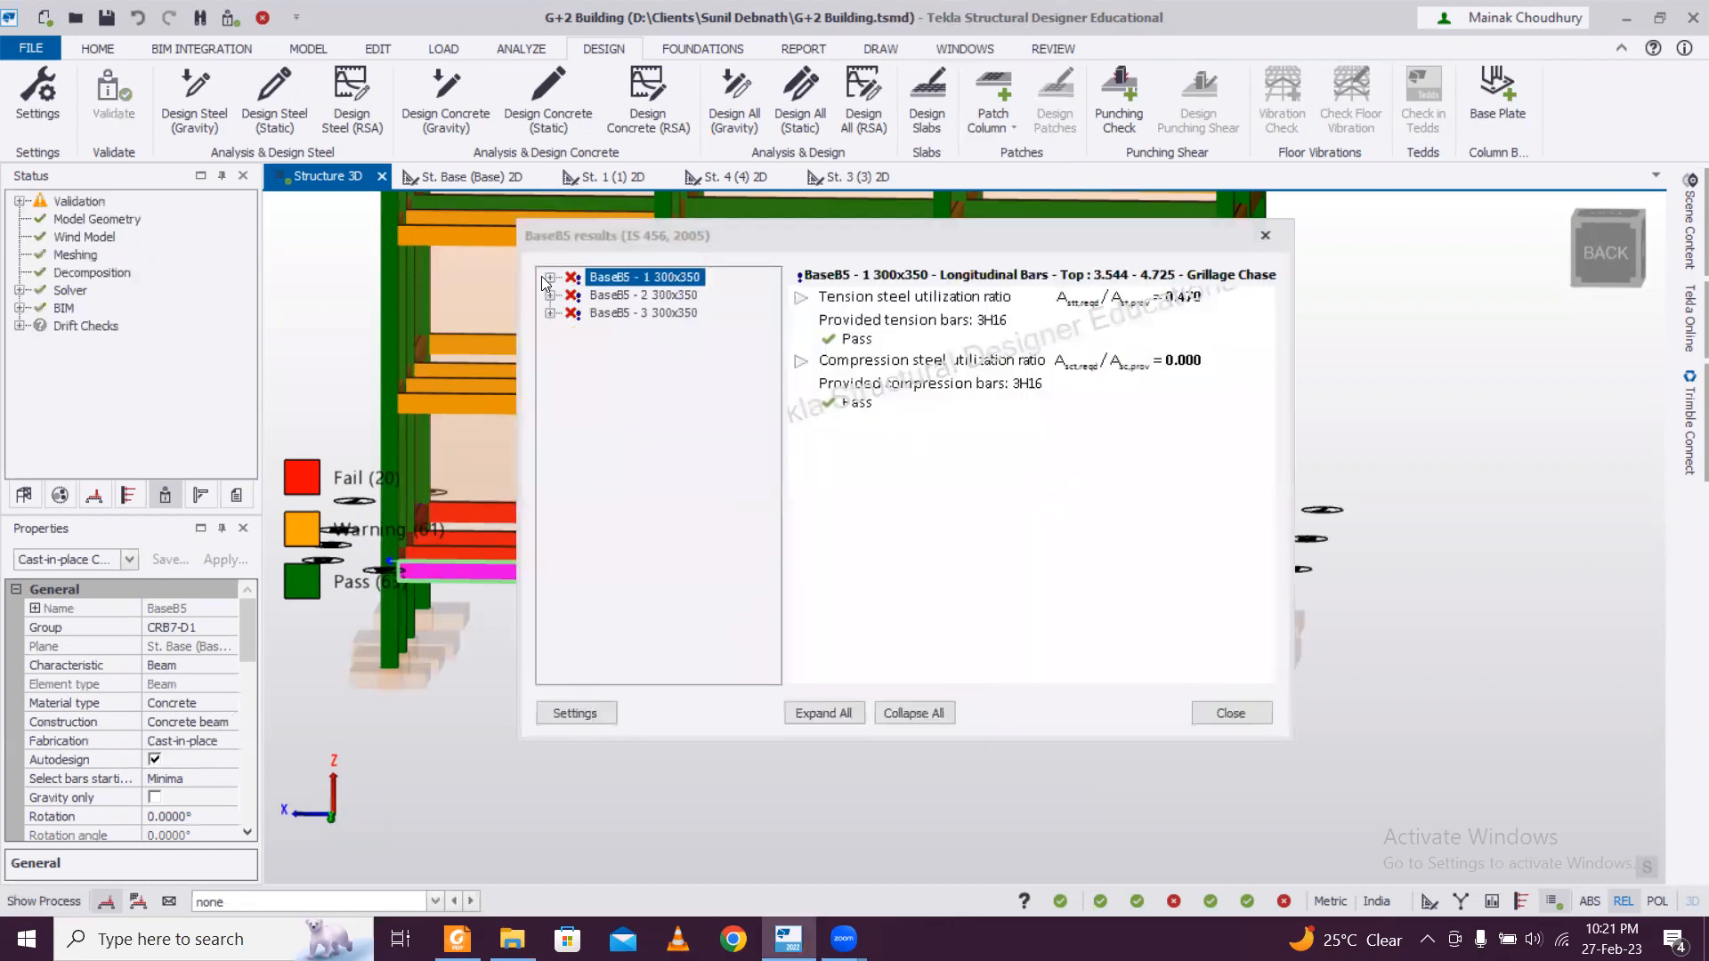
left_click(547, 277)
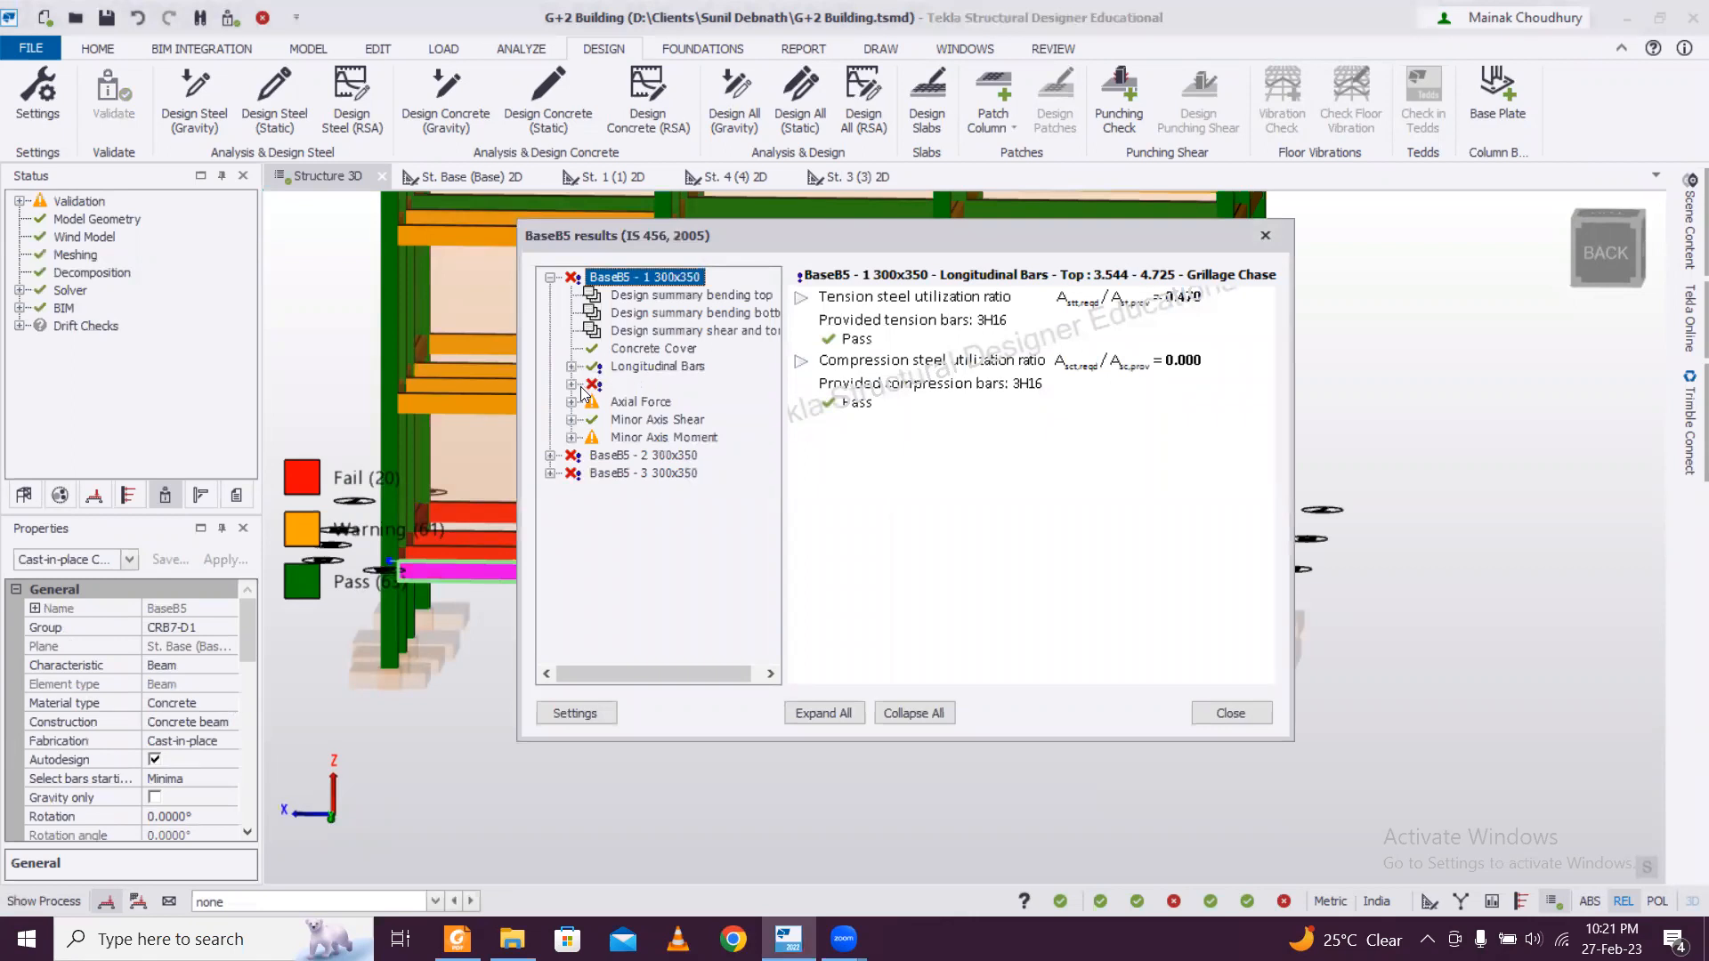
left_click(573, 385)
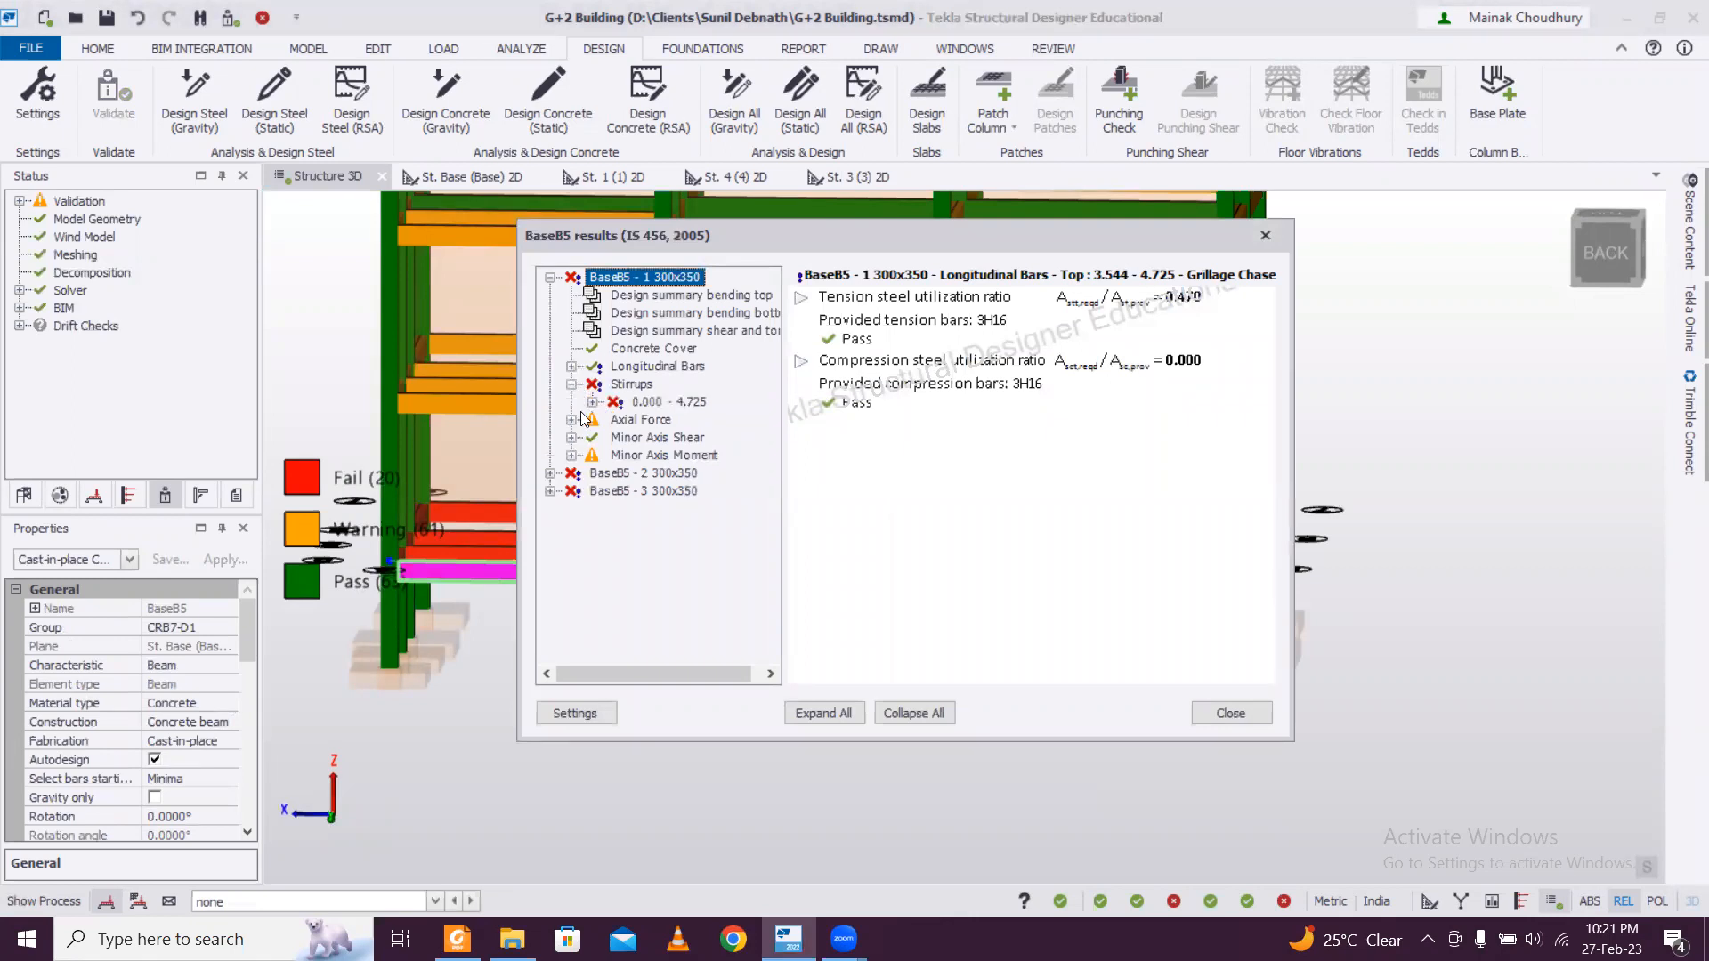
left_click(1265, 236)
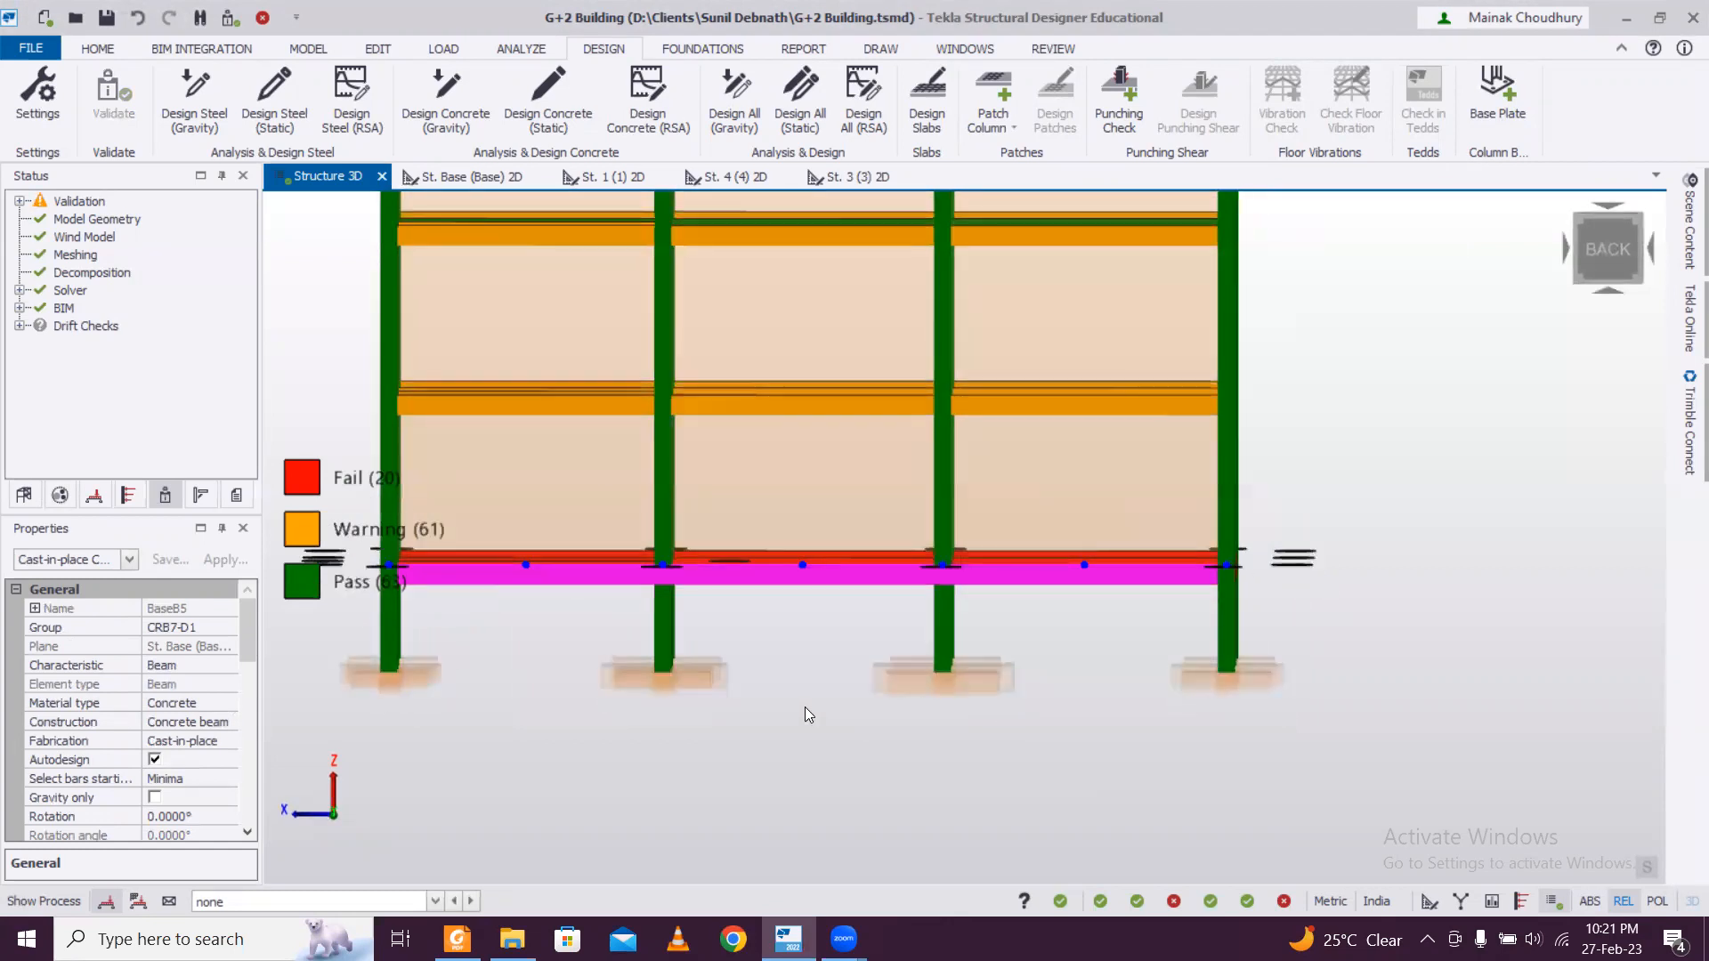
Select the base-level beams other than BaseB5 and set their rectangular section depth to 400 mm for a 300x400 section.
scroll(805, 709, "down", 2)
mouse_move(756, 730)
right_mouse_down()
mouse_move(806, 765)
mouse_move(737, 764)
mouse_move(733, 744)
right_mouse_up()
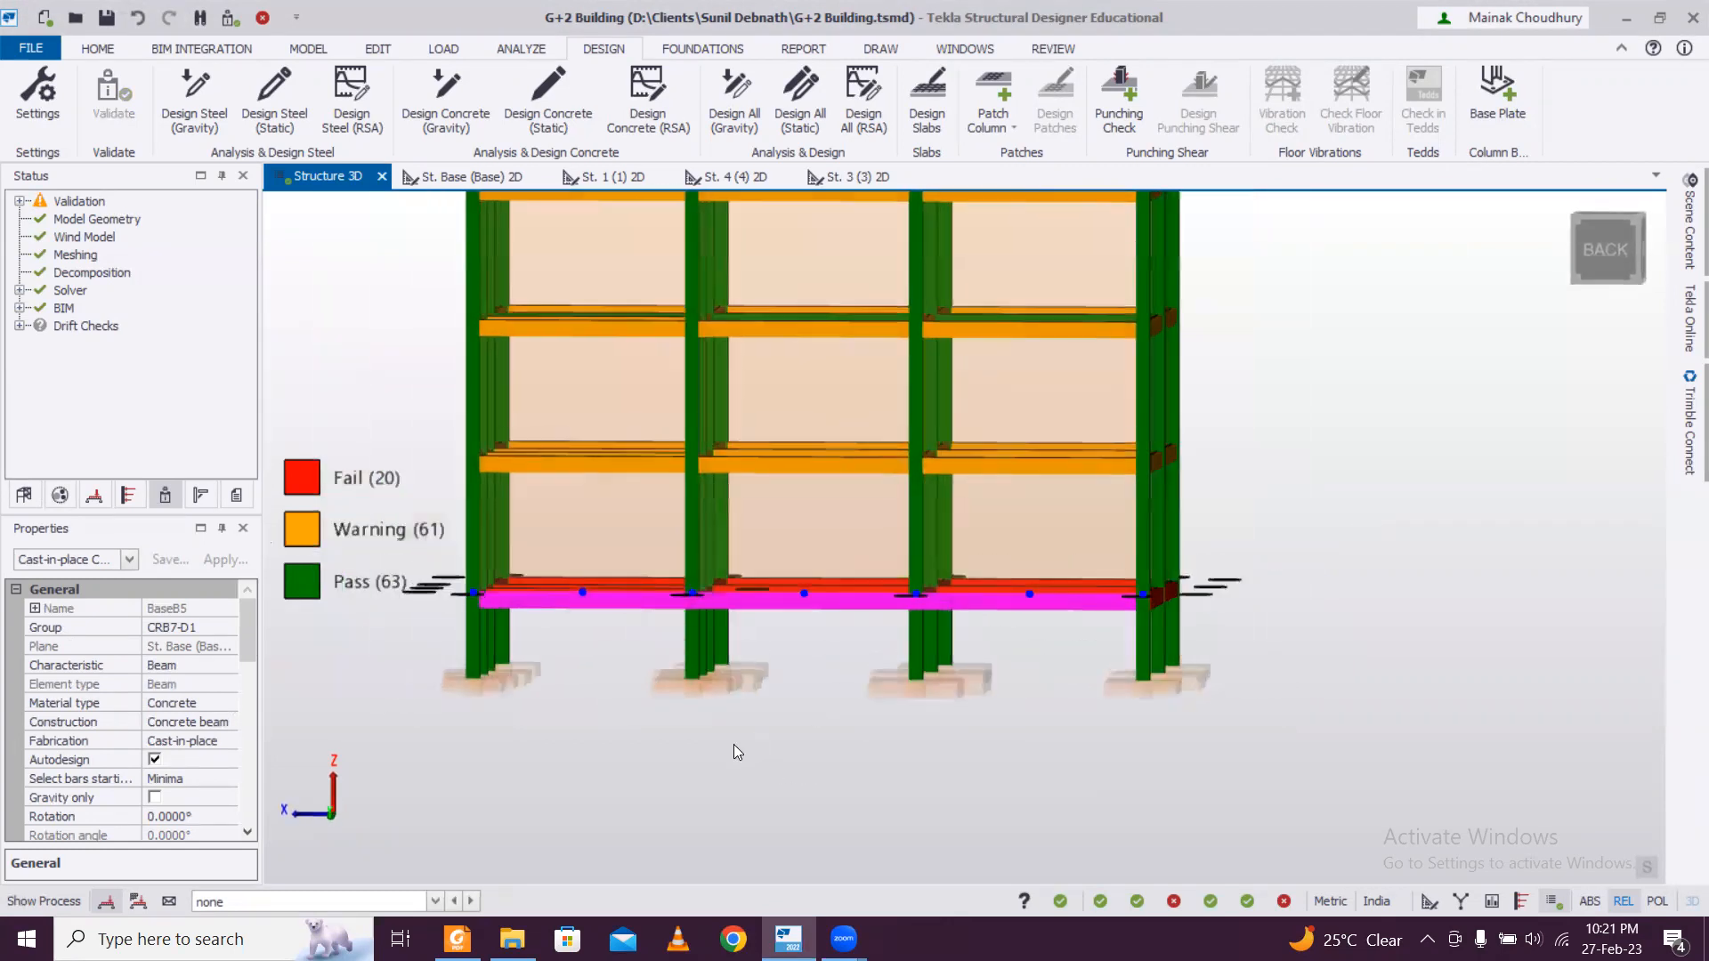
left_click_drag(443, 566, 1276, 625)
right_click_drag(1343, 671, 1170, 730)
right_click_drag(881, 692, 426, 655)
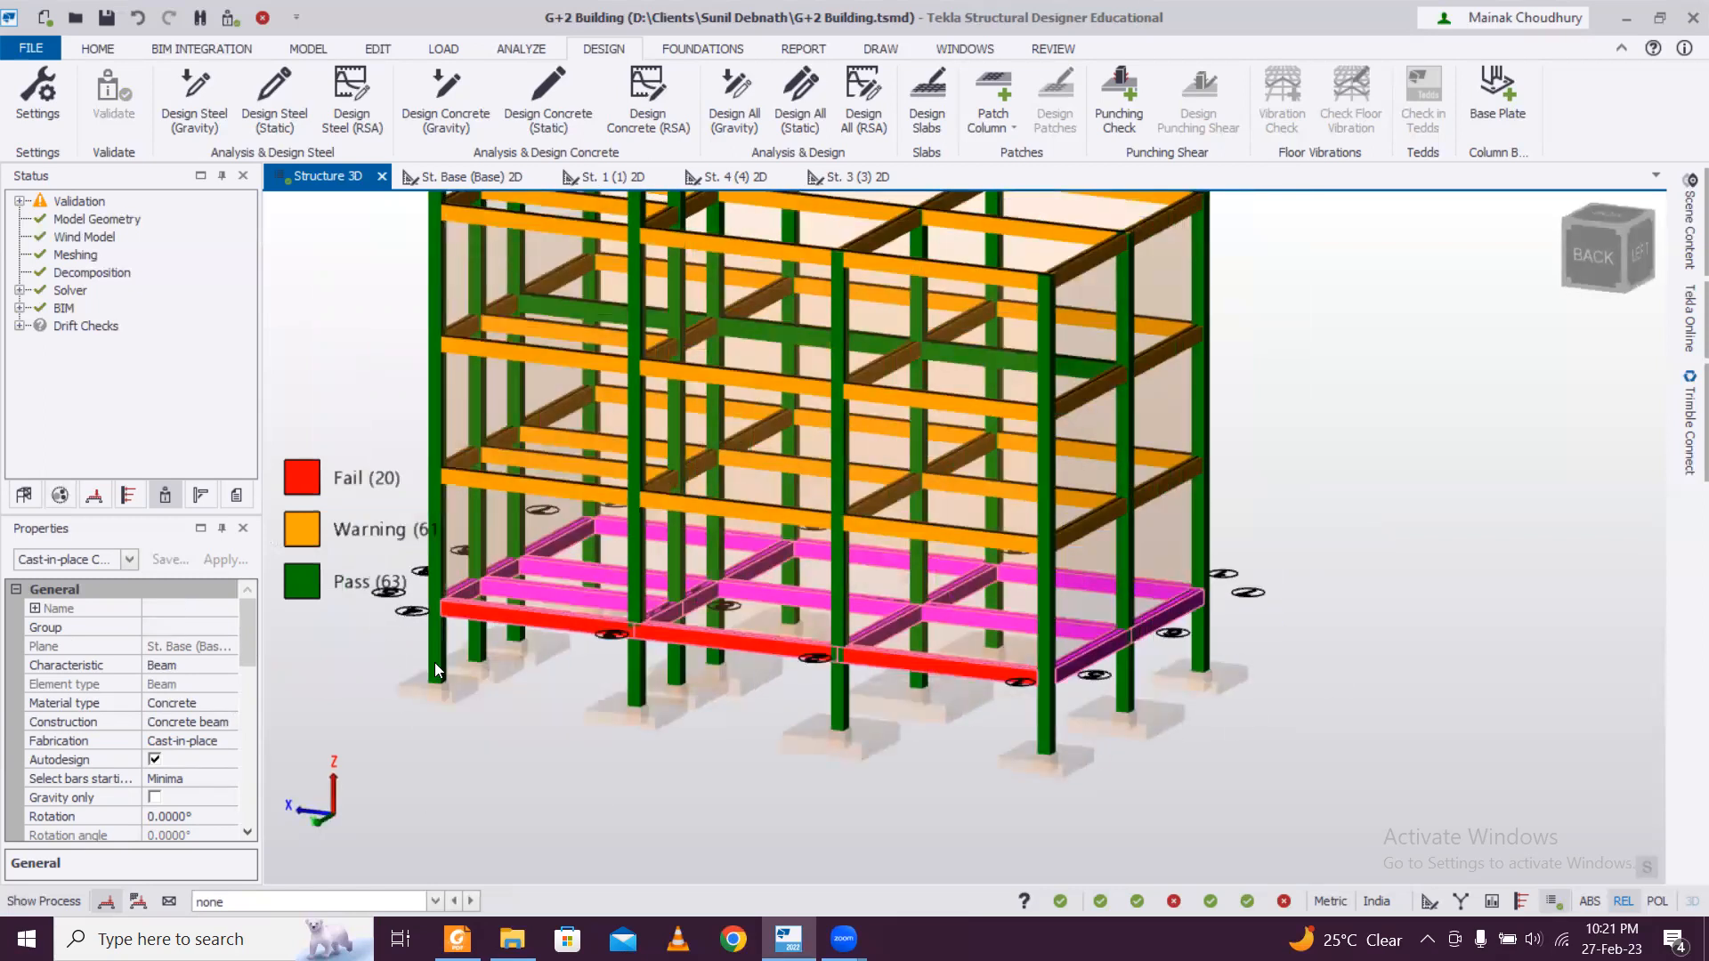
scroll(493, 658, "up", 1)
scroll(459, 600, "down", 1)
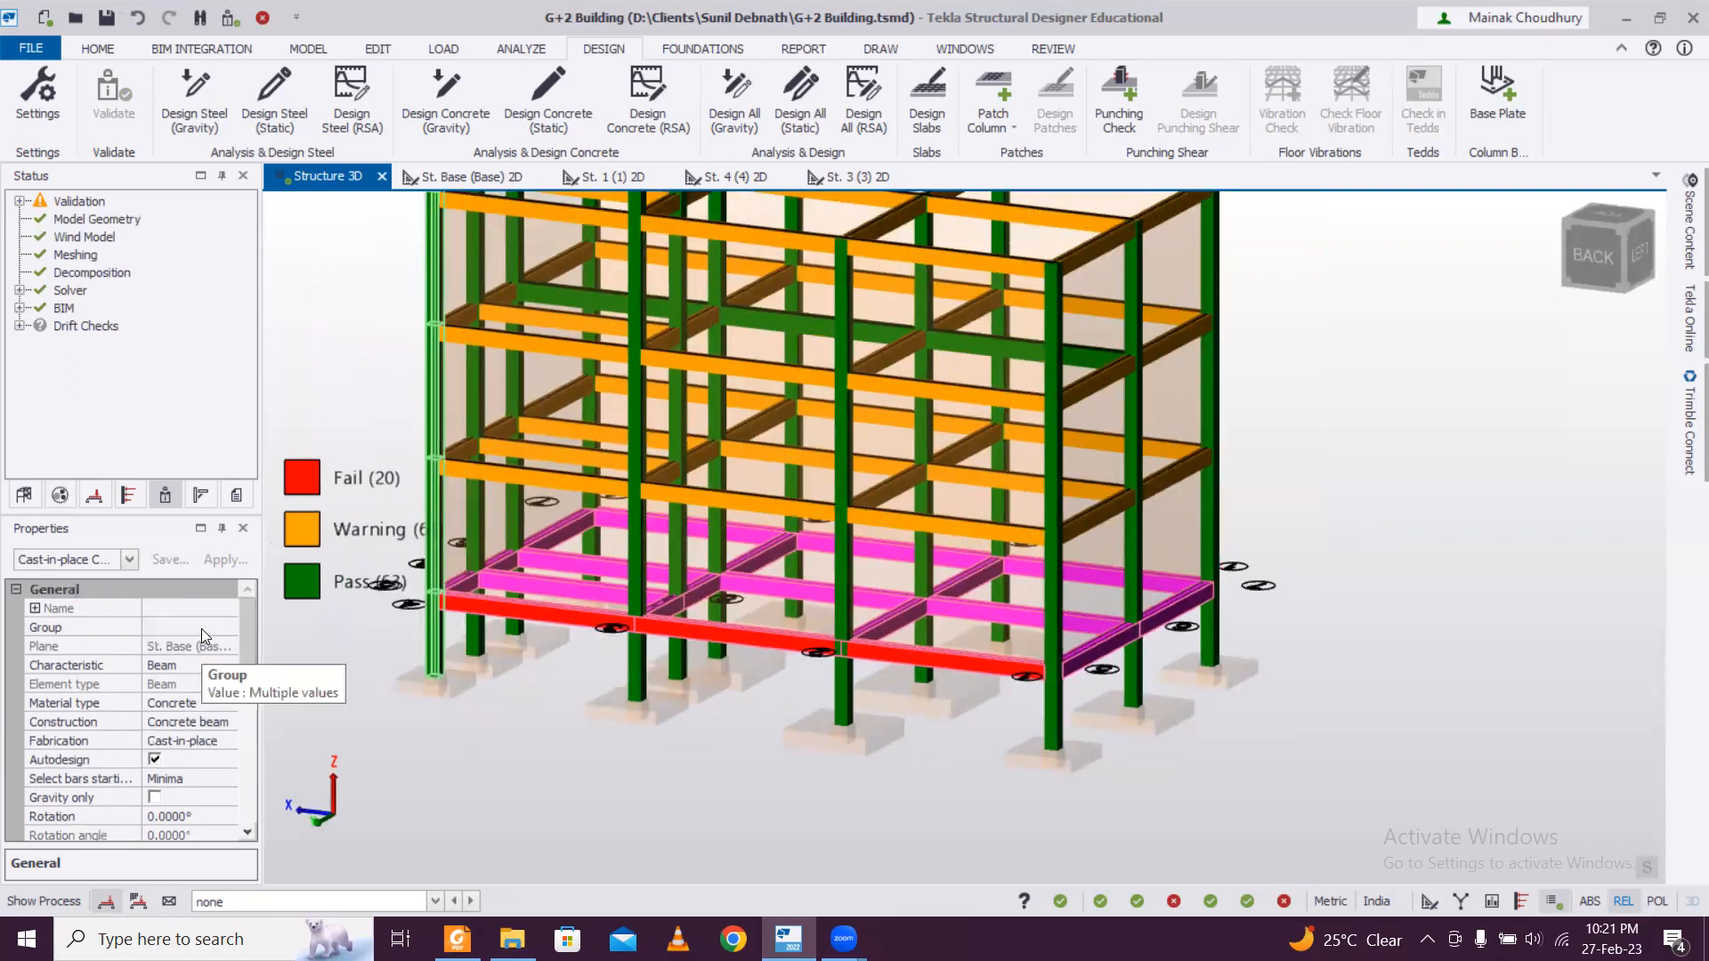
left_click(201, 628)
left_click(228, 627)
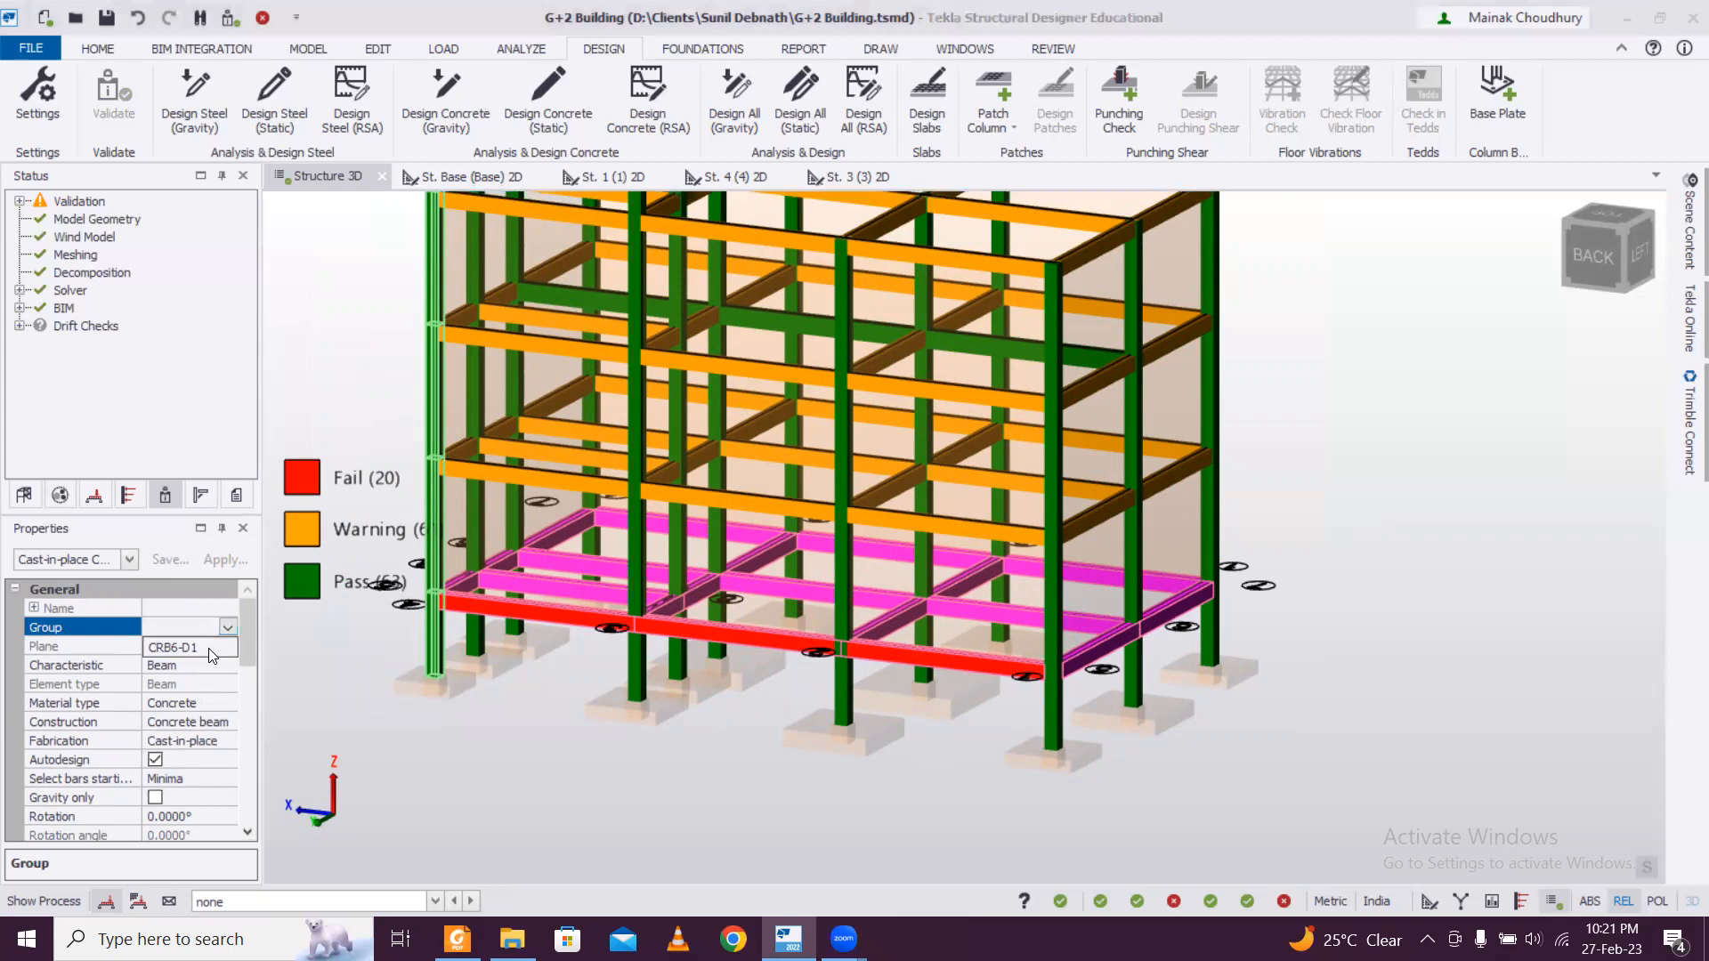
left_click_drag(239, 648, 239, 684)
left_click(187, 779)
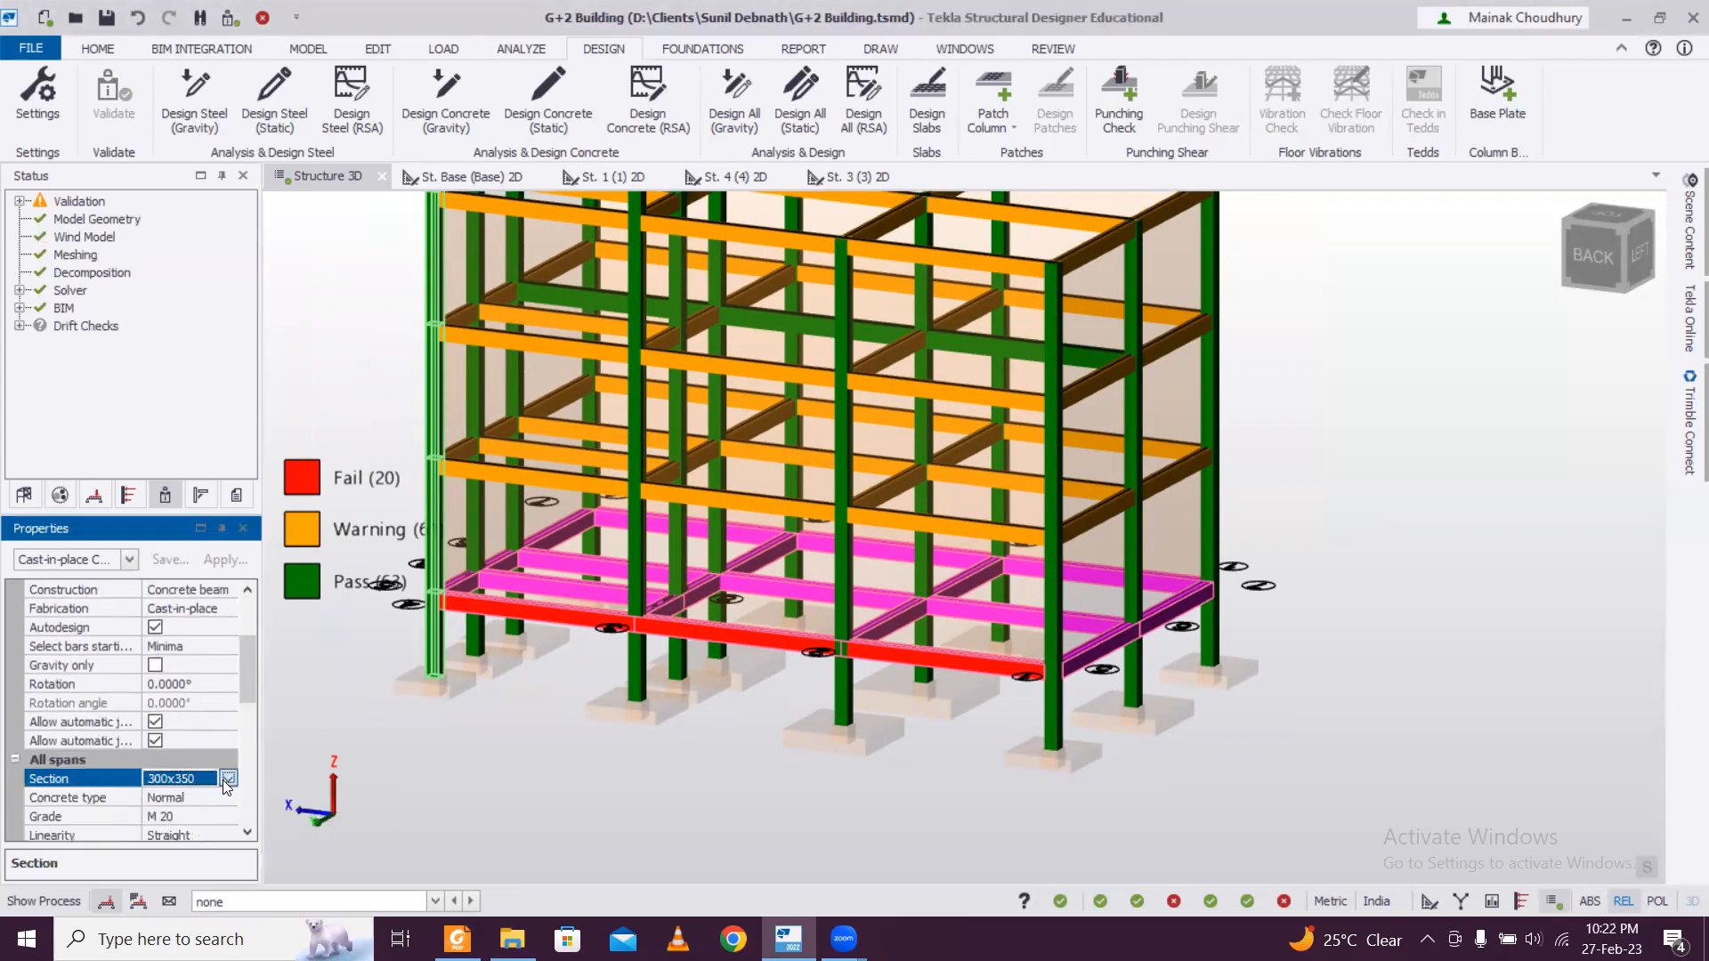
left_click(228, 779)
left_click(187, 869)
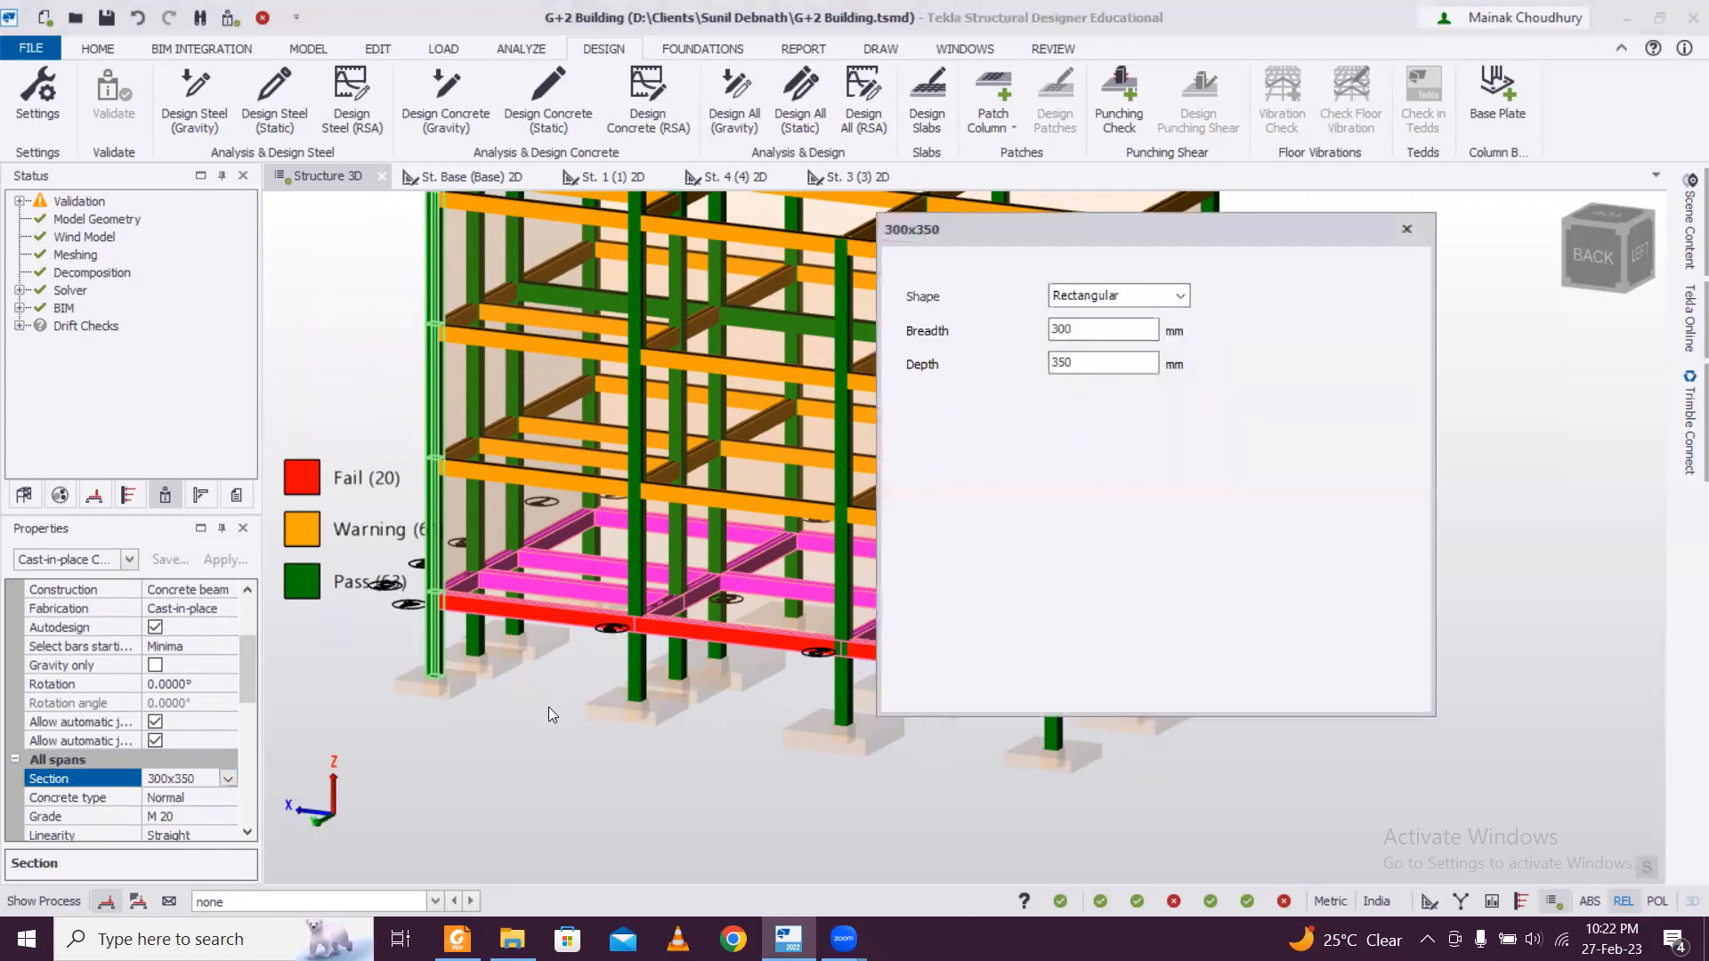
double_click(1063, 362)
type("400")
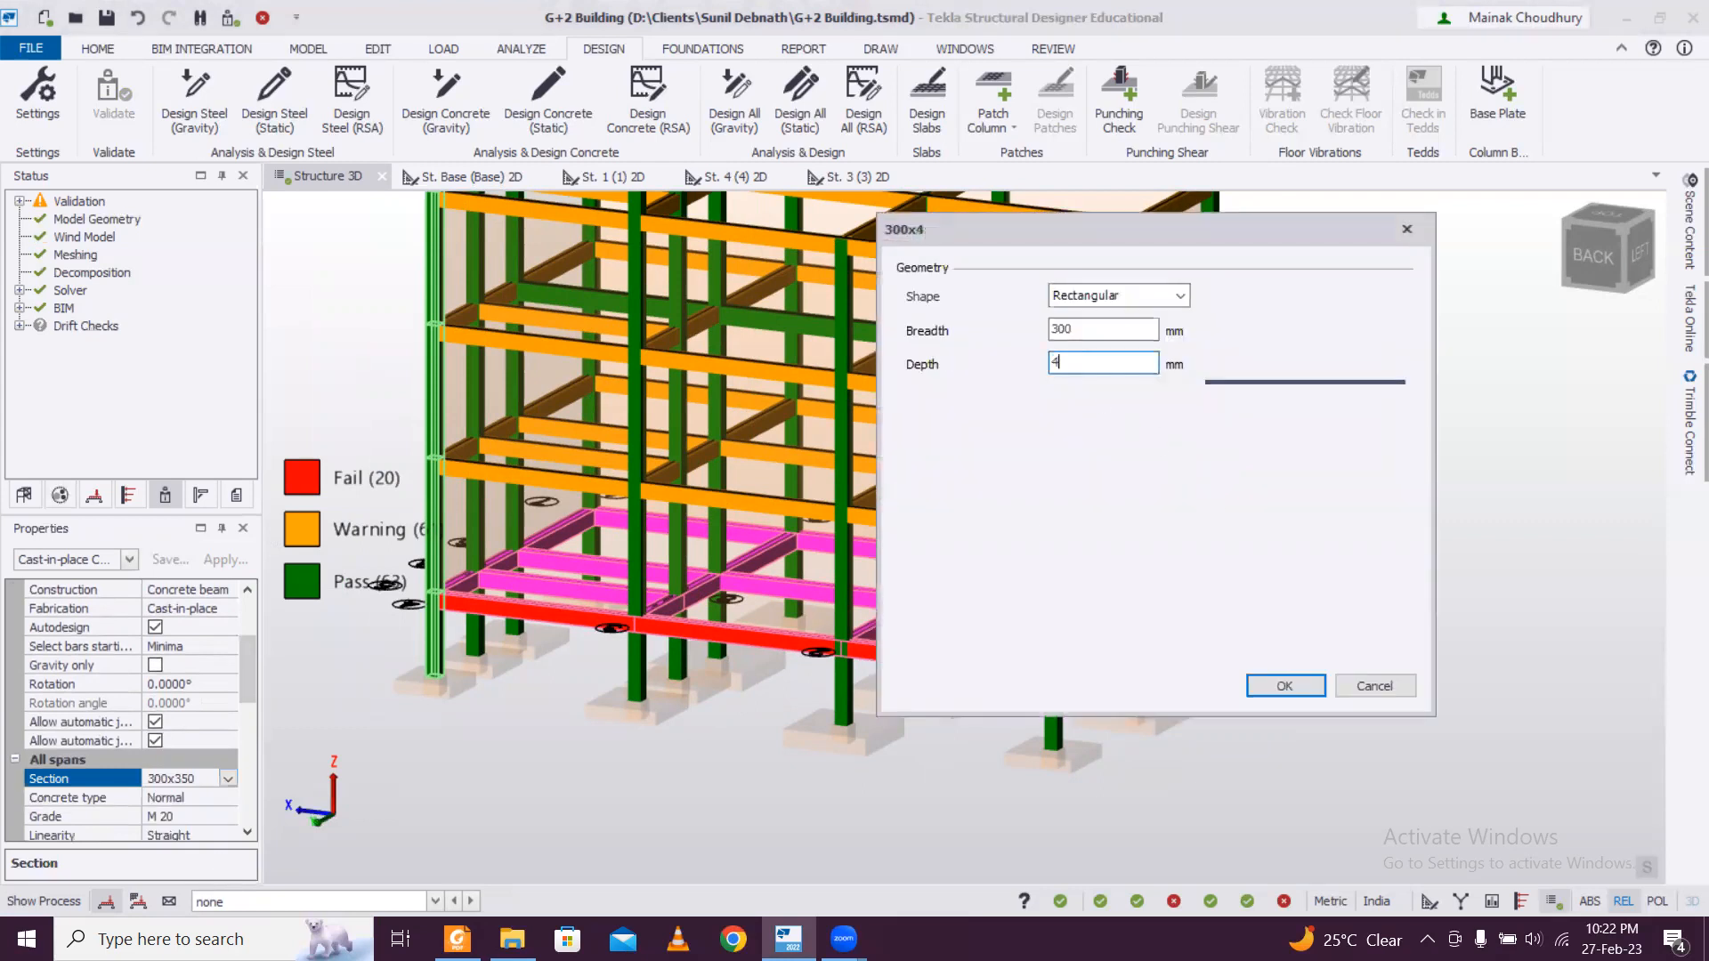
key("BackSpace")
key("BackSpace")
type("5")
key("BackSpace")
type("00")
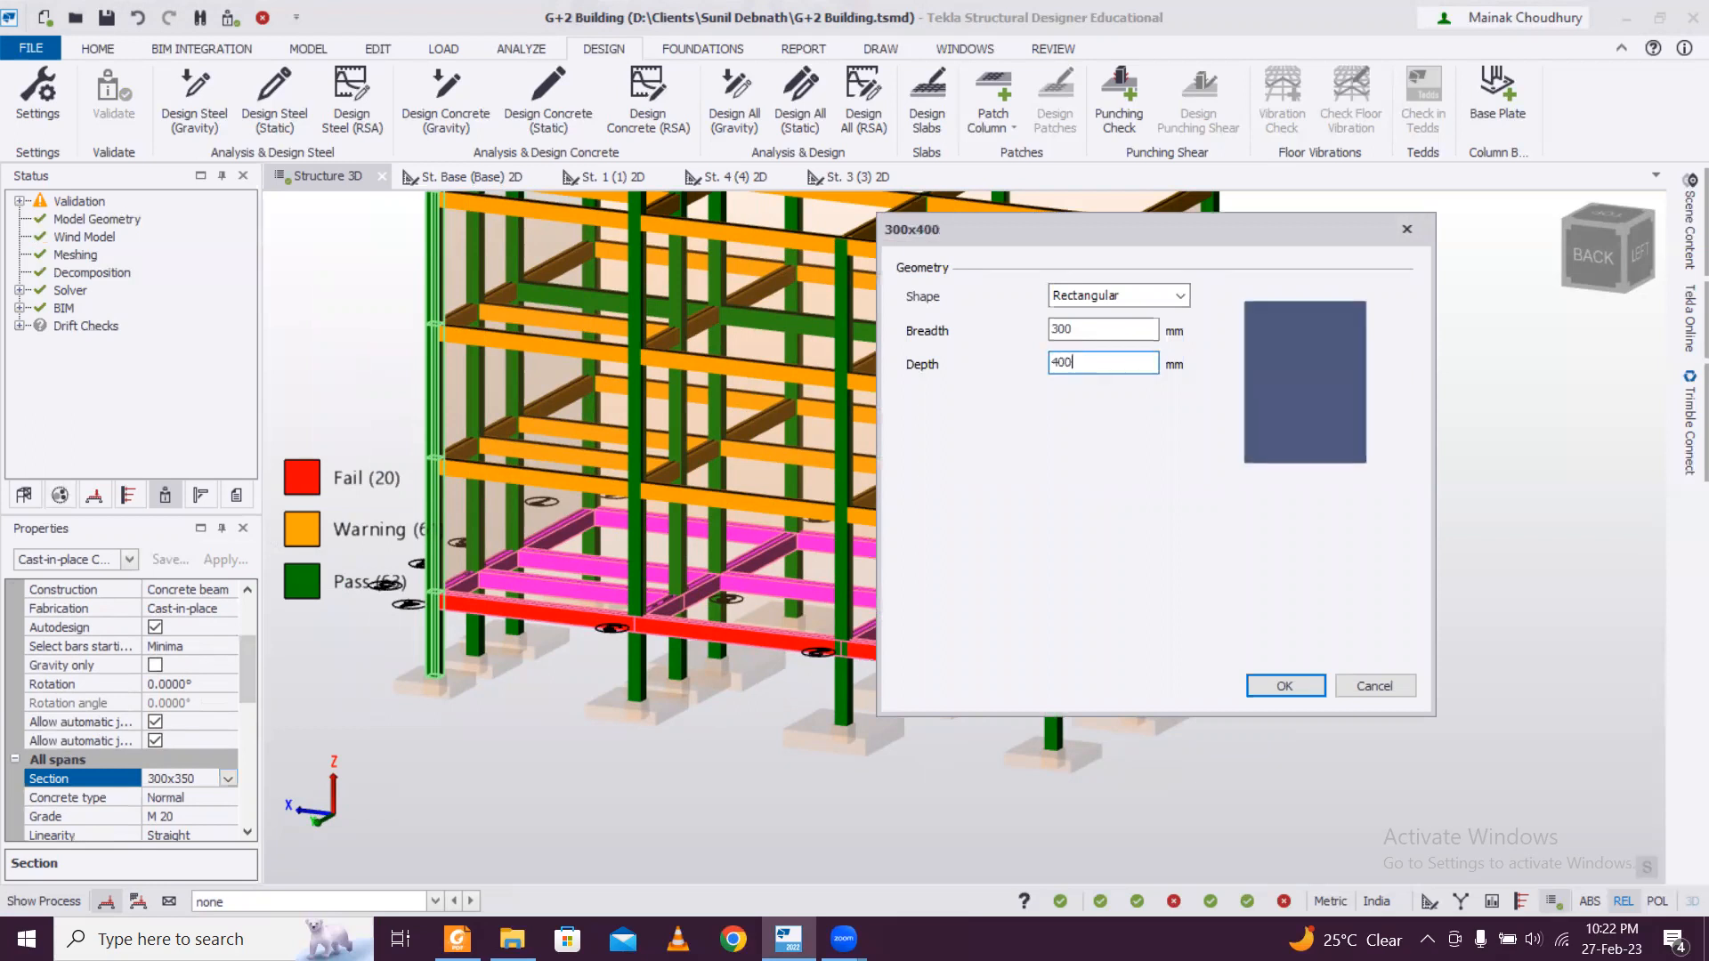
left_click(1282, 685)
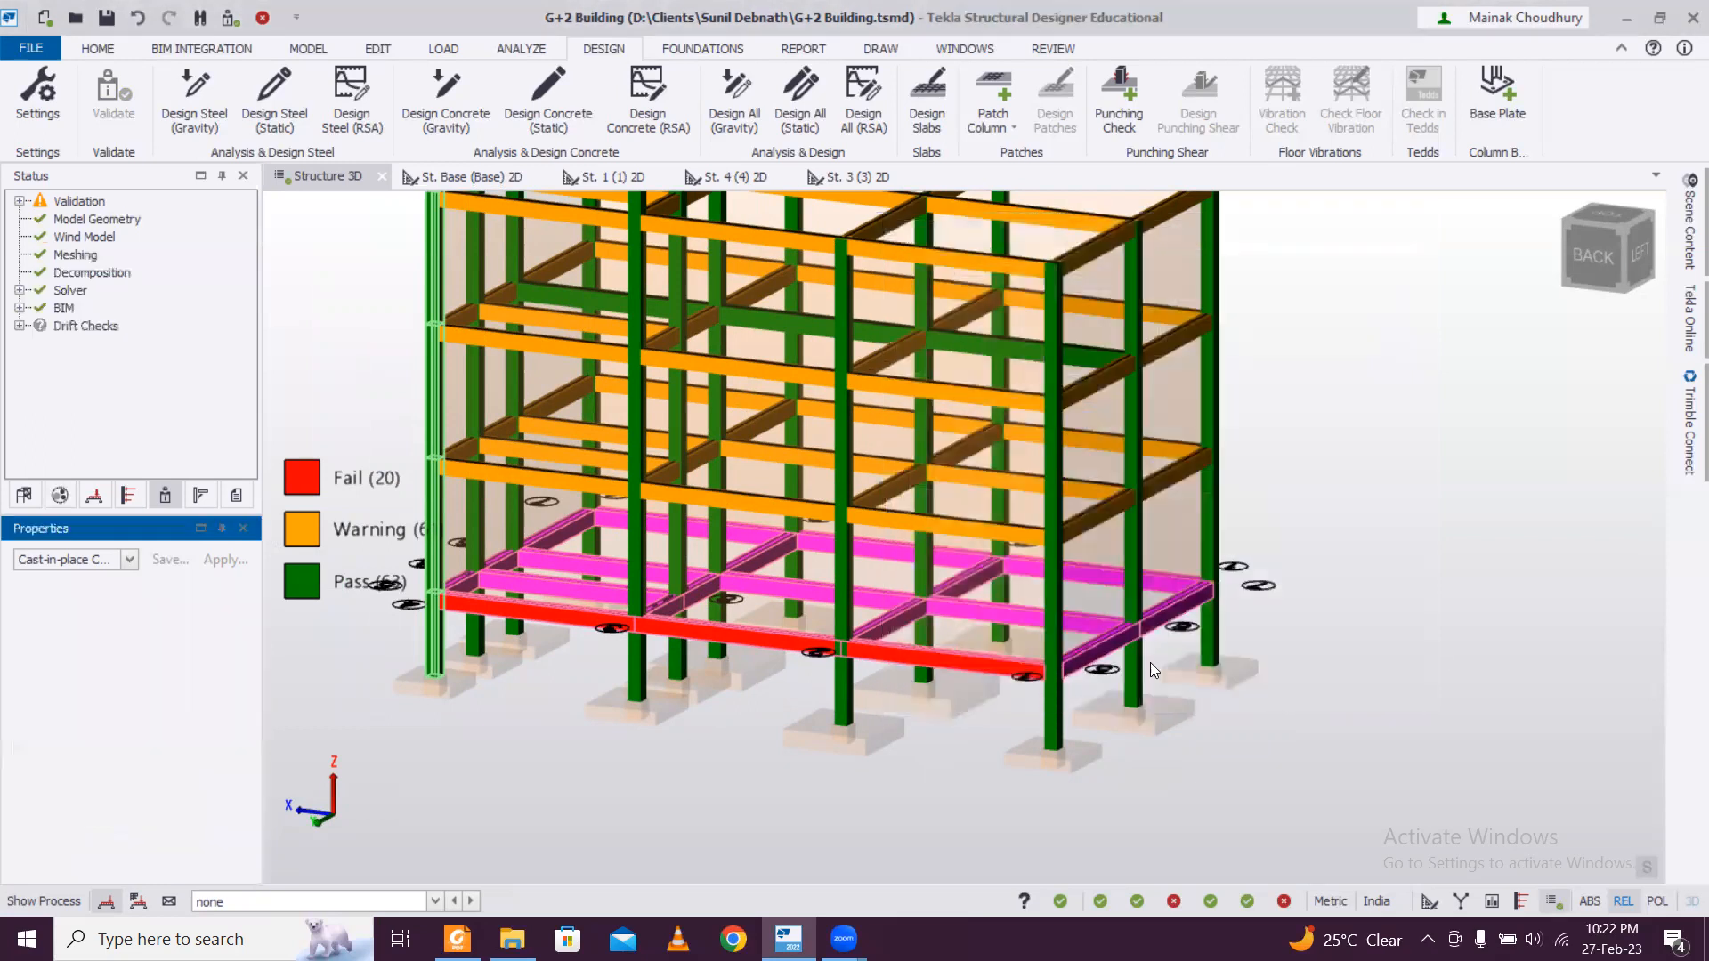
Run the static design on the selected base-level beams and clear the selection.
right_click(817, 650)
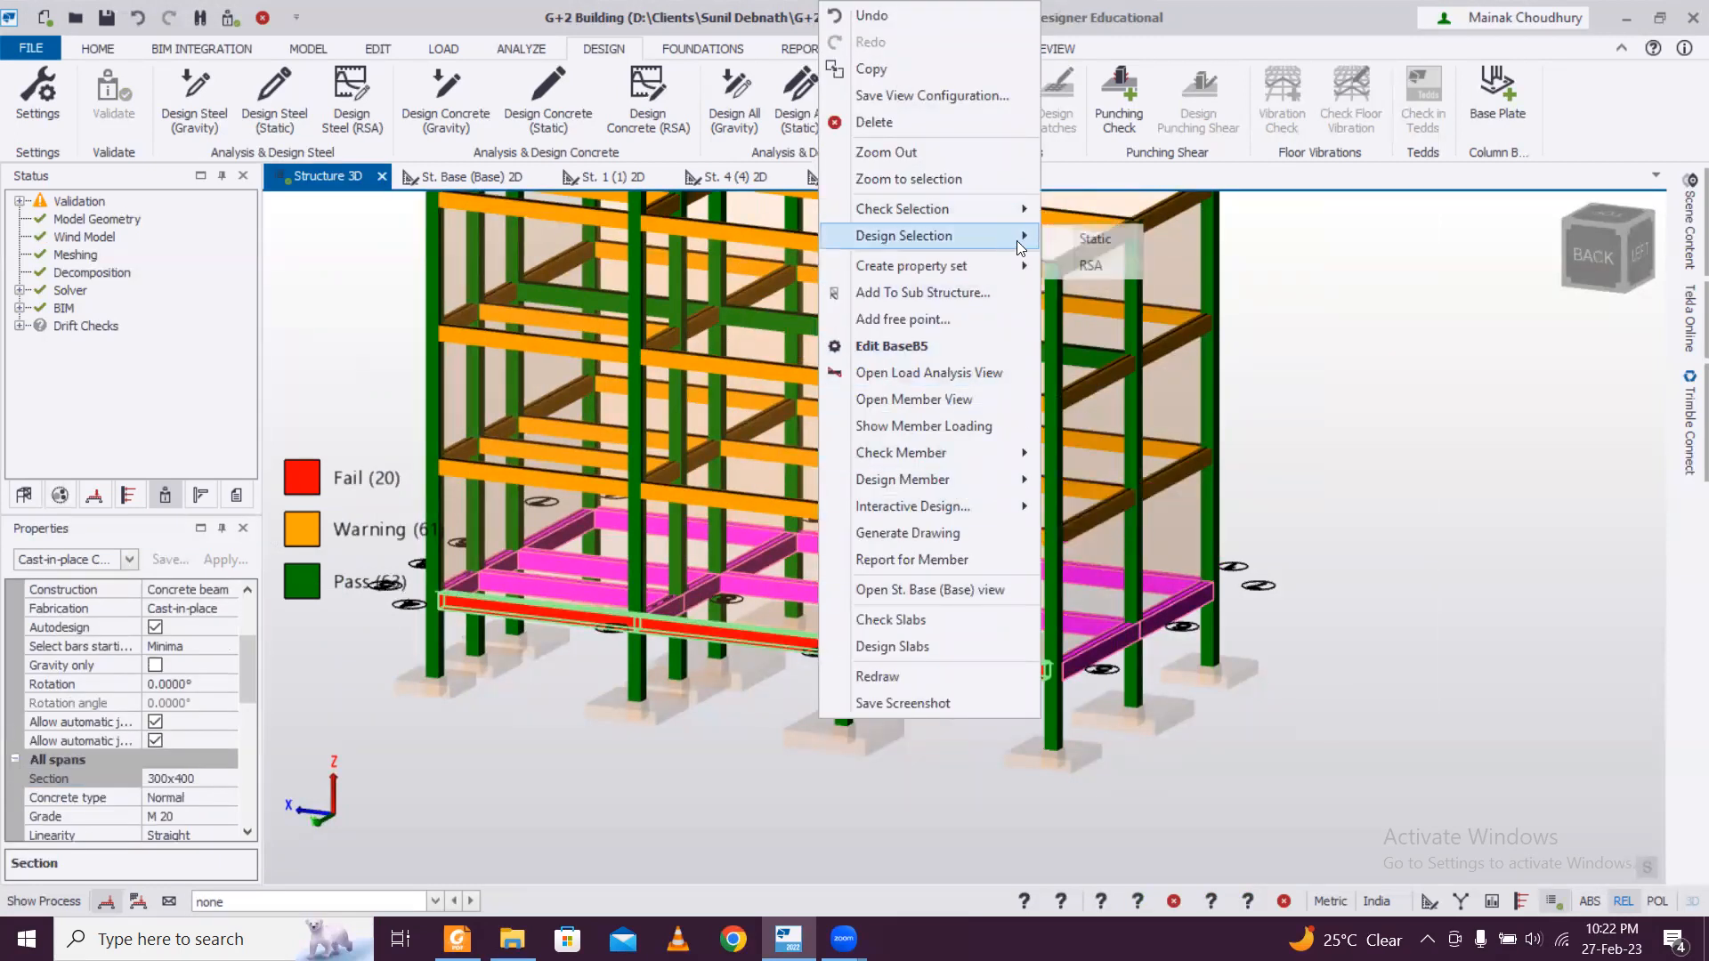
left_click(1095, 237)
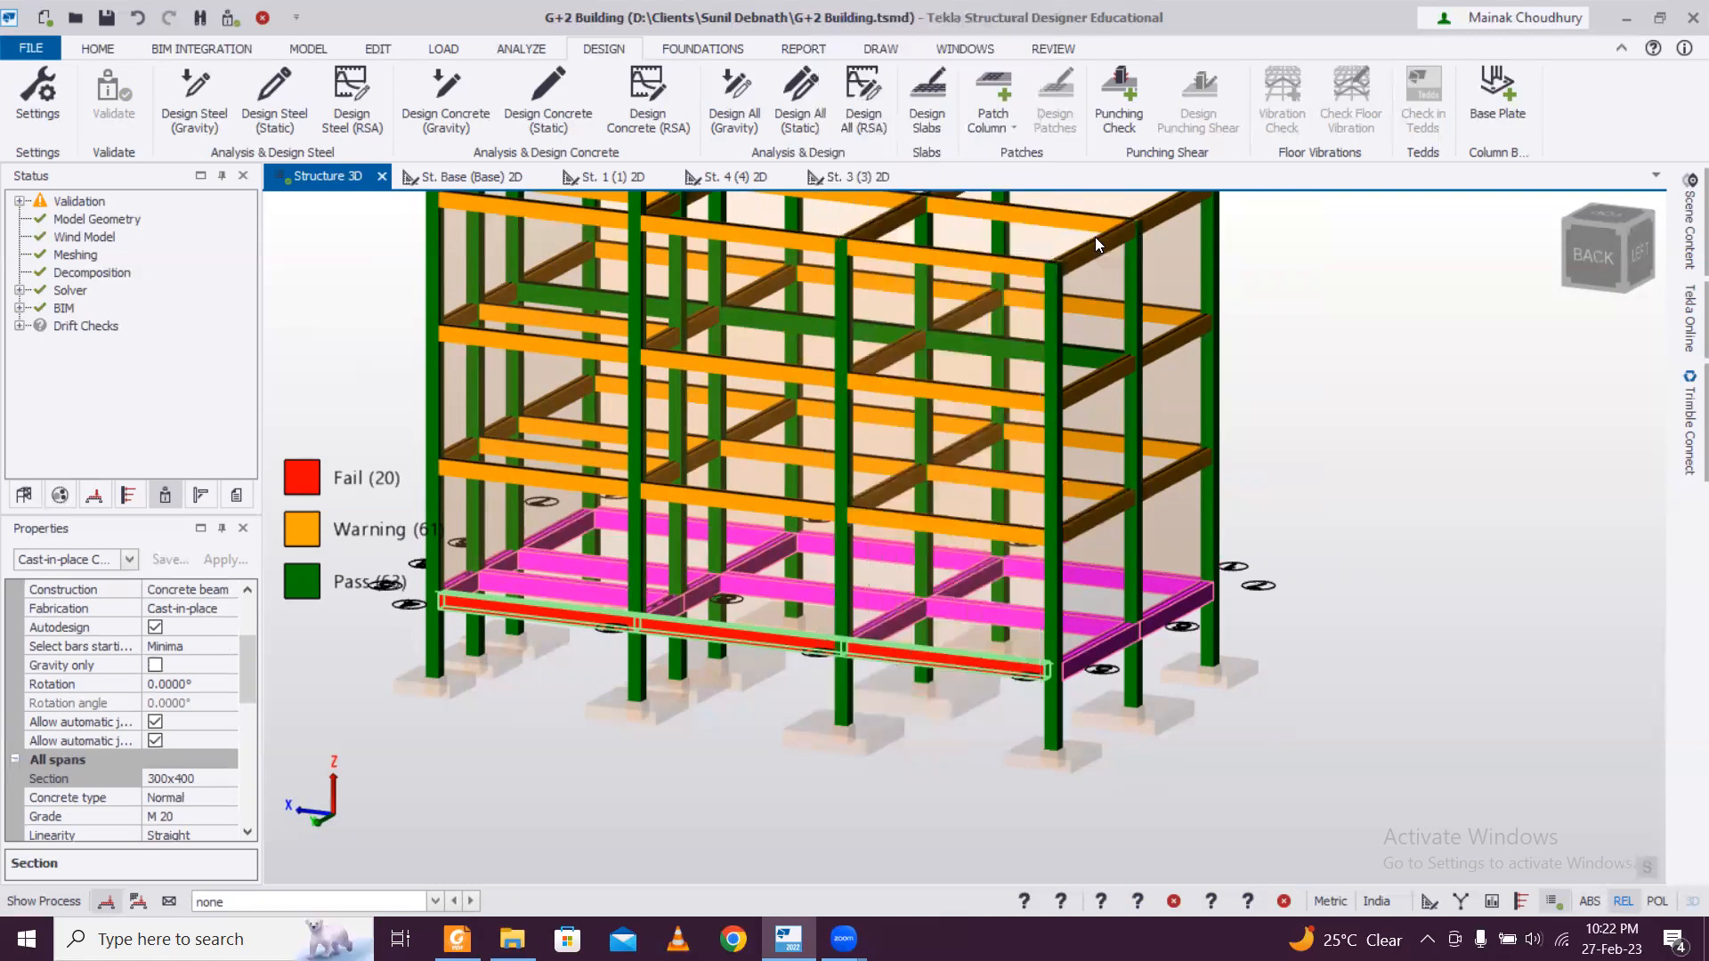
left_click(960, 698)
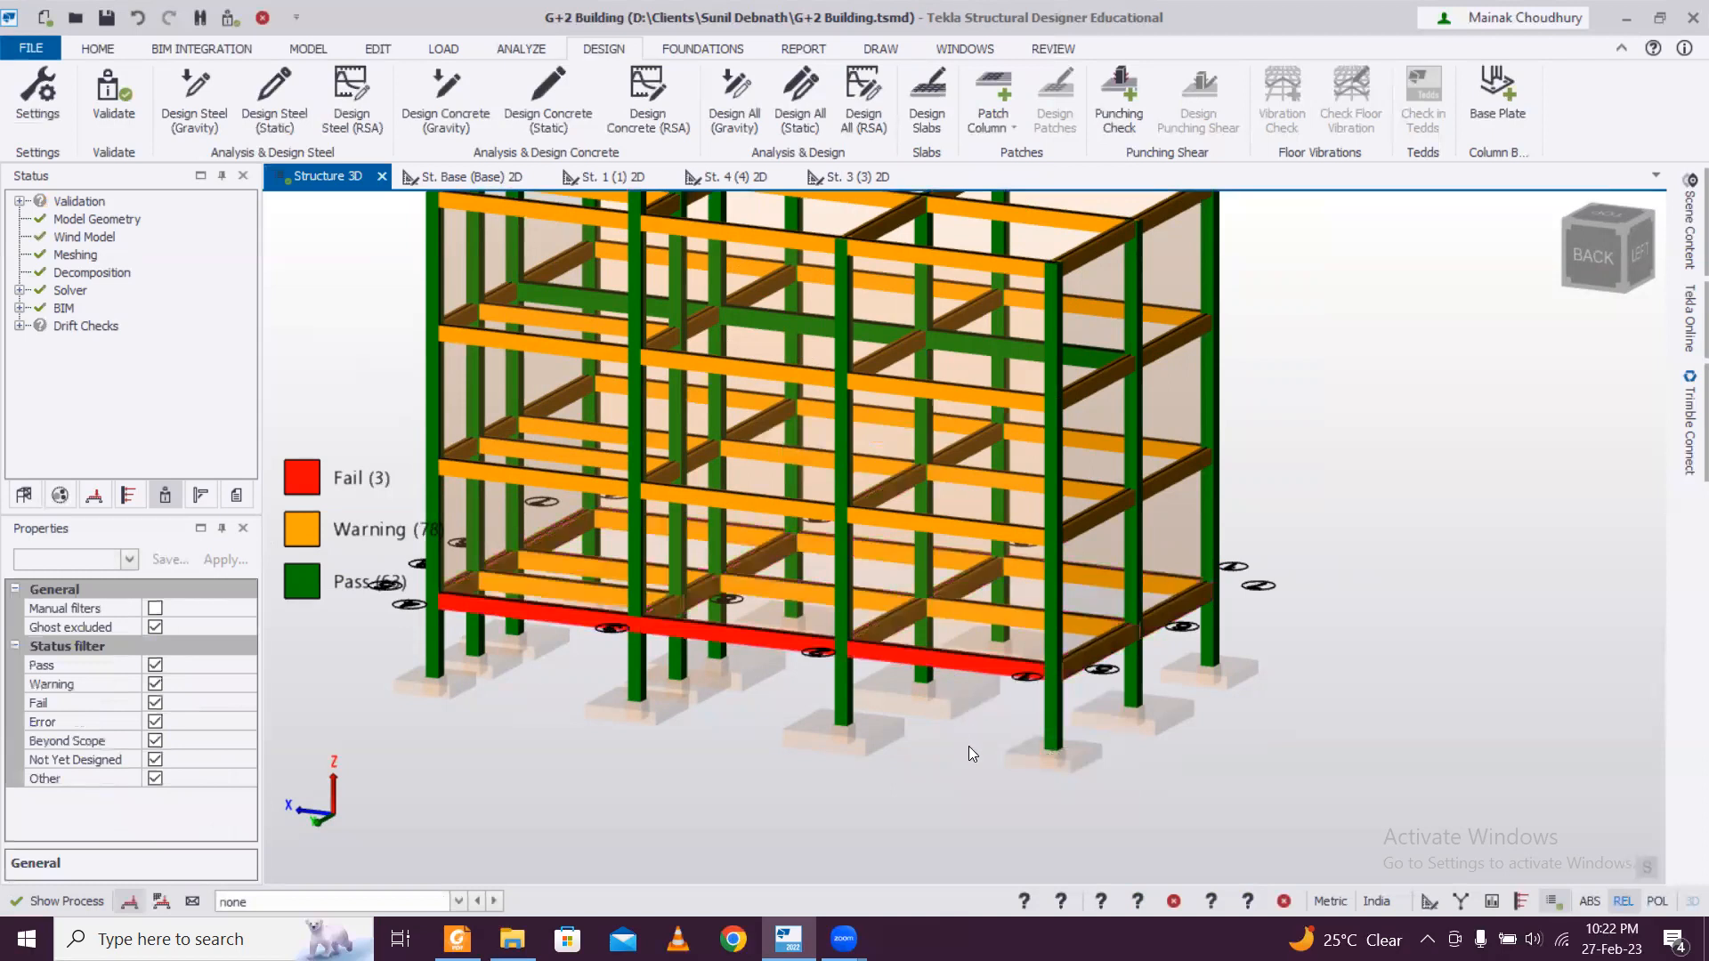
Select the failing base beam BaseB5 and assign it the 300x400 section.
mouse_move(981, 655)
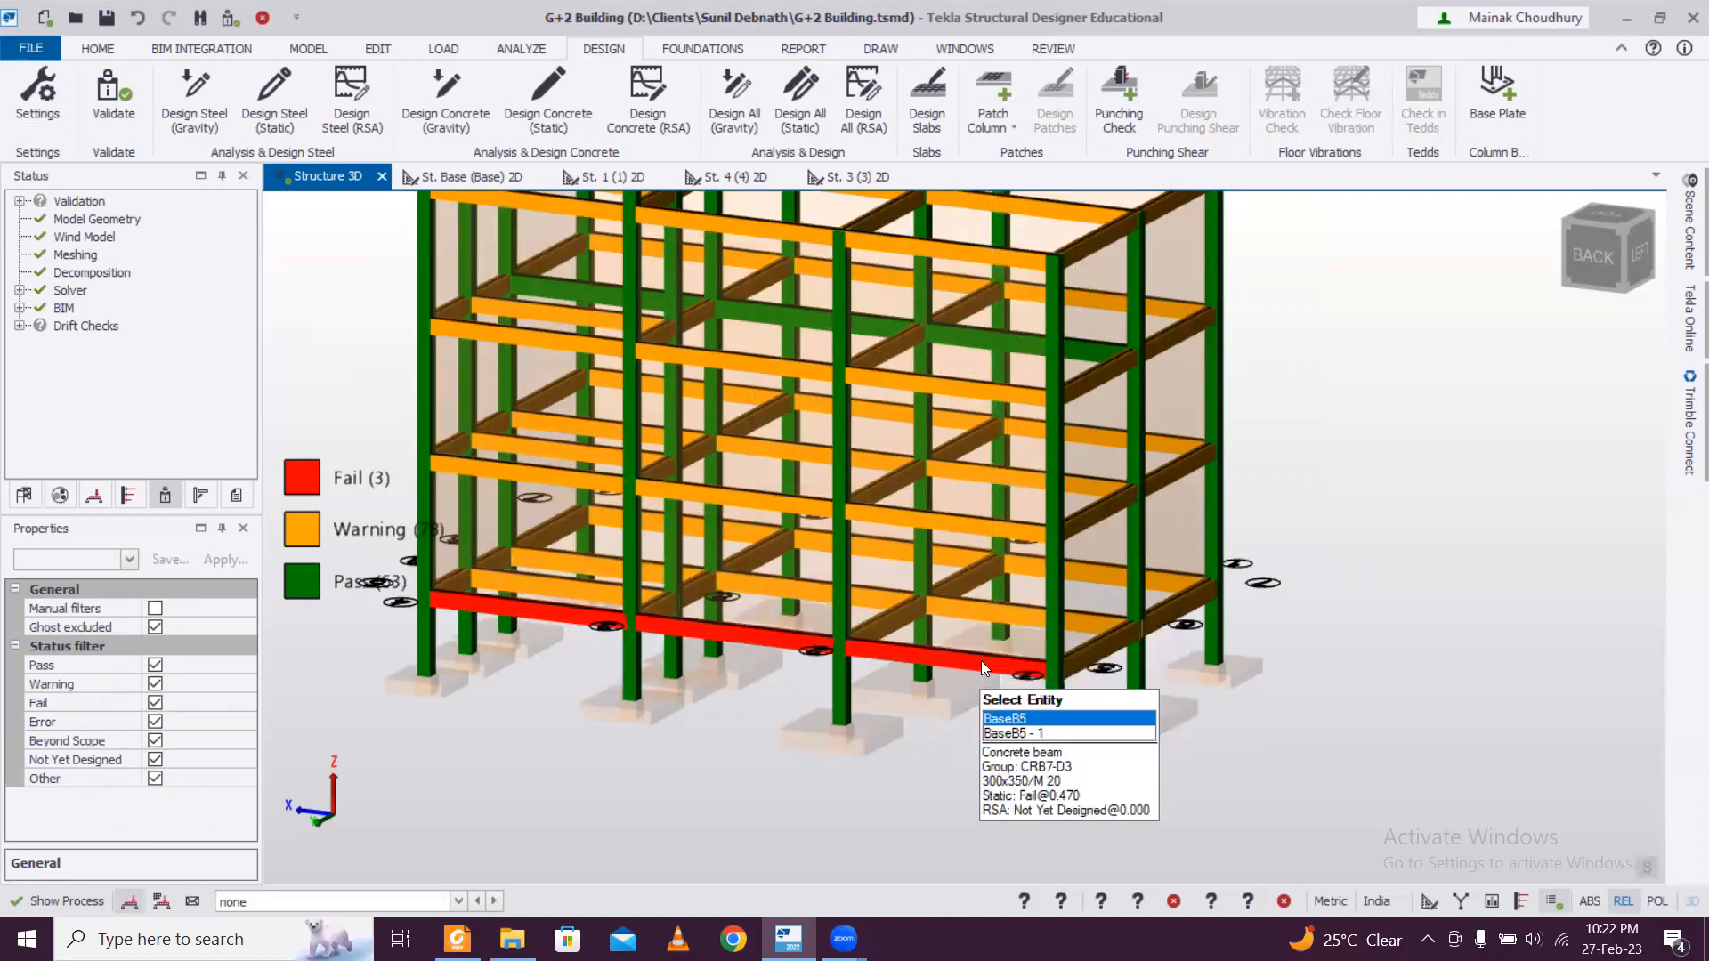
left_click(982, 664)
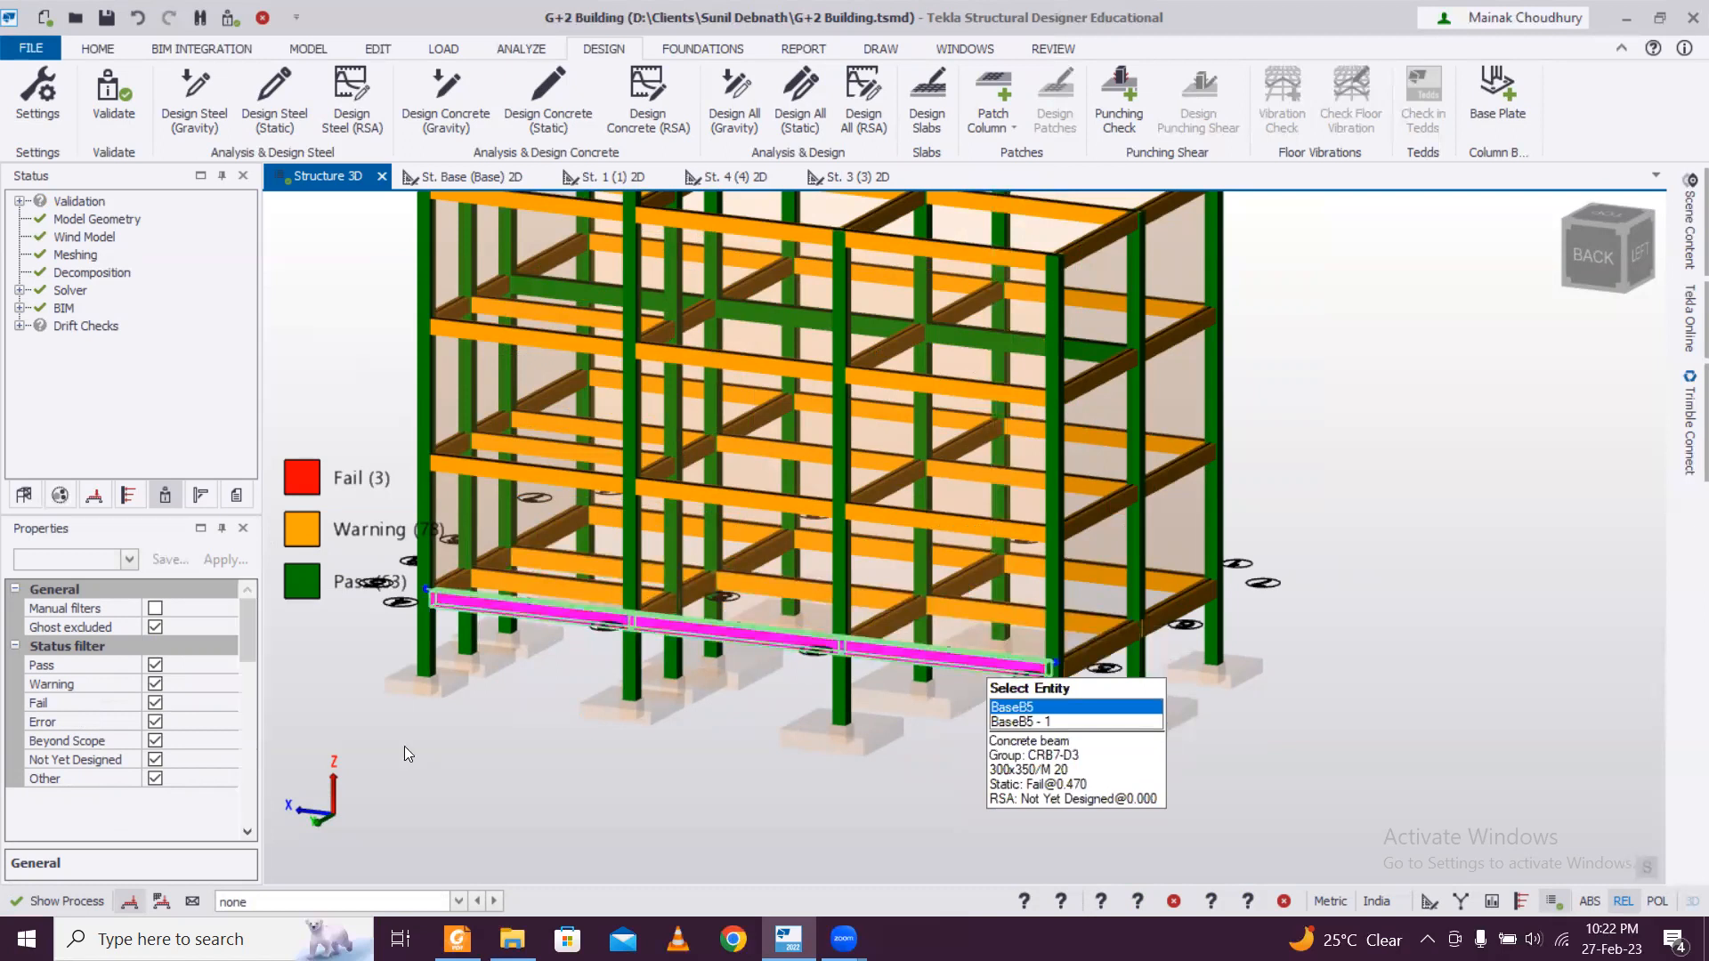
left_click_drag(242, 624, 235, 675)
left_click(229, 666)
left_click(228, 666)
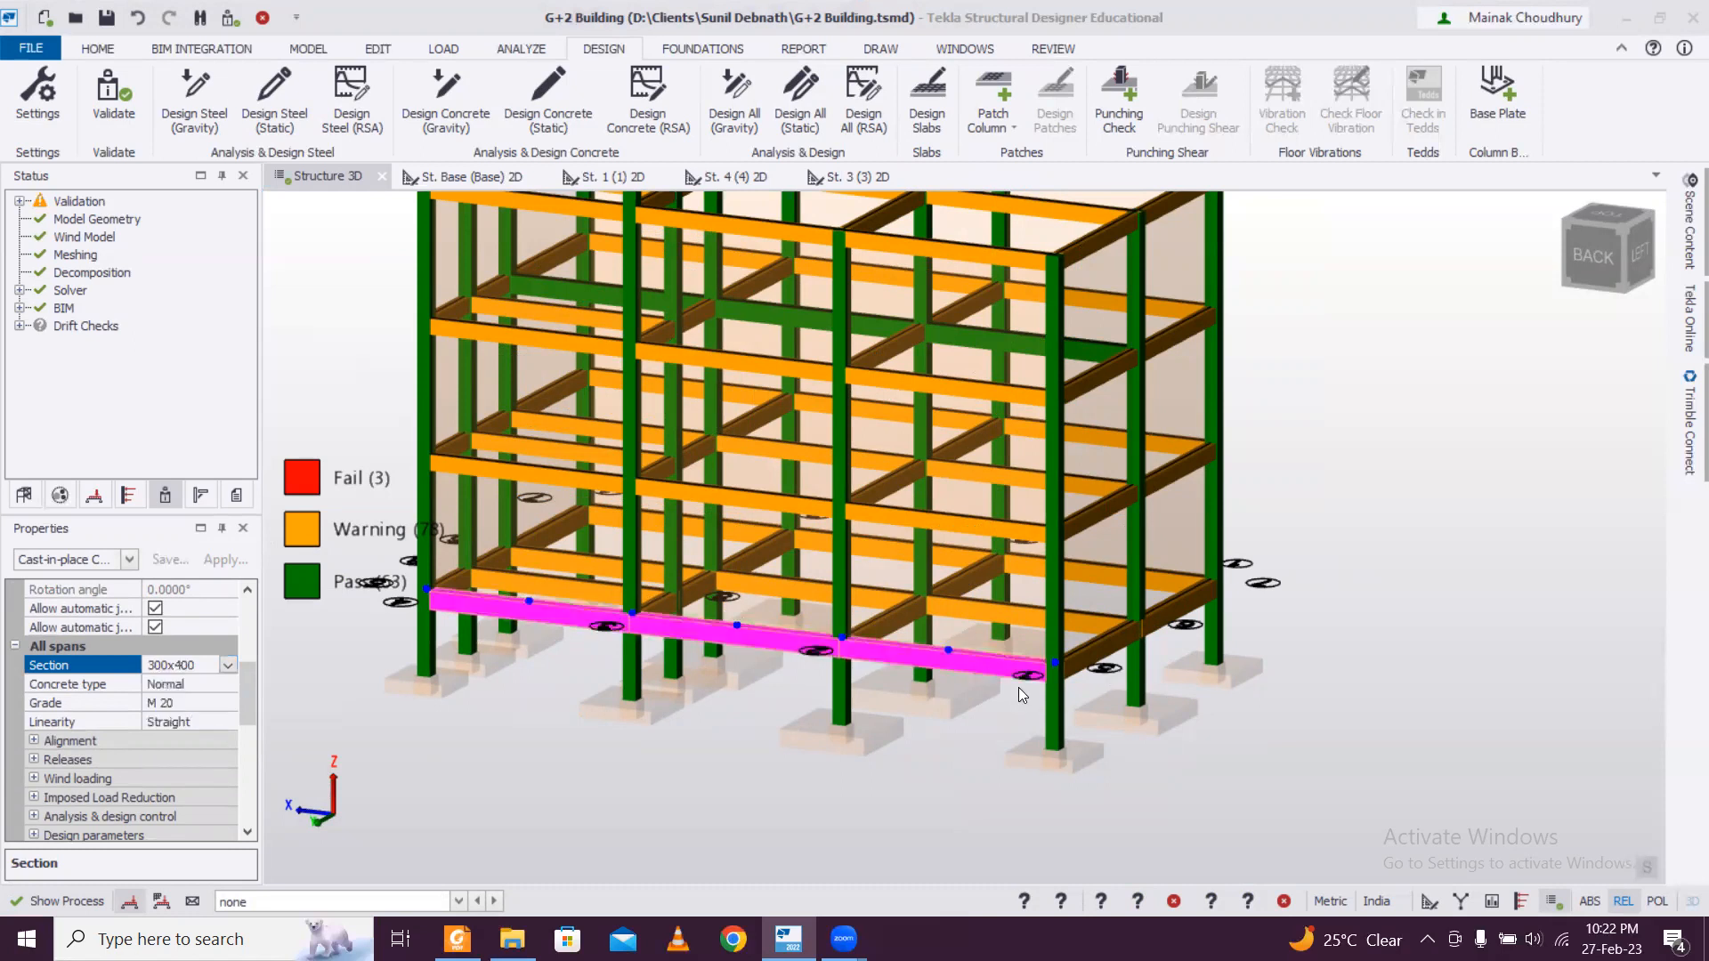
Run the static member design for BaseB5, review its first span's axial force and minor axis moment checks, and close the results.
right_click(981, 664)
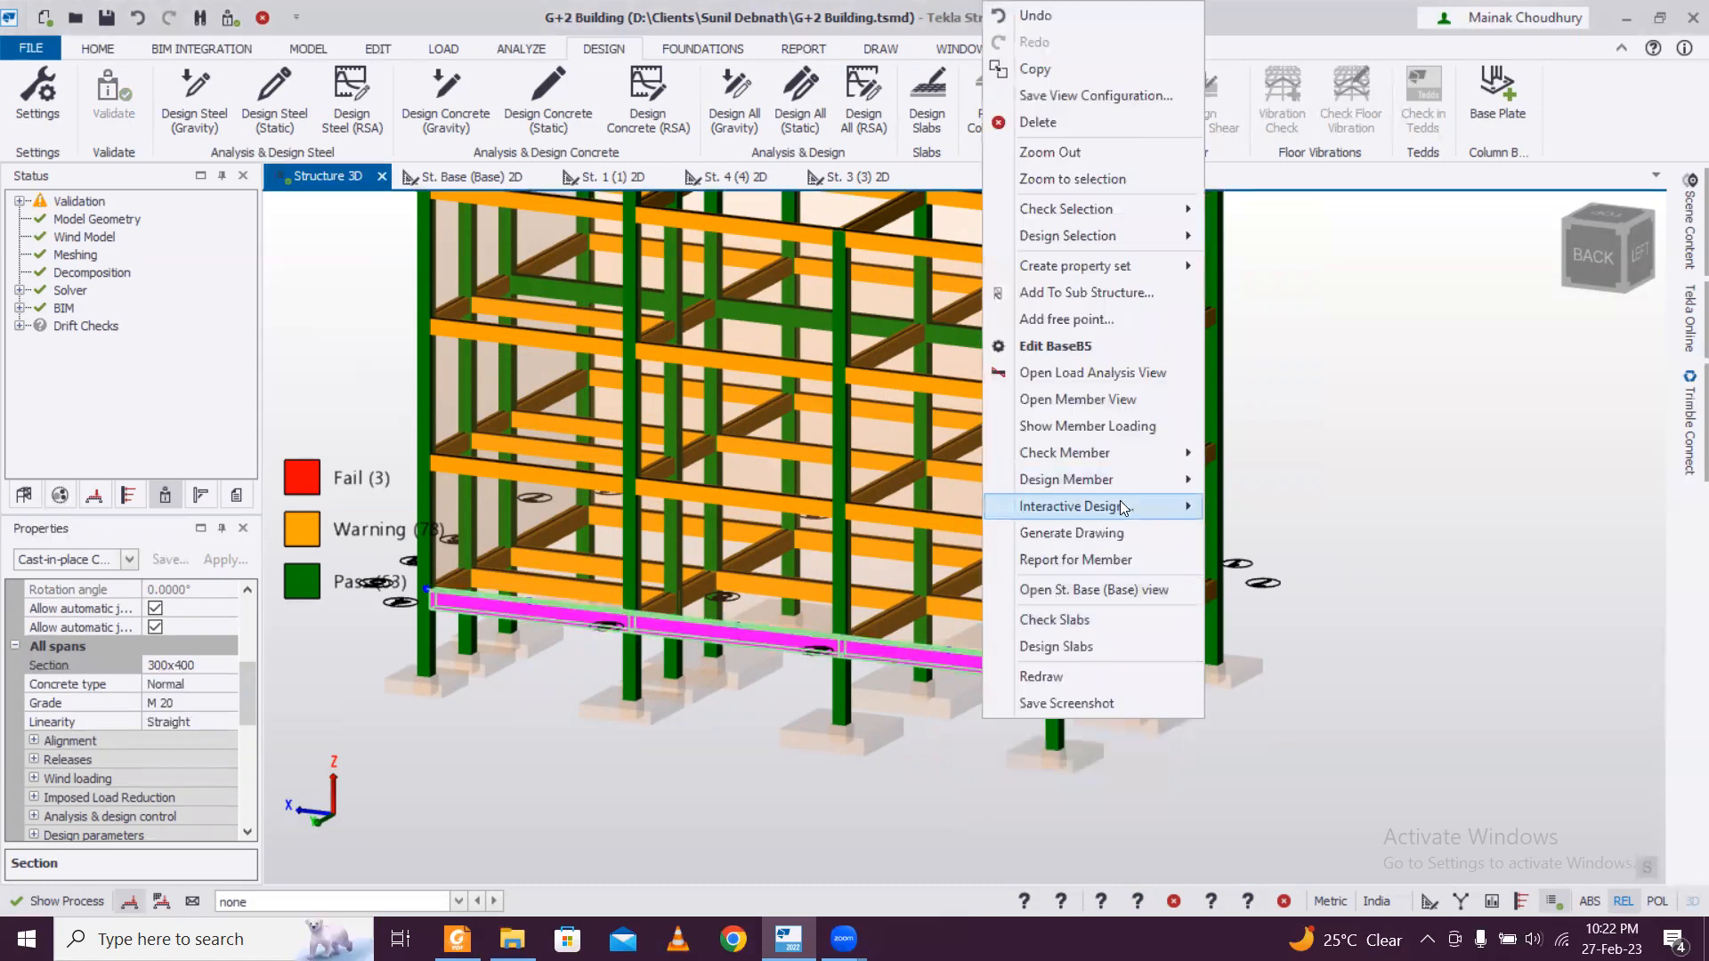
left_click(1253, 498)
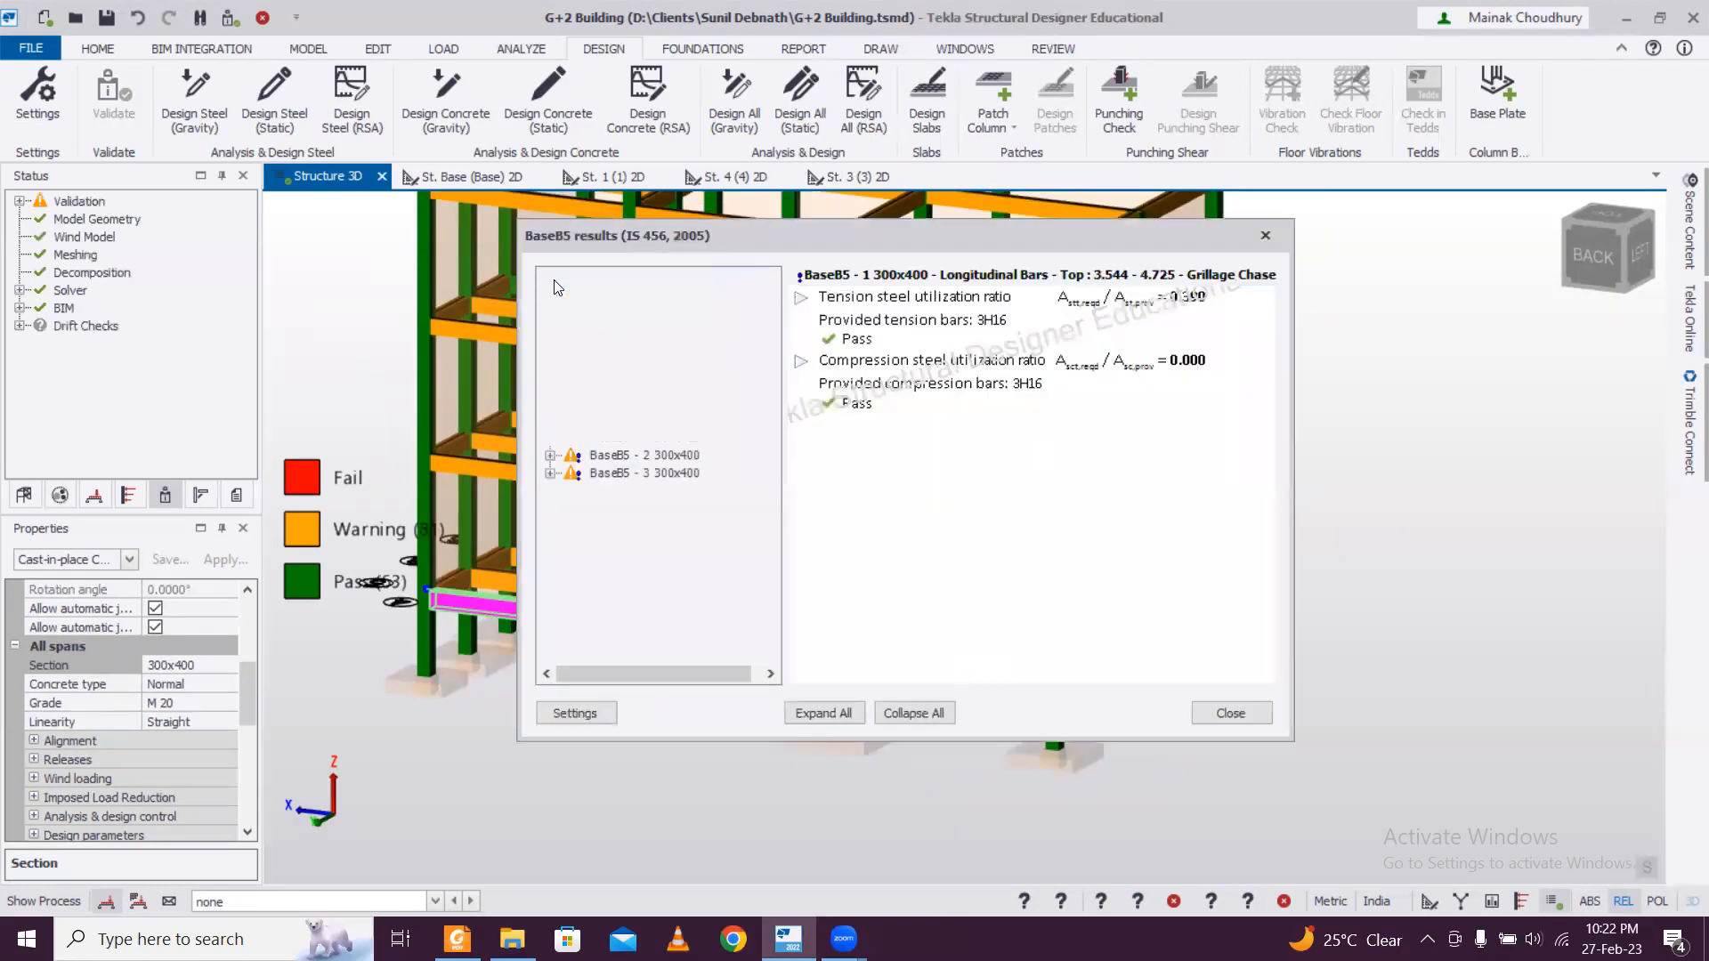
left_click(551, 278)
left_click(571, 403)
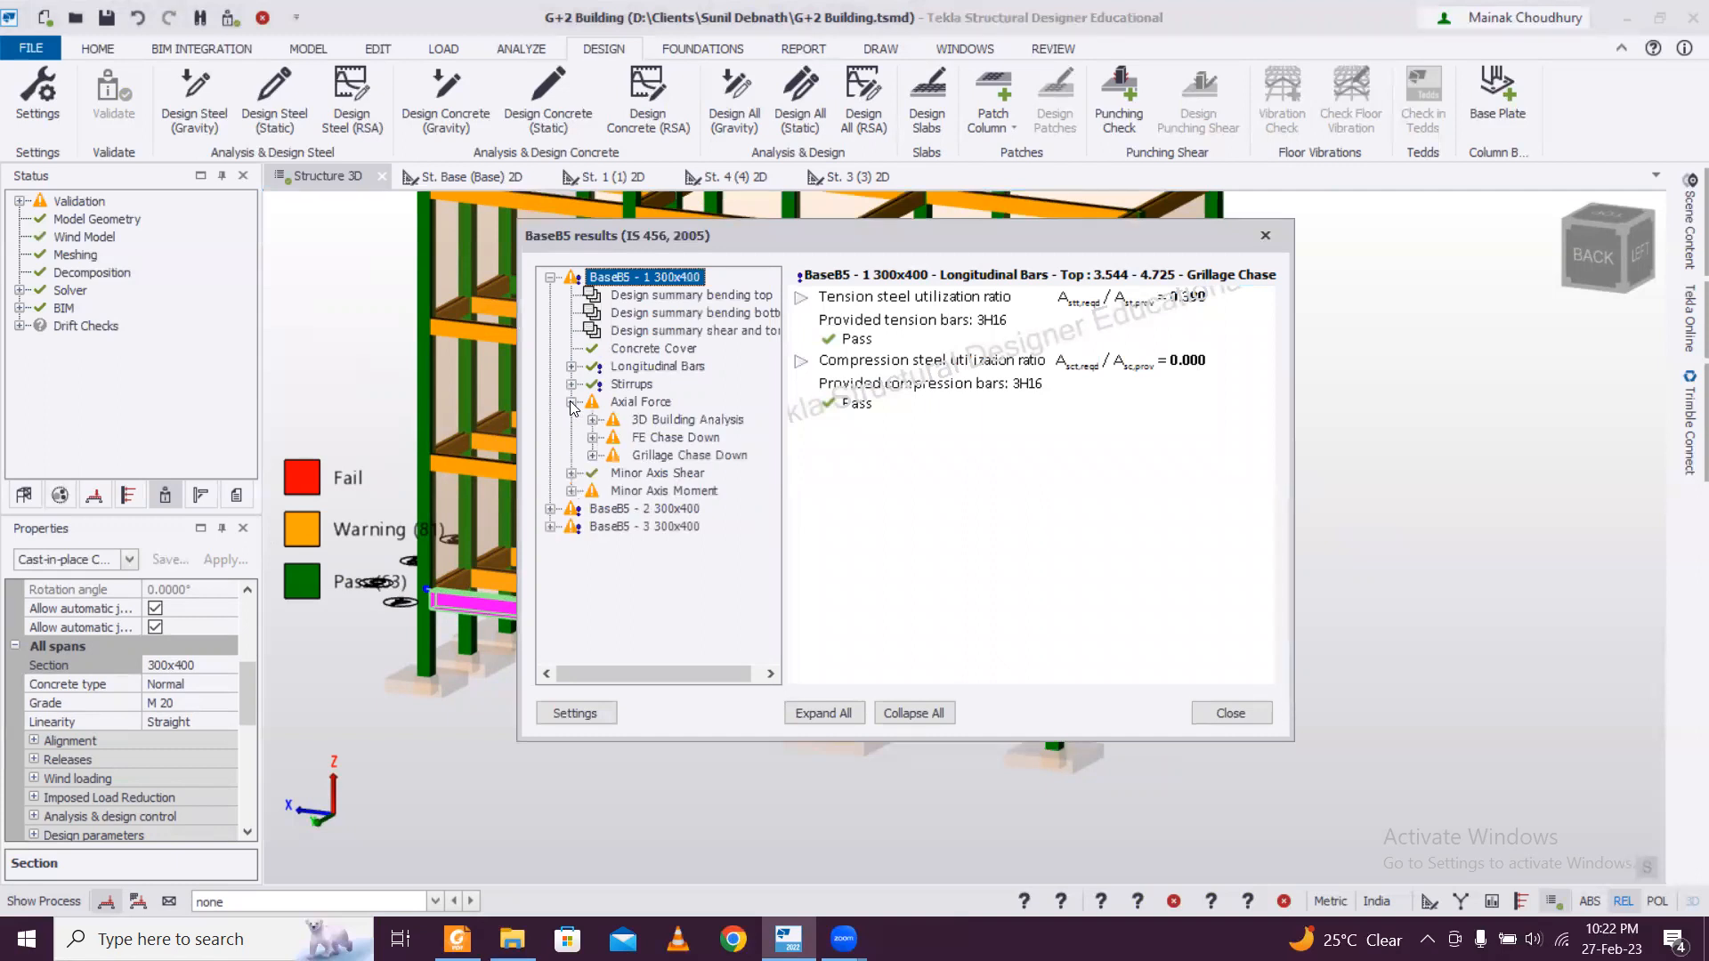
left_click(575, 491)
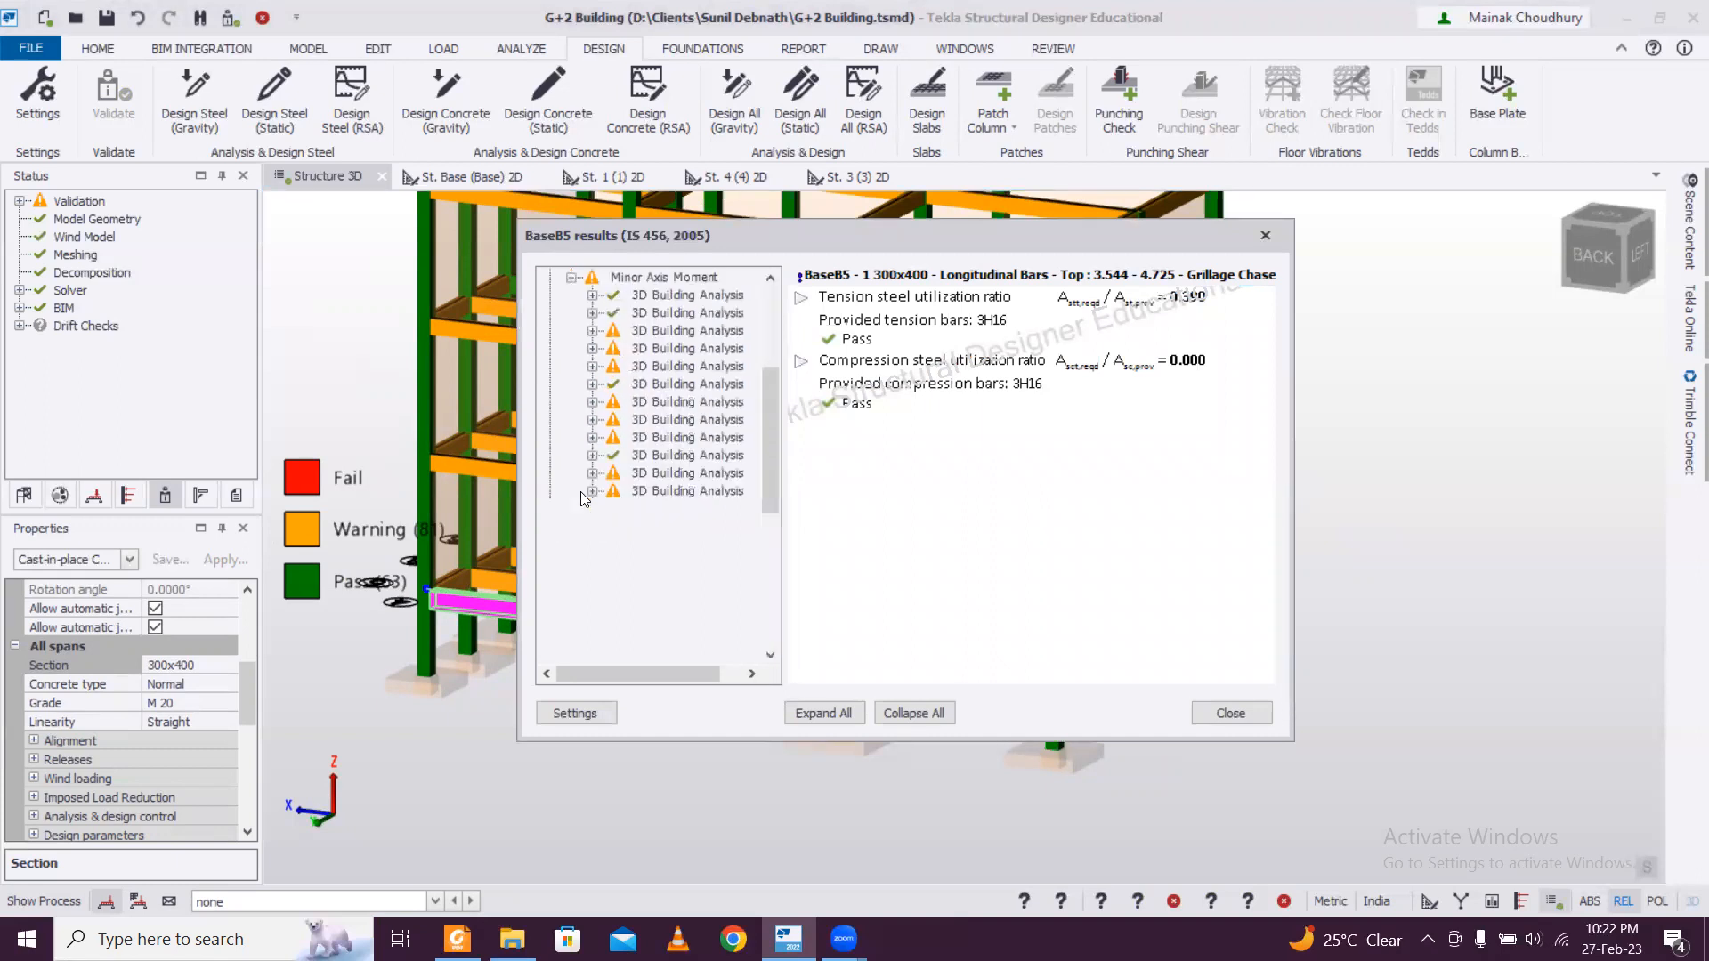
scroll(704, 453, "down", 4)
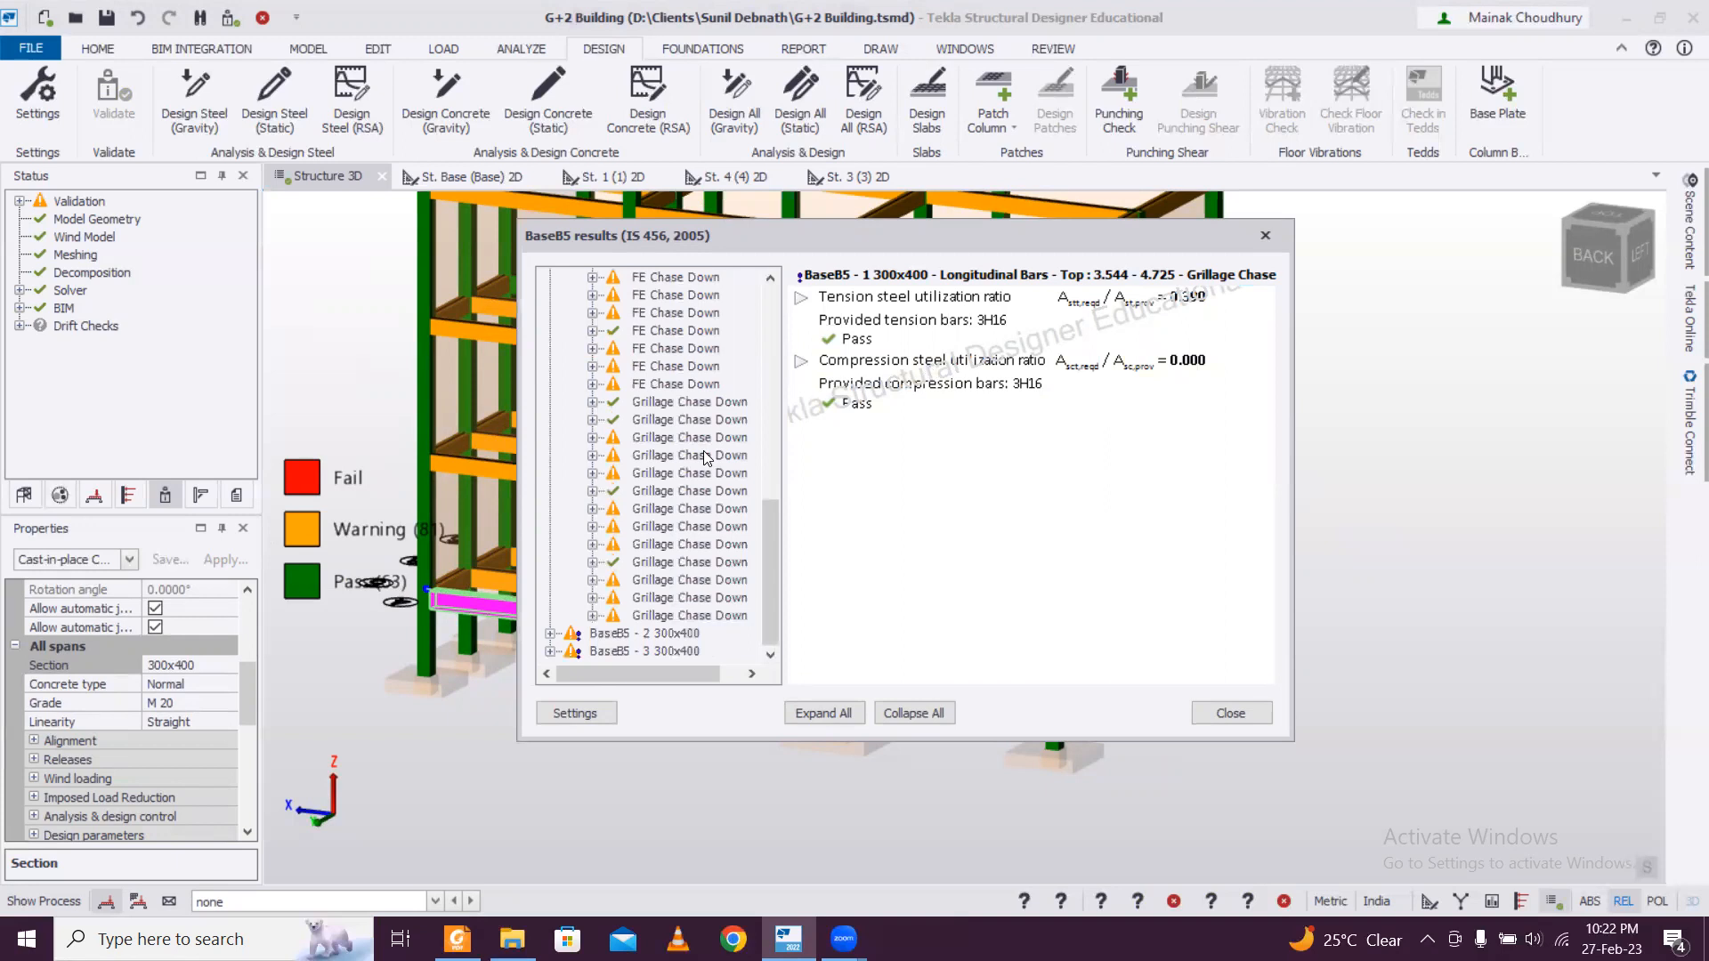
scroll(716, 441, "up", 9)
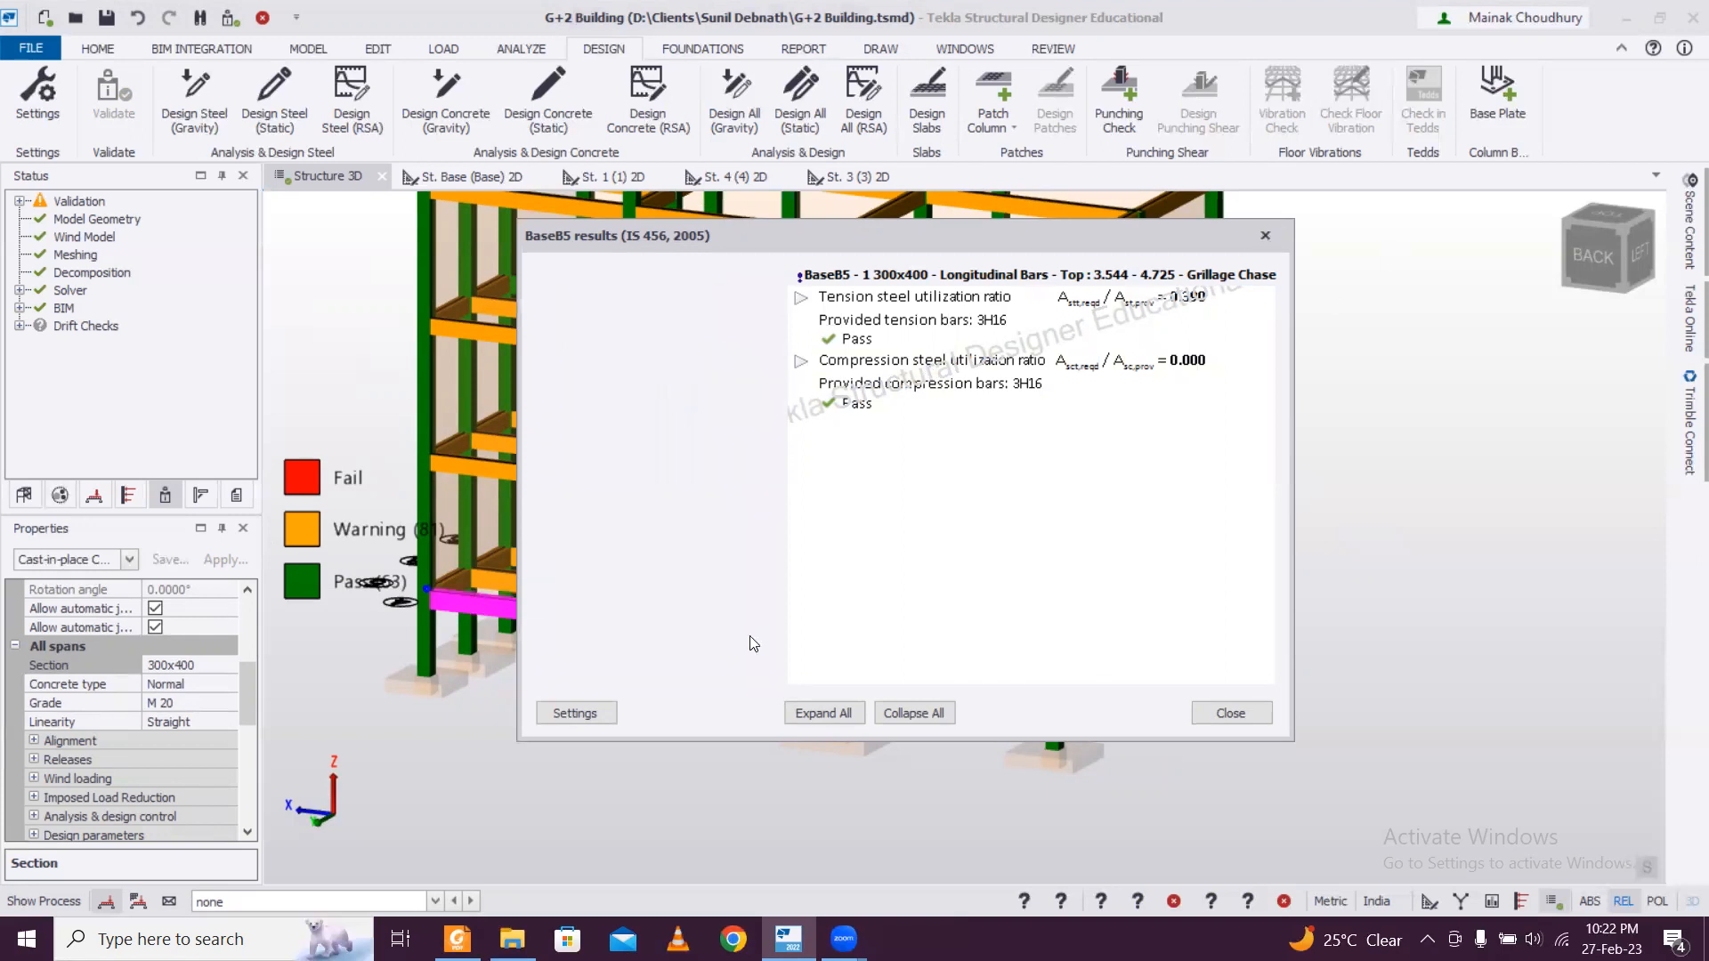
left_click(1265, 236)
left_click(769, 732)
Examine the design status of the building's remaining warning members, including beams 1B5, 1B7, BaseB6 and 1B6.
scroll(769, 730, "down", 3)
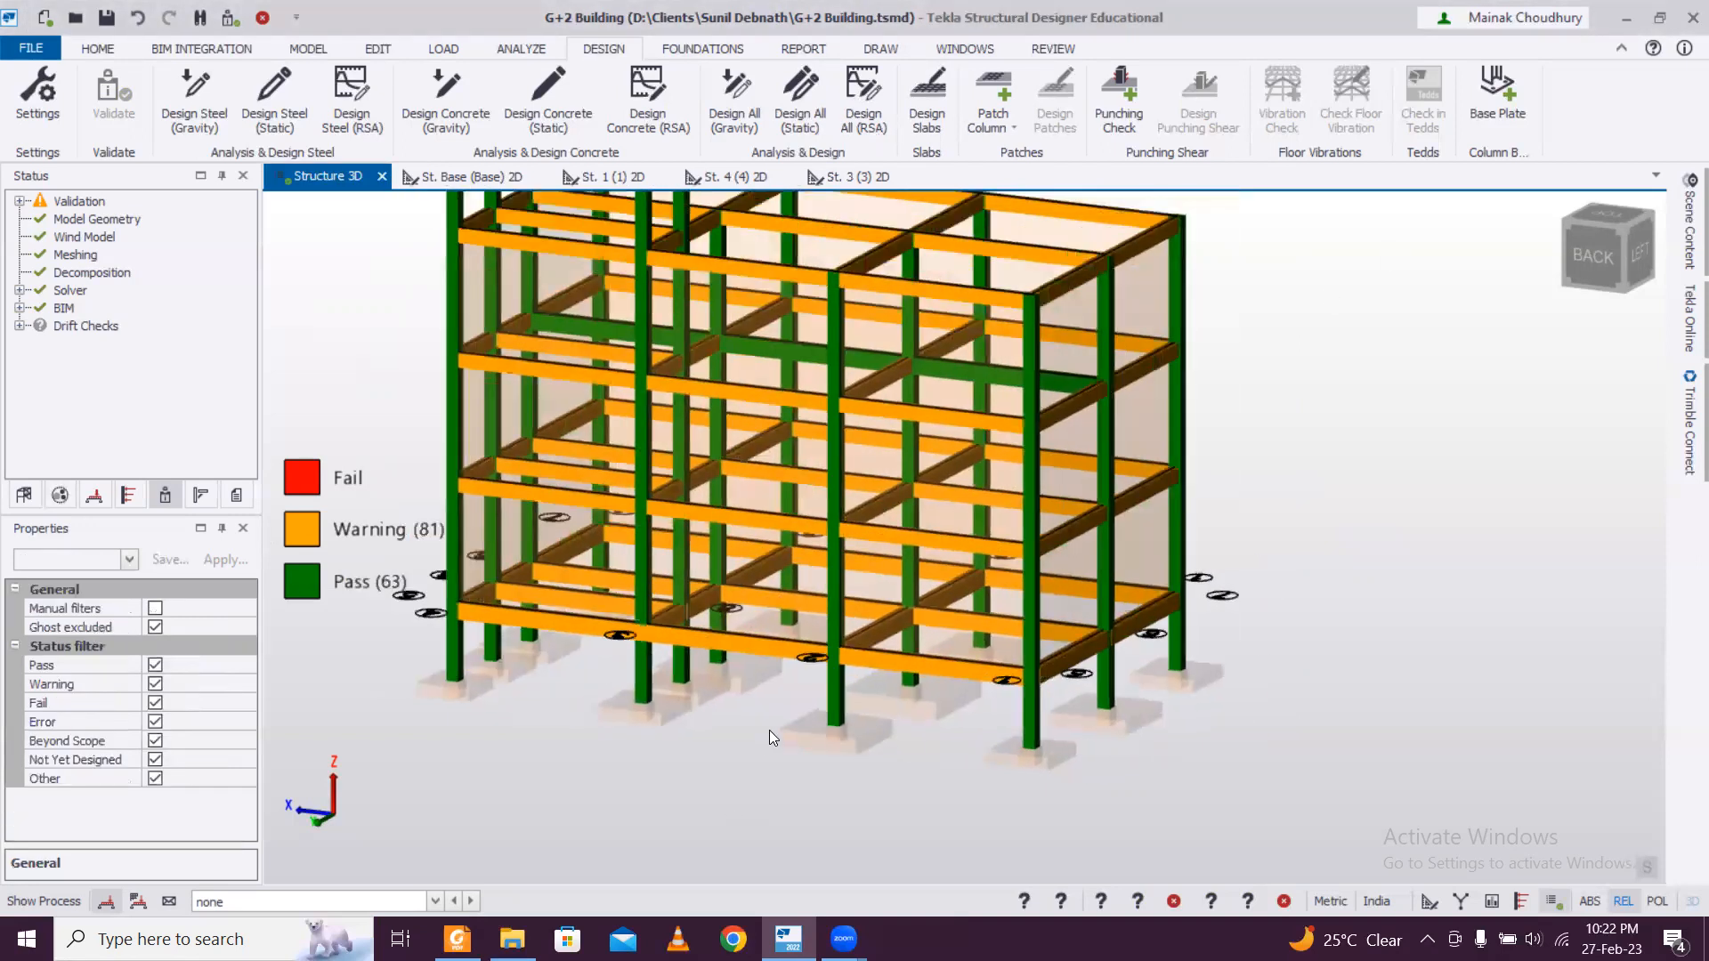
middle_click_drag(807, 751, 865, 772)
right_click_drag(622, 757, 851, 611)
right_click_drag(785, 737, 883, 623)
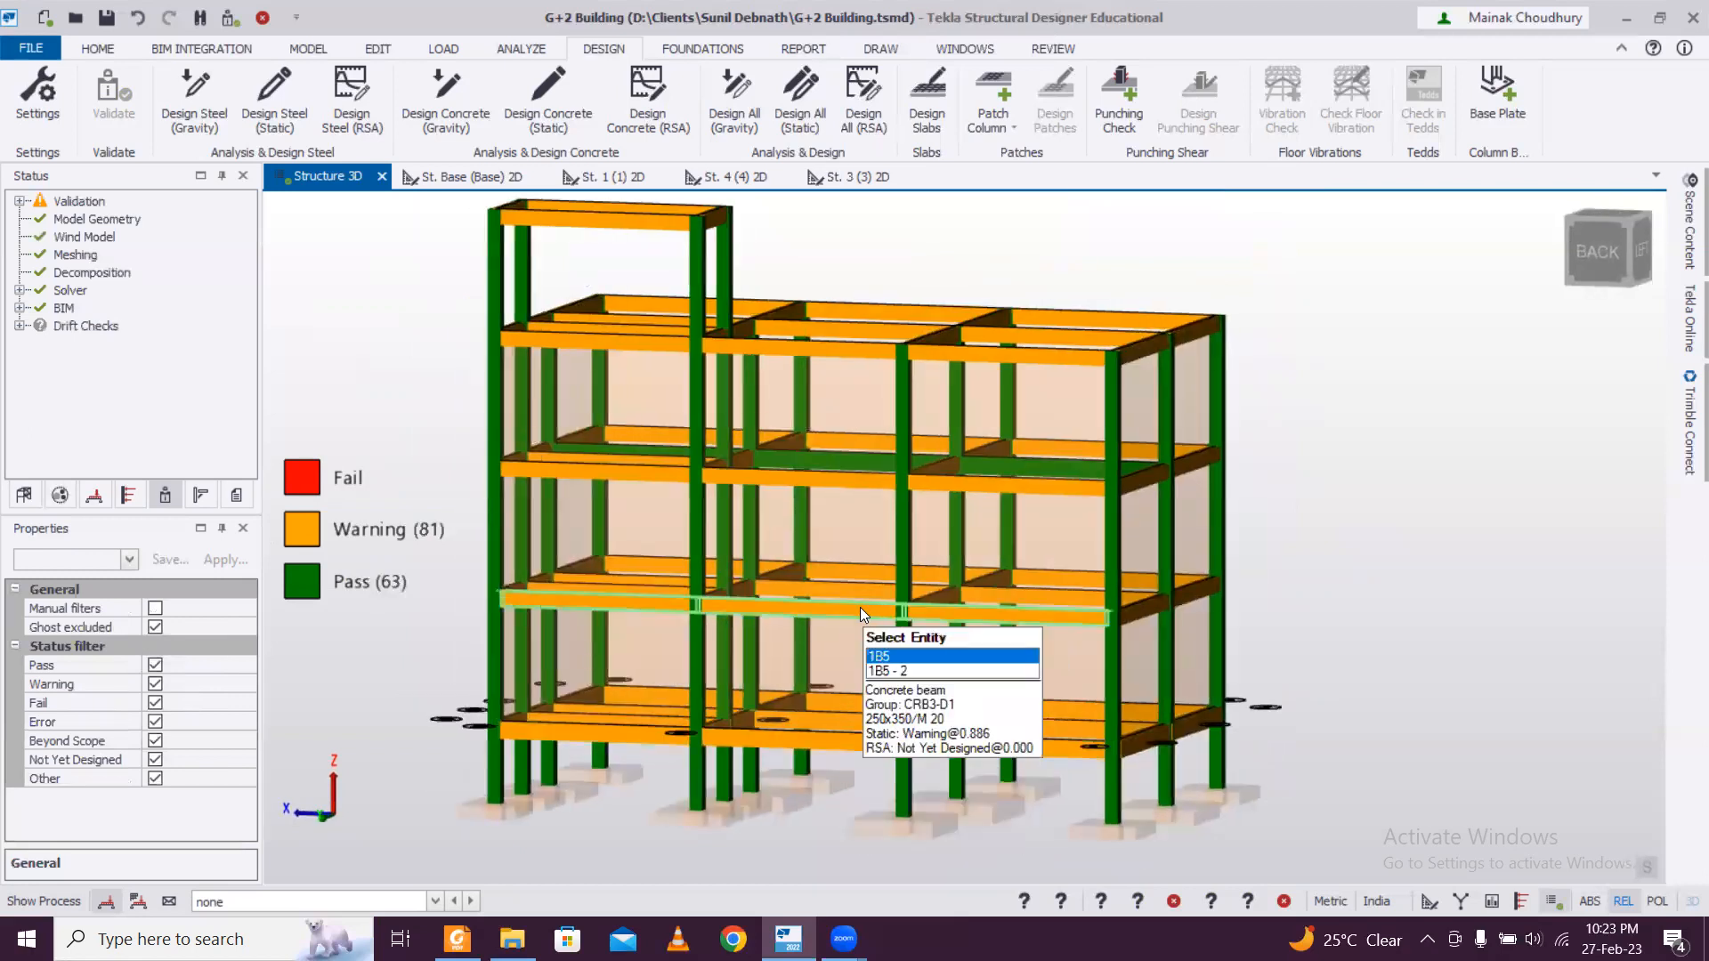
left_click(860, 607)
left_click(861, 568)
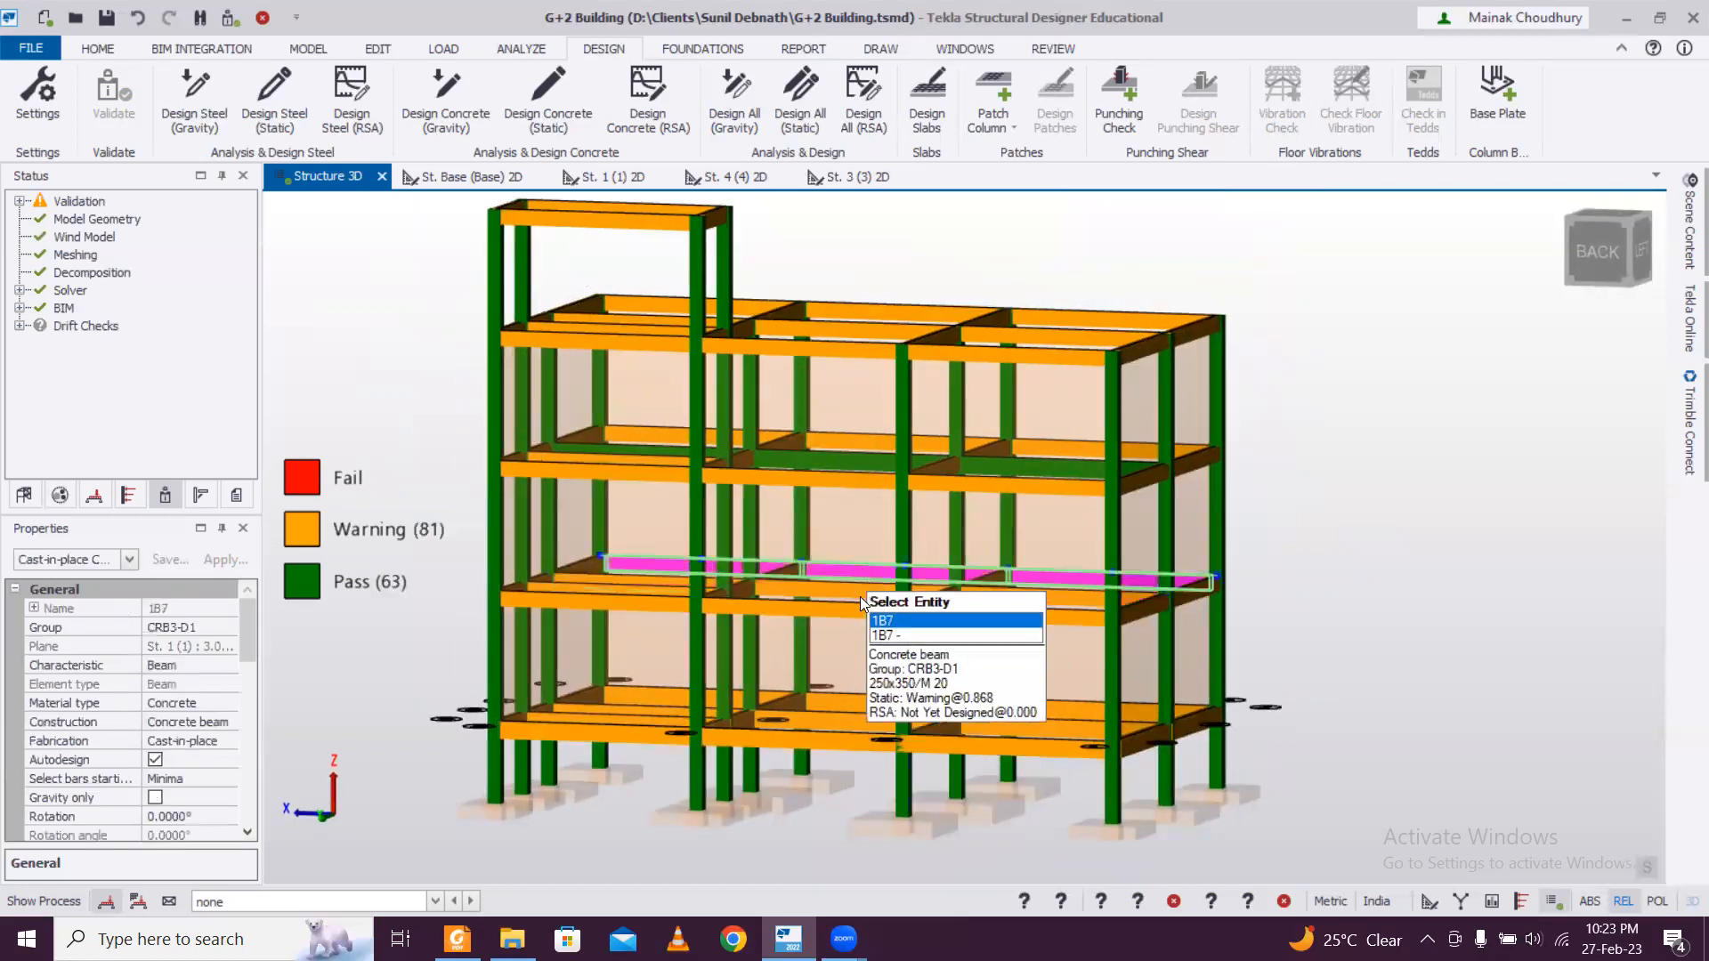
scroll(845, 674, "down", 2)
right_click_drag(850, 688, 780, 705)
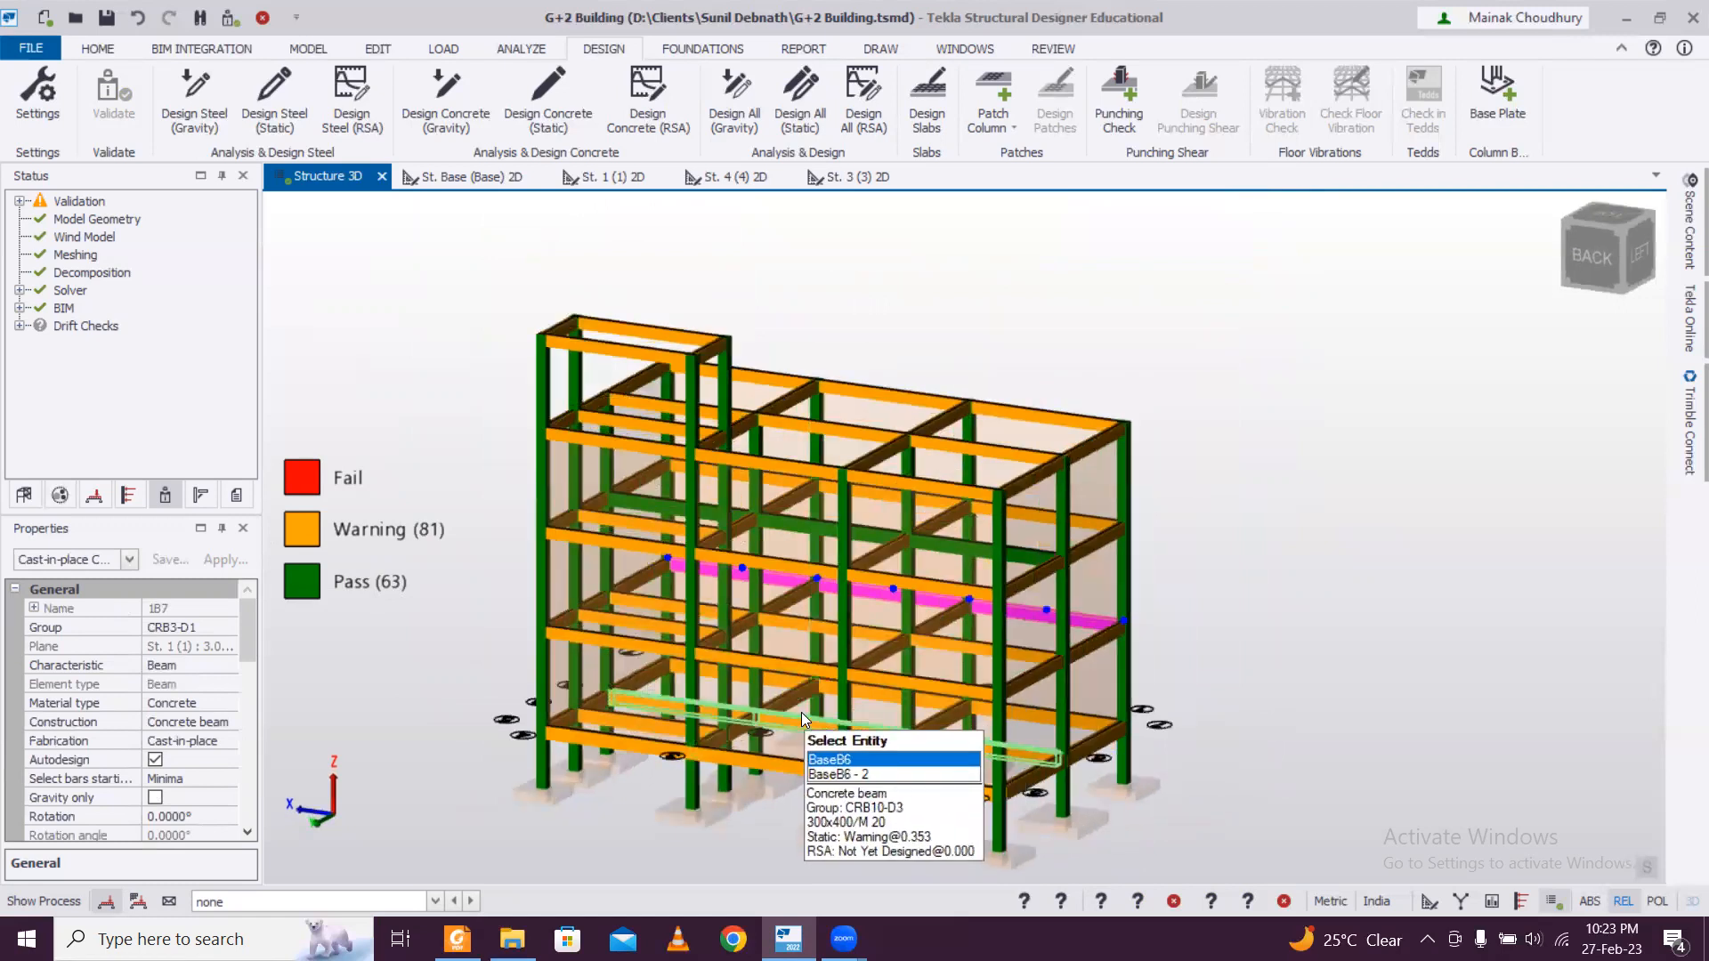
right_click_drag(806, 705, 883, 691)
left_click(867, 635)
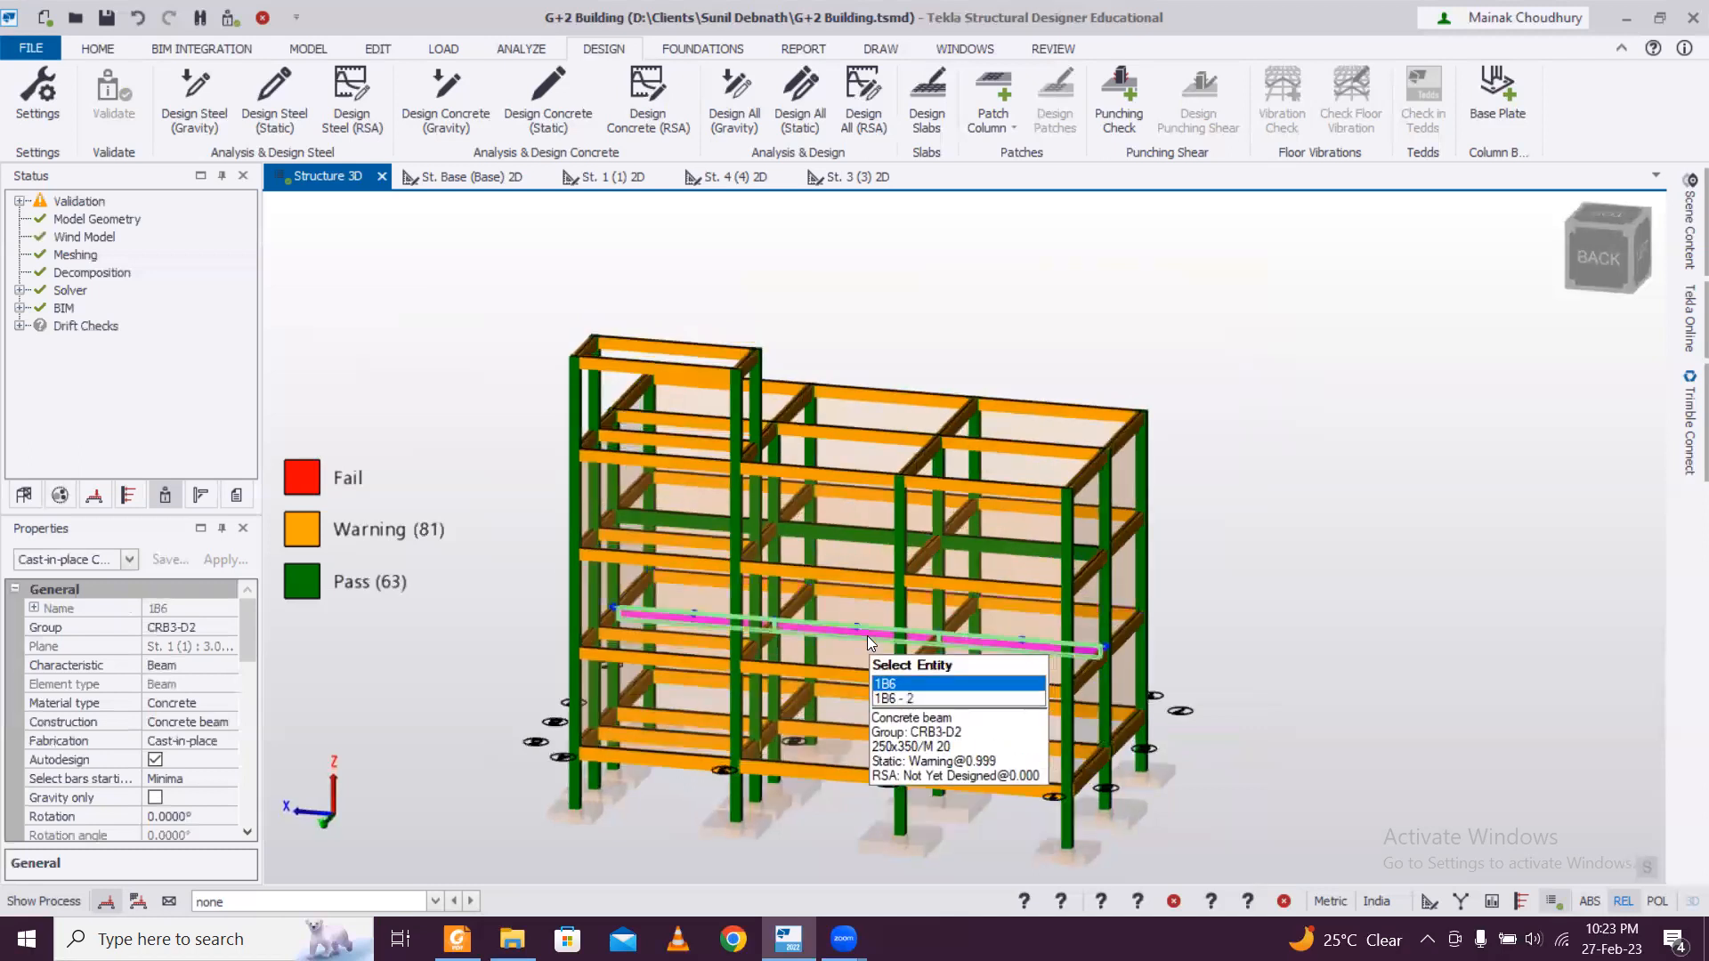
right_click_drag(1252, 719, 1205, 716)
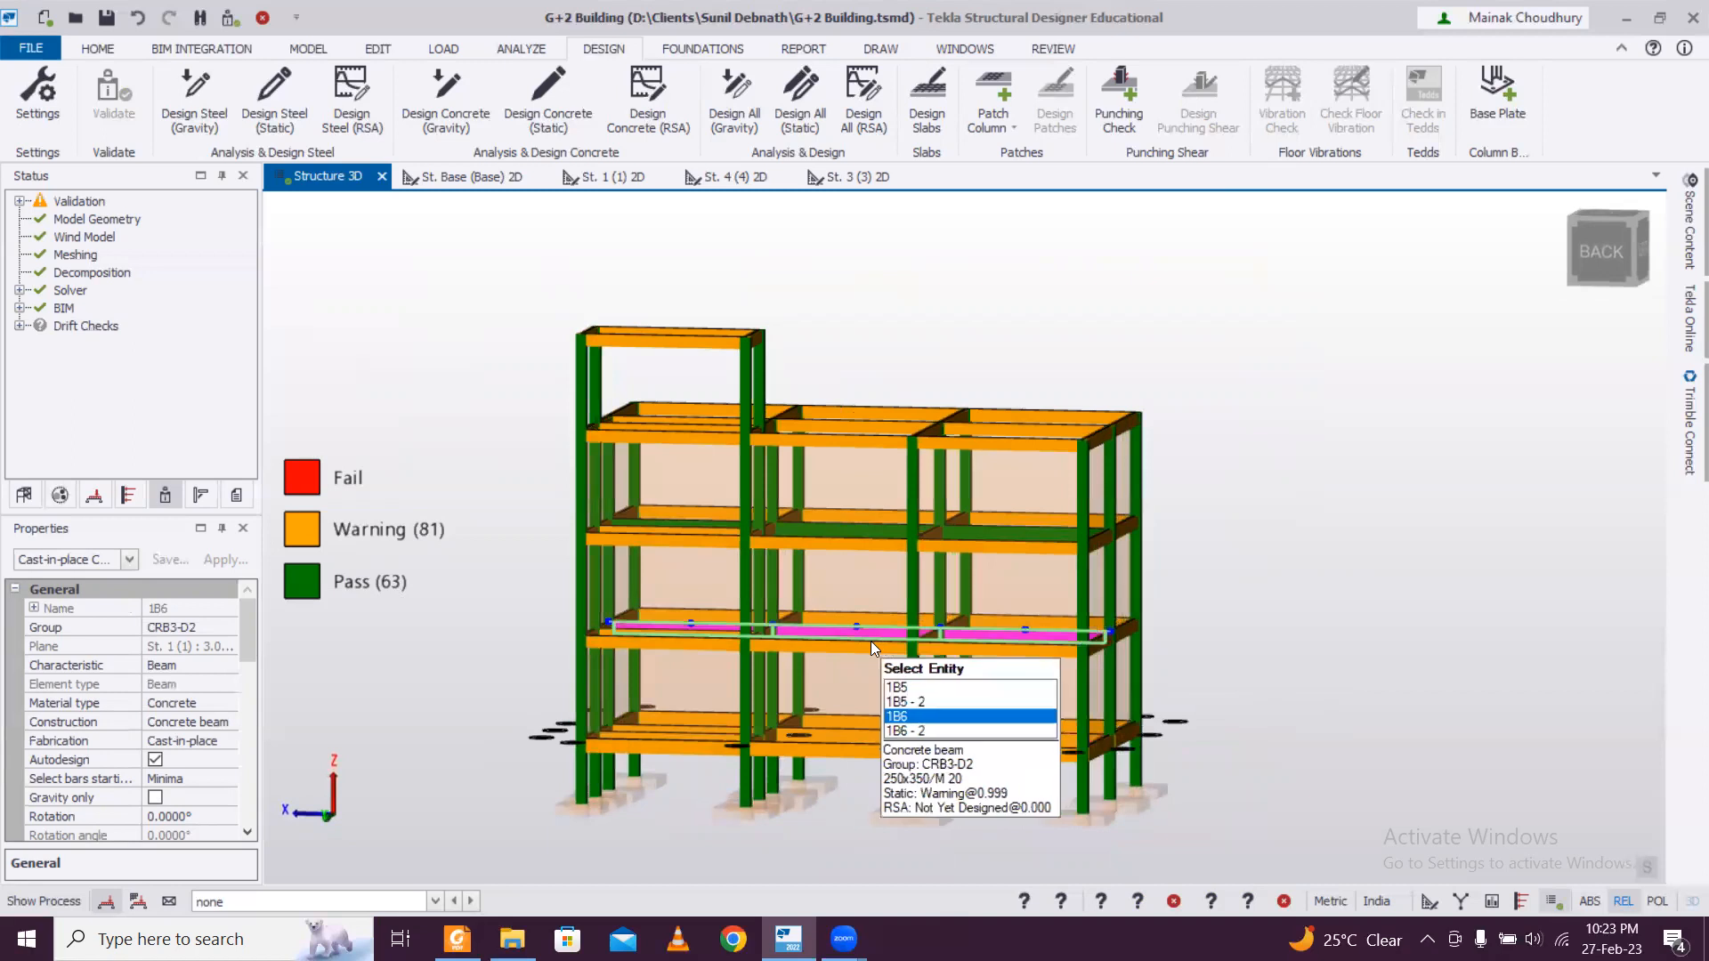
Display the design utilization ratios on the structure in review mode and inspect first-floor beam 1B1.
left_click(1074, 51)
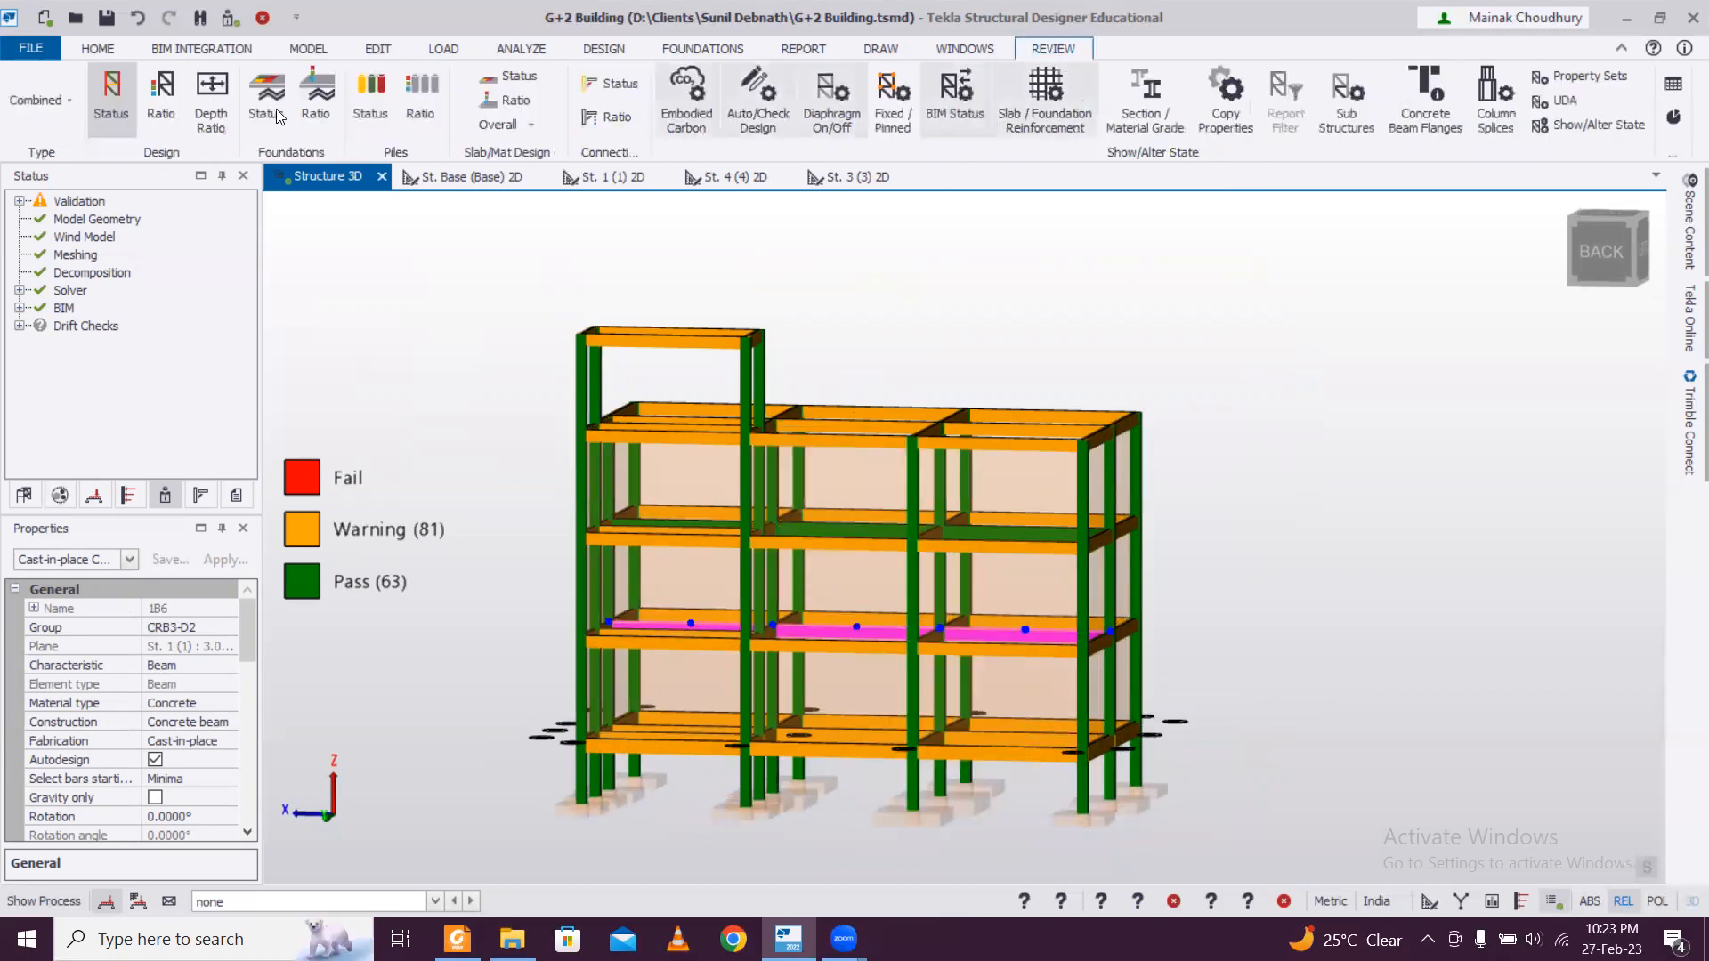
left_click(166, 102)
right_click_drag(1305, 550, 1193, 675)
key("Escape")
right_click_drag(939, 679, 1178, 682)
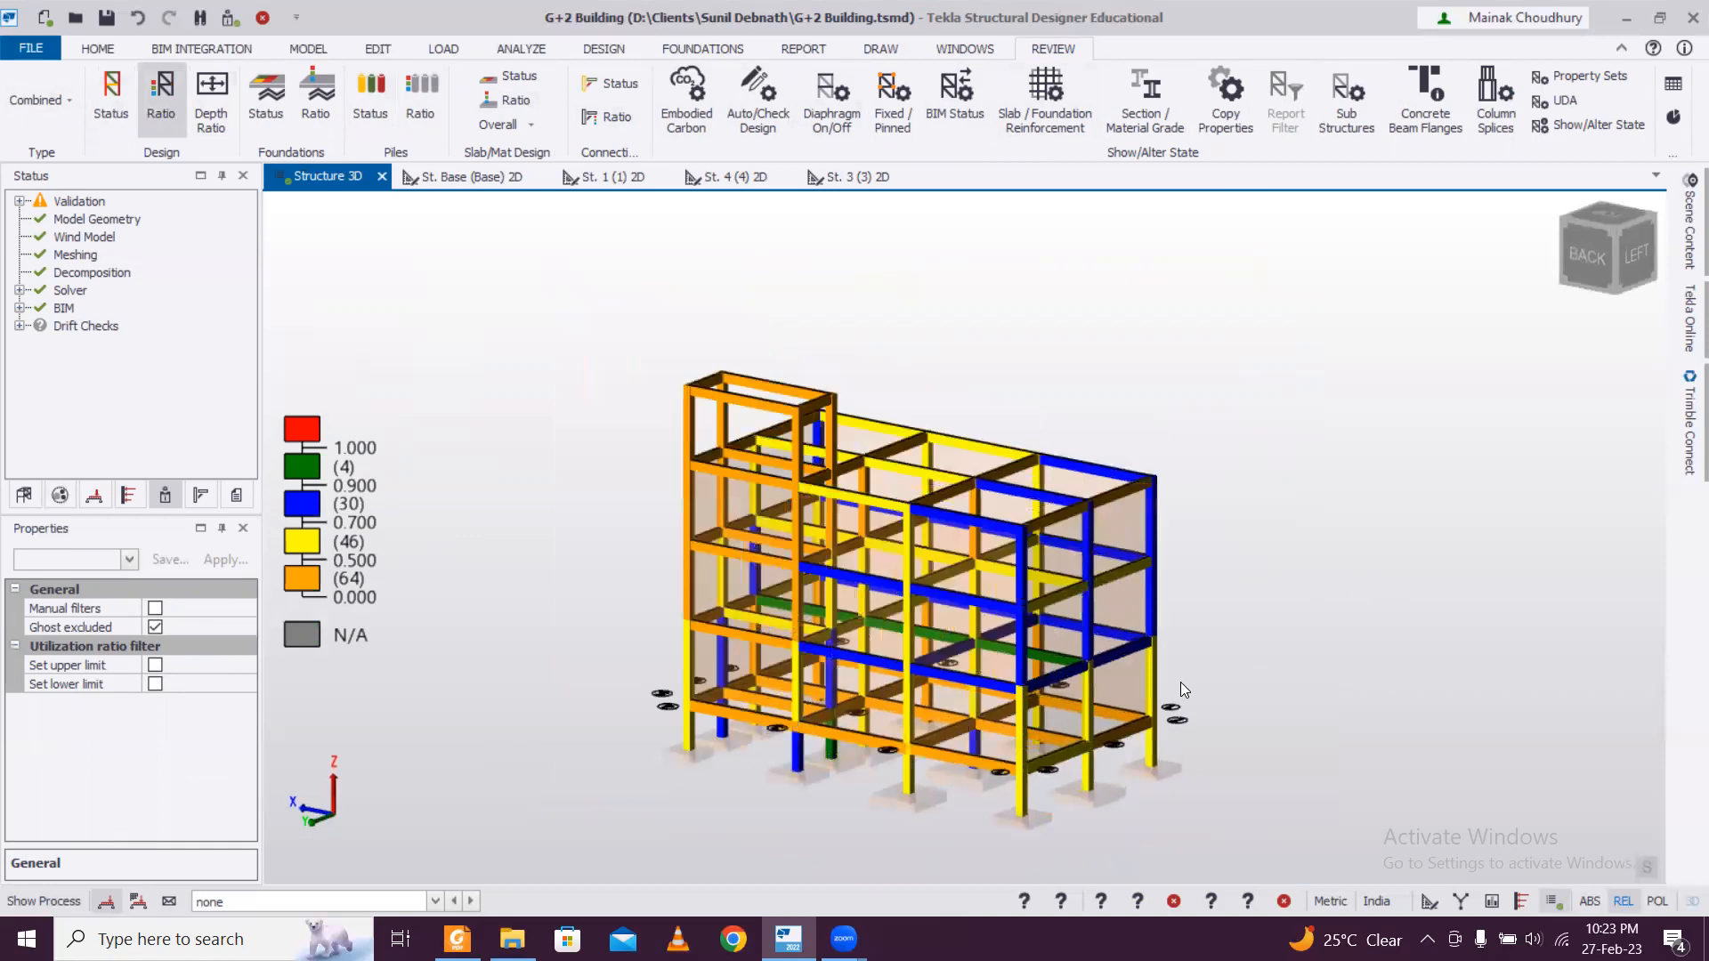
scroll(1180, 682, "up", 3)
mouse_move(1018, 658)
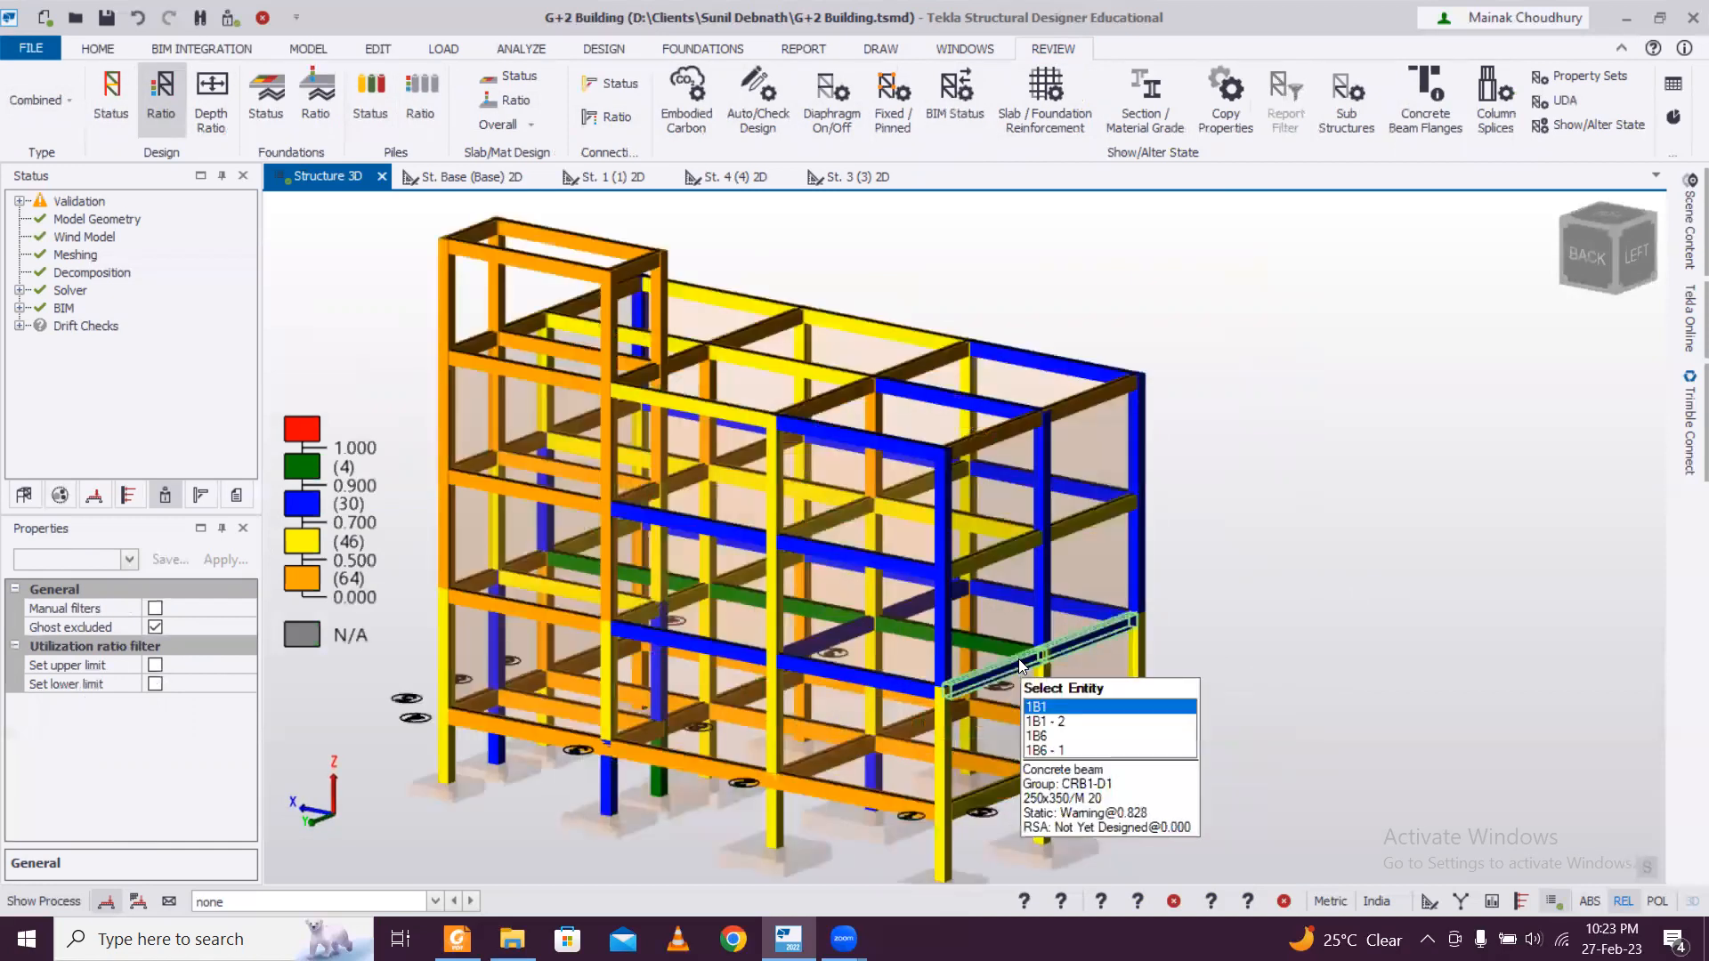
Select first-floor beam 1B6 and run its static member design.
left_click(1018, 658)
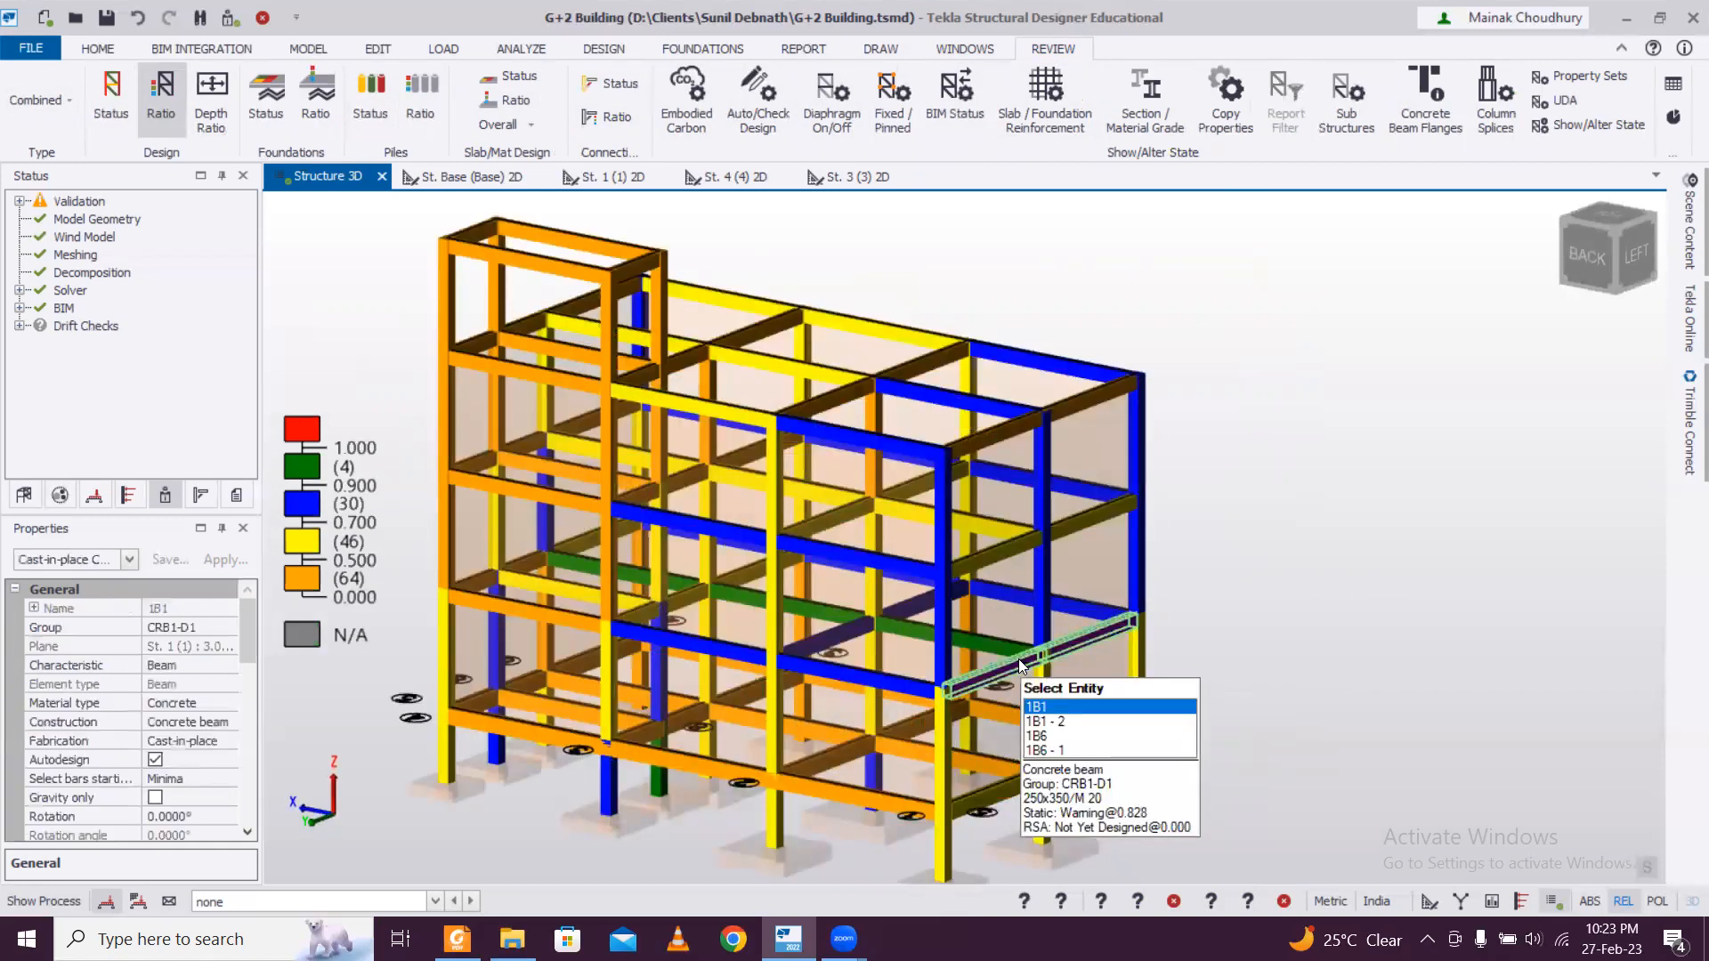
right_click(1019, 659)
left_click(972, 639)
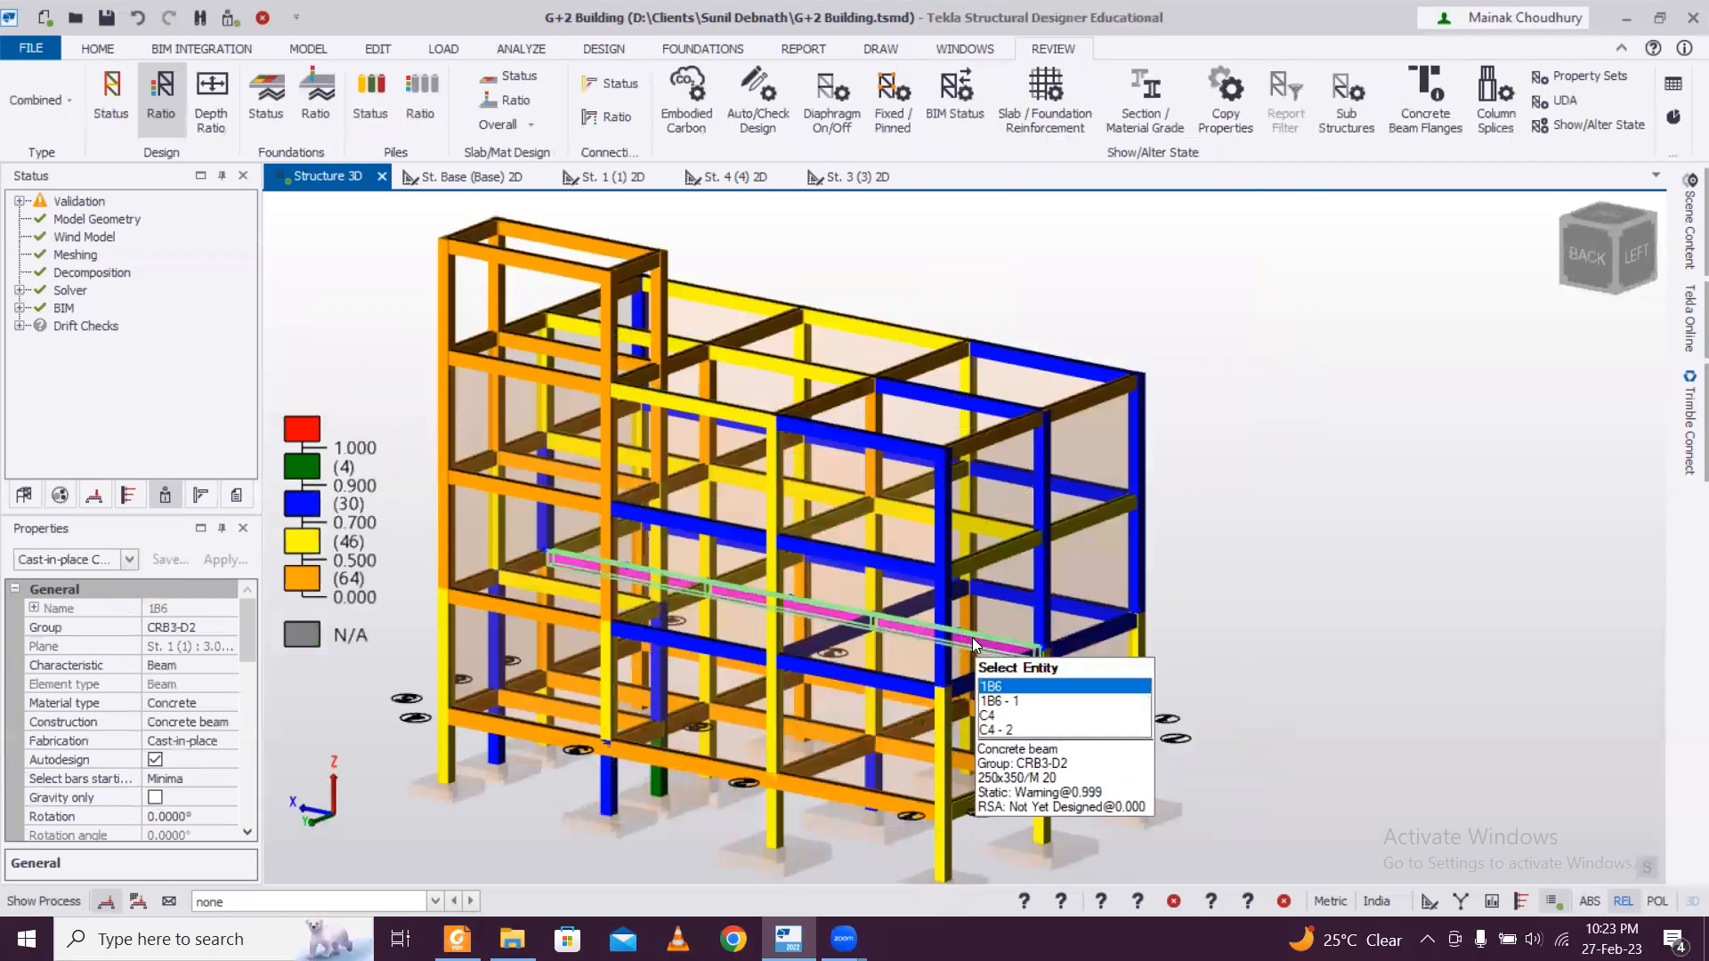
right_click(974, 642)
mouse_move(1139, 481)
left_click(1235, 481)
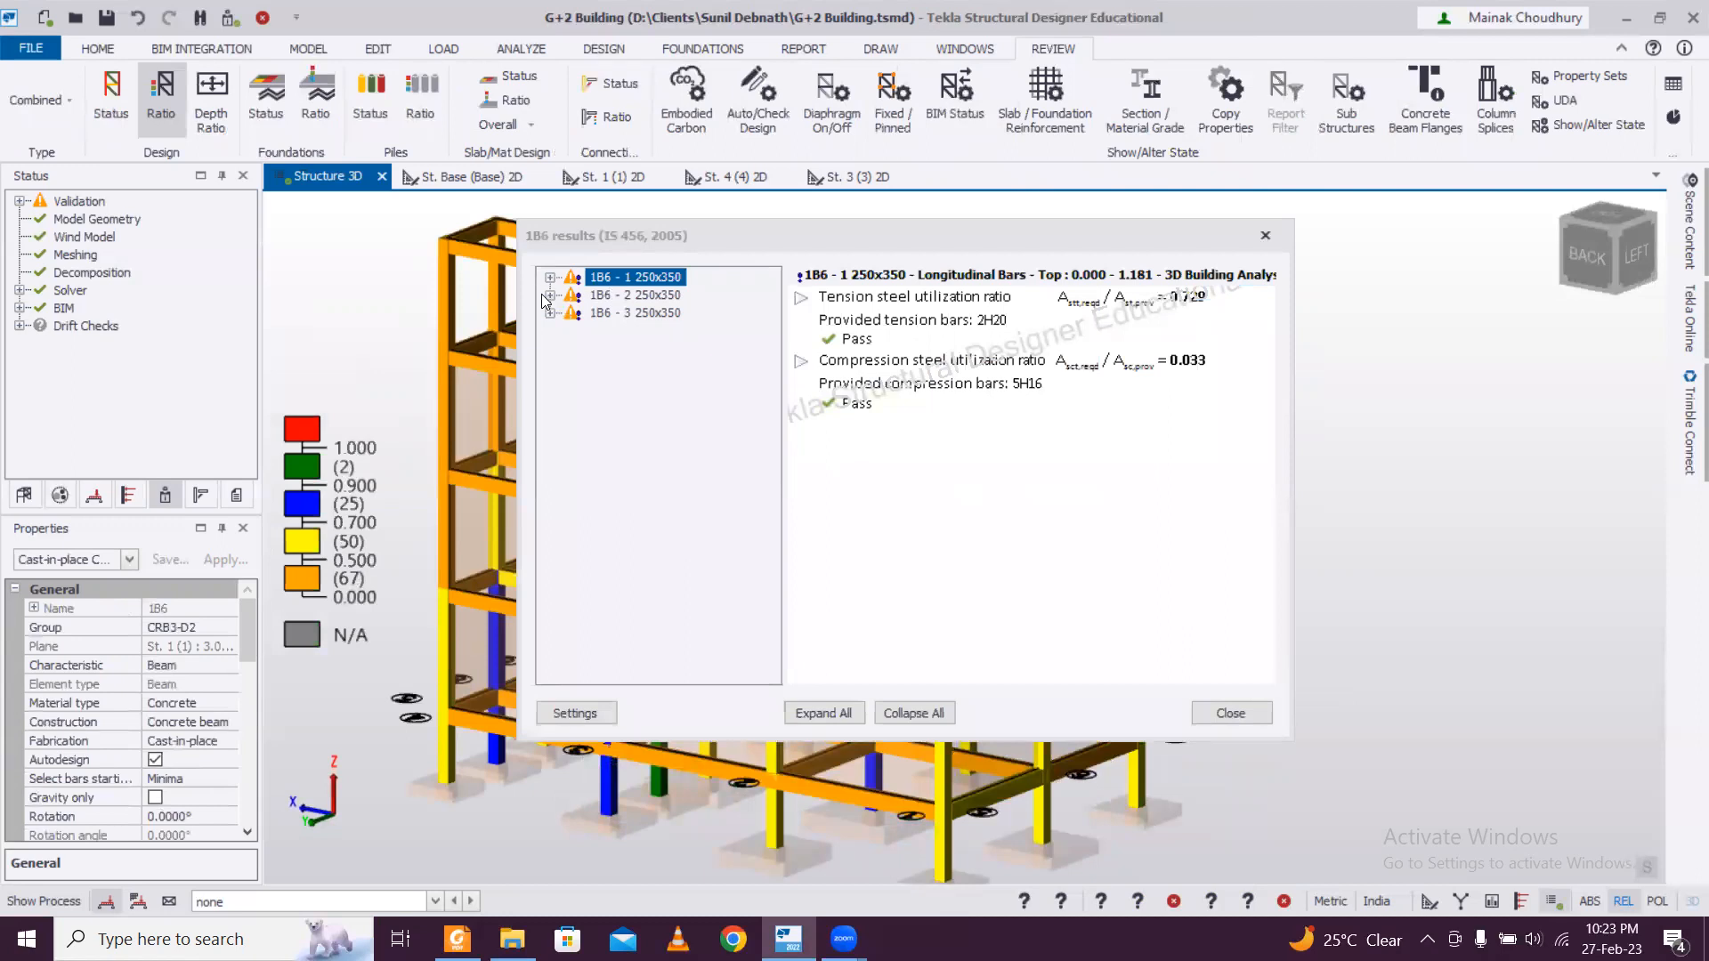
Examine the design results of beam 1B6's three spans, close them and clear the beam selection.
double_click(580, 301)
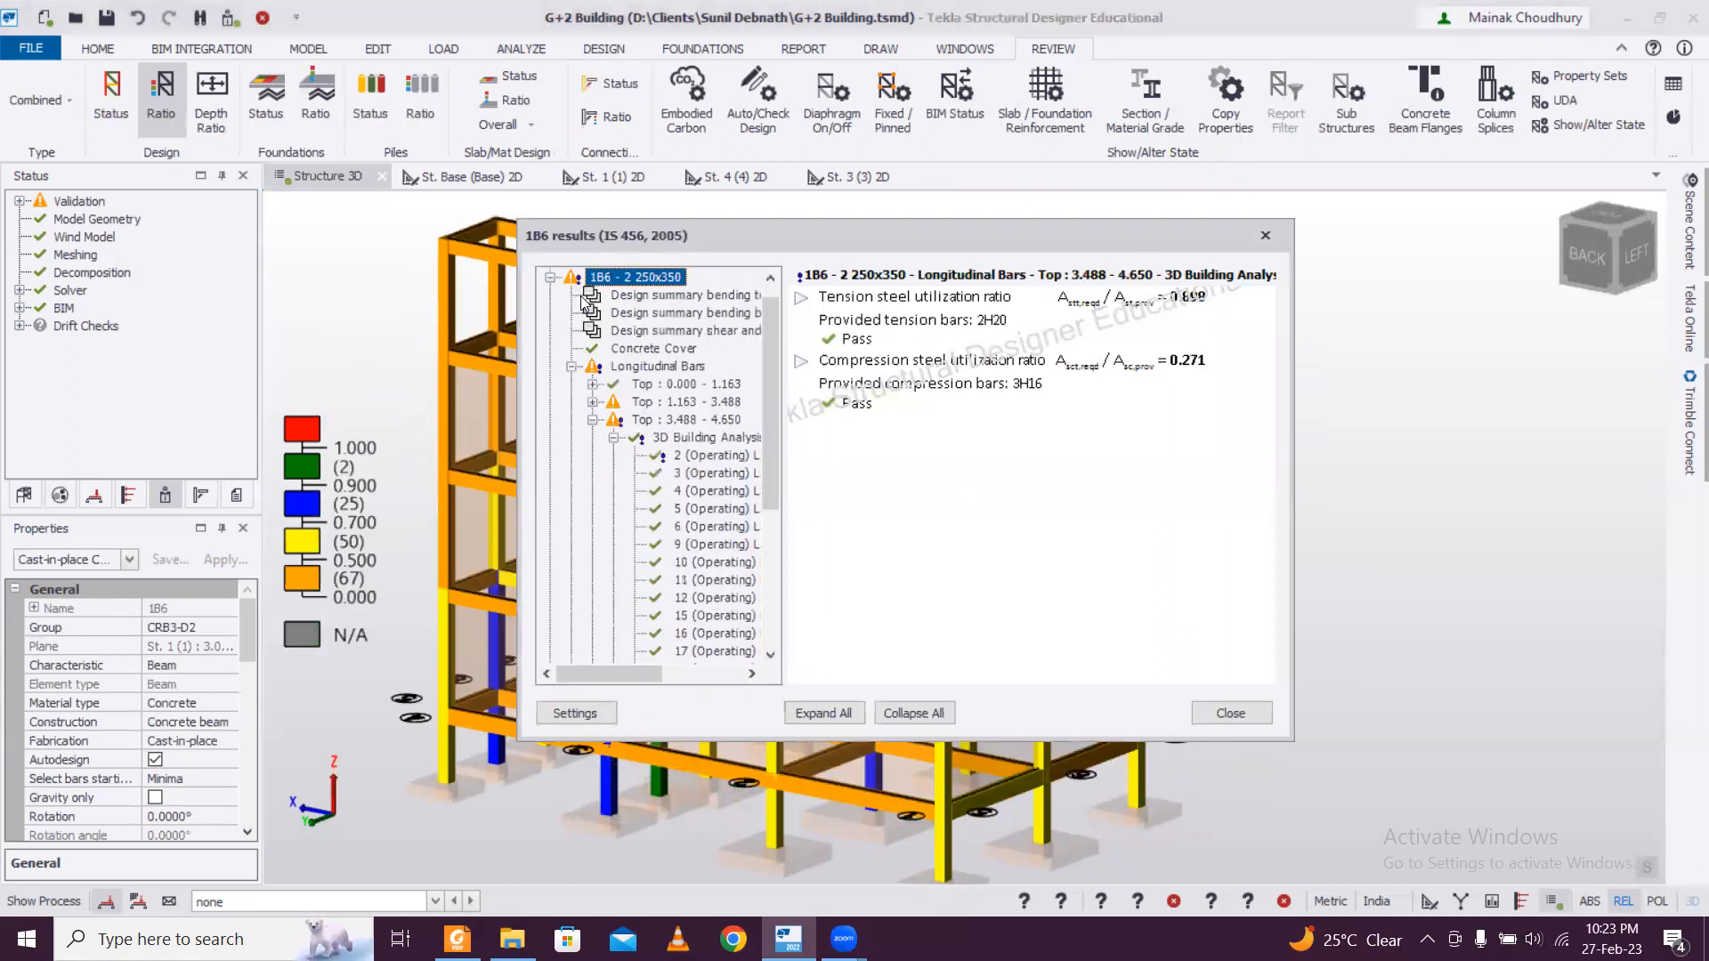
left_click(551, 277)
double_click(627, 315)
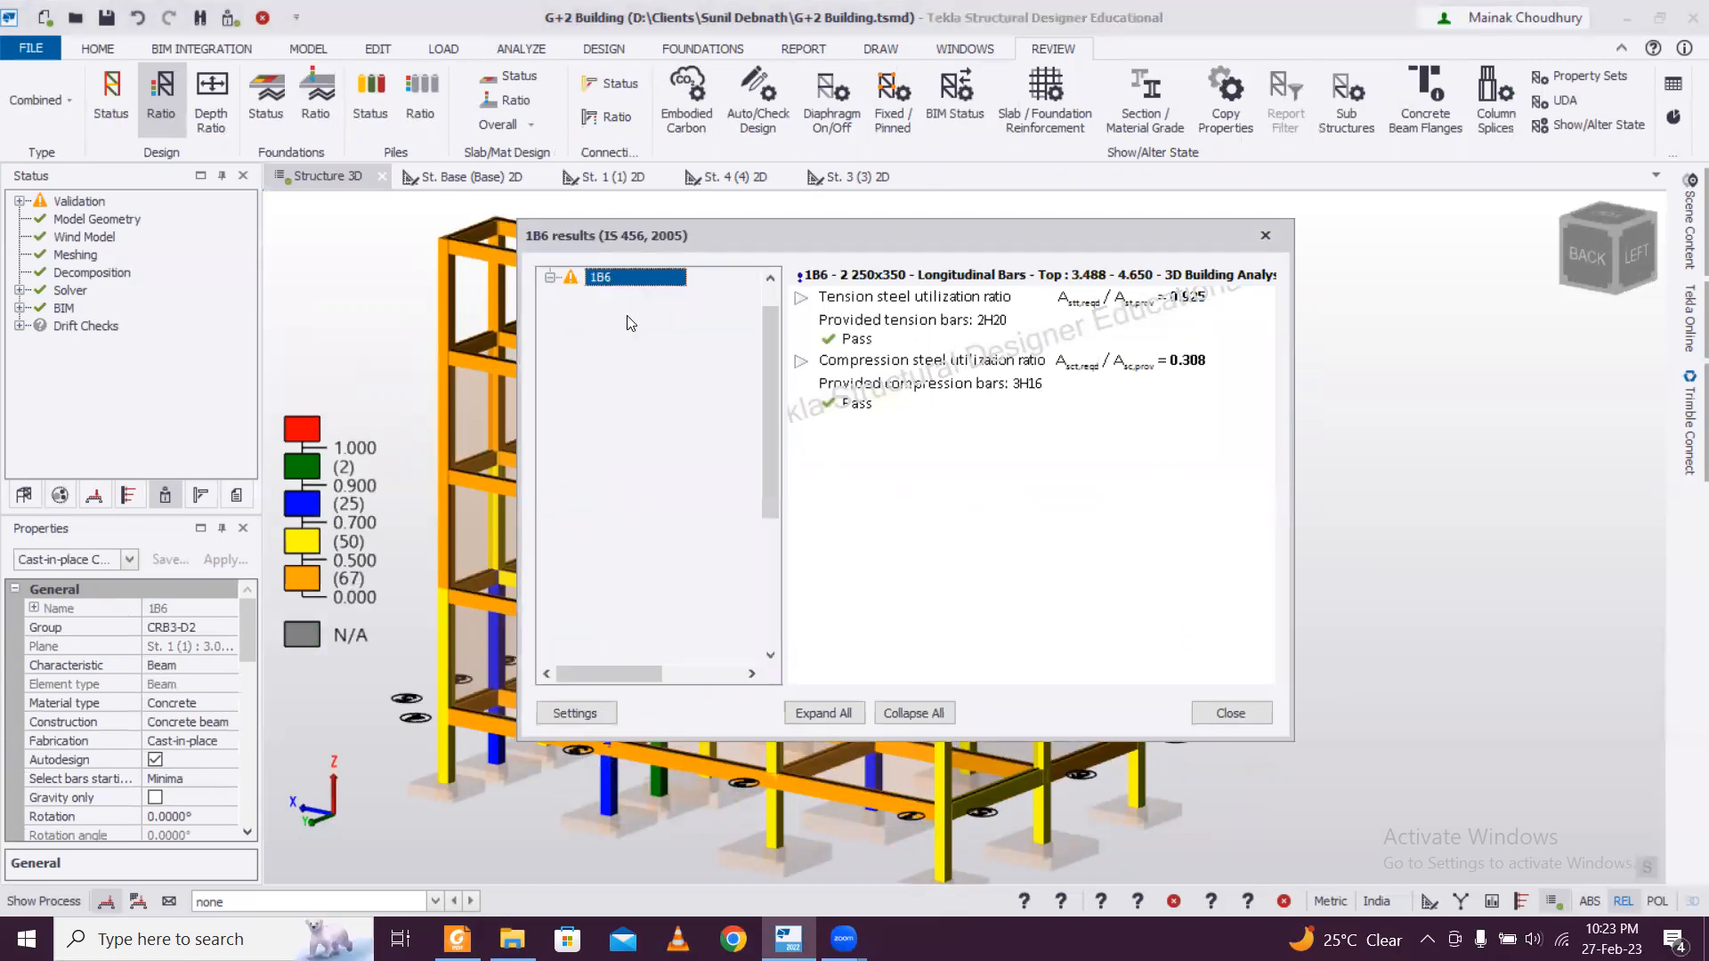
left_click(551, 278)
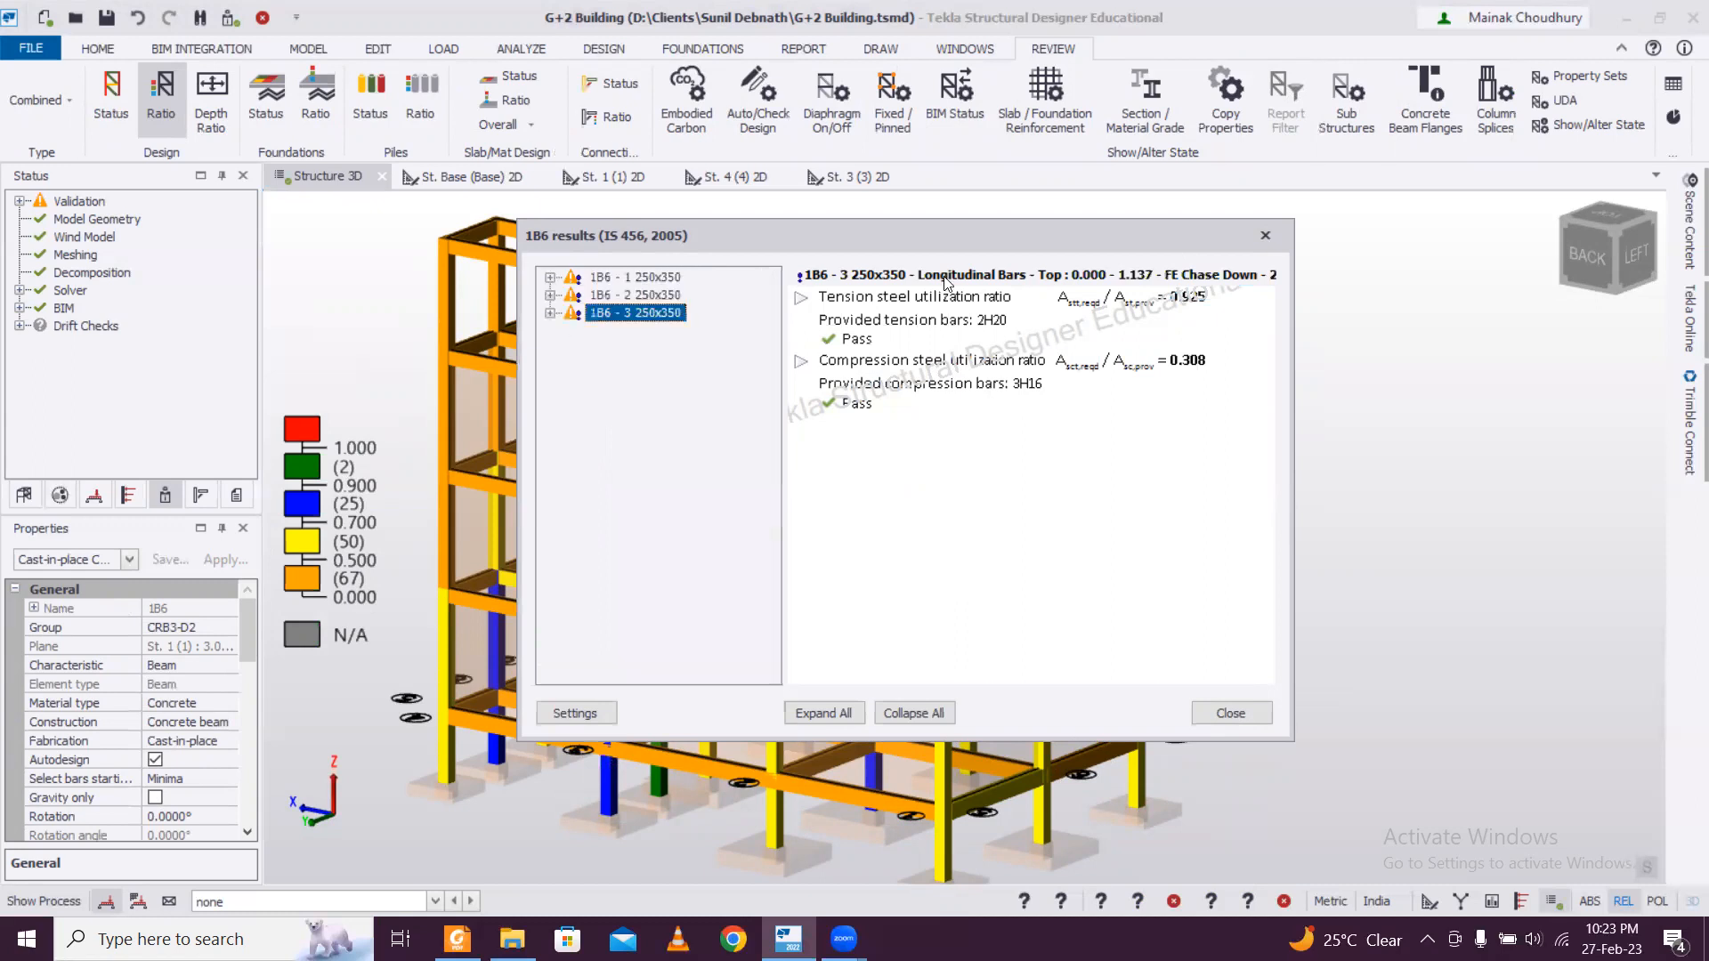
left_click(1267, 236)
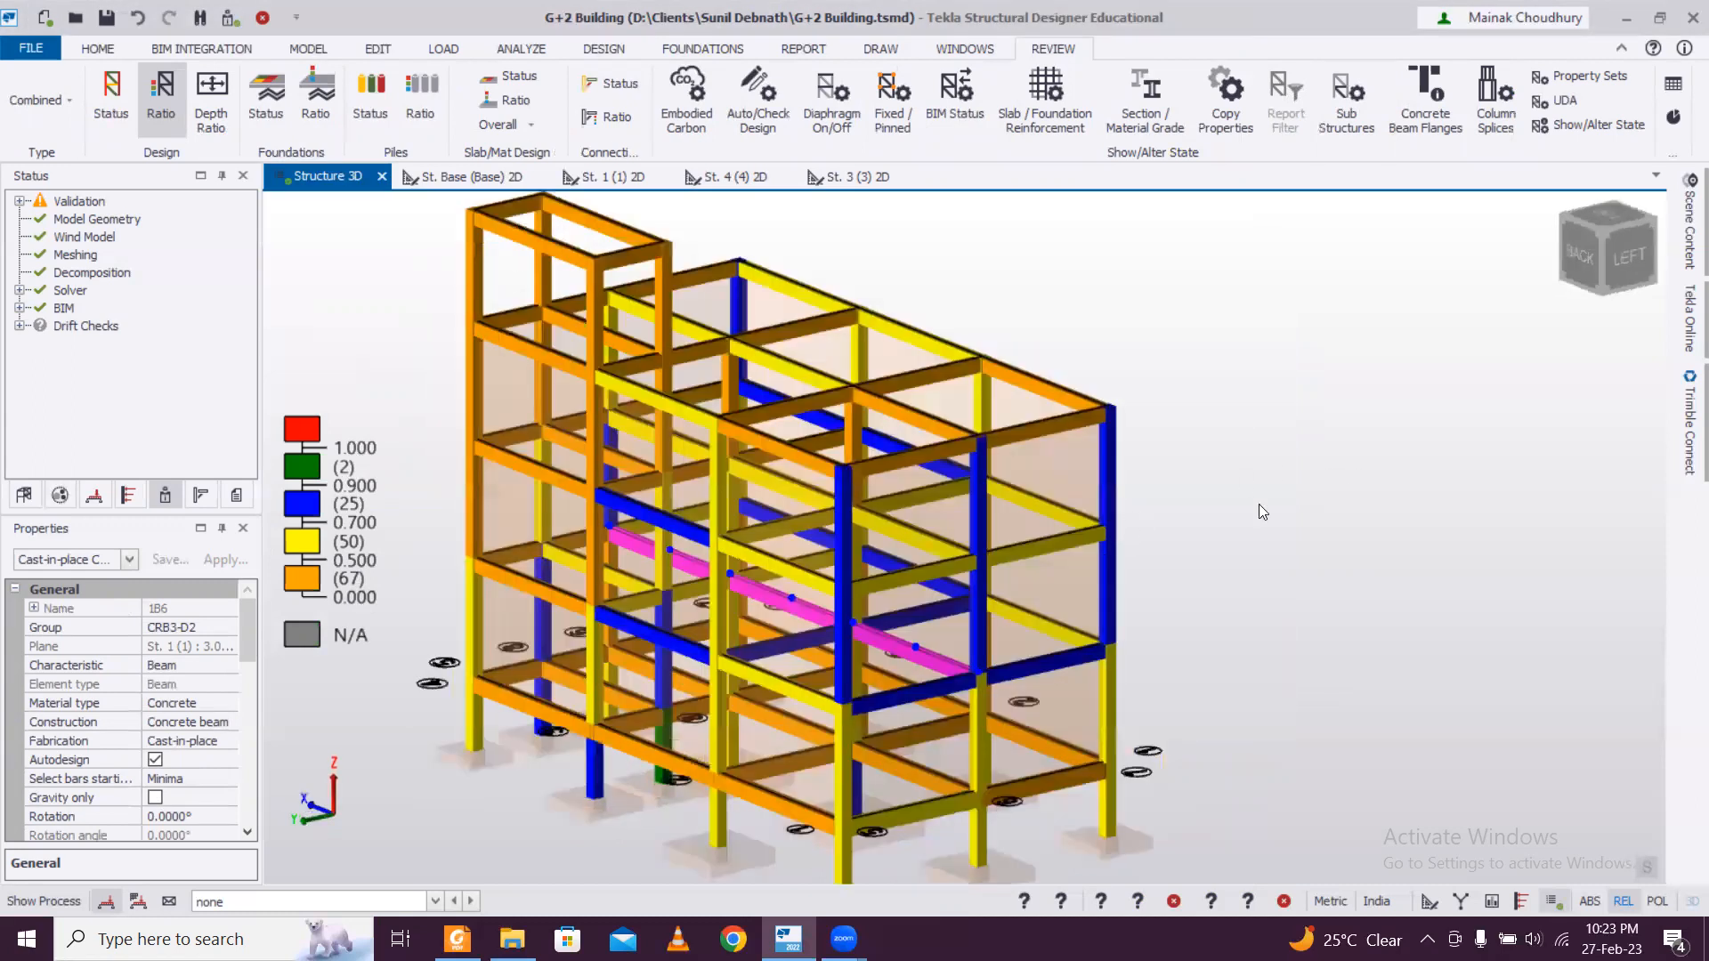
scroll(1259, 503, "down", 3)
left_click(1332, 509)
scroll(1257, 537, "down", 2)
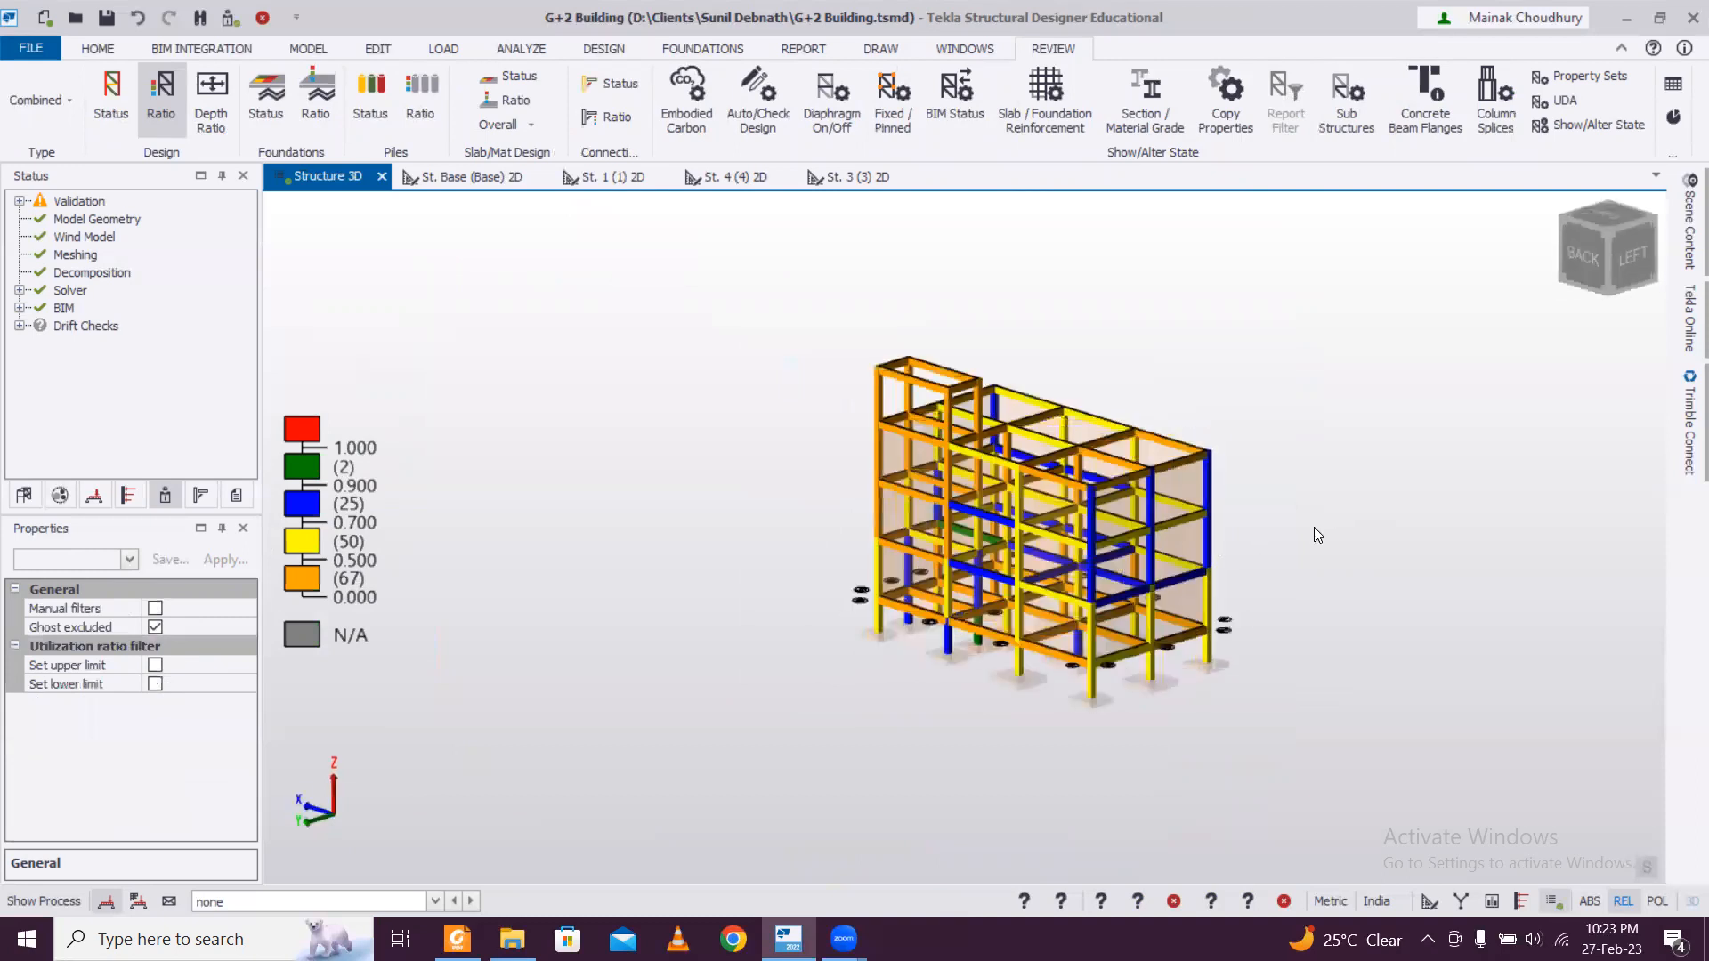
scroll(1155, 570, "up", 3)
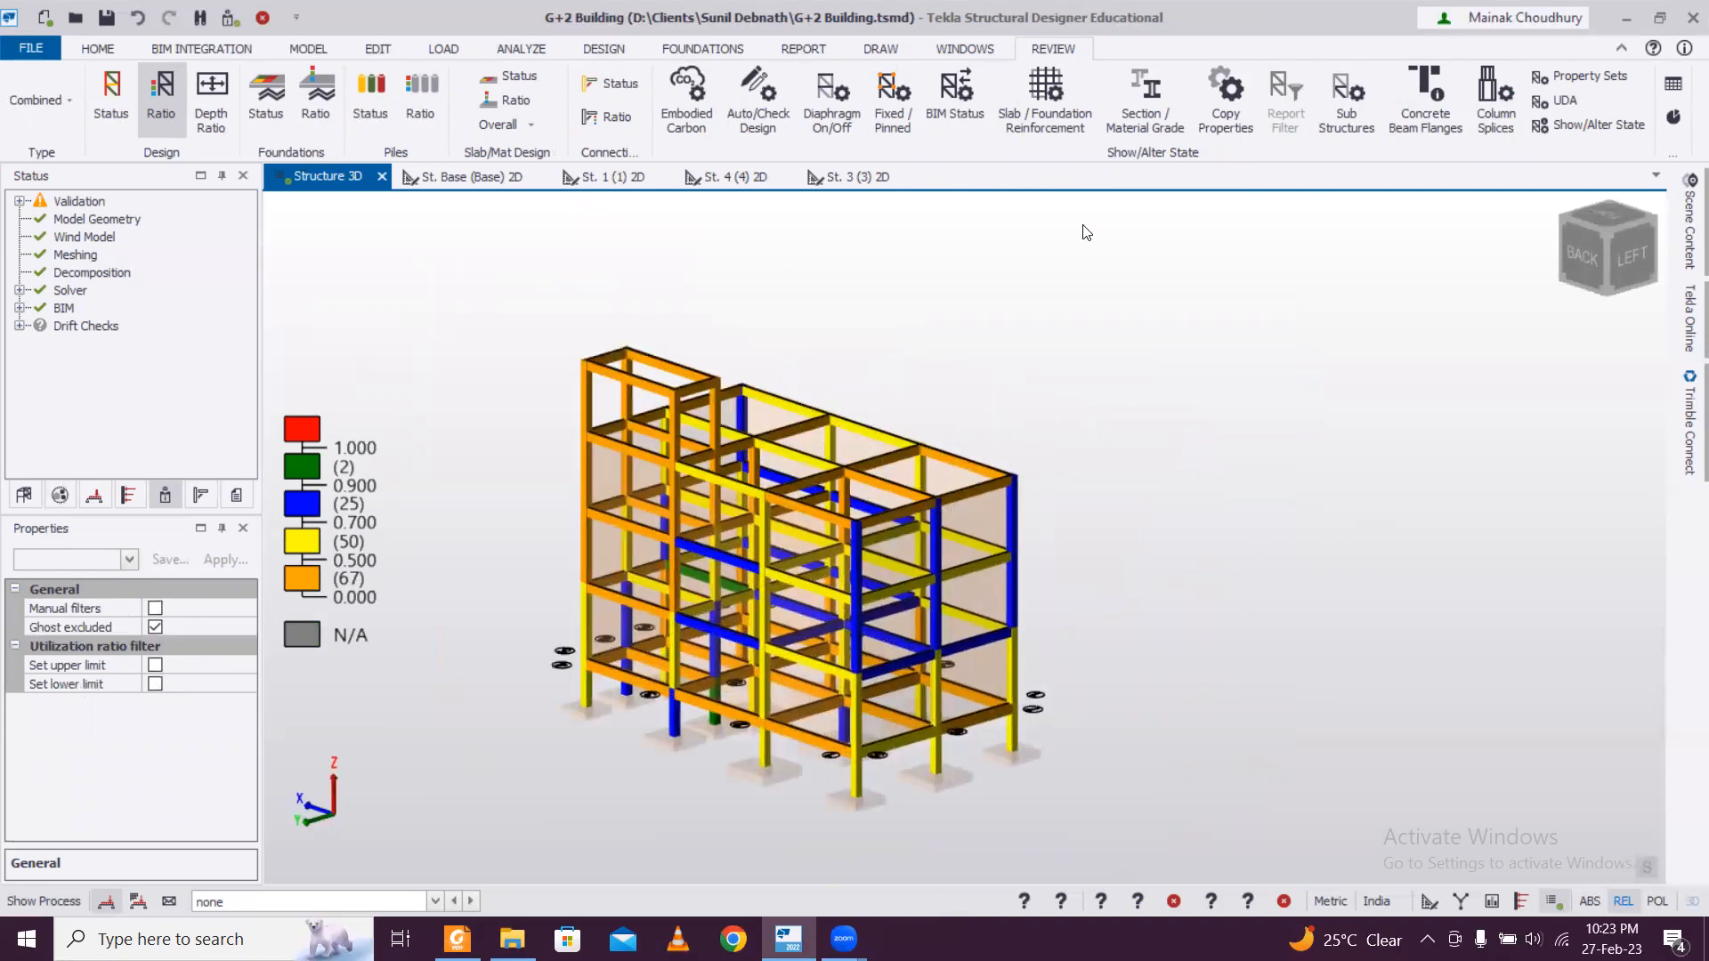
Find and launch AutoCAD LT 2023 - English while keeping the structural model open.
left_click(210, 939)
type("auto")
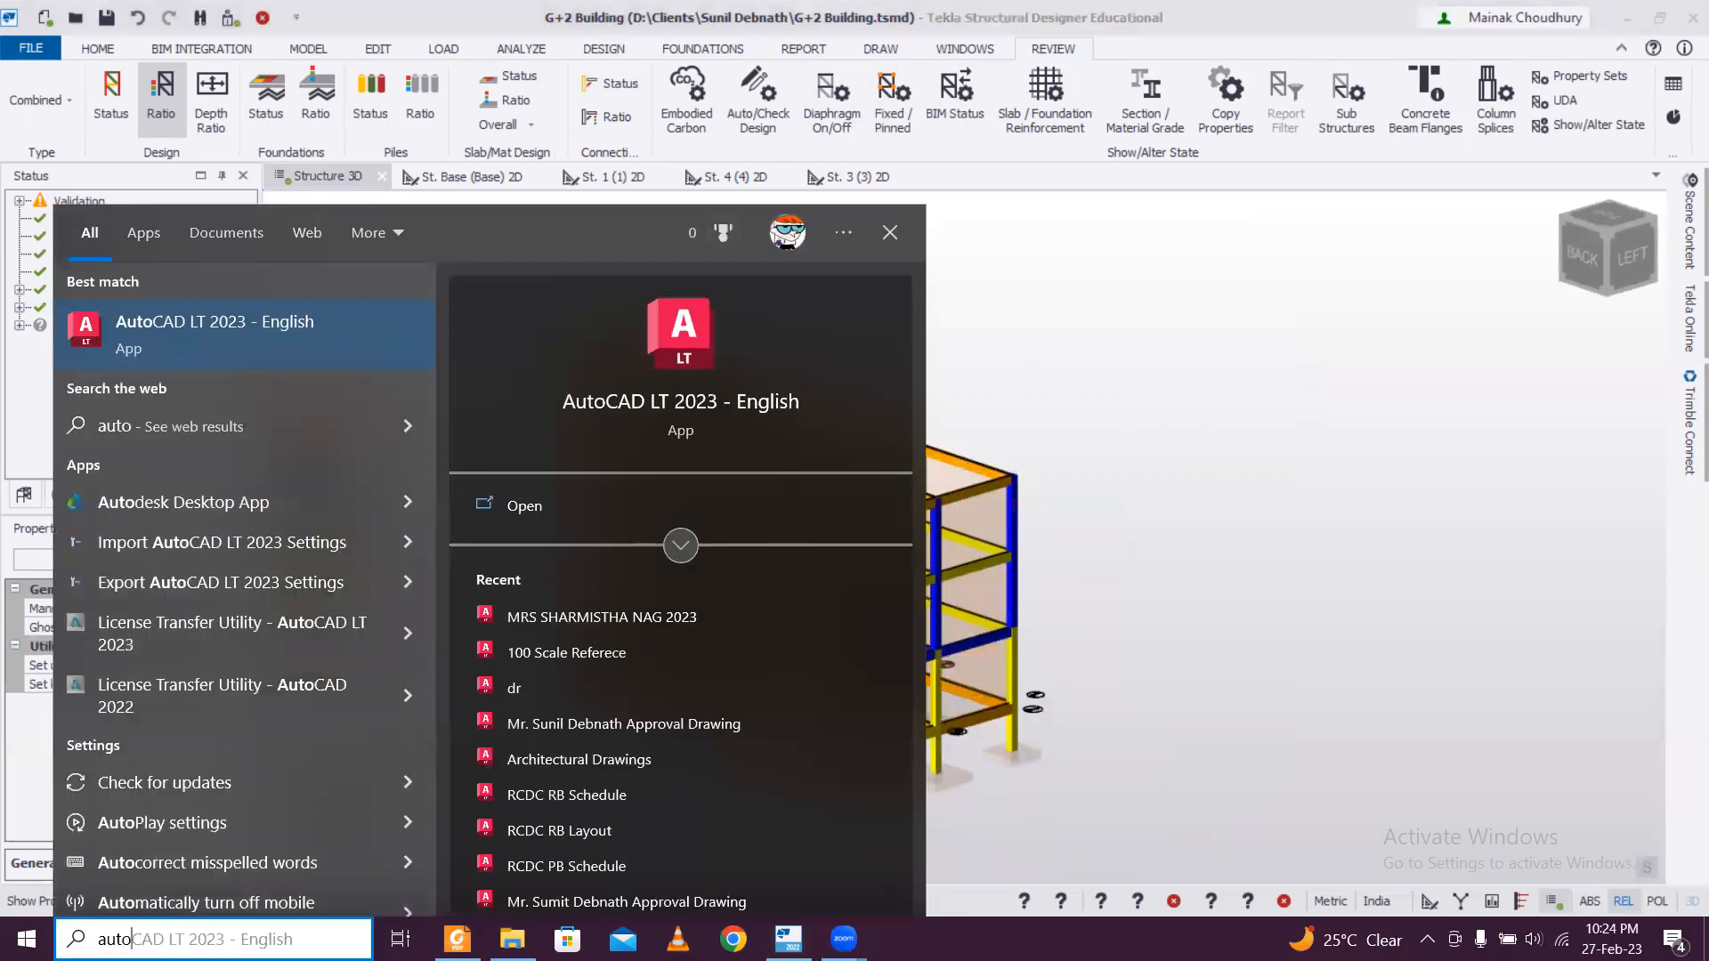
left_click(265, 350)
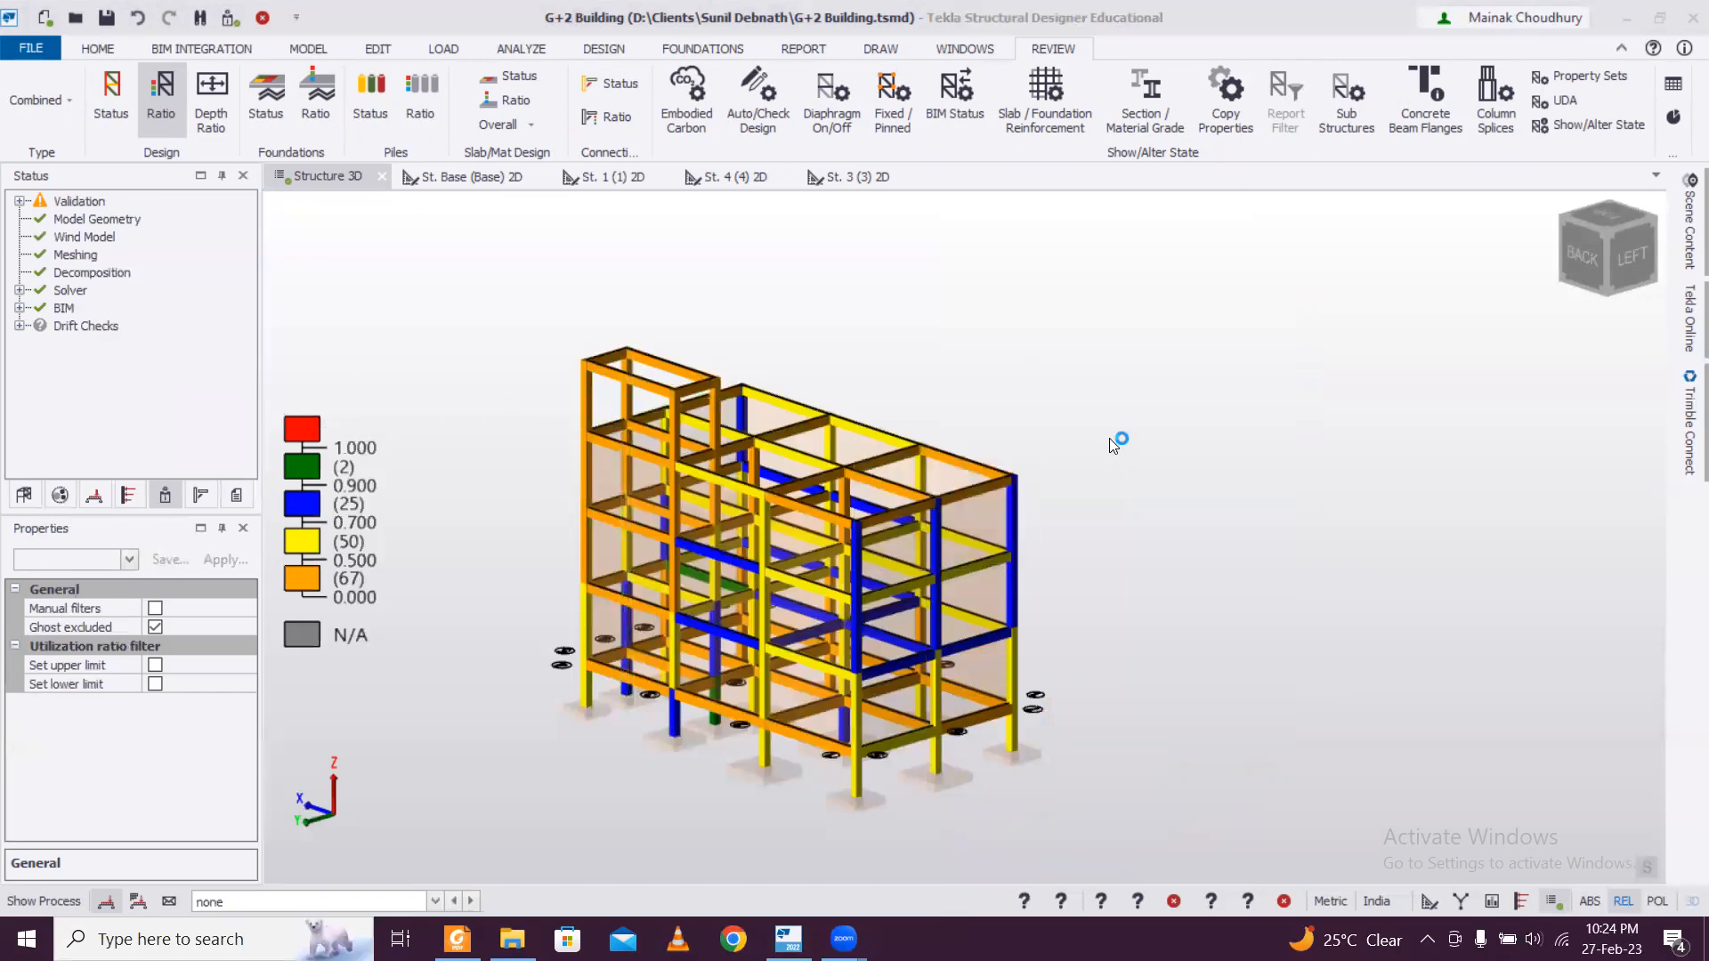
scroll(1086, 434, "down", 1)
scroll(1059, 491, "up", 2)
middle_click_drag(1053, 492, 1097, 458)
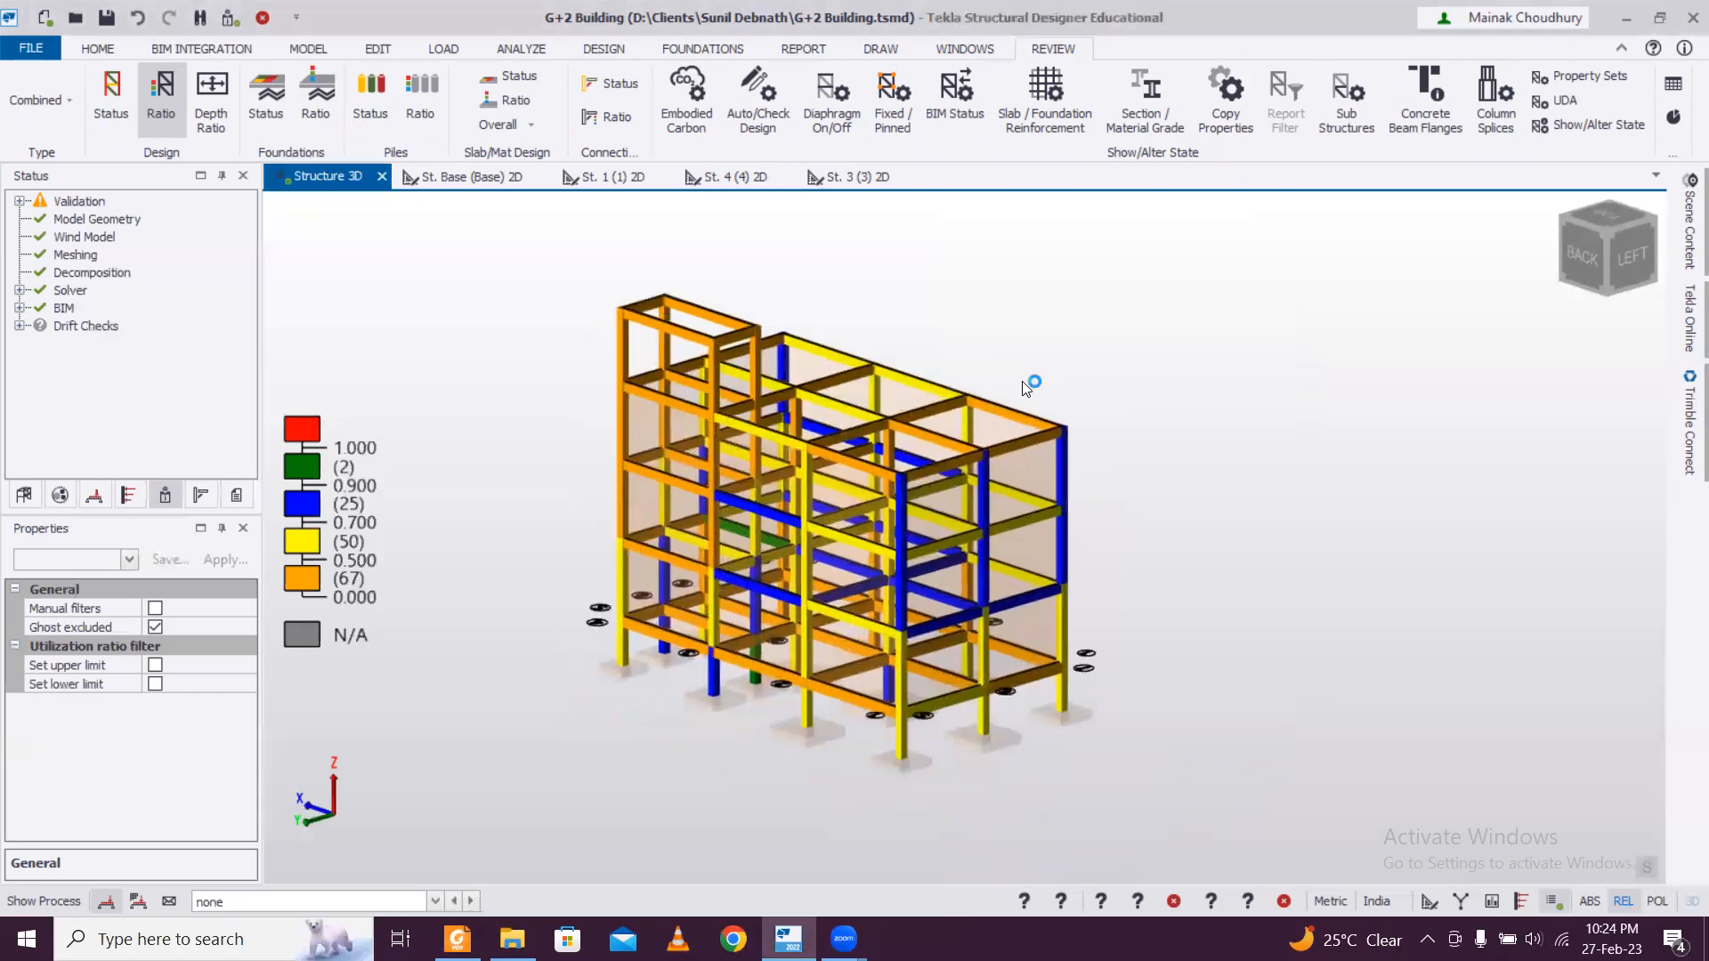
Bring up the drawing commands and examine the 3D structure's lower storeys, columns and footings from different angles.
left_click(876, 50)
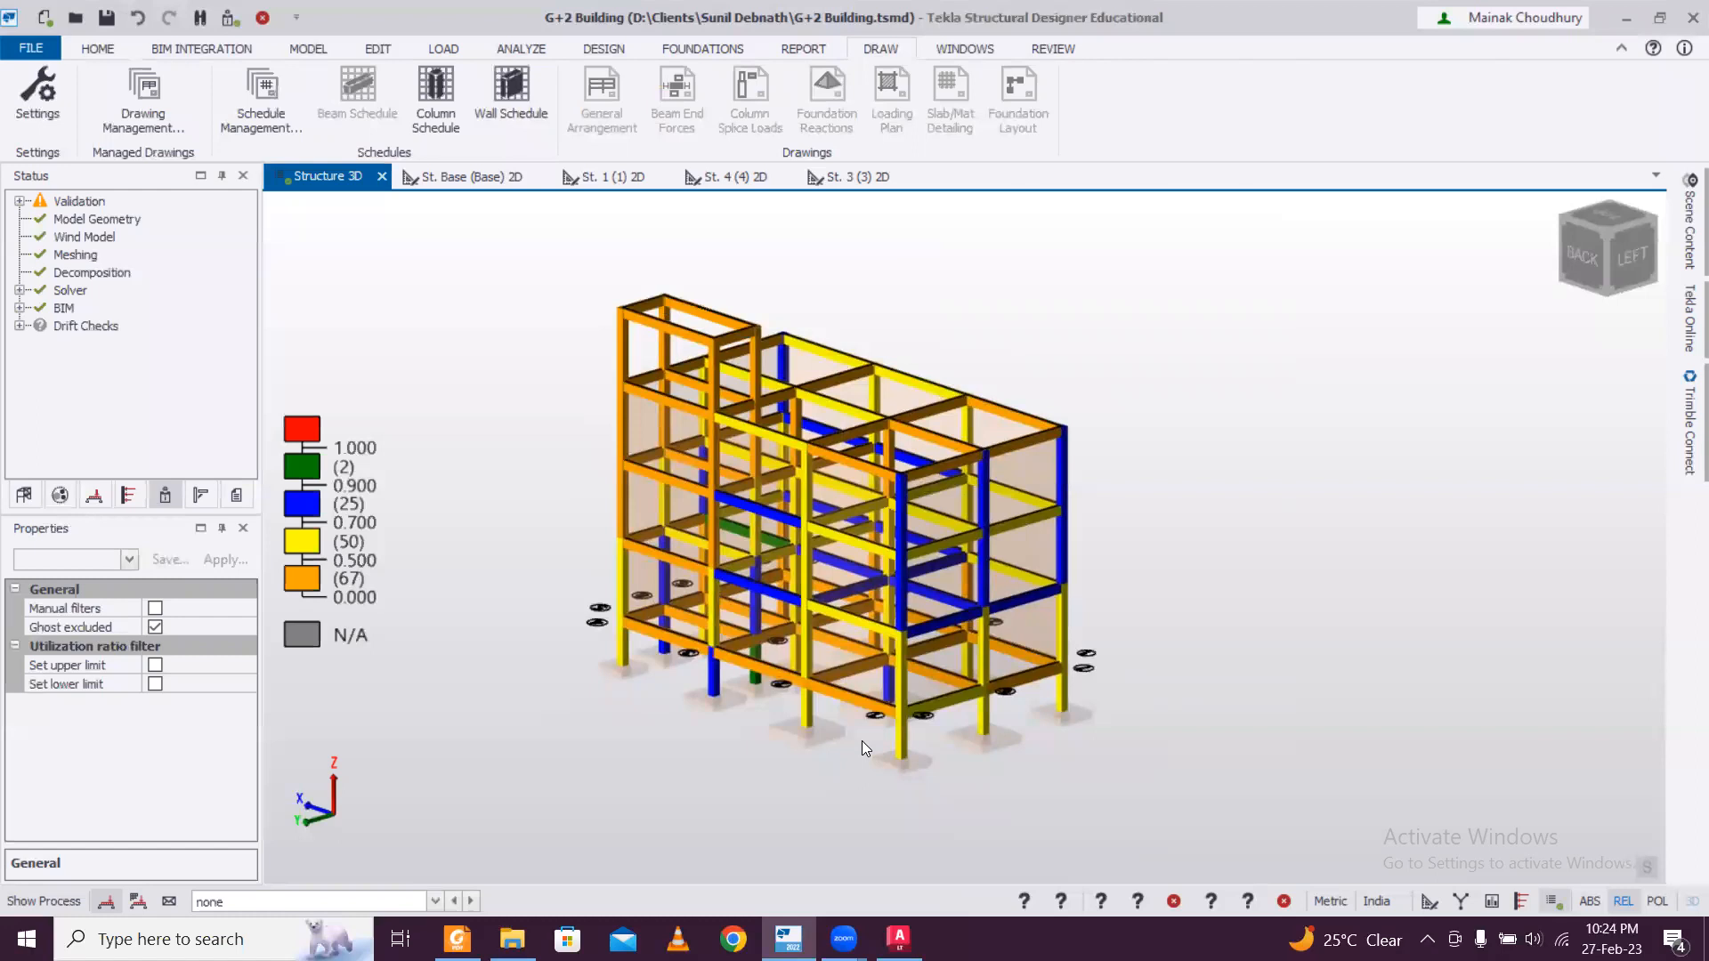
scroll(861, 741, "up", 3)
scroll(710, 712, "up", 3)
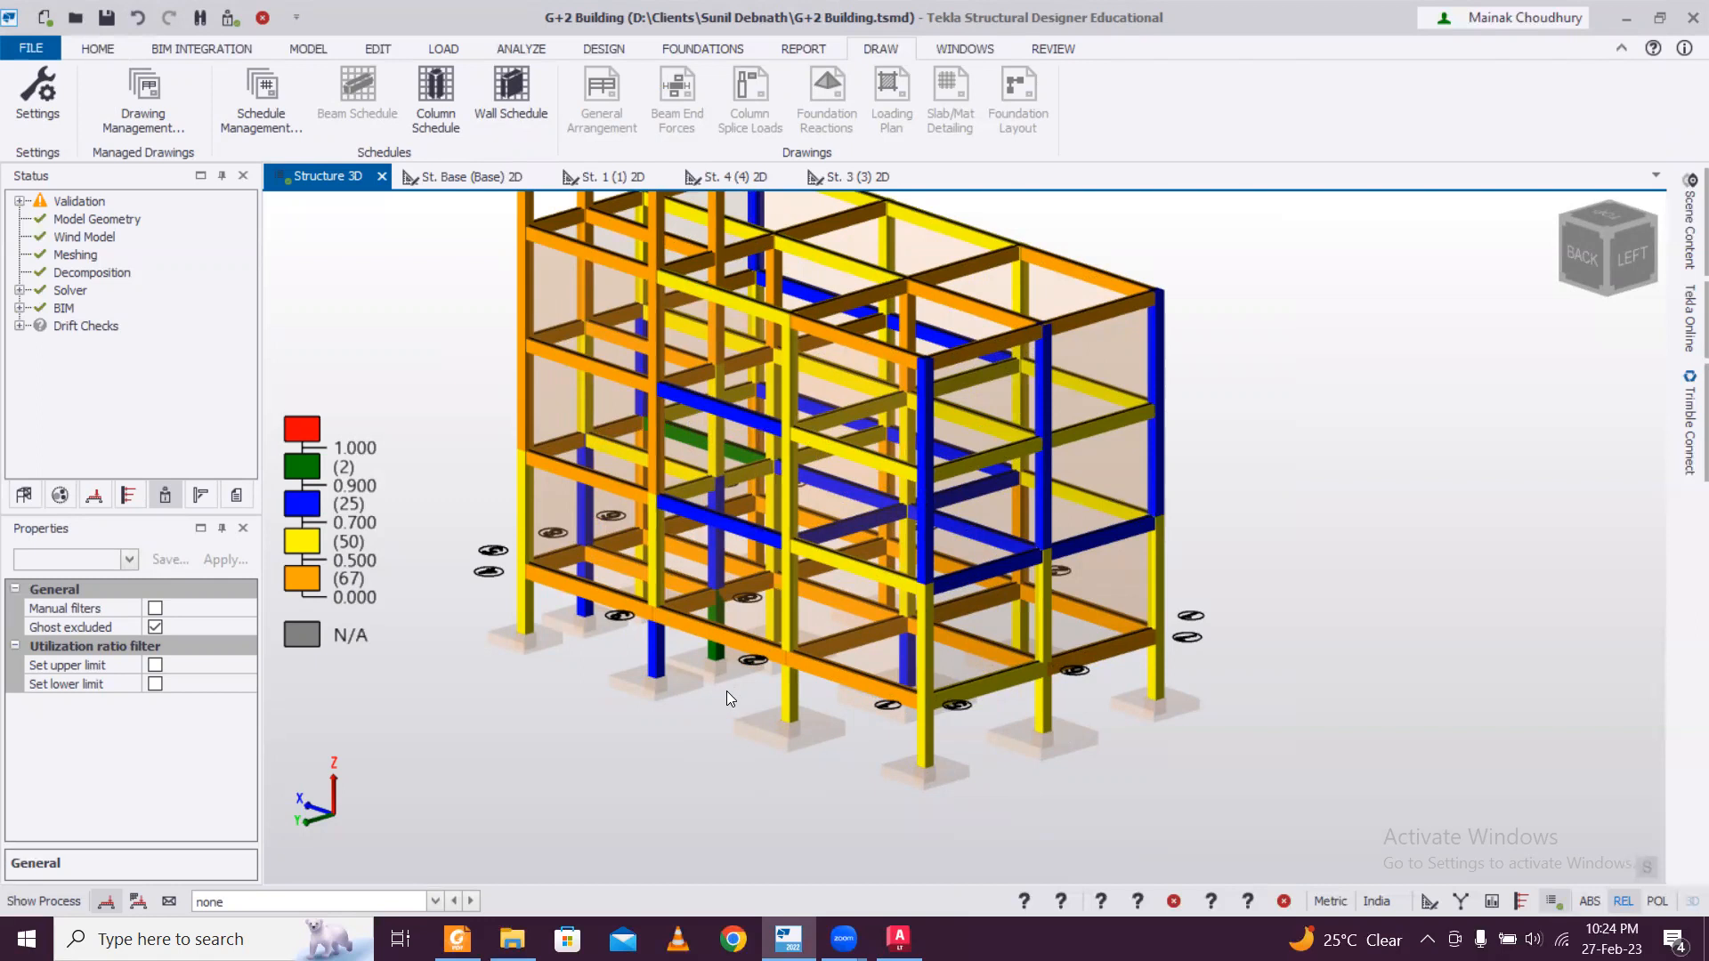
scroll(727, 690, "down", 2)
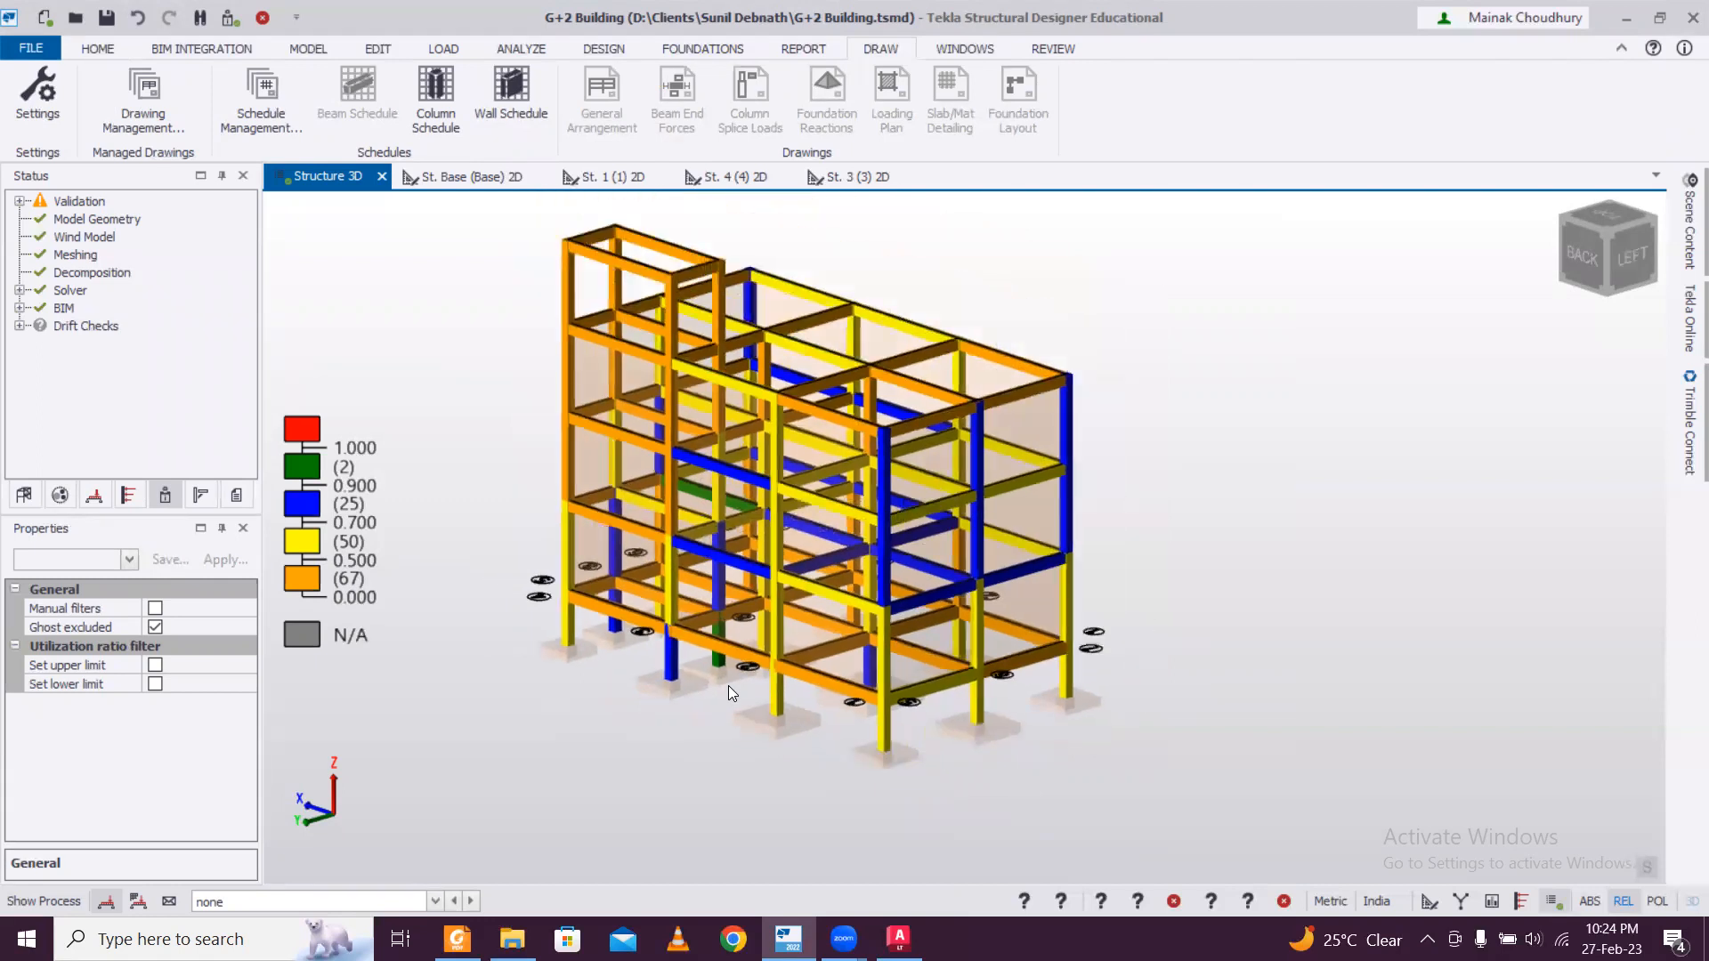
scroll(728, 686, "up", 2)
scroll(729, 685, "up", 1)
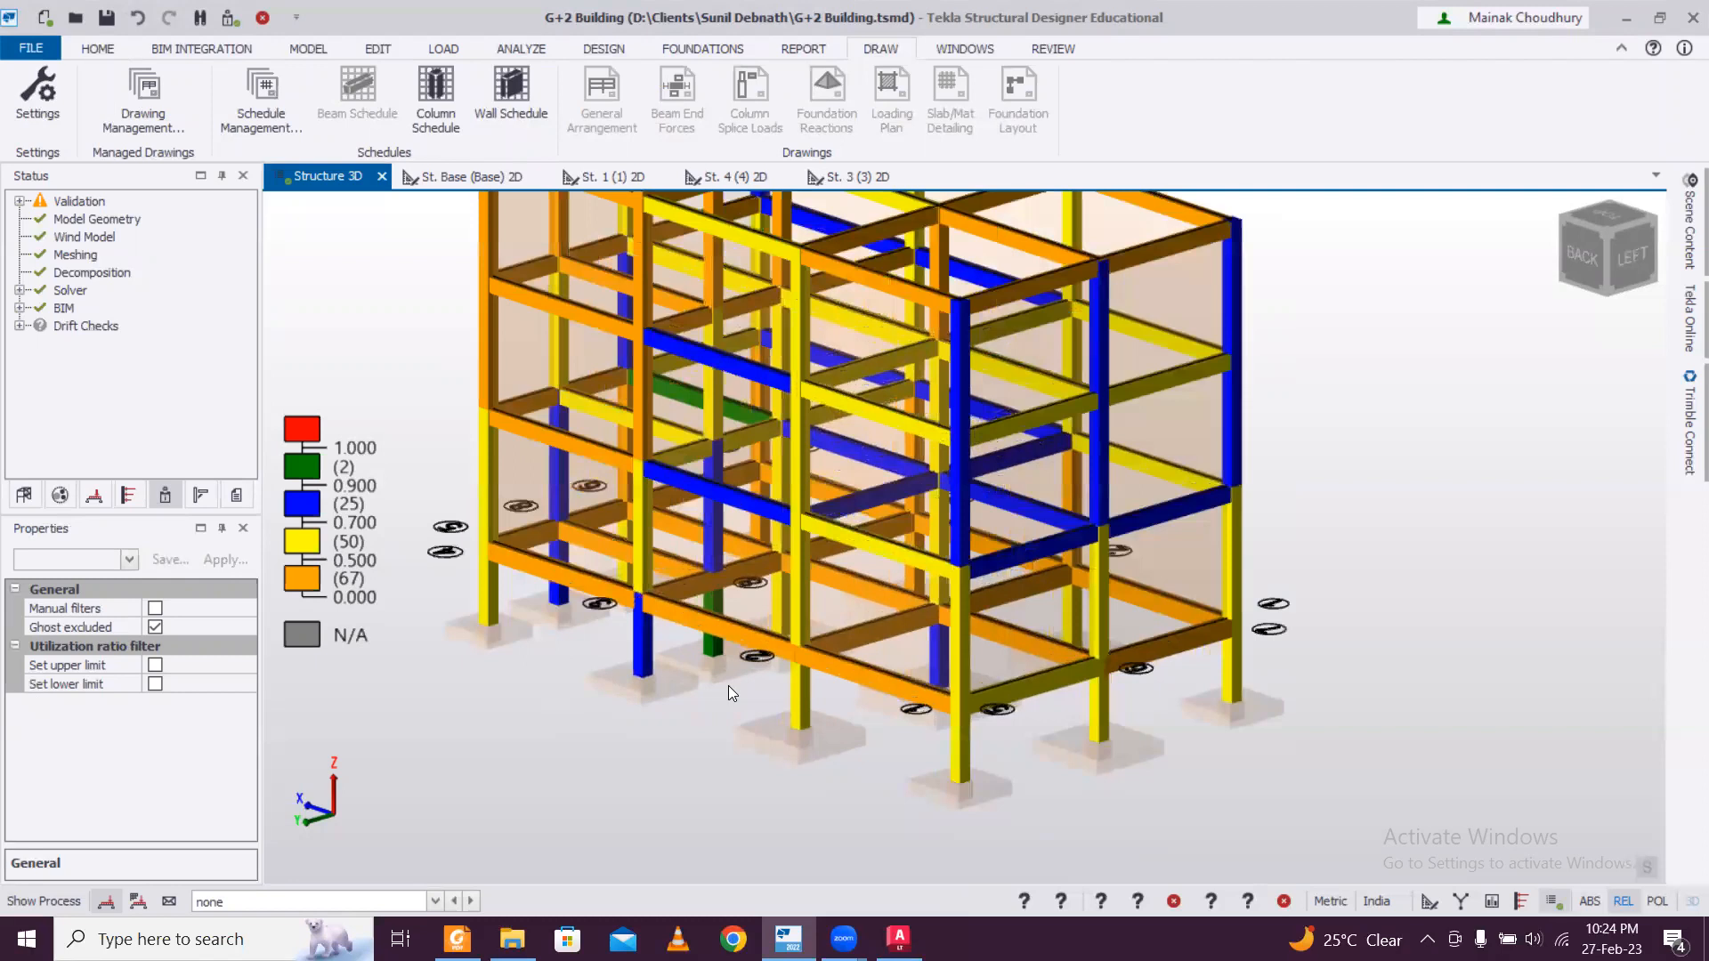
scroll(728, 685, "up", 1)
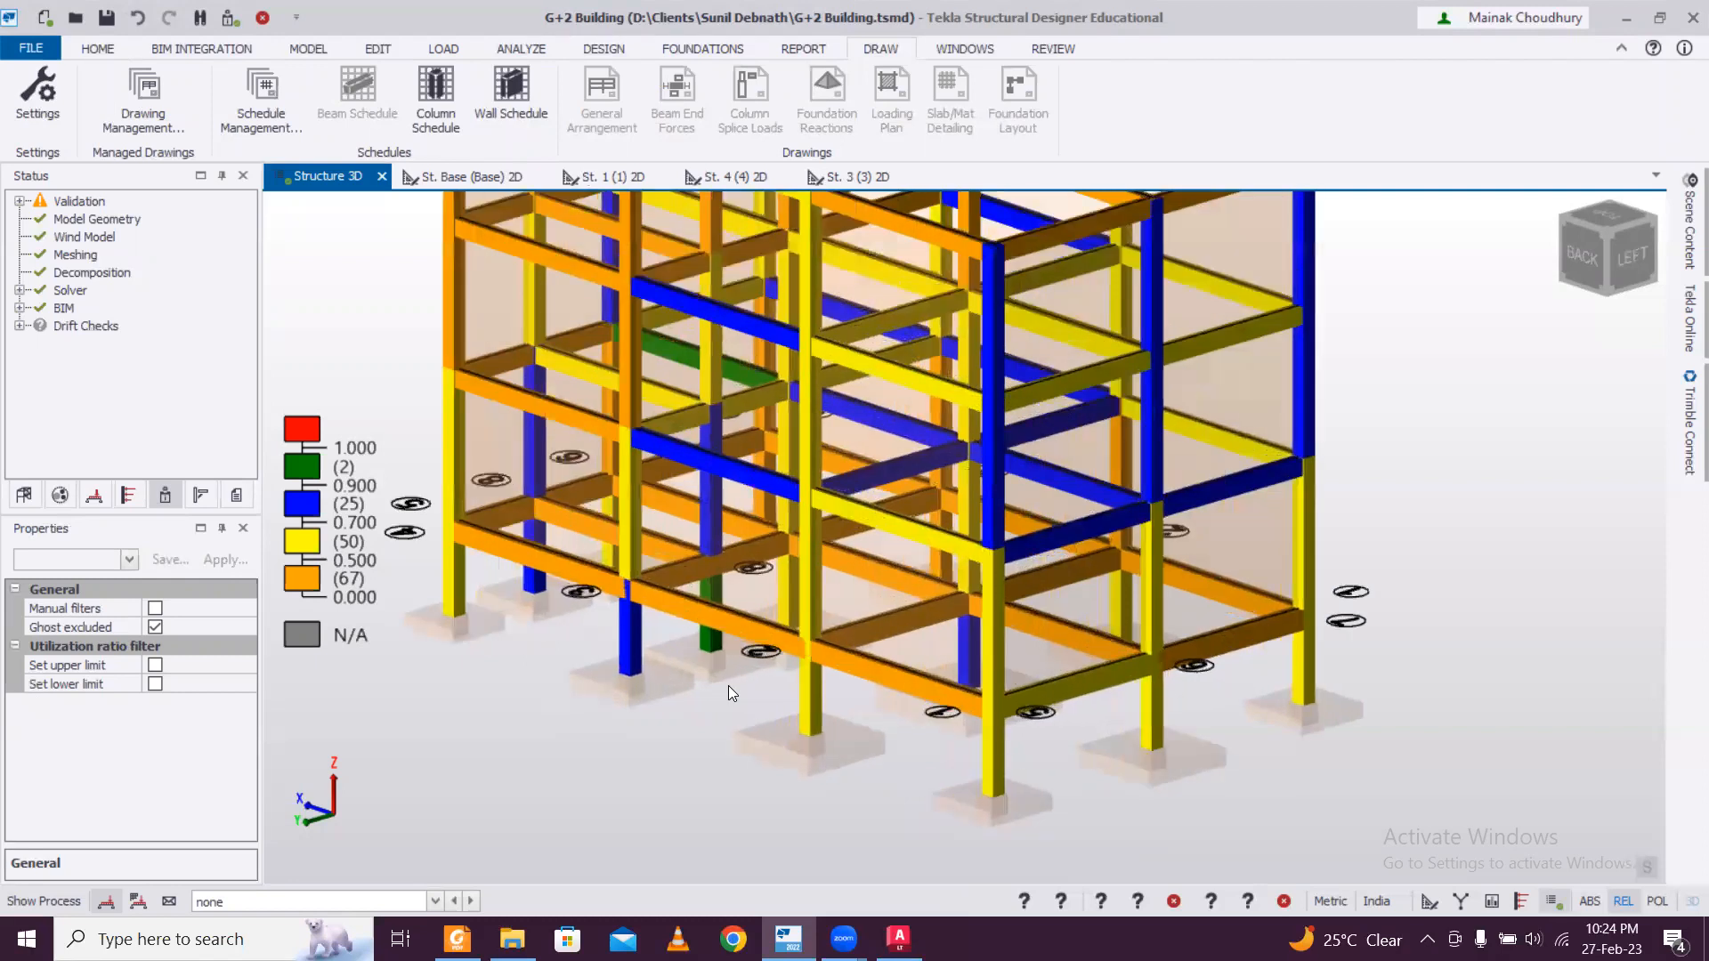
scroll(728, 685, "up", 1)
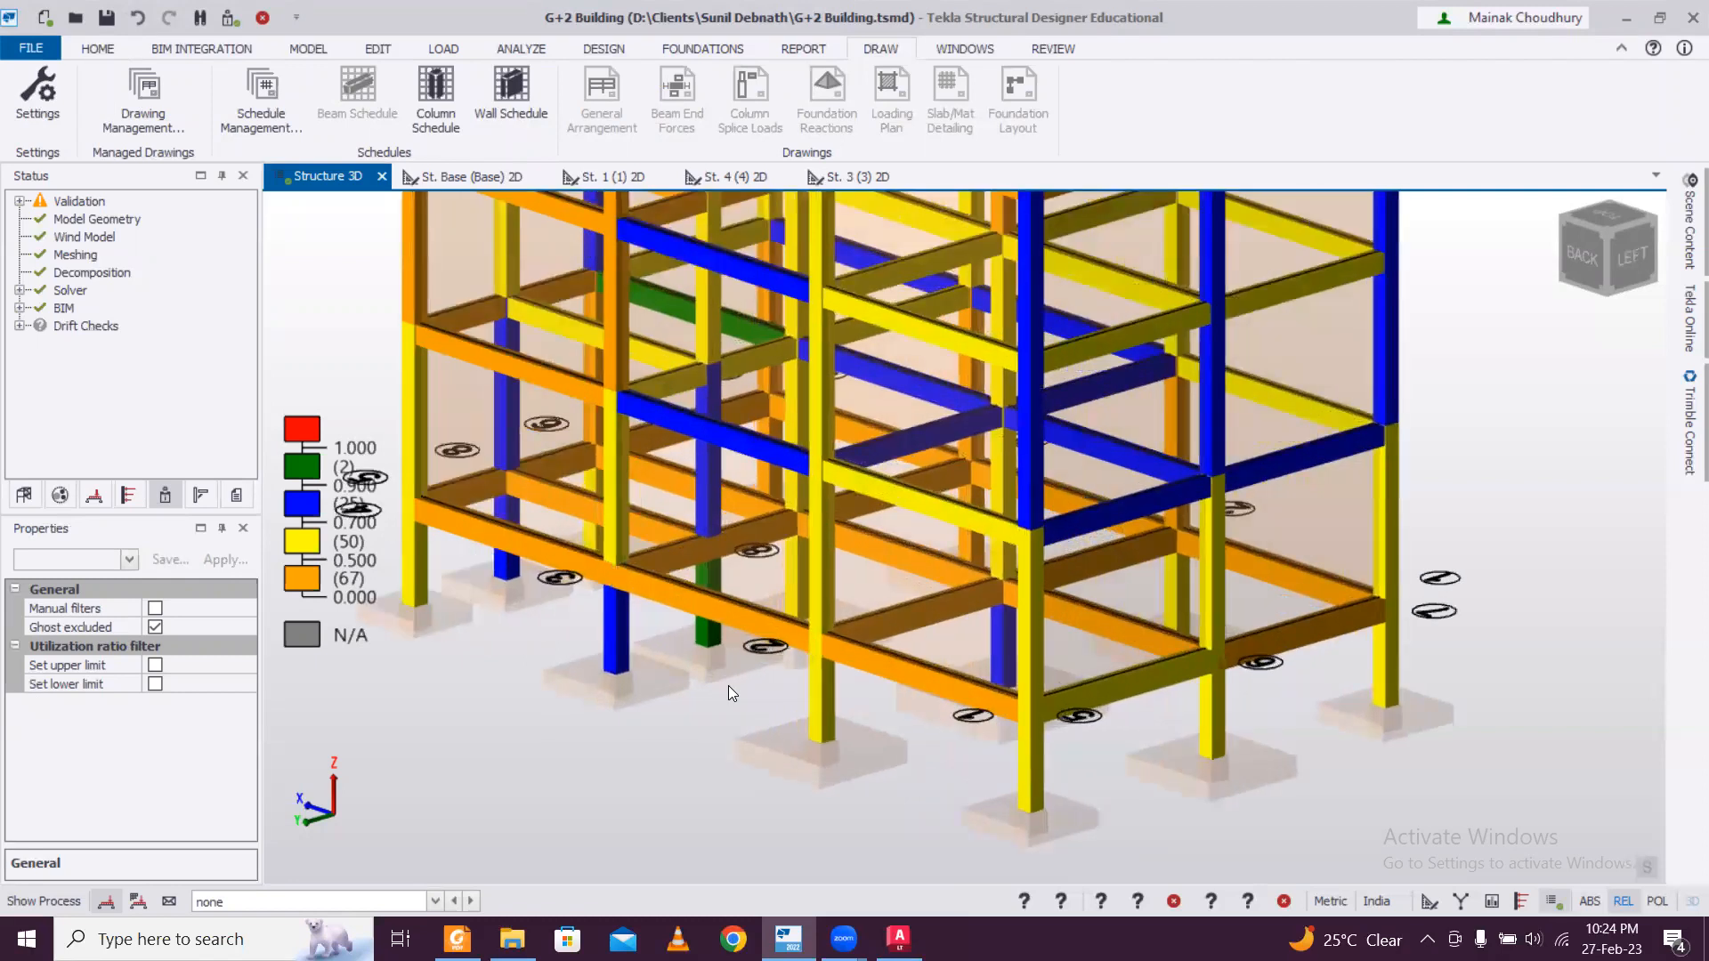
scroll(728, 685, "down", 1)
scroll(729, 685, "down", 1)
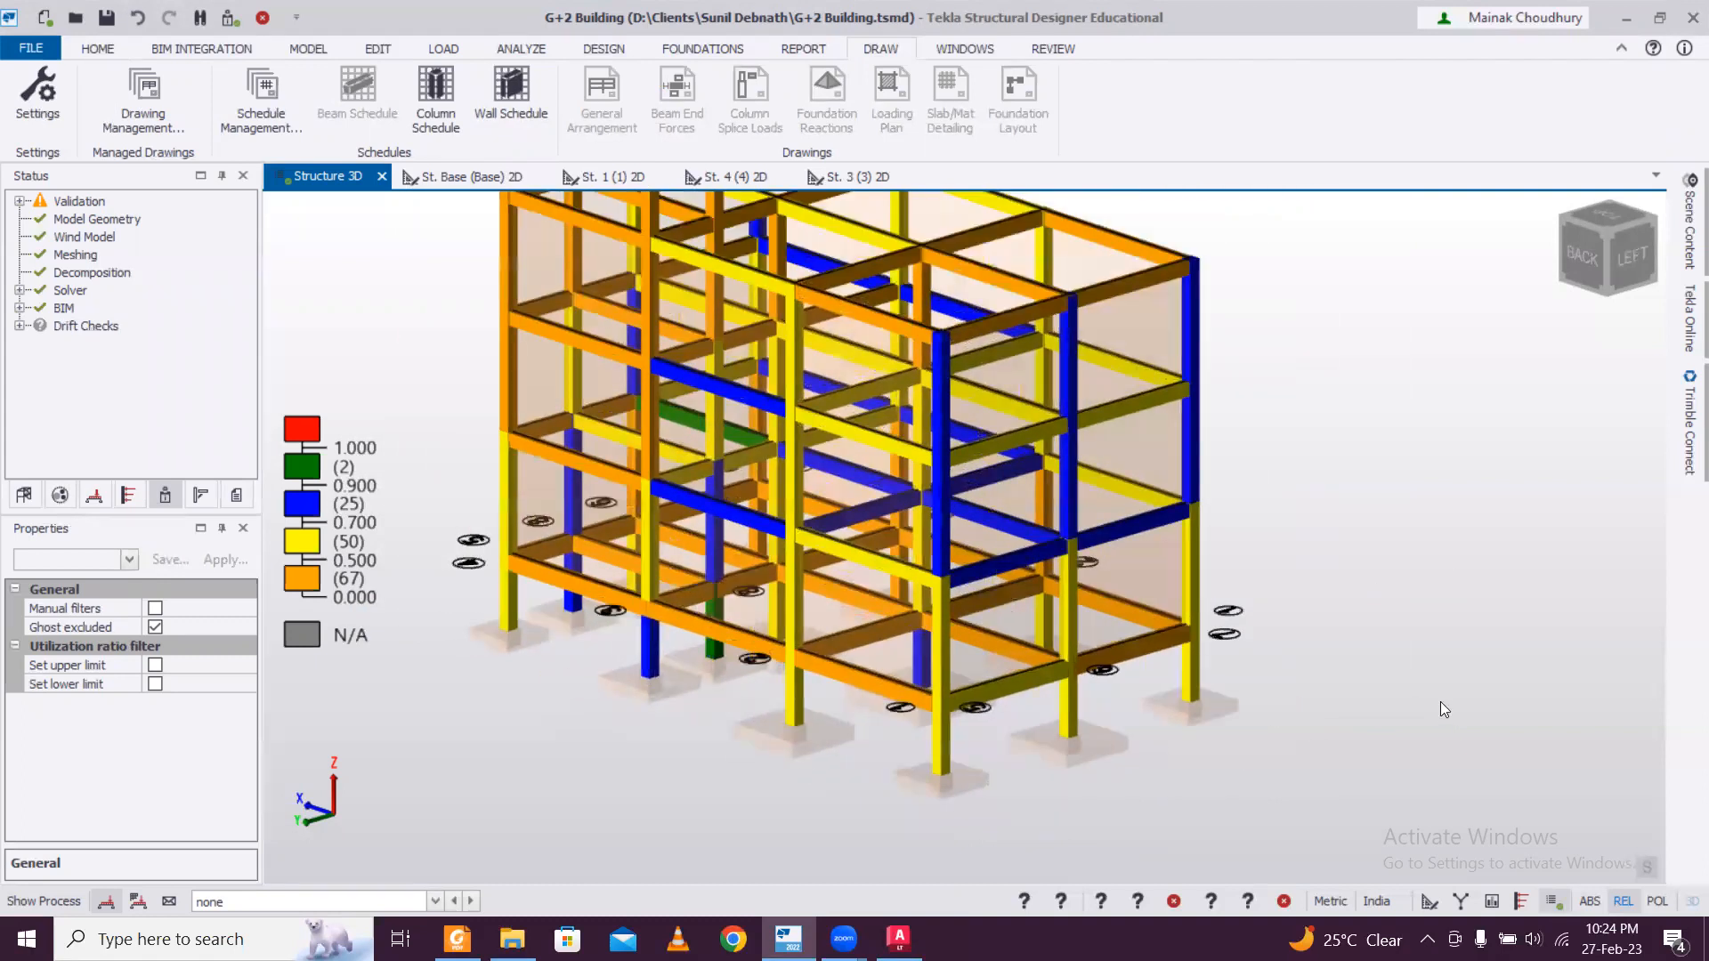
scroll(1076, 699, "down", 1)
middle_click_drag(1075, 700, 1380, 683)
middle_click_drag(1231, 736, 1291, 718)
mouse_move(1061, 592)
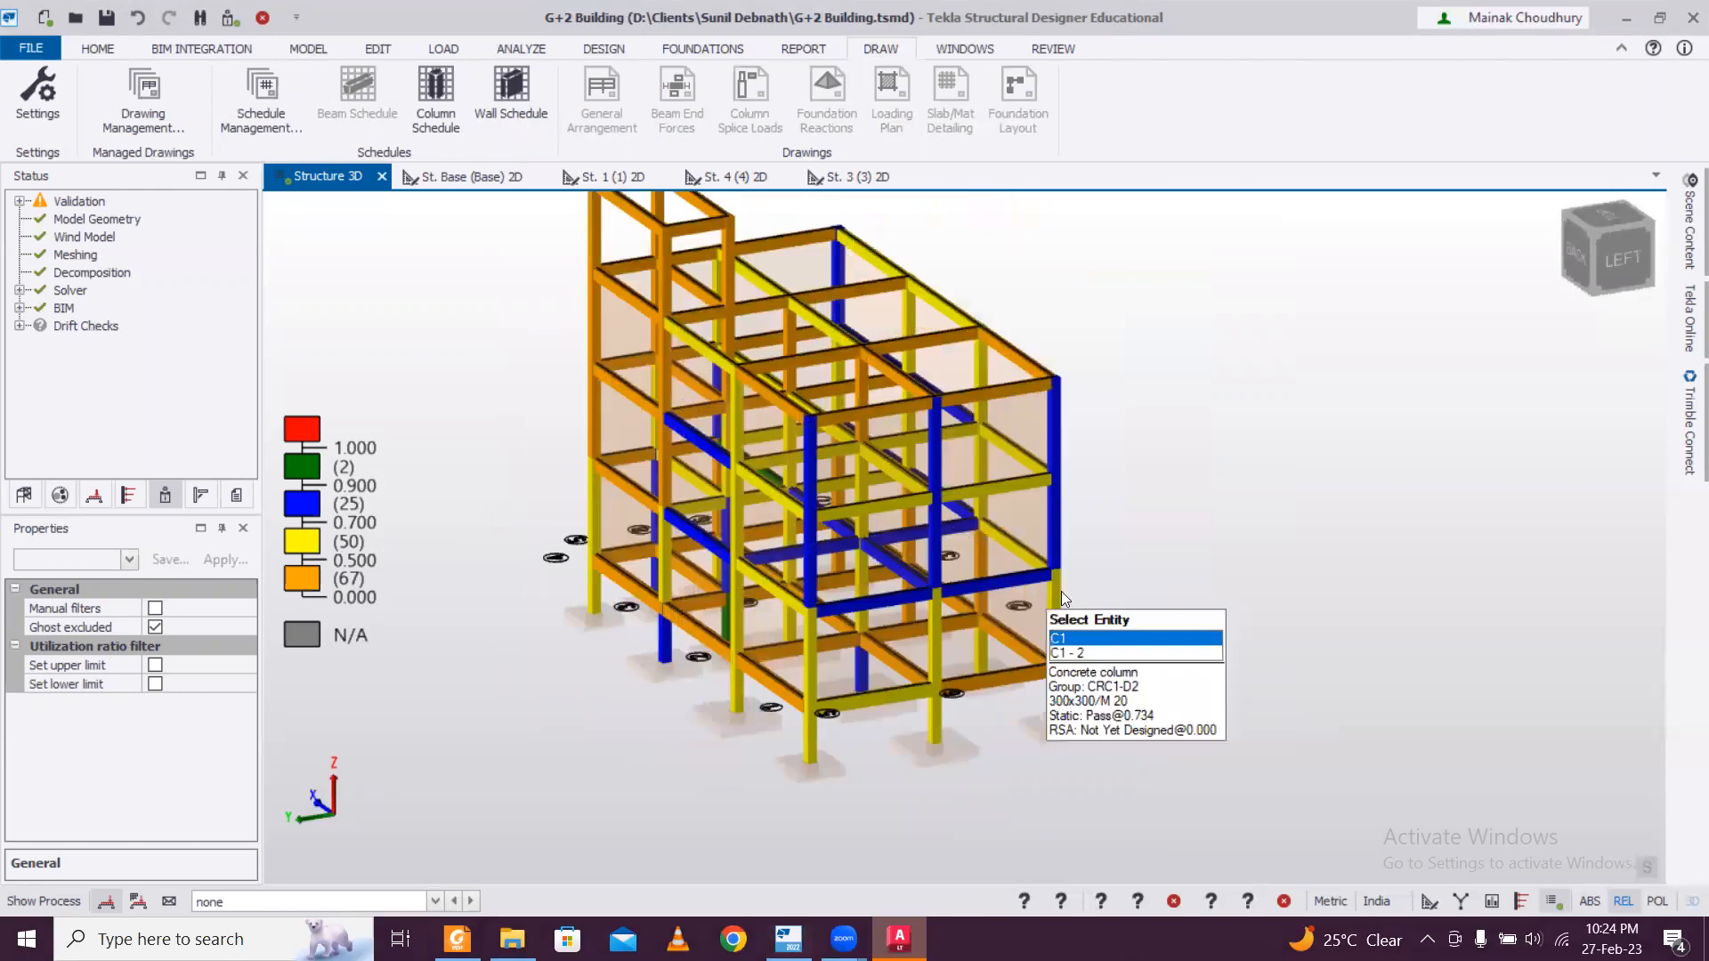
middle_click_drag(1062, 596, 1186, 652)
scroll(1227, 643, "up", 1)
scroll(1226, 643, "down", 2)
middle_click_drag(1139, 704, 1157, 657)
scroll(1052, 757, "up", 2)
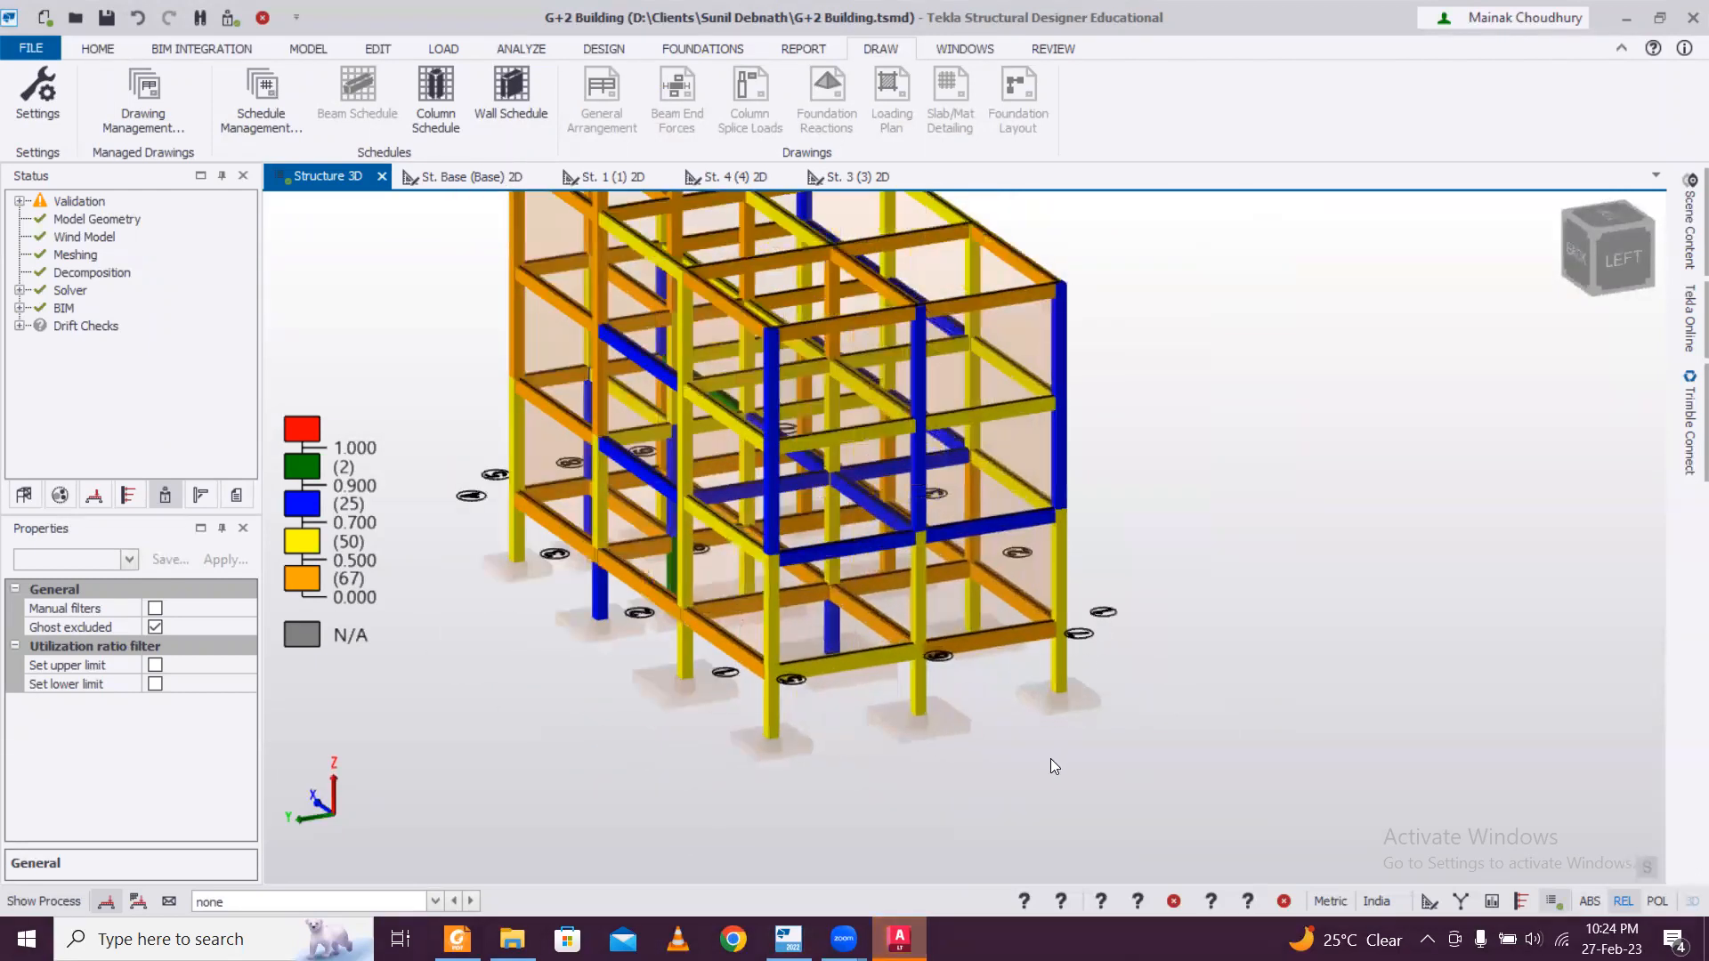
mouse_move(934, 580)
Open the 2D plan view of level St. B1 (B1) to display the footing layout.
left_click(23, 495)
left_click(40, 218)
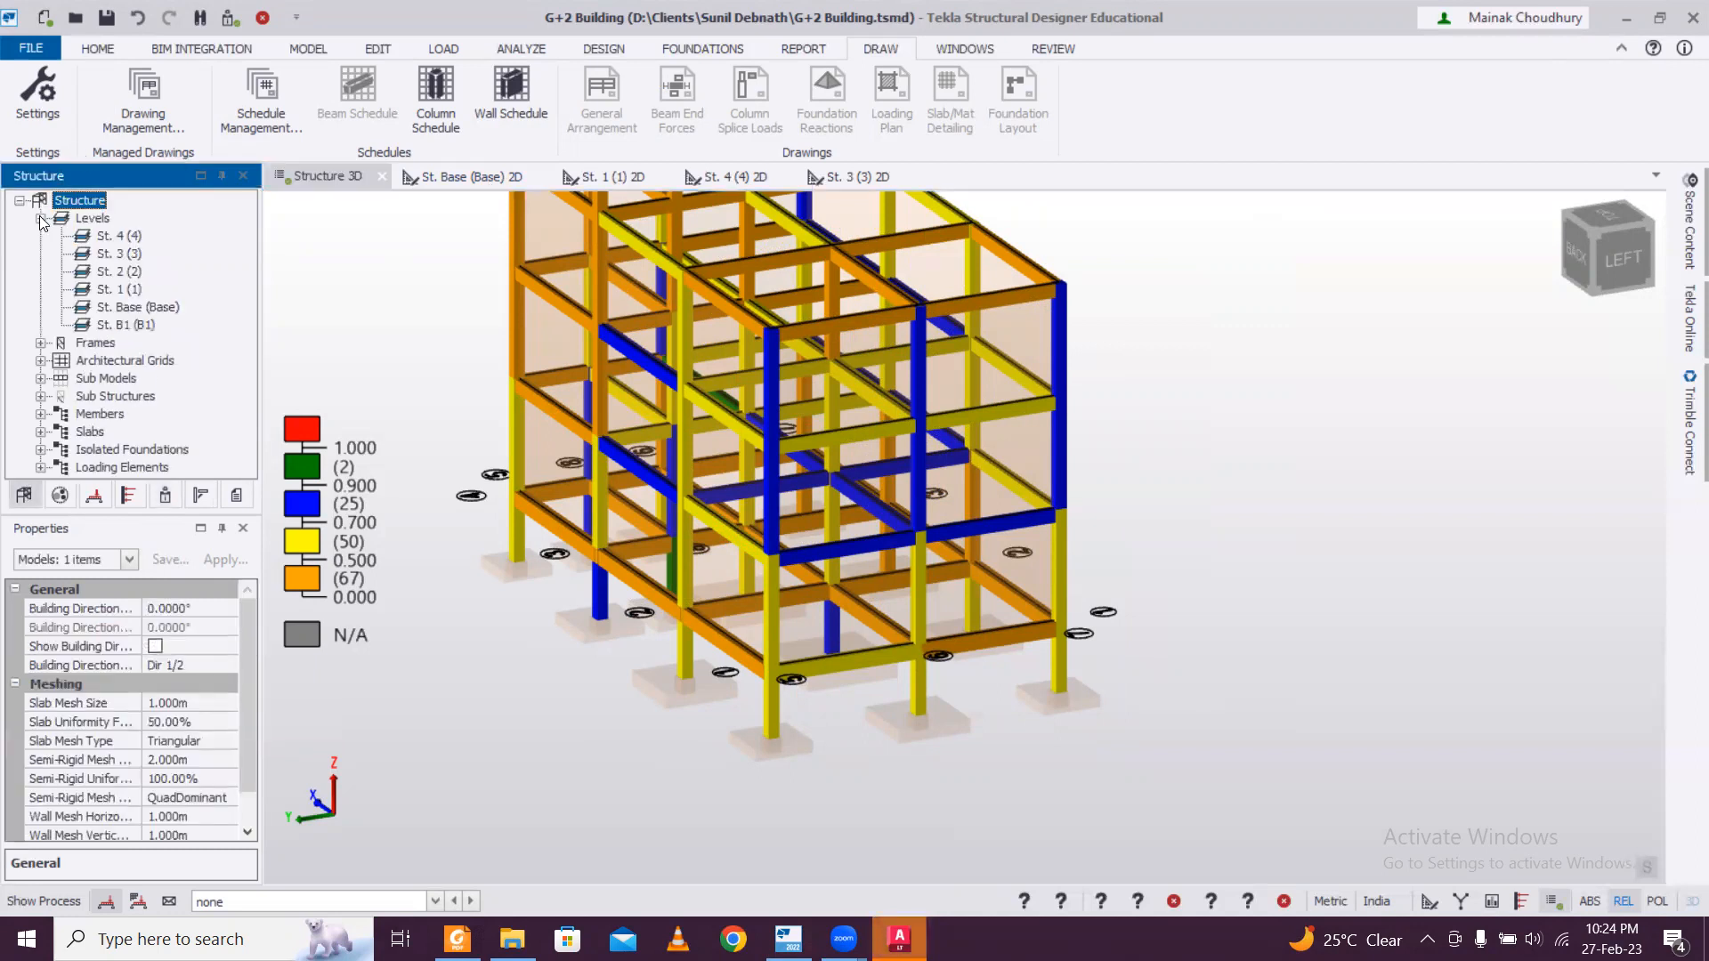
left_click(123, 326)
double_click(122, 325)
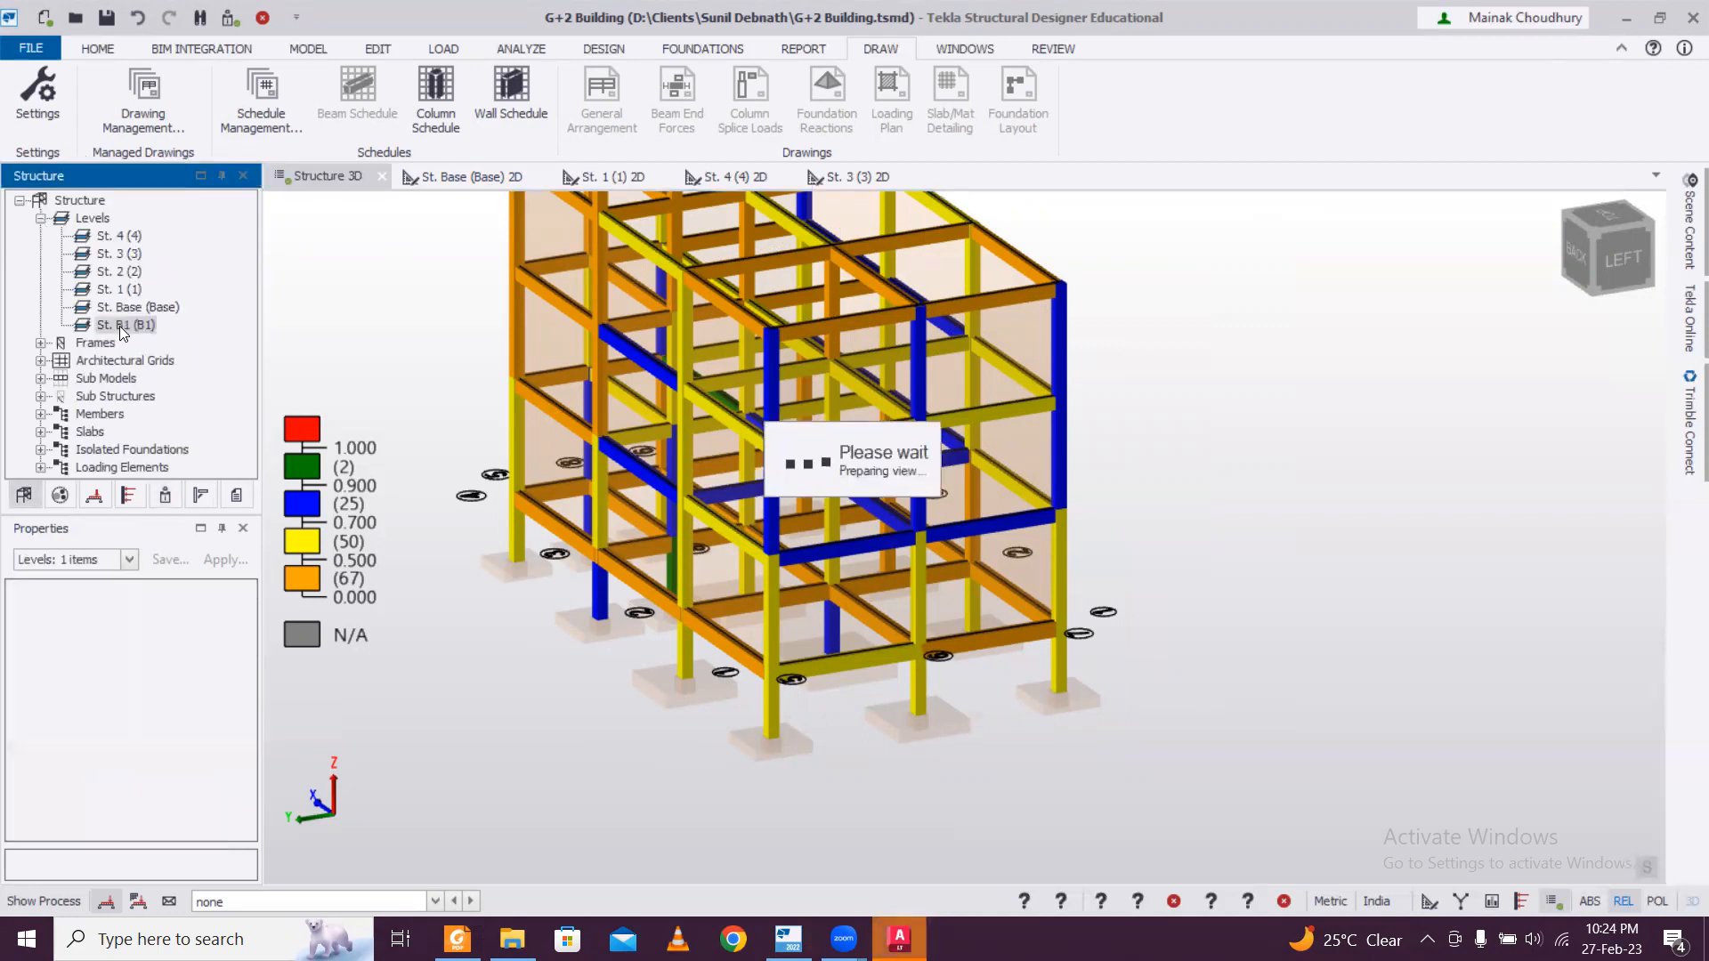
scroll(1157, 481, "up", 2)
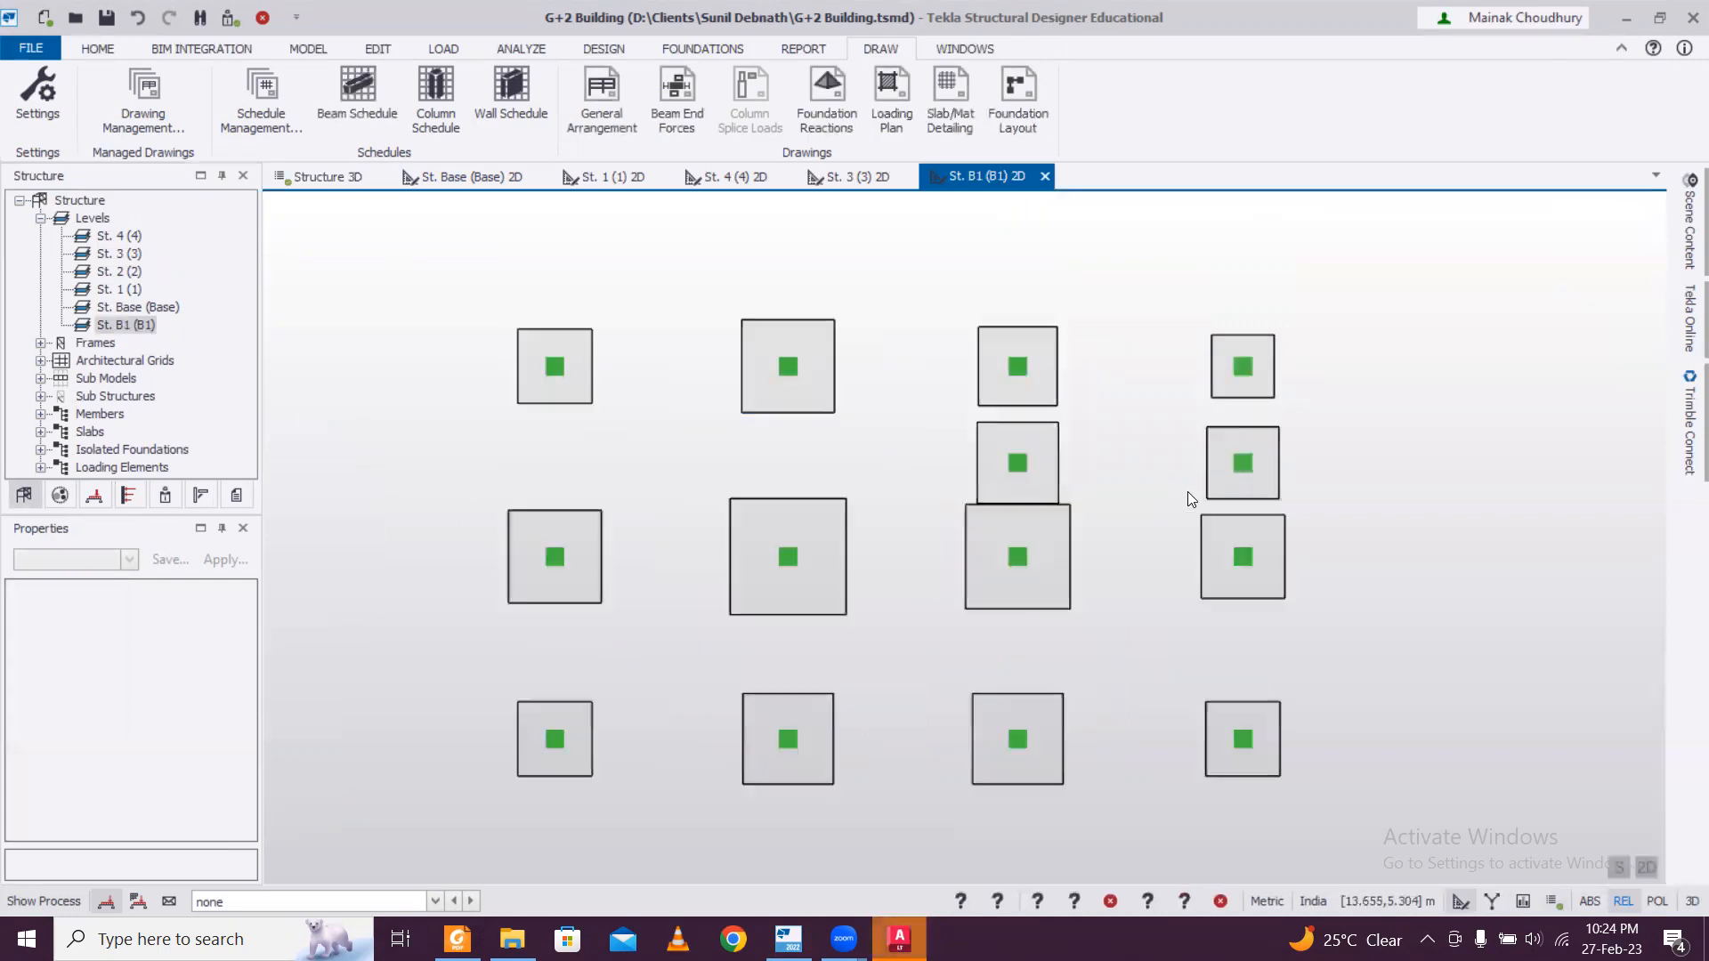
scroll(979, 512, "down", 1)
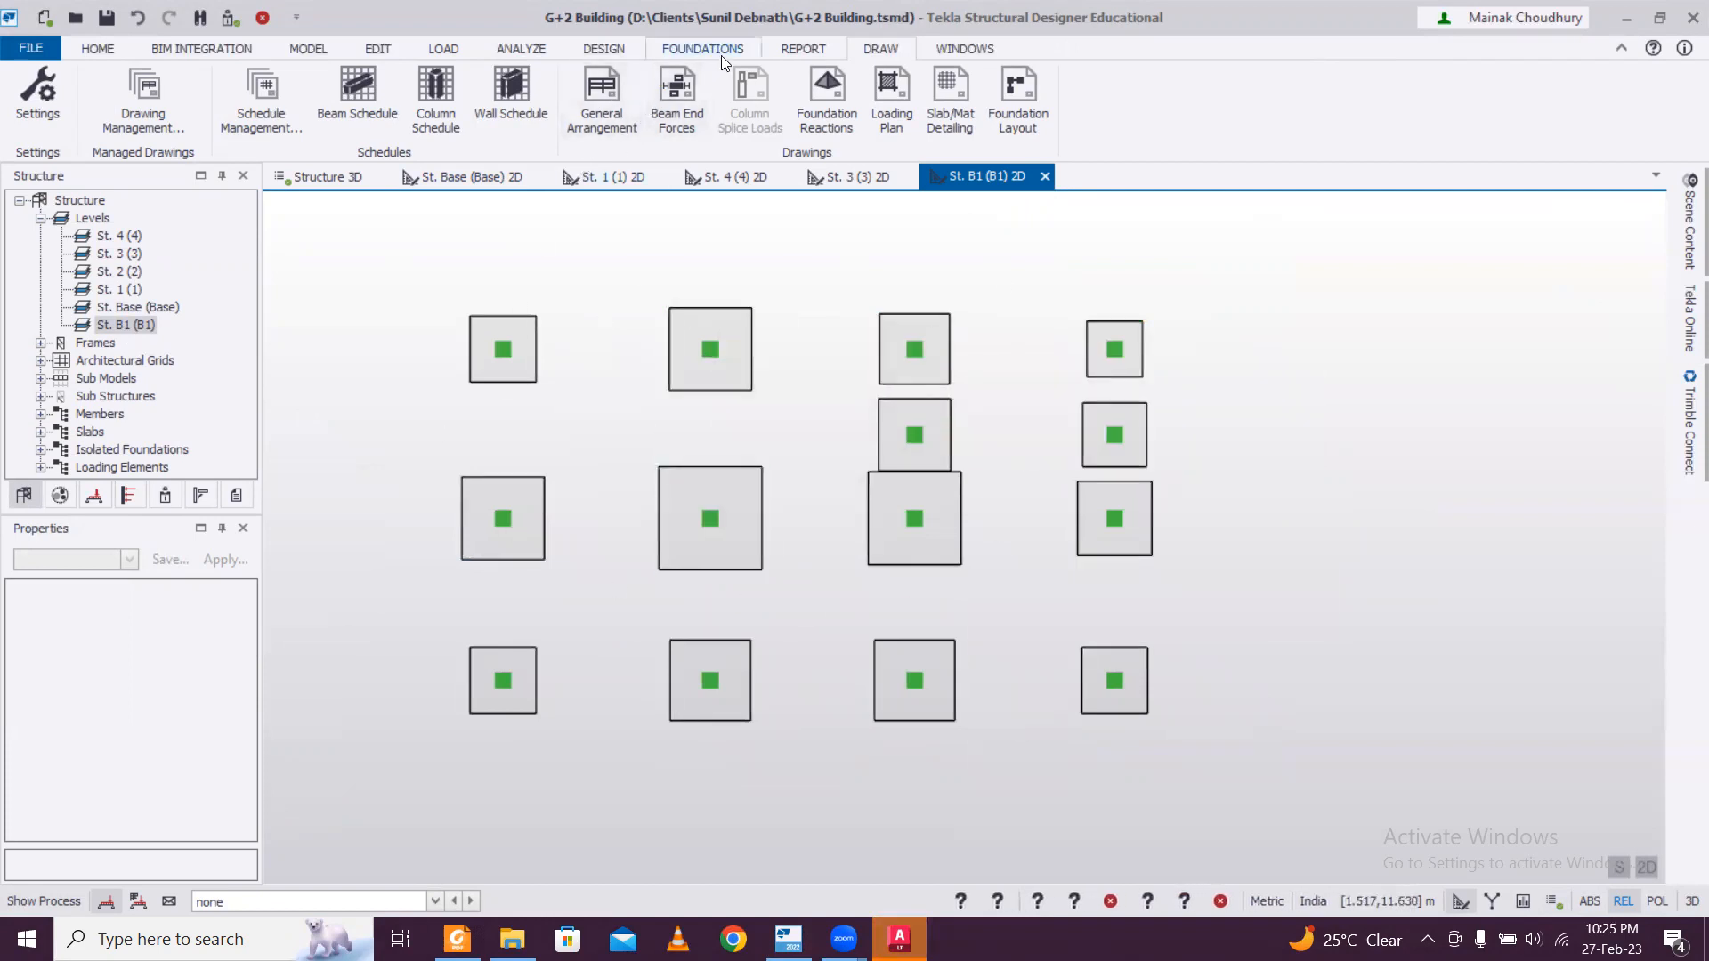
Start a General Arrangement DXF export of level B1, turn off automatic file naming and browse for the output location.
left_click(620, 127)
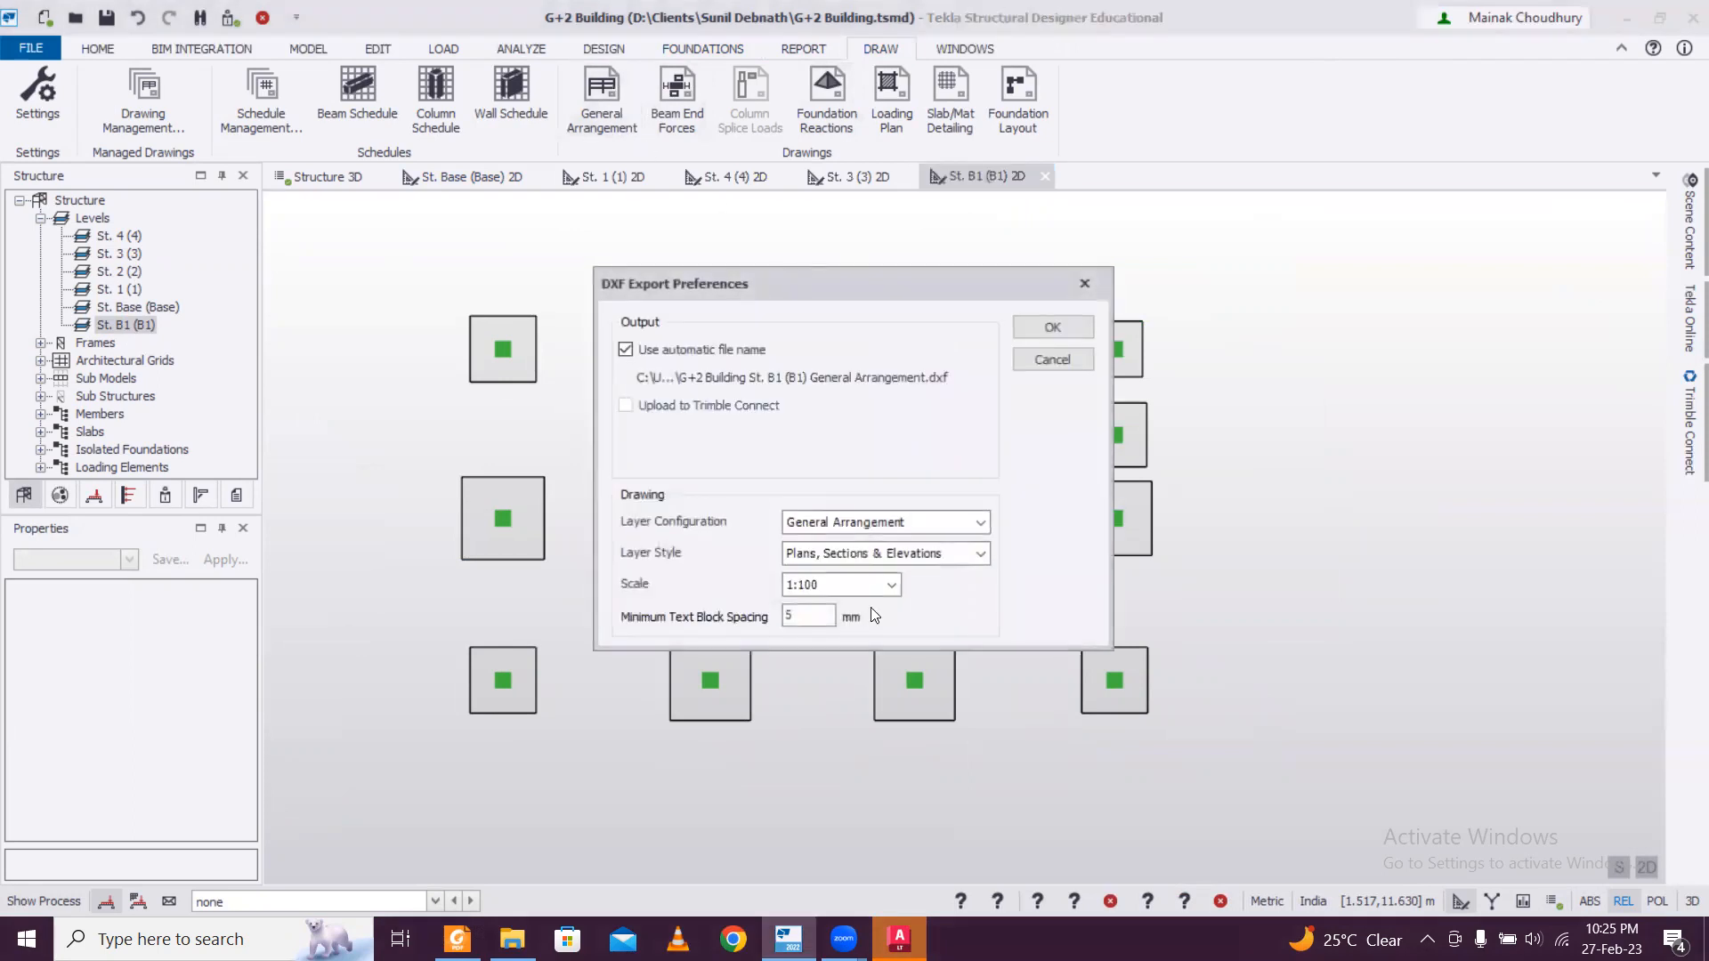
left_click(625, 349)
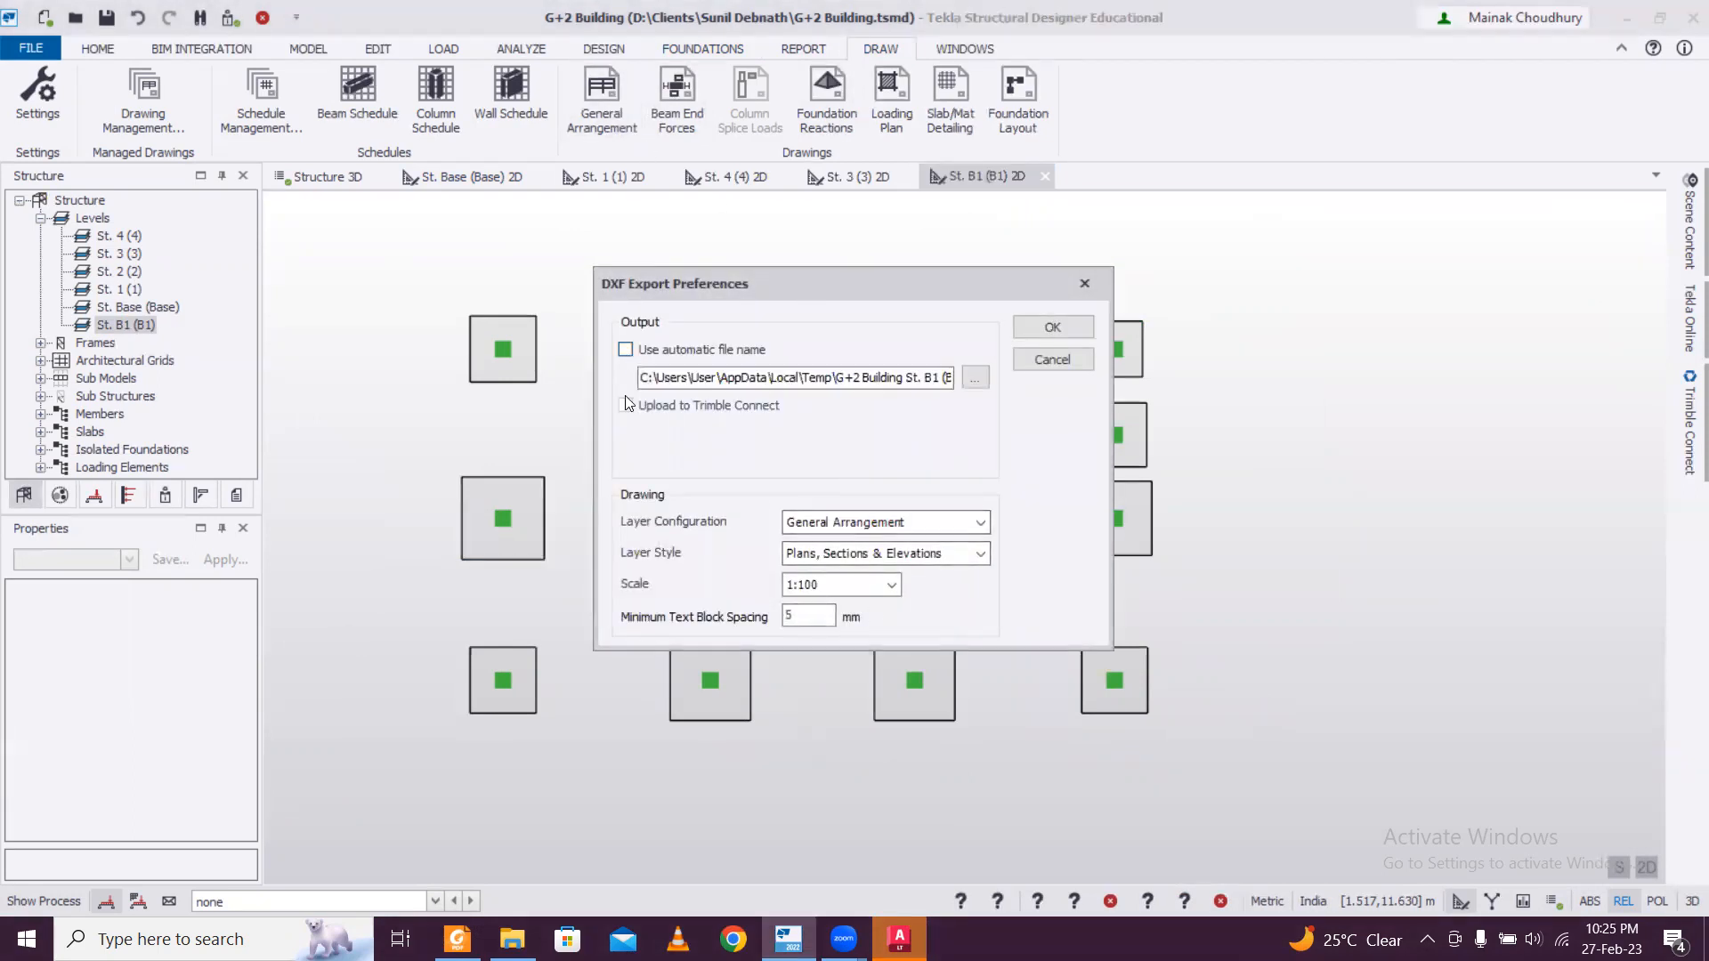
left_click(977, 377)
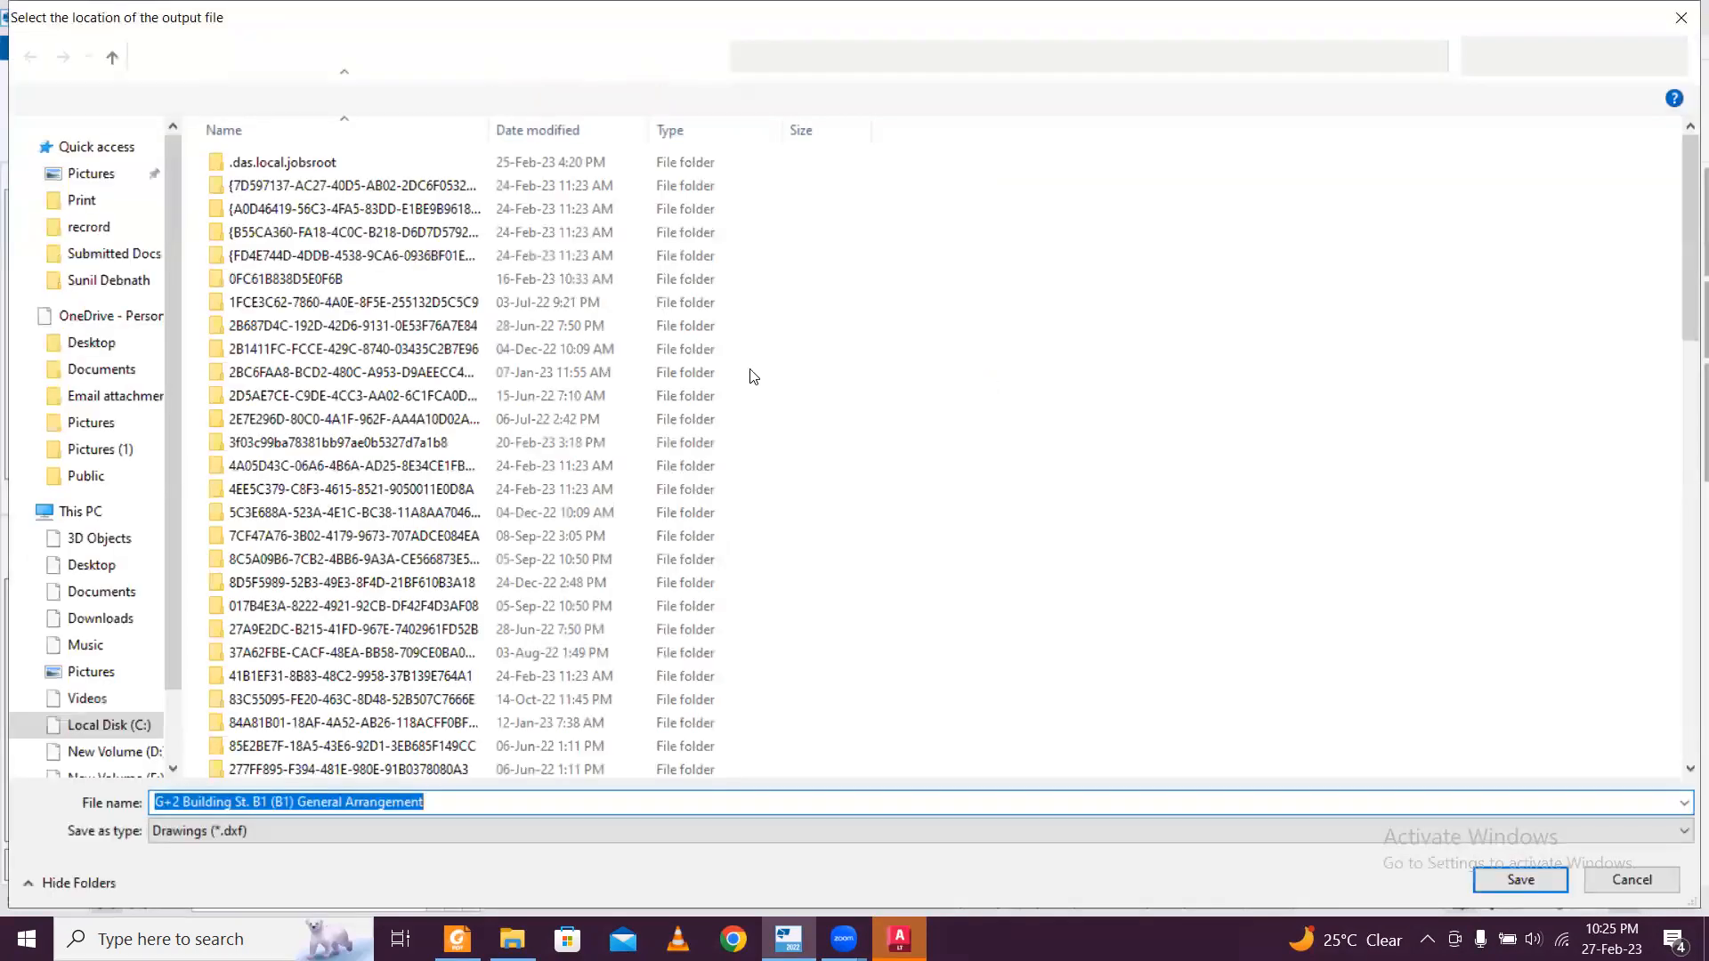
Create a folder named "Saved TSD Drawings" on the Desktop and open it as the export location.
left_click(131, 567)
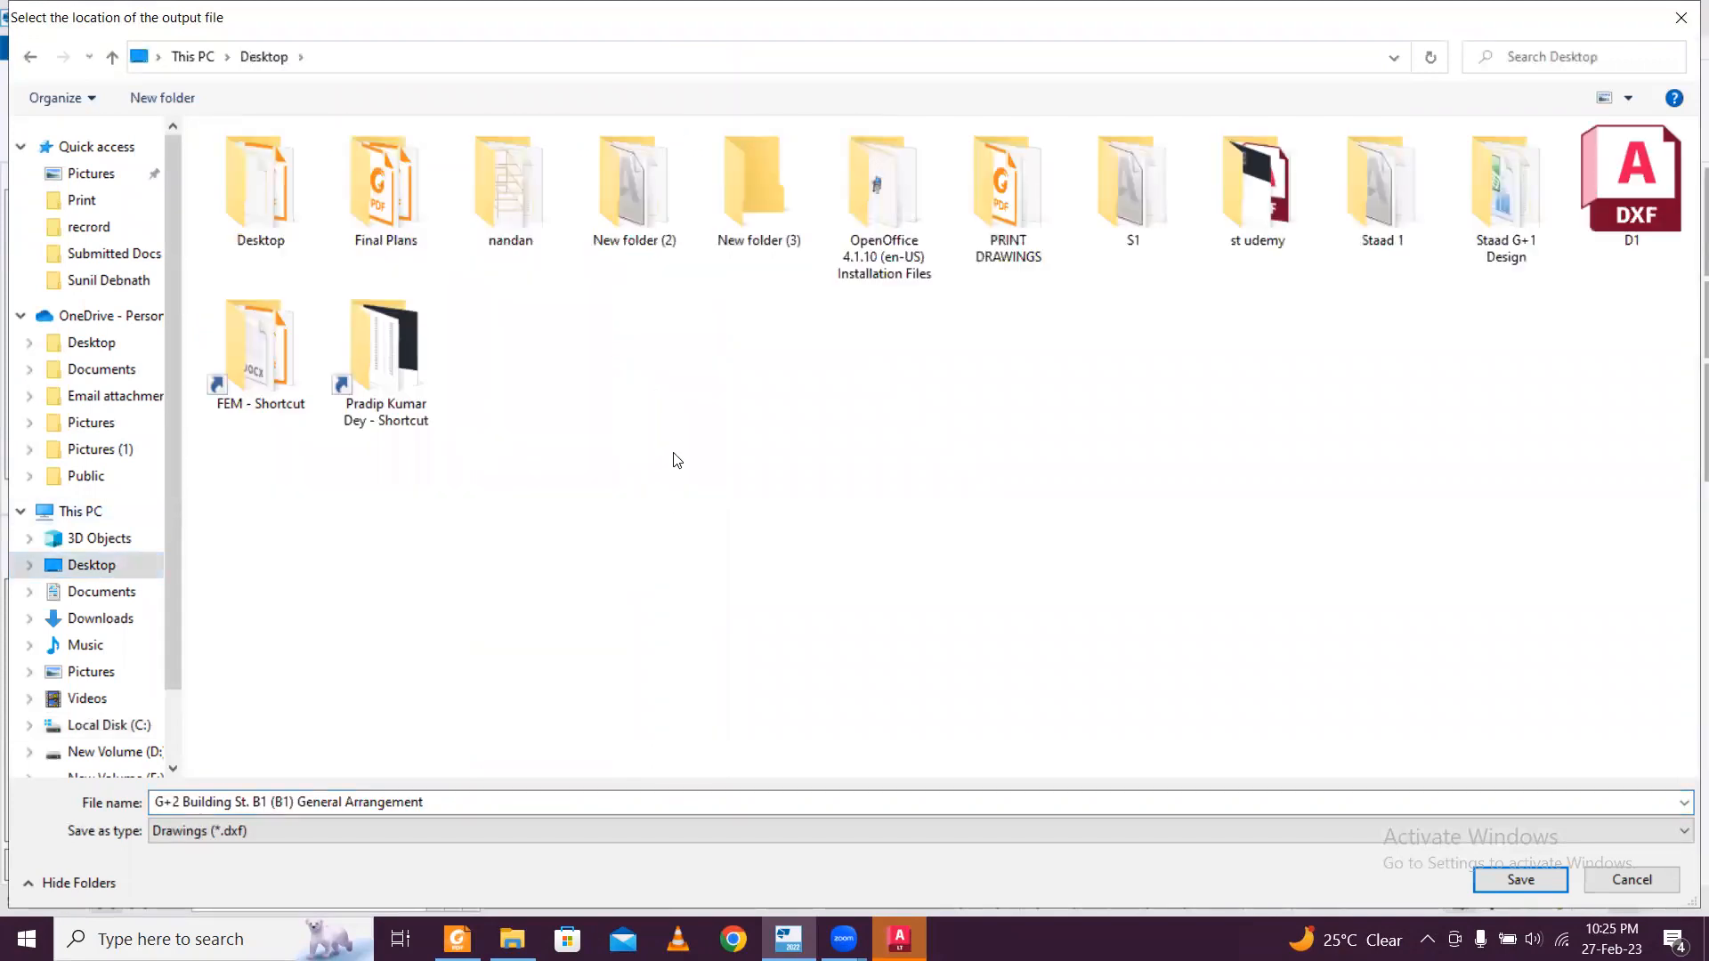
right_click(674, 453)
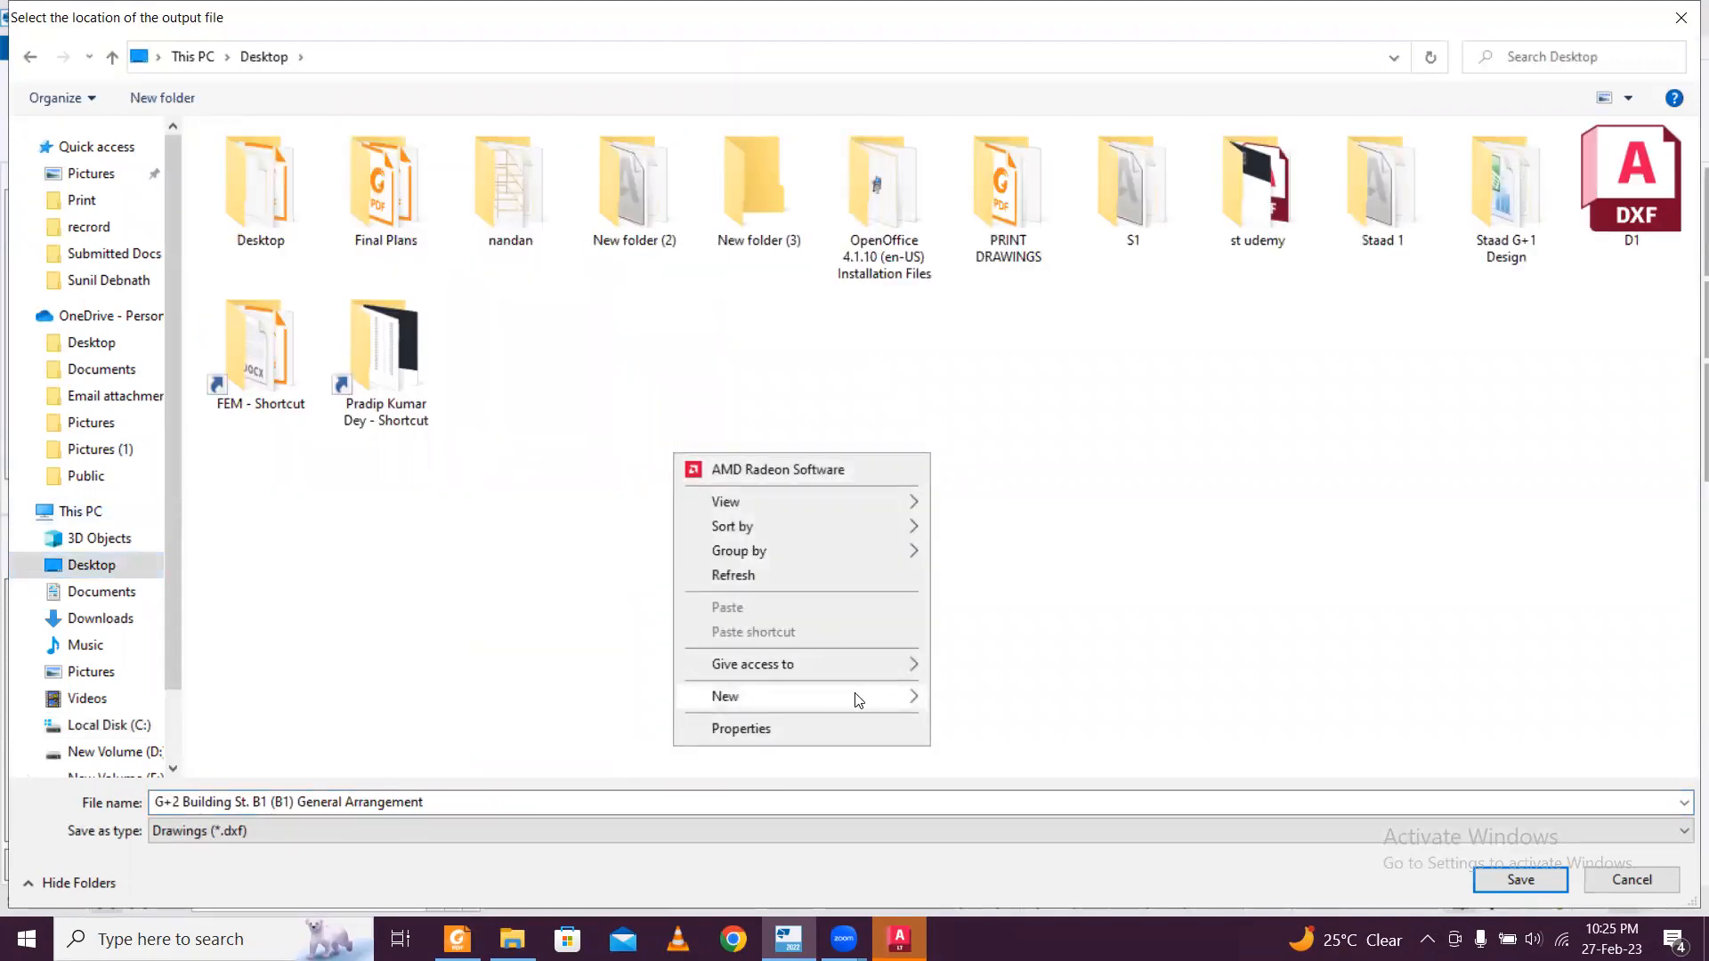
mouse_move(858, 699)
left_click(1024, 317)
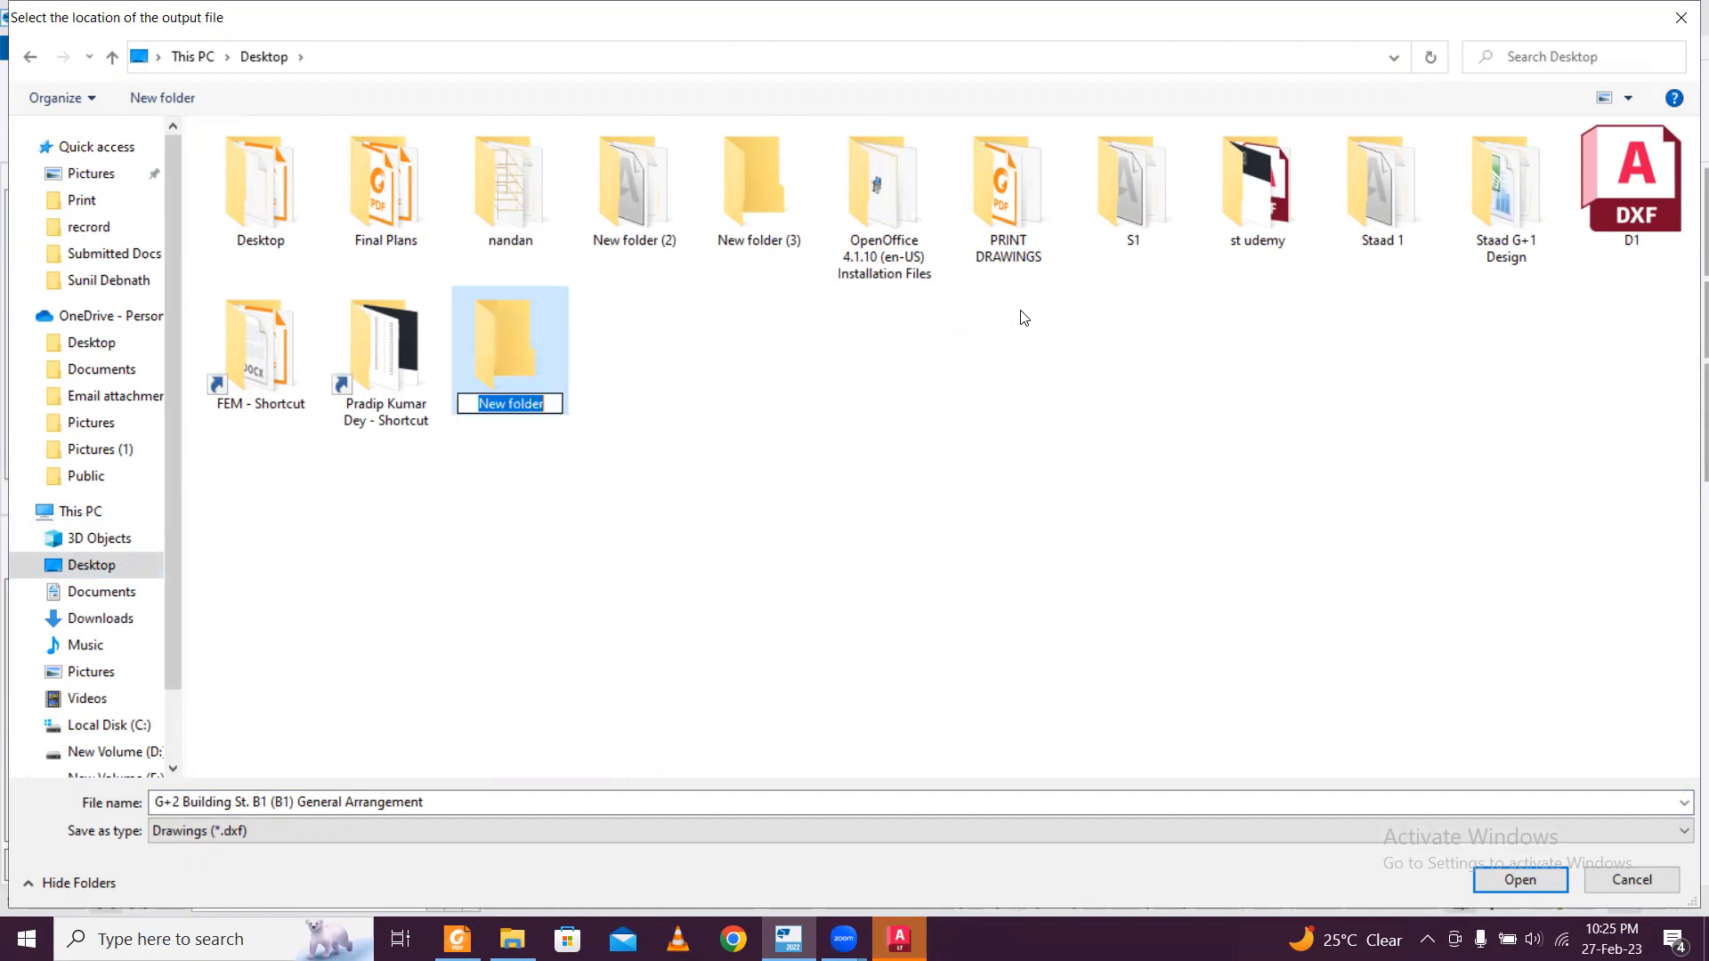
type("Save")
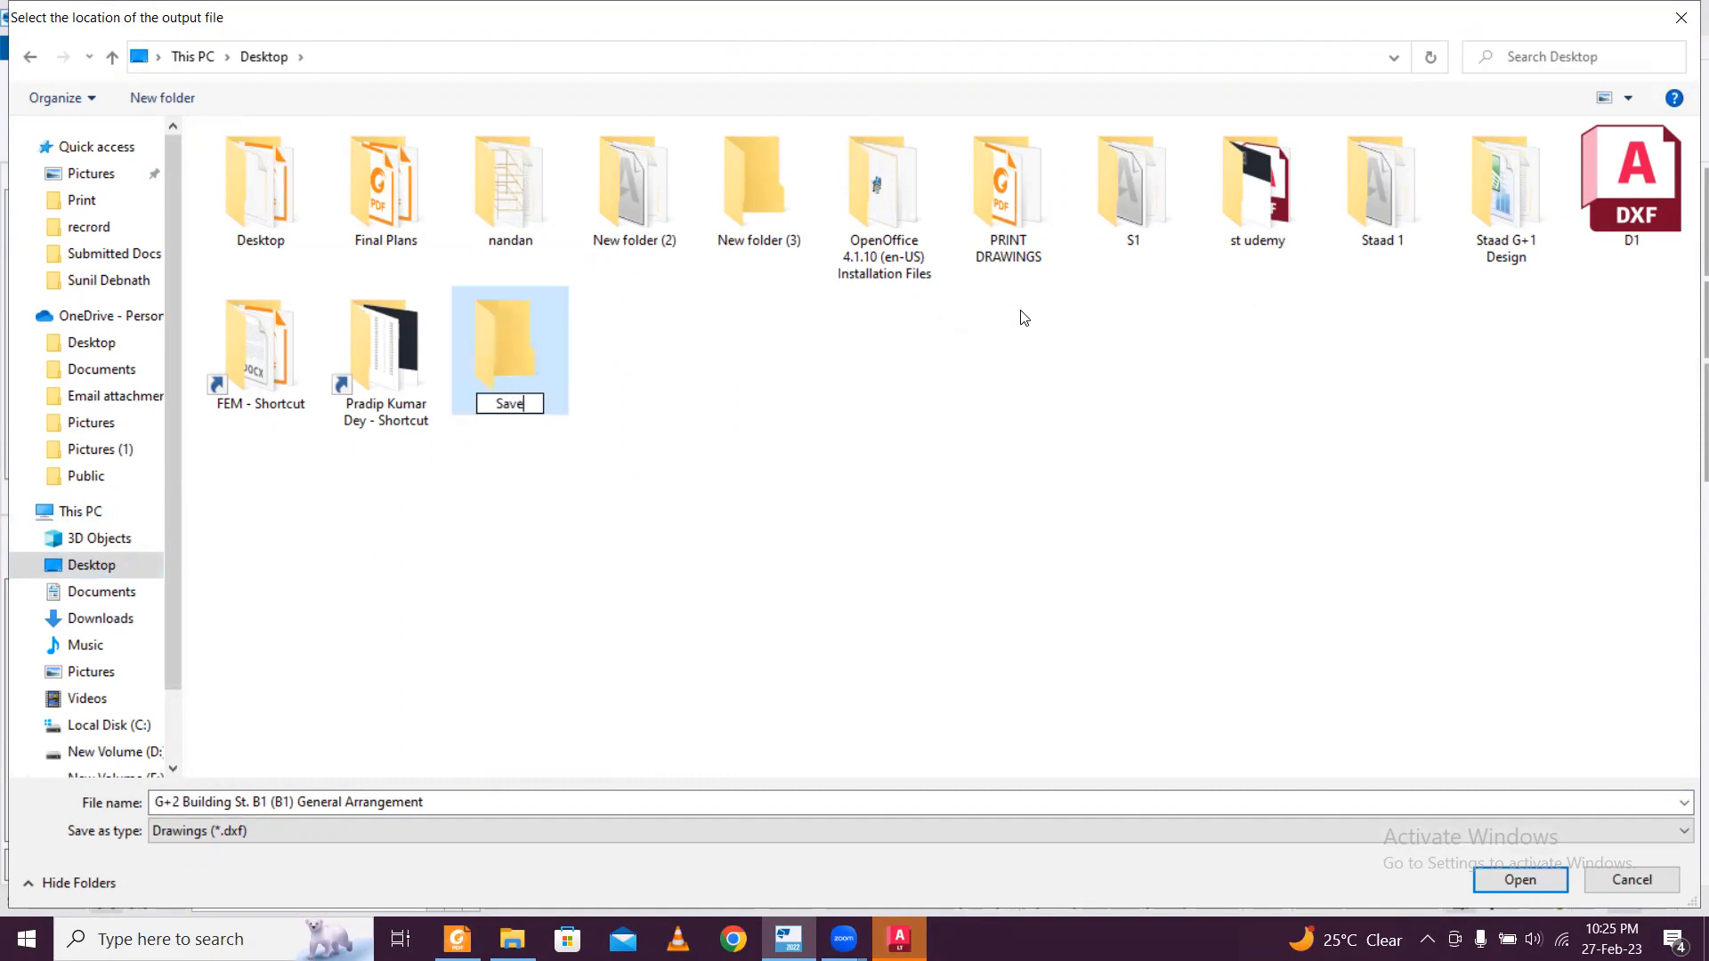
type("d TSD Dra")
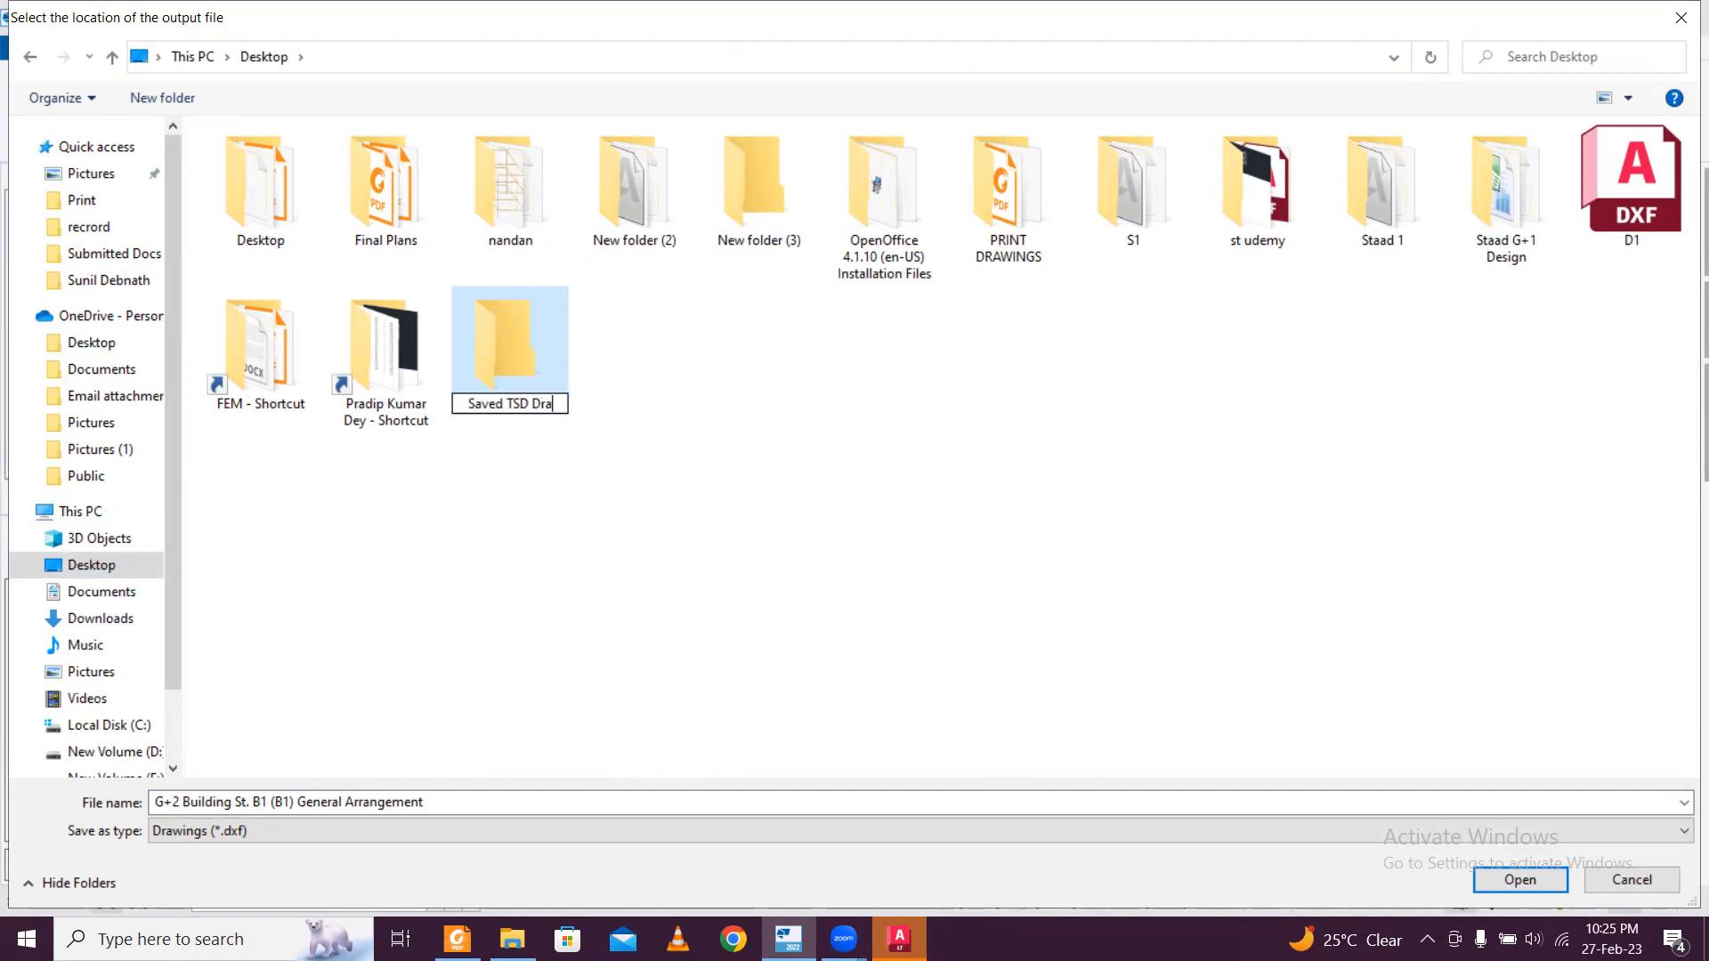
type("wings")
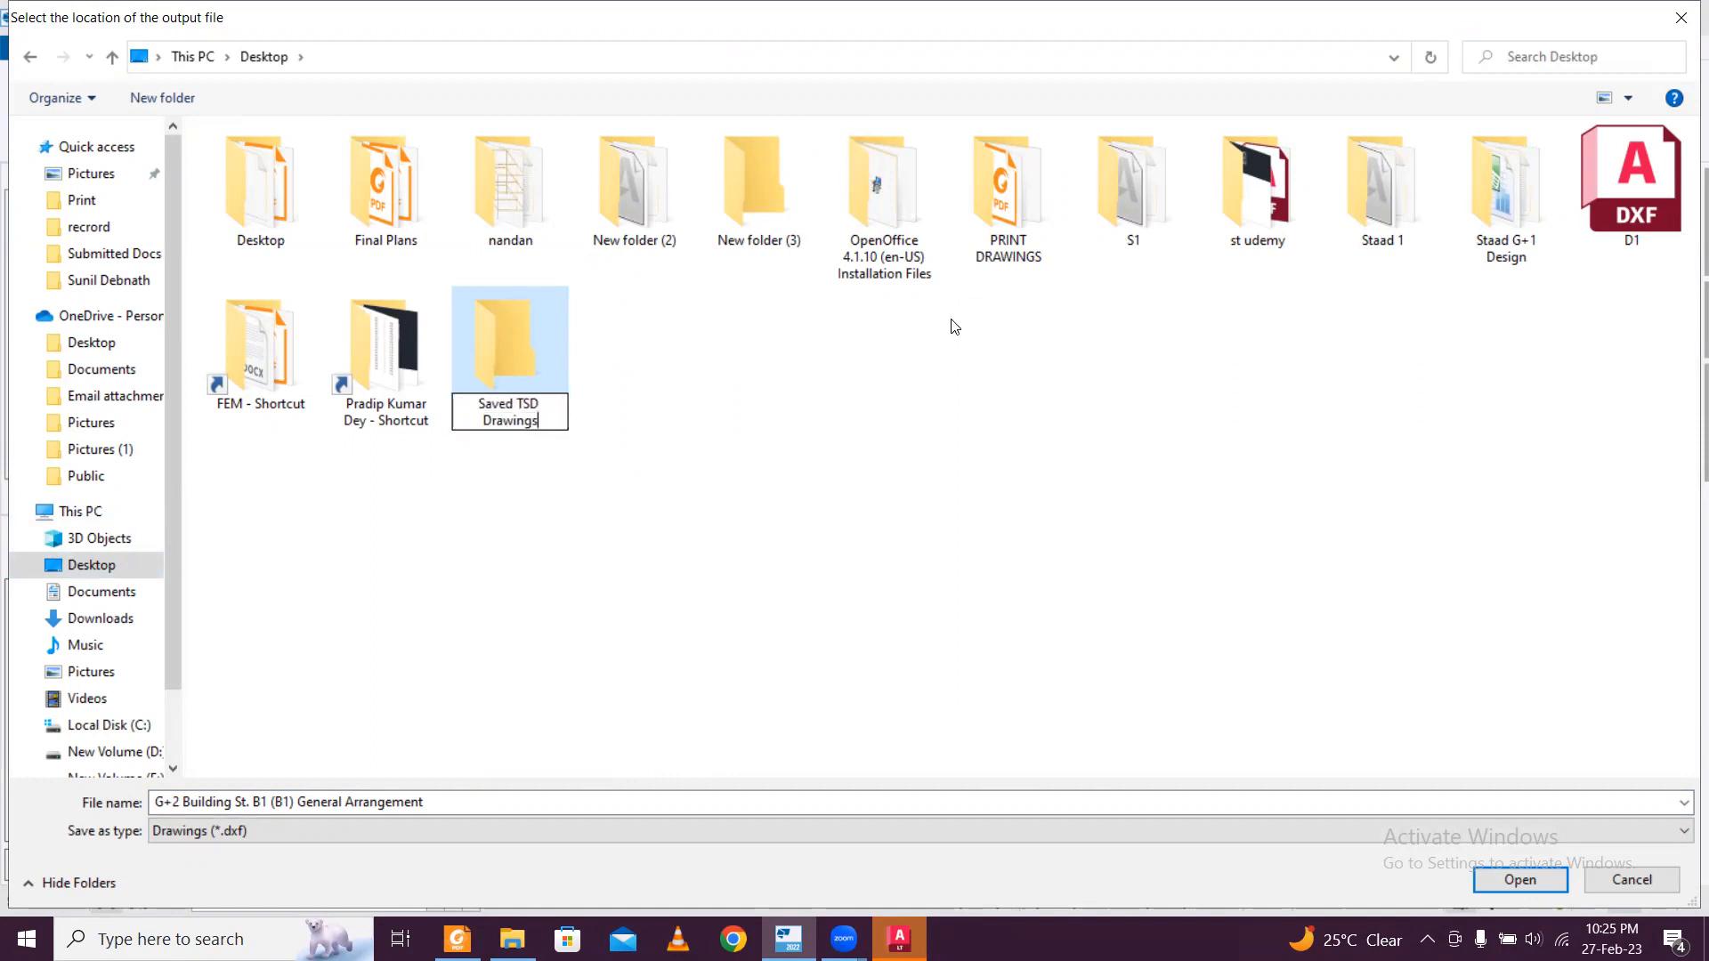
double_click(539, 343)
Save the output file as "Column Layout" and run the General Arrangement DXF export of level B1.
type("Column")
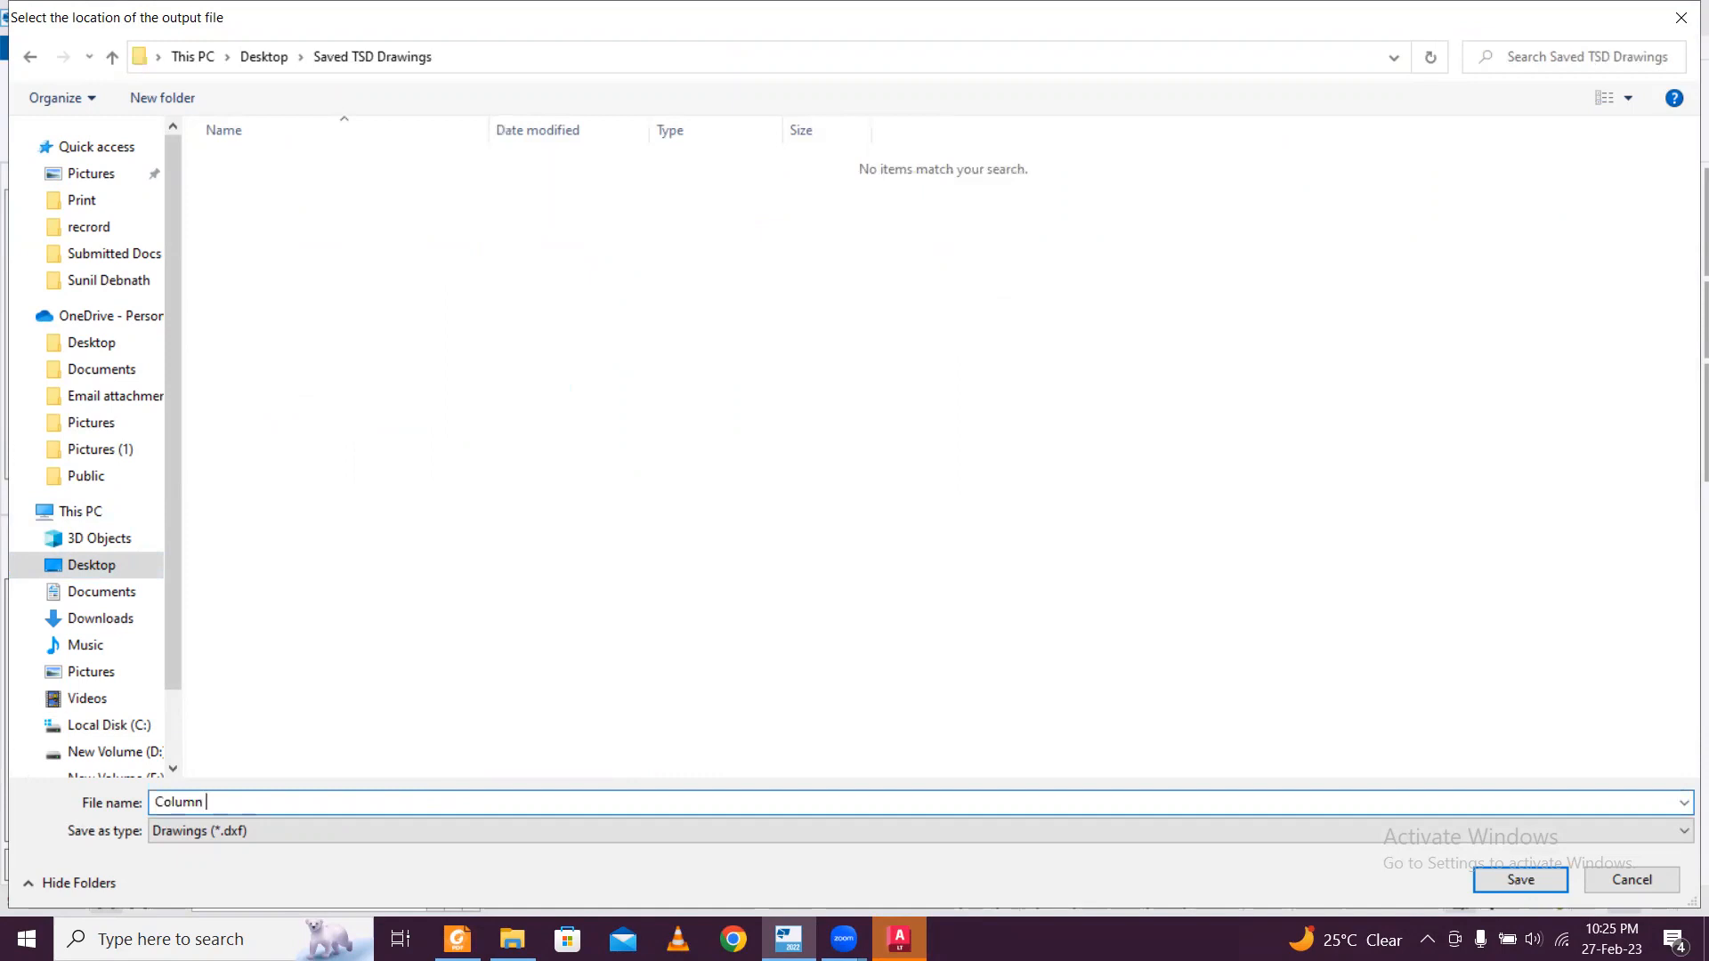
type(" Layout")
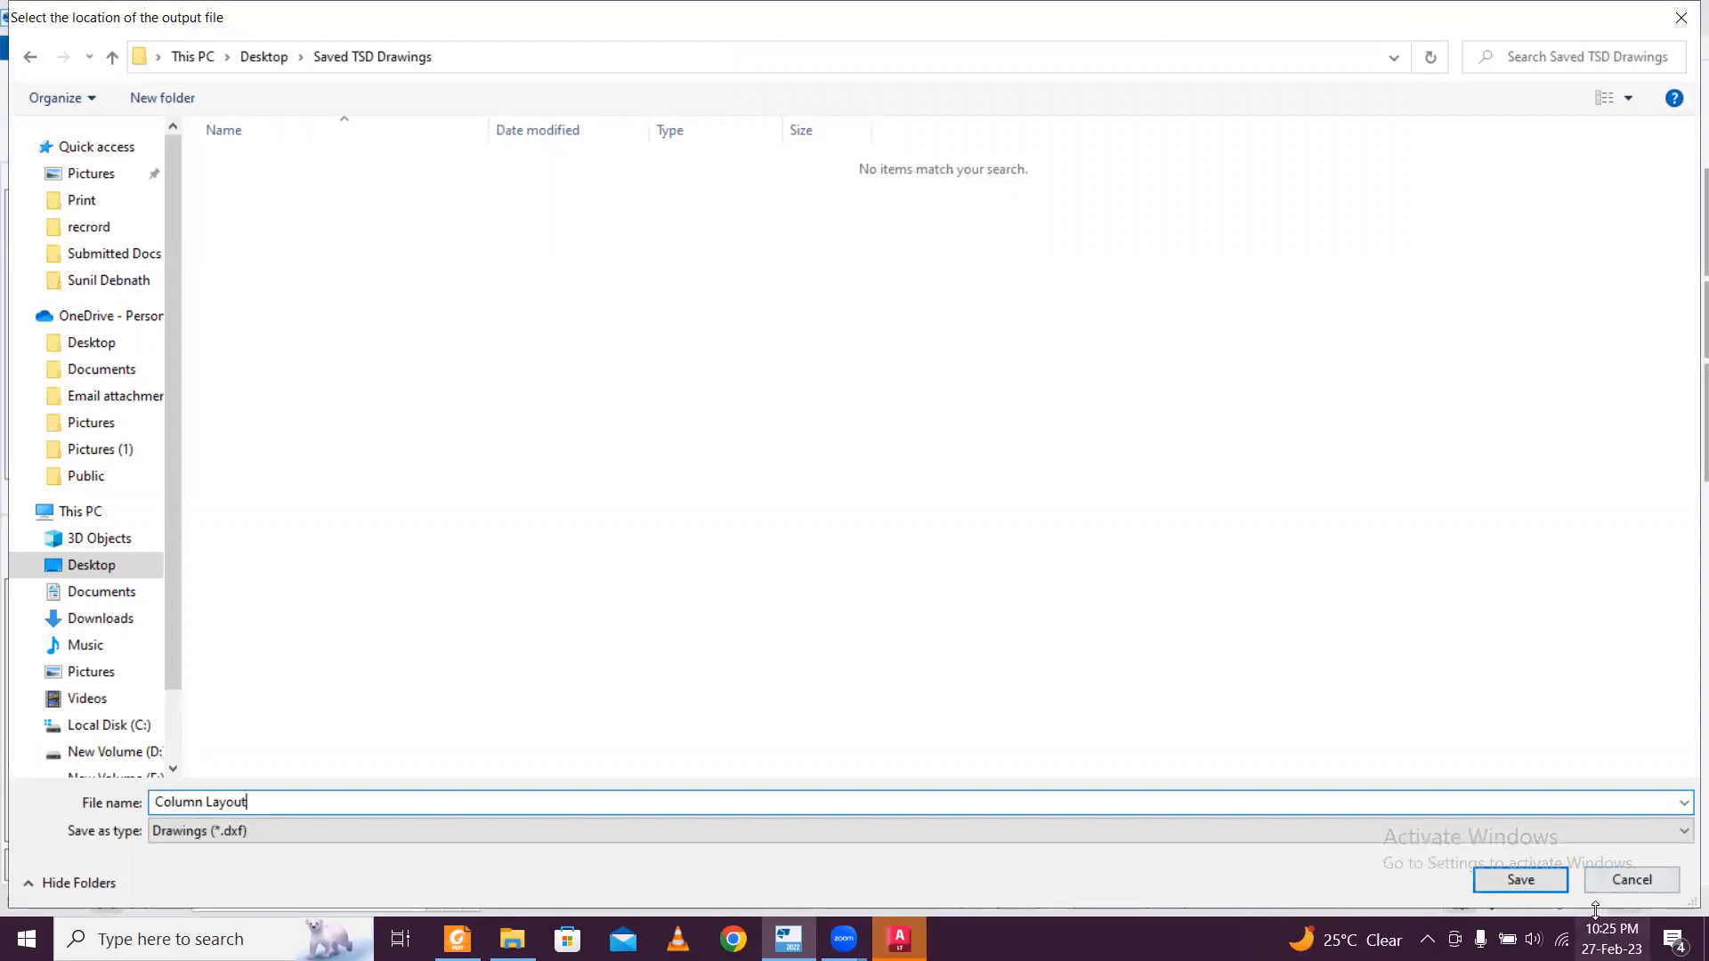
left_click(1529, 880)
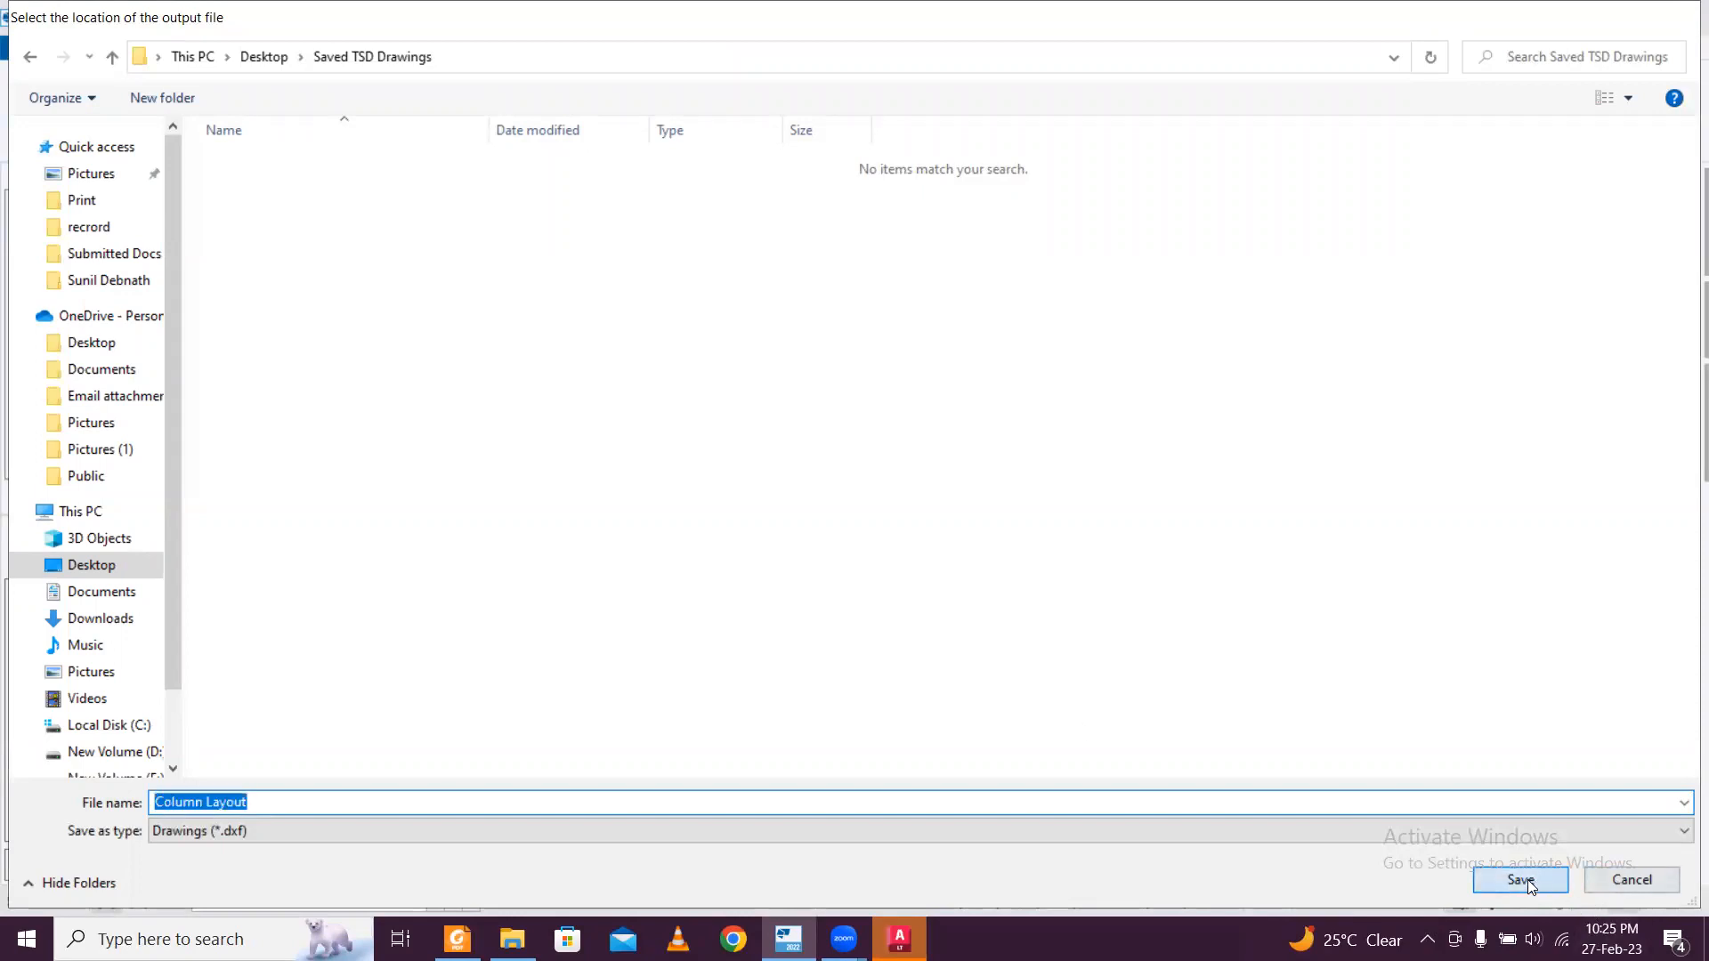
left_click(1071, 330)
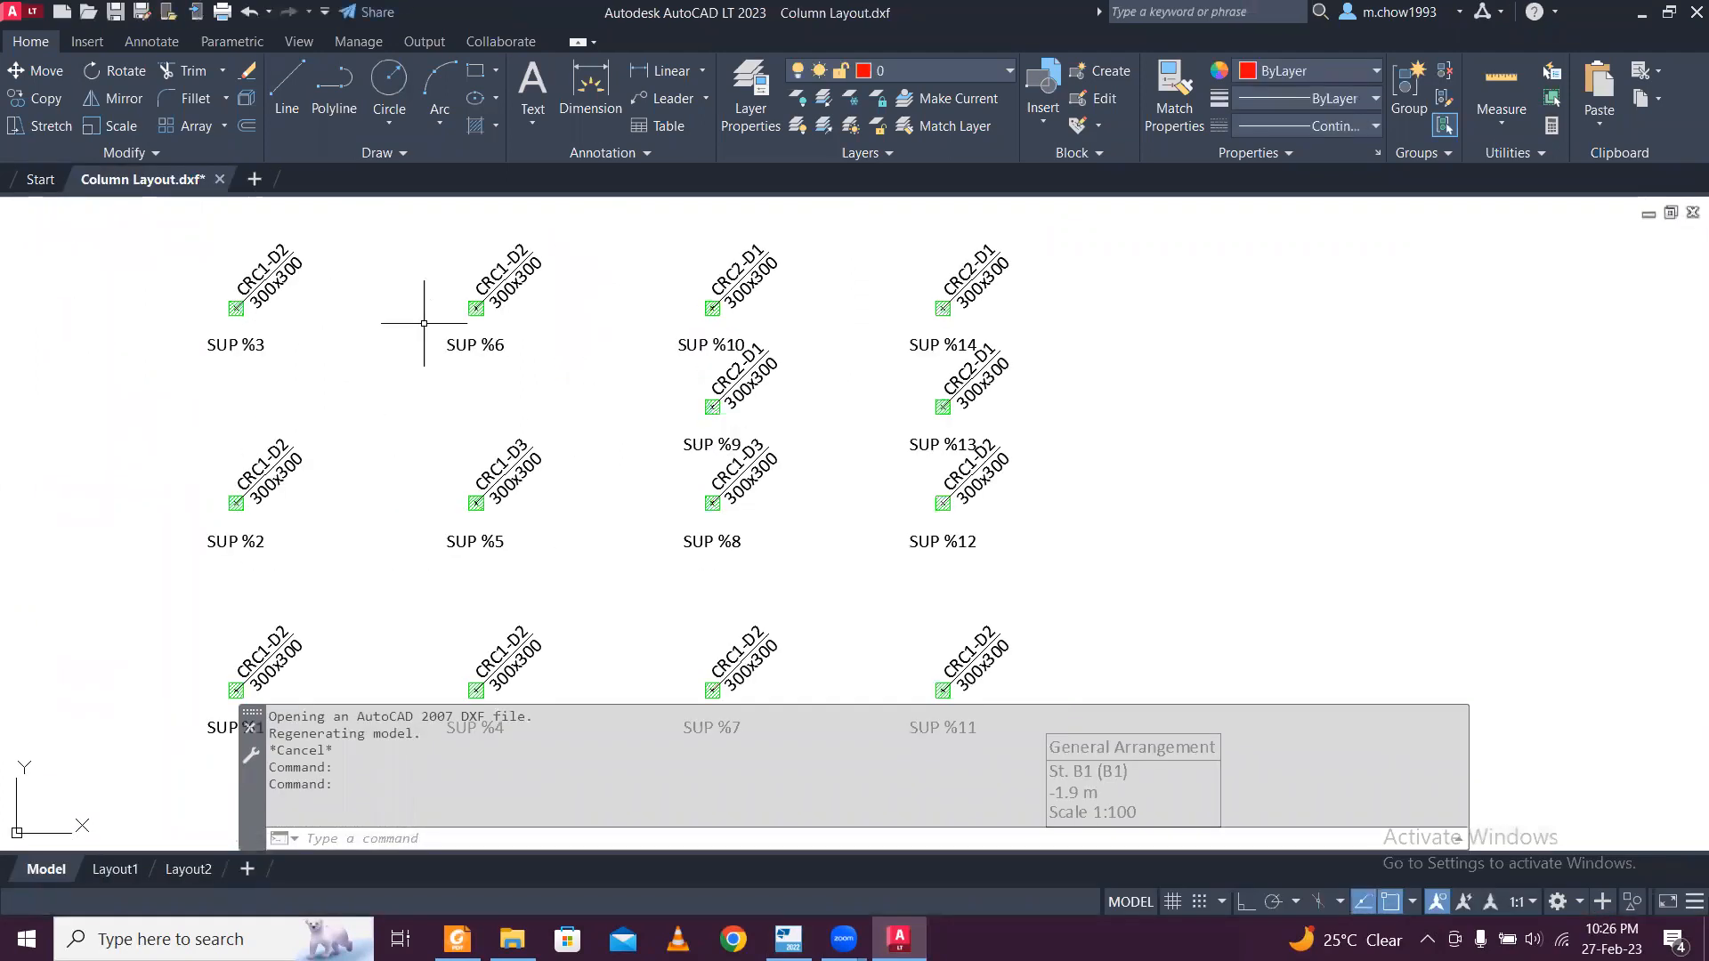
Examine the column marks and size labels in the exported Column Layout drawing in AutoCAD.
scroll(226, 281, "up", 6)
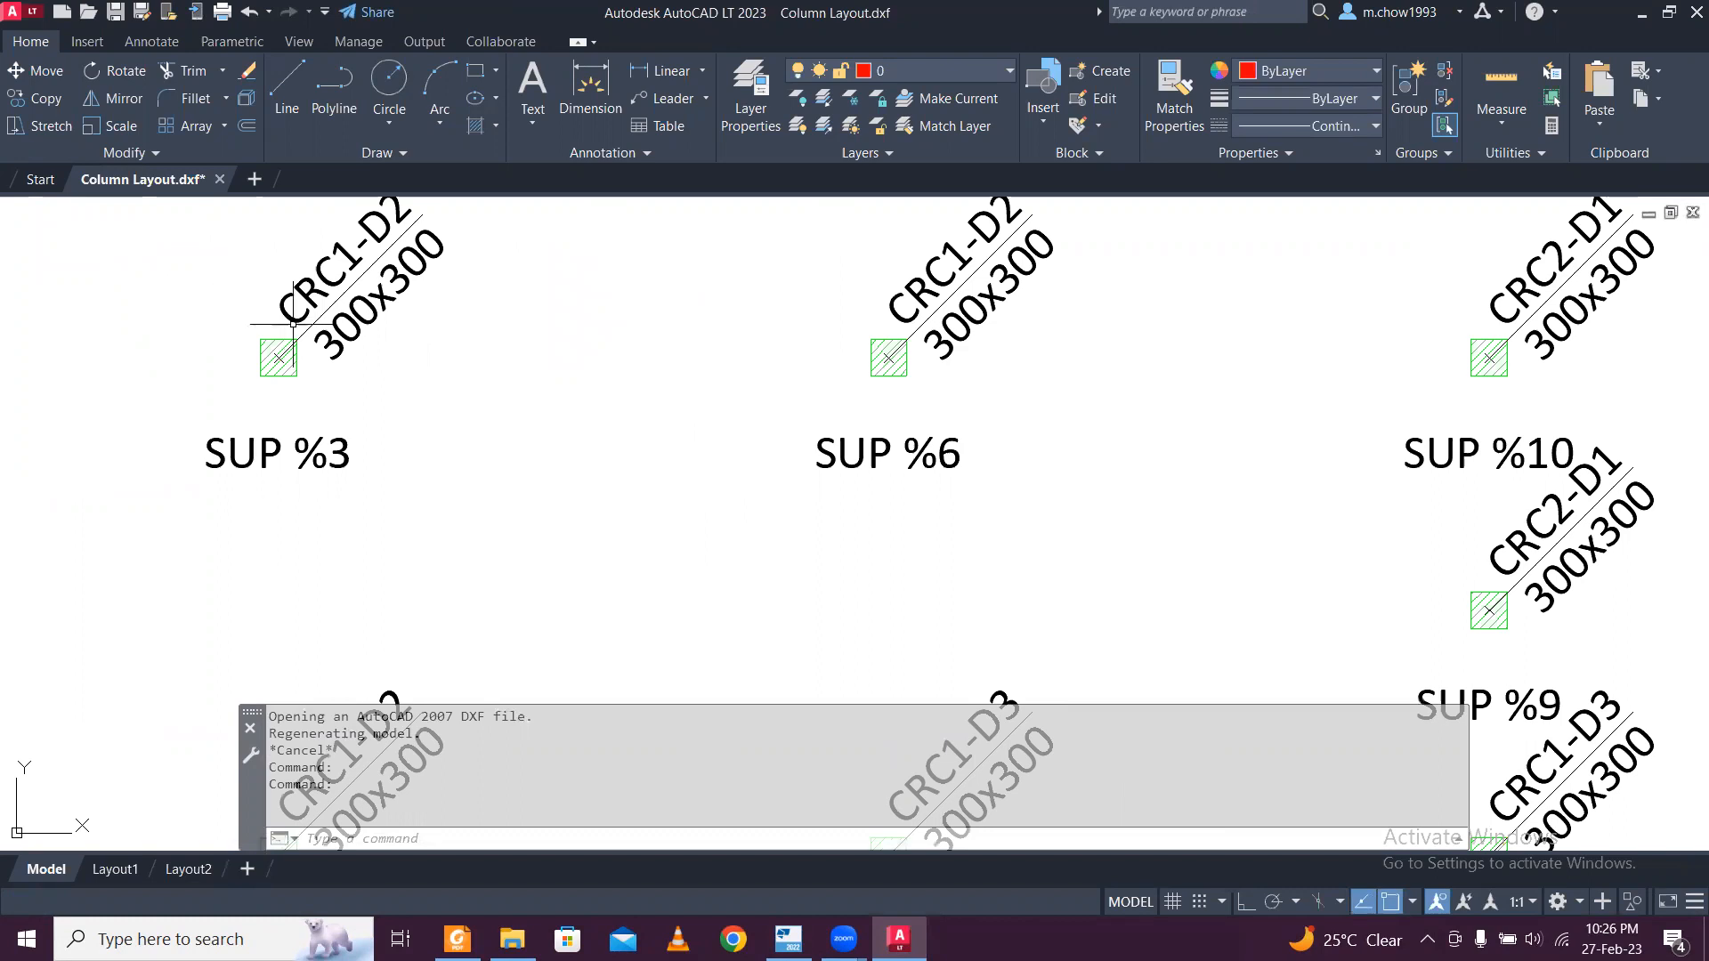
left_click(434, 321)
left_click(267, 276)
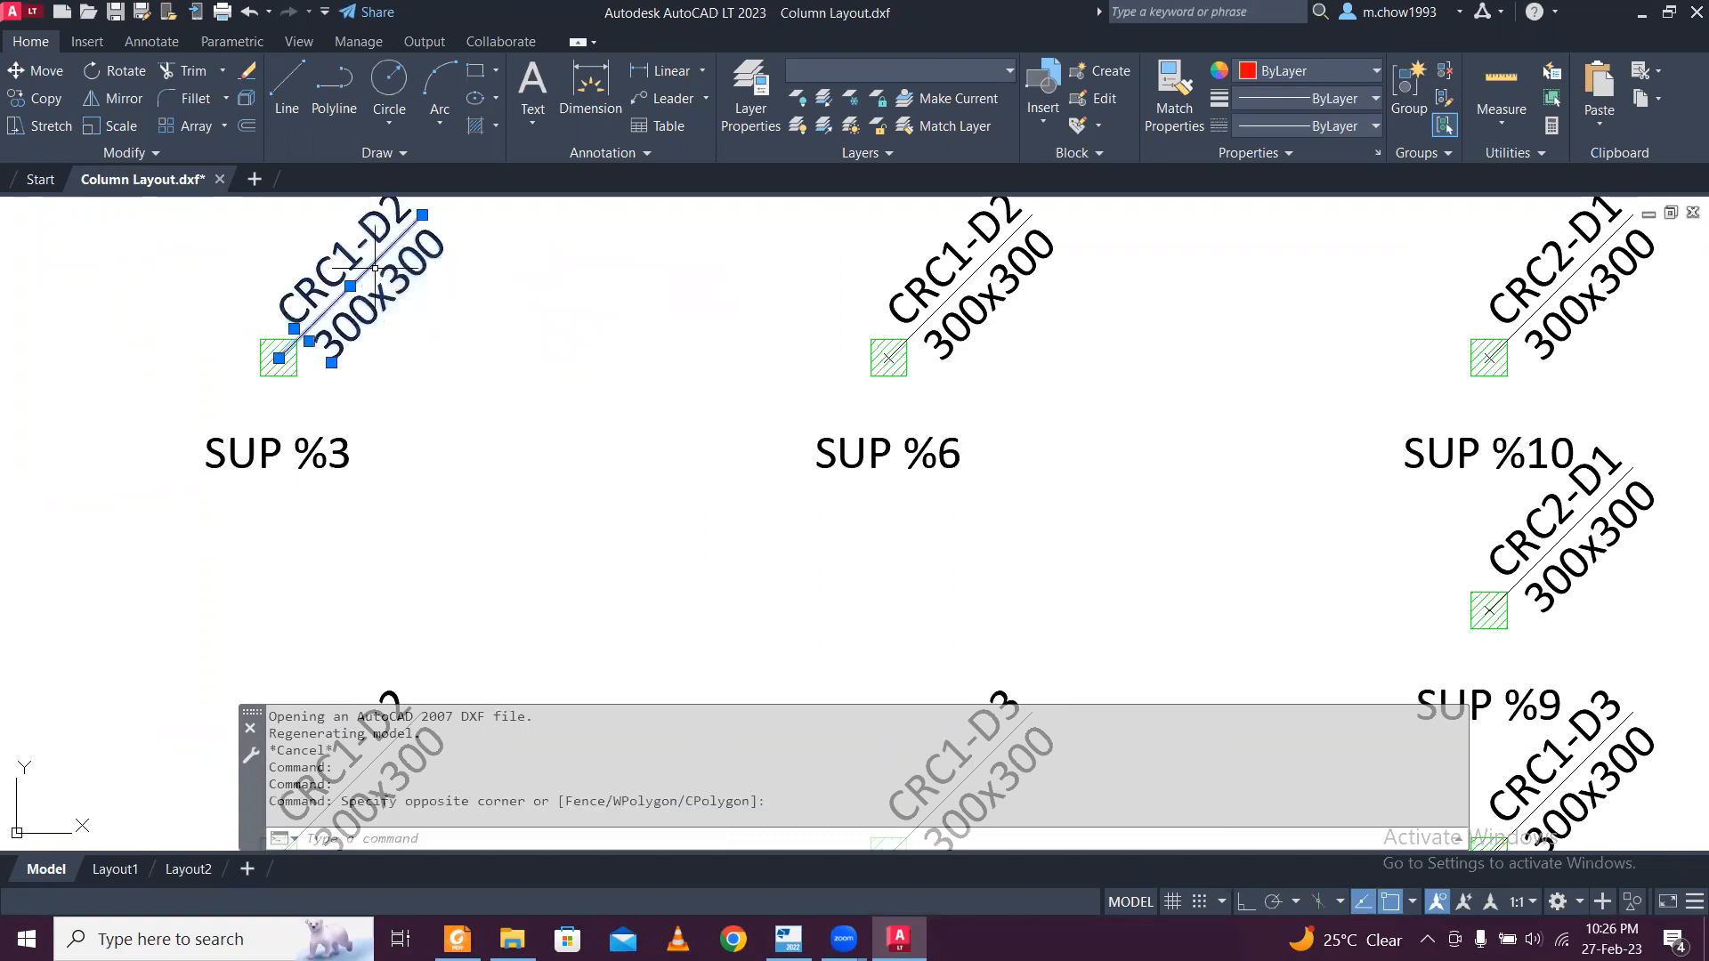
scroll(401, 324, "down", 10)
key("Escape")
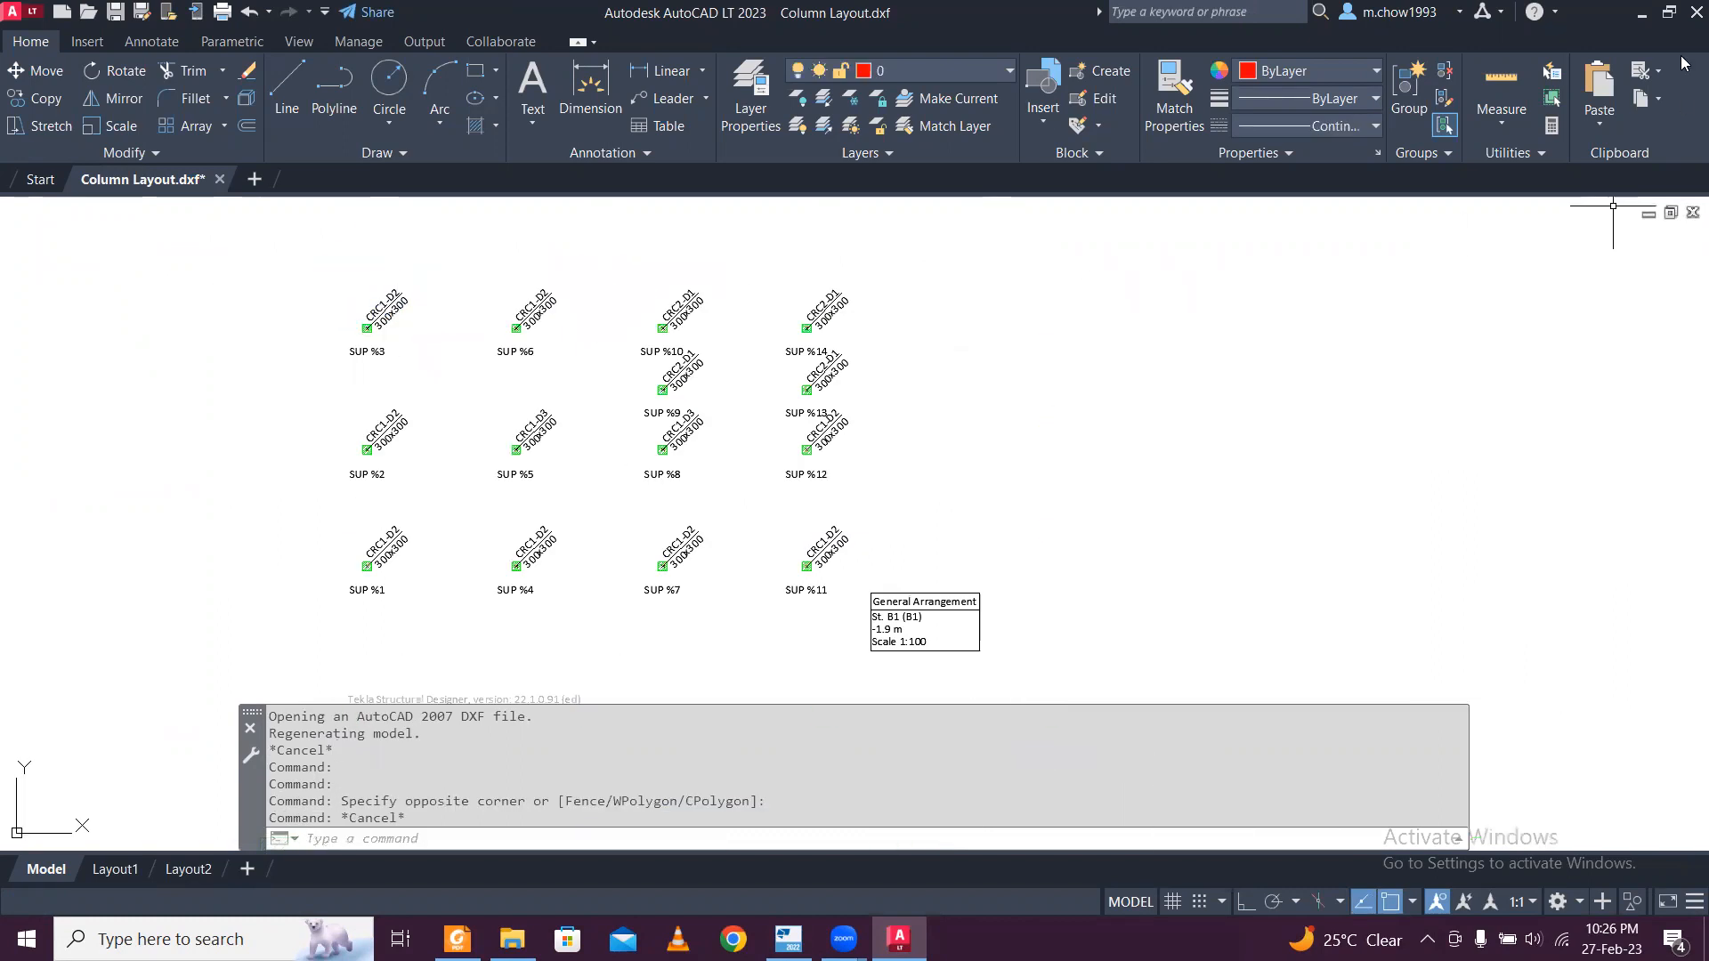
Switch back to Tekla Structural Designer and start a column schedule containing CRC1-D2, CRC1-D3 and CRC2-D1.
left_click(1641, 13)
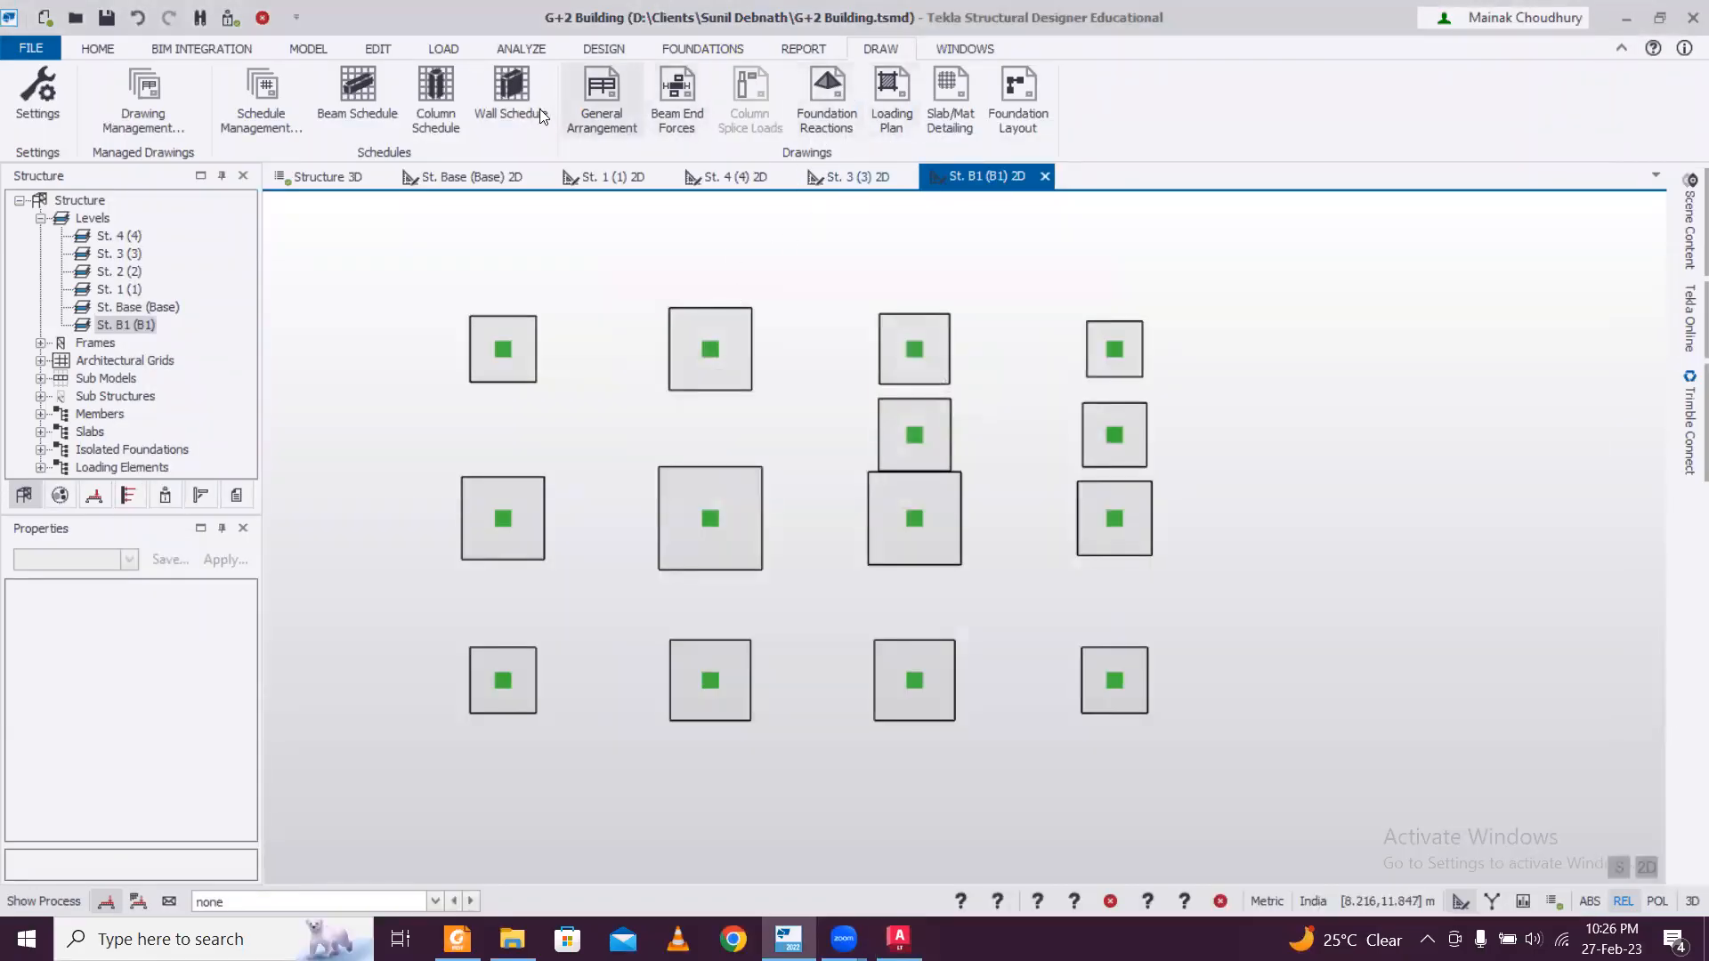
left_click(430, 98)
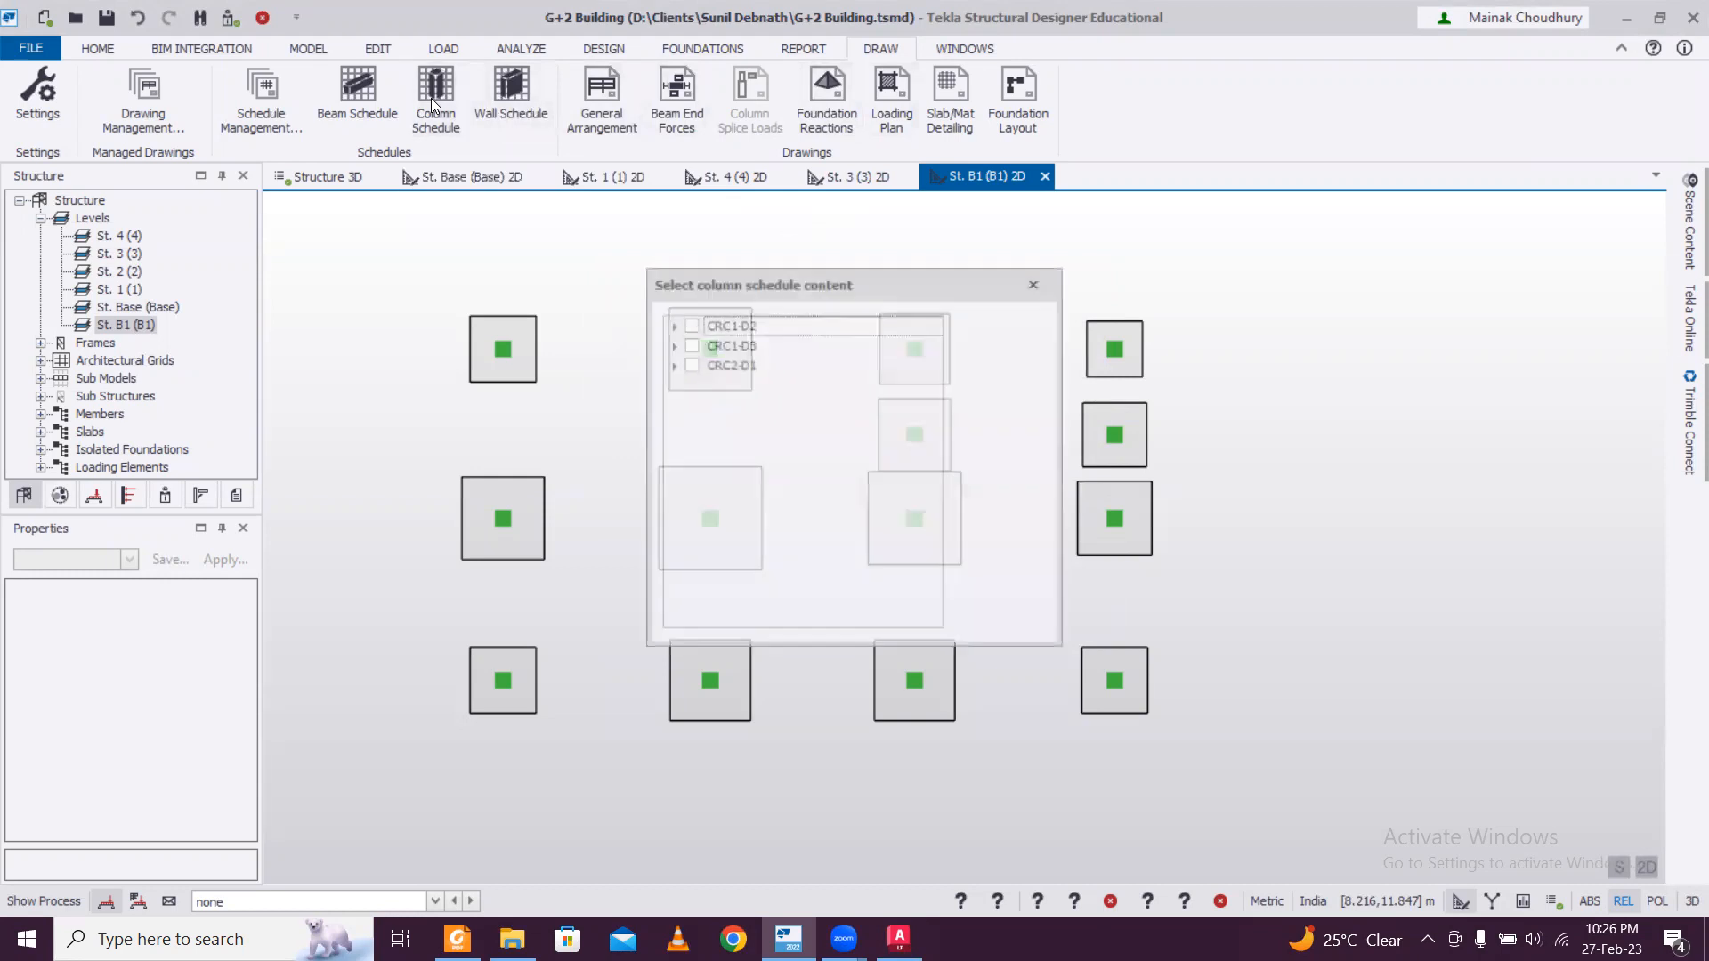
left_click(692, 326)
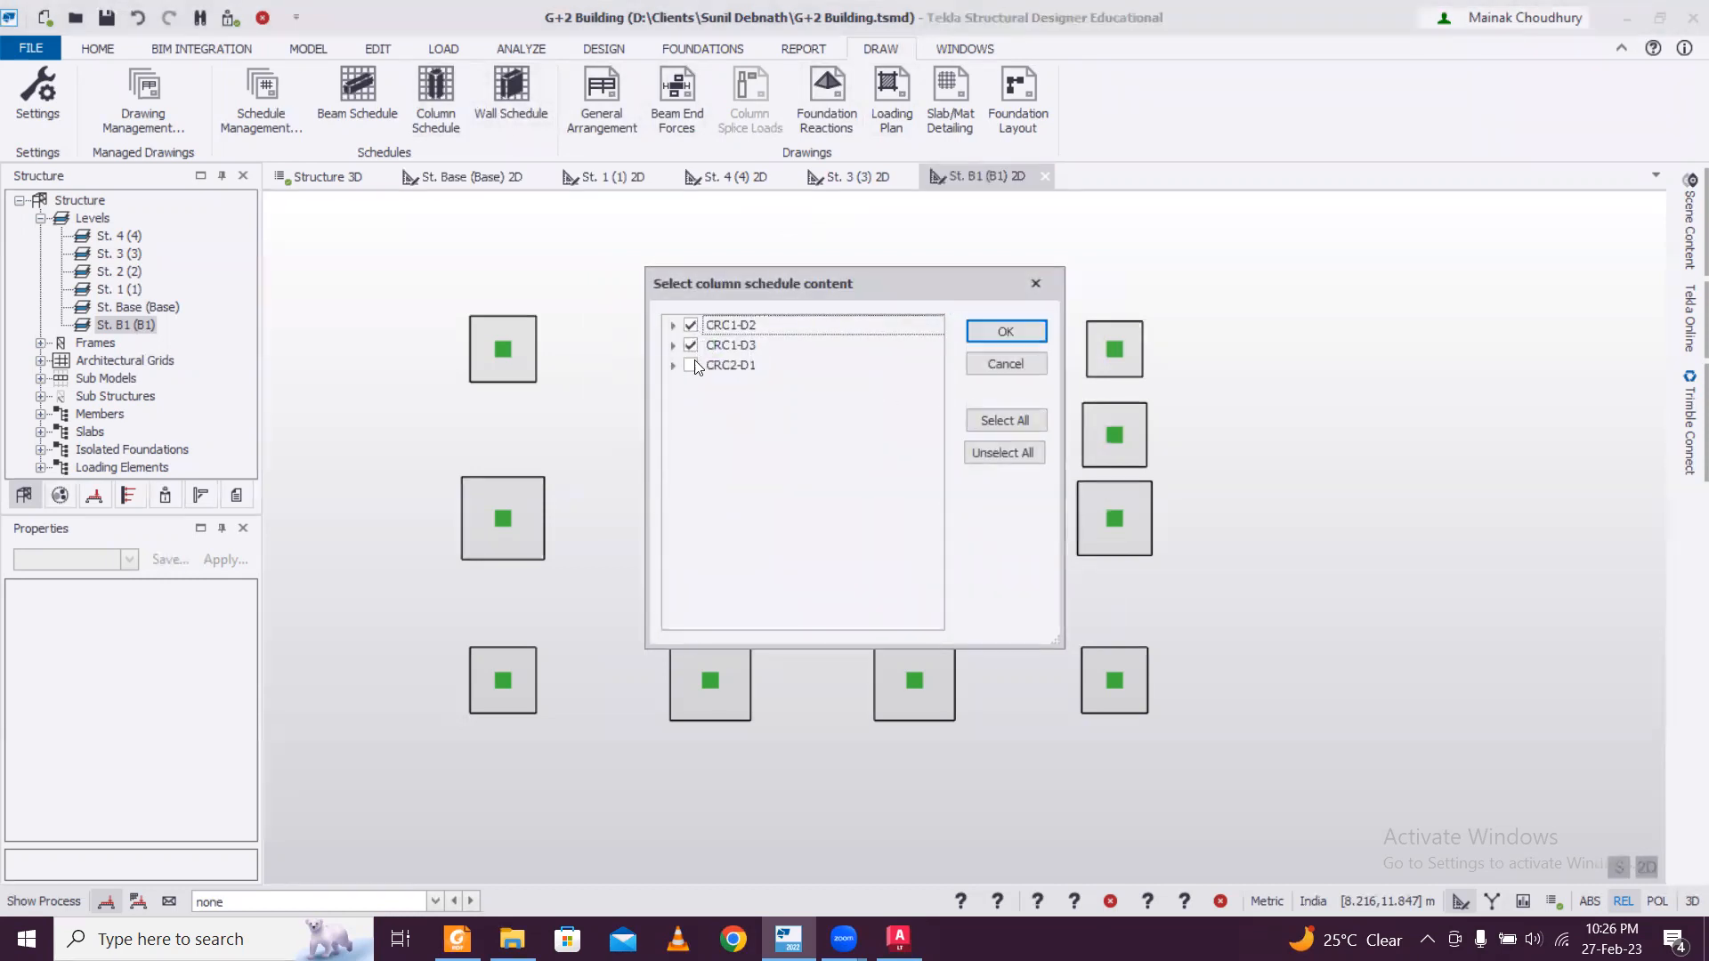
left_click(1000, 337)
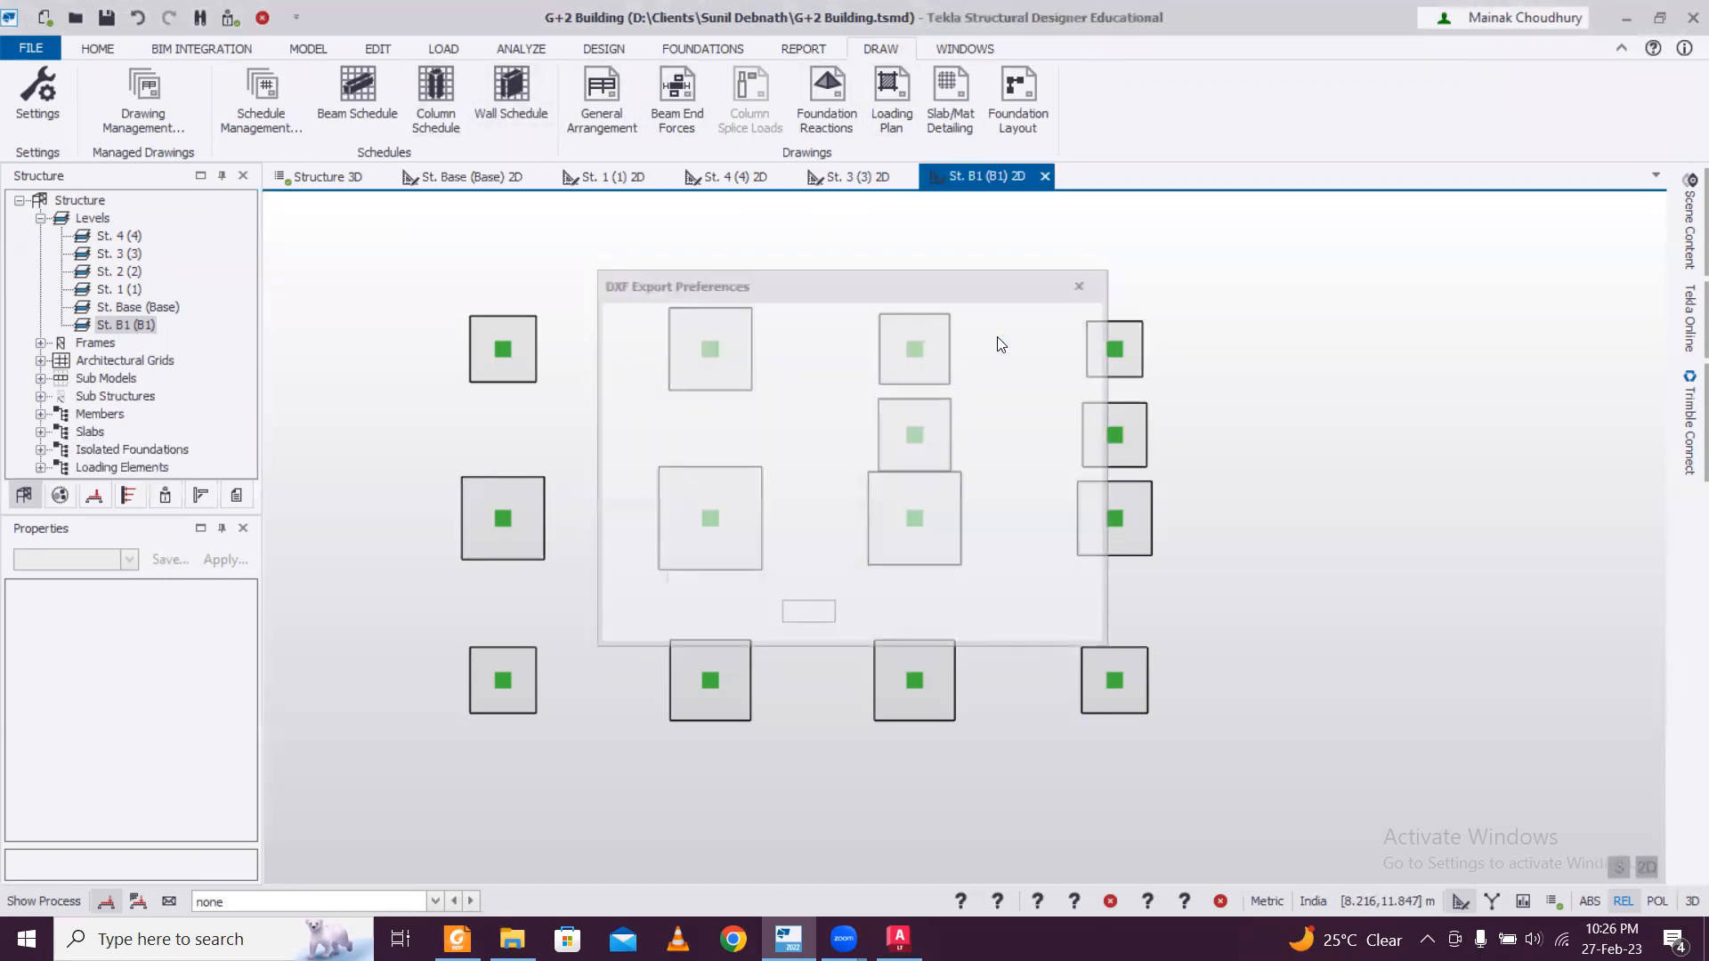
Turn off automatic file naming for the column schedule and choose Desktop\Saved TSD Drawings as the output location.
left_click(626, 352)
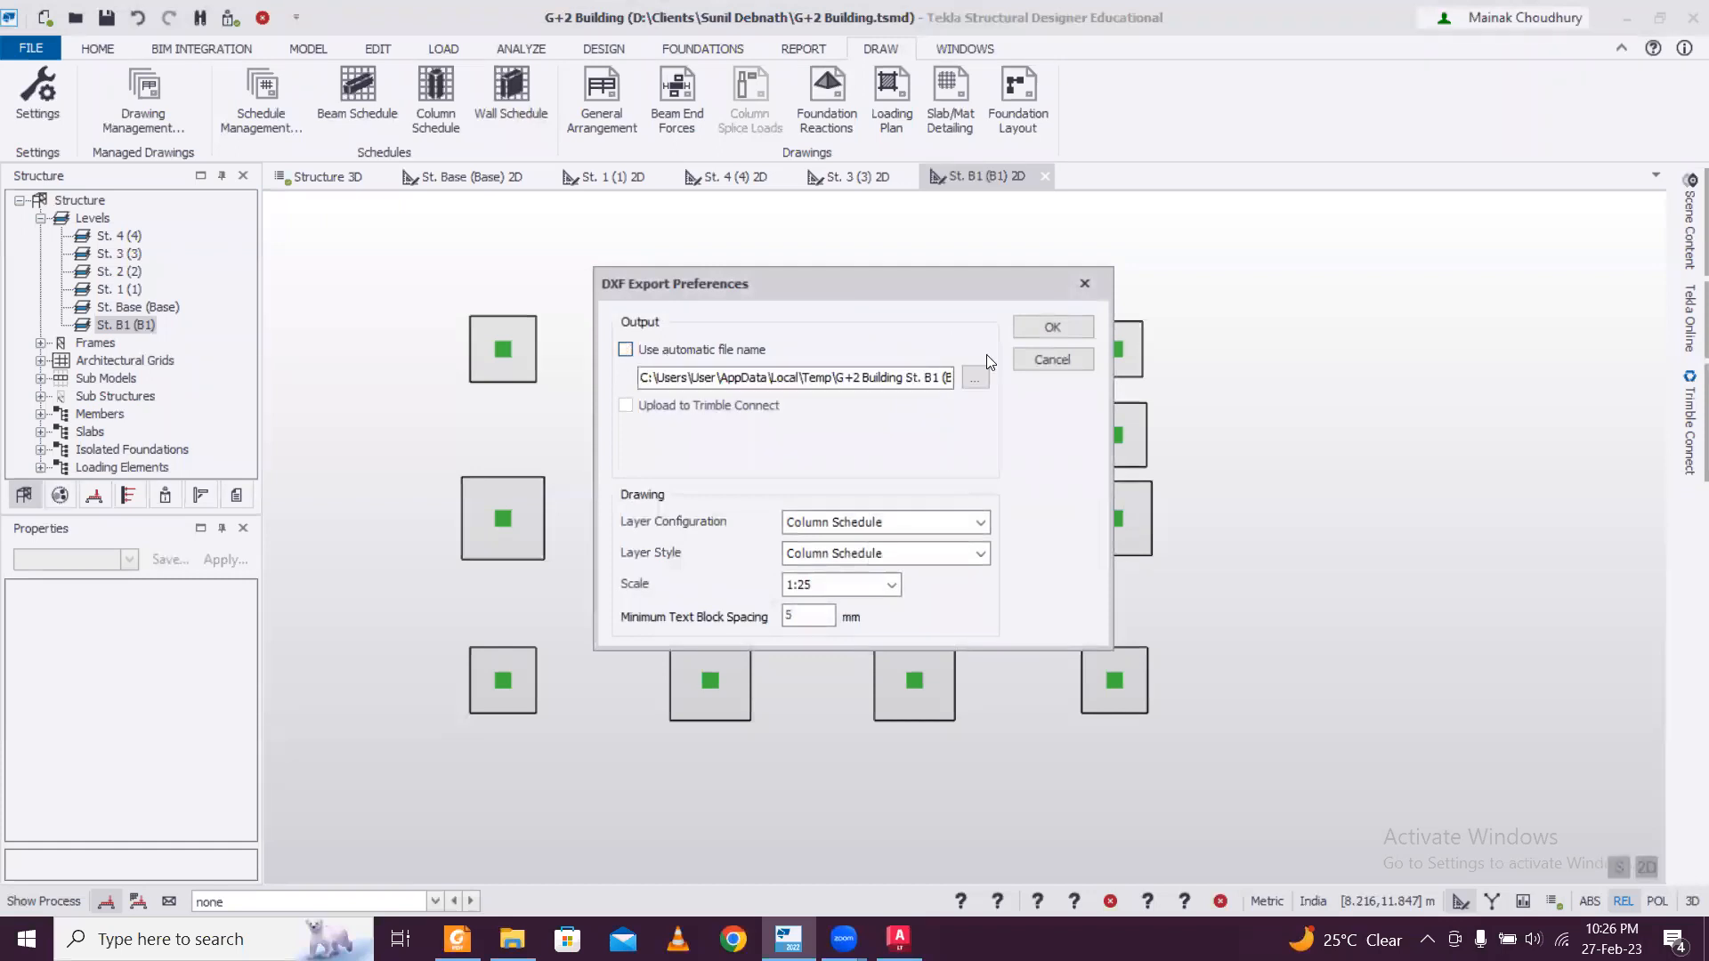
left_click(975, 374)
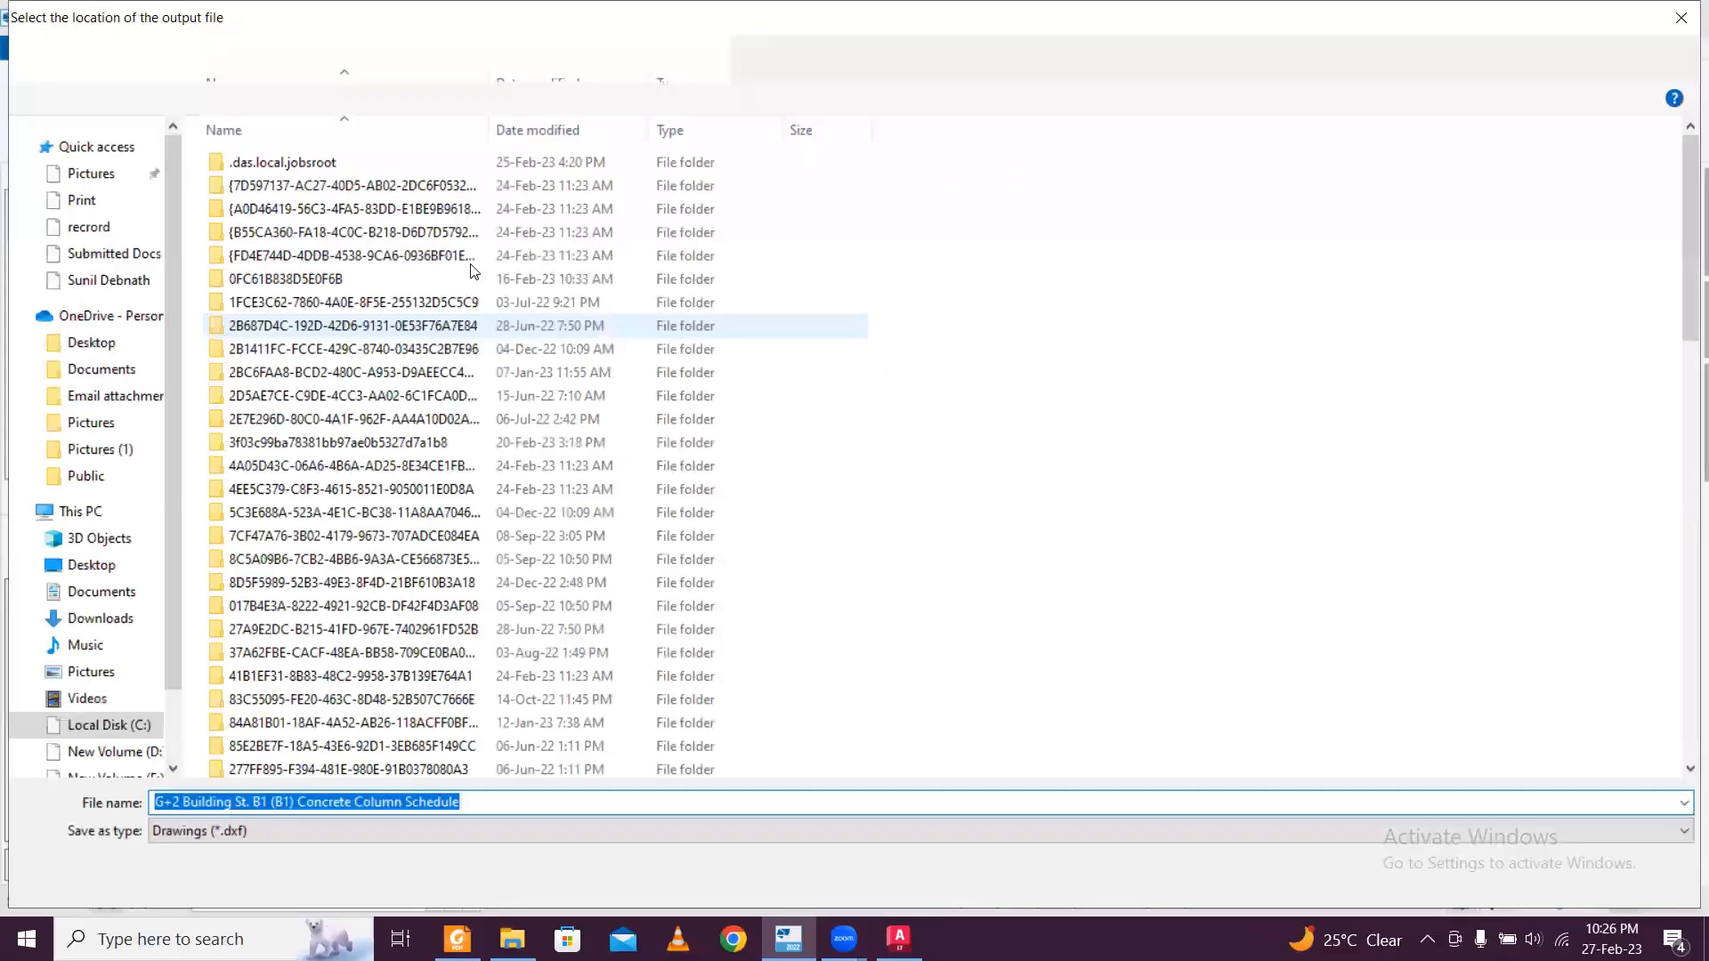
left_click(96, 343)
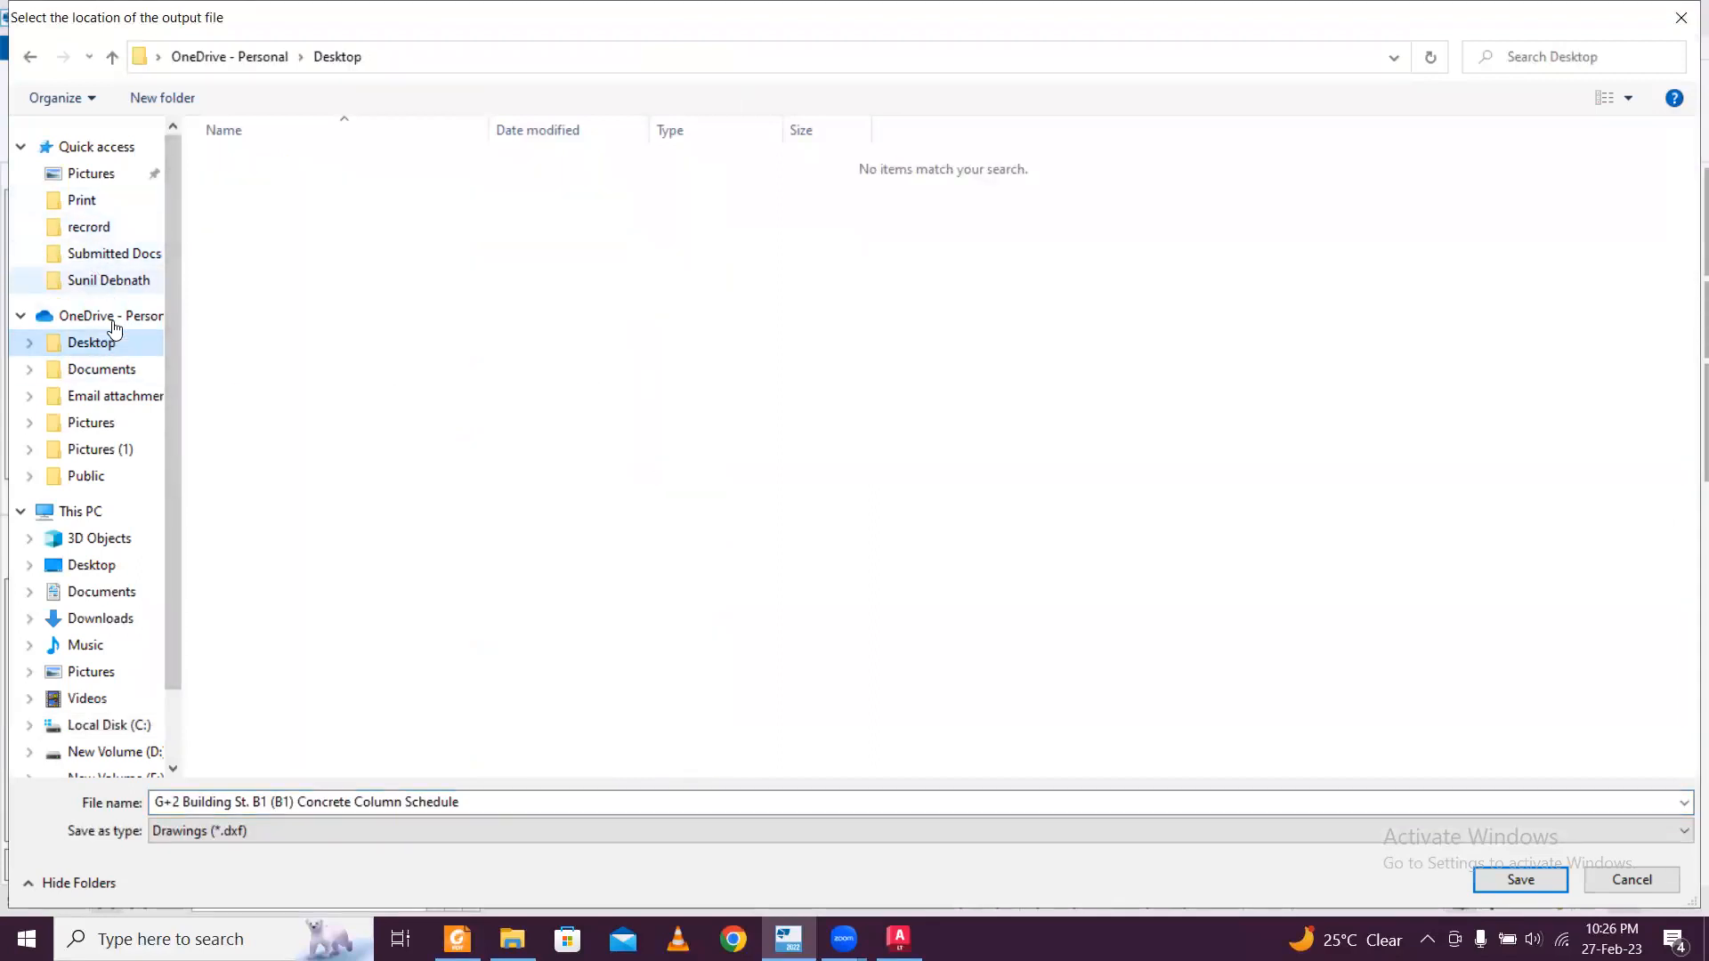
left_click(89, 565)
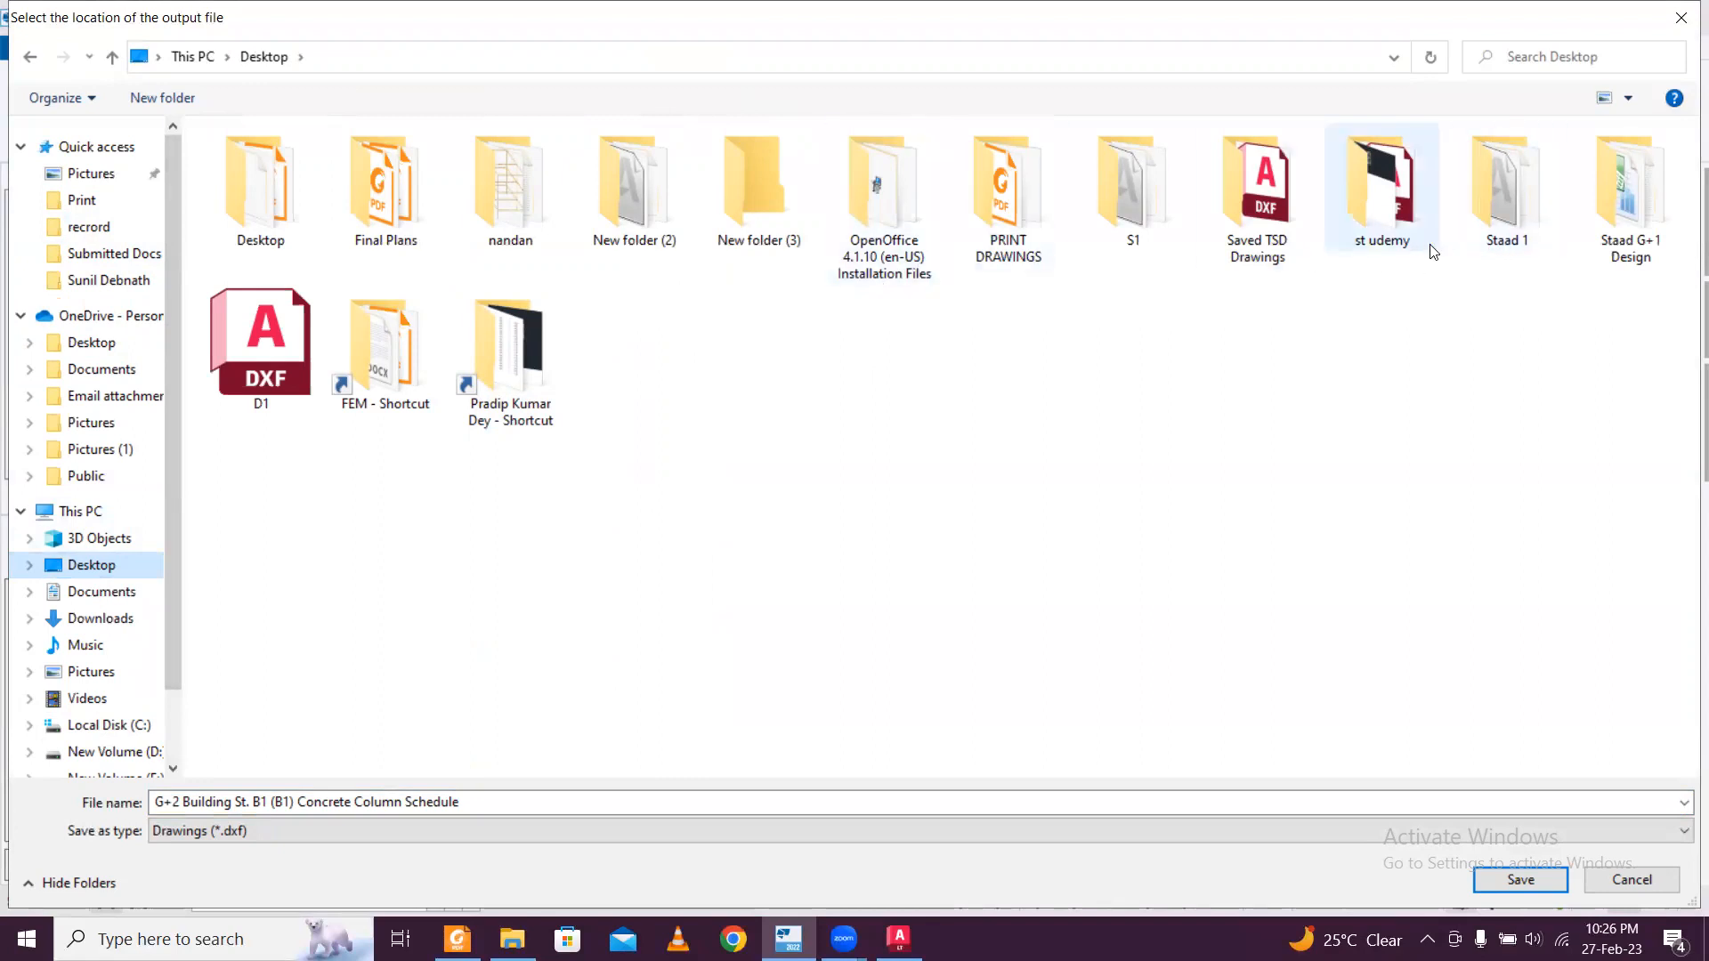
double_click(1262, 226)
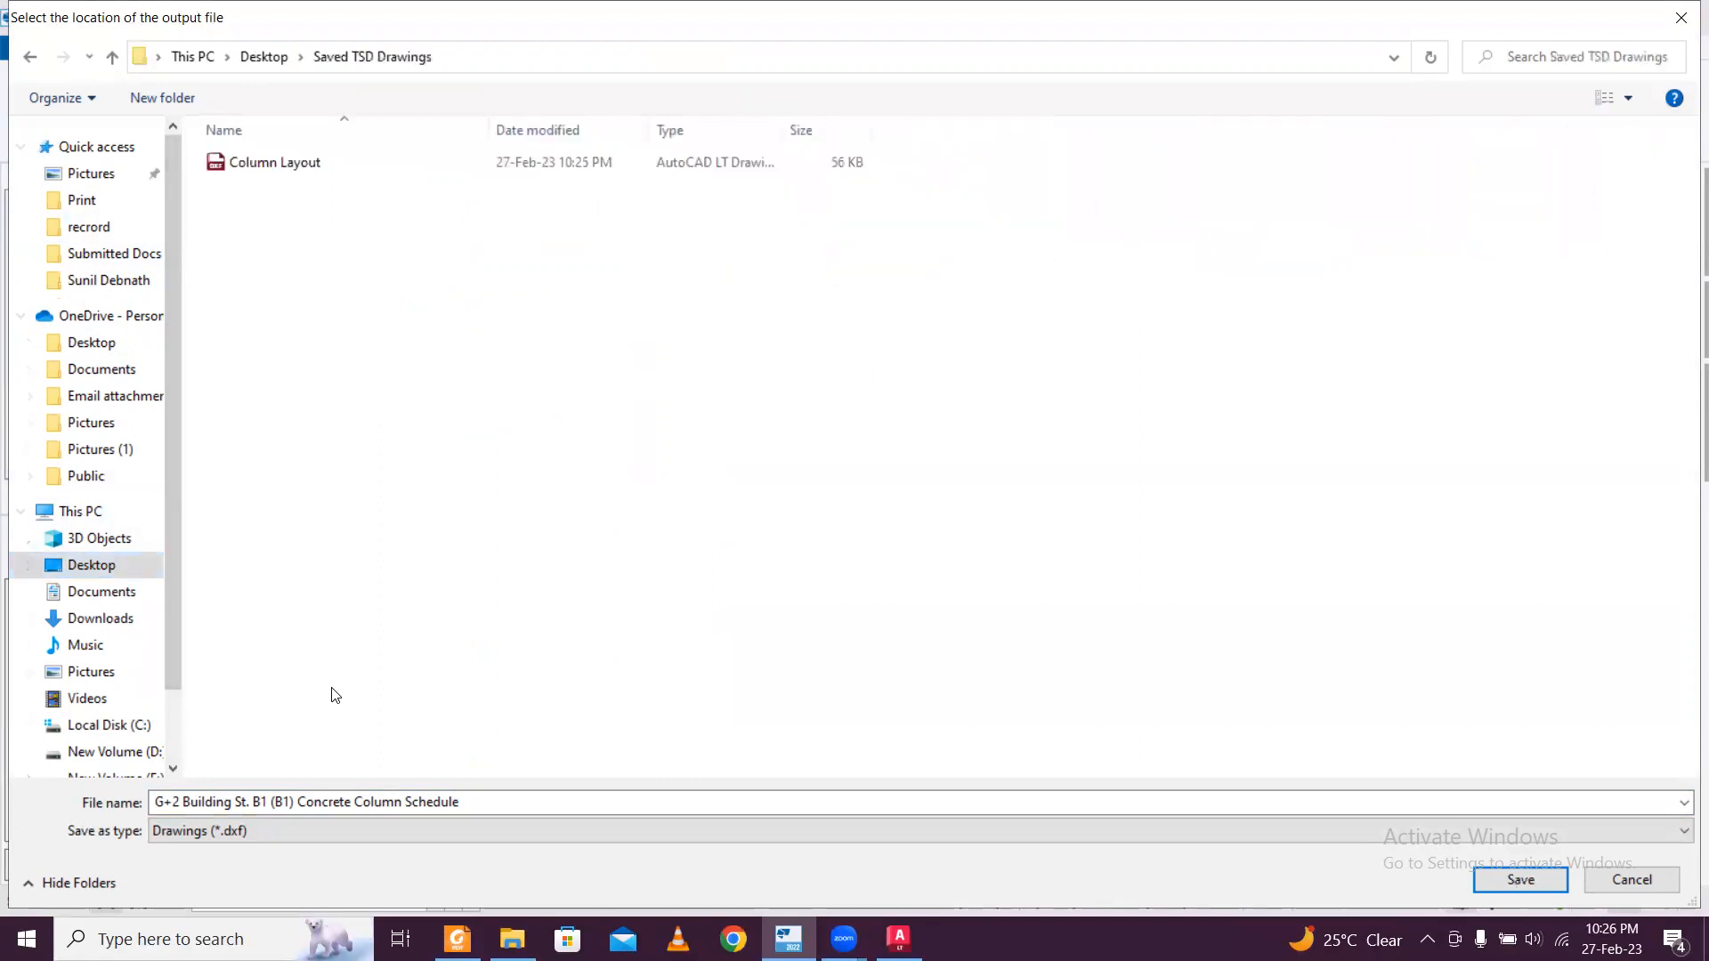
Name the output file "Column Schedule" and run the DXF export of the column schedule.
left_click(472, 800)
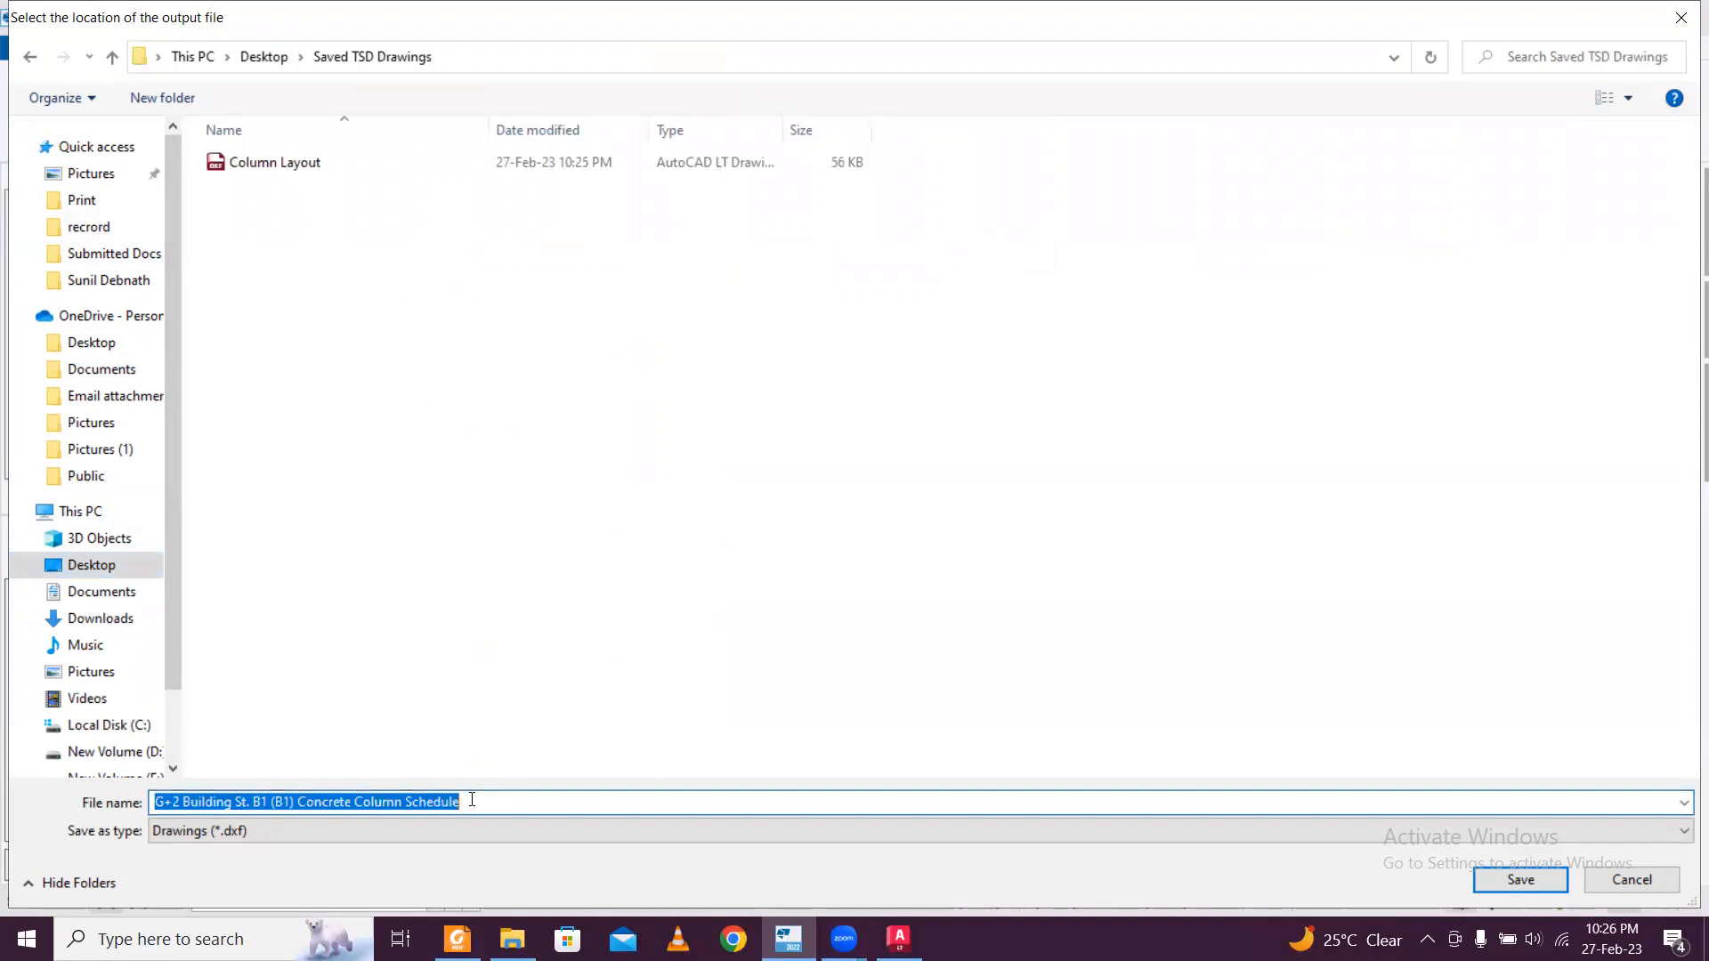
type("Column")
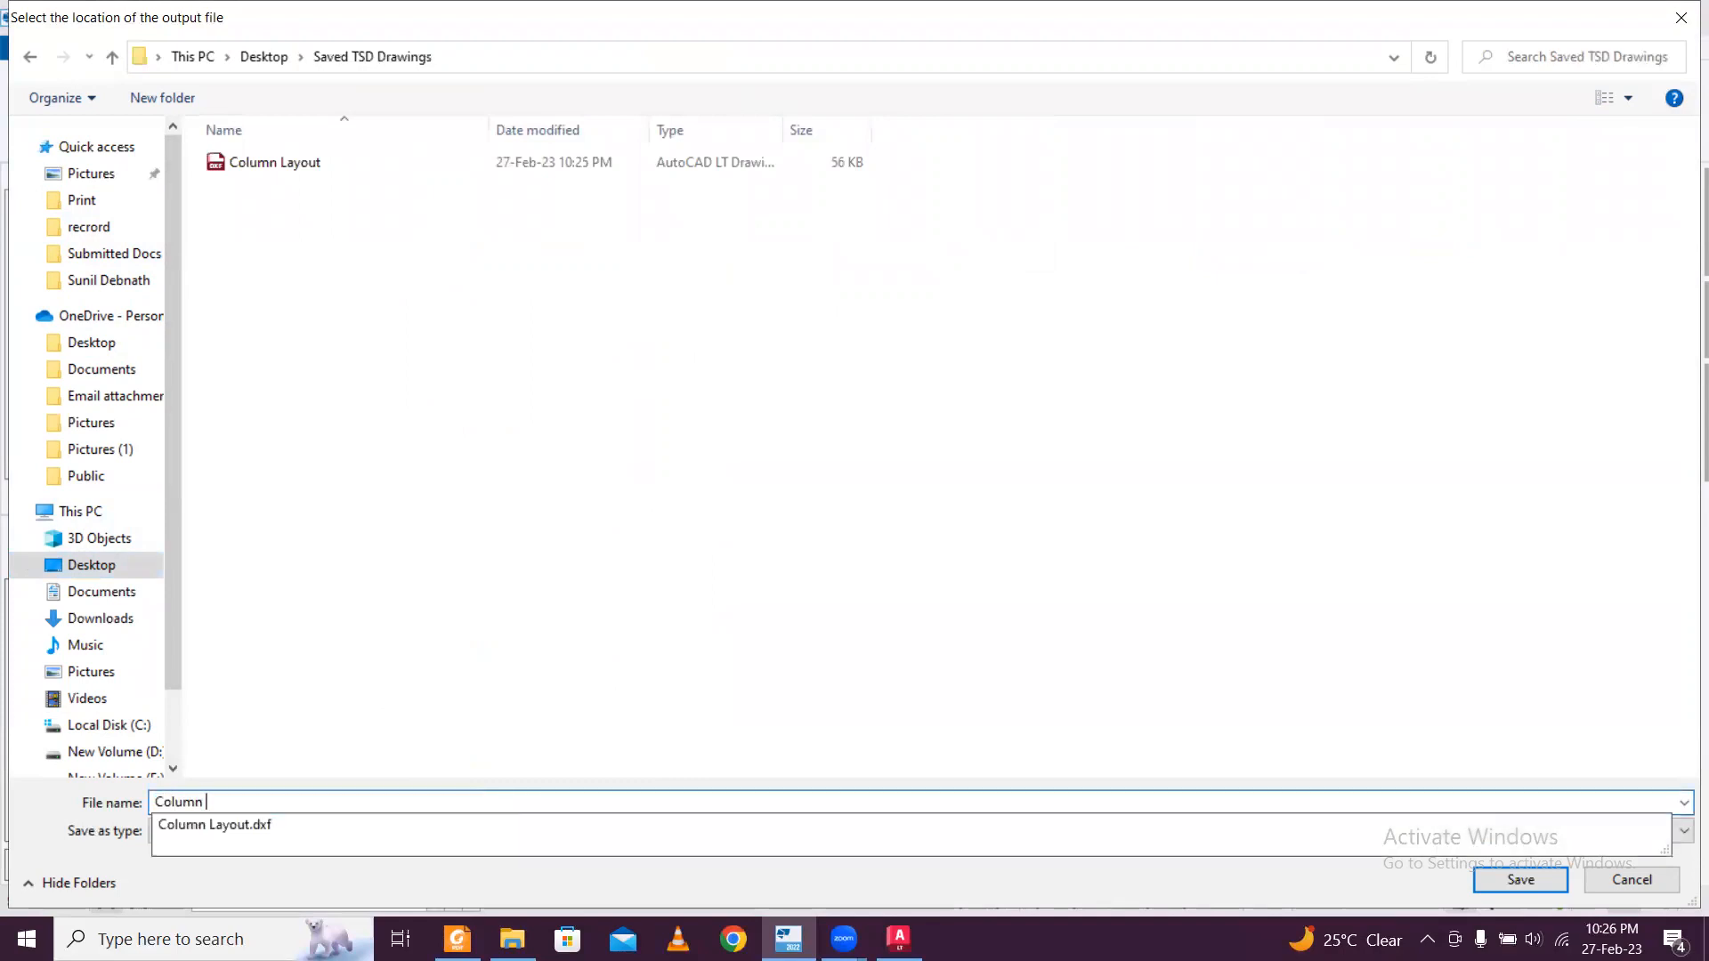
type(" Schedule")
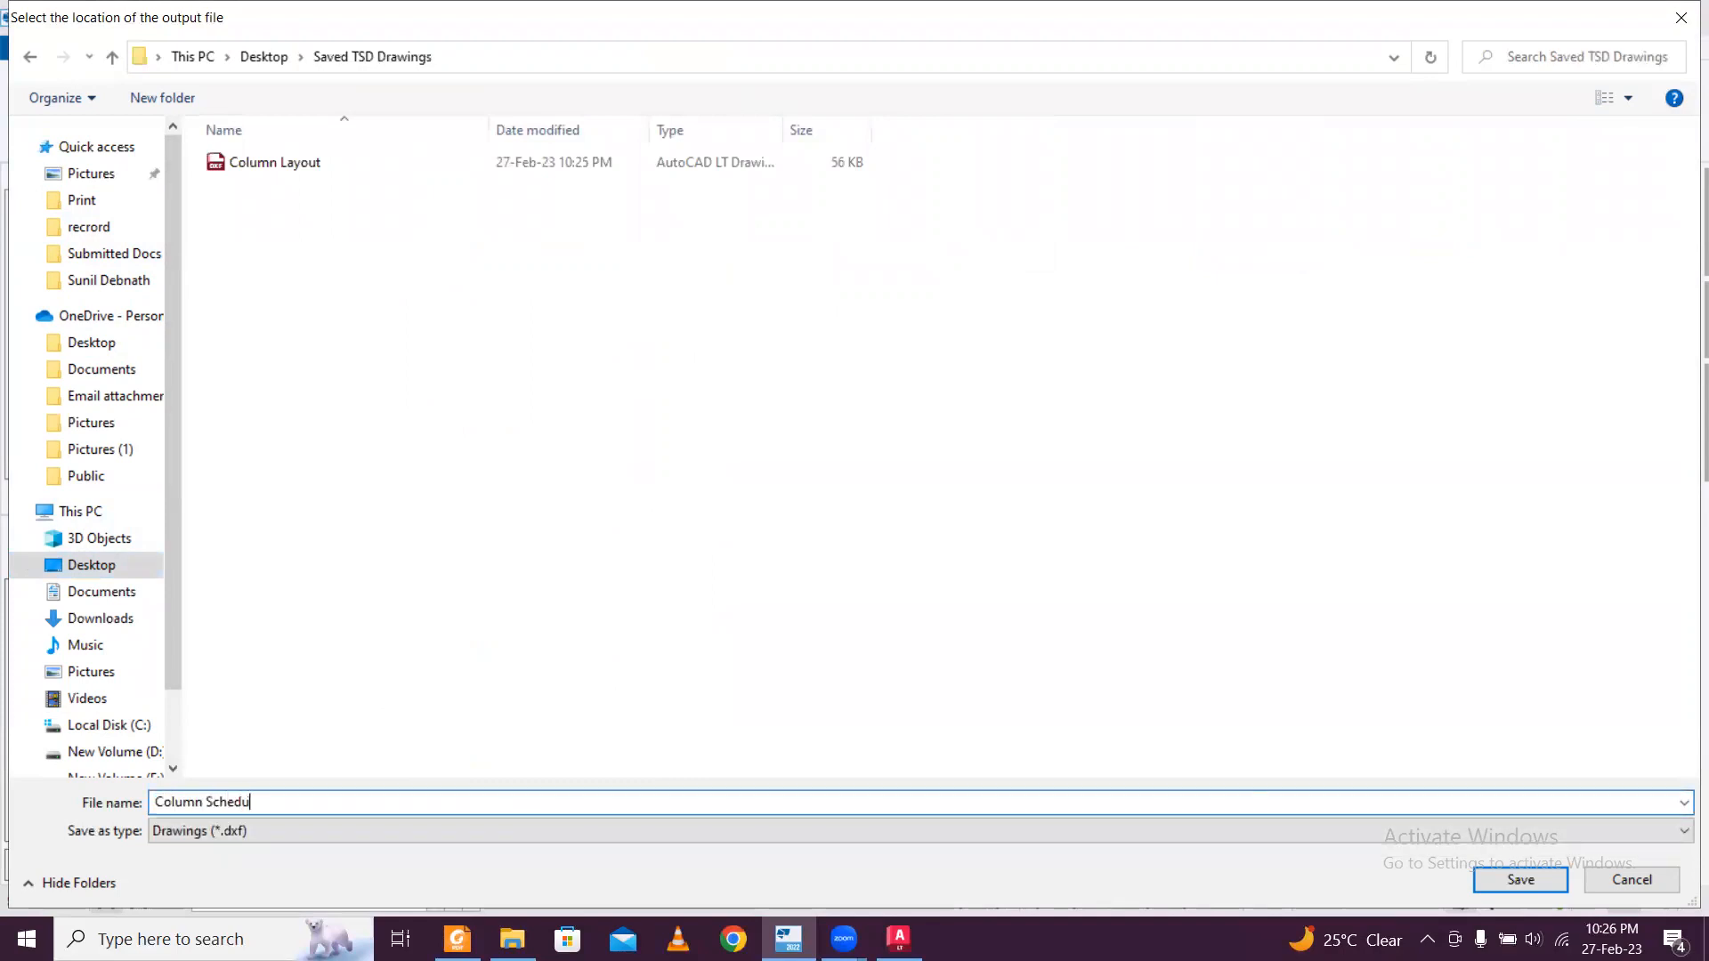
left_click(1485, 882)
left_click(1053, 332)
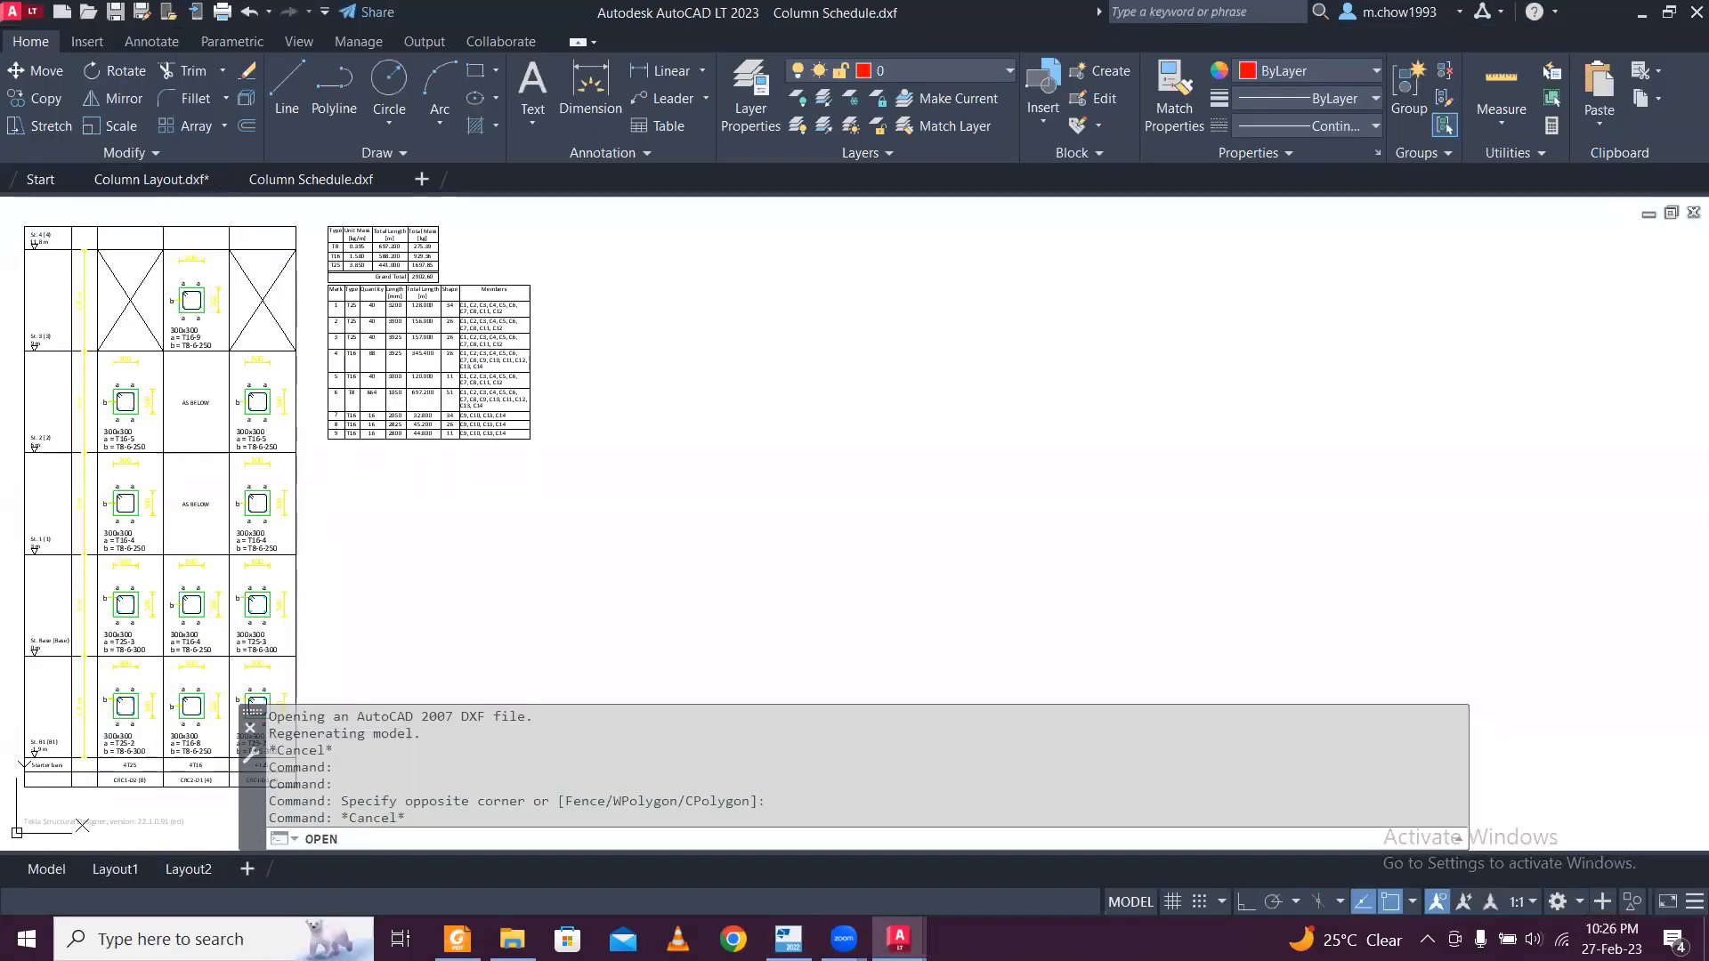
Examine the column cross-sections, stirrups and bar labels storey by storey in the exported Column Schedule drawing in AutoCAD.
scroll(105, 405, "up", 6)
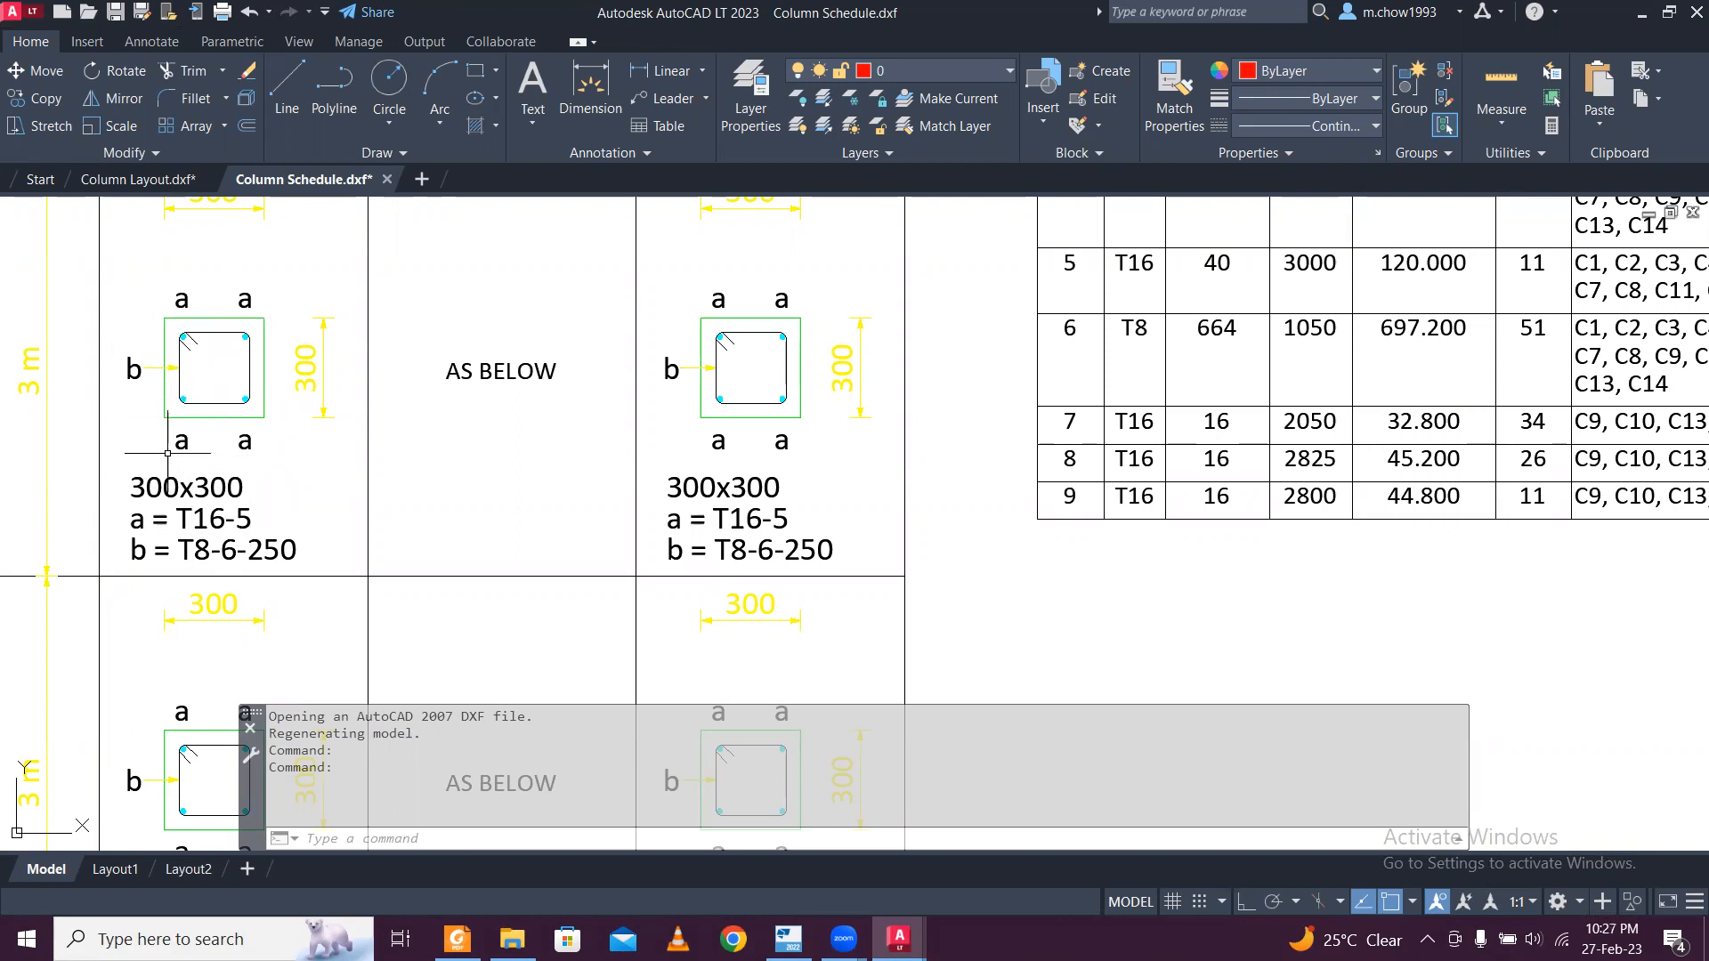
scroll(168, 453, "up", 2)
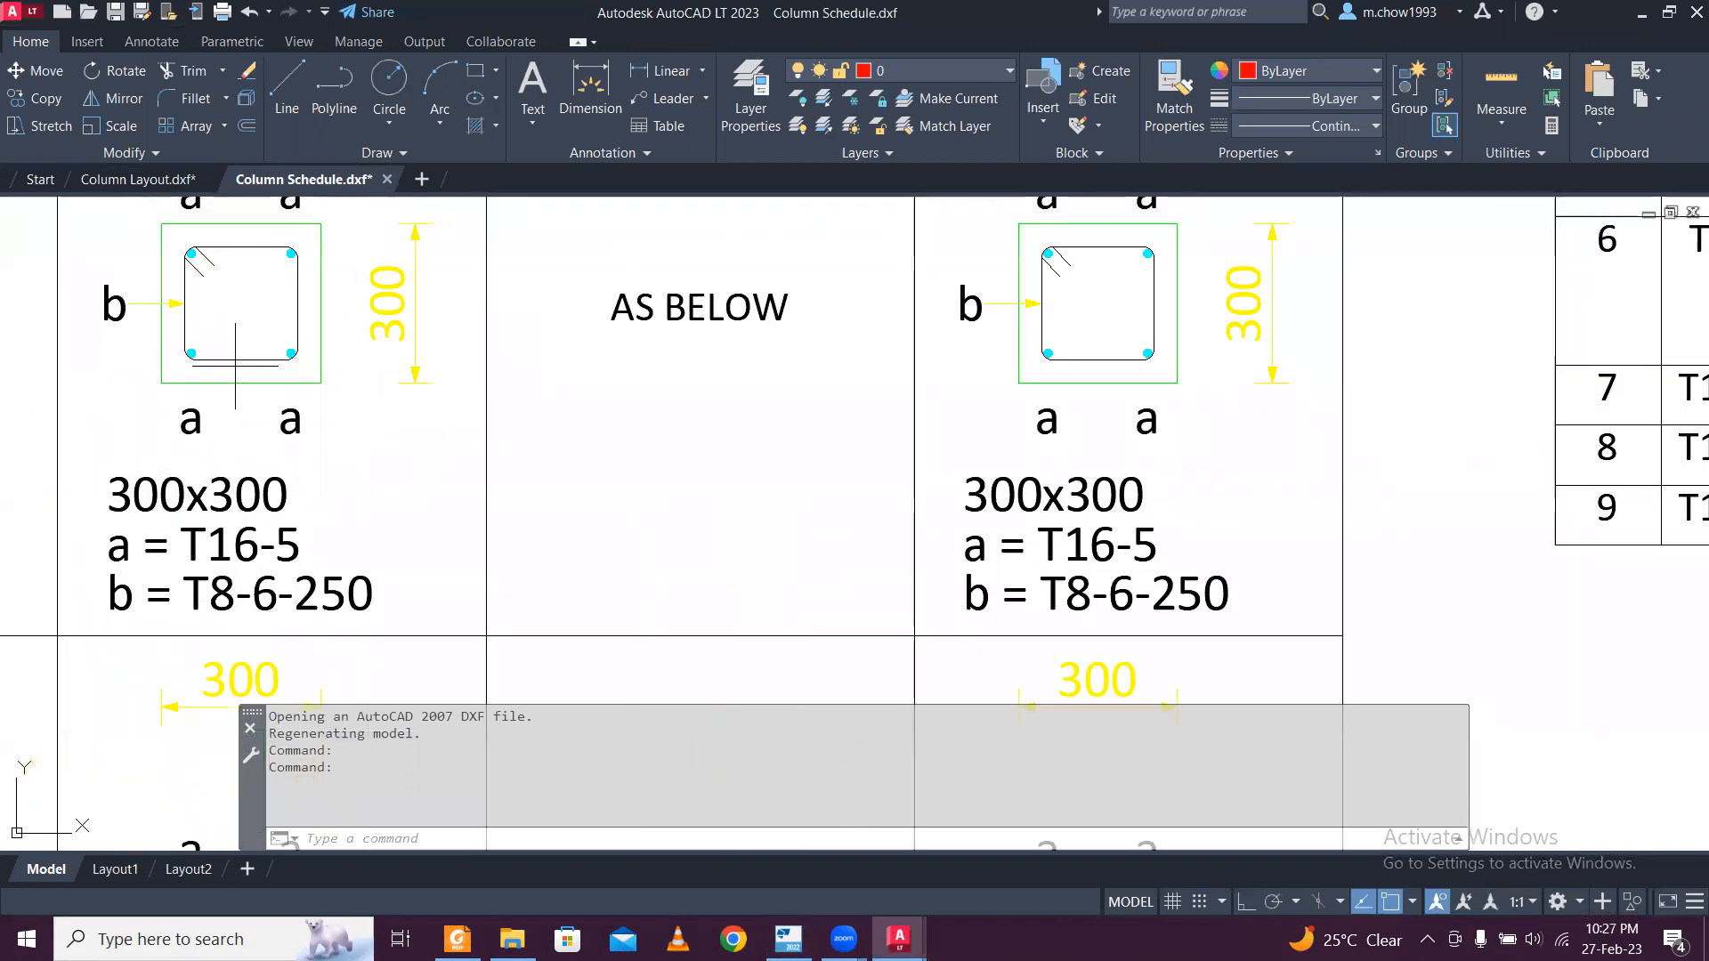
left_click(235, 362)
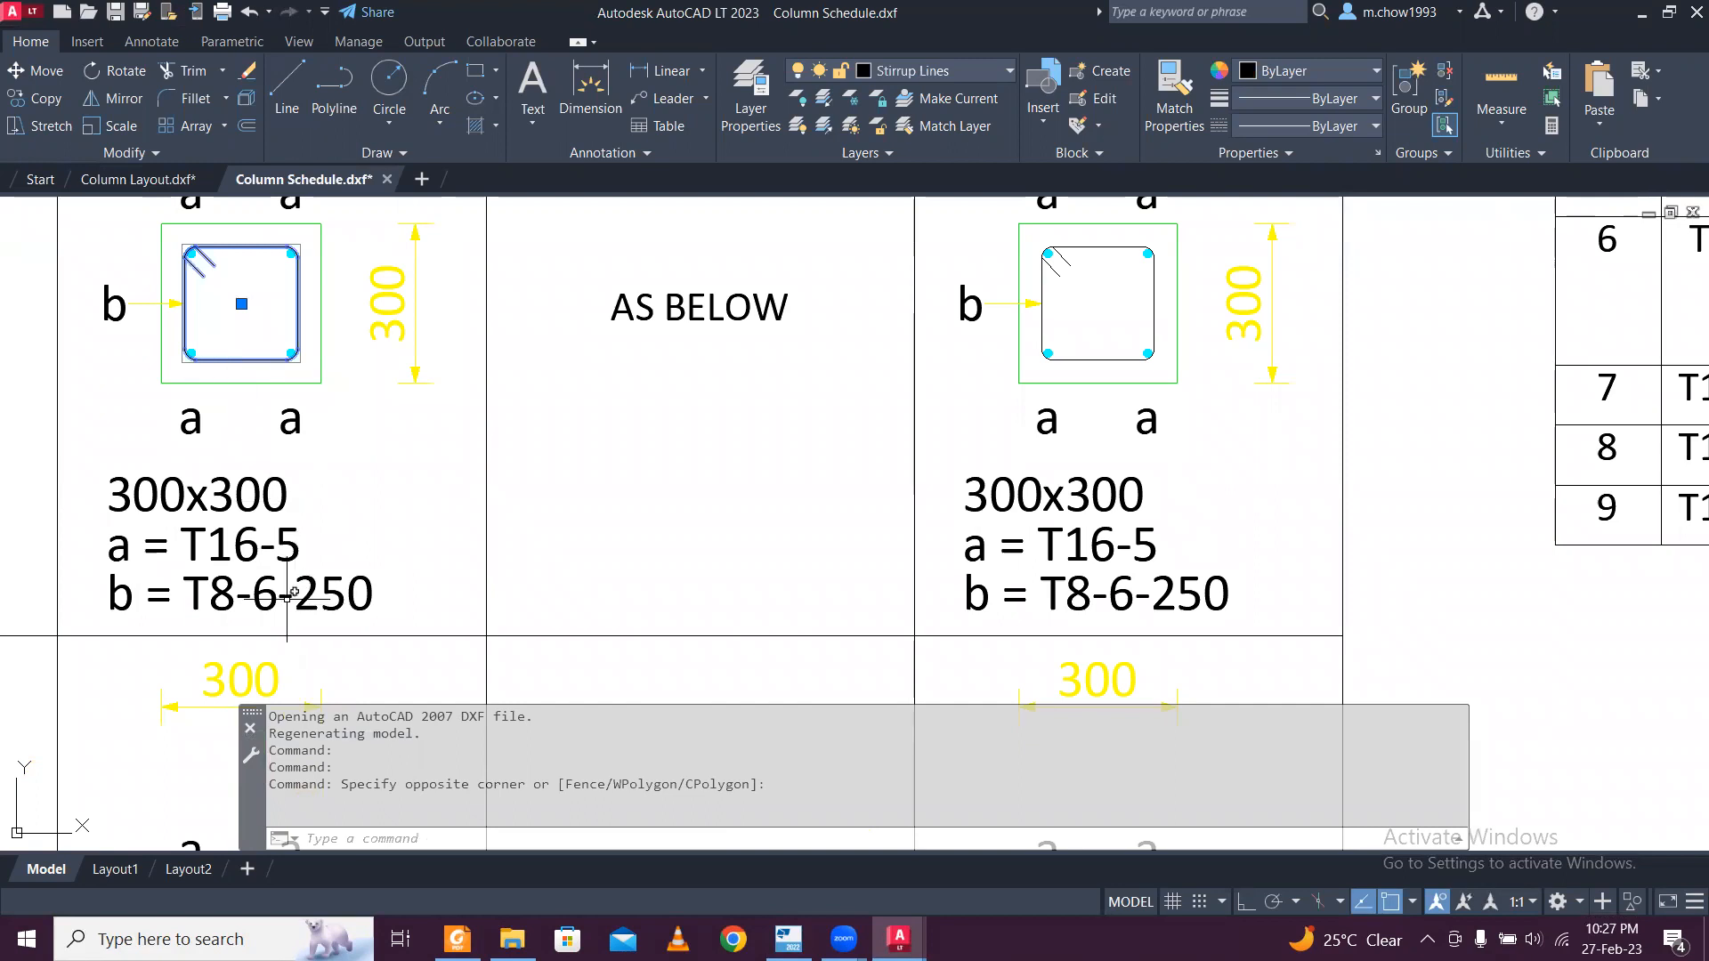
scroll(309, 612, "down", 2)
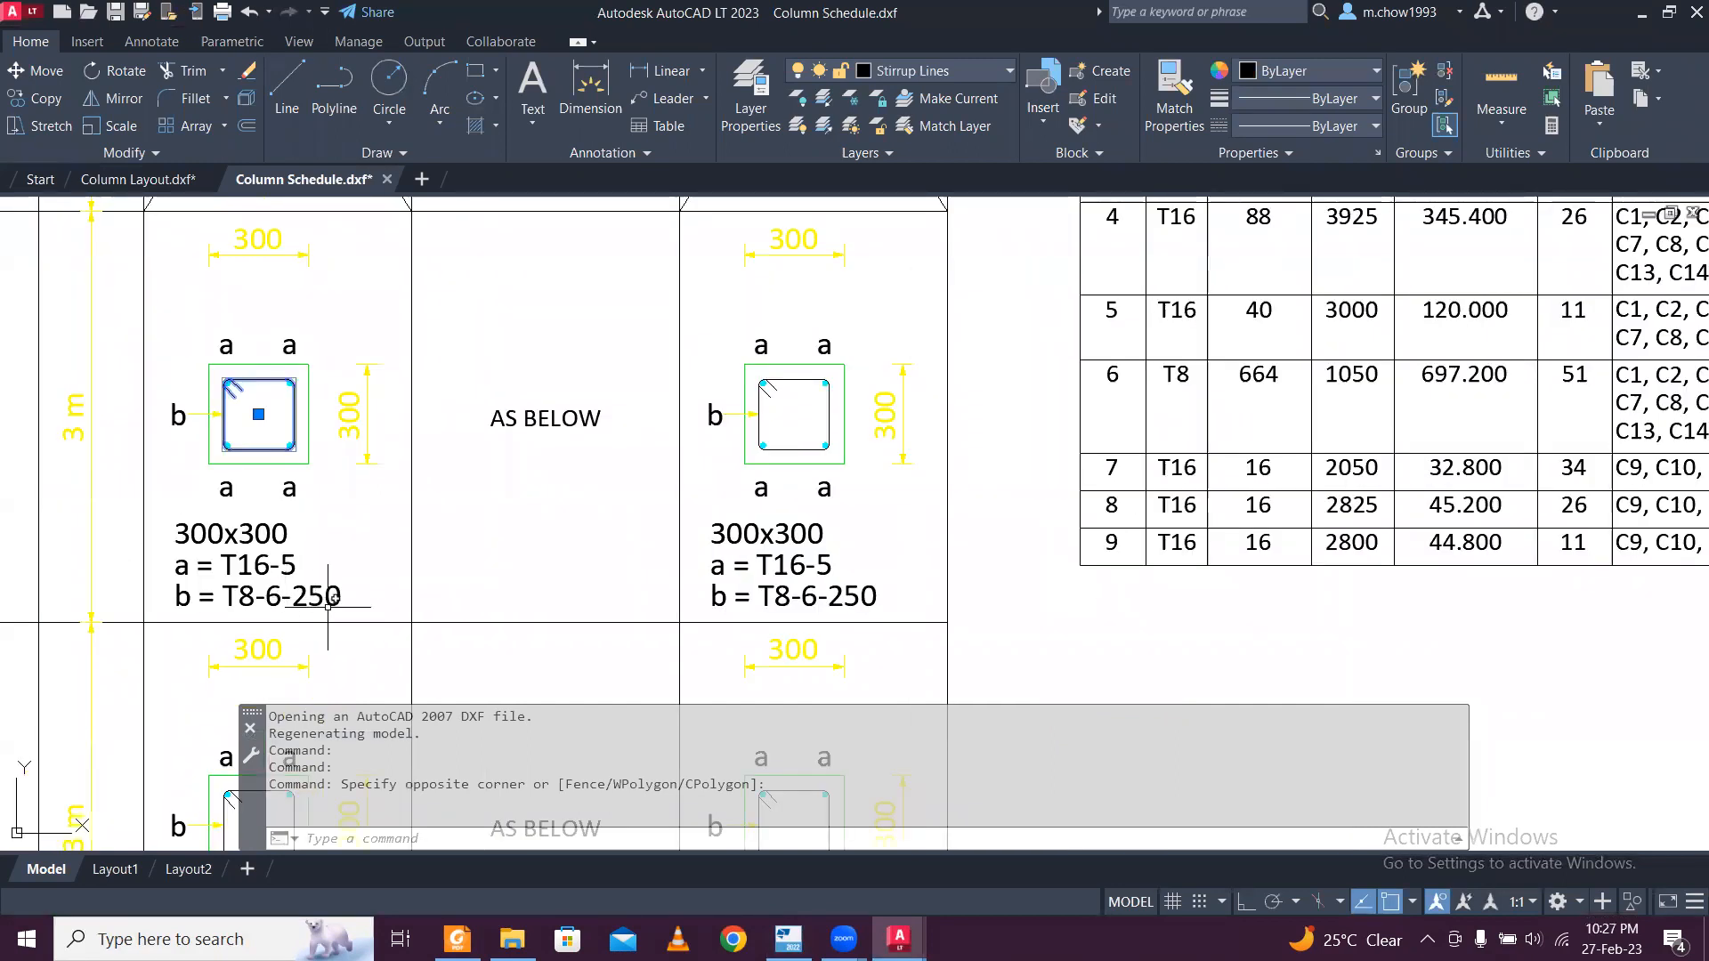
scroll(328, 607, "down", 2)
scroll(285, 463, "up", 5)
middle_click_drag(322, 286, 337, 432)
left_click(424, 392)
left_click(283, 302)
scroll(401, 377, "down", 5)
scroll(400, 377, "down", 3)
scroll(333, 433, "up", 7)
key("Escape")
scroll(334, 433, "down", 5)
scroll(534, 406, "up", 5)
scroll(534, 406, "down", 6)
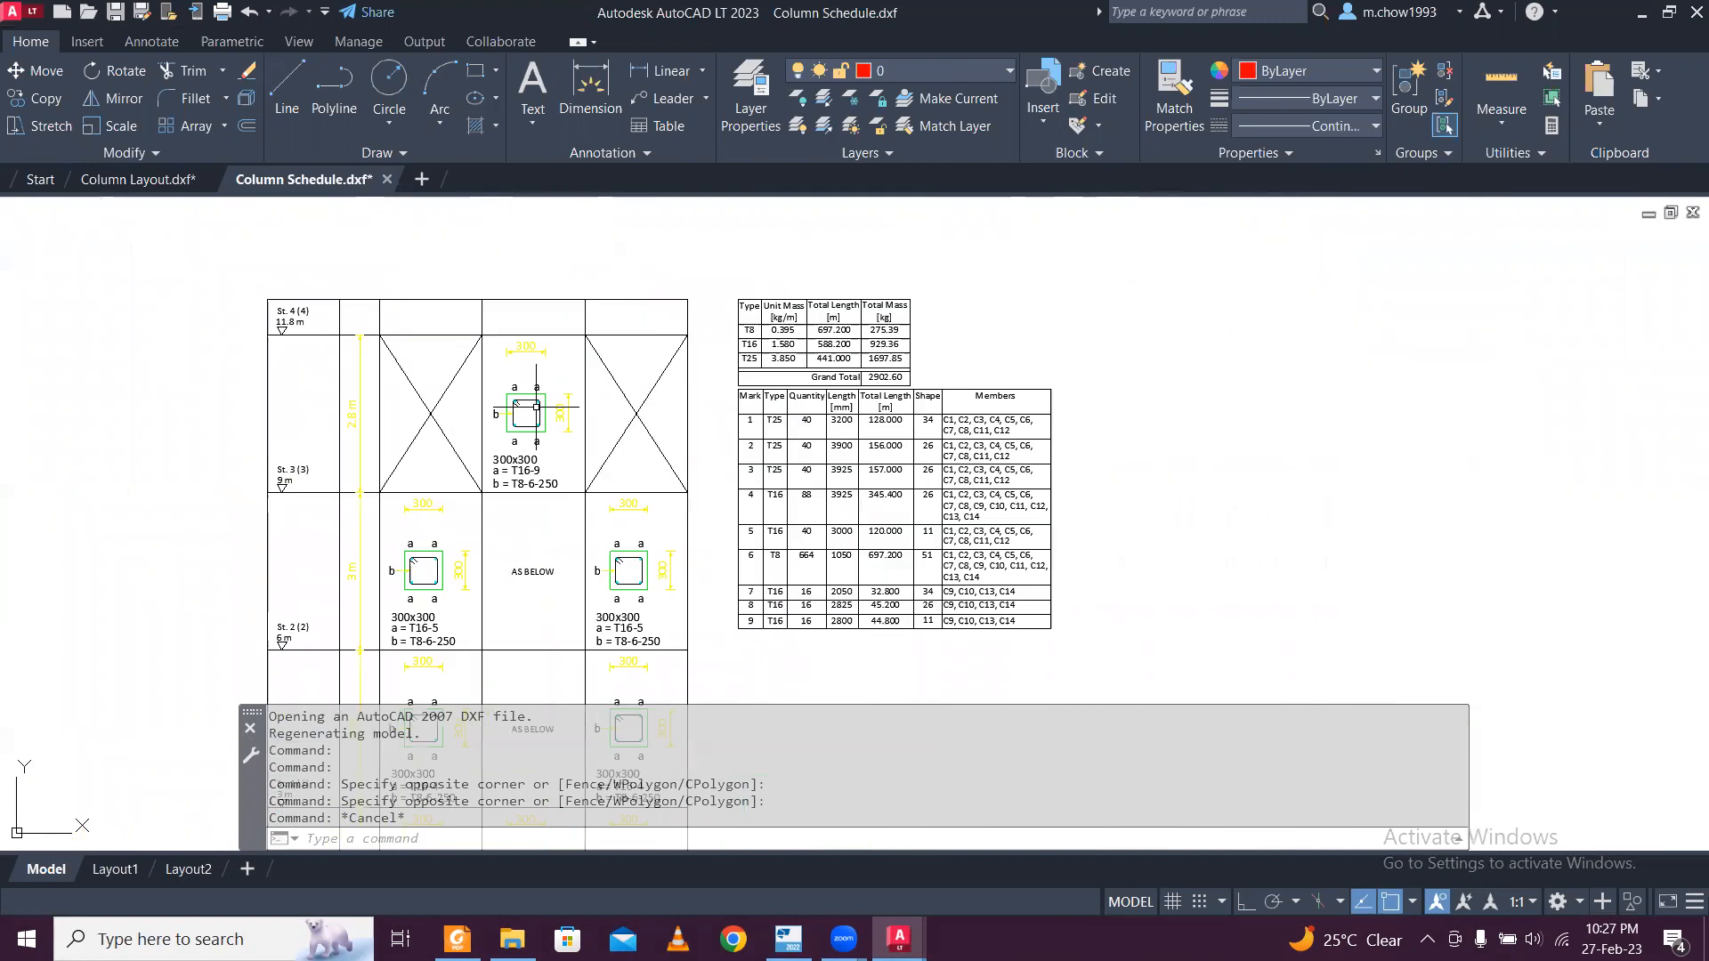
scroll(639, 417, "up", 7)
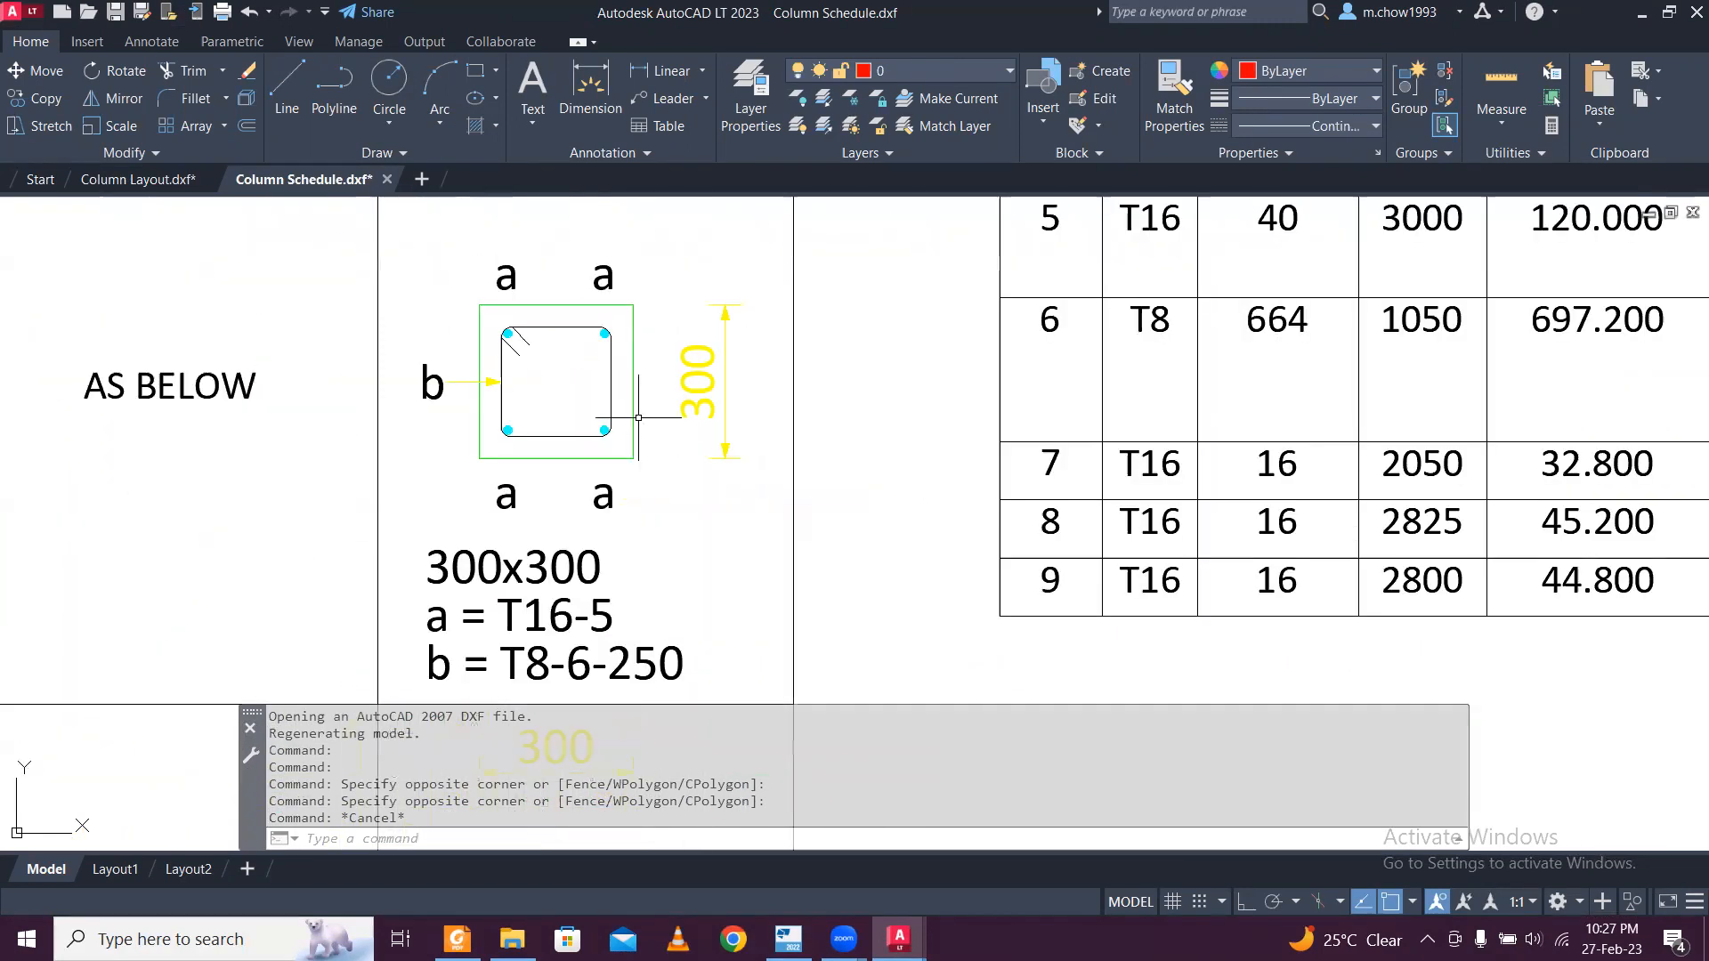
Review the reinforcement mass and bar schedule tables beside the column sections in the Column Schedule drawing.
scroll(638, 418, "down", 5)
middle_click_drag(632, 604, 664, 510)
scroll(664, 510, "down", 2)
scroll(919, 245, "up", 6)
middle_click_drag(698, 320, 698, 411)
left_click(563, 437)
left_click(532, 381)
middle_click_drag(561, 219, 599, 463)
key("Escape")
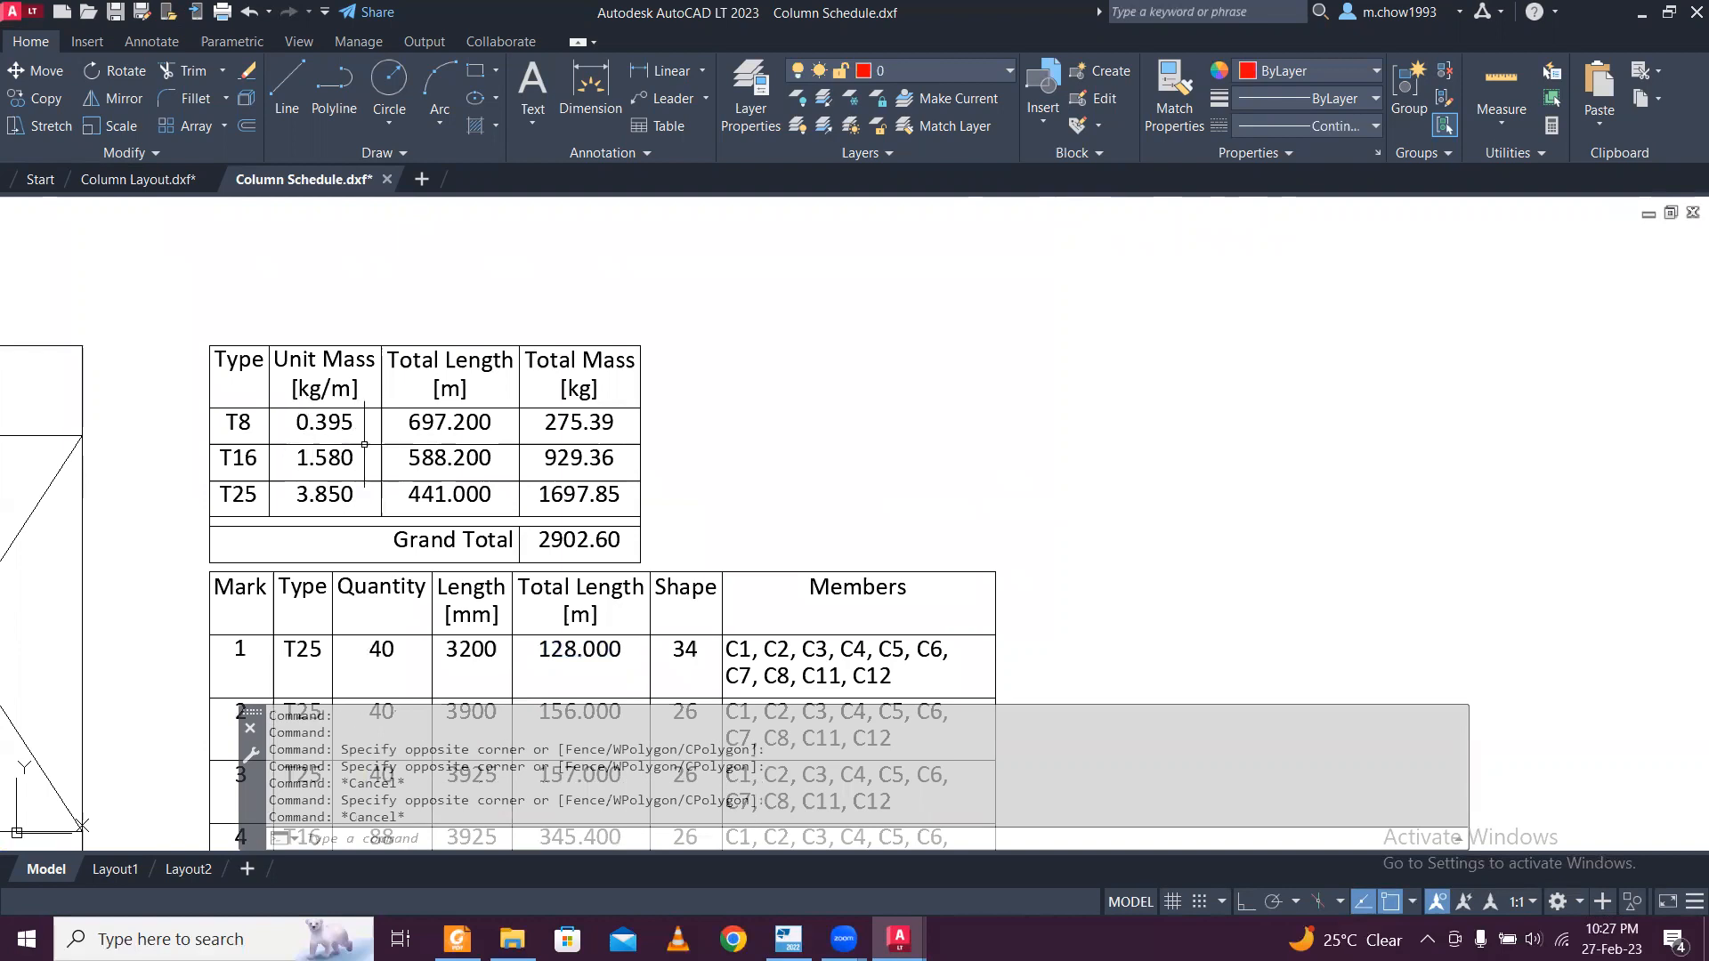
scroll(523, 458, "down", 2)
scroll(549, 495, "down", 8)
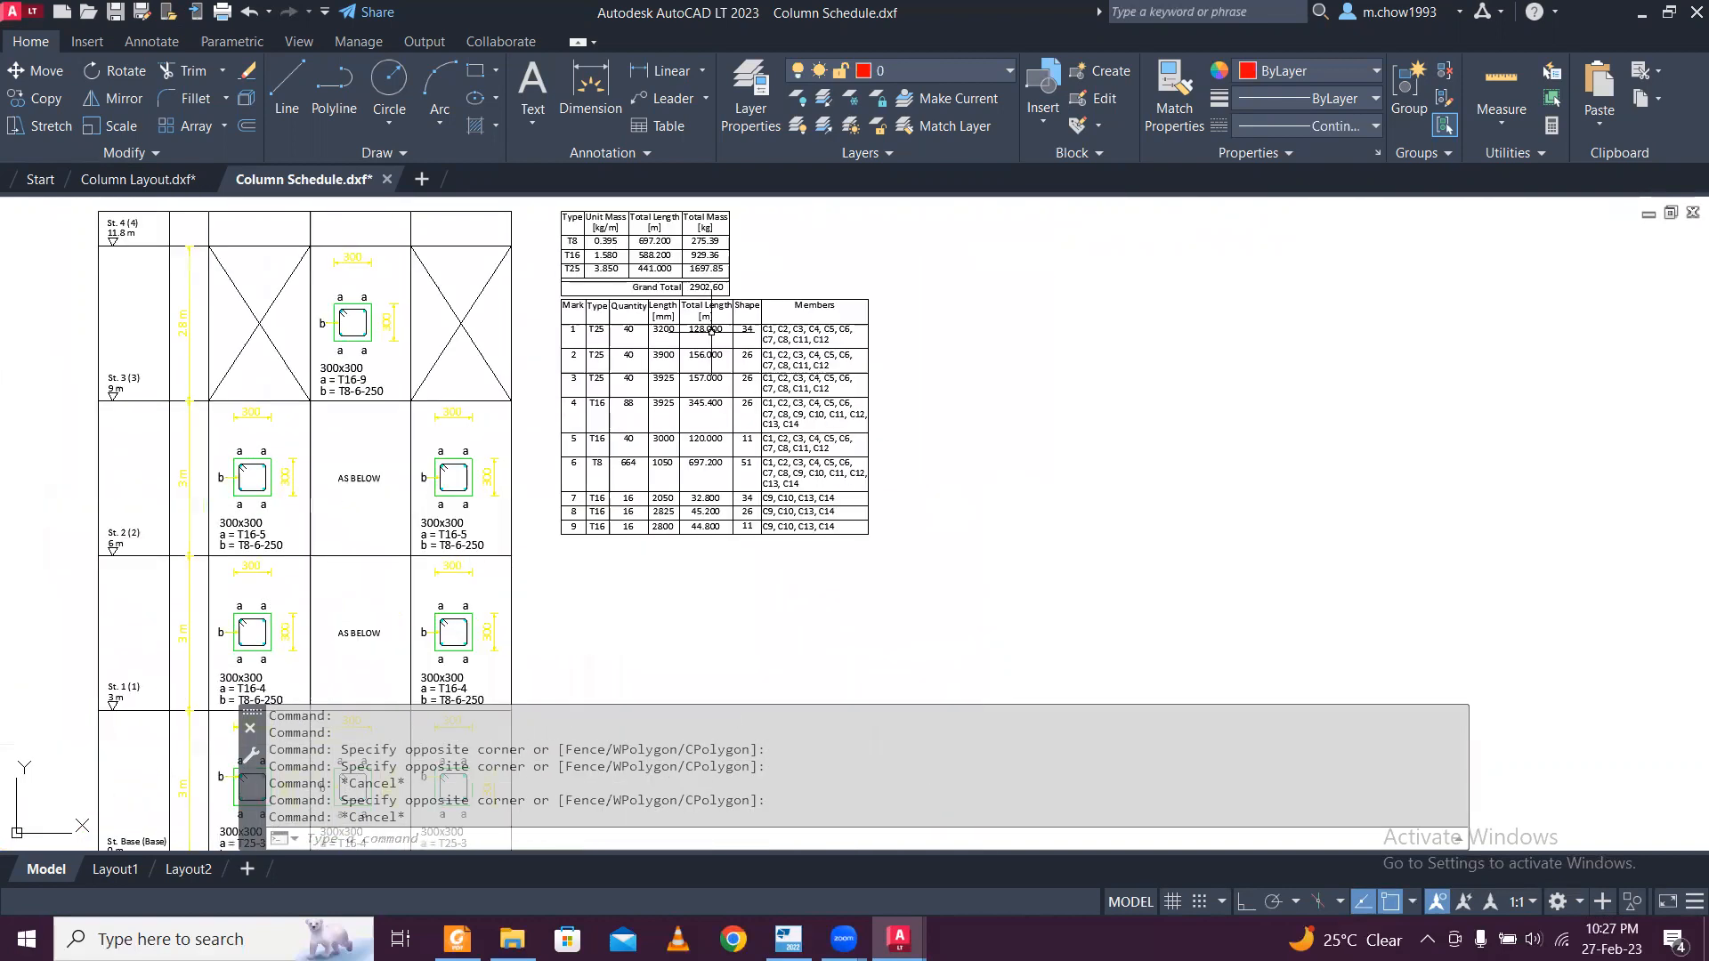
scroll(545, 521, "up", 5)
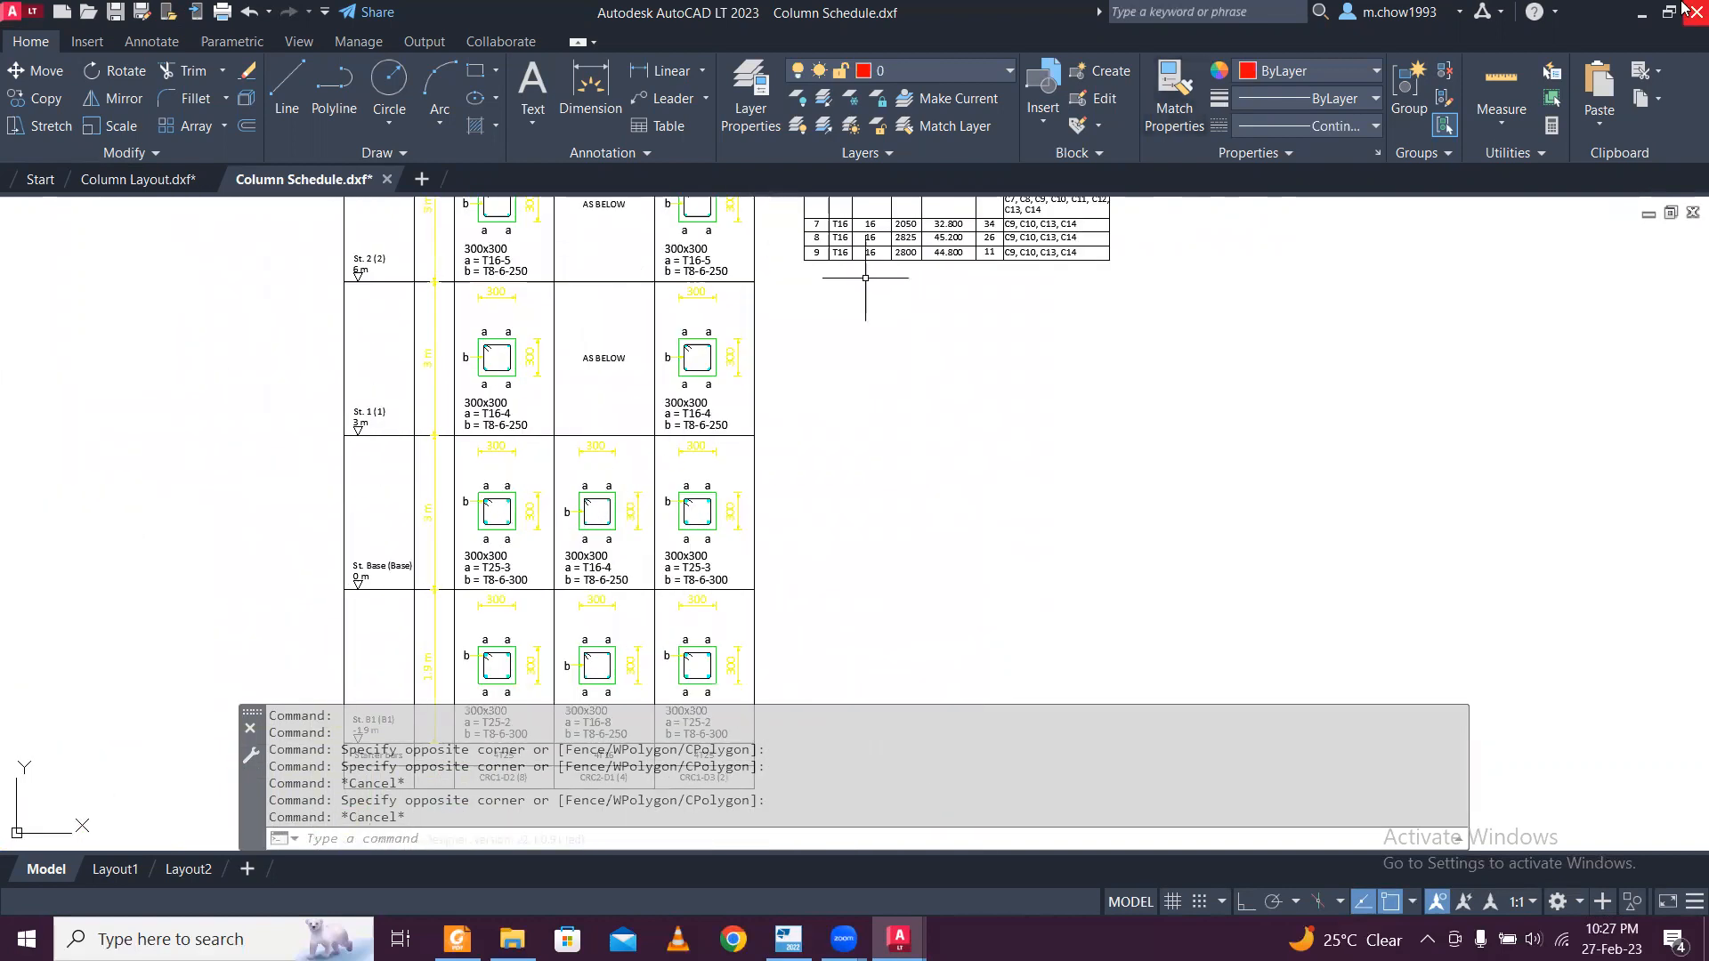
Switch back to Tekla Structural Designer, start a Foundation Layout DXF export without automatic file naming and browse for its output location.
left_click(1647, 17)
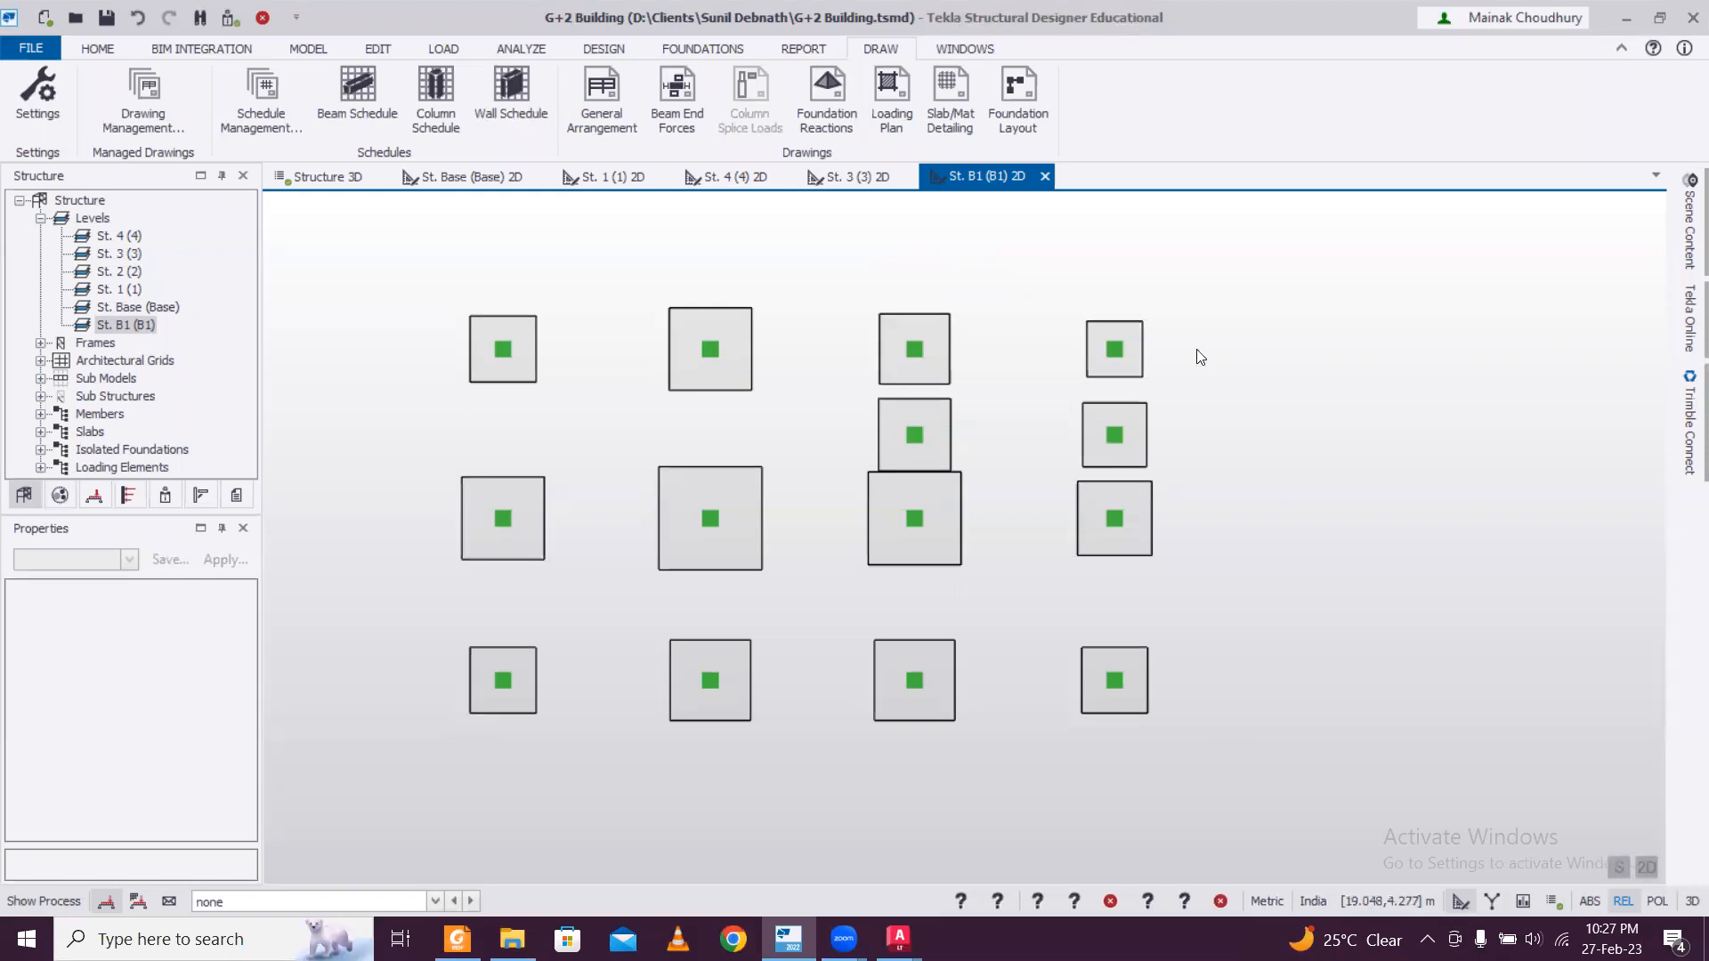
left_click(1030, 105)
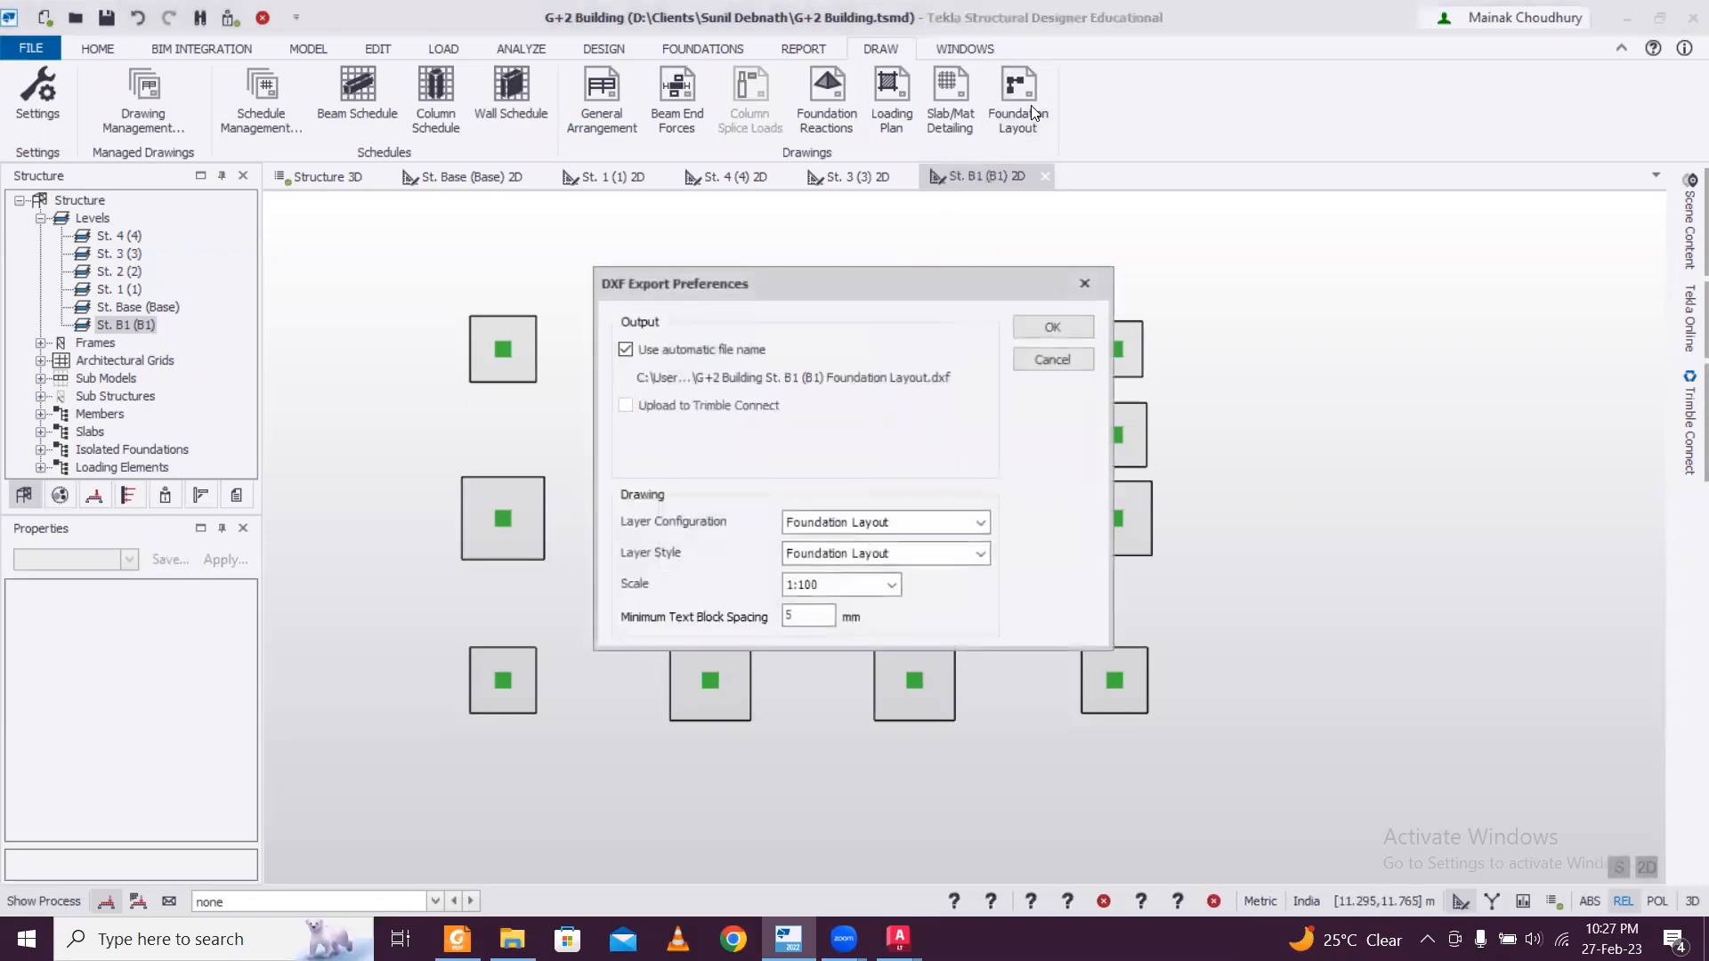
left_click(627, 349)
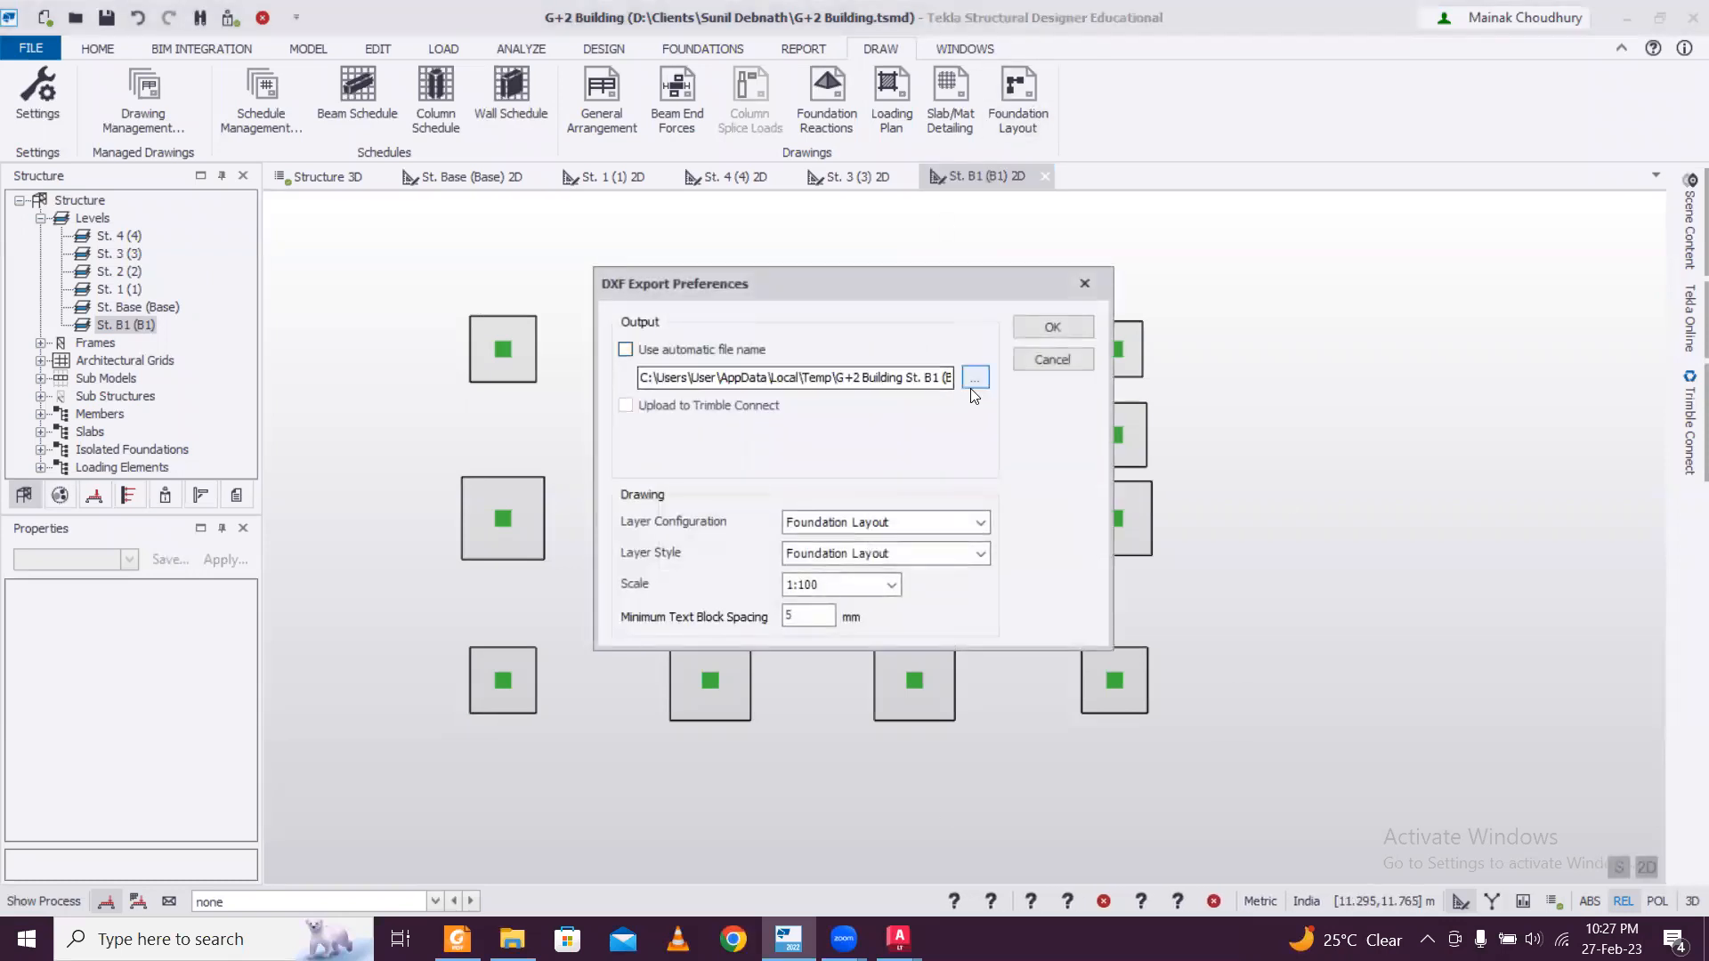
left_click(973, 381)
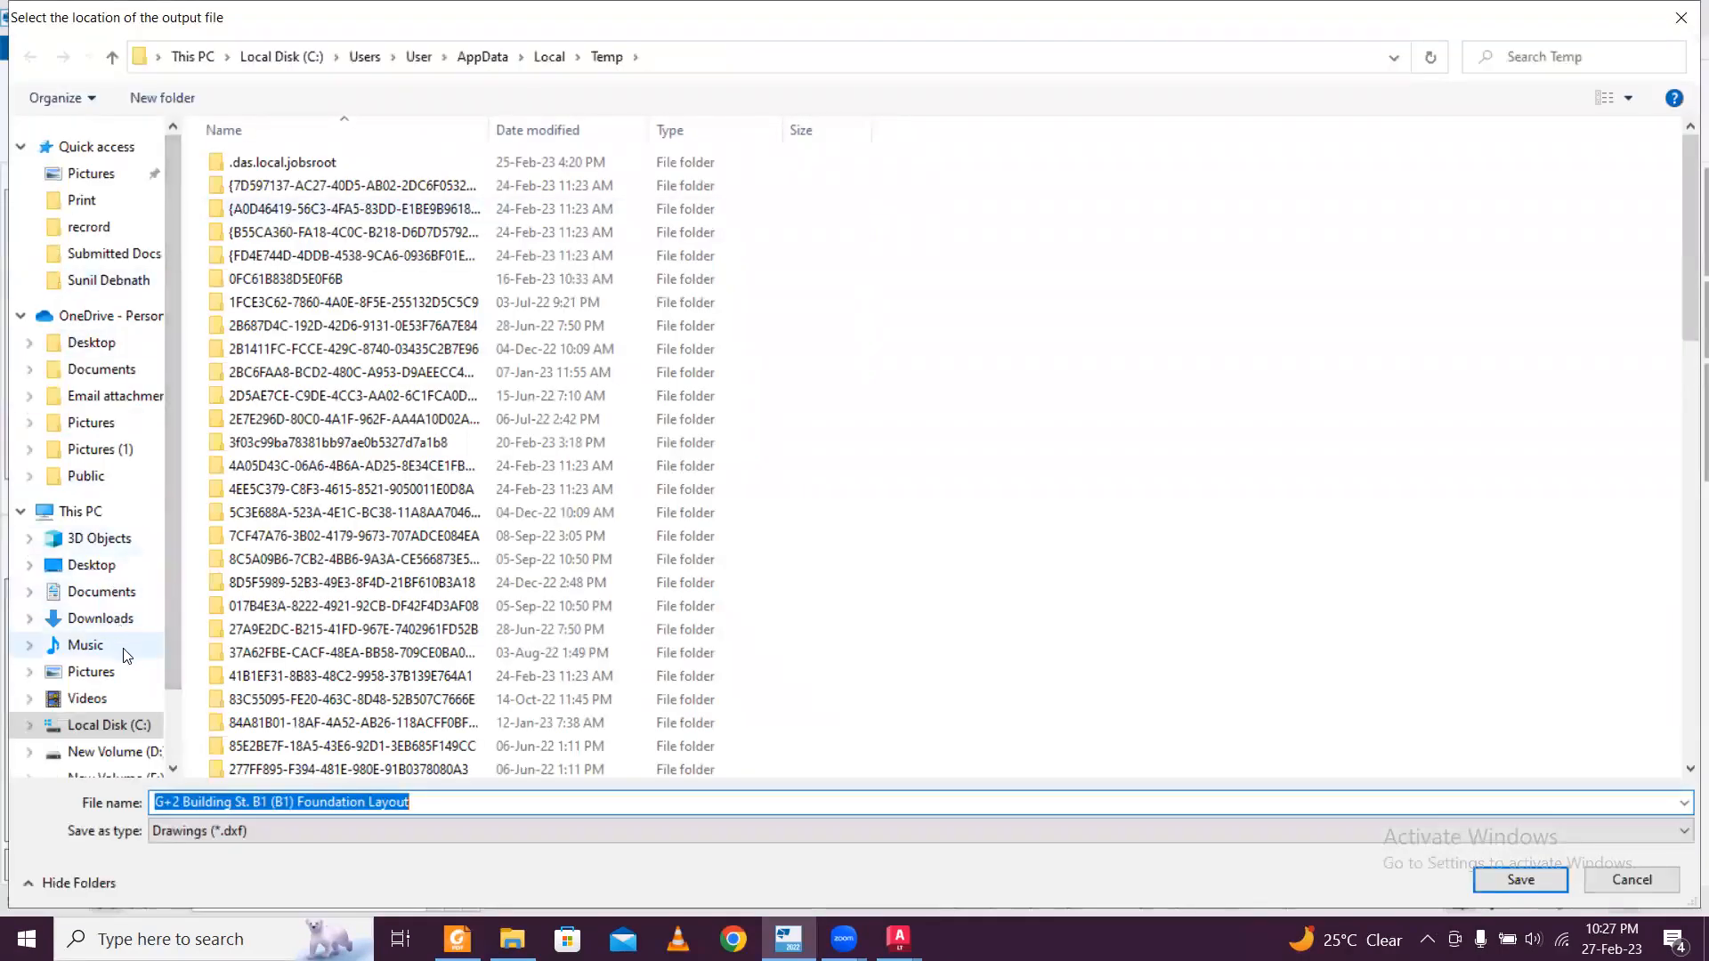
Set the export's output file to "Foundation Layout" in Desktop\Saved TSD Drawings.
left_click(110, 570)
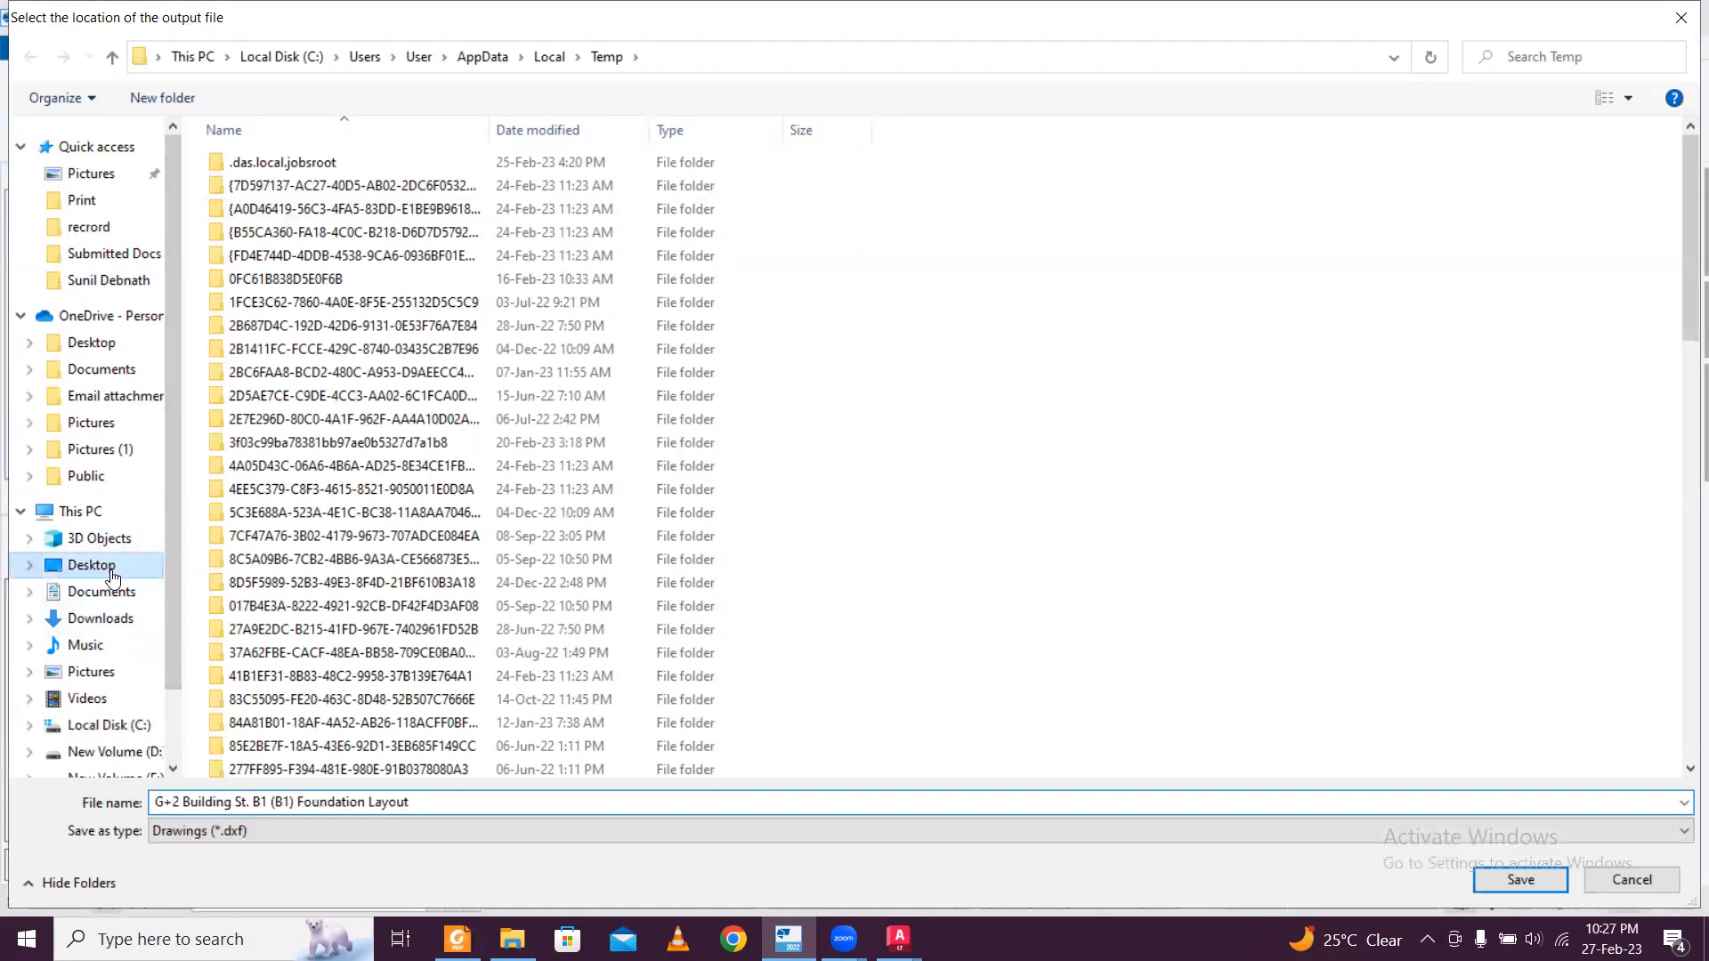
double_click(1283, 242)
left_click(271, 802)
left_click_drag(271, 802, 299, 804)
key("BackSpace")
key("BackSpace")
key("BackSpace")
key("BackSpace")
key("BackSpace")
key("BackSpace")
key("BackSpace")
key("BackSpace")
key("BackSpace")
key("BackSpace")
key("BackSpace")
key("BackSpace")
key("BackSpace")
key("BackSpace")
key("BackSpace")
key("BackSpace")
key("BackSpace")
key("BackSpace")
key("BackSpace")
key("BackSpace")
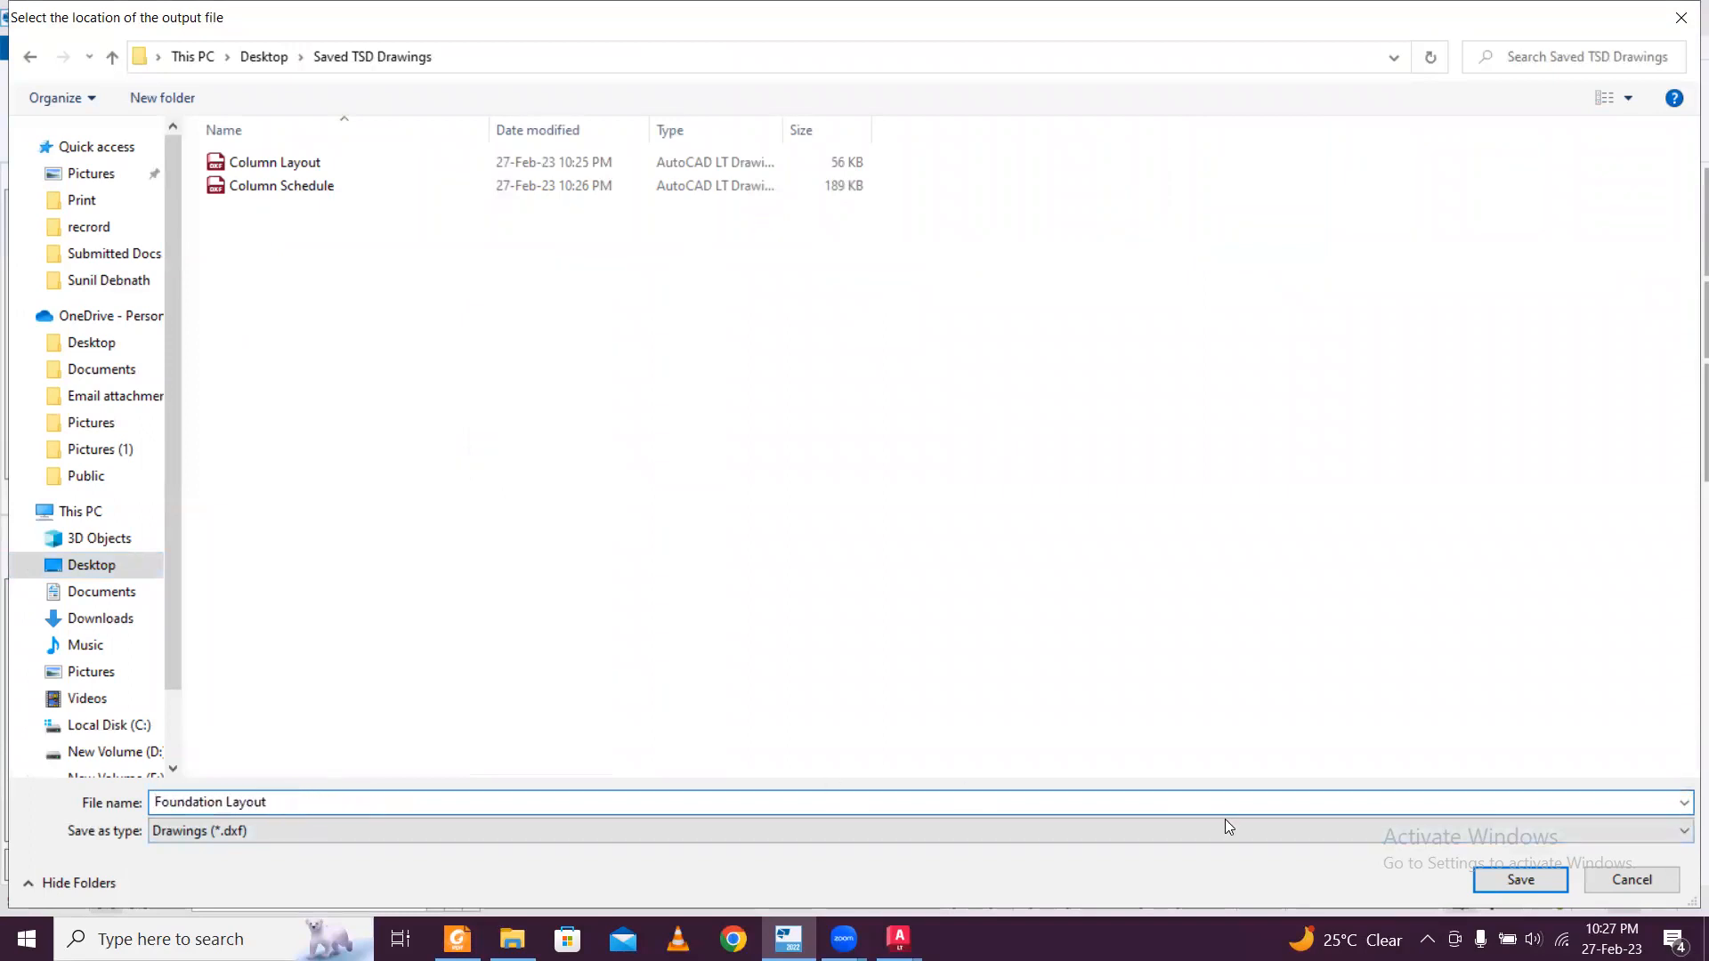
left_click(1510, 877)
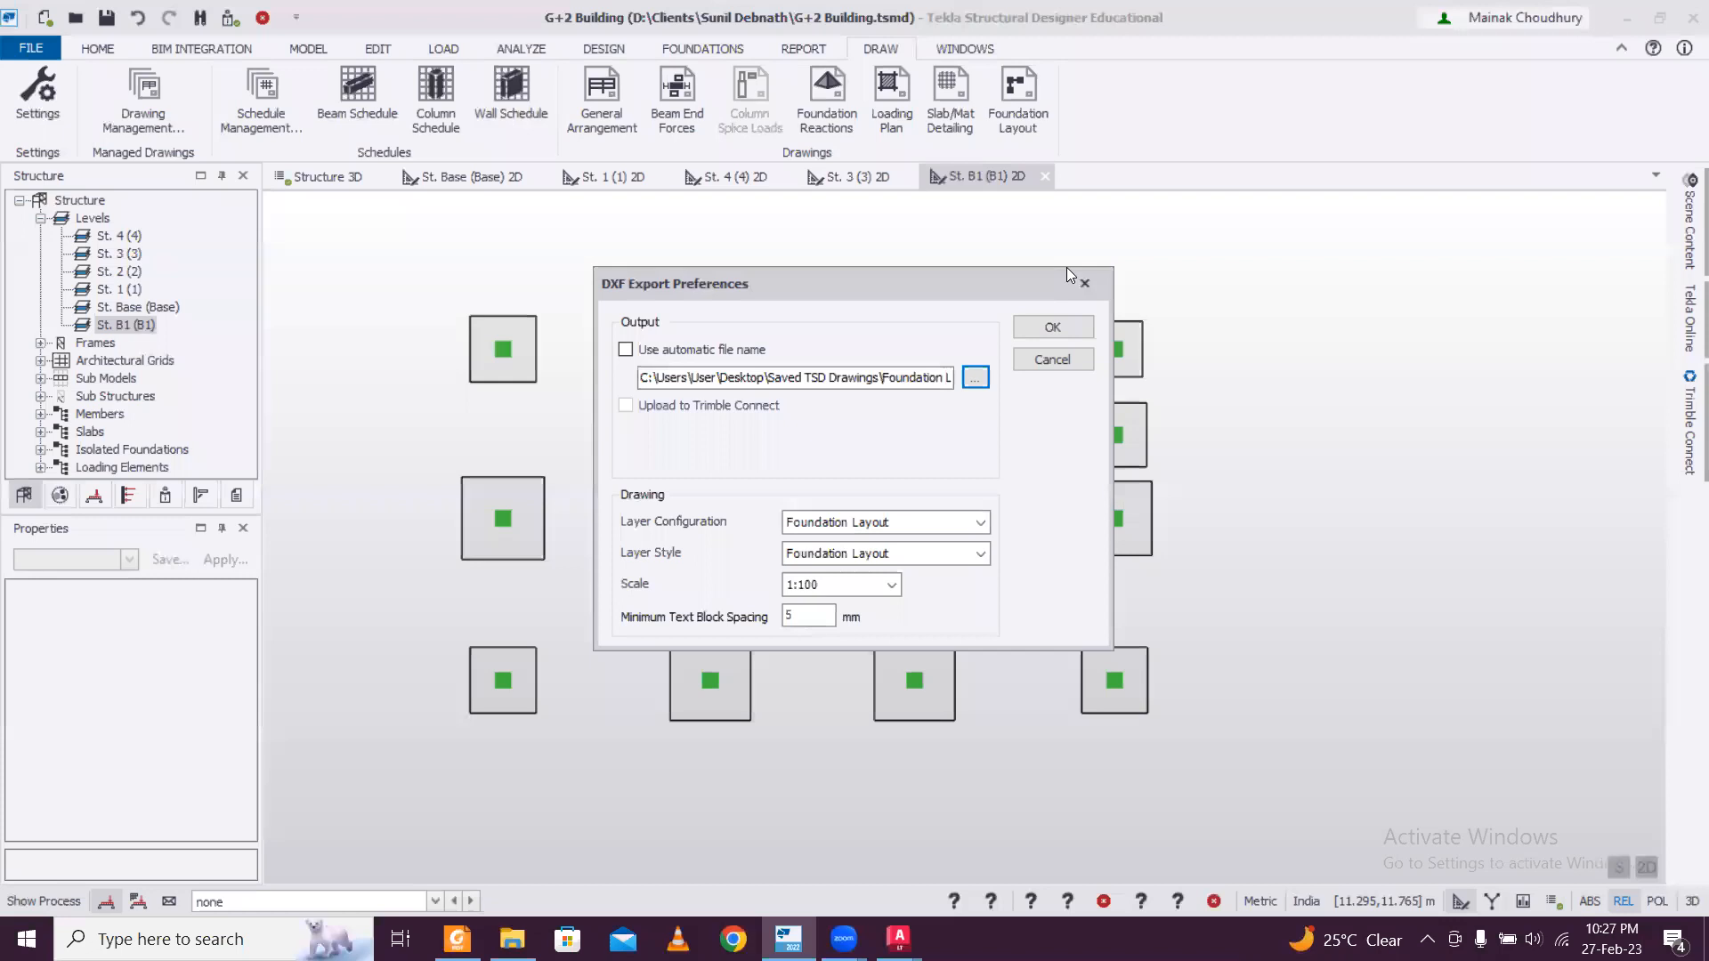
Export the foundation layout drawing to DXF and switch to it in a maximized AutoCAD window.
left_click(1053, 327)
key("alt+Tab")
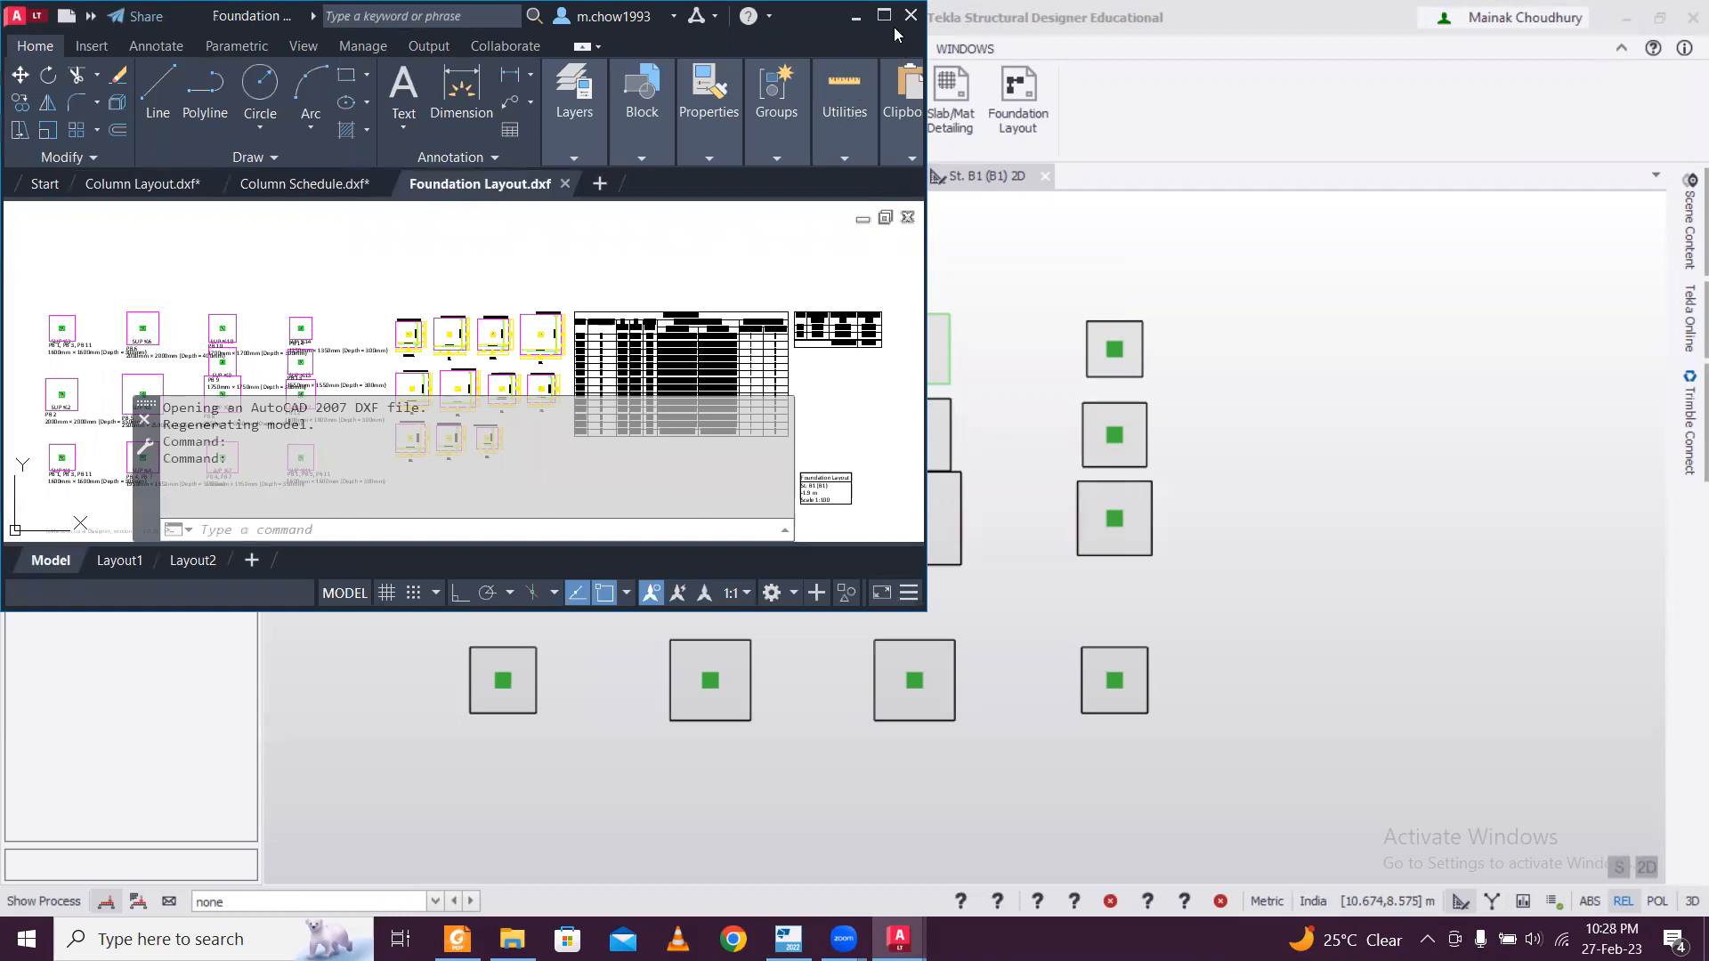
left_click(884, 16)
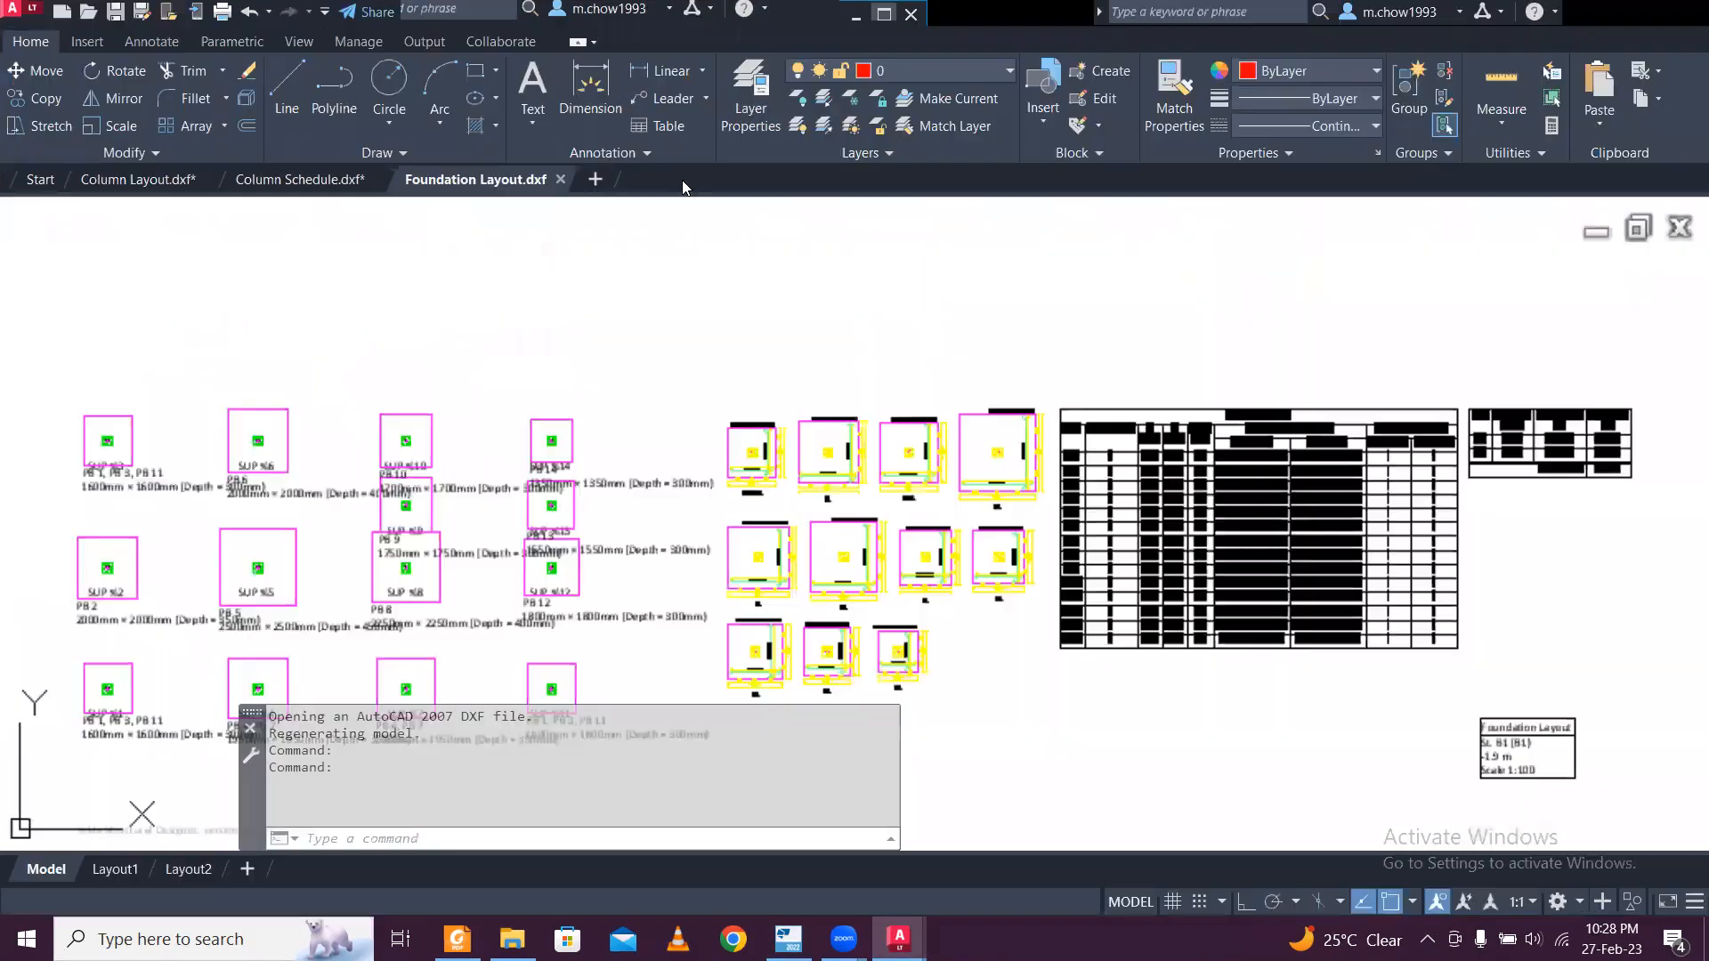
Close the Column Schedule and Column Layout drawings without saving their changes.
left_click(281, 179)
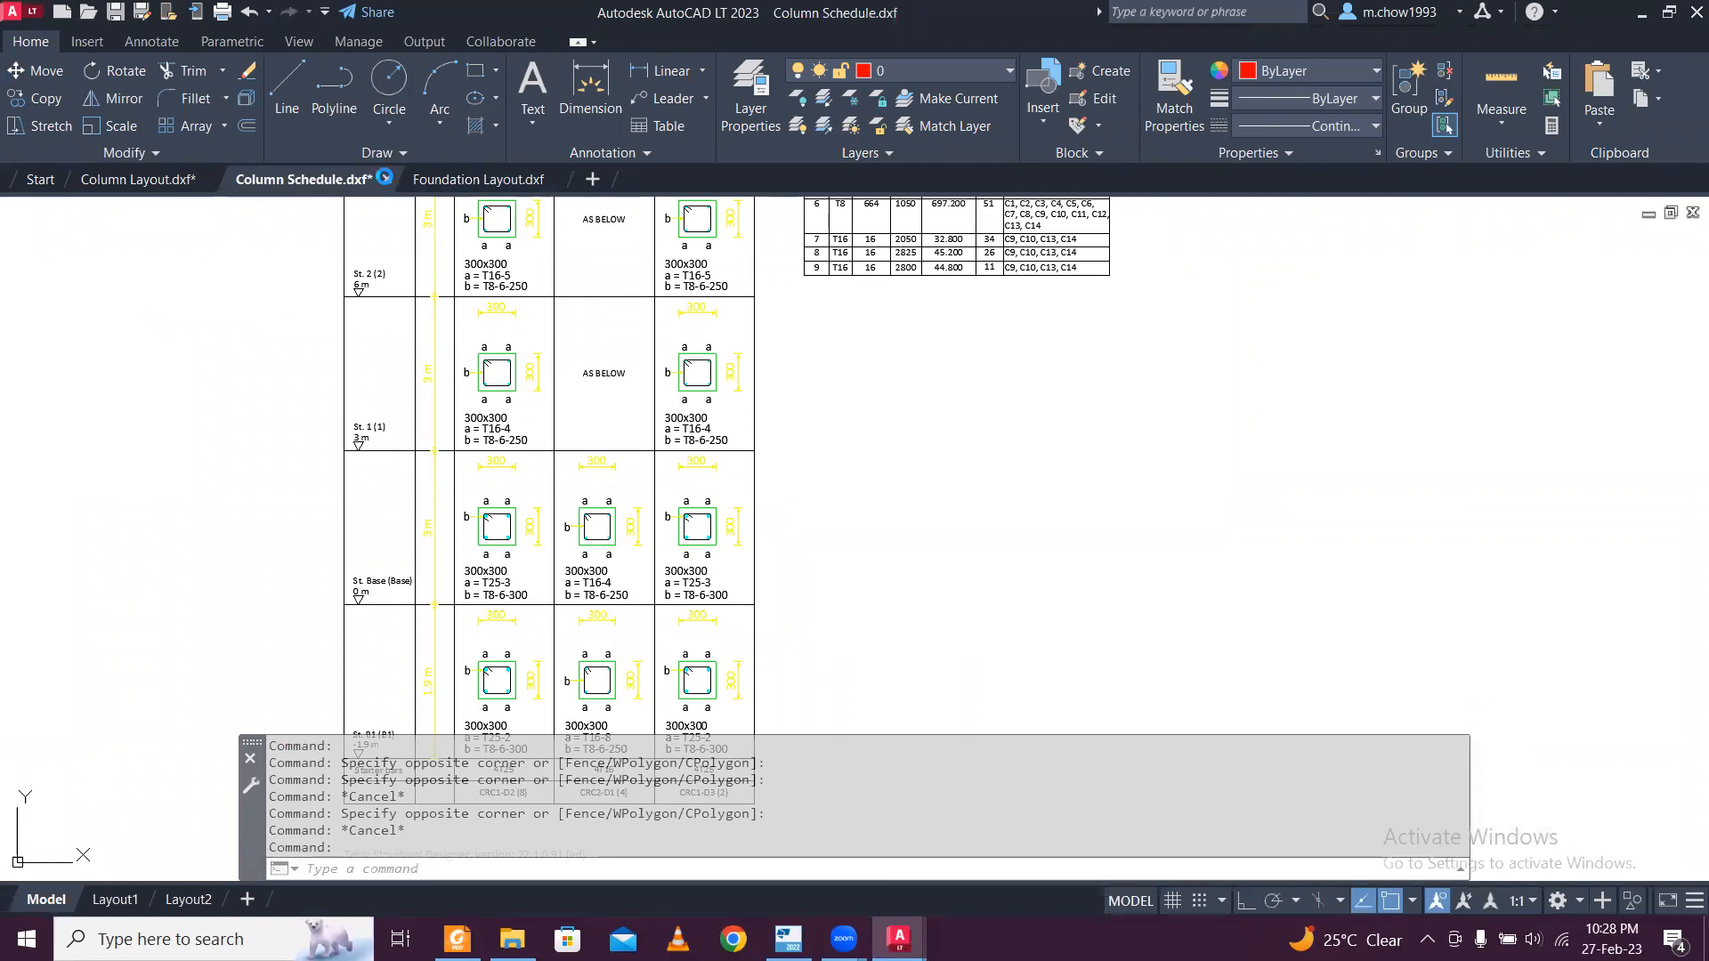
left_click(385, 178)
left_click(932, 520)
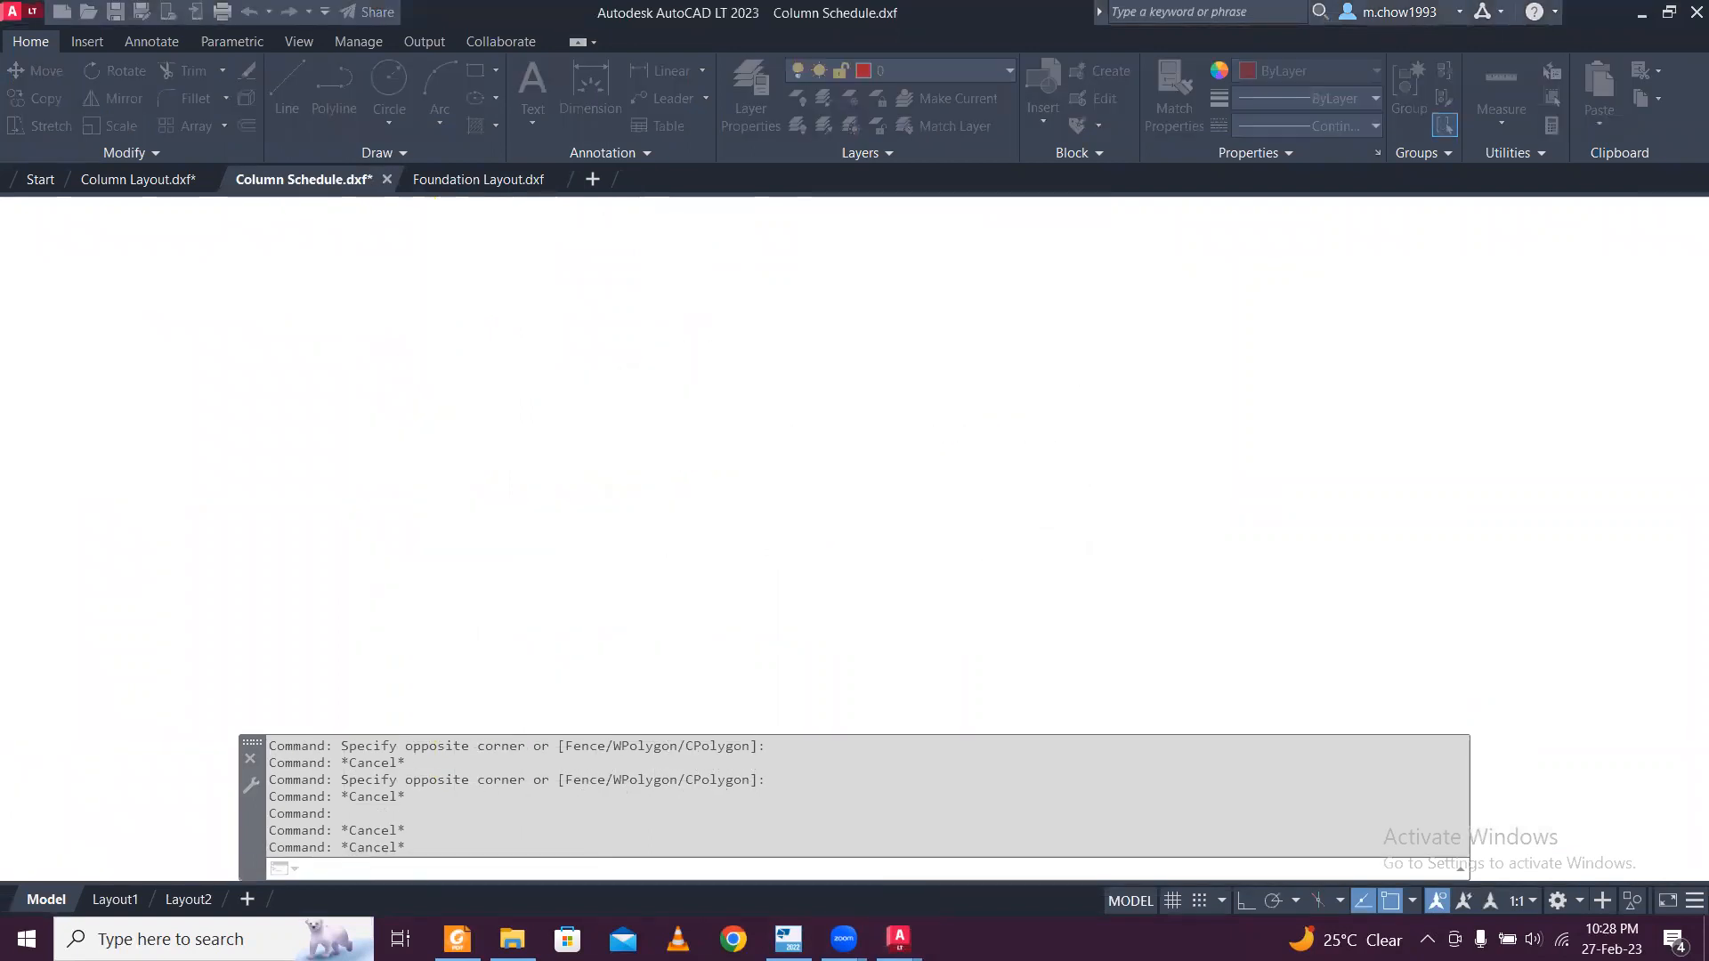
left_click(187, 187)
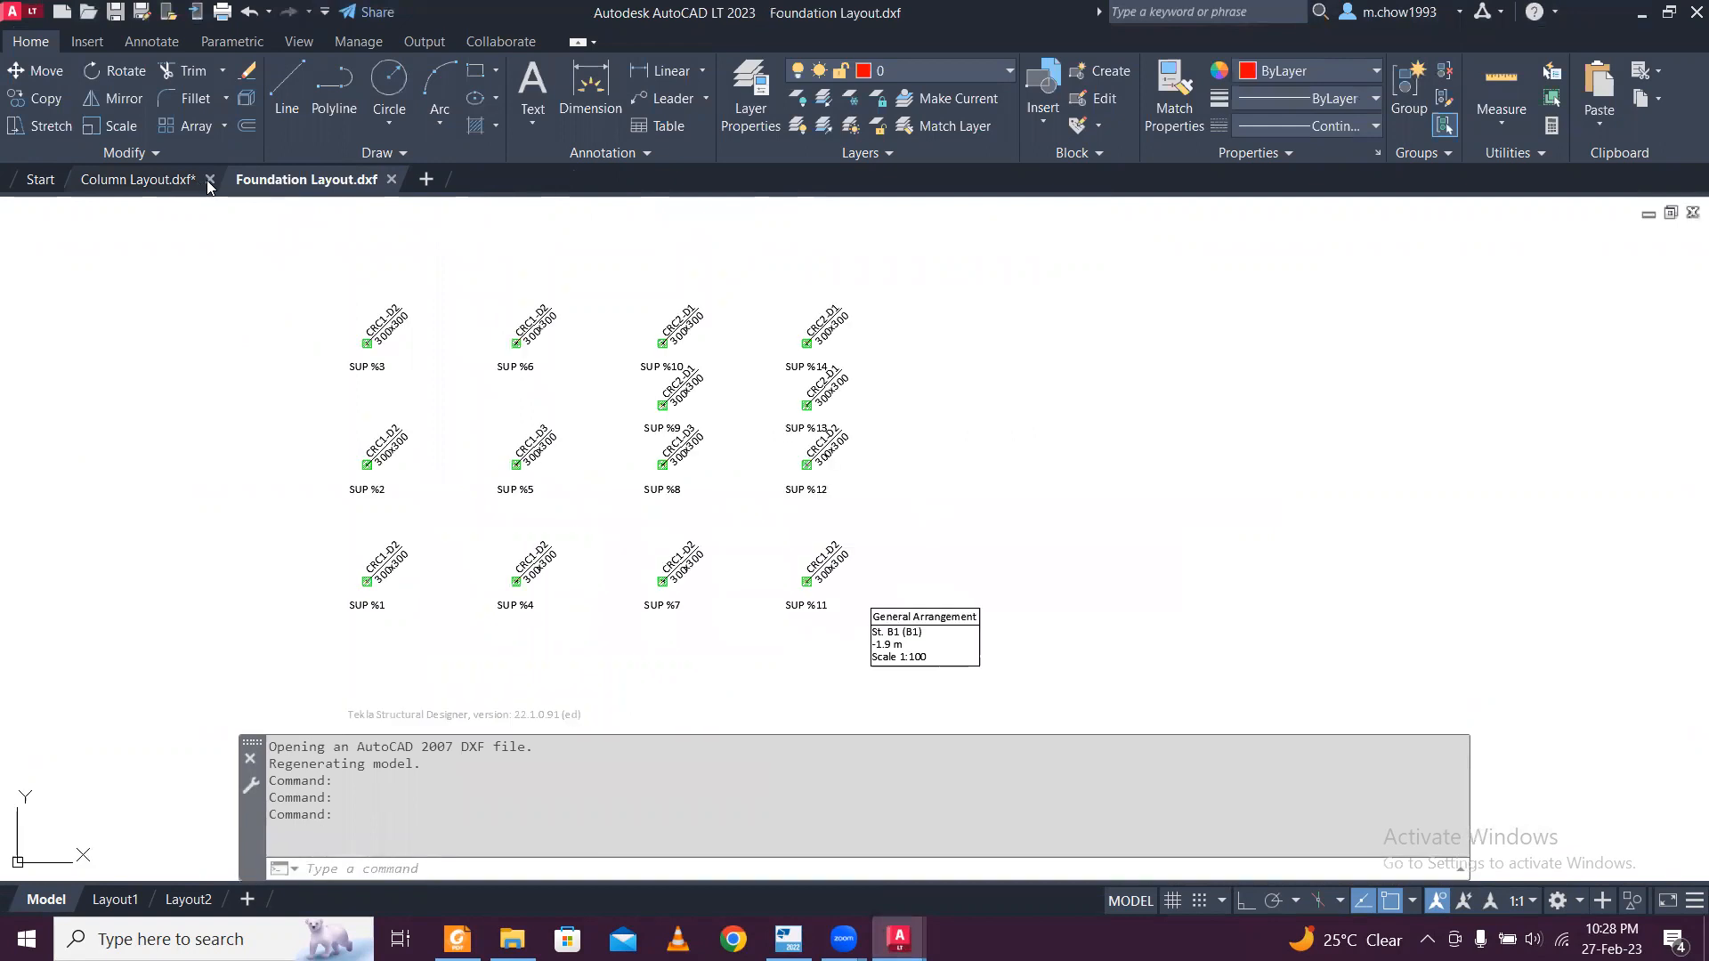
left_click(216, 179)
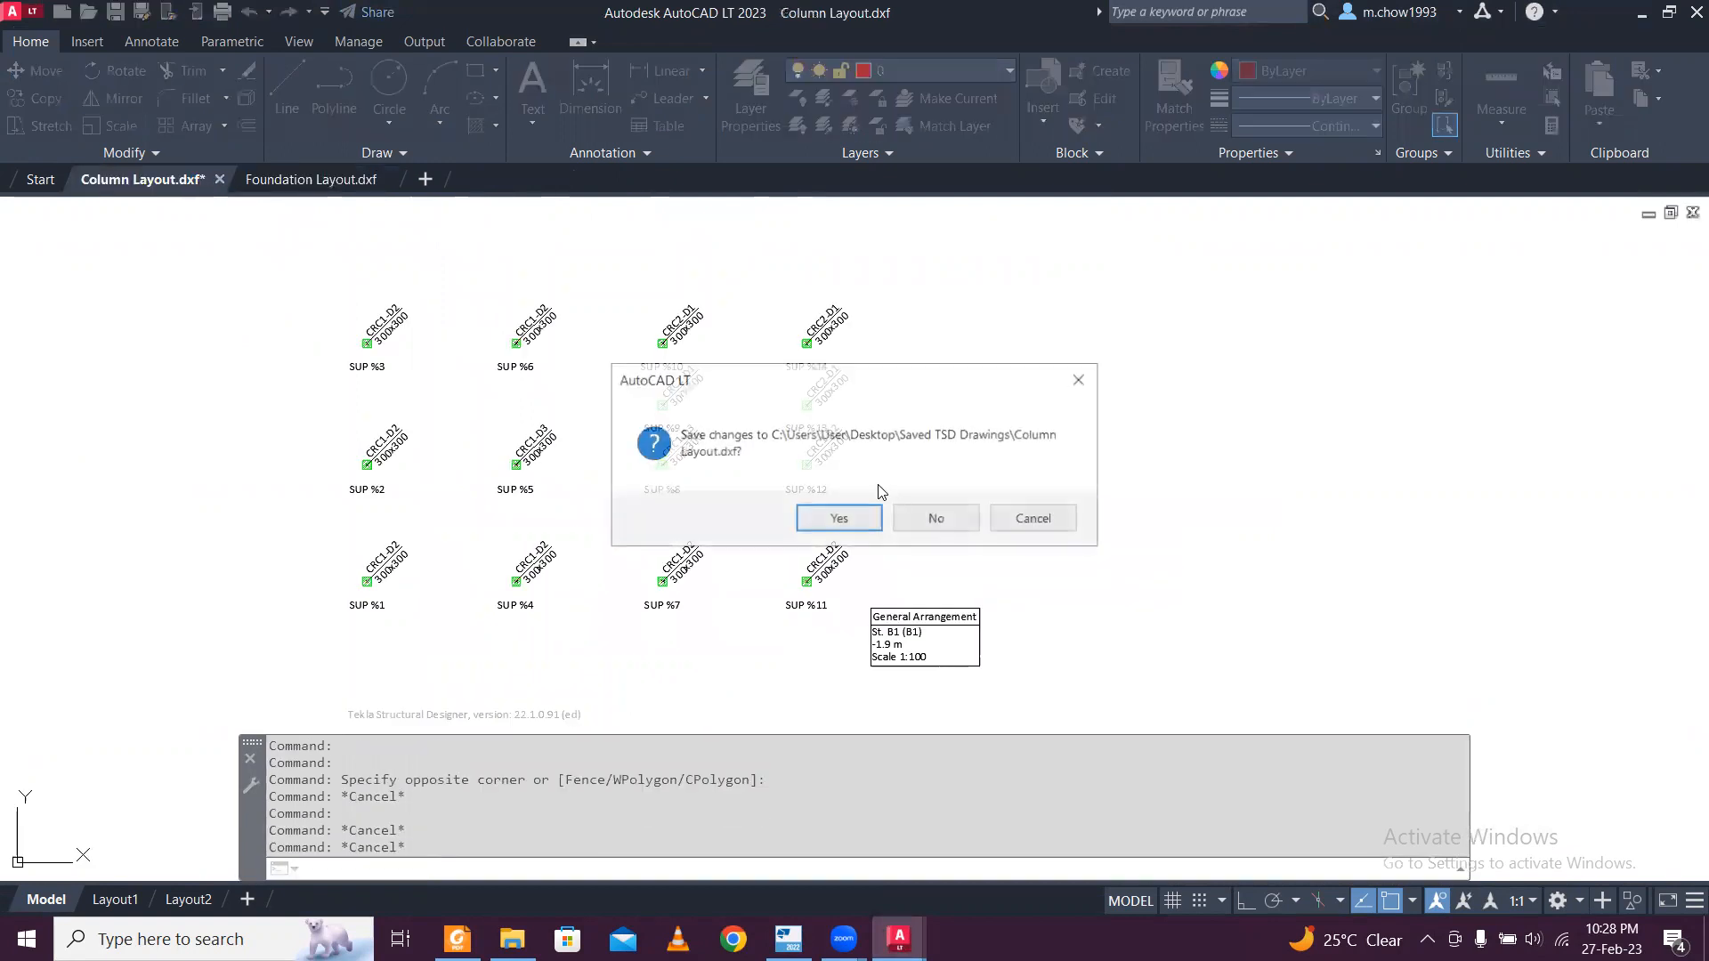
left_click(931, 521)
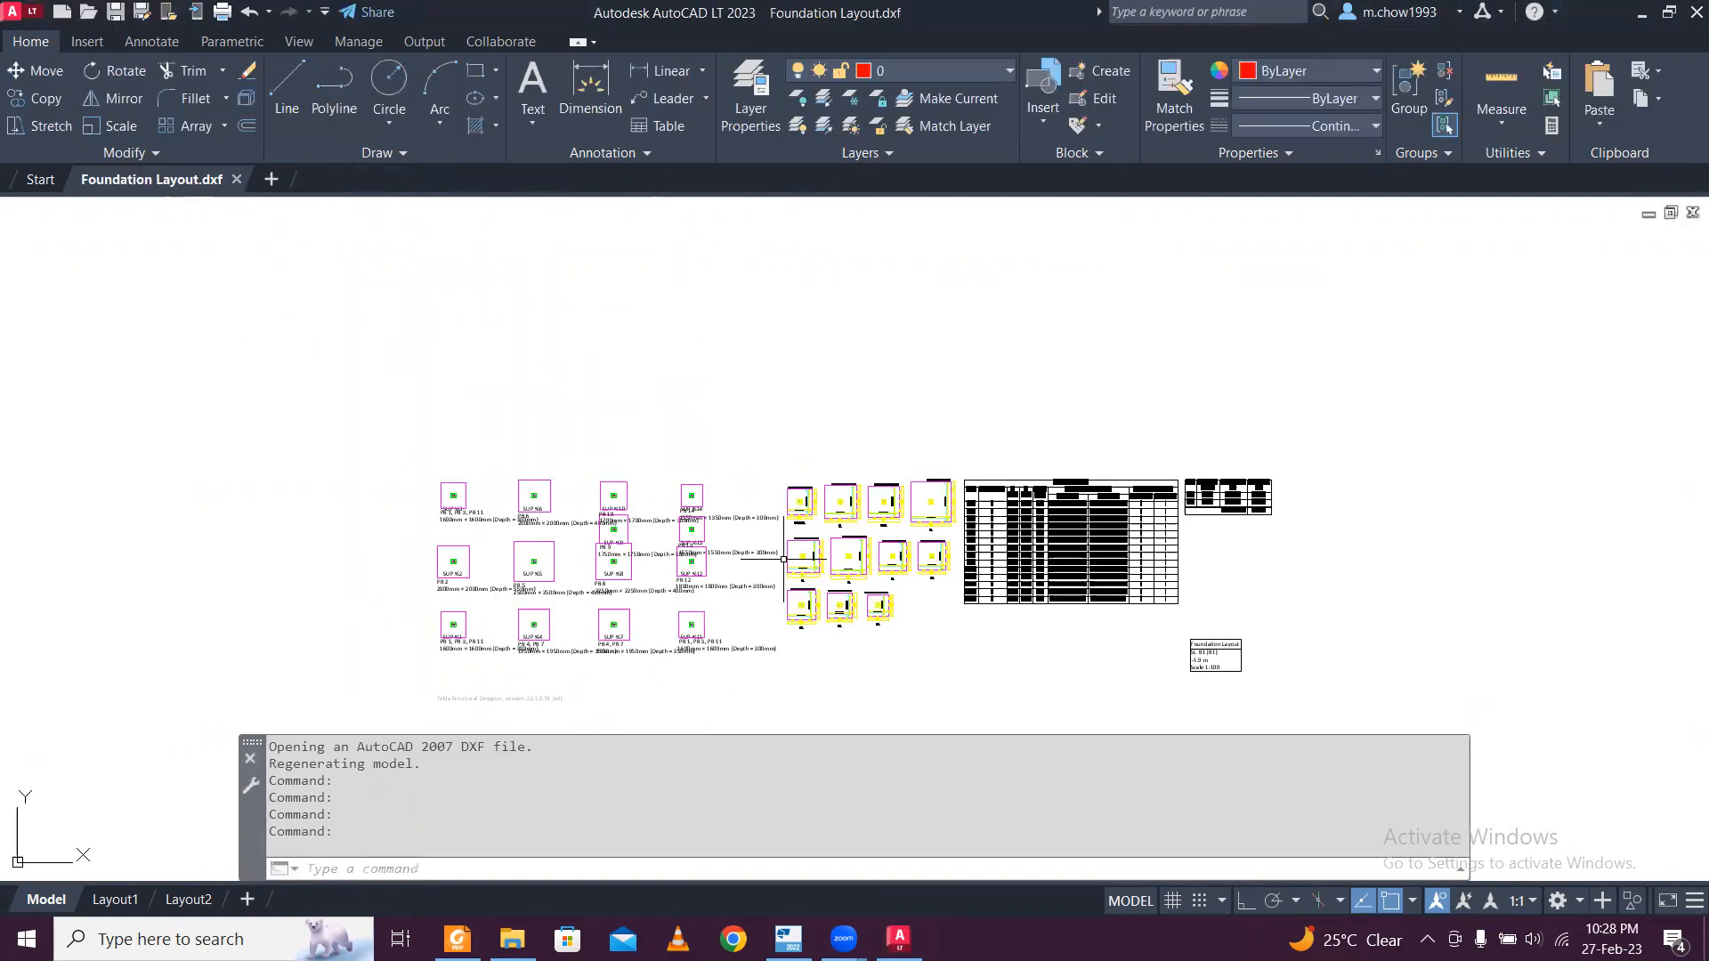
Examine the footing positions, marks, sizes and depths on the plan in the Foundation Layout drawing.
scroll(570, 569, "up", 4)
scroll(347, 441, "up", 4)
scroll(523, 417, "down", 4)
scroll(522, 417, "up", 2)
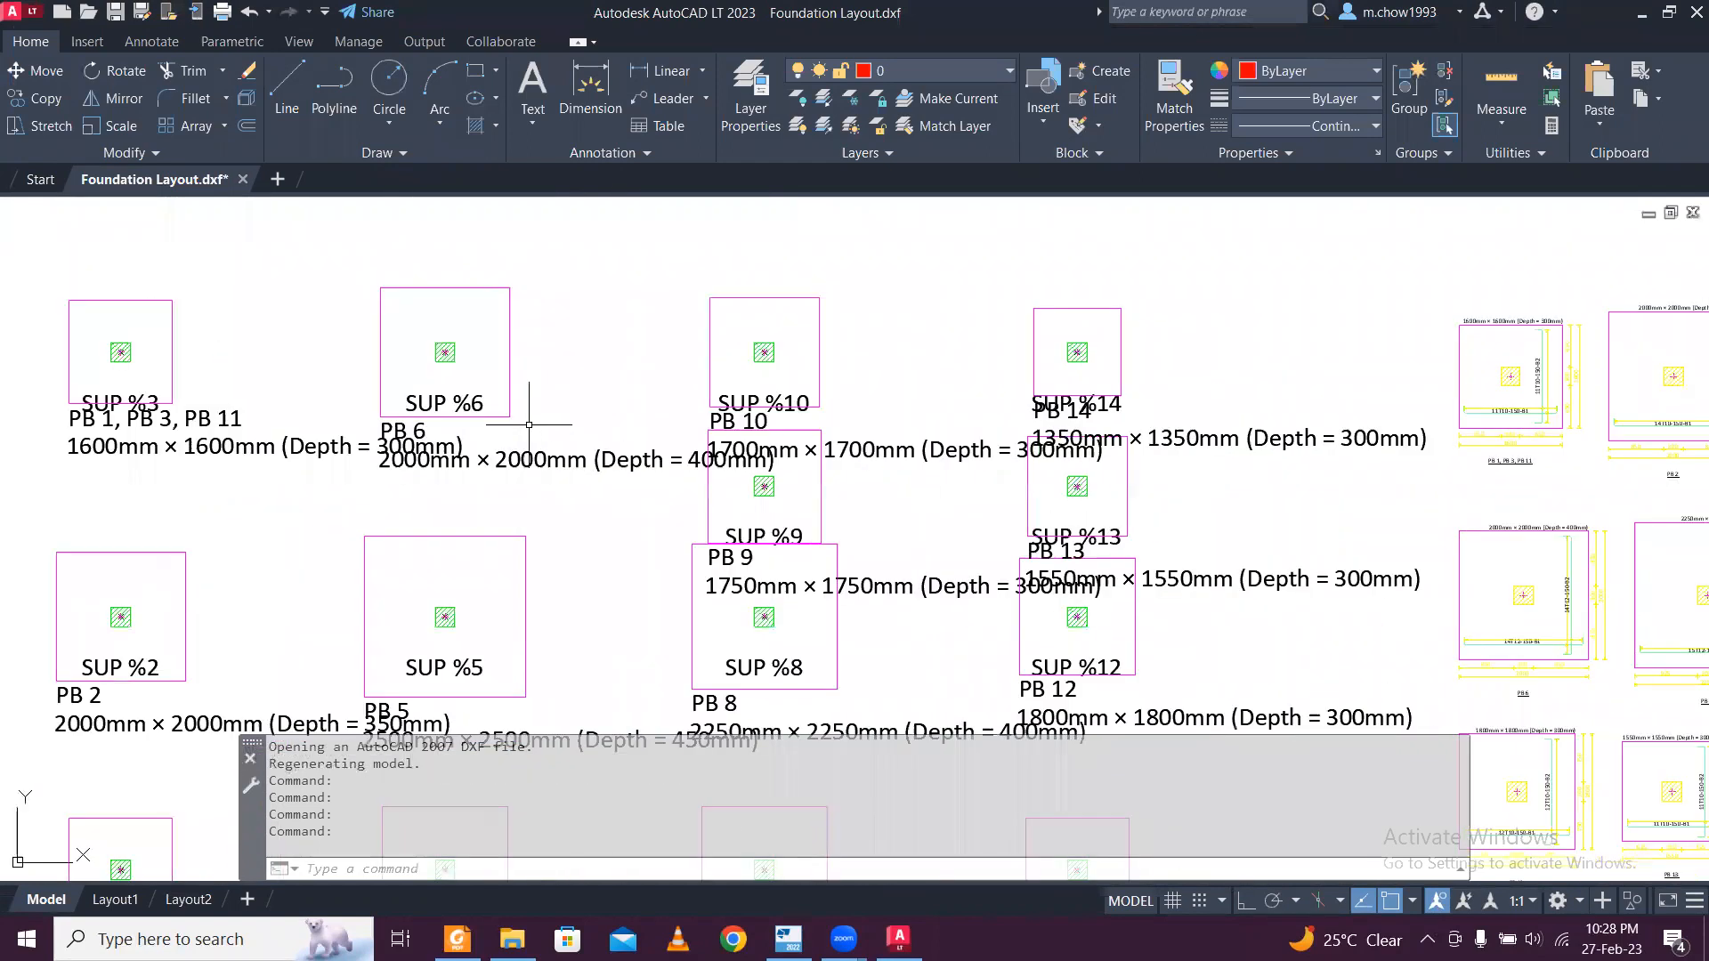
middle_click_drag(528, 425, 258, 398)
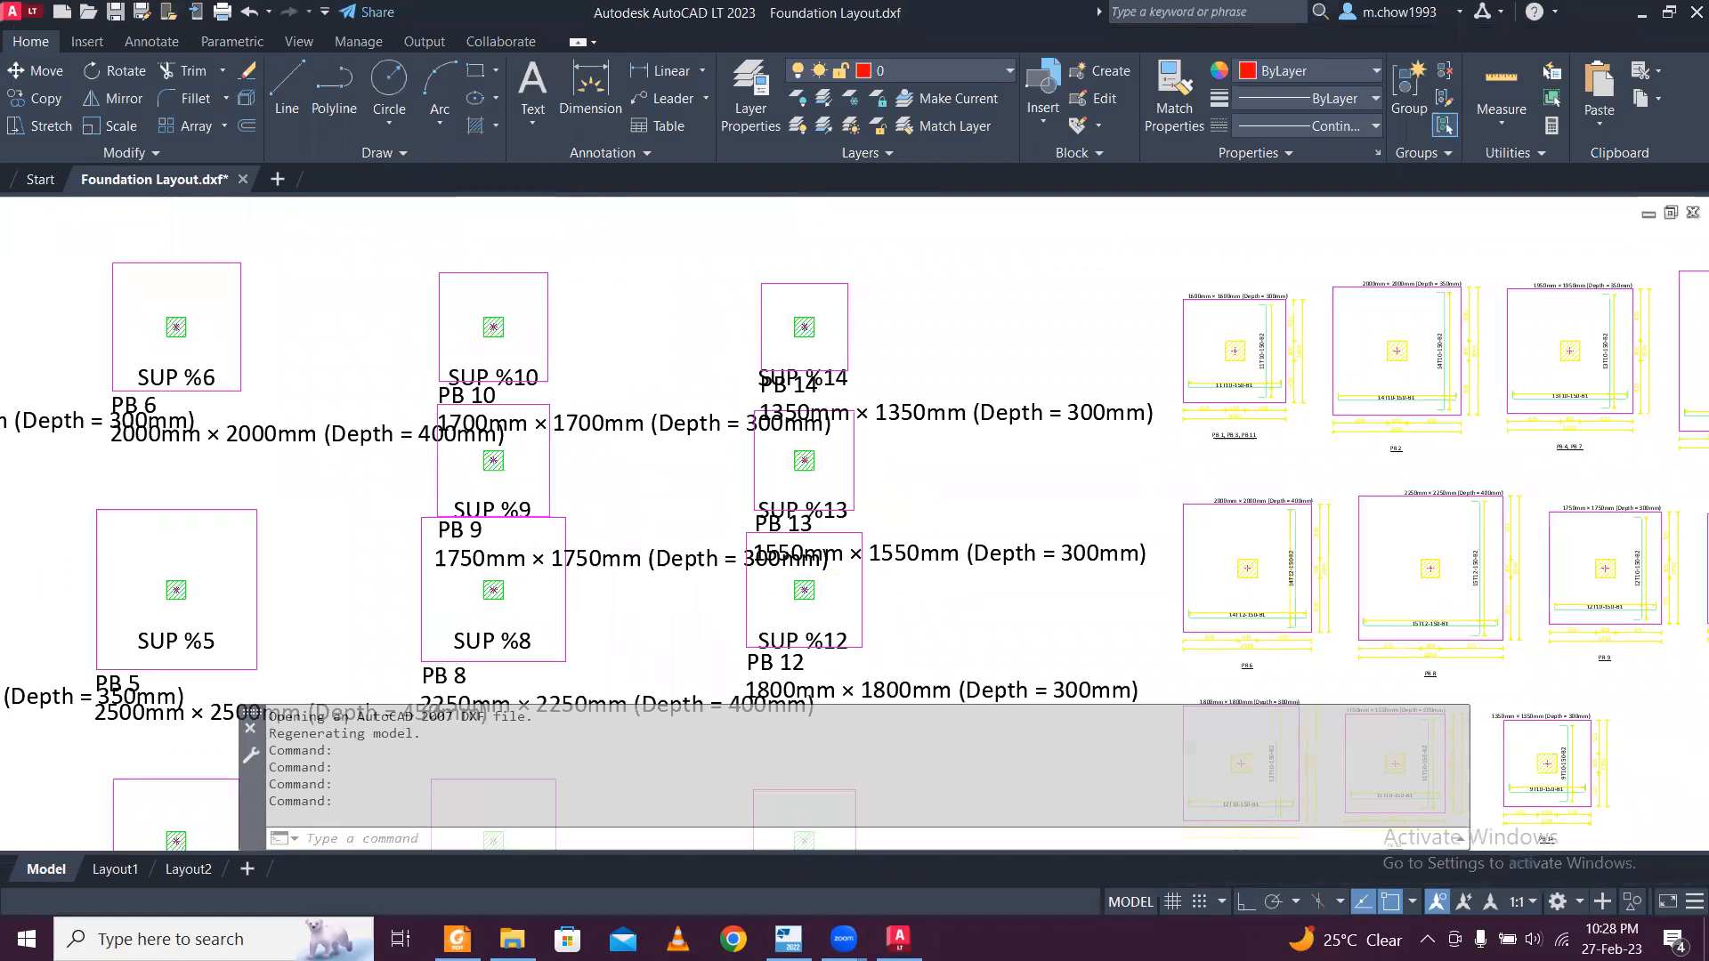
scroll(669, 443, "down", 4)
middle_click_drag(673, 427, 704, 323)
scroll(495, 495, "up", 2)
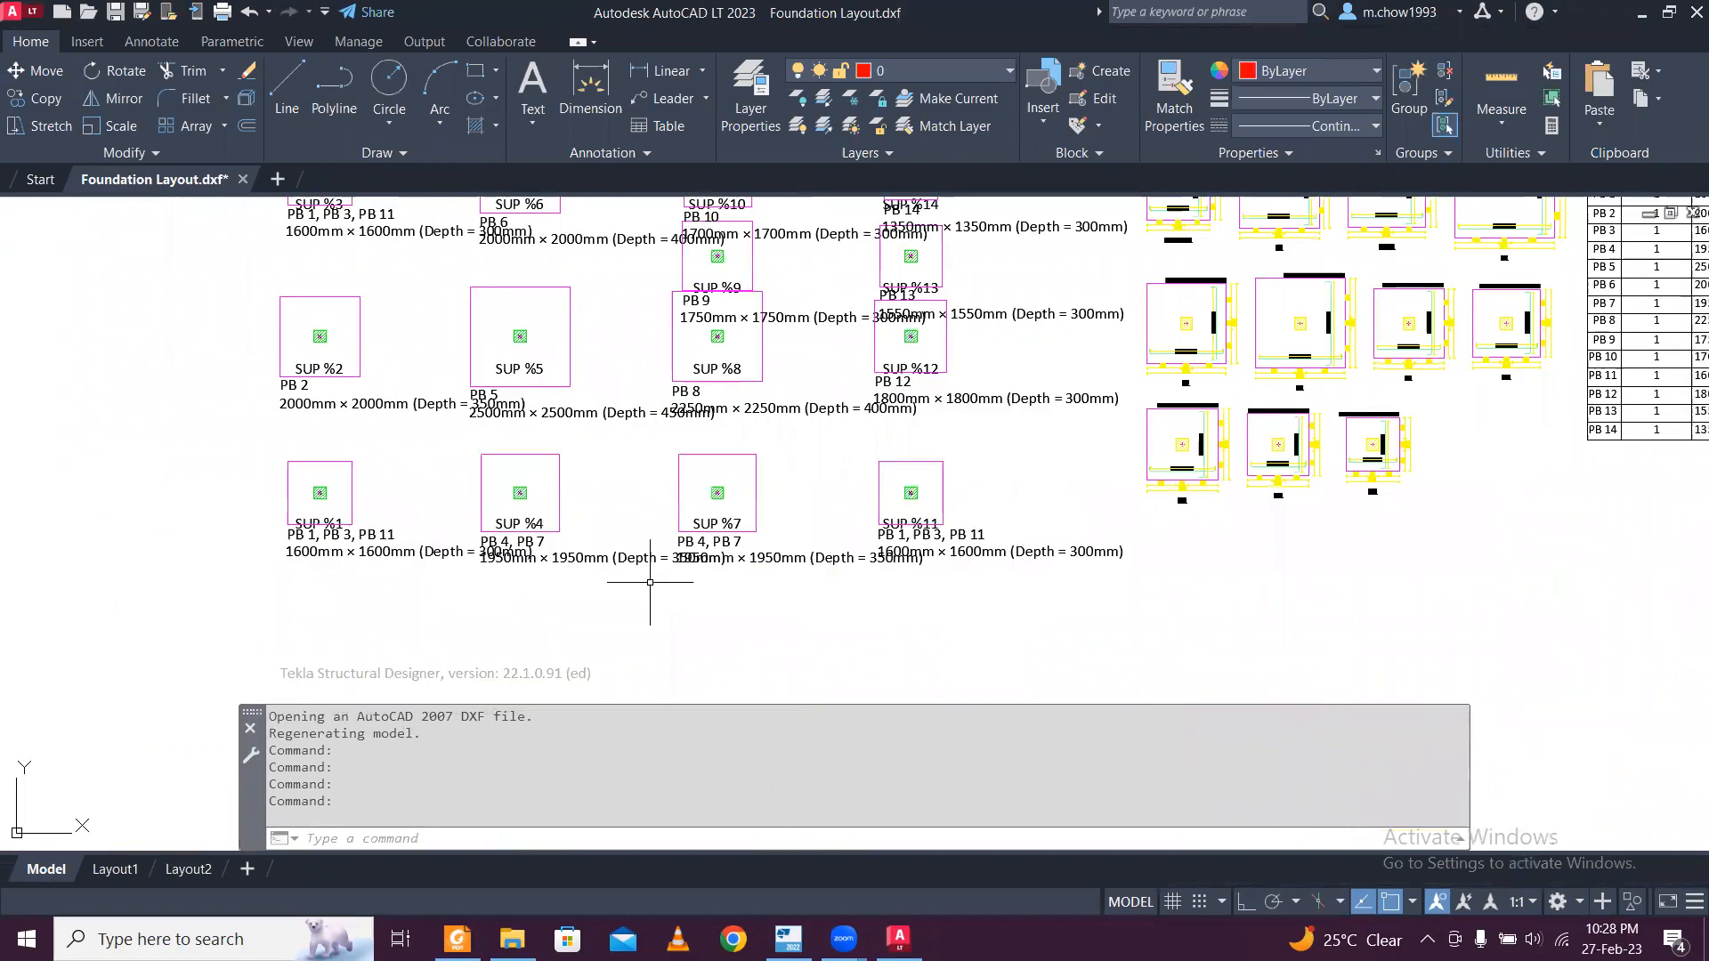
scroll(650, 578, "up", 2)
scroll(649, 573, "down", 4)
scroll(1049, 371, "up", 4)
scroll(260, 309, "up", 4)
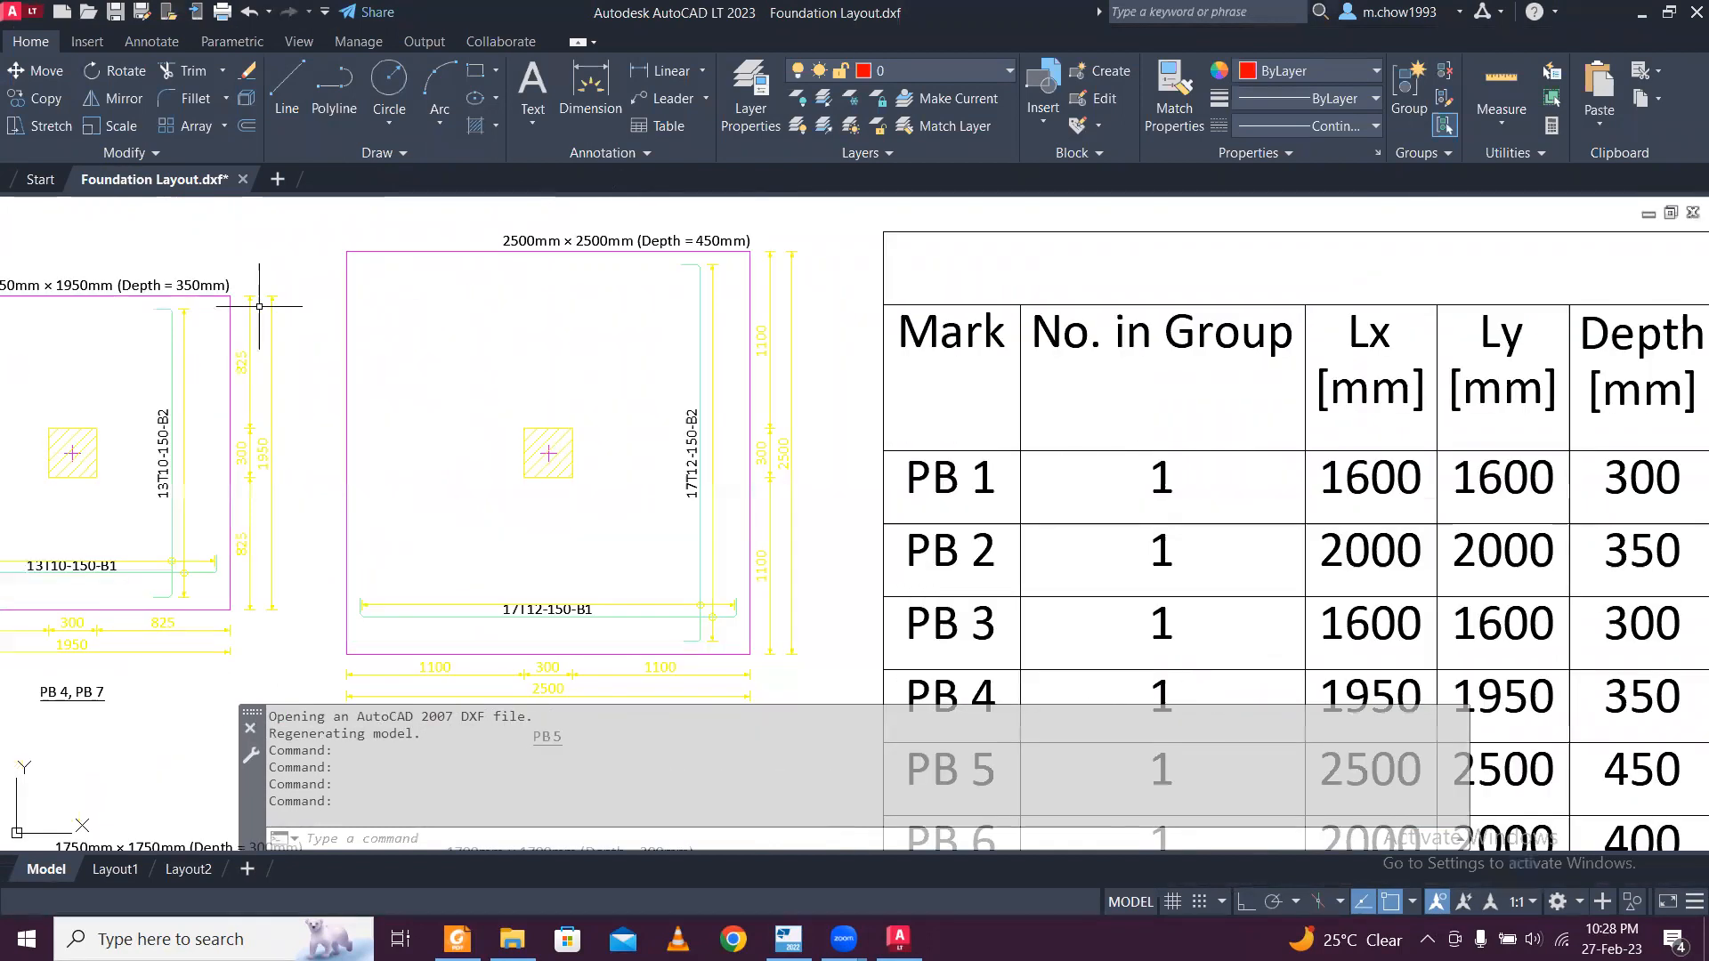
Inspect the bottom reinforcement bars and their labels in both directions on the PB 5 footing detail.
scroll(743, 419, "up", 2)
left_click(717, 429)
left_click(592, 361)
scroll(592, 362, "down", 4)
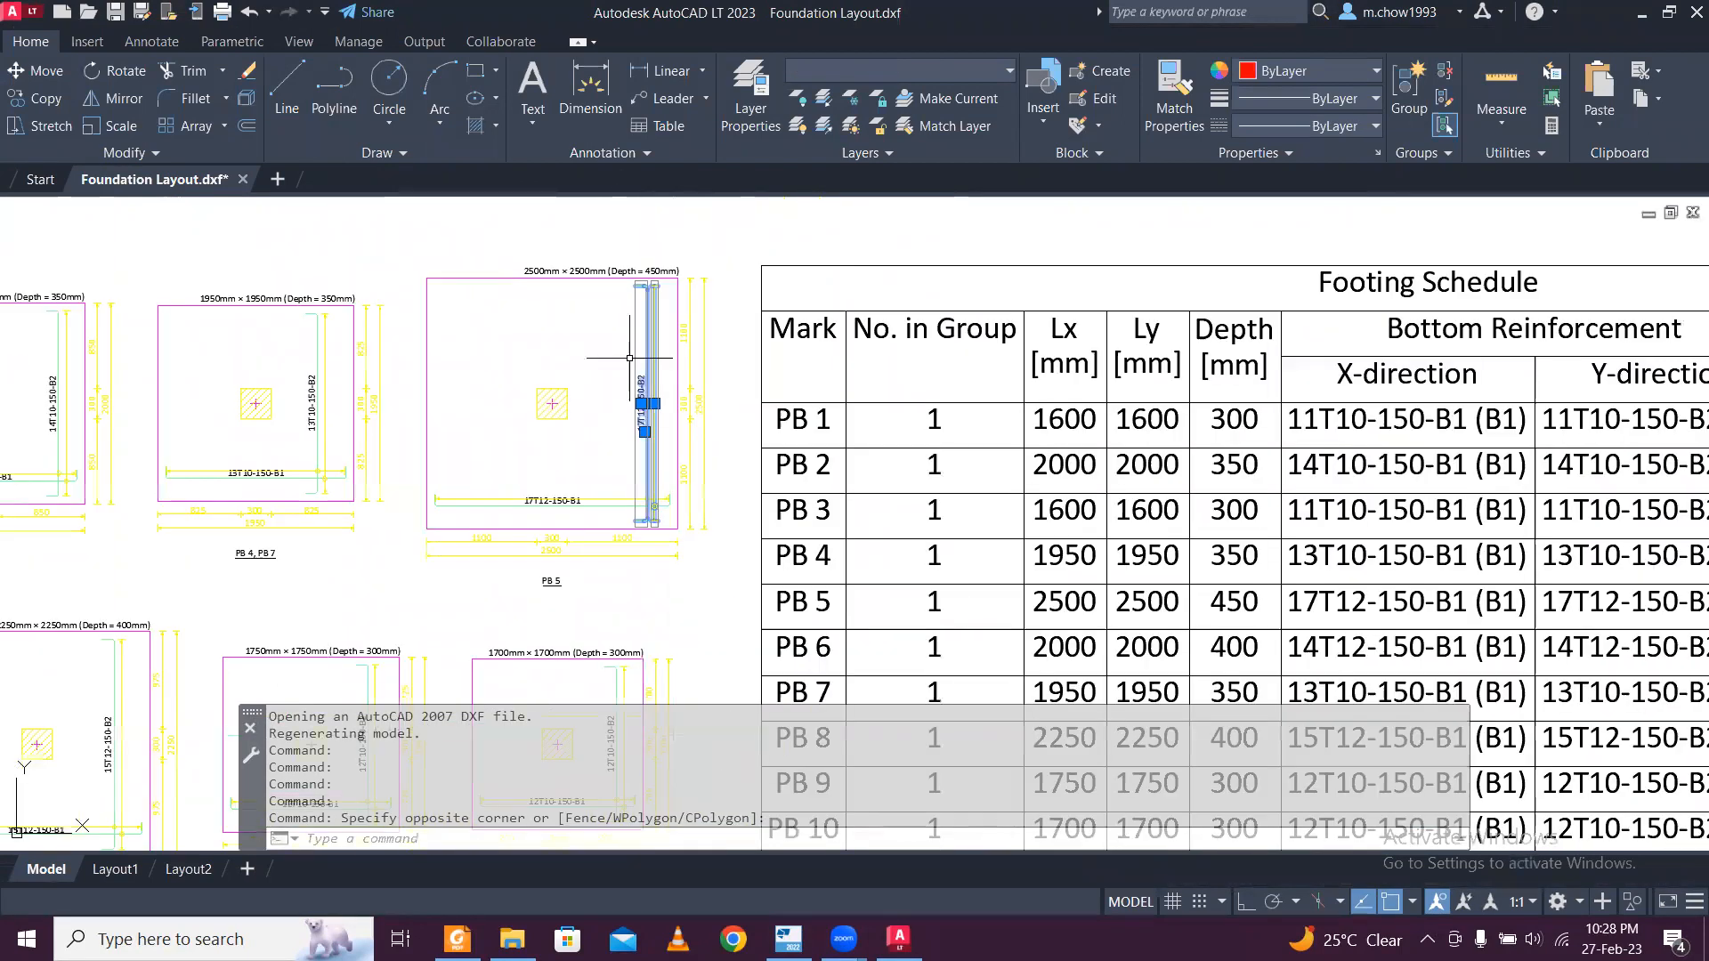
scroll(550, 503, "up", 4)
key("Escape")
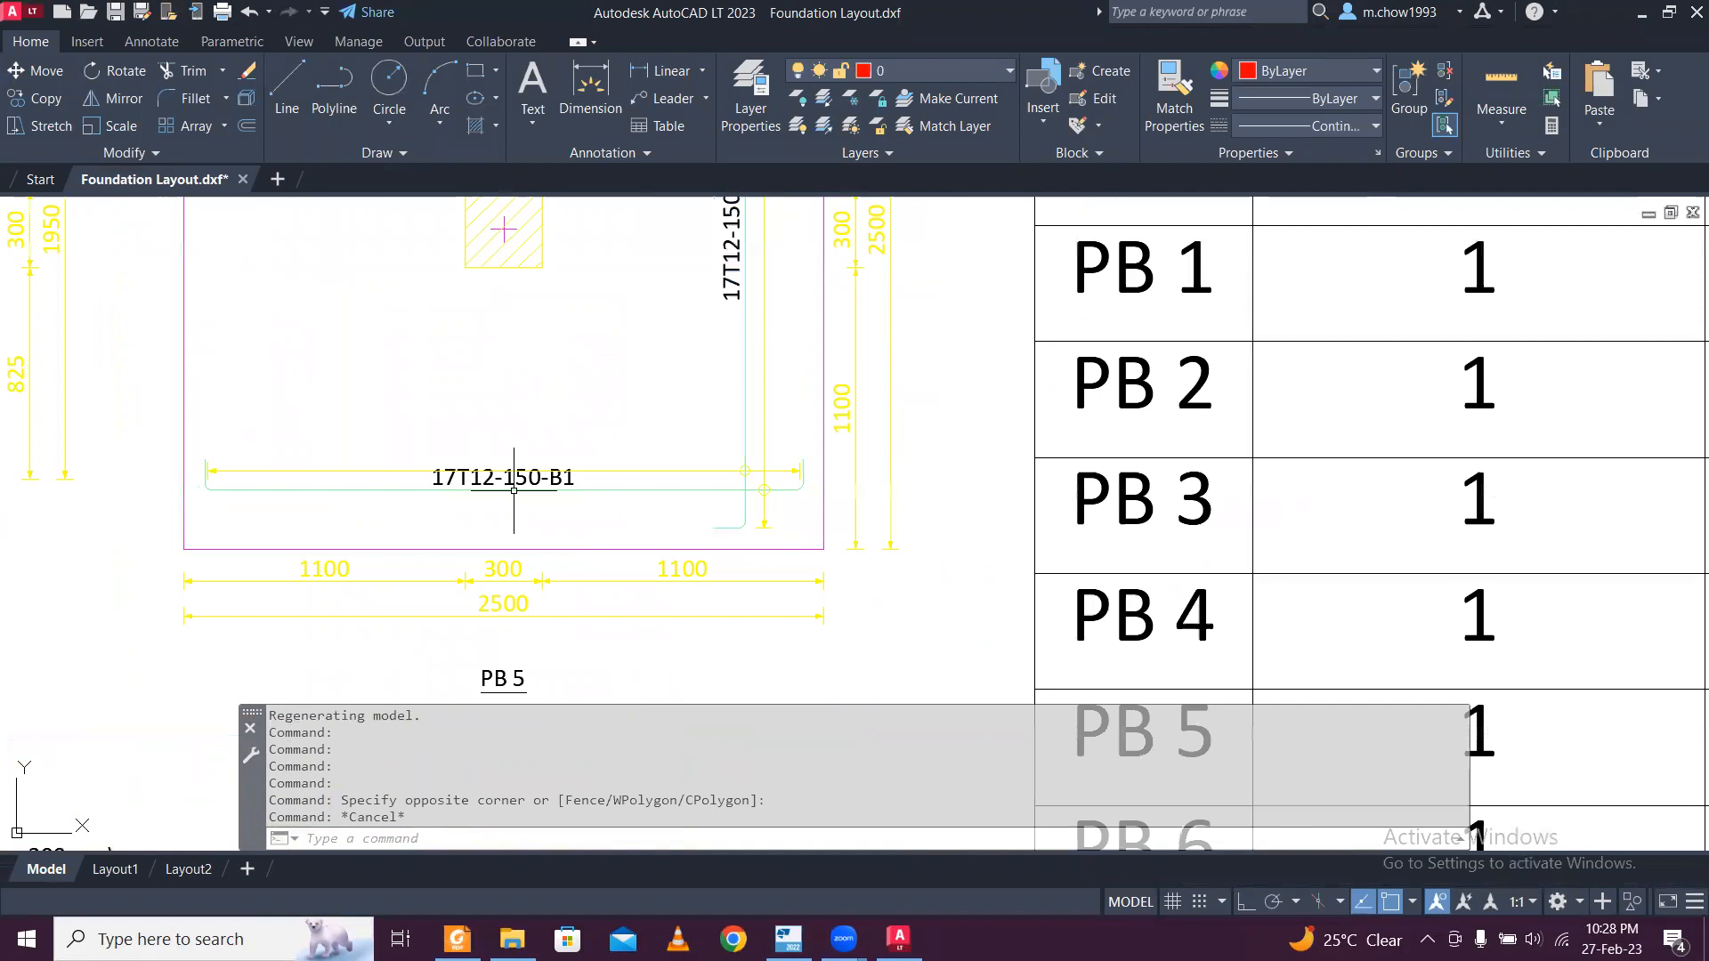
scroll(534, 481, "up", 4)
scroll(543, 463, "down", 6)
scroll(927, 478, "down", 4)
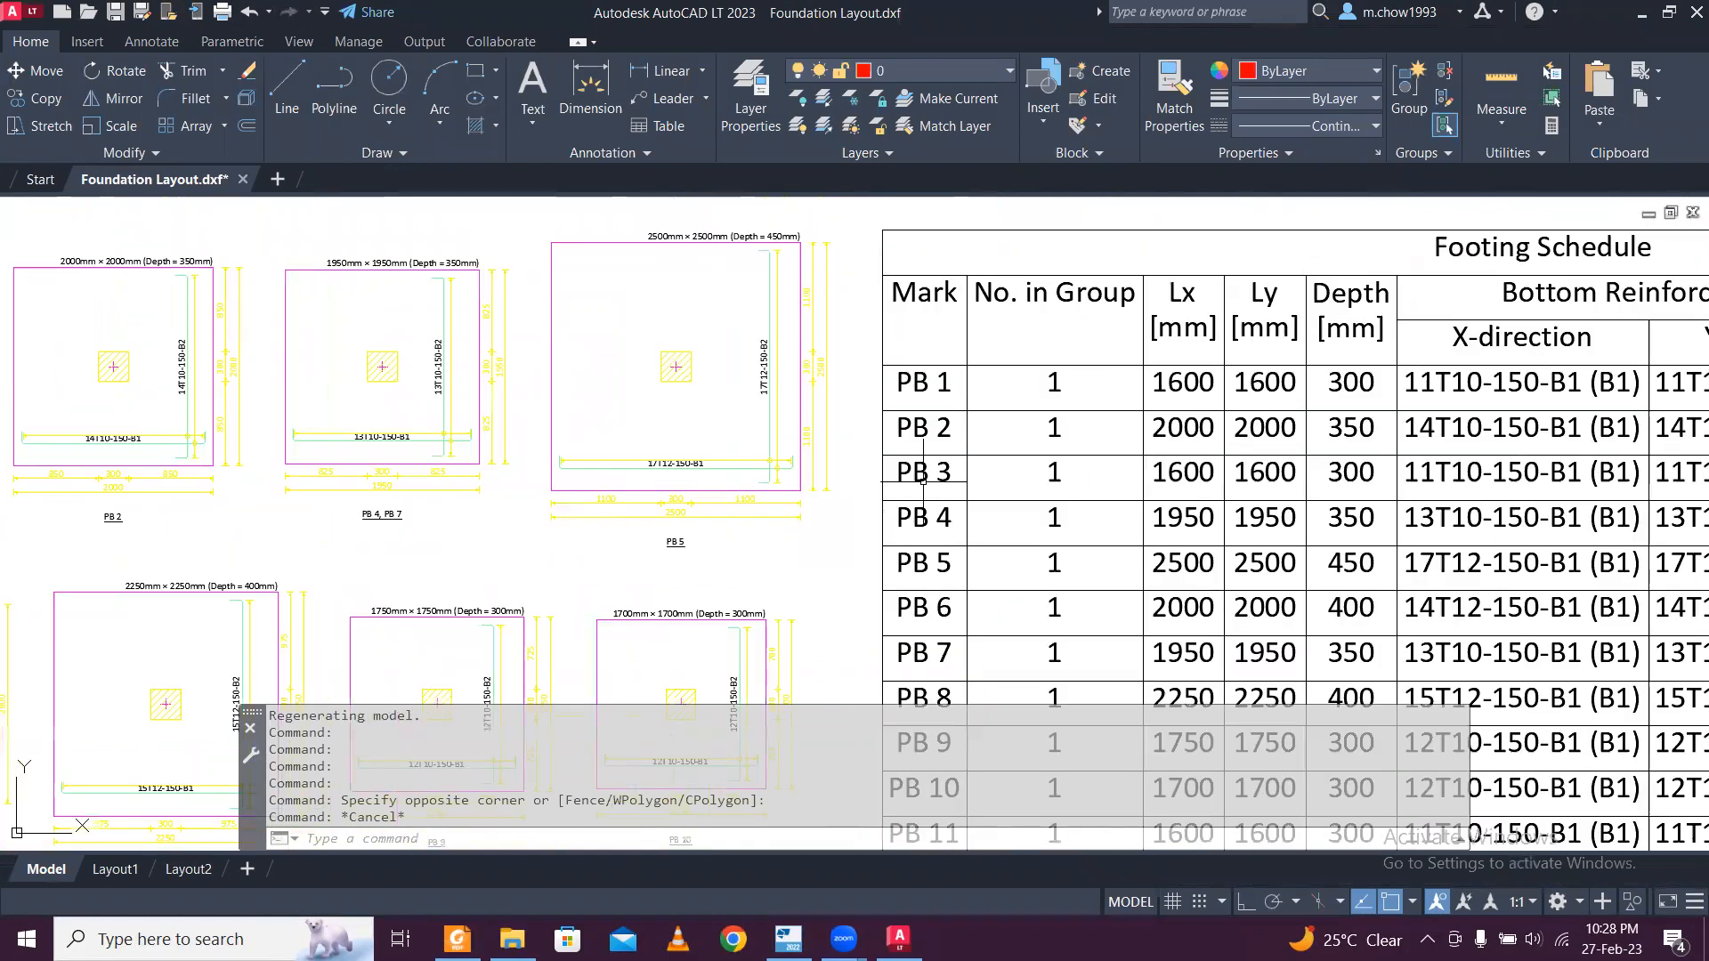
Review the Footing Schedule table and the reinforcement mass table beside it.
middle_click_drag(1237, 482, 566, 438)
scroll(566, 438, "up", 5)
scroll(463, 390, "down", 3)
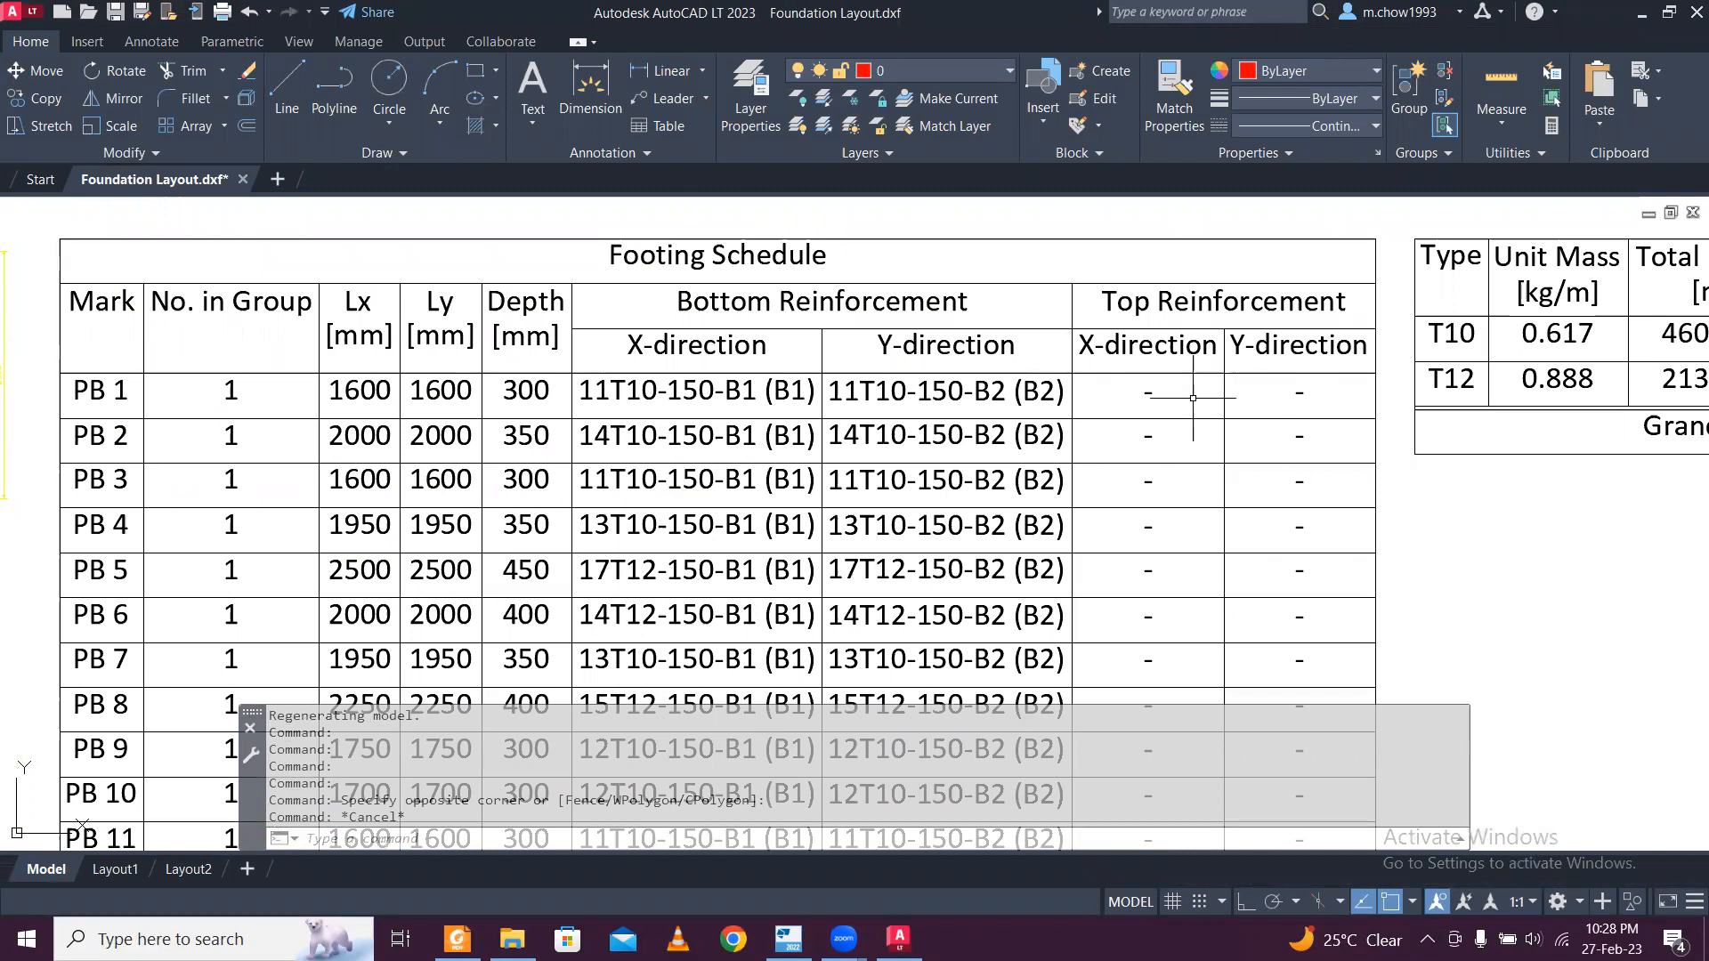
scroll(922, 389, "down", 3)
scroll(1133, 341, "up", 3)
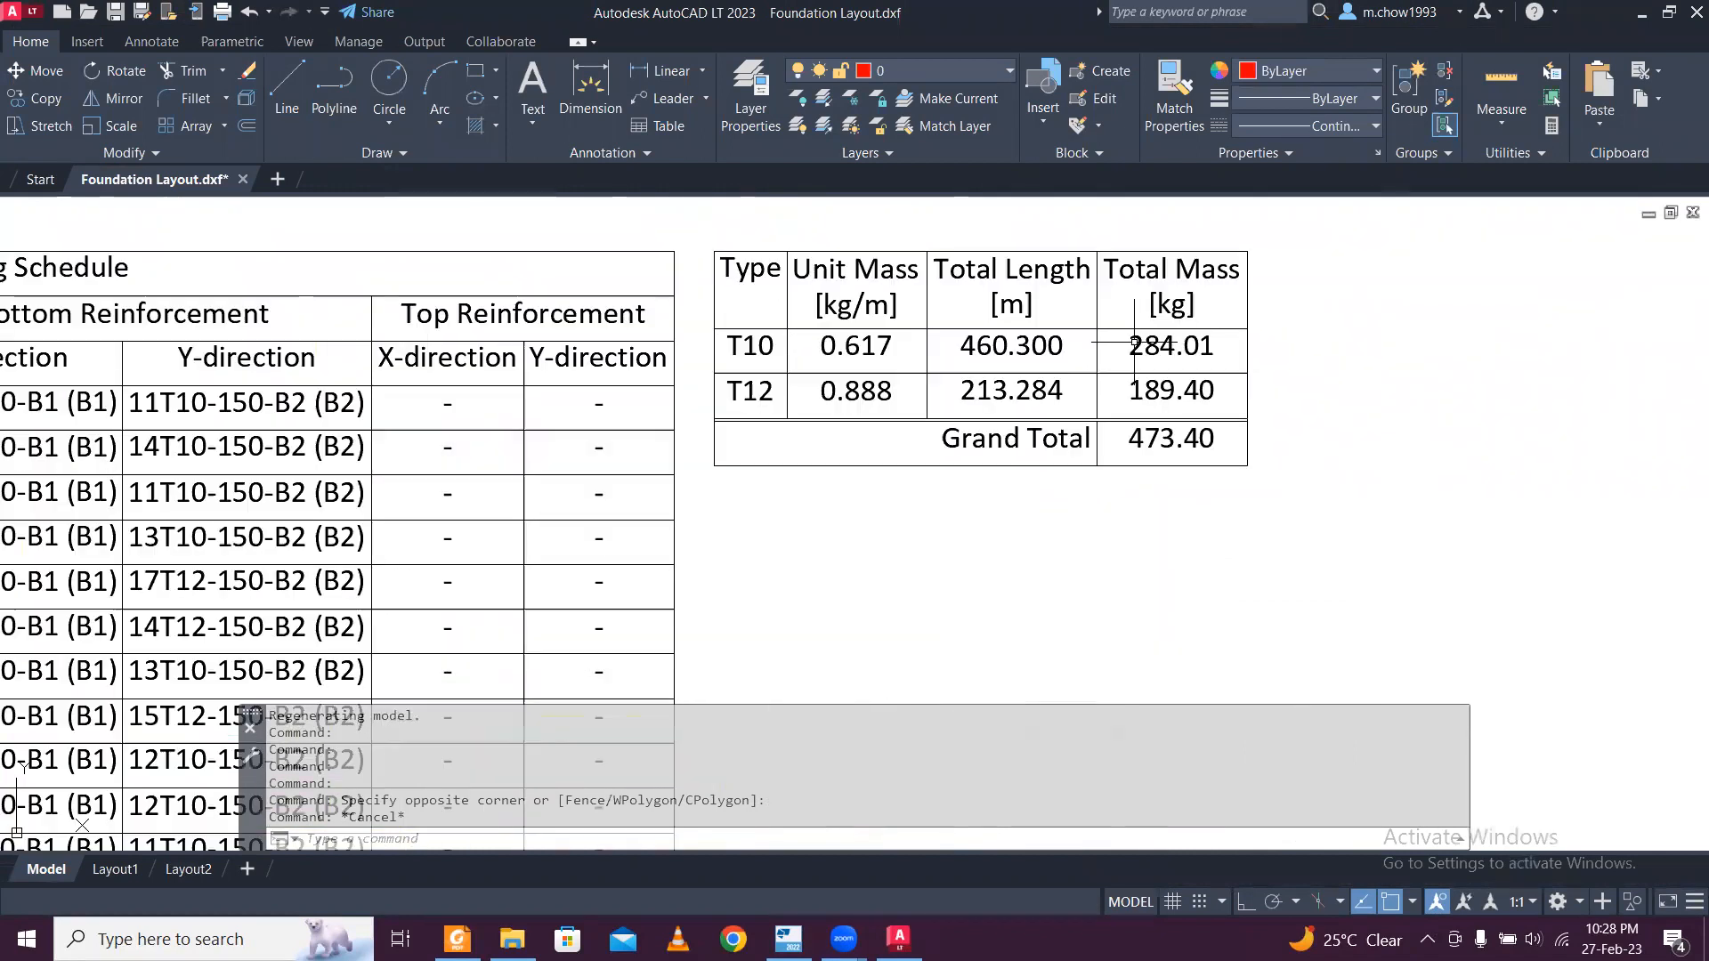
scroll(1133, 342, "up", 2)
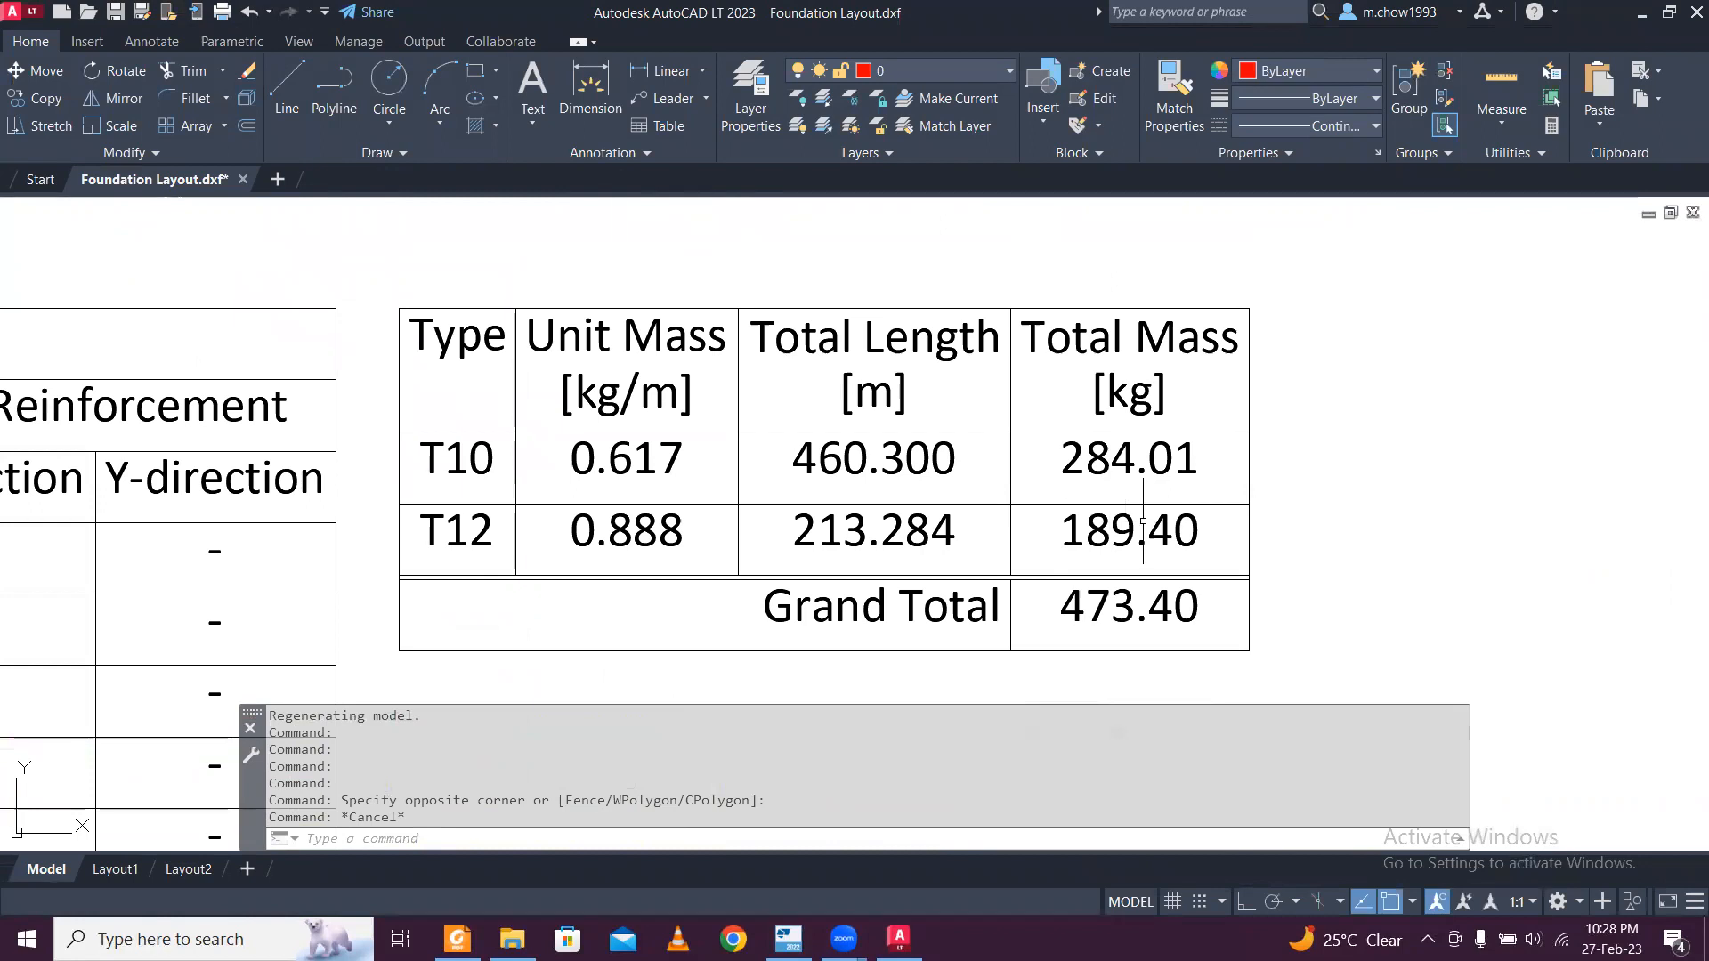
Close the Foundation Layout drawing without saving changes and switch back to Tekla Structural Designer.
scroll(1143, 522, "down", 2)
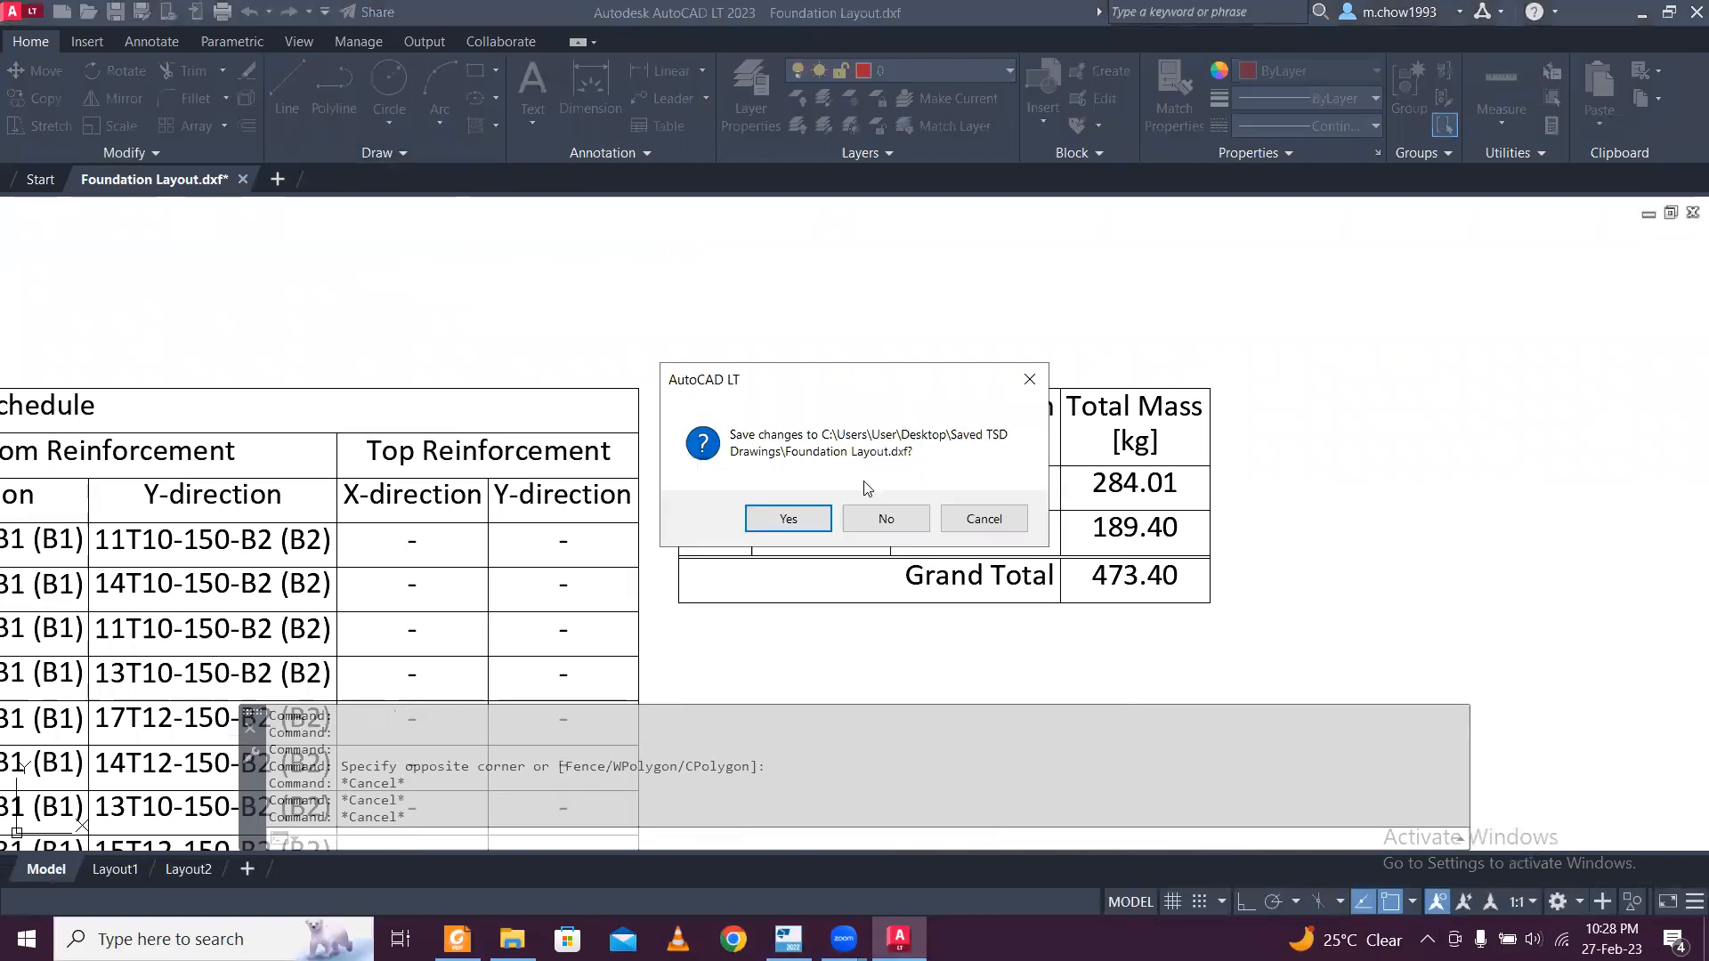
left_click(890, 519)
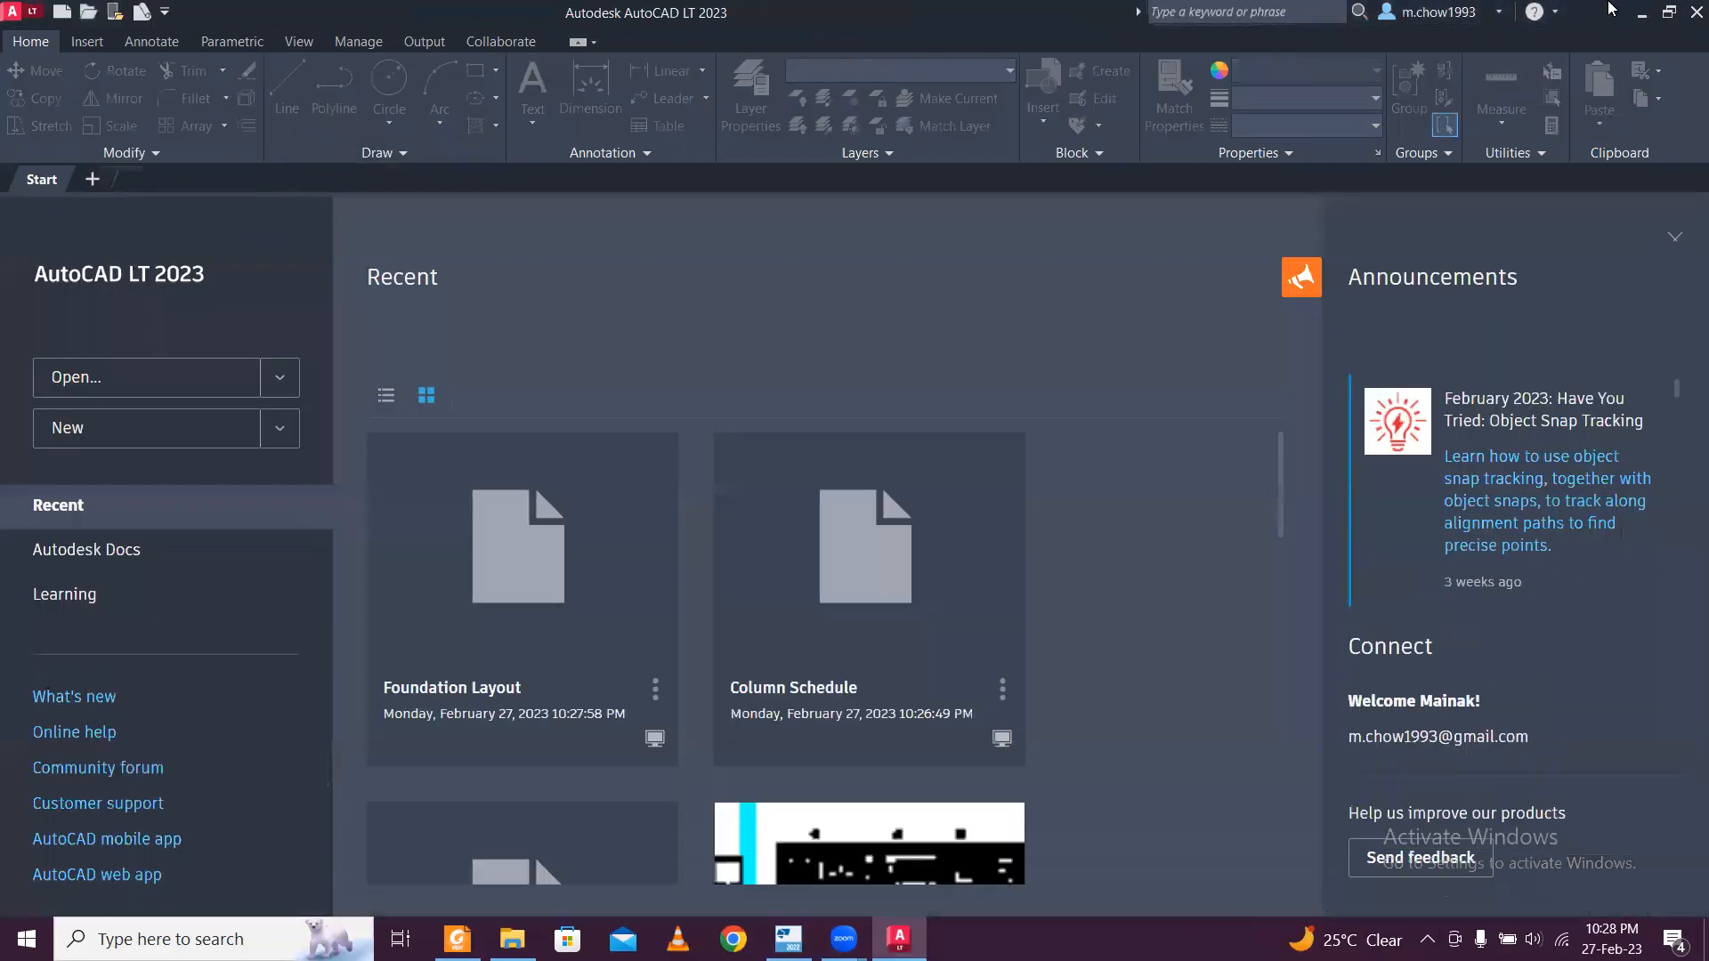
left_click(1639, 16)
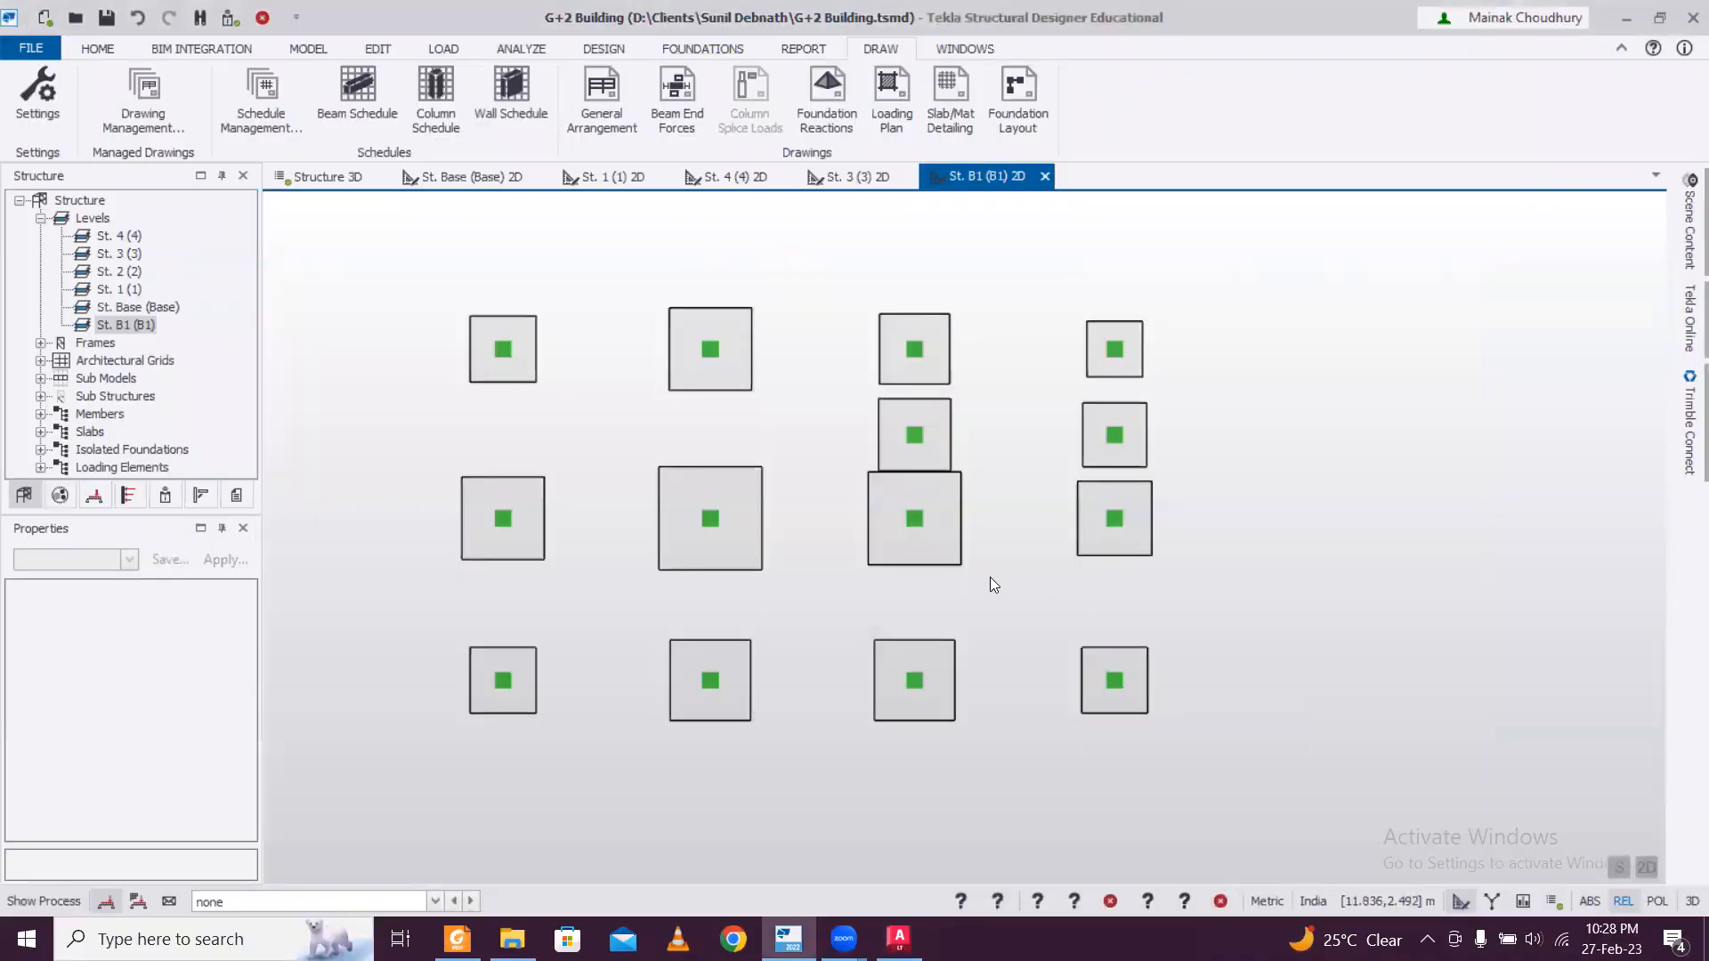
Start a General Arrangement DXF export of the St. Base (Base) 2D view without automatic file naming and browse for its output location.
left_click(490, 194)
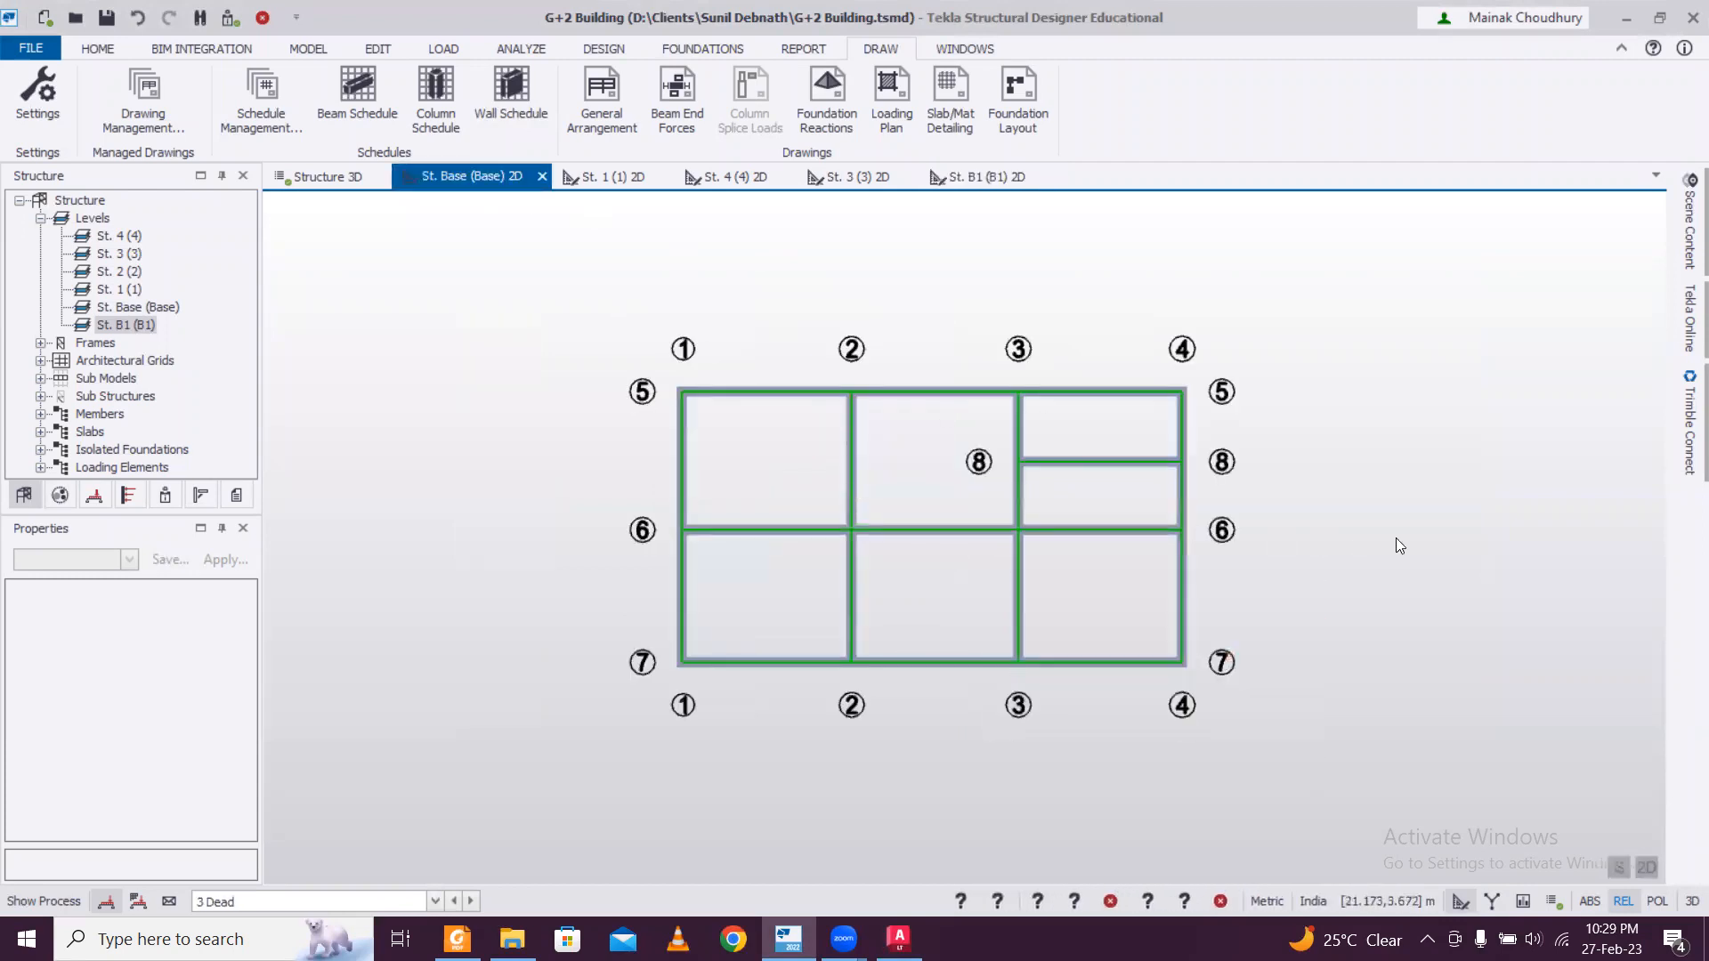
scroll(1347, 516, "up", 2)
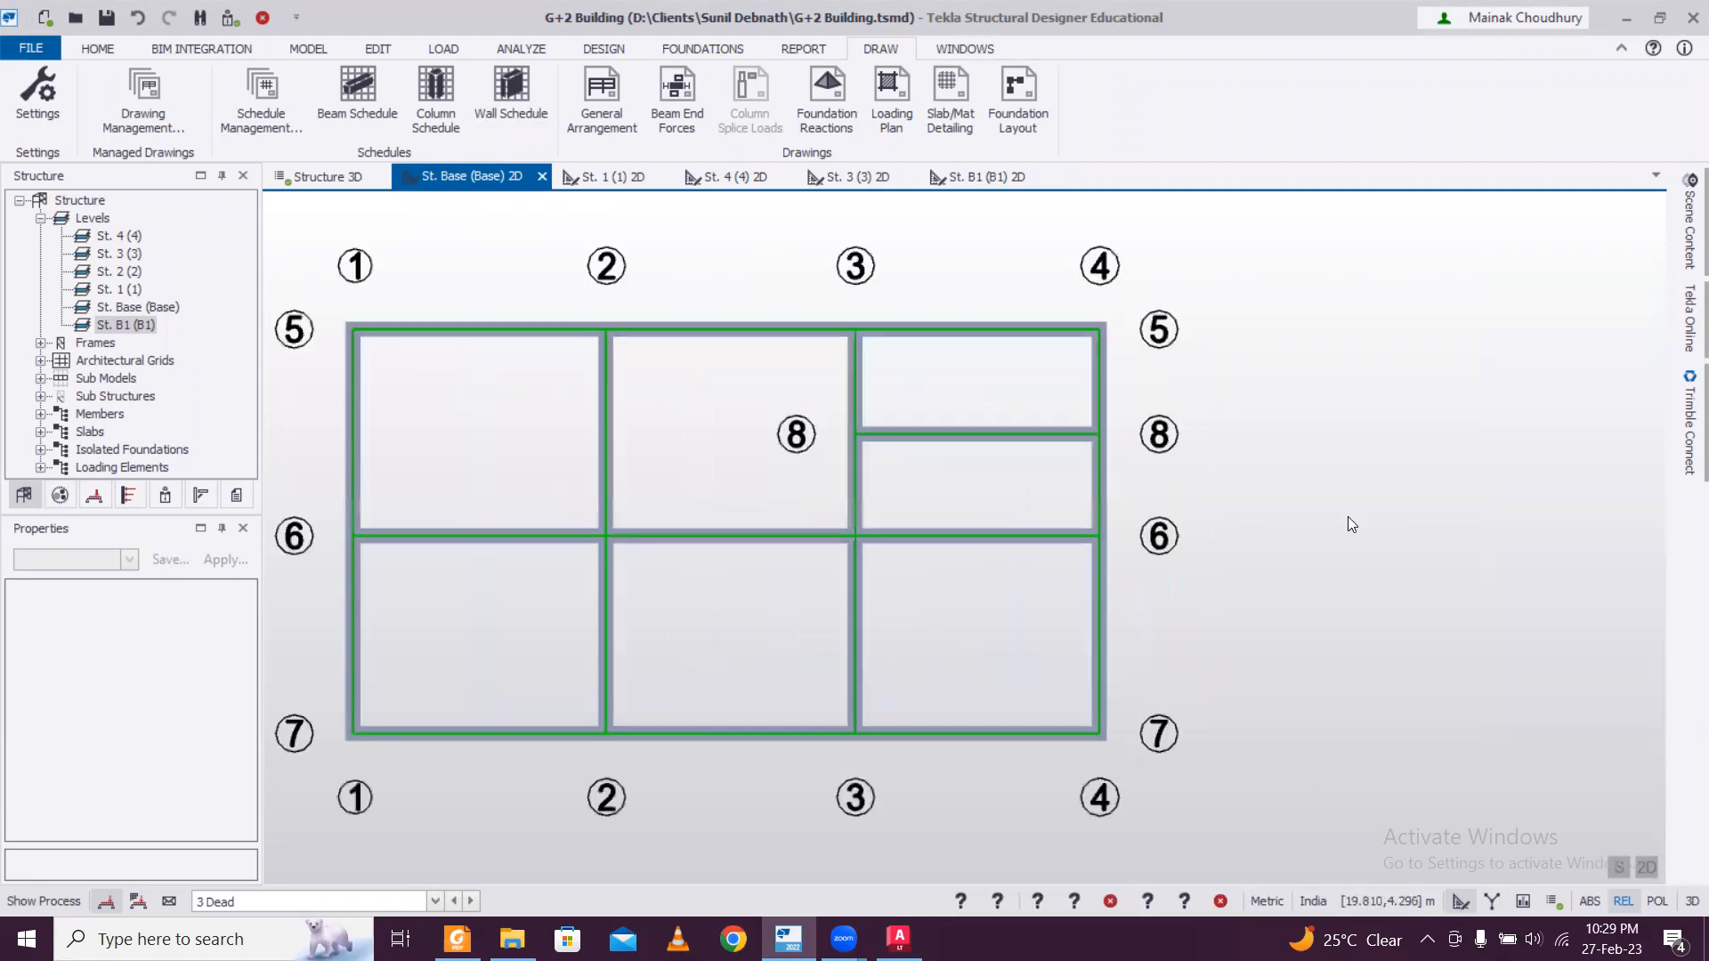
scroll(1348, 523, "up", 1)
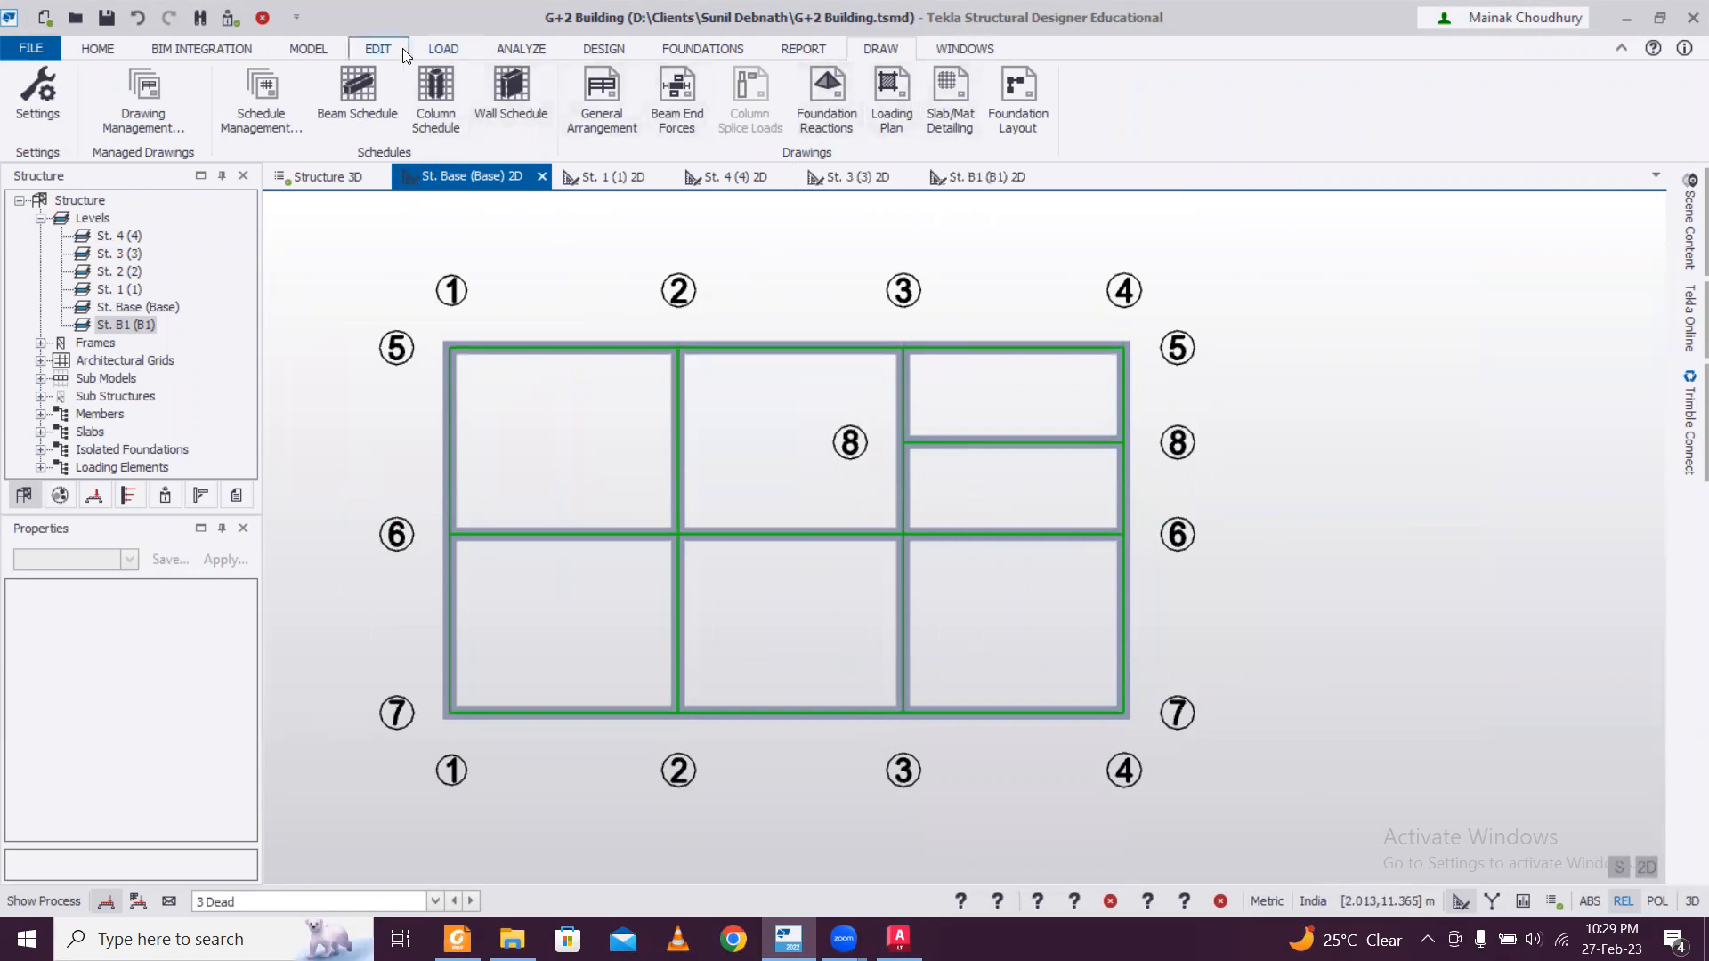
left_click(623, 89)
left_click(634, 351)
left_click(975, 380)
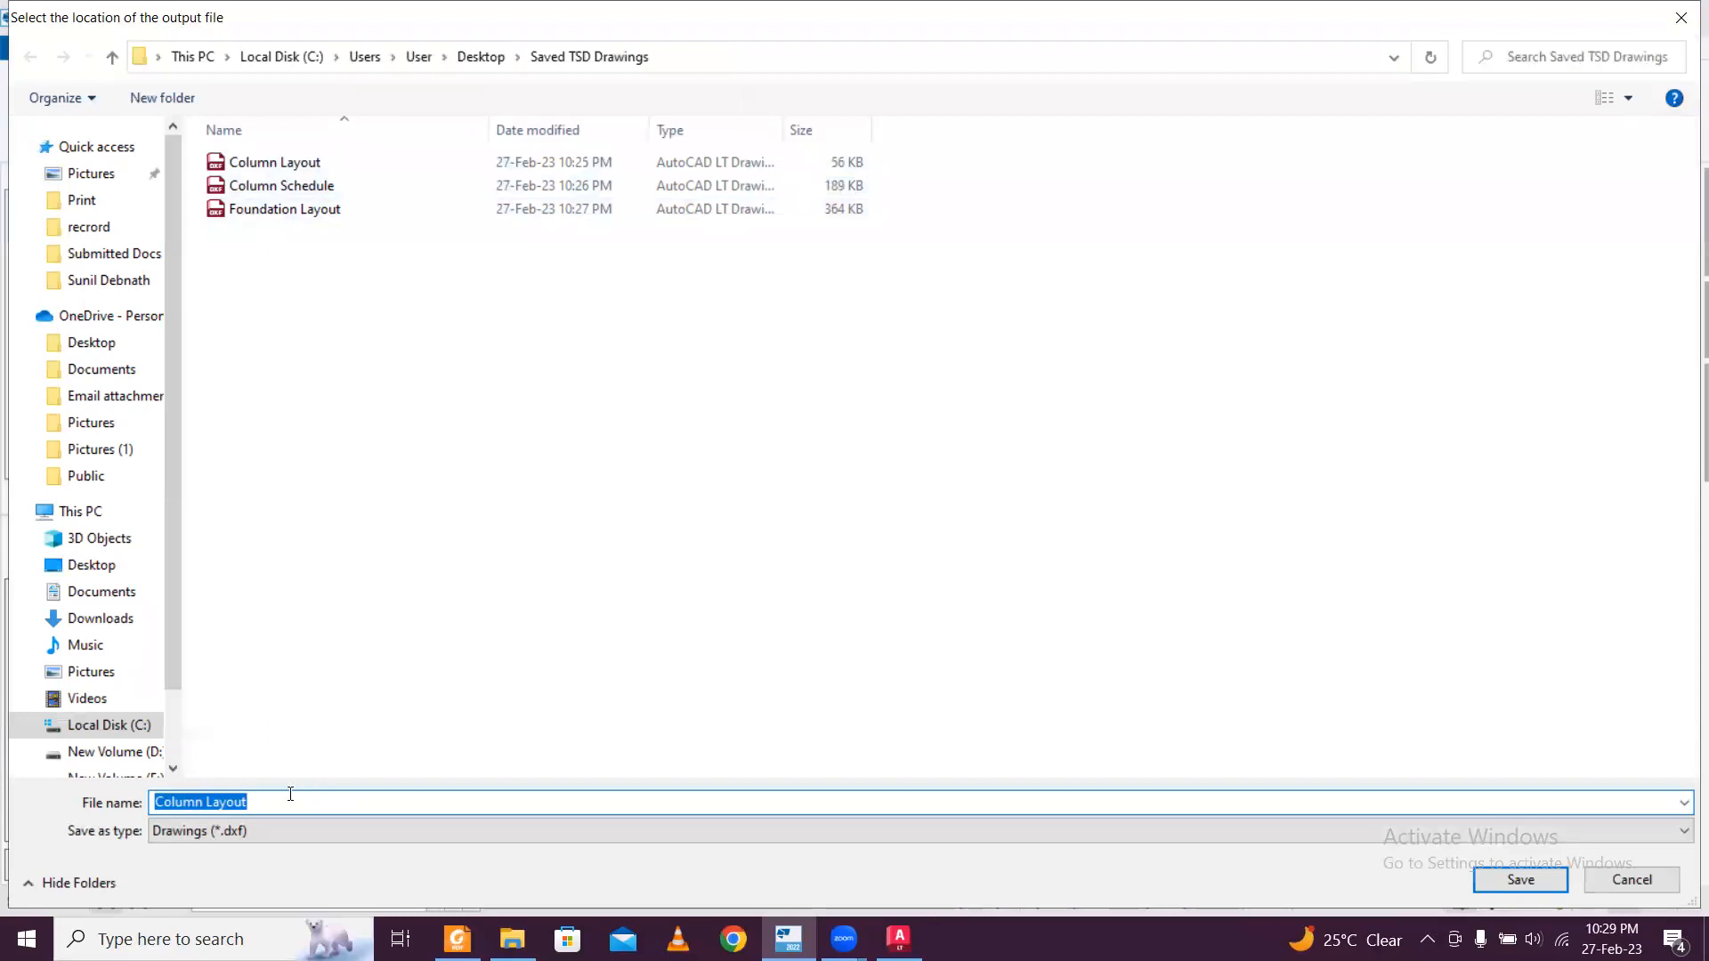
Set the output file to "Beam Layout" in Desktop\Saved TSD Drawings and export the drawing to AutoCAD.
type("Bea")
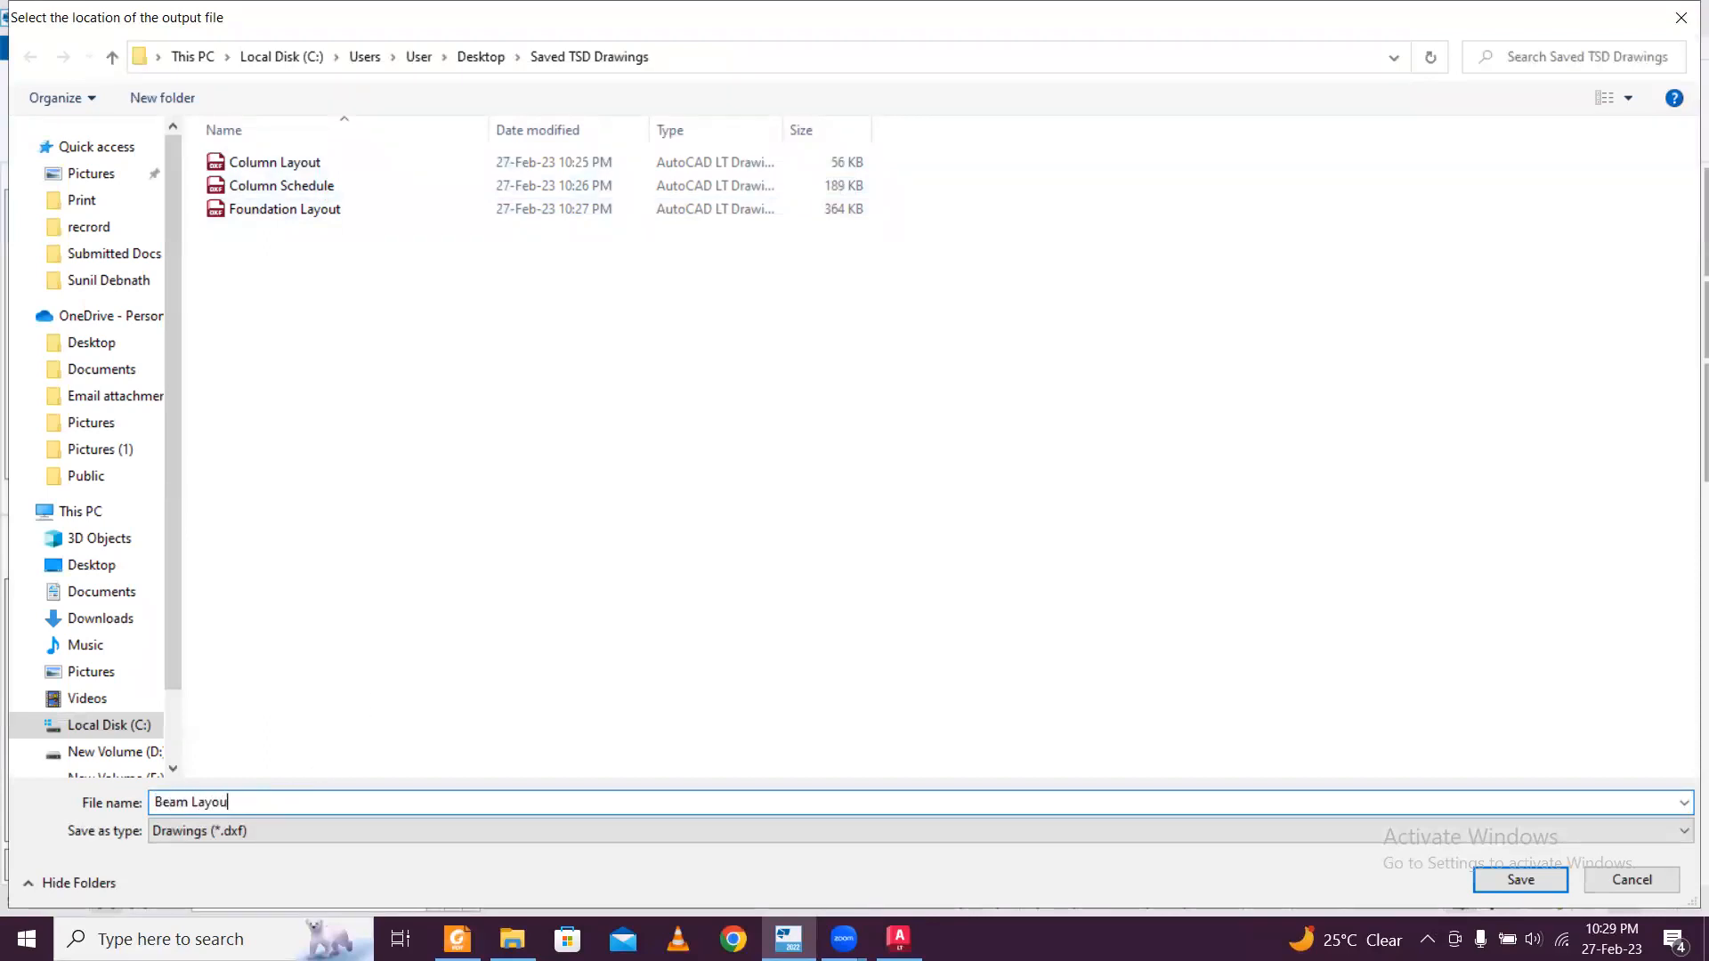
left_click(1522, 882)
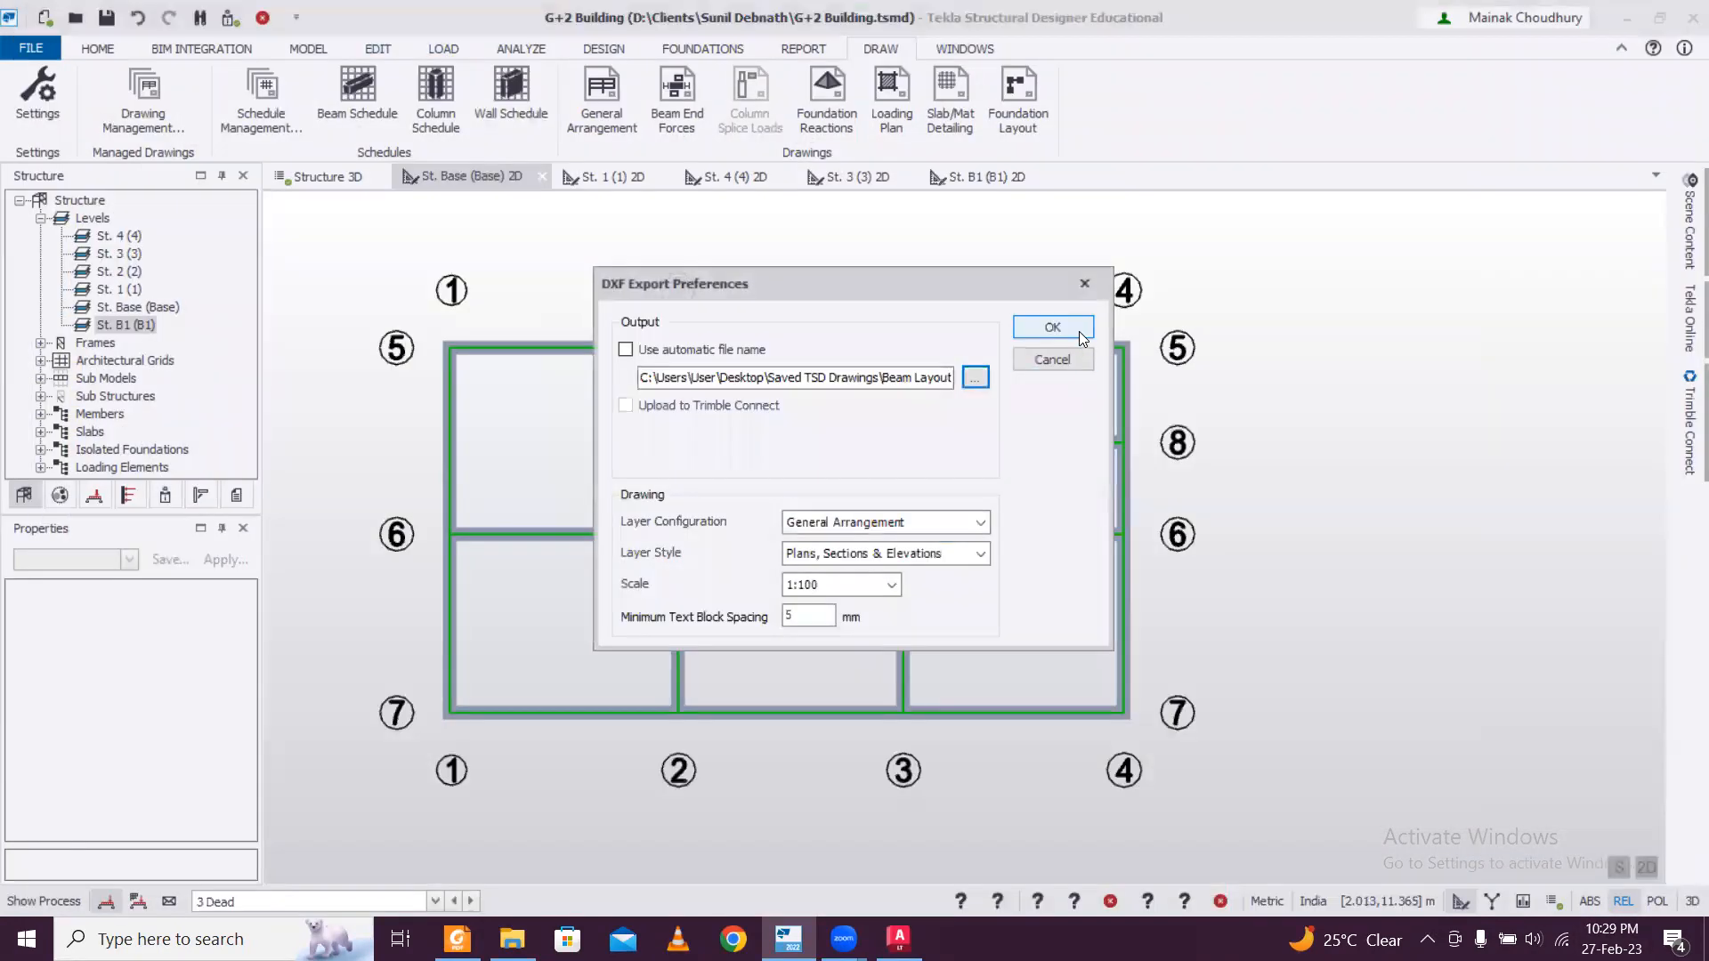
left_click(1052, 327)
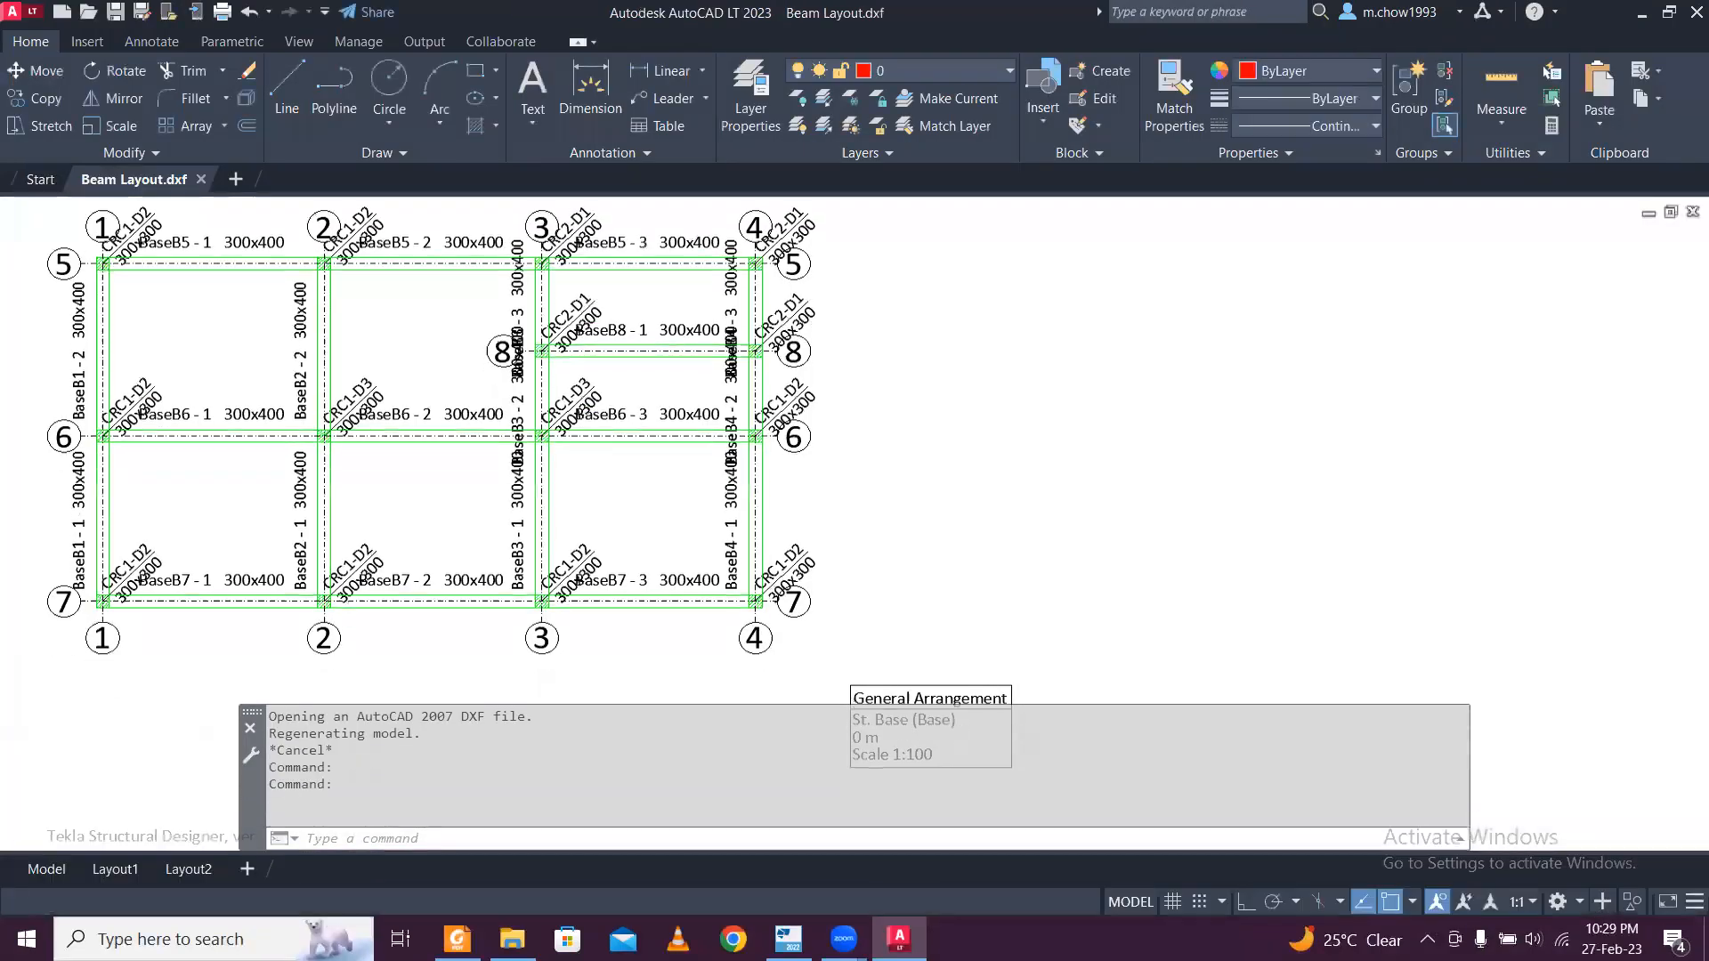
Check the width of beam BaseB5 - 1 in the Beam Layout drawing with a temporary linear dimension across its edges.
scroll(380, 375, "down", 4)
scroll(437, 316, "up", 6)
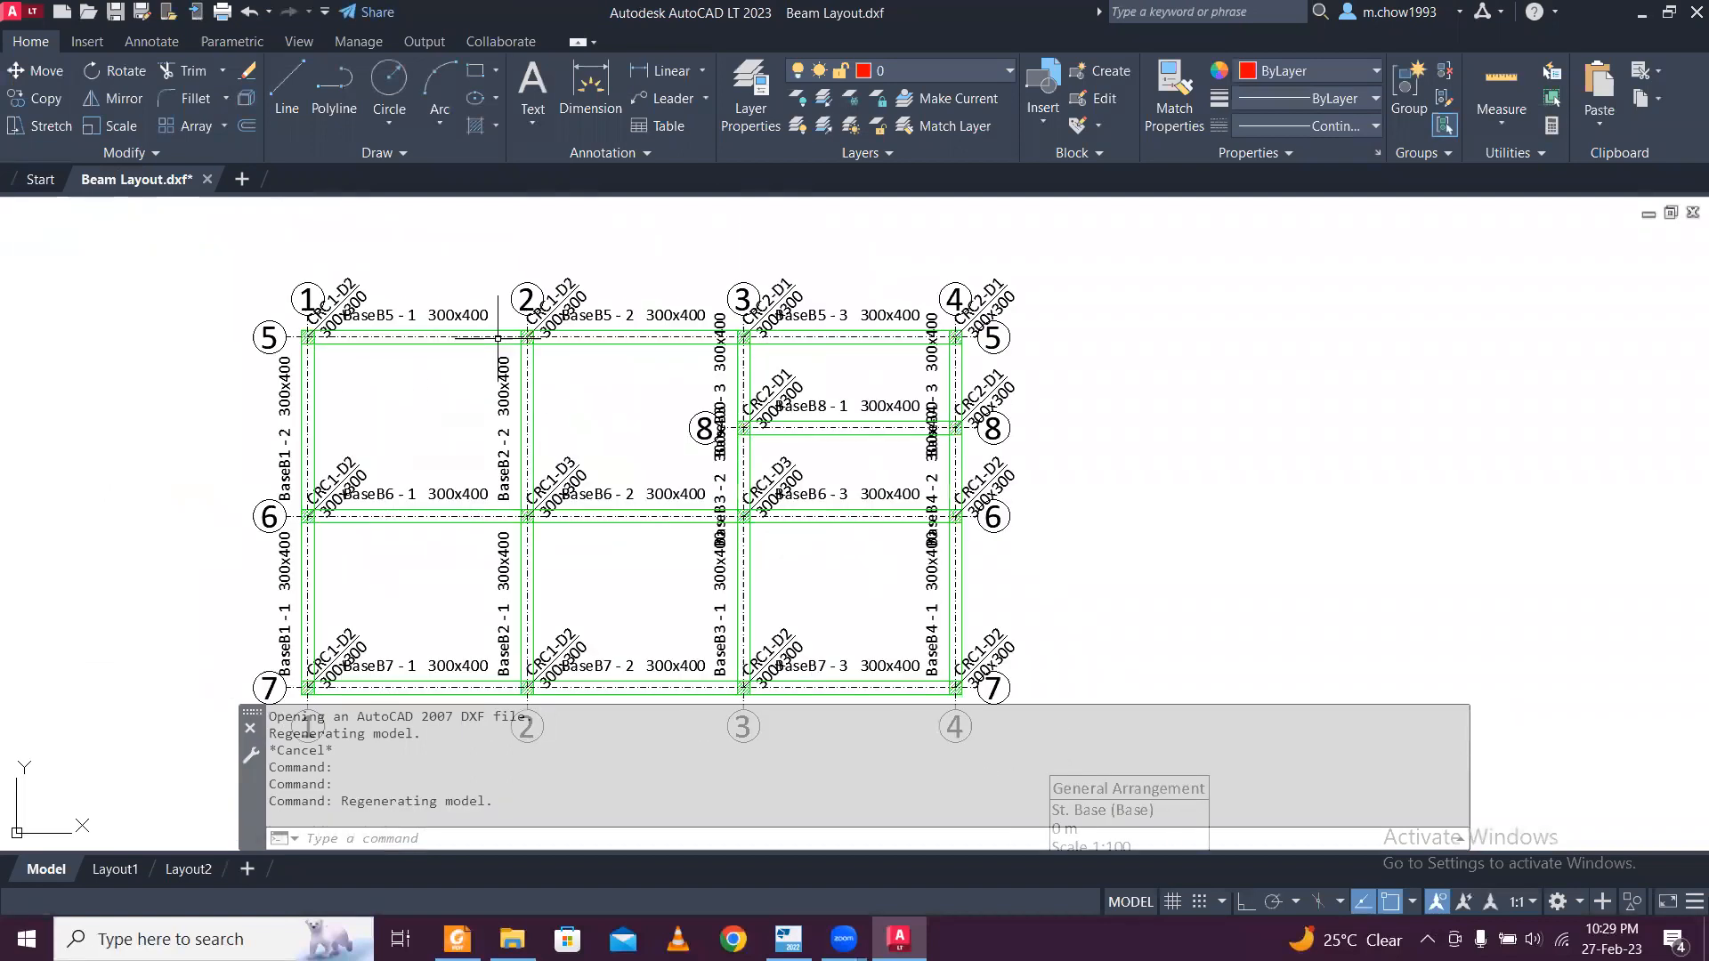
scroll(437, 316, "up", 2)
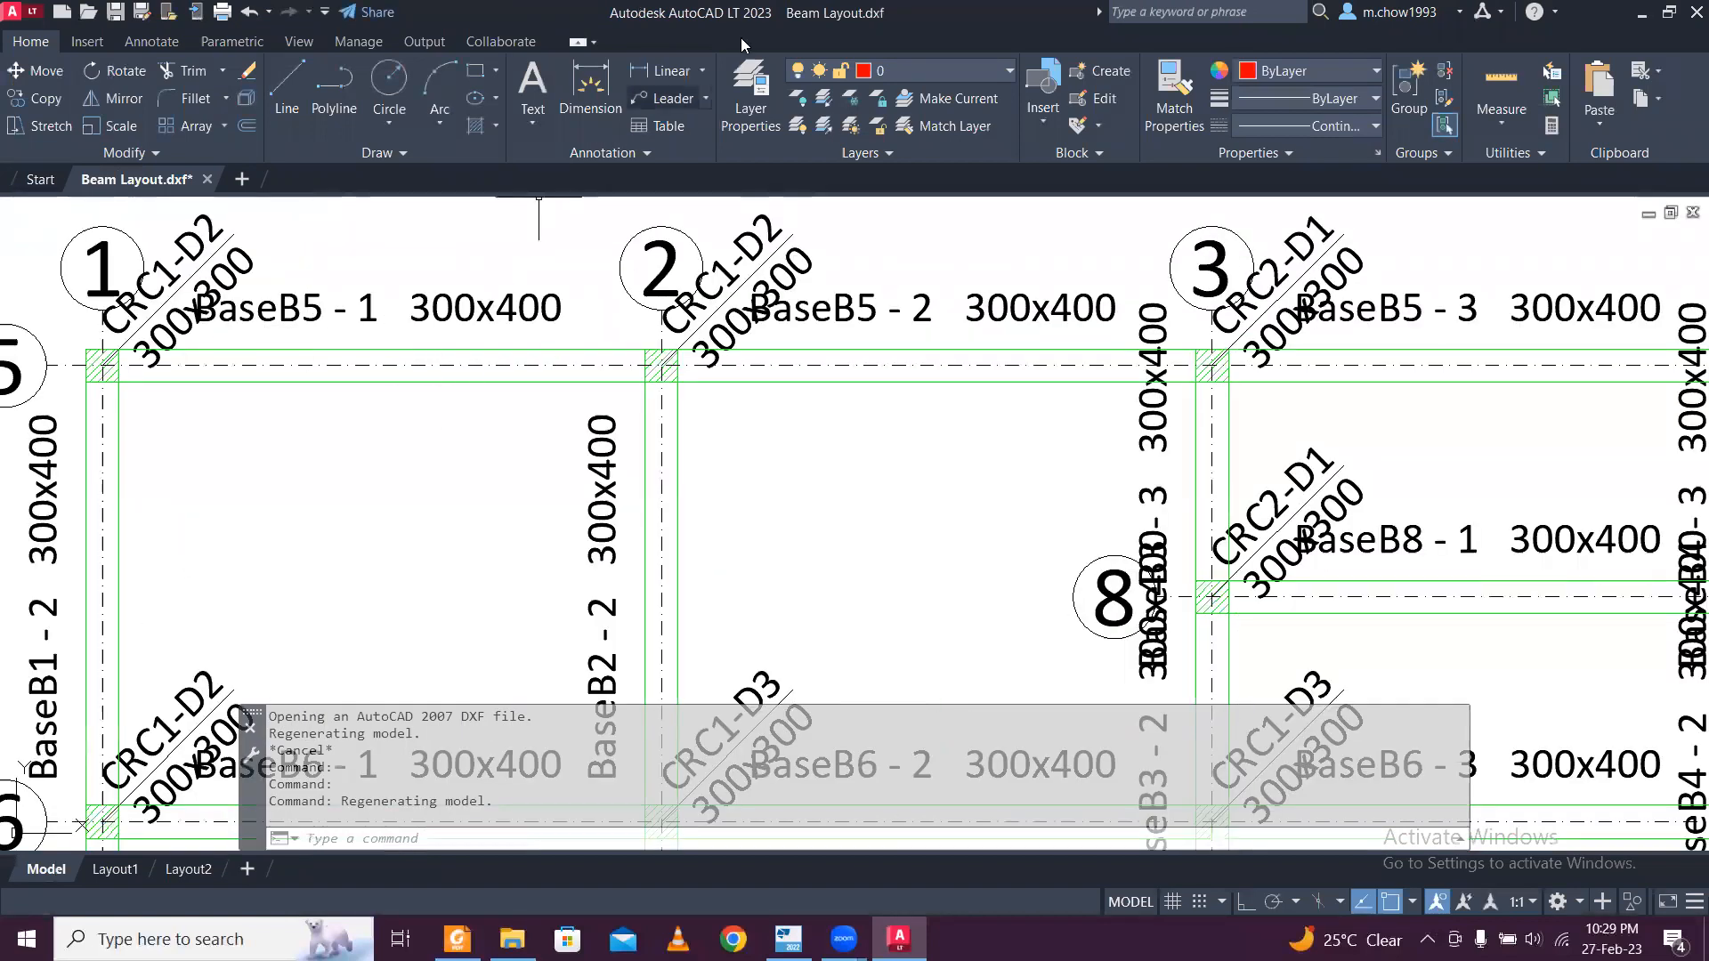
left_click(664, 70)
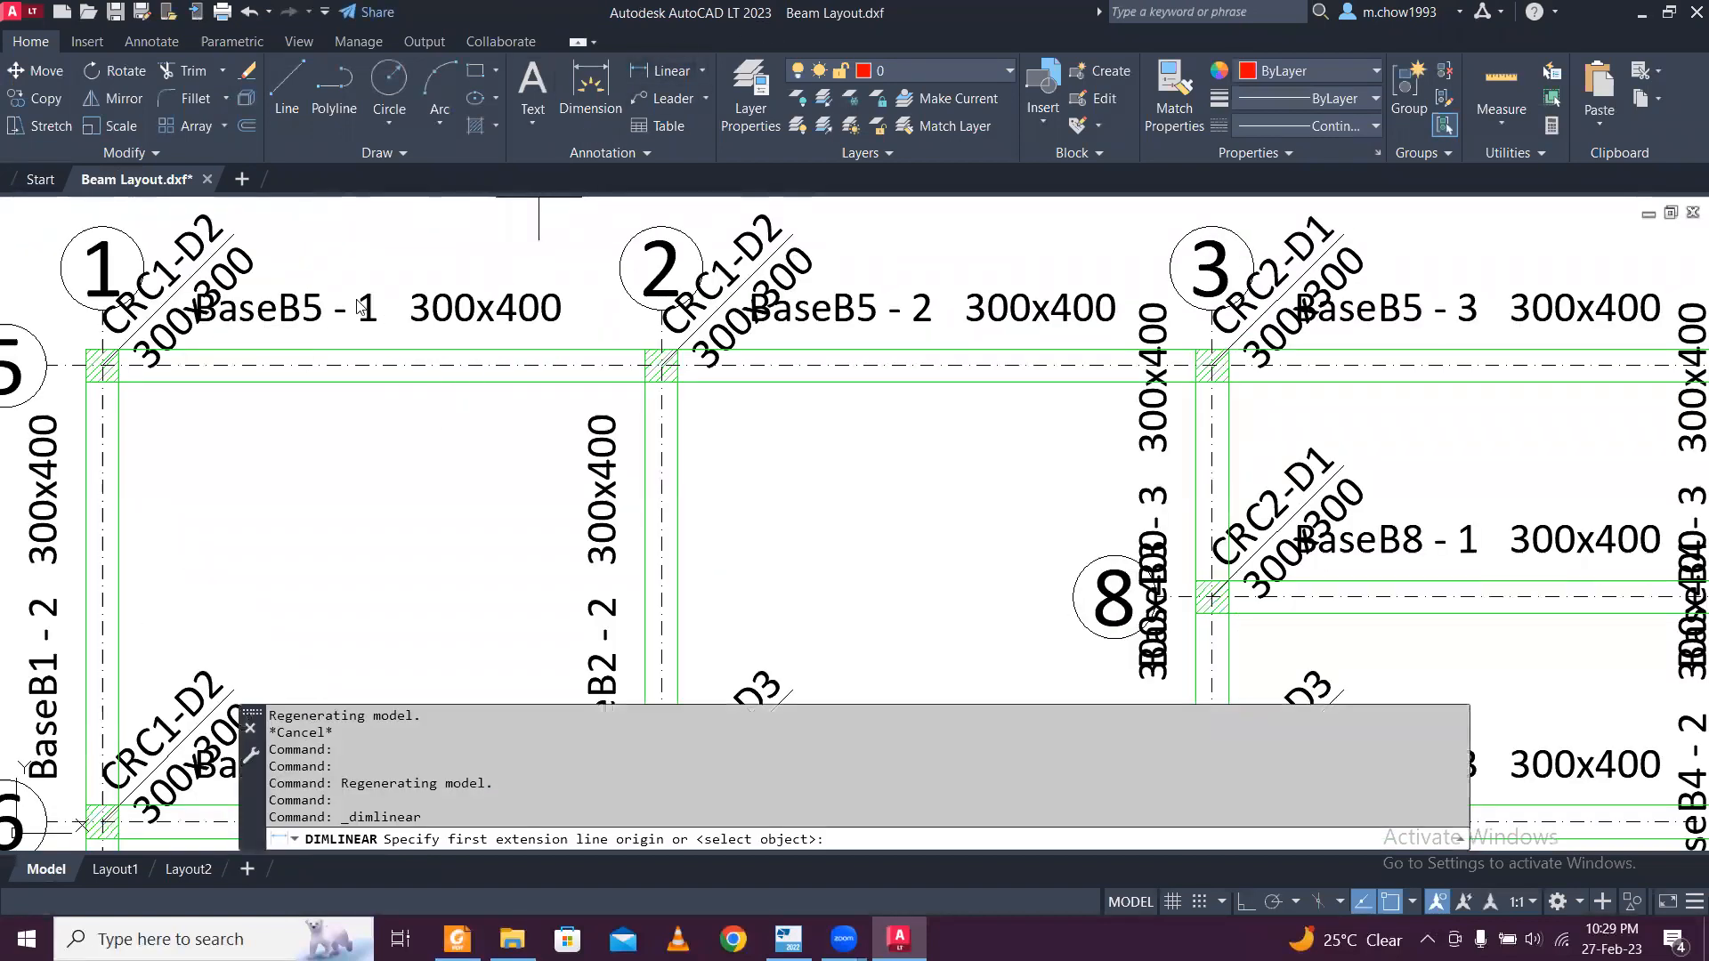
left_click(381, 365)
left_click(382, 378)
scroll(383, 377, "up", 4)
scroll(383, 378, "up", 5)
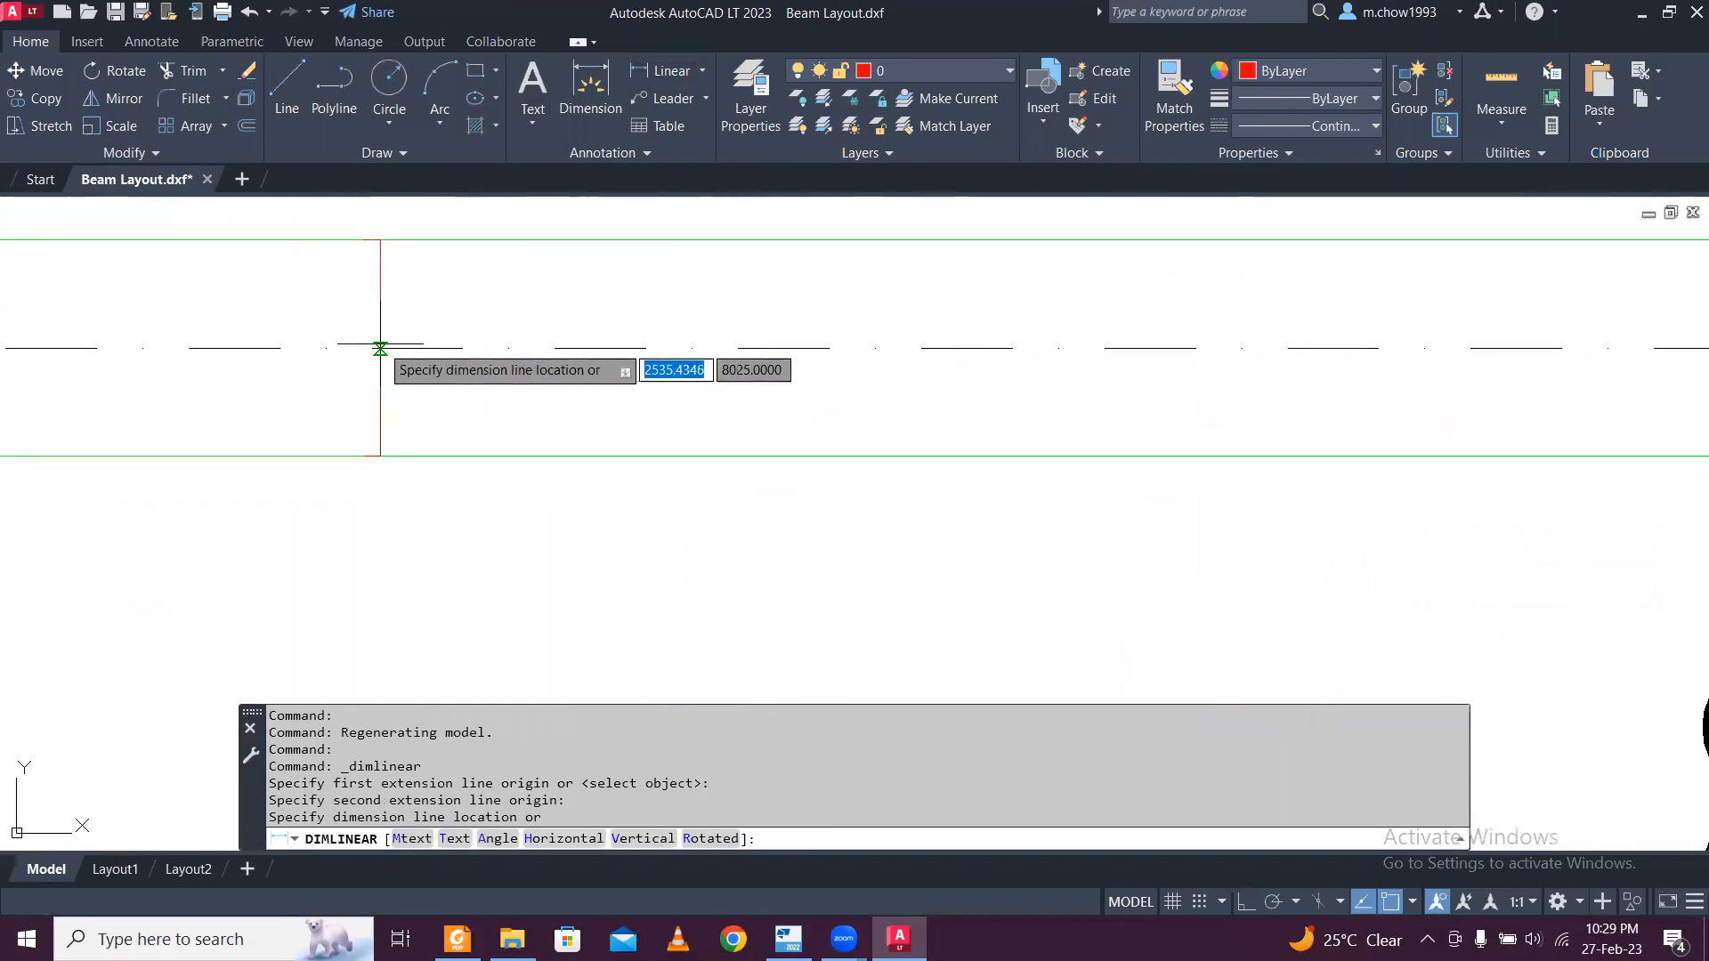
scroll(342, 438, "up", 6)
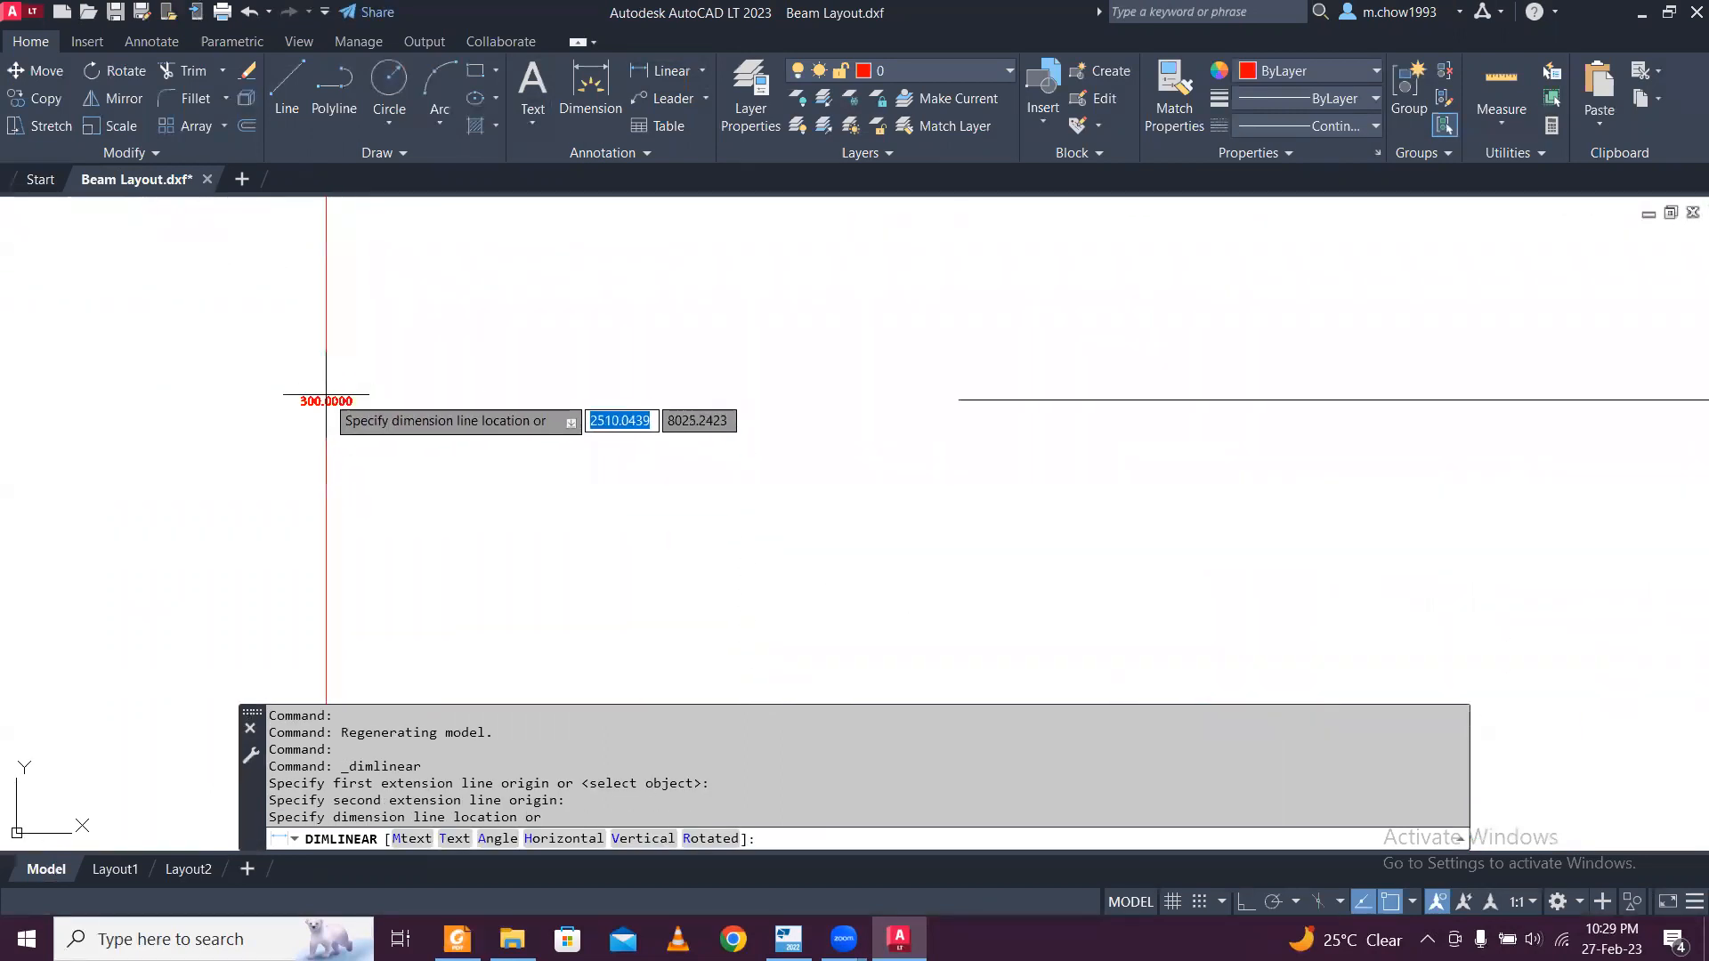
scroll(322, 414, "down", 3)
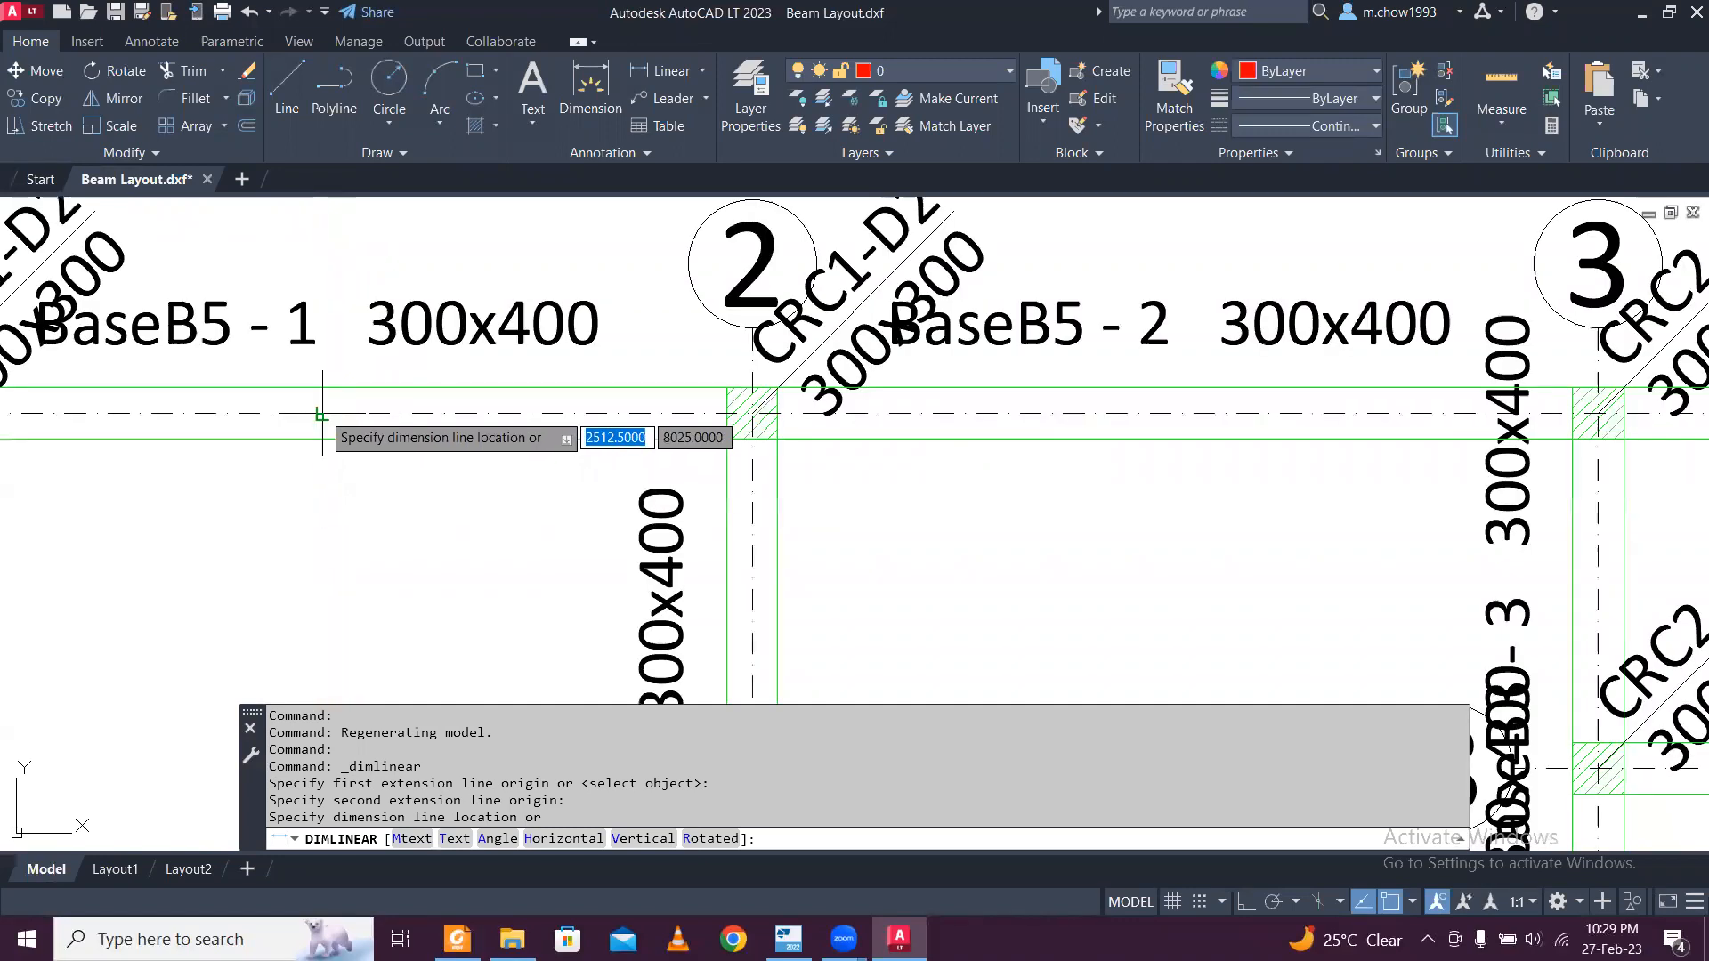
key("Escape")
View the whole Beam Layout plan and switch back to Tekla Structural Designer.
scroll(400, 405, "down", 6)
middle_click_drag(426, 387, 459, 318)
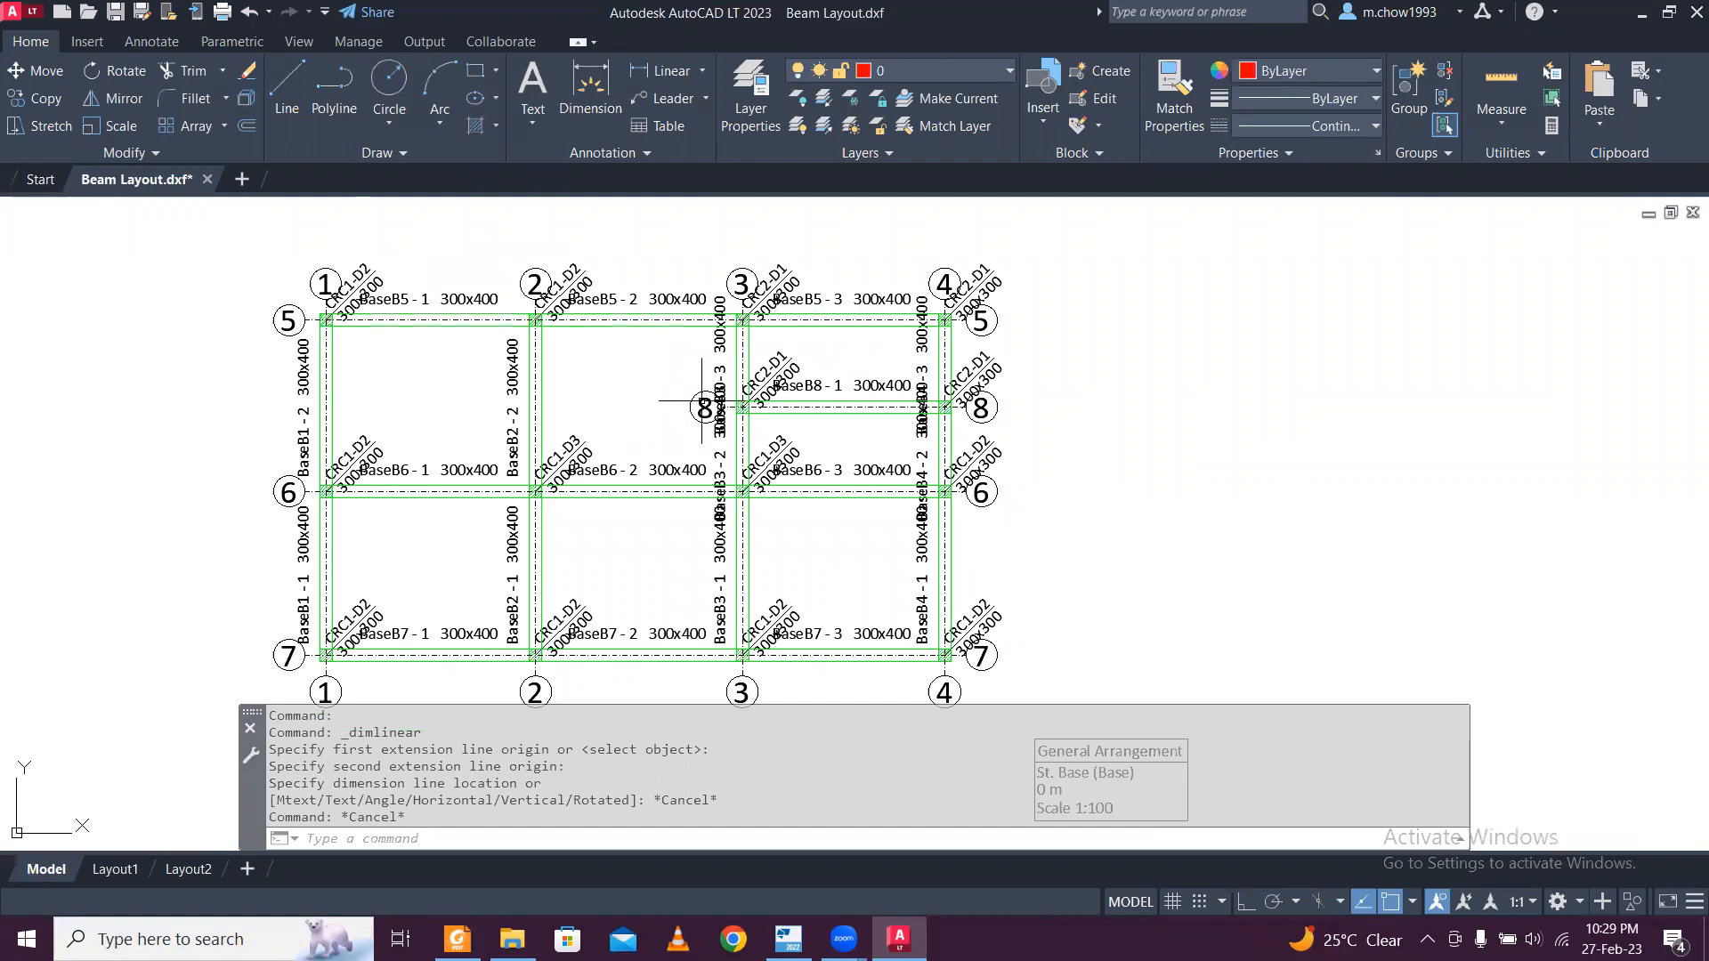
left_click(1643, 14)
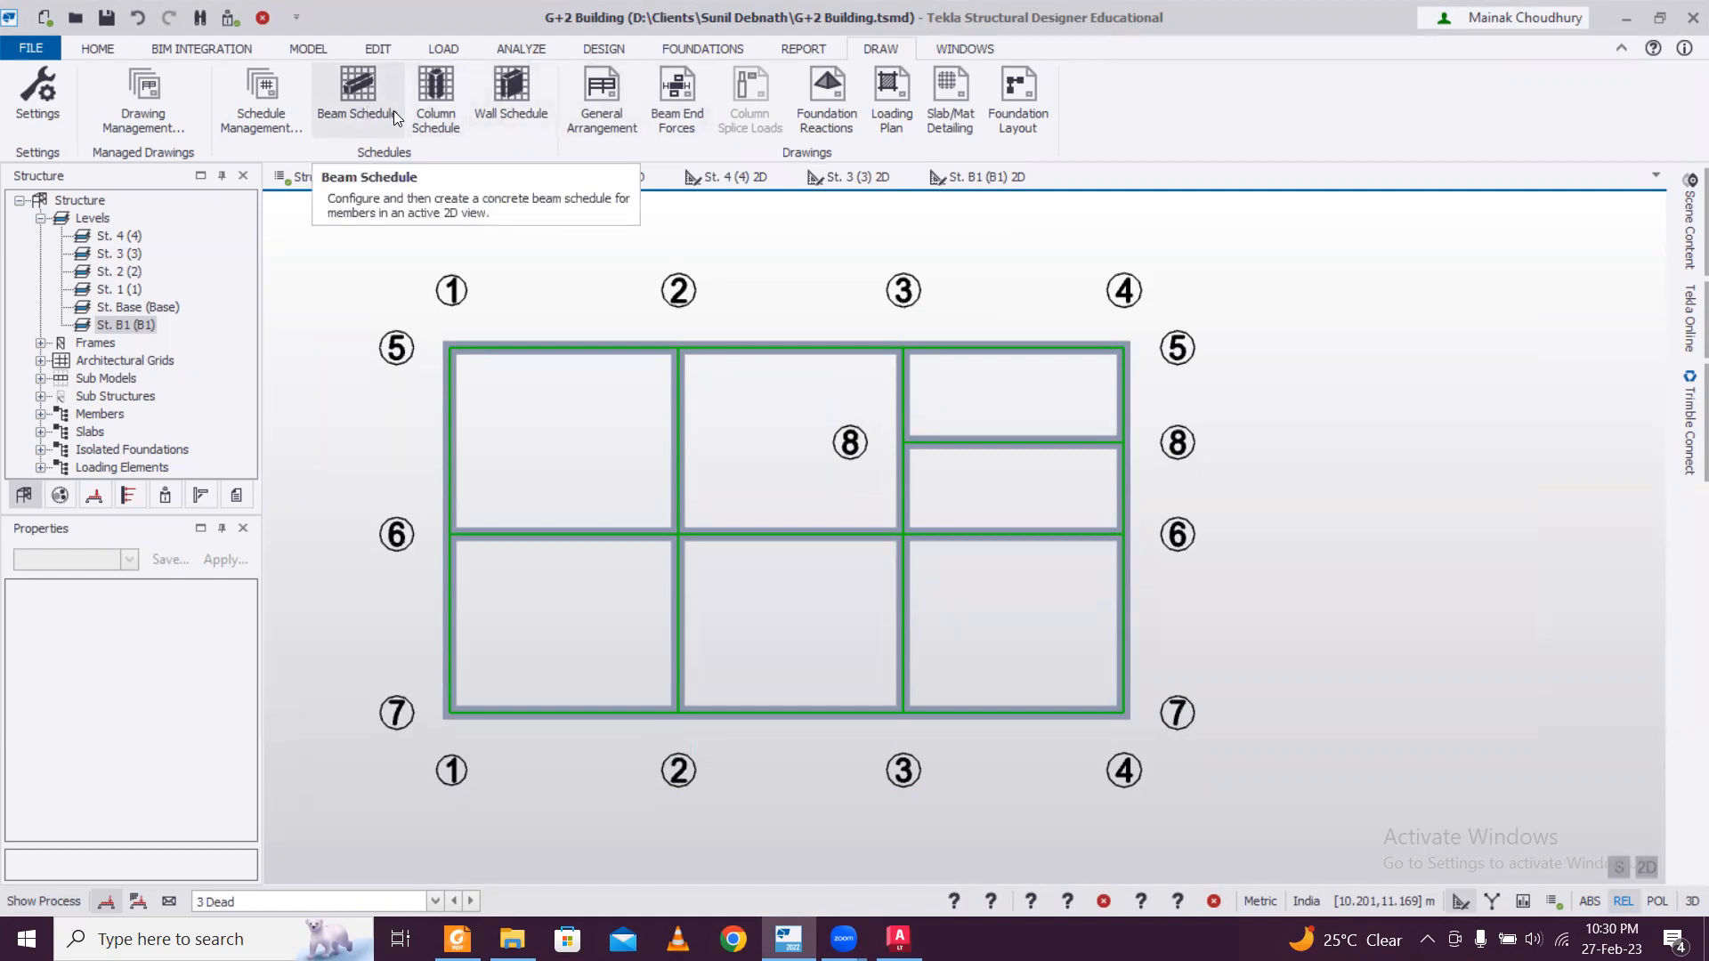
Start a Beam Schedule DXF export of the St. Base (Base) 2D view without automatic file naming and browse to Desktop\Saved TSD Drawings.
left_click(363, 93)
left_click(626, 349)
left_click(975, 381)
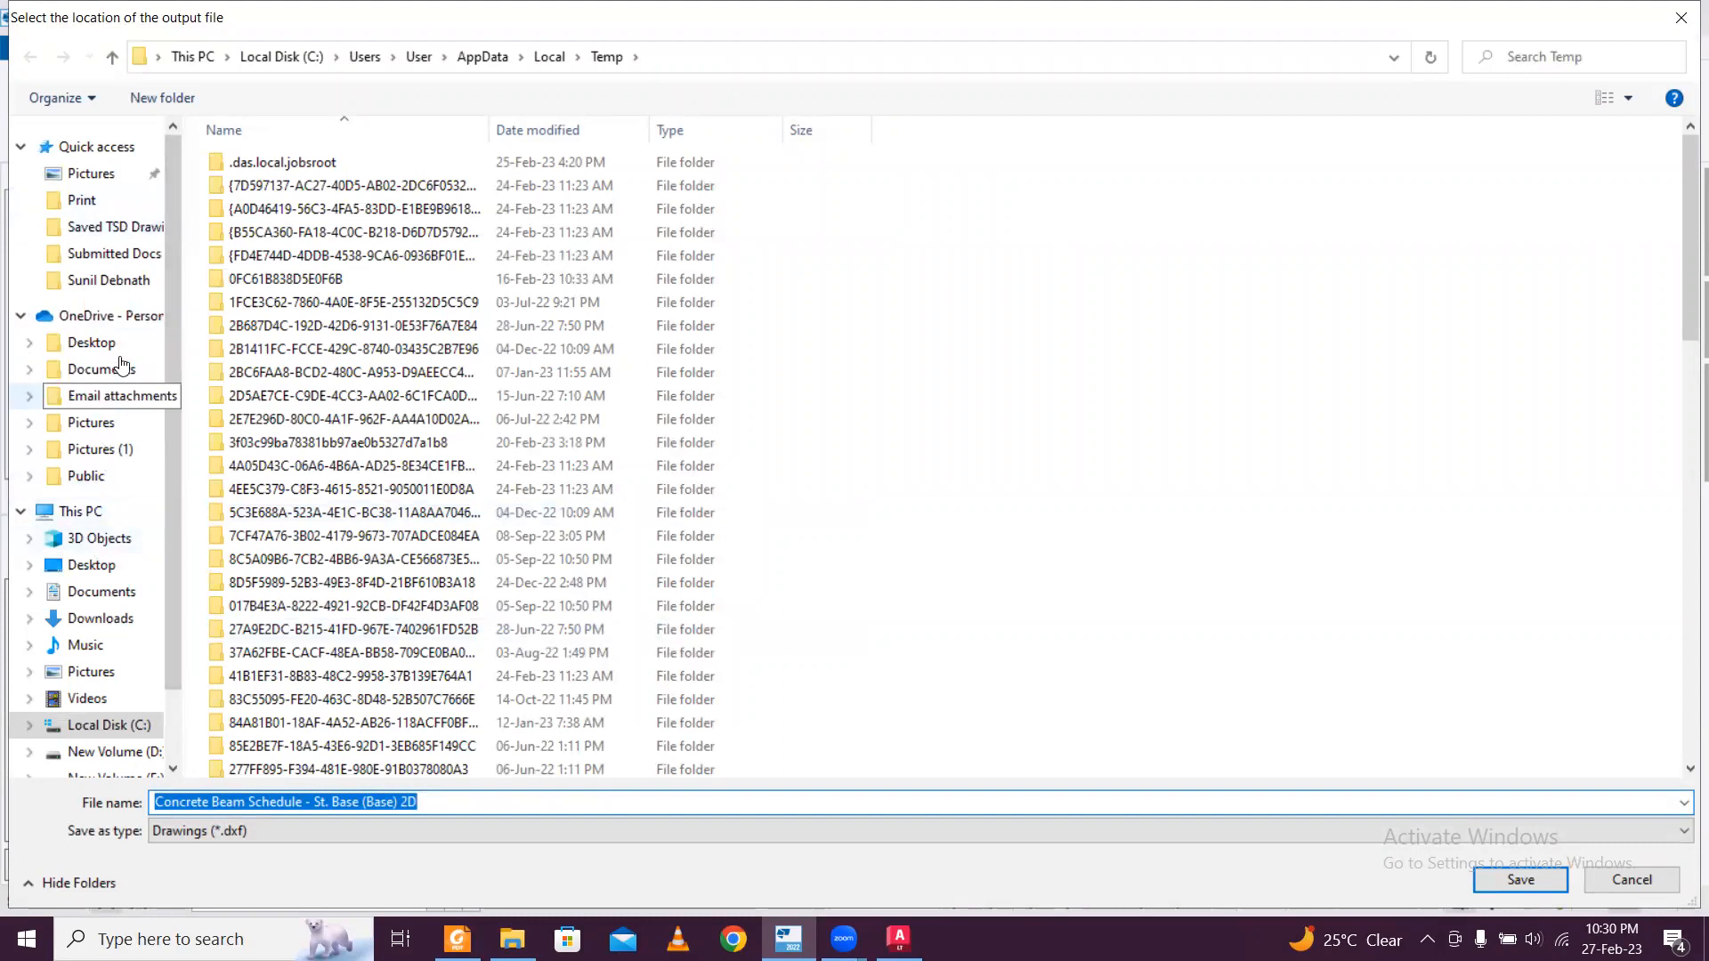
left_click(91, 343)
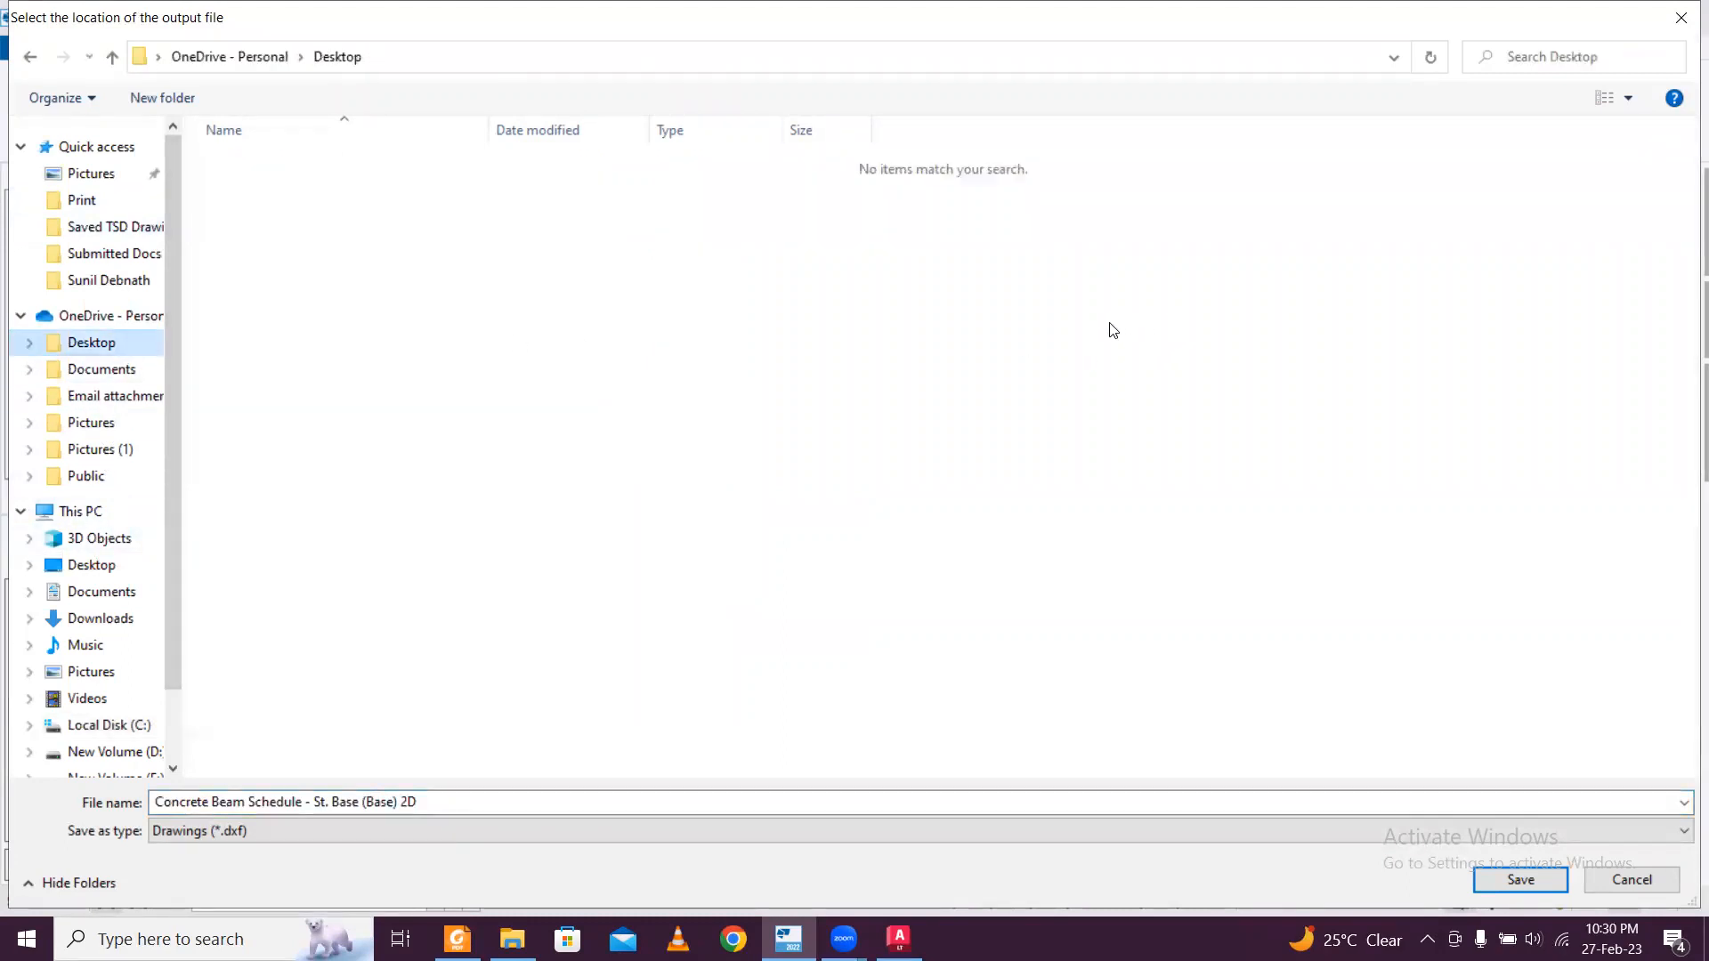
left_click(102, 564)
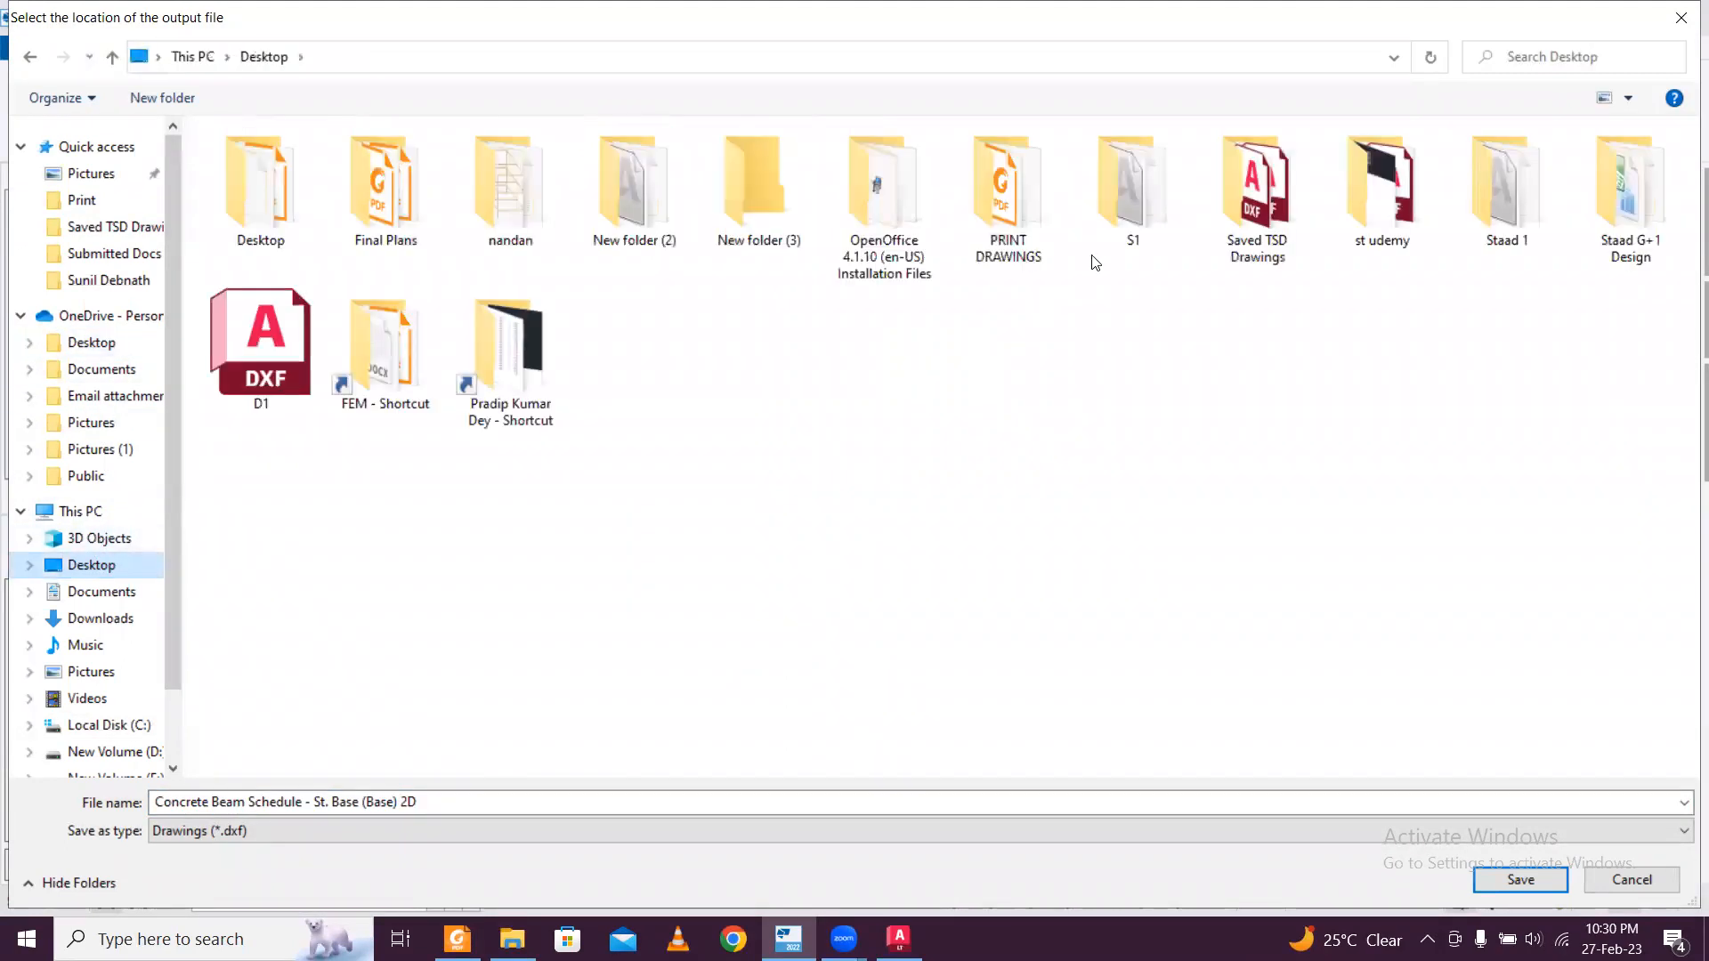
double_click(1286, 245)
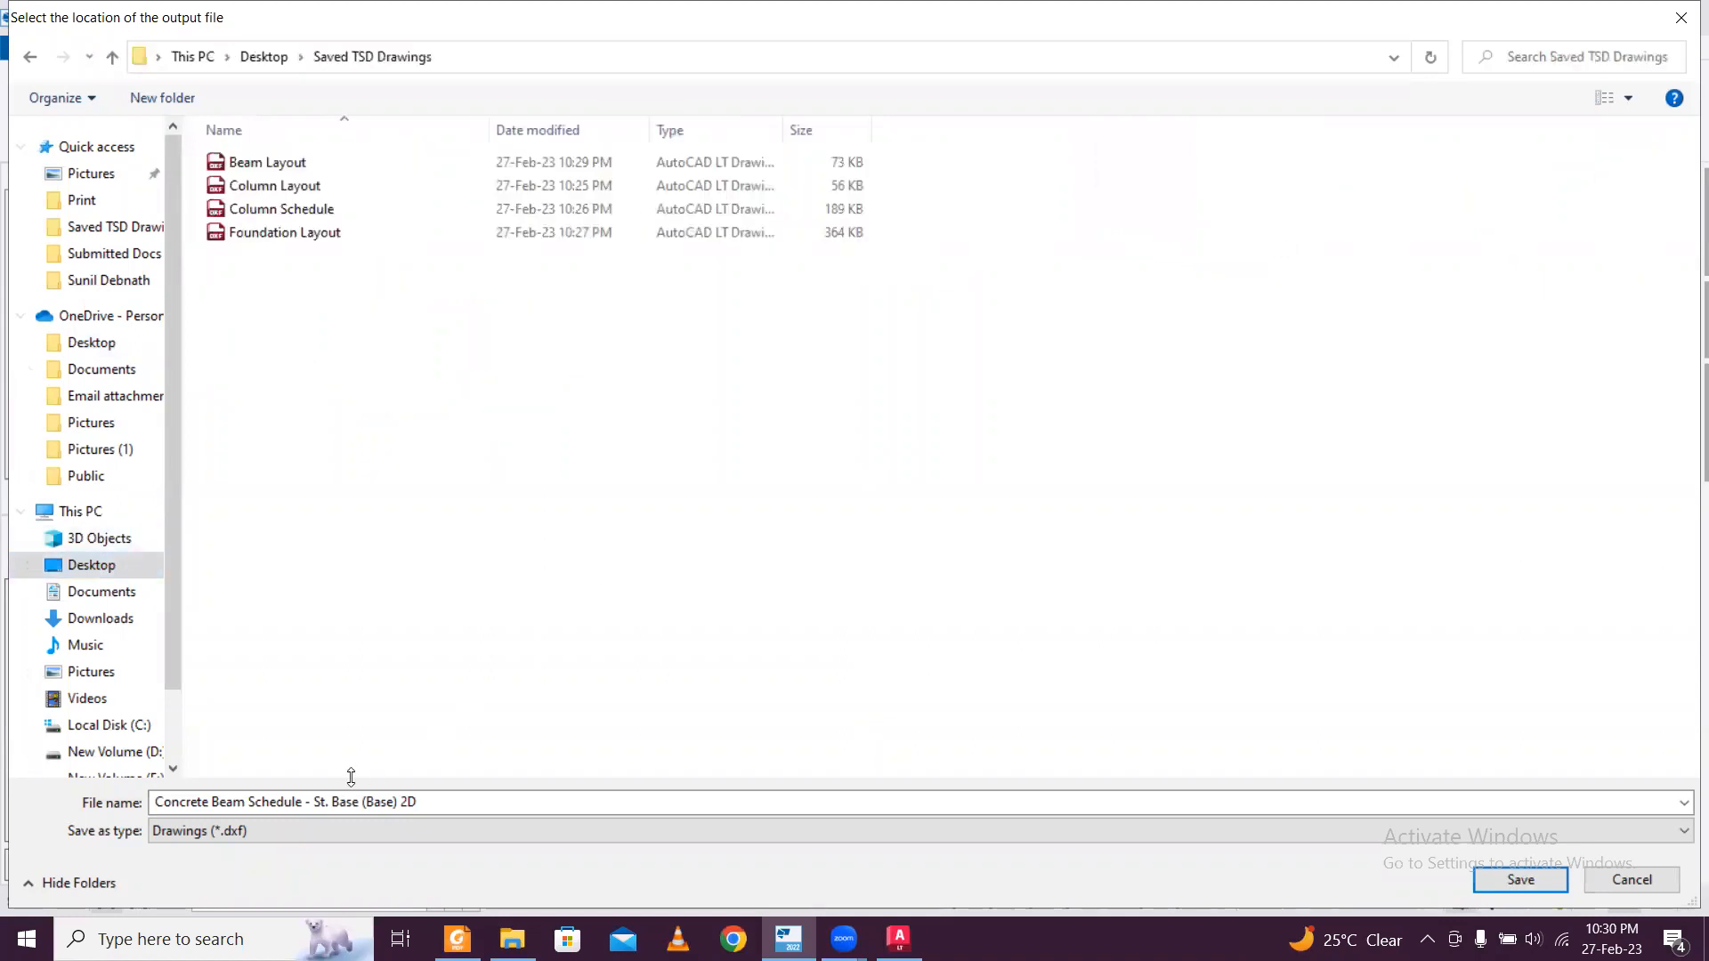
Name the output file "Beam Schedule PB" and export the beam schedule to AutoCAD.
double_click(217, 804)
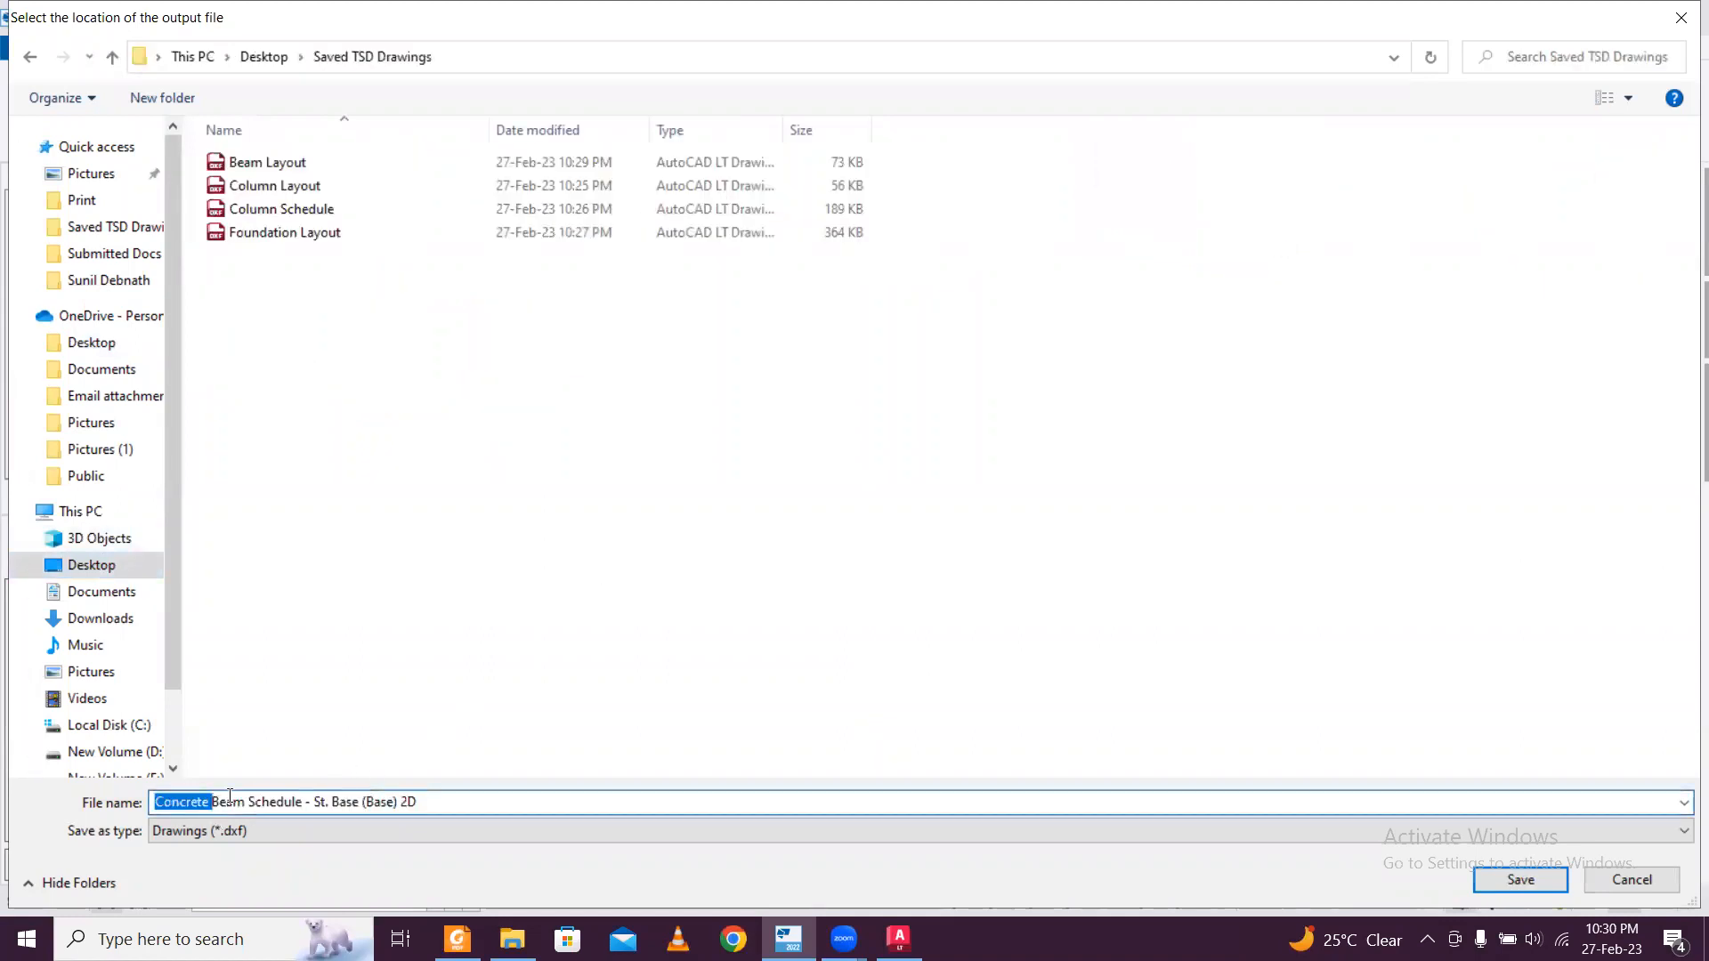
key("BackSpace")
left_click_drag(365, 802, 276, 803)
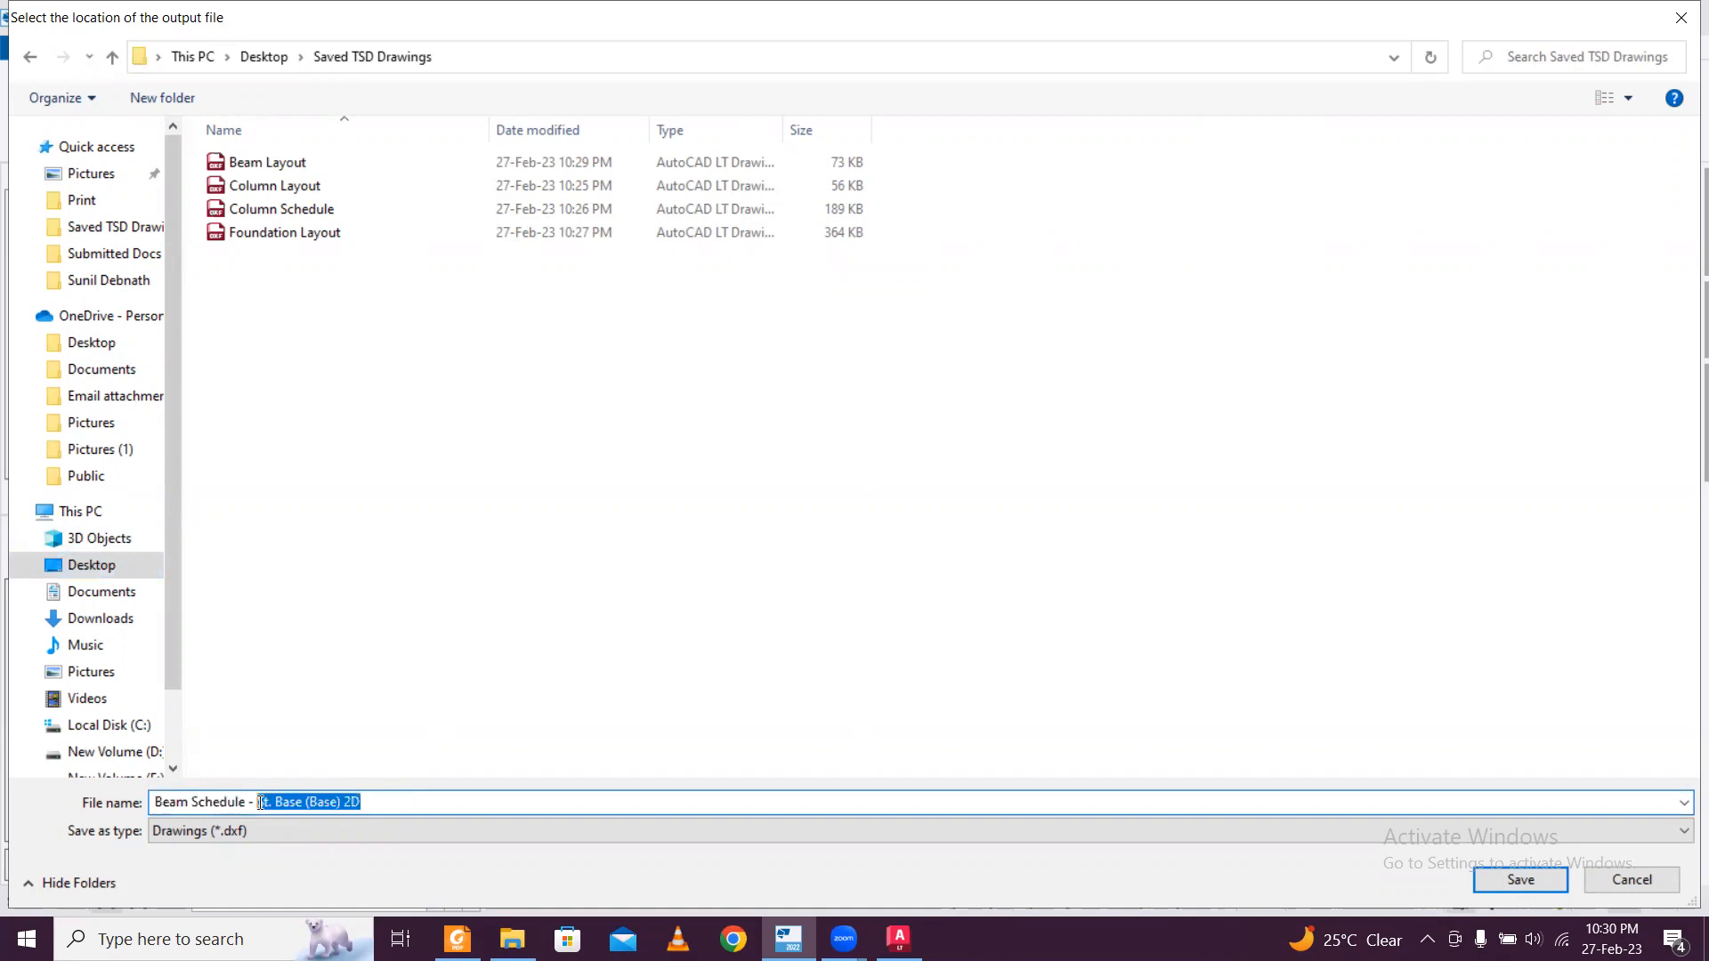
type("PB")
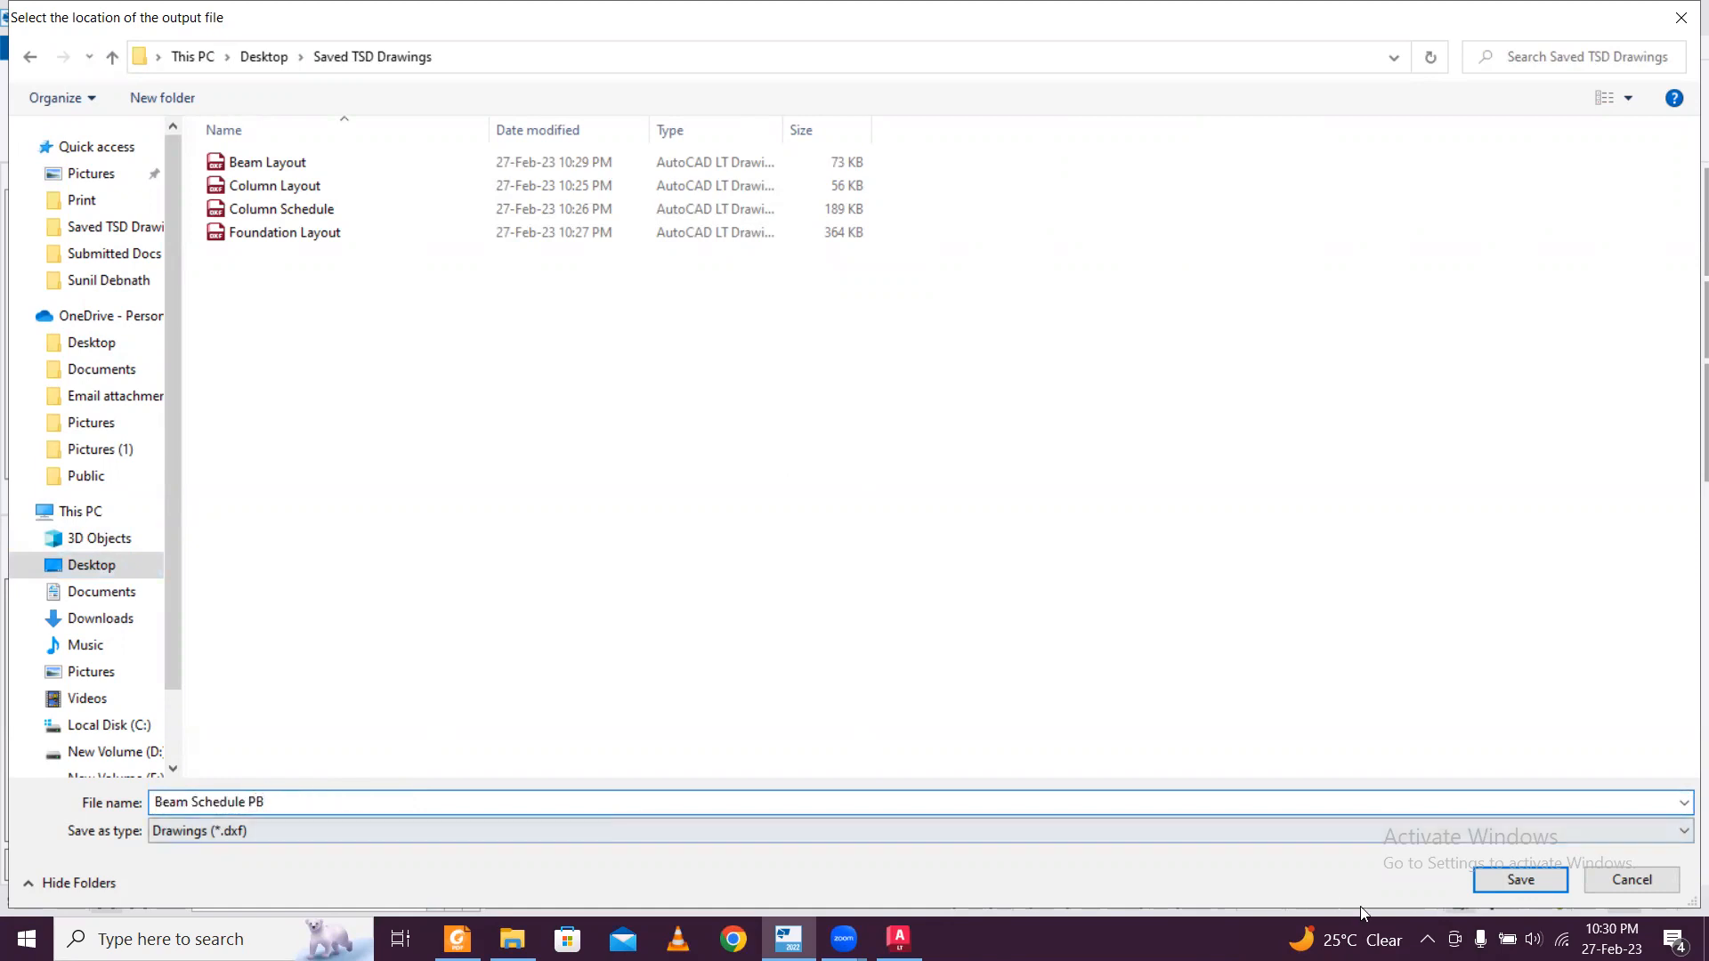
left_click(1518, 880)
left_click(1048, 328)
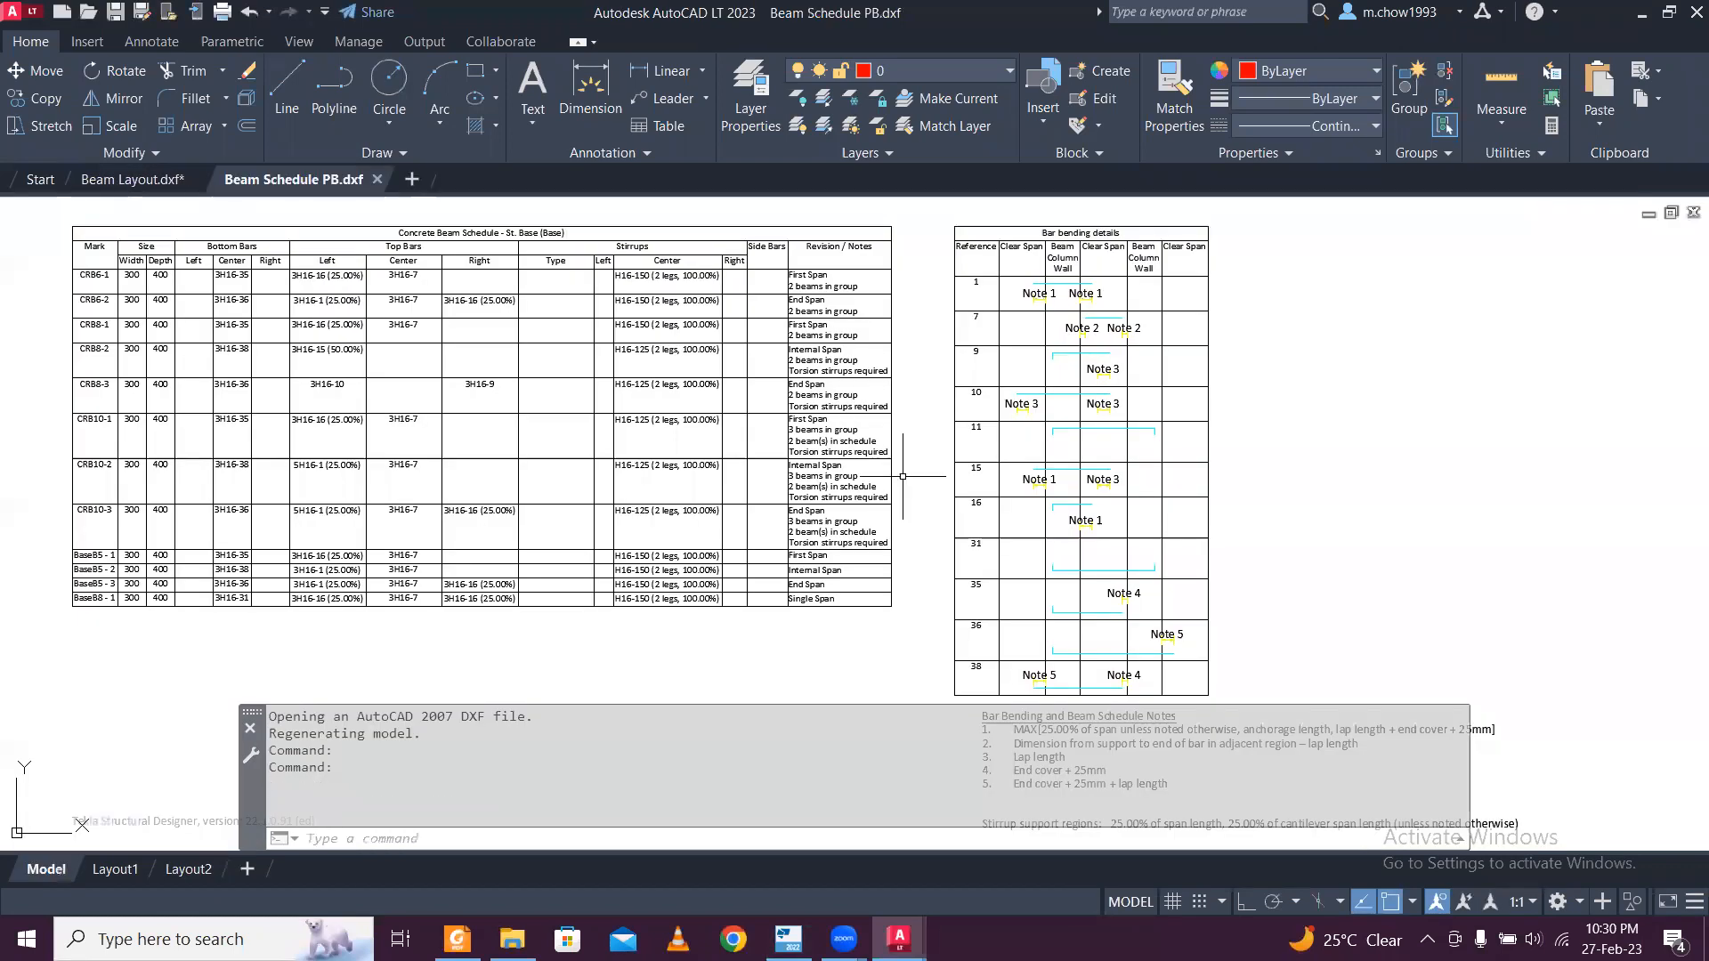
Examine the sizes and the bottom and top bars of every beam in the St. Base concrete beam schedule.
middle_click_drag(352, 364, 640, 409)
scroll(546, 347, "up", 4)
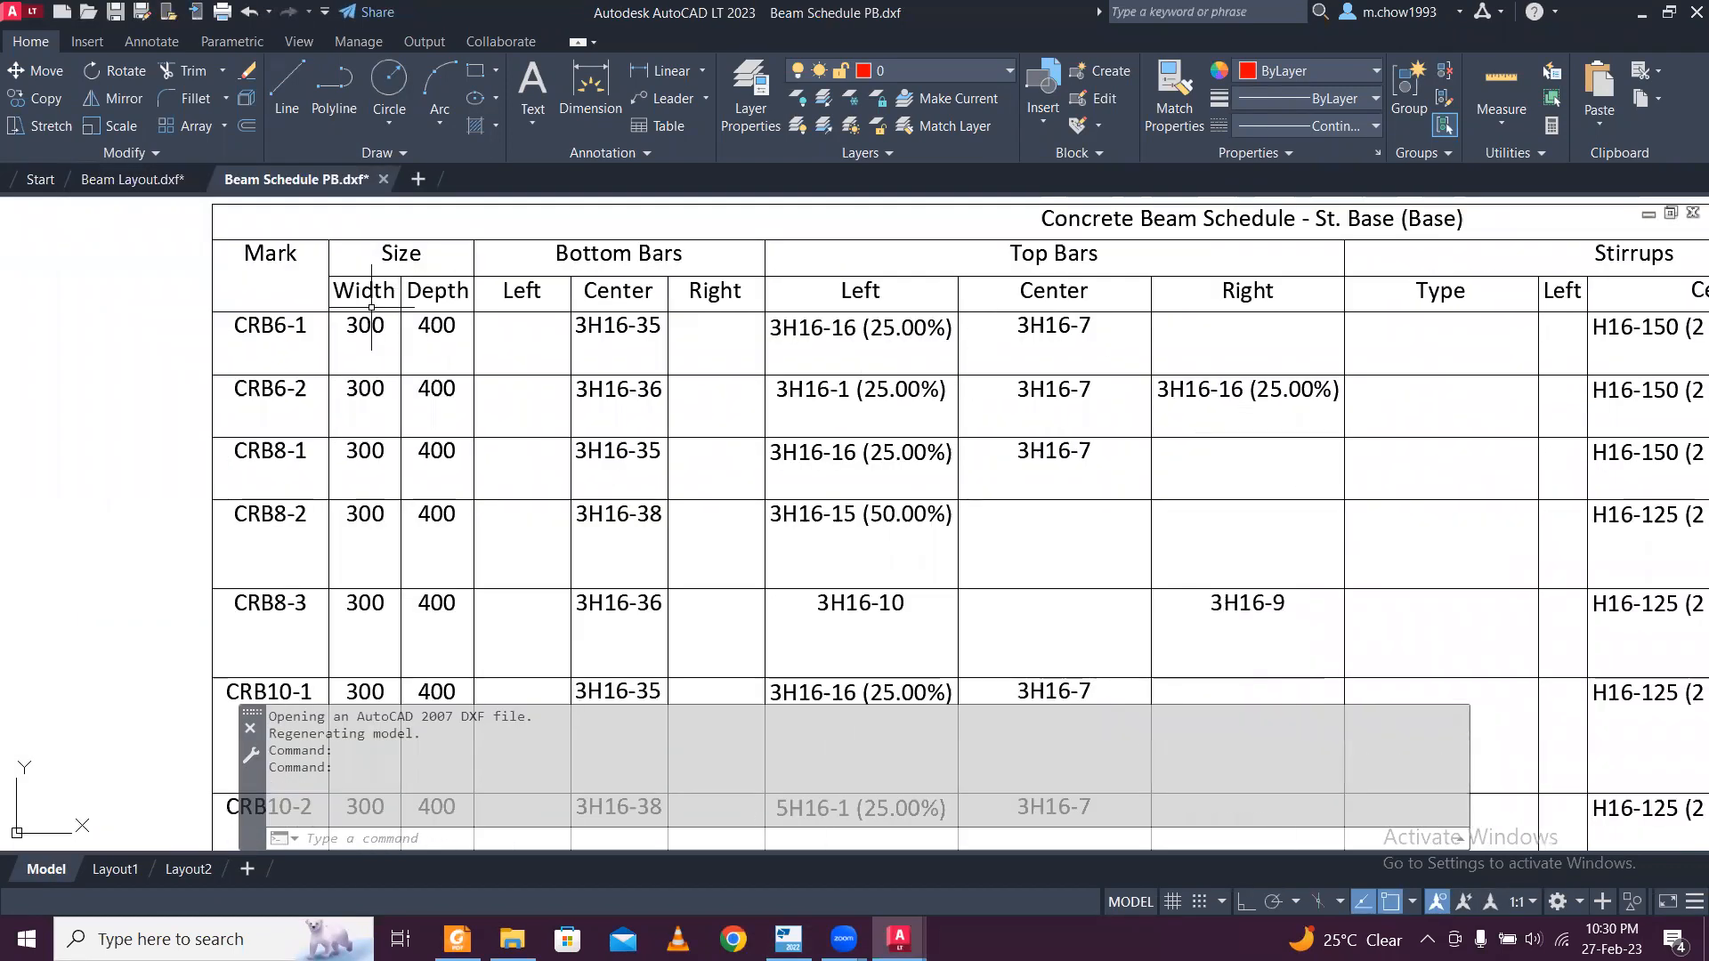
middle_click_drag(743, 342, 593, 394)
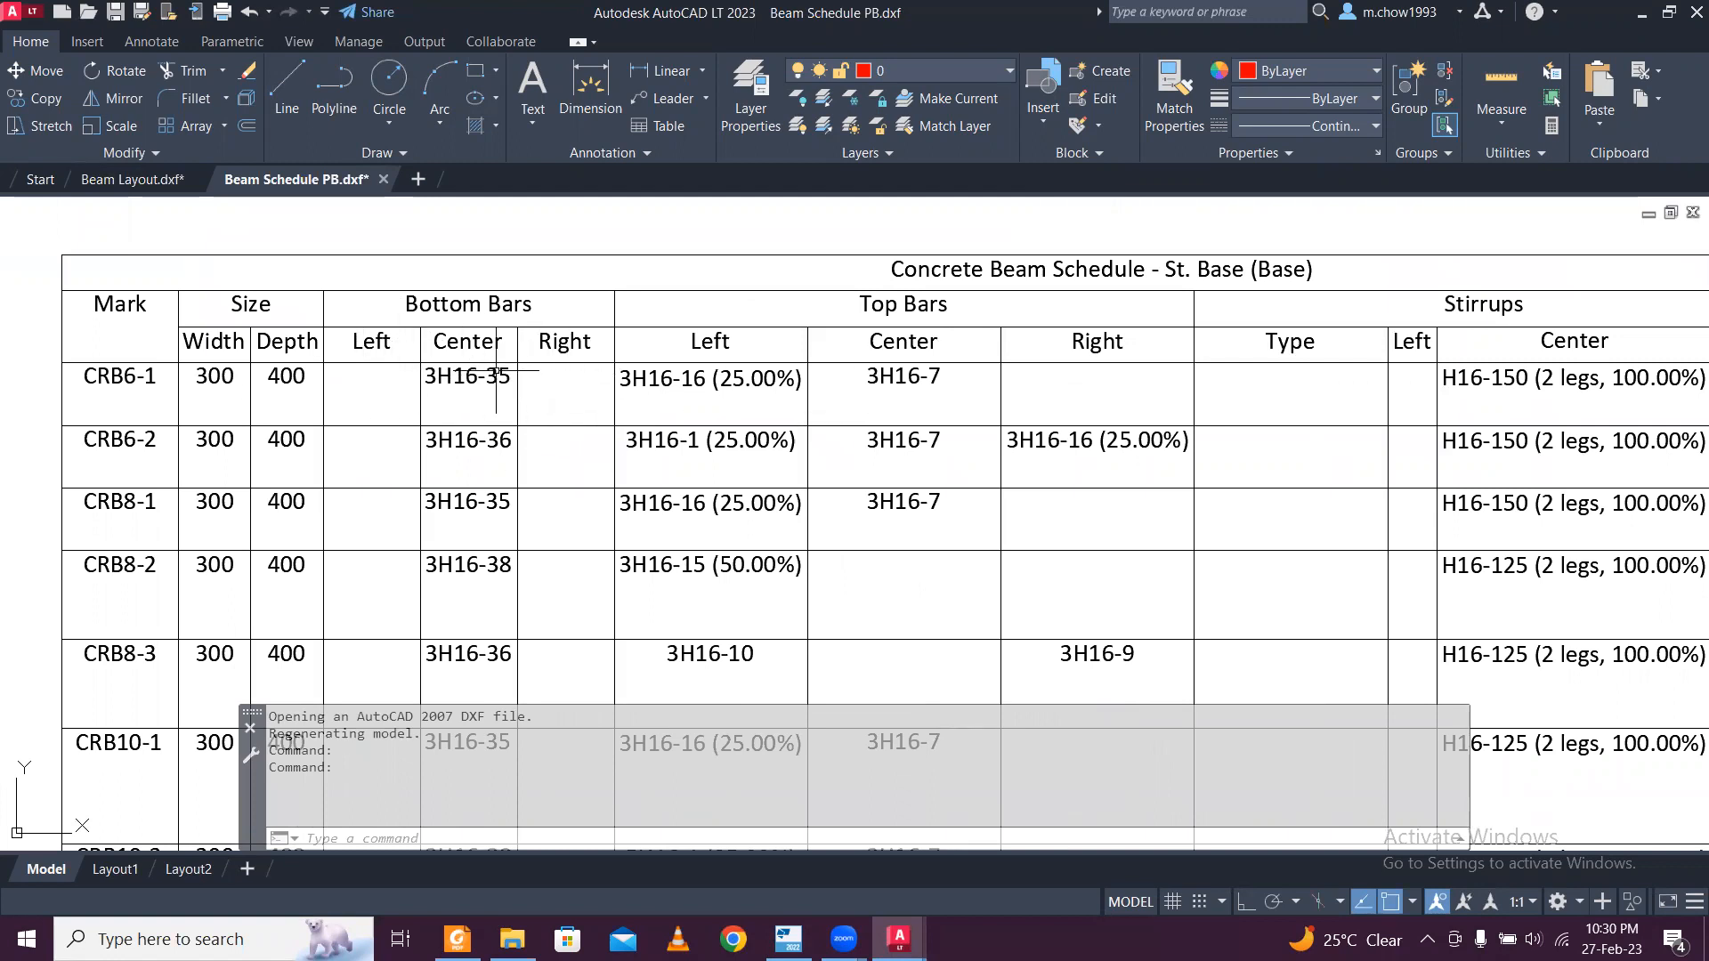
middle_click_drag(794, 393, 602, 418)
mouse_move(780, 550)
middle_mouse_down()
mouse_move(790, 560)
mouse_move(832, 483)
middle_mouse_up()
mouse_move(713, 600)
middle_mouse_down()
mouse_move(725, 564)
mouse_move(823, 576)
mouse_move(820, 488)
mouse_move(832, 530)
middle_mouse_up()
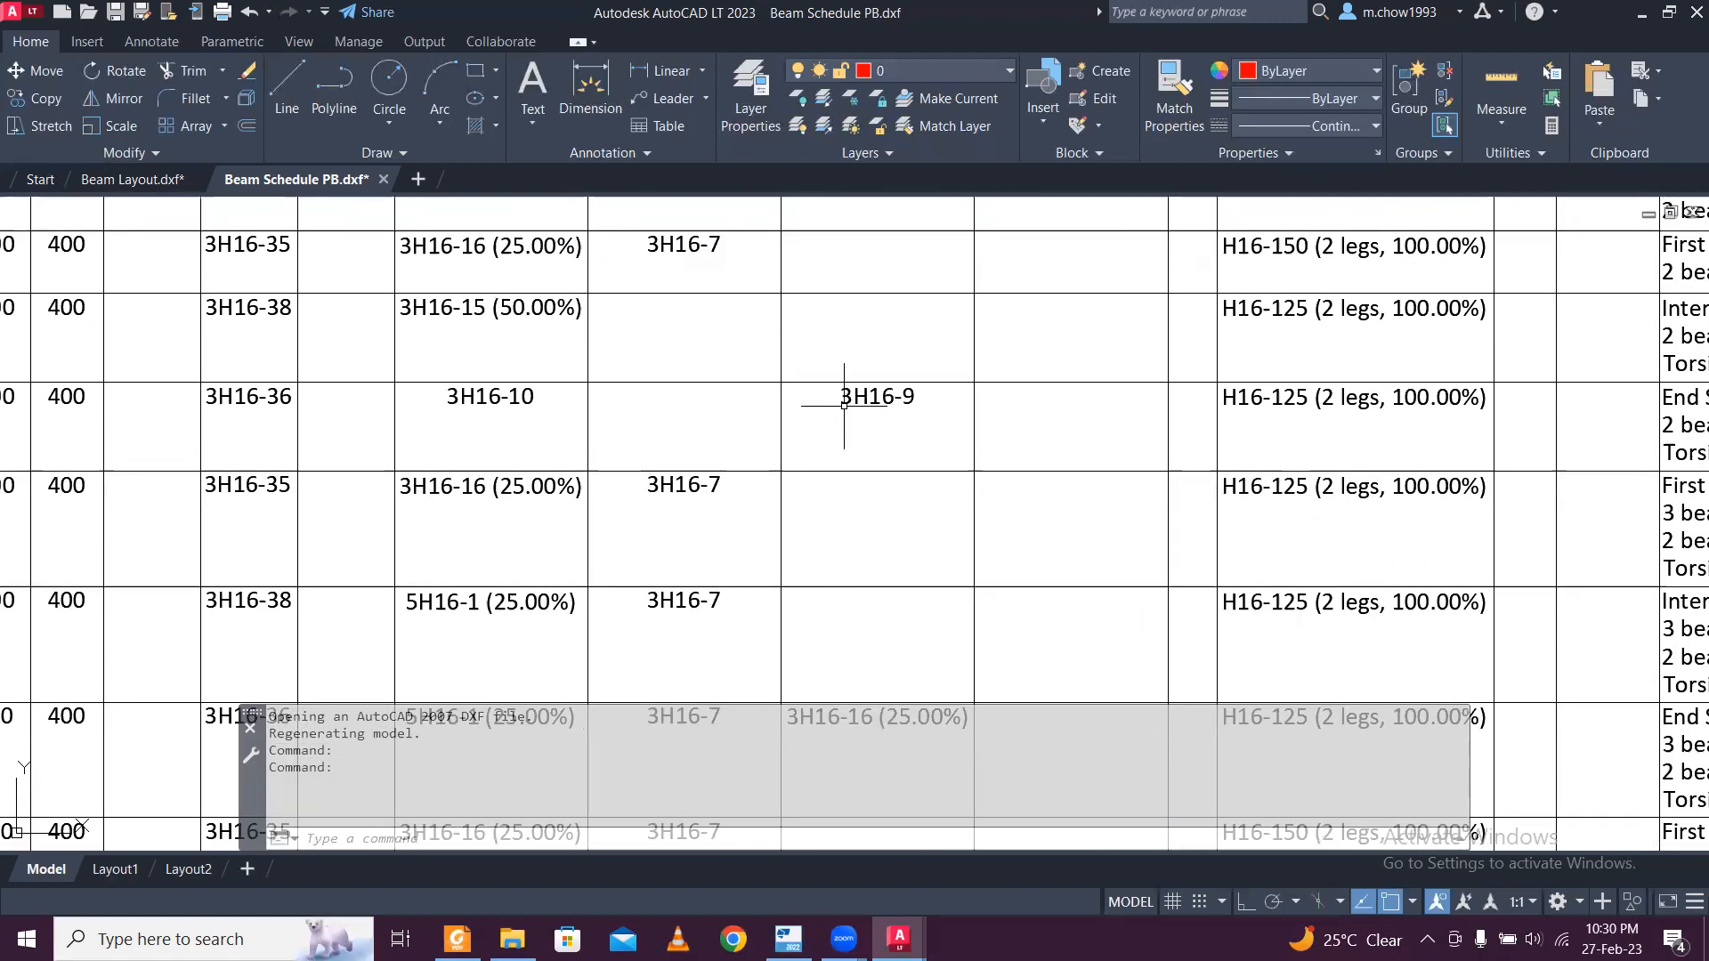
scroll(841, 401, "down", 2)
middle_click_drag(826, 544, 834, 520)
scroll(832, 534, "up", 4)
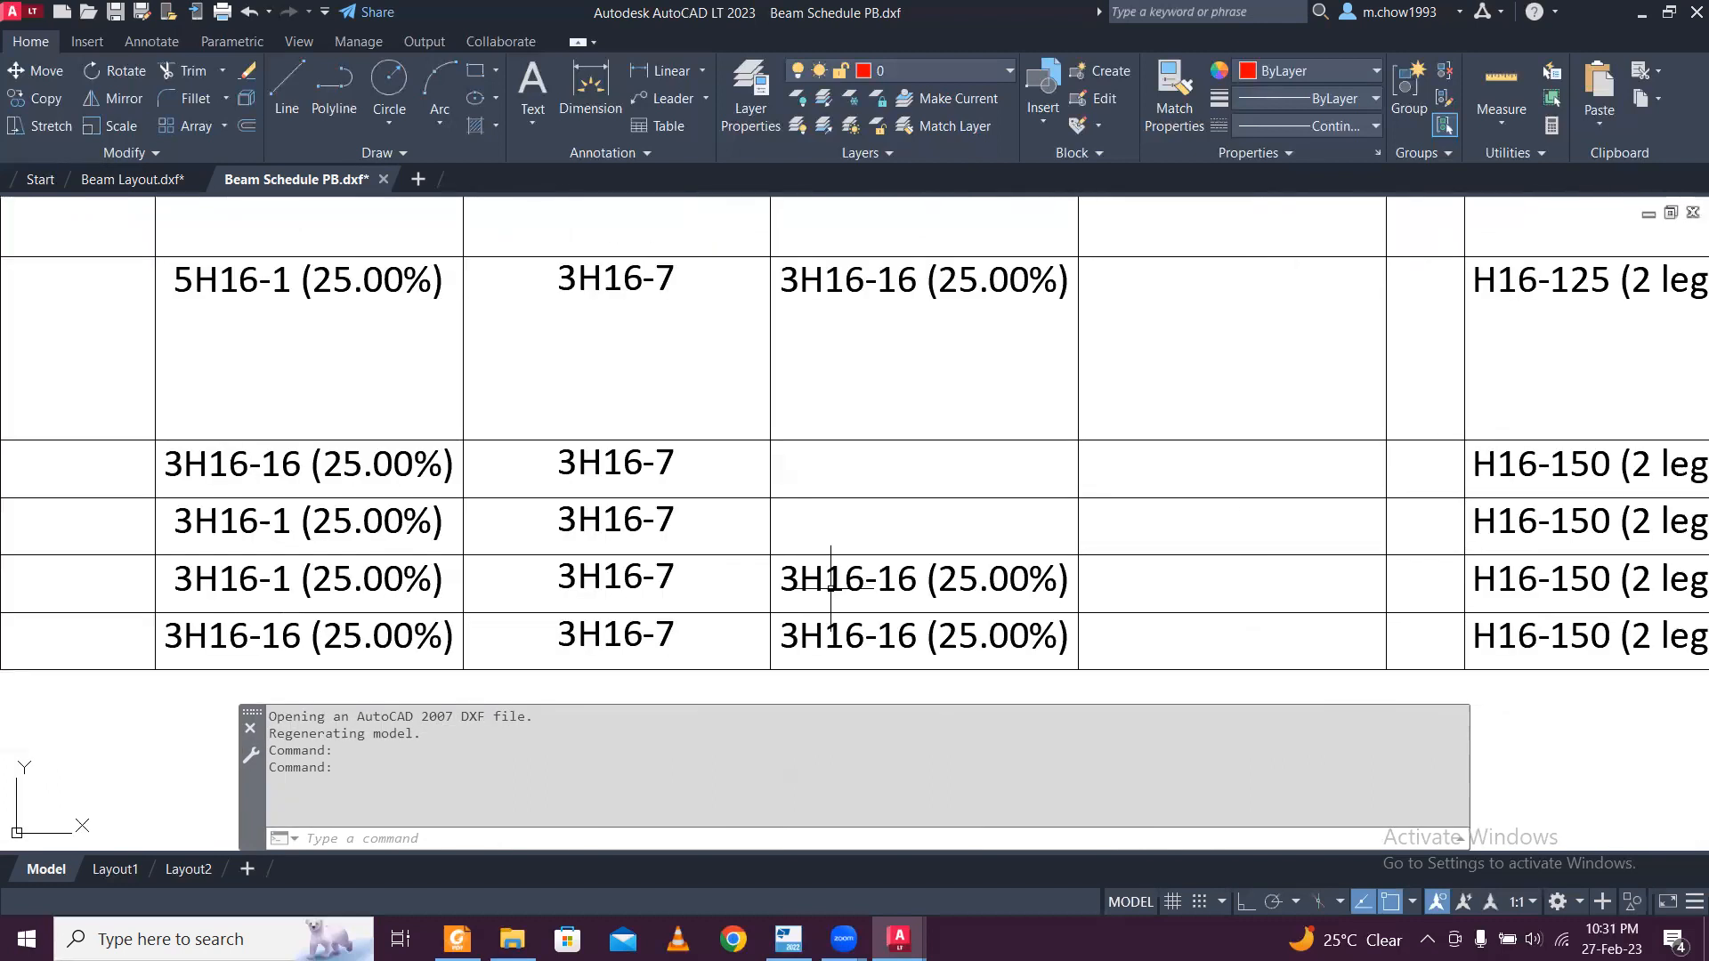
scroll(891, 538, "down", 1)
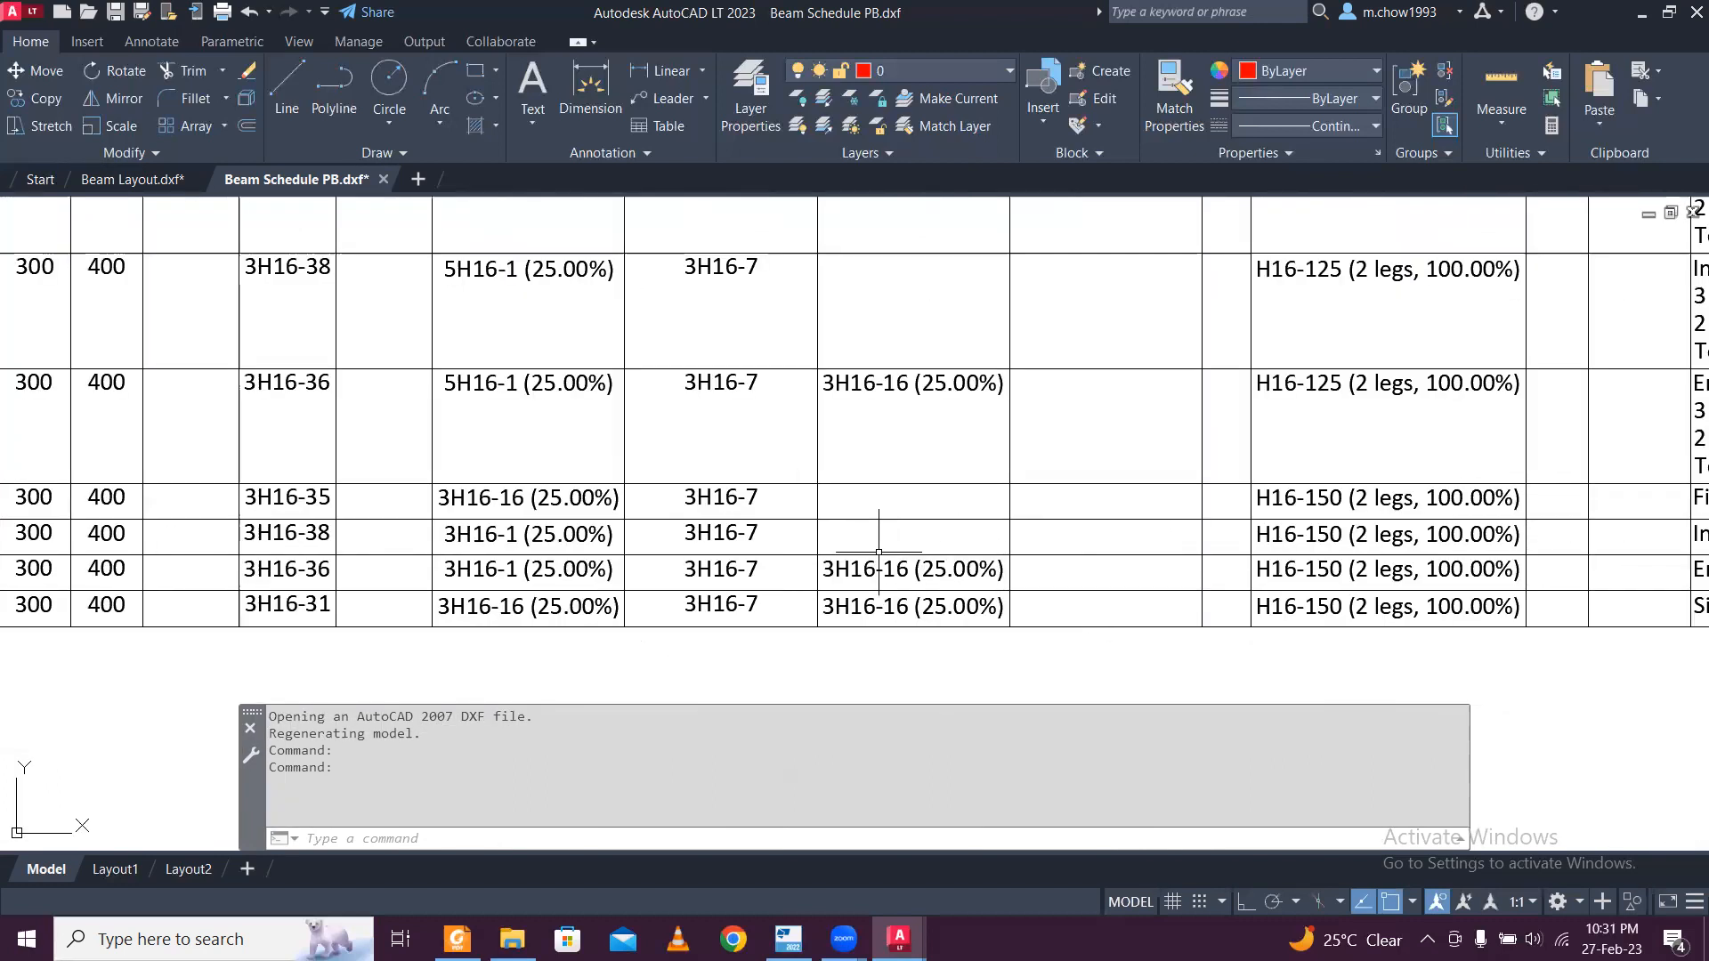
scroll(734, 498, "down", 1)
middle_click_drag(782, 429, 917, 828)
middle_click_drag(925, 602, 903, 374)
middle_click_drag(878, 534, 882, 333)
middle_click_drag(863, 568, 863, 434)
scroll(864, 434, "down", 2)
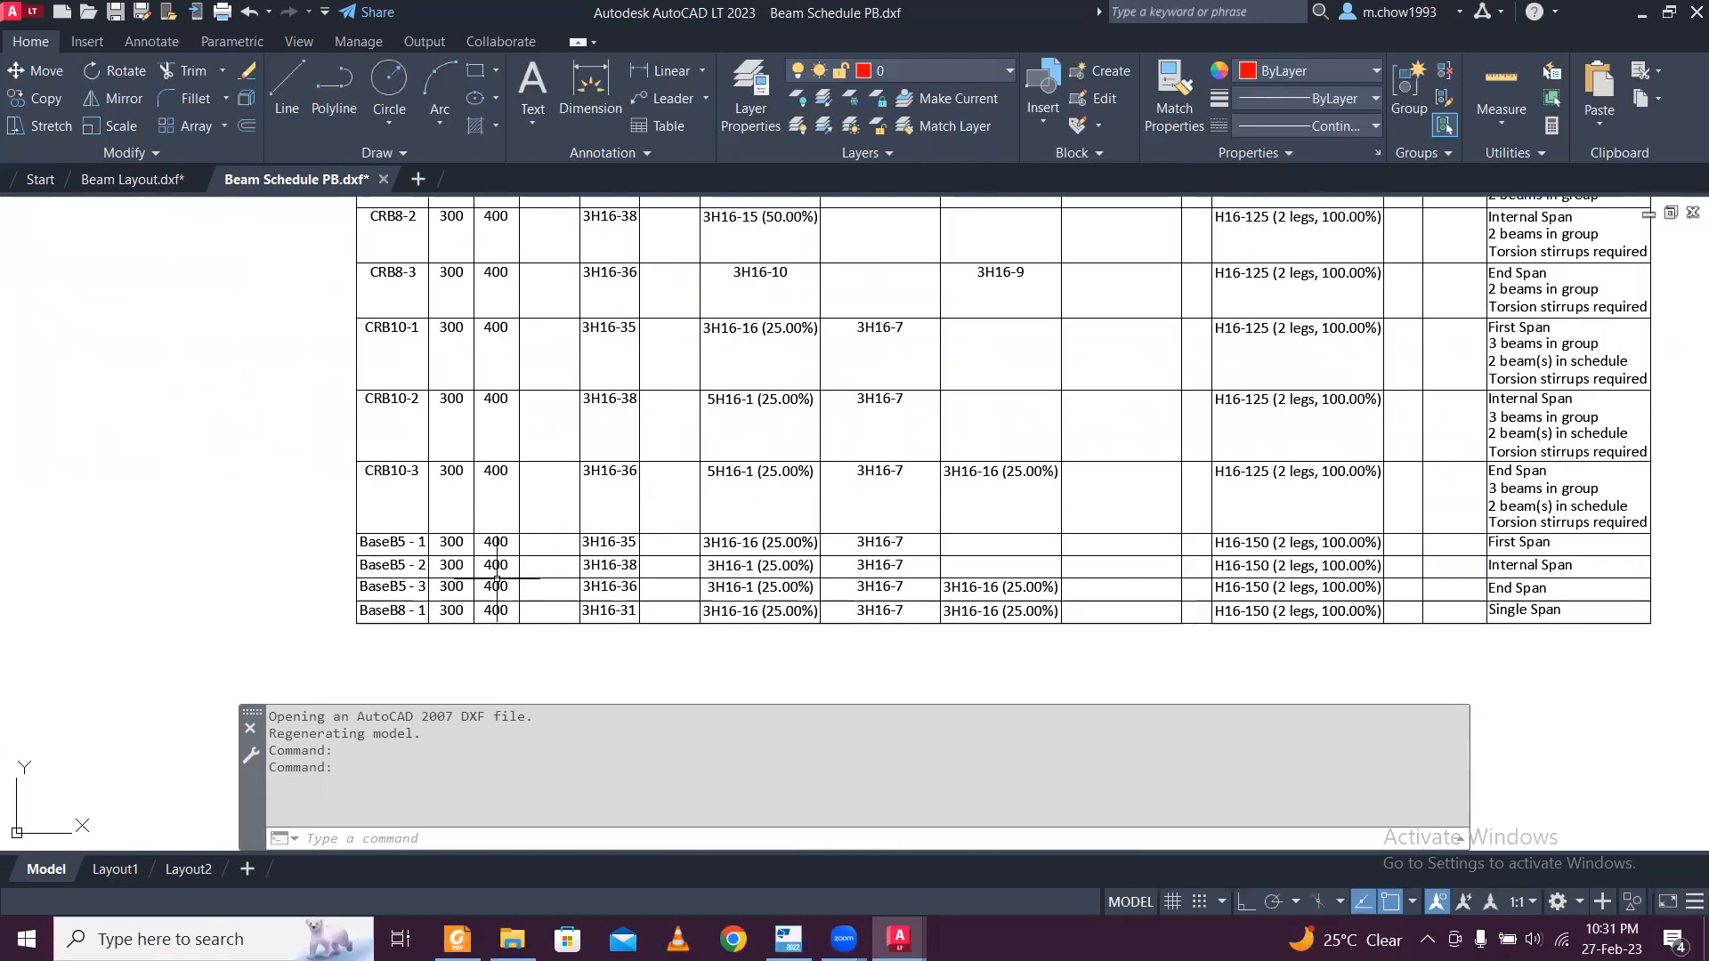
Examine the Stirrups, Side Bars and Revision / Notes columns of the St. Base beam schedule.
scroll(489, 564, "up", 2)
middle_click_drag(1145, 623, 1049, 679)
scroll(861, 423, "up", 2)
middle_click_drag(861, 422, 857, 583)
scroll(766, 492, "down", 4)
middle_click_drag(861, 481, 876, 632)
scroll(1147, 484, "up", 2)
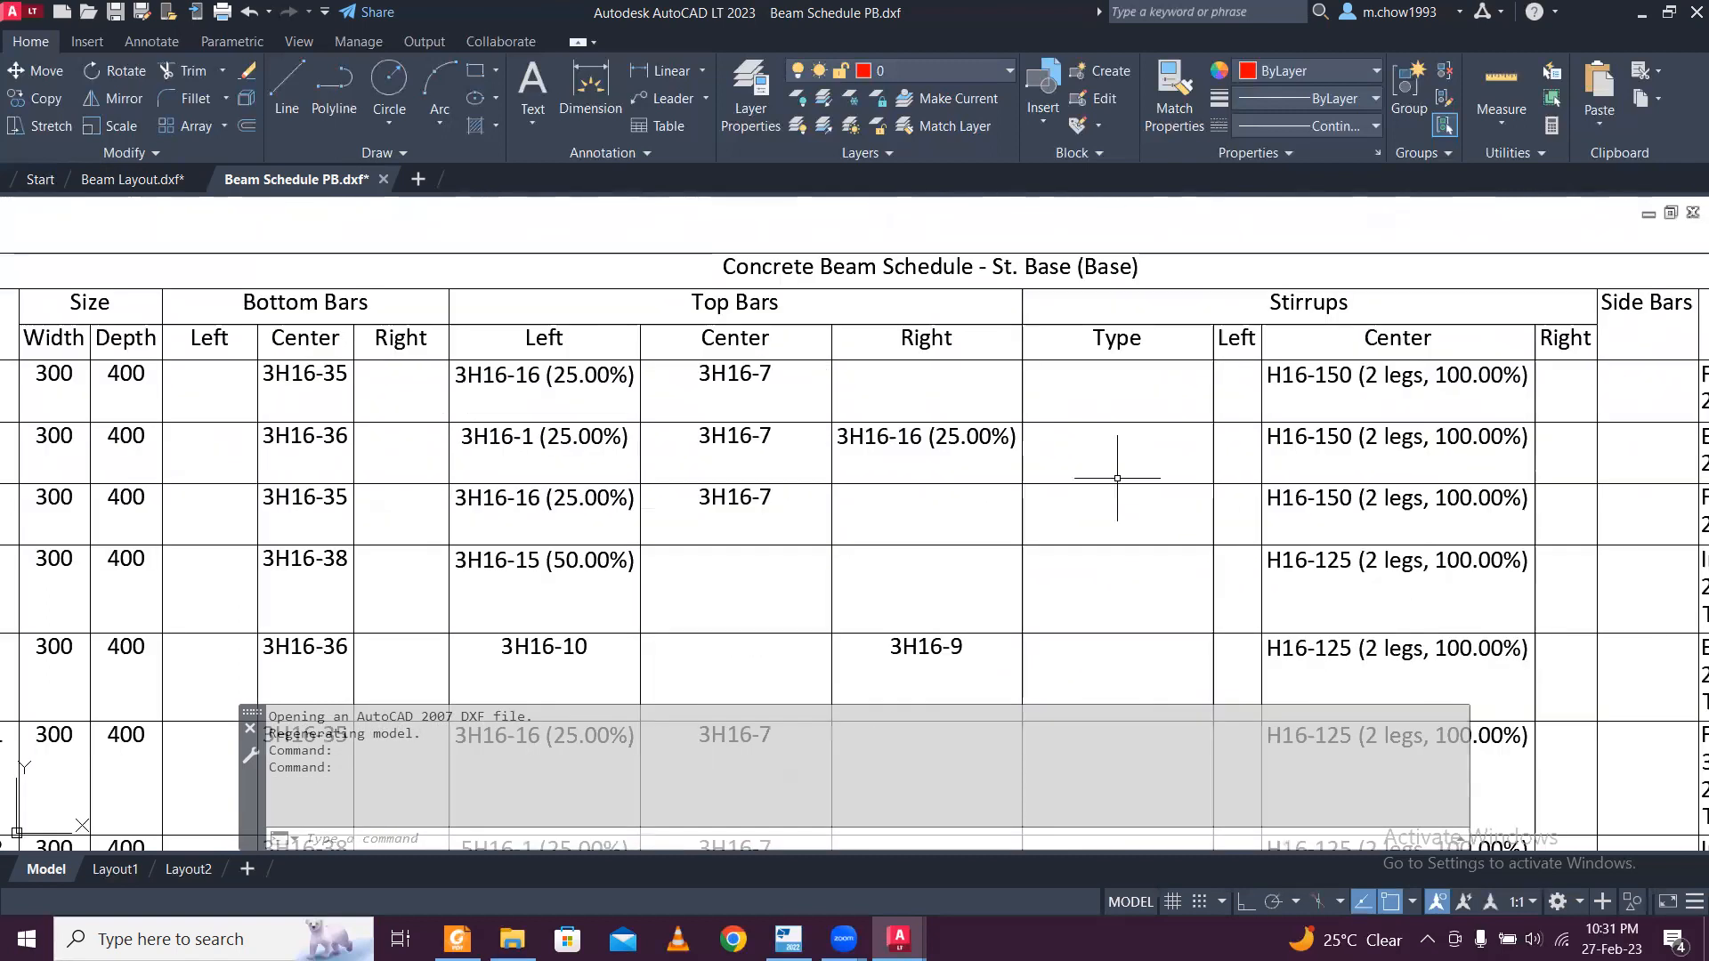
middle_click_drag(1419, 535, 980, 502)
middle_click_drag(1139, 498, 1014, 497)
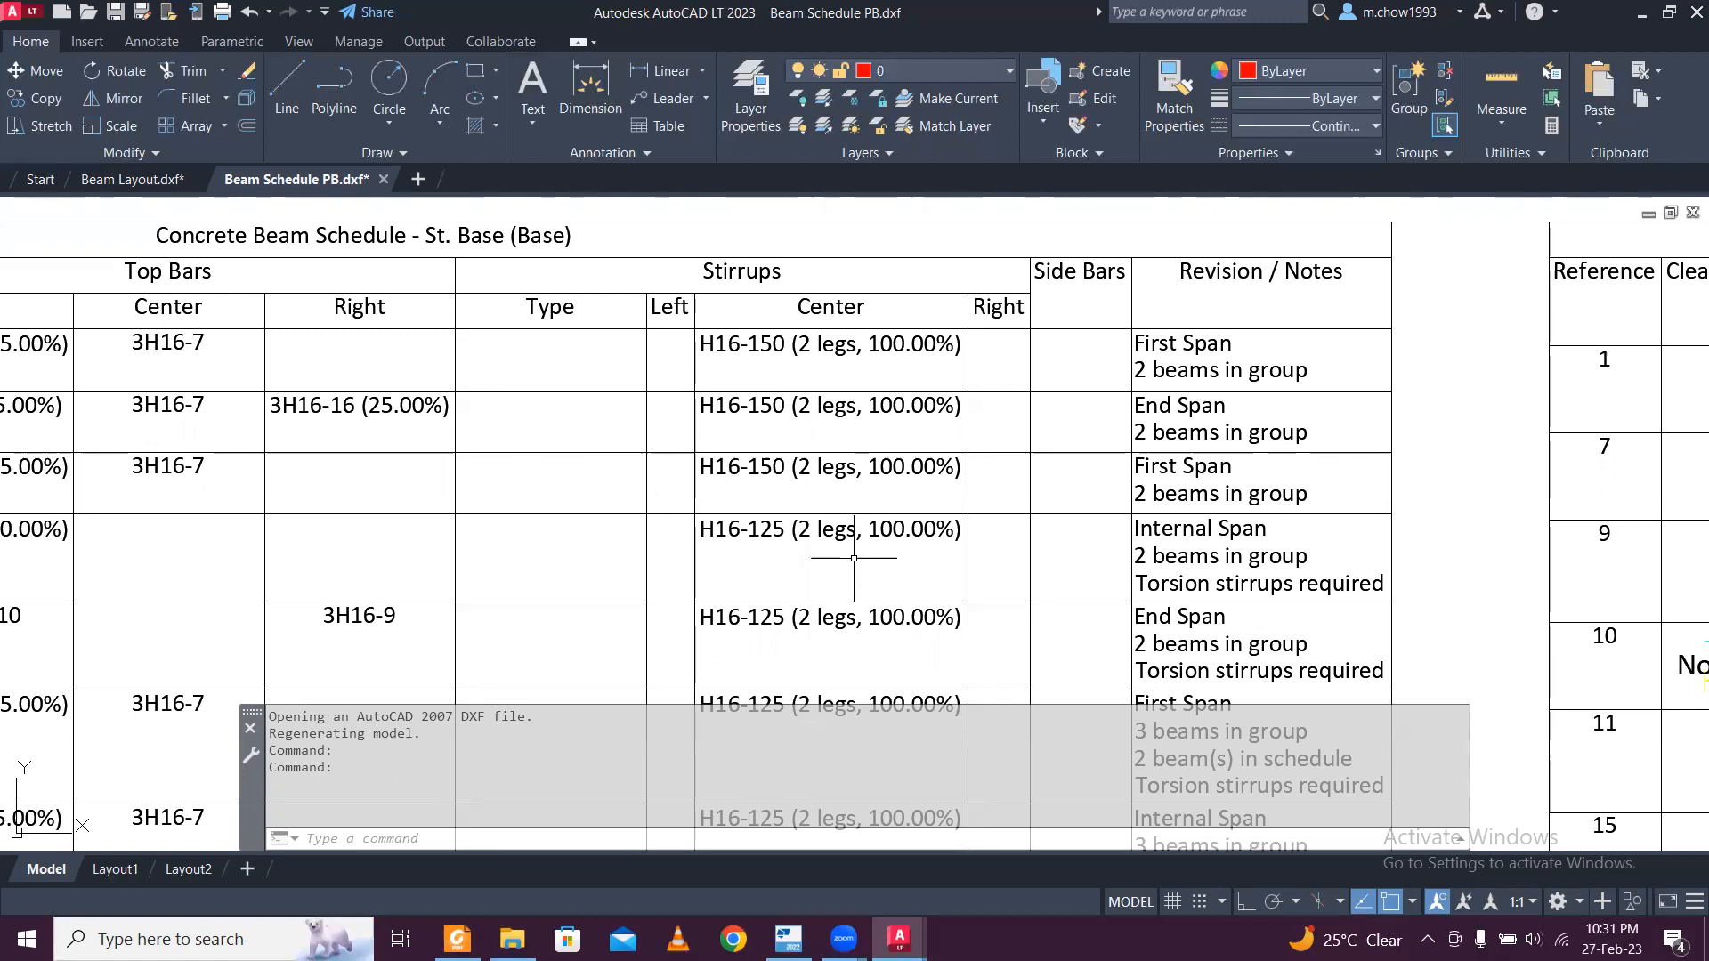
scroll(923, 622, "up", 2)
middle_click_drag(923, 622, 880, 450)
scroll(891, 487, "down", 4)
scroll(846, 636, "up", 2)
scroll(847, 637, "down", 2)
Examine the bar bending details table and the schedule notes beside it, and view the whole schedule drawing.
middle_click_drag(1217, 608, 718, 592)
middle_click_drag(1034, 559, 1005, 693)
middle_click_drag(1039, 332, 901, 516)
scroll(916, 397, "down", 5)
scroll(919, 661, "up", 5)
scroll(928, 476, "down", 4)
scroll(927, 476, "up", 6)
scroll(900, 463, "down", 8)
middle_click_drag(645, 290, 646, 389)
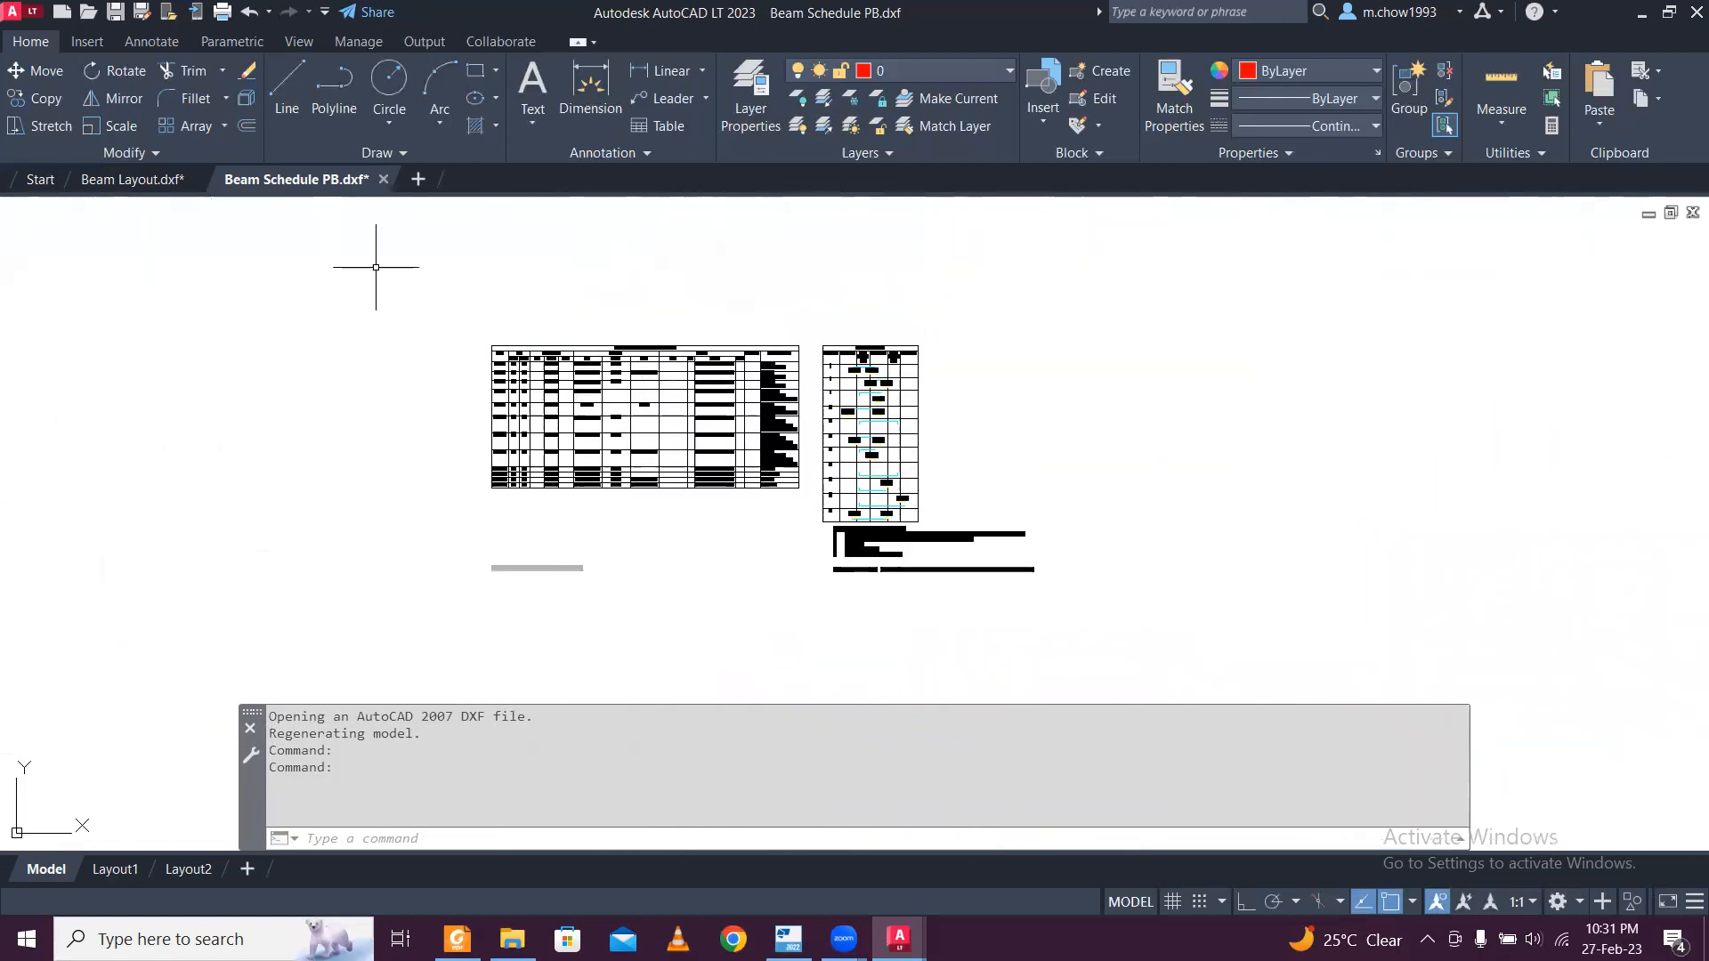
scroll(469, 311, "up", 2)
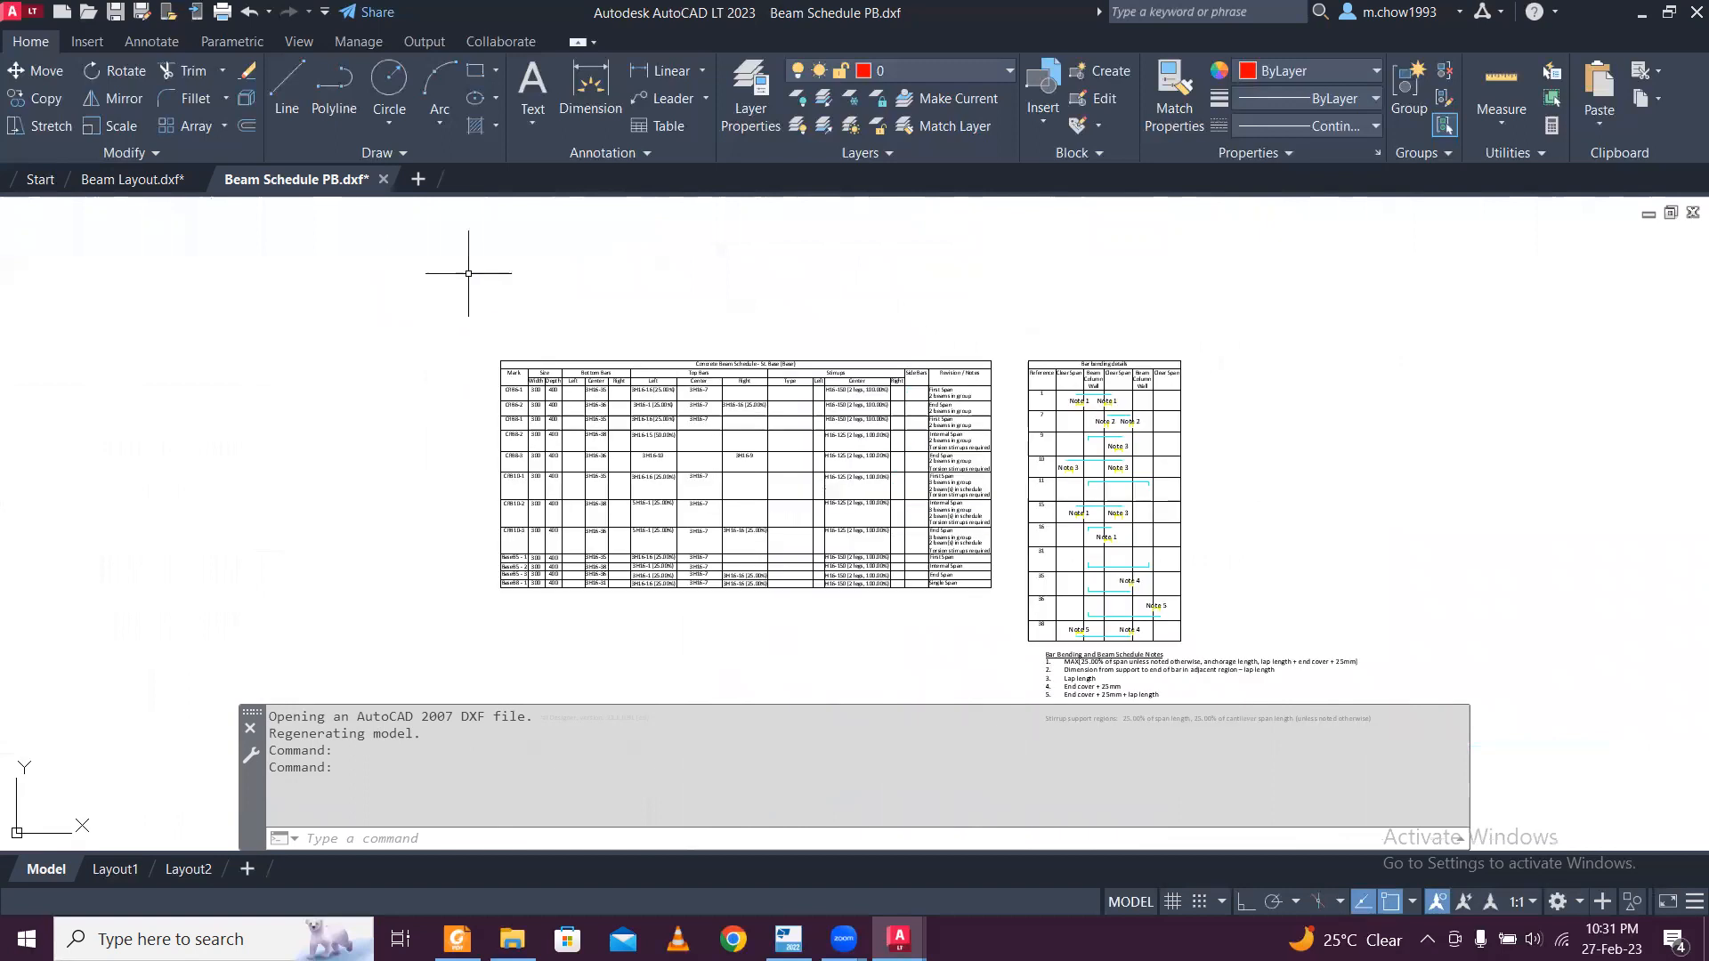
Close the Beam Schedule PB and Beam Layout drawings without saving changes and return to Tekla Structural Designer.
left_click(386, 181)
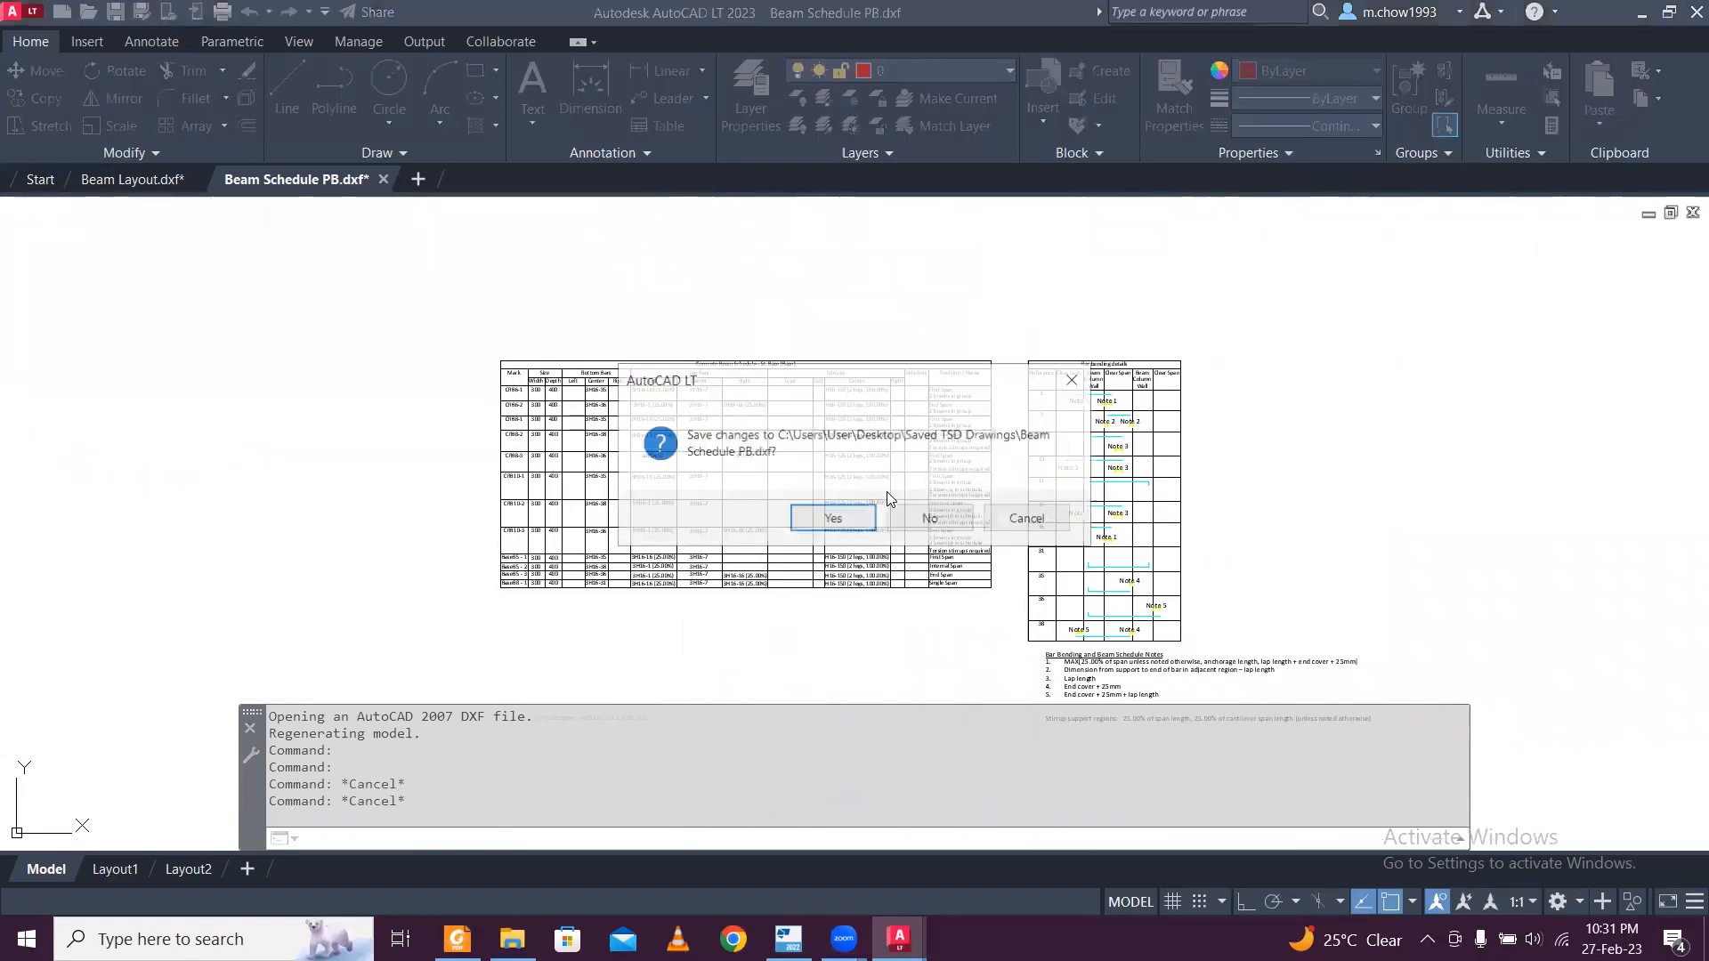
left_click(886, 512)
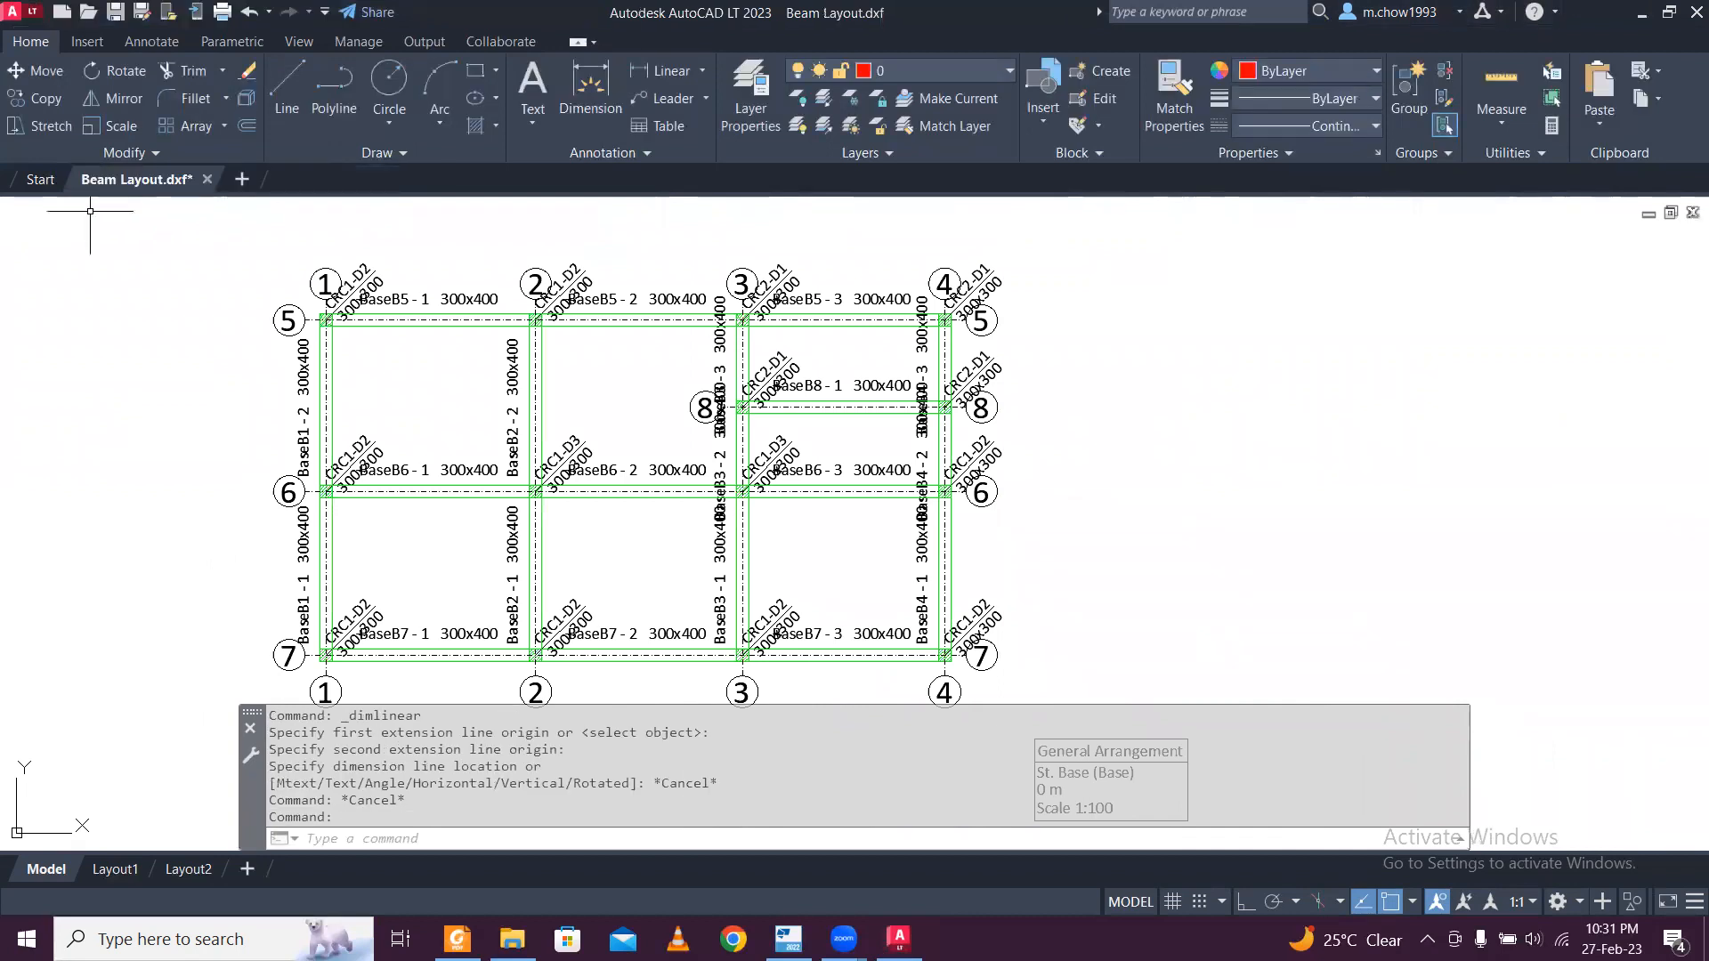
key("ctrl+F4")
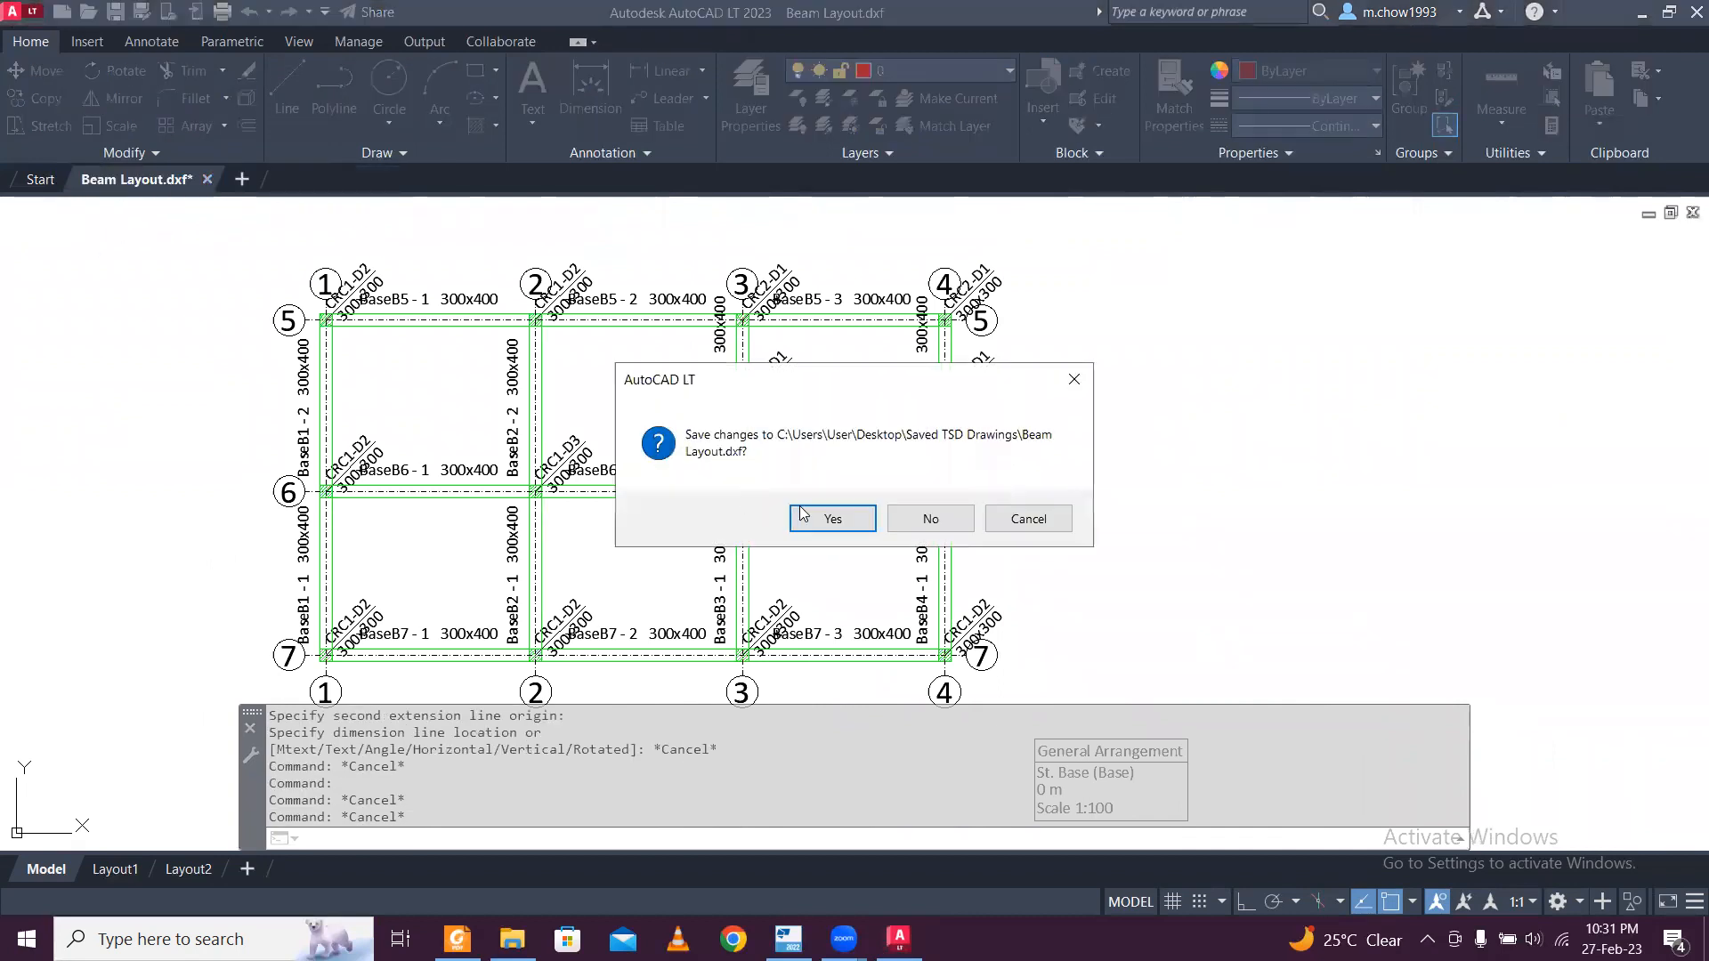
left_click(934, 519)
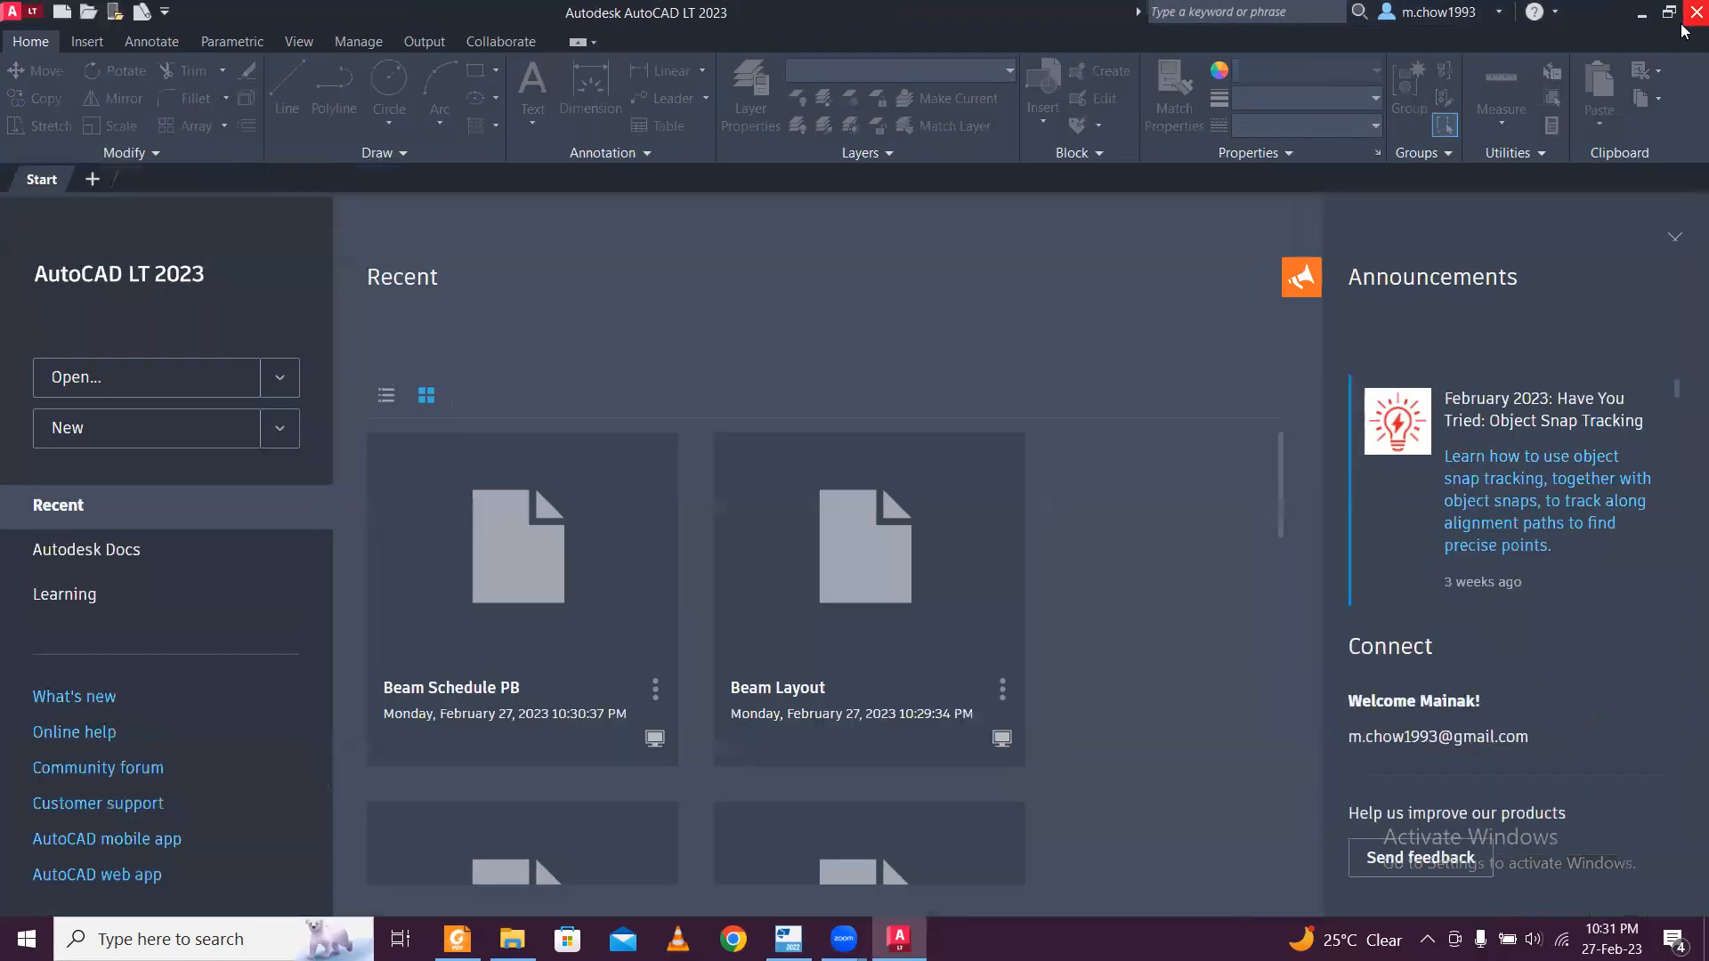
left_click(1637, 18)
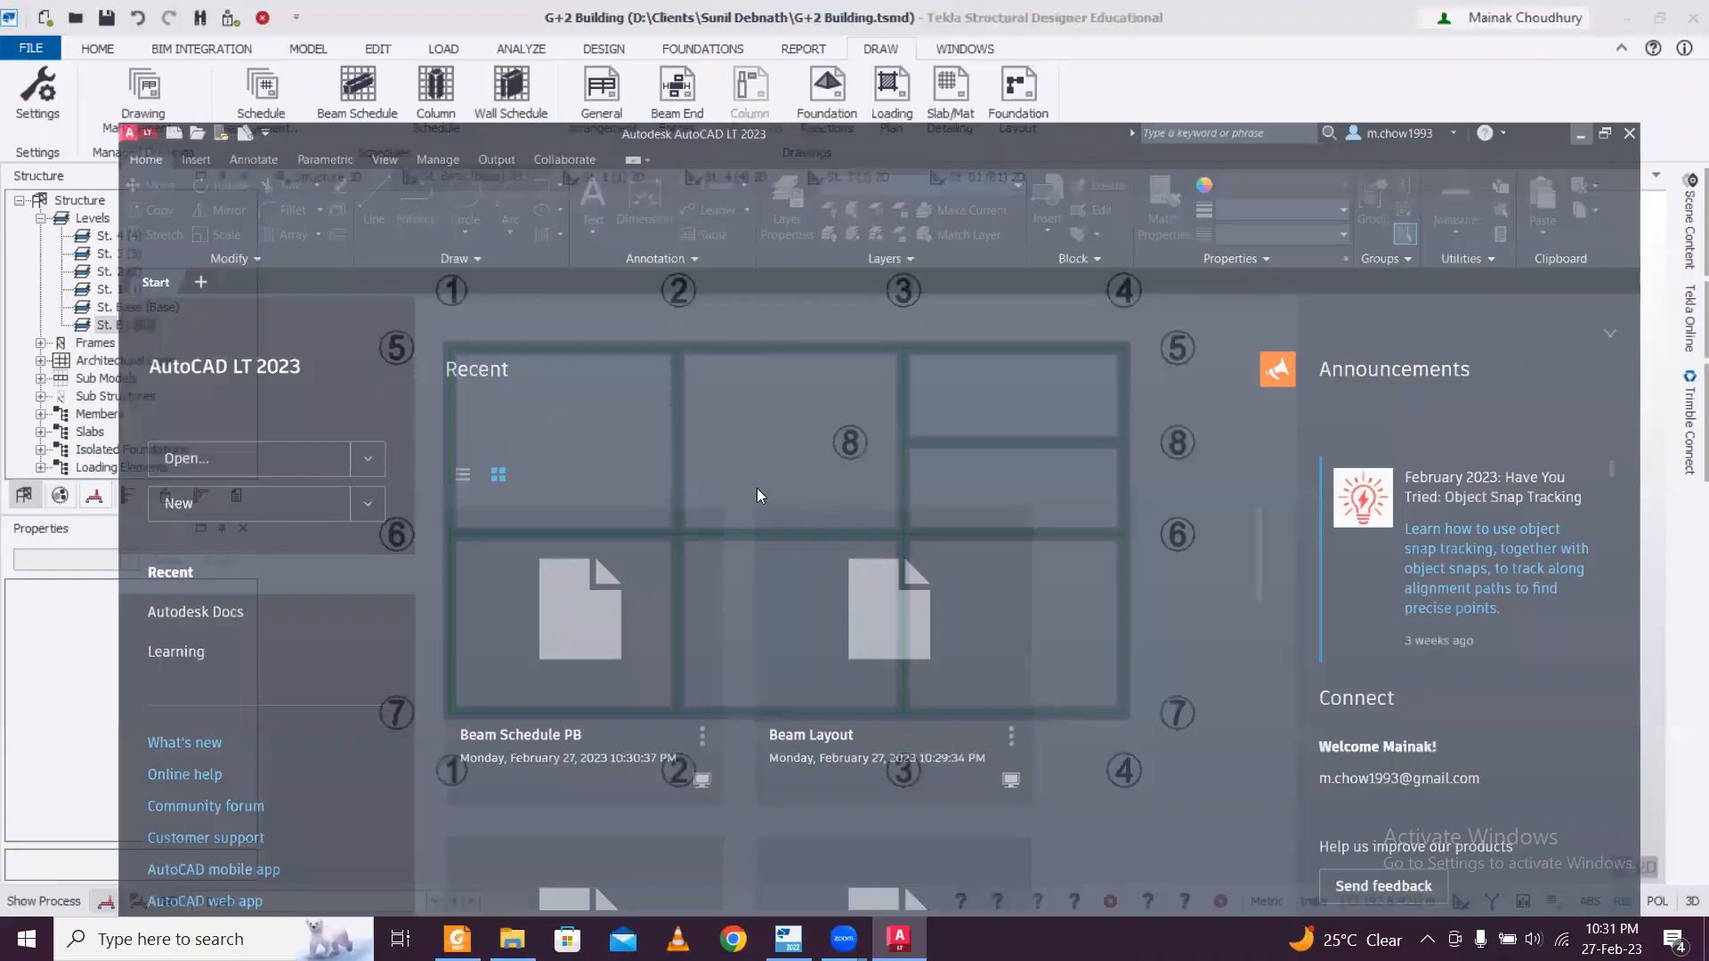
Open the Structure 3D view and inspect the building's colour-coded design ratios from different angles.
left_click(333, 182)
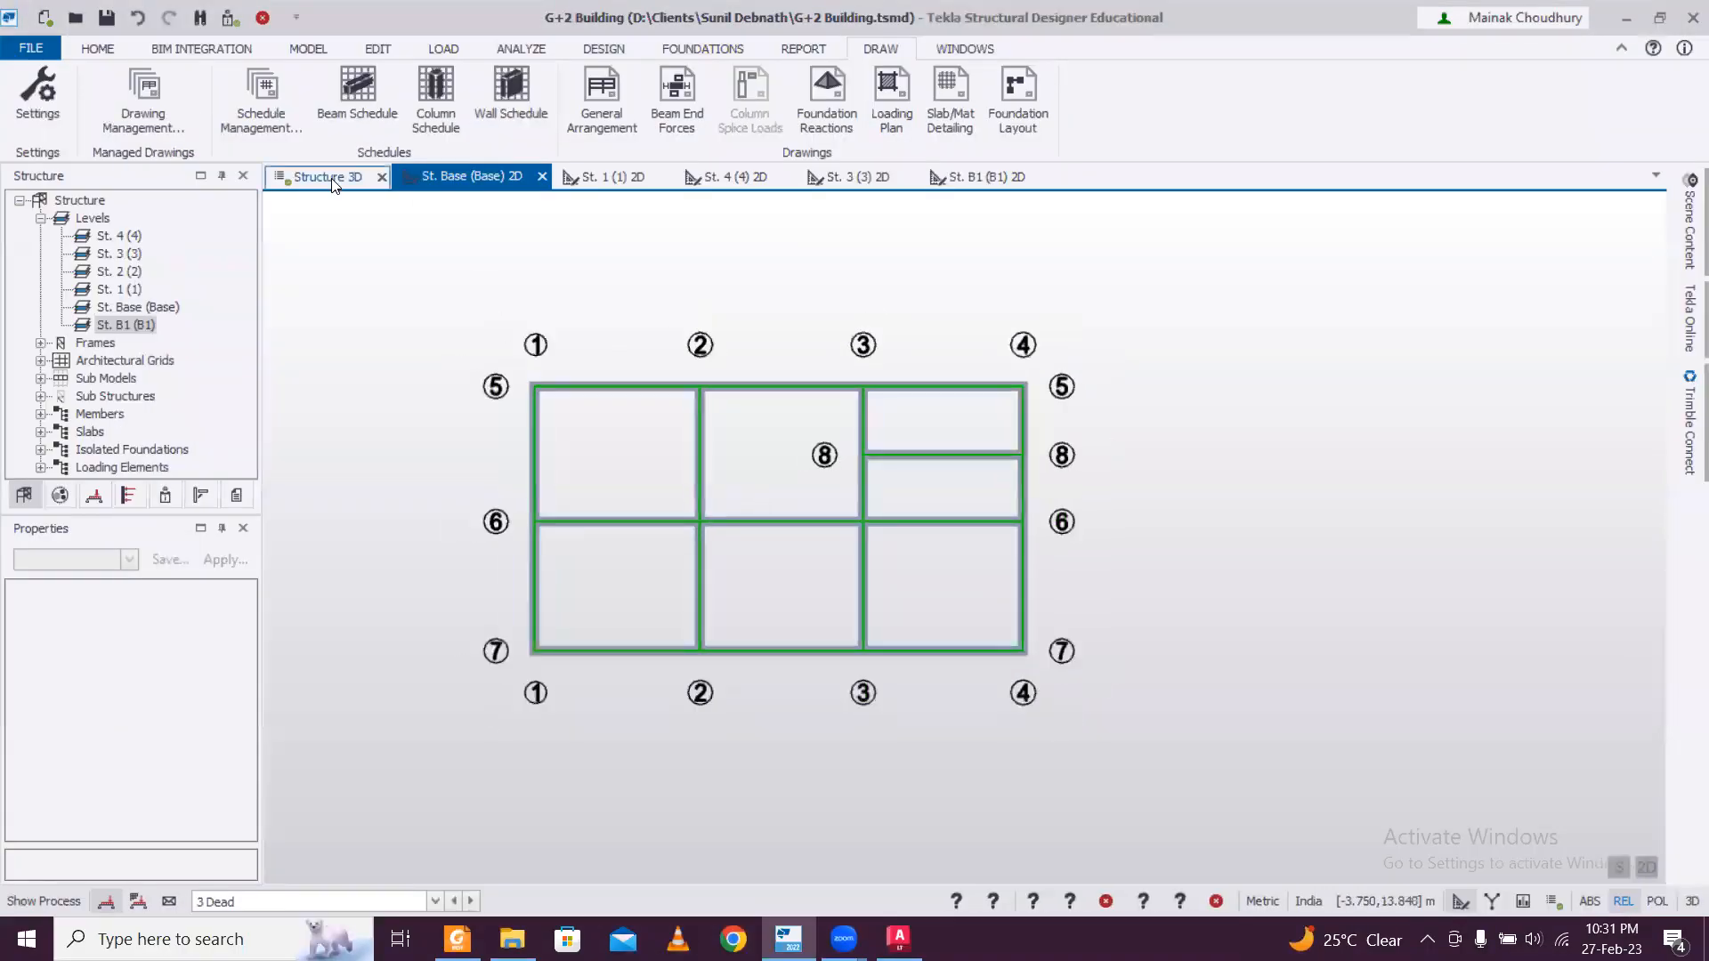
right_click_drag(1195, 577, 846, 585)
scroll(1177, 568, "down", 3)
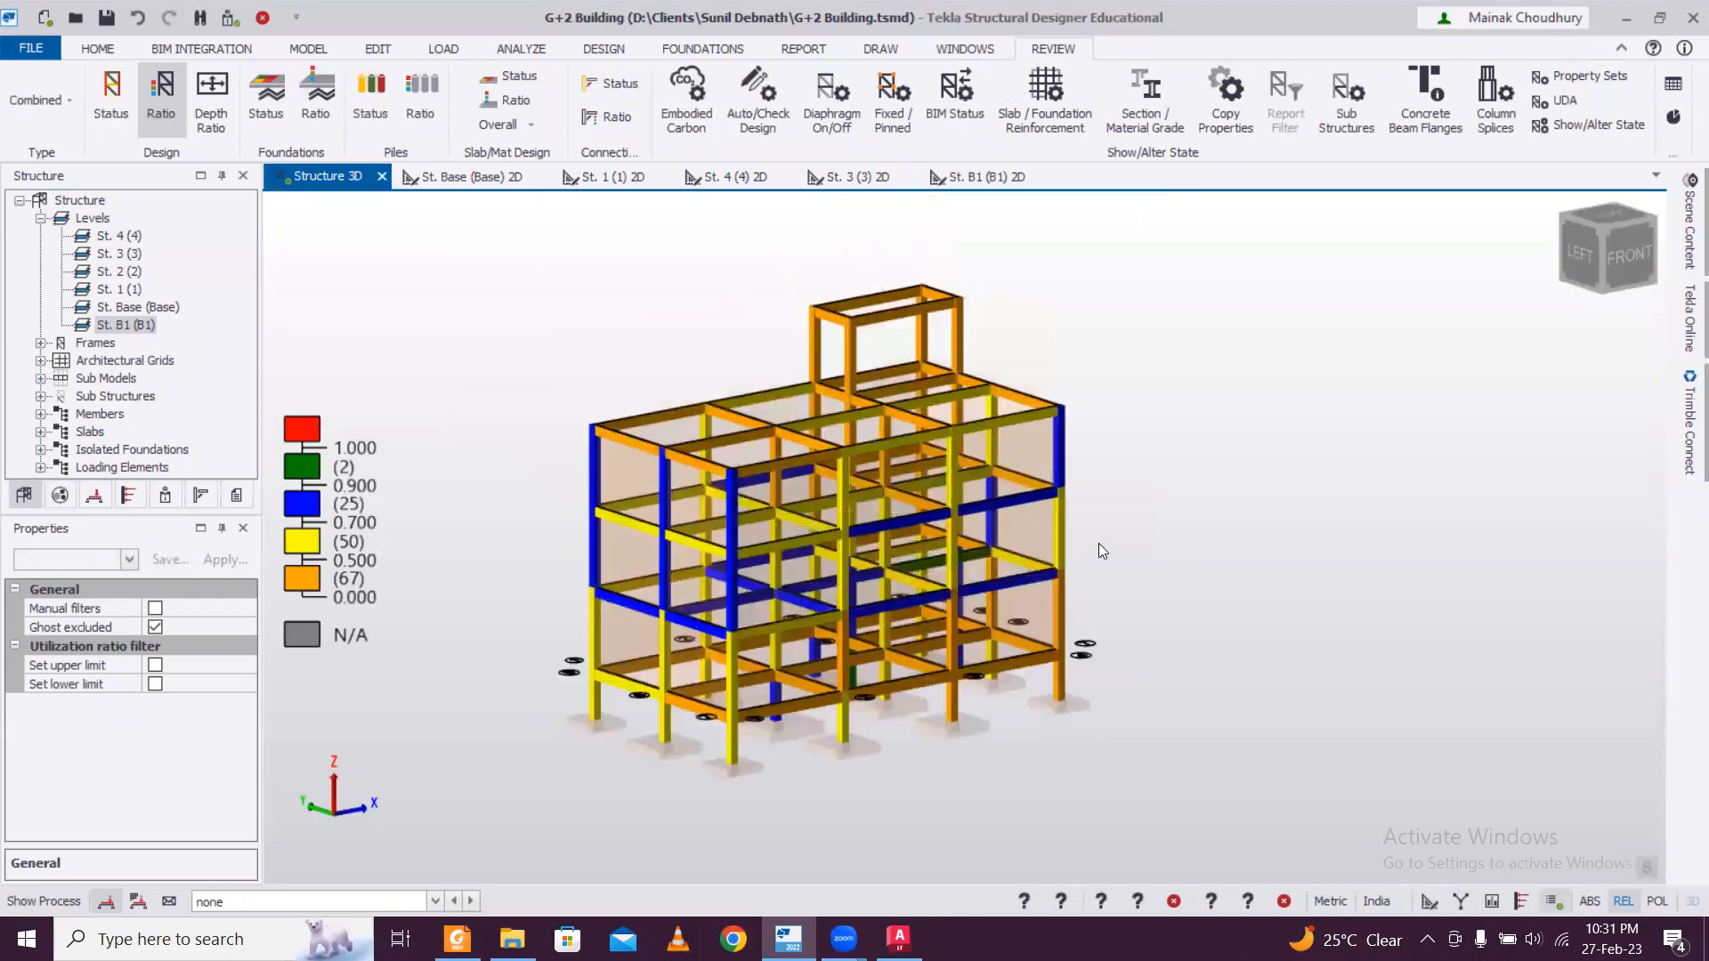
right_click_drag(1139, 530, 791, 638)
right_click_drag(1114, 649, 919, 636)
middle_click_drag(577, 559, 737, 573)
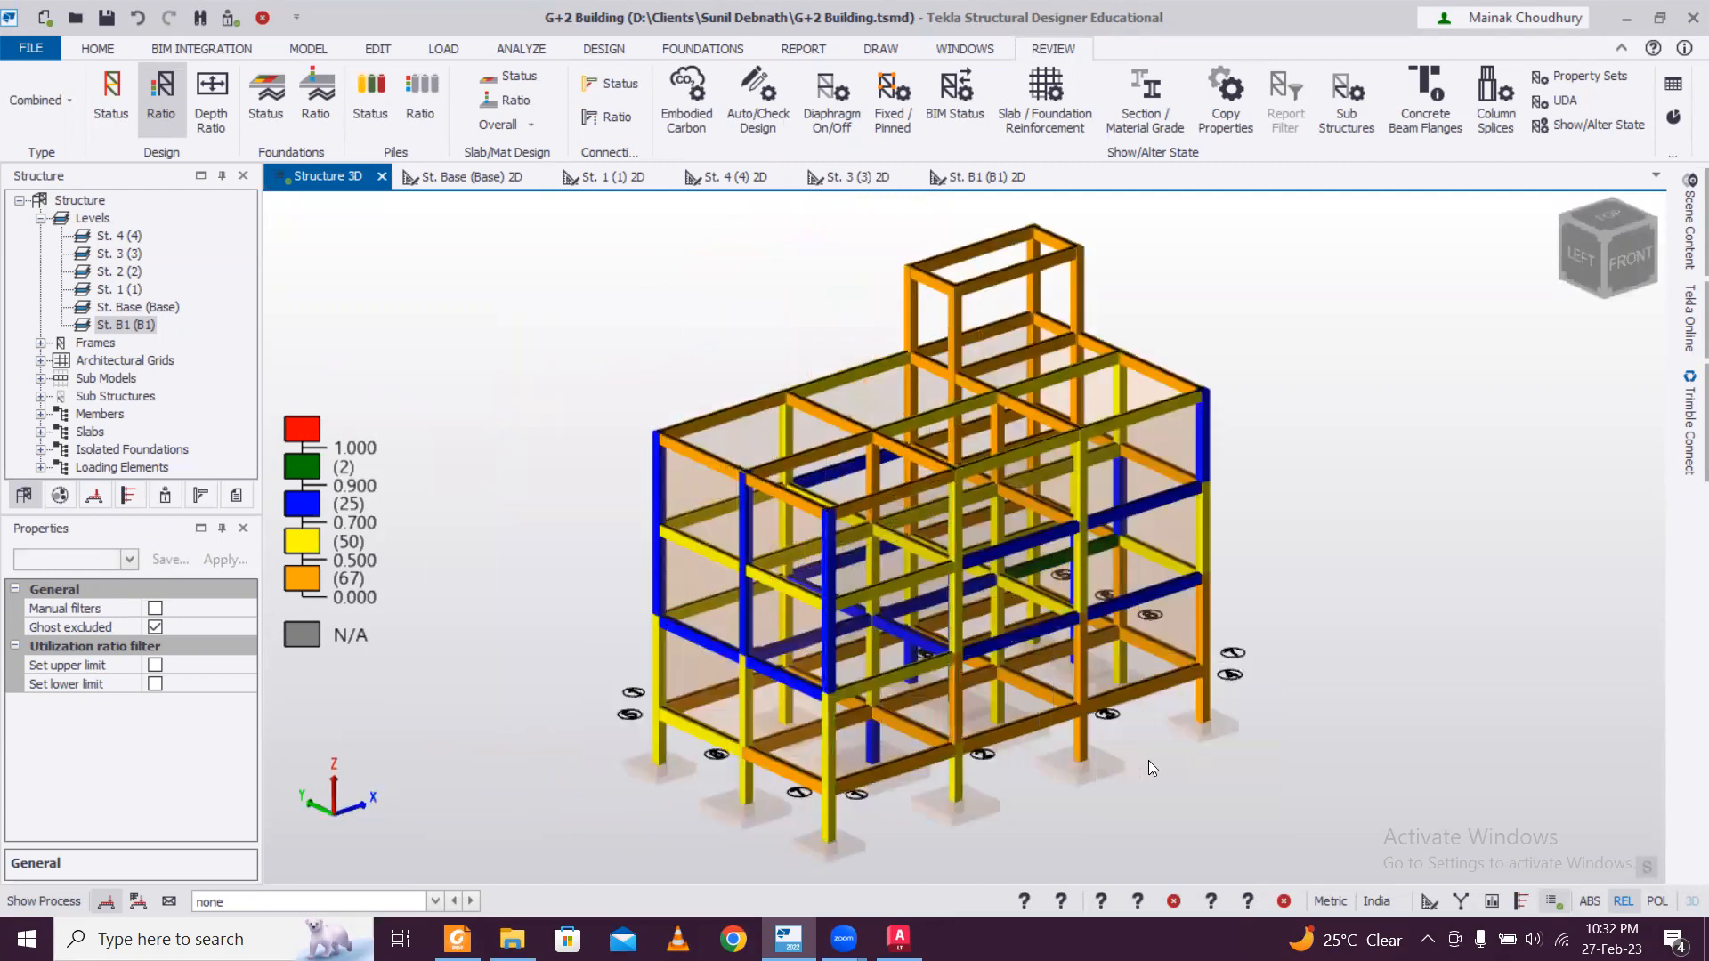
scroll(1205, 737, "up", 3)
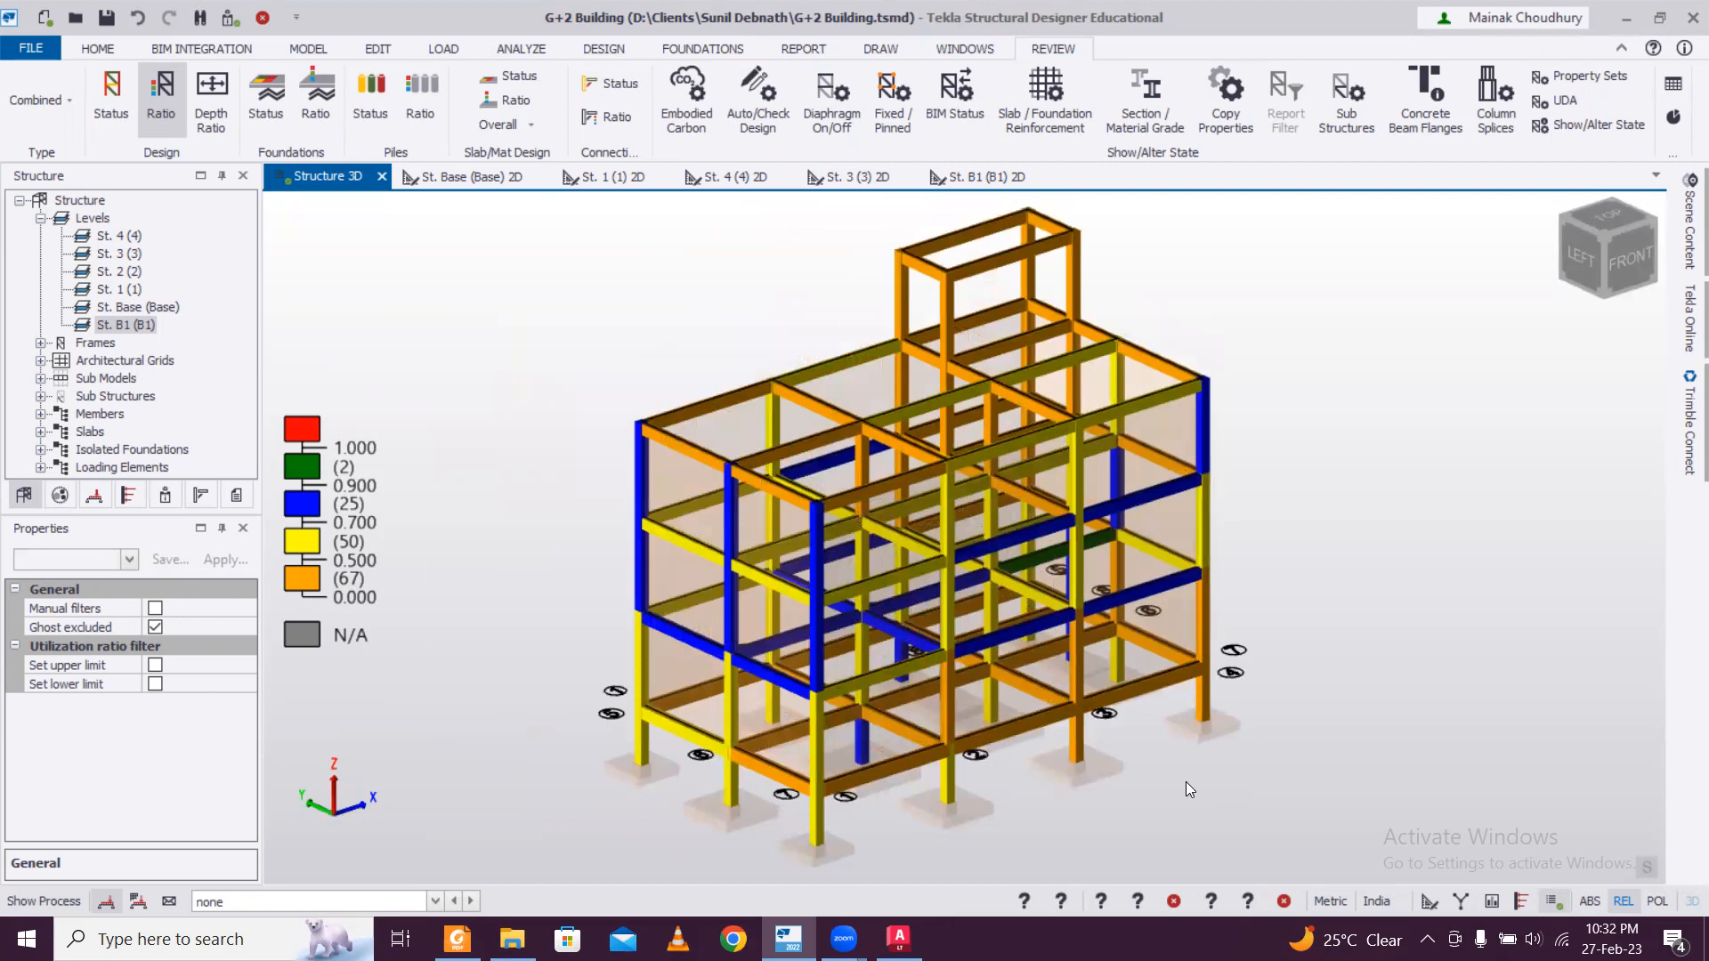
scroll(1162, 807, "up", 2)
scroll(1164, 805, "up", 2)
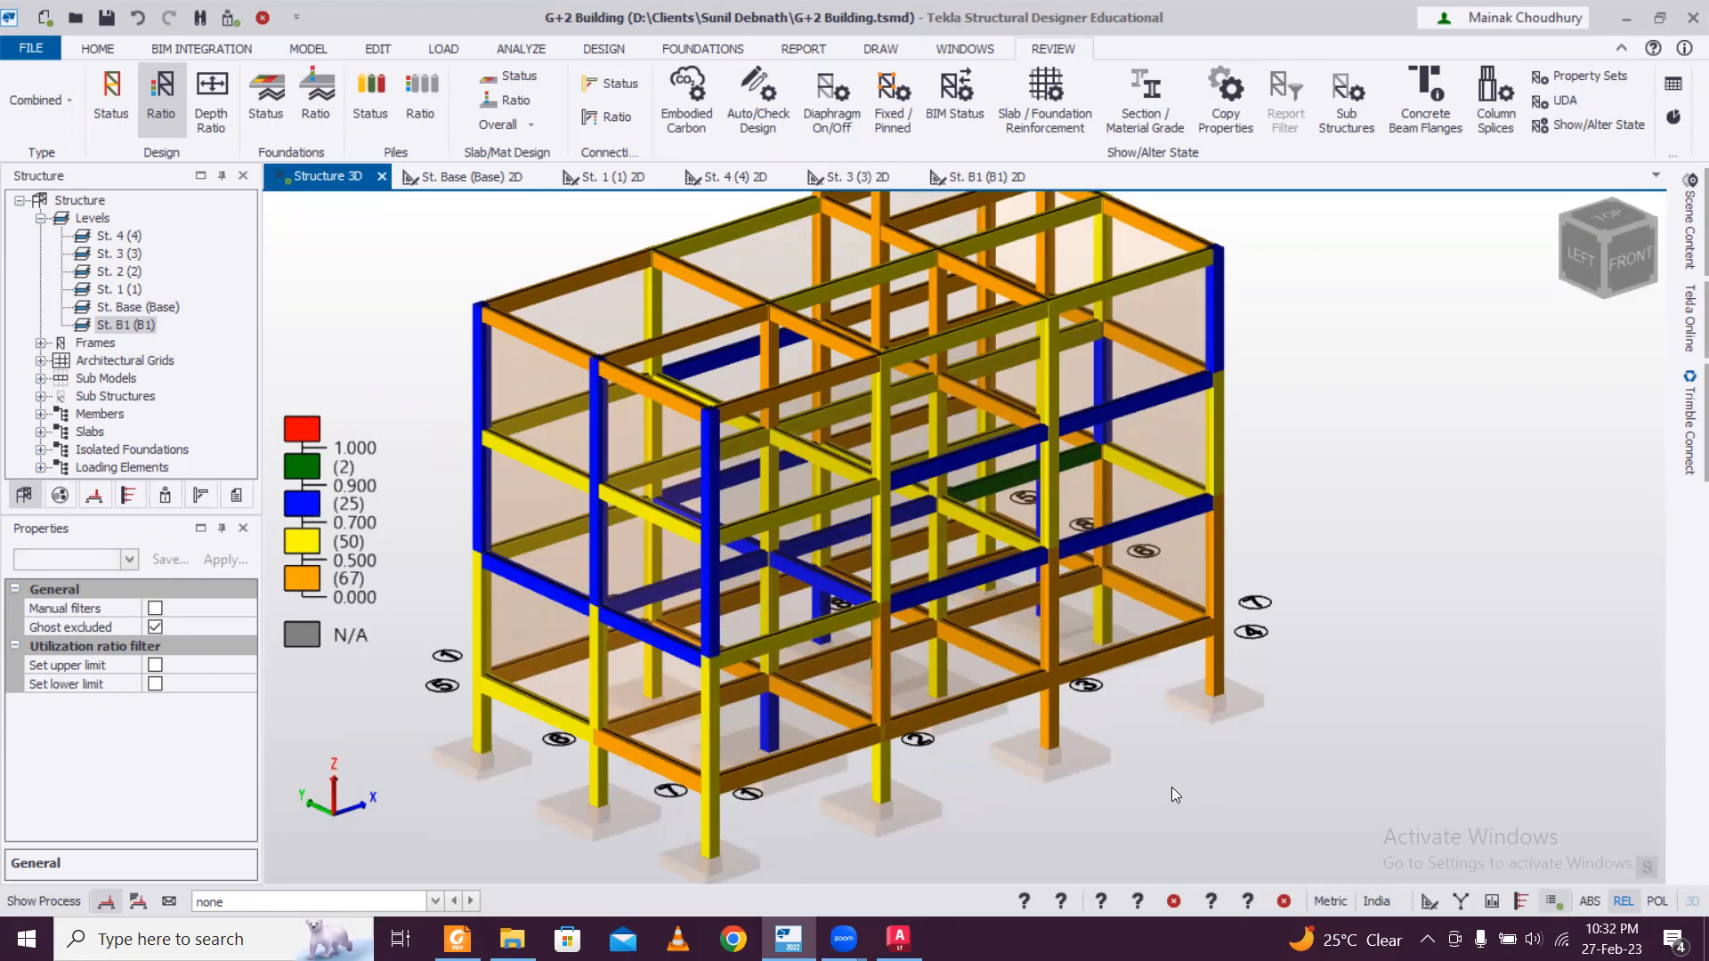
scroll(1171, 787, "down", 3)
middle_click_drag(1252, 802, 1208, 739)
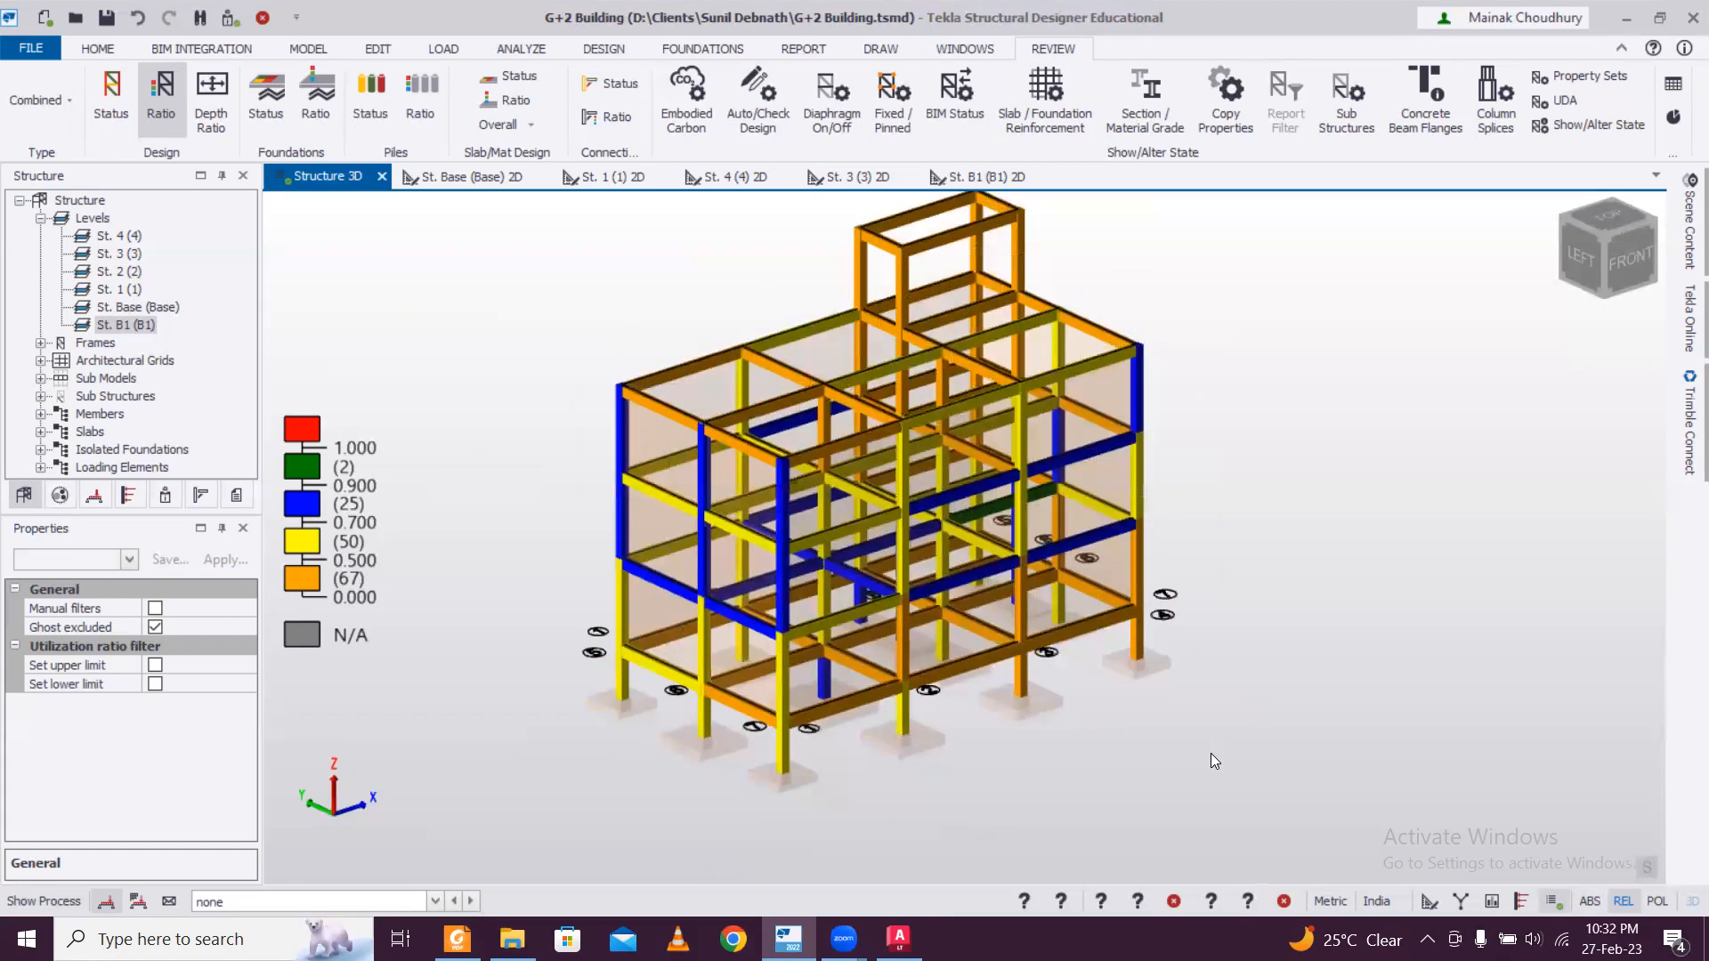